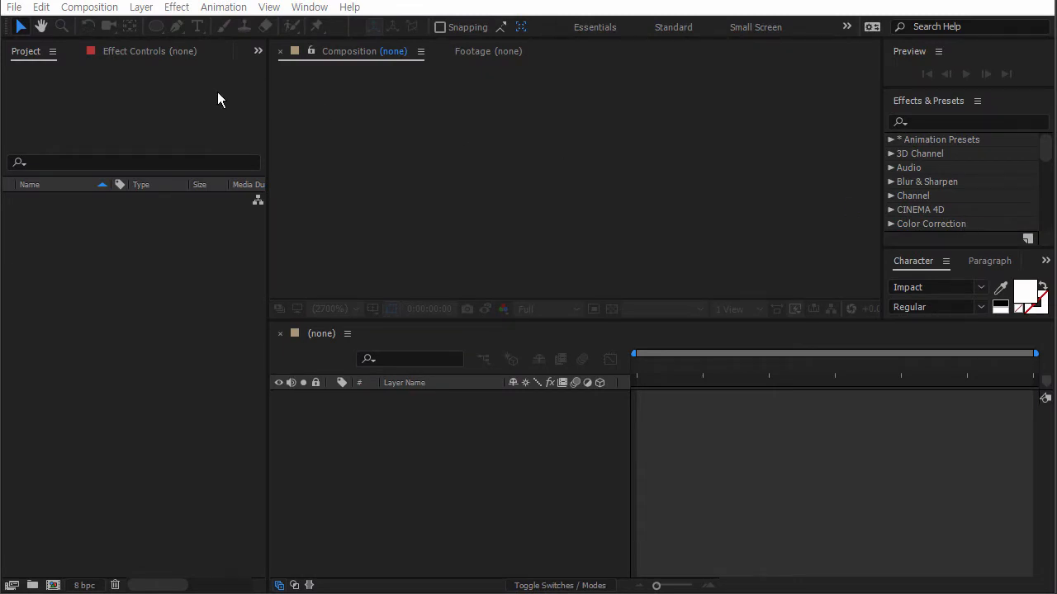
Create a new 1280 x 720 composition at 30 fps with a duration of 20 seconds.
{"action": "left_click", "coordinate": [178, 8]}
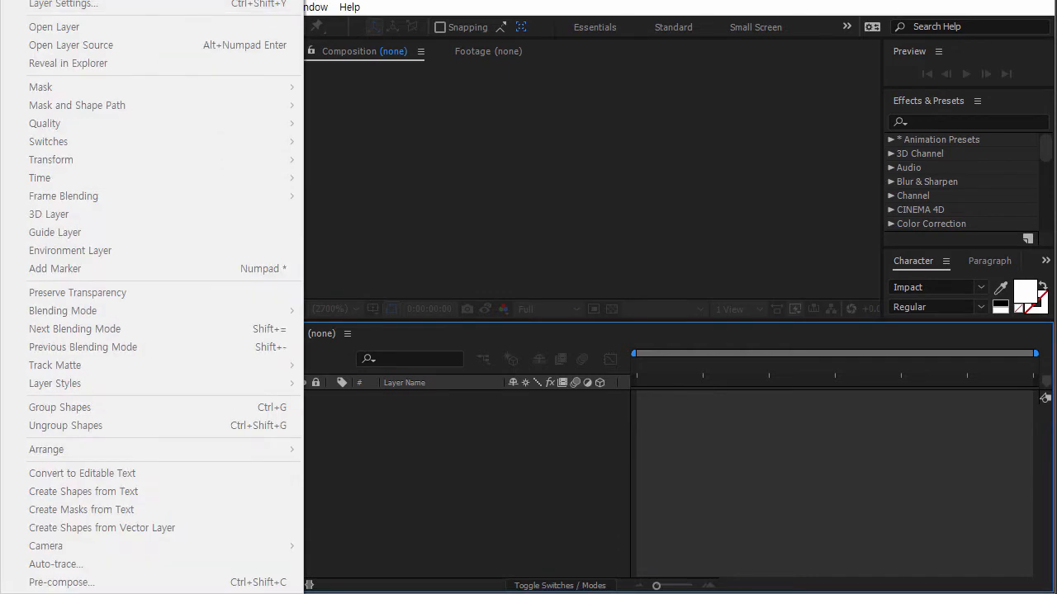
{"action": "key", "text": "Escape"}
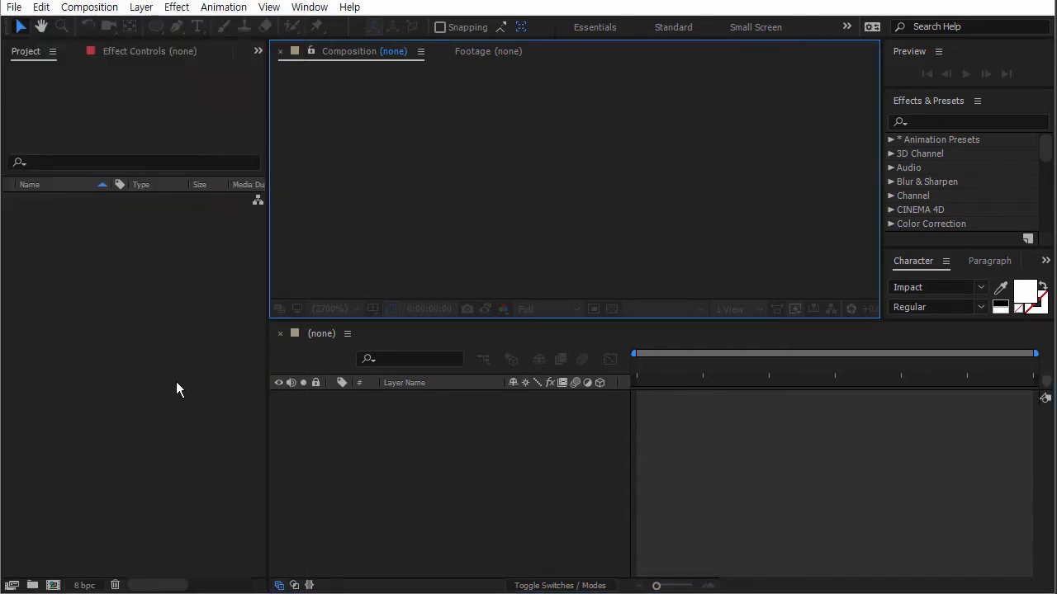
{"action": "left_click", "coordinate": [54, 586]}
{"action": "left_click", "coordinate": [569, 513]}
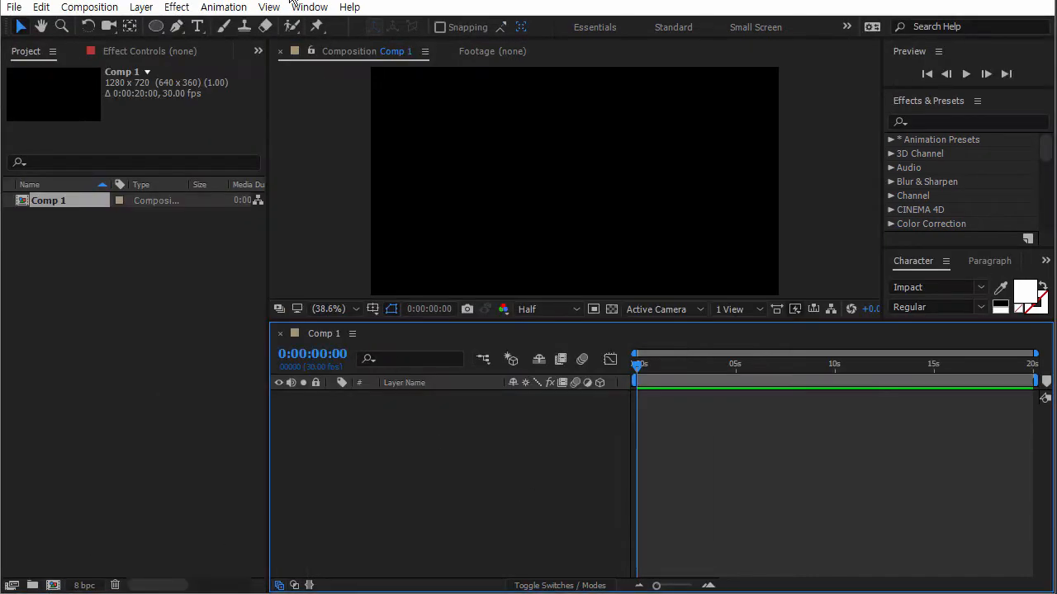
Add a new empty text layer to the composition.
{"action": "left_click", "coordinate": [144, 7]}
{"action": "mouse_move", "coordinate": [365, 4]}
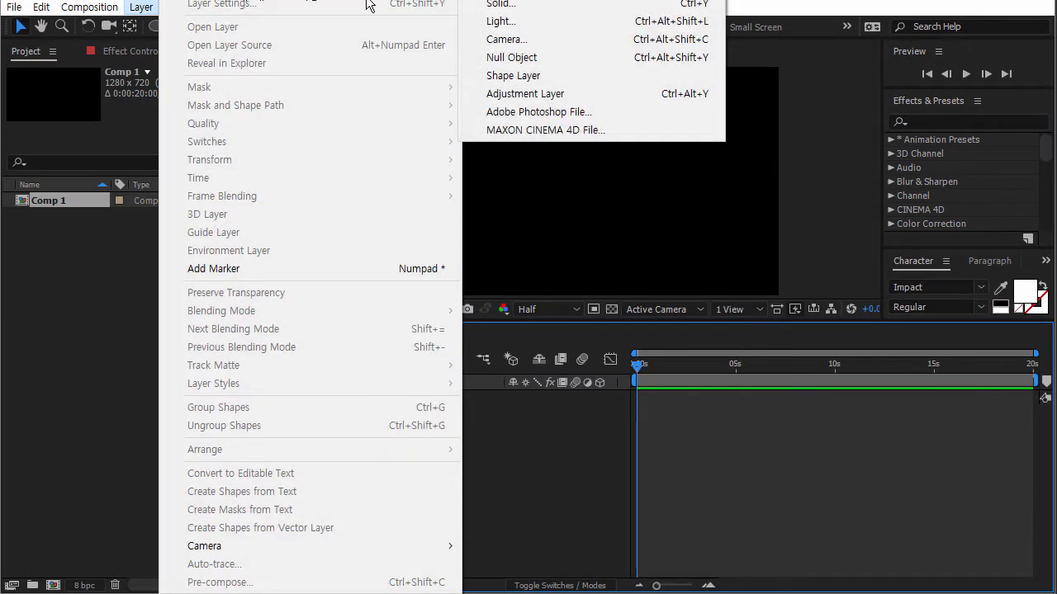
{"action": "left_click", "coordinate": [520, 2]}
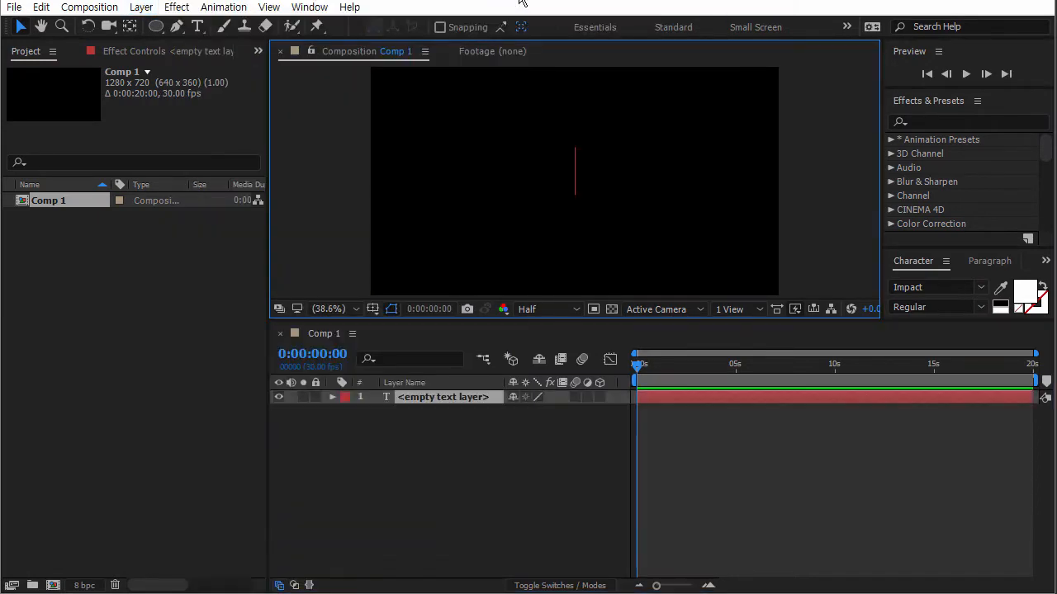
Create another text layer reading ANIMATION slightly above and left of the frame's centre.
{"action": "left_click", "coordinate": [448, 399]}
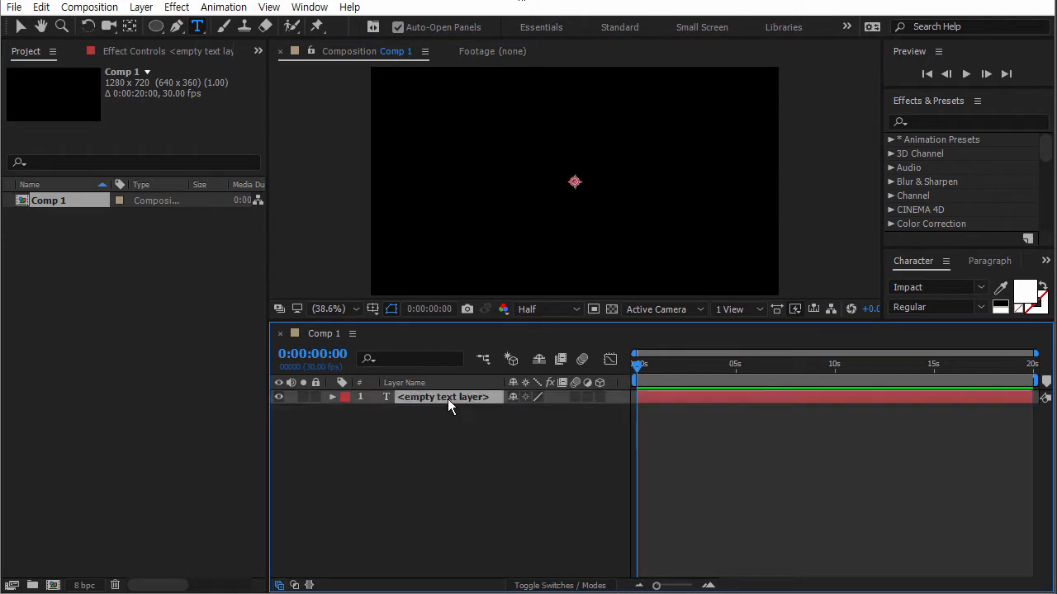
{"action": "left_click", "coordinate": [446, 412]}
{"action": "left_click", "coordinate": [449, 398]}
{"action": "left_click", "coordinate": [536, 169]}
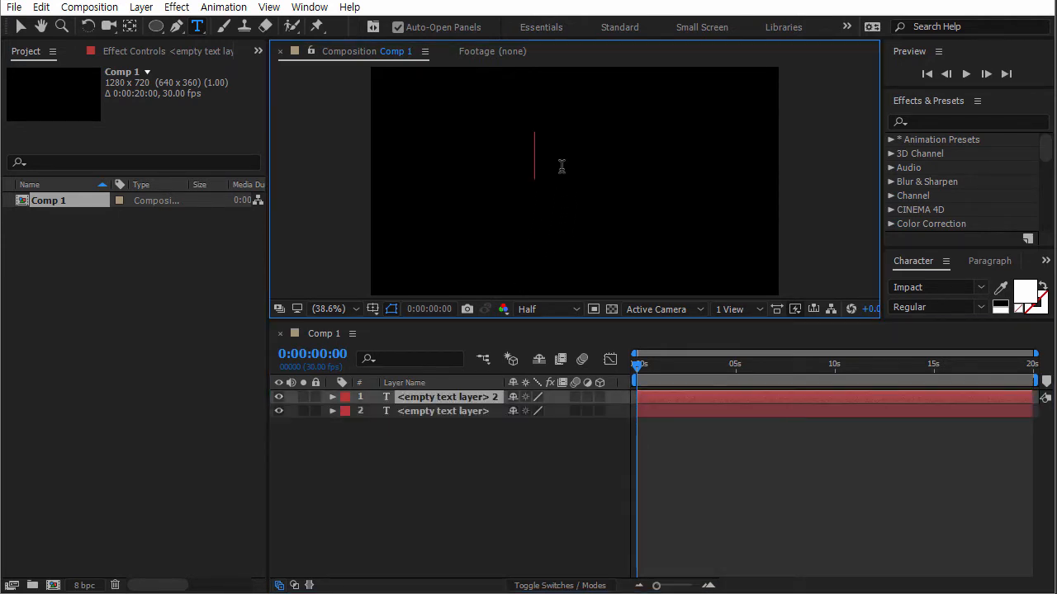
{"action": "type", "text": "ANIMA"}
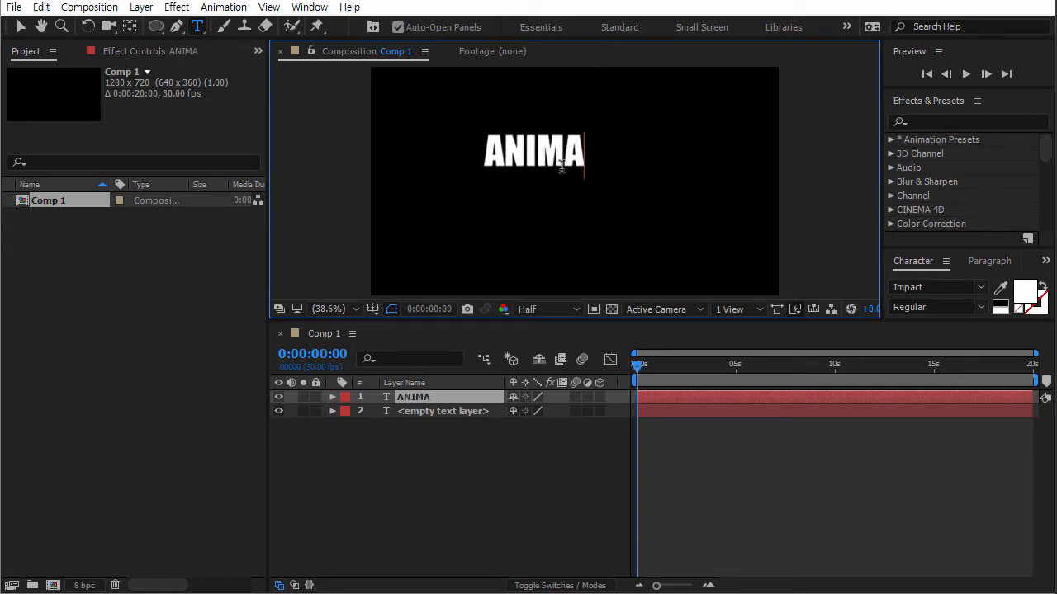
{"action": "type", "text": "TION"}
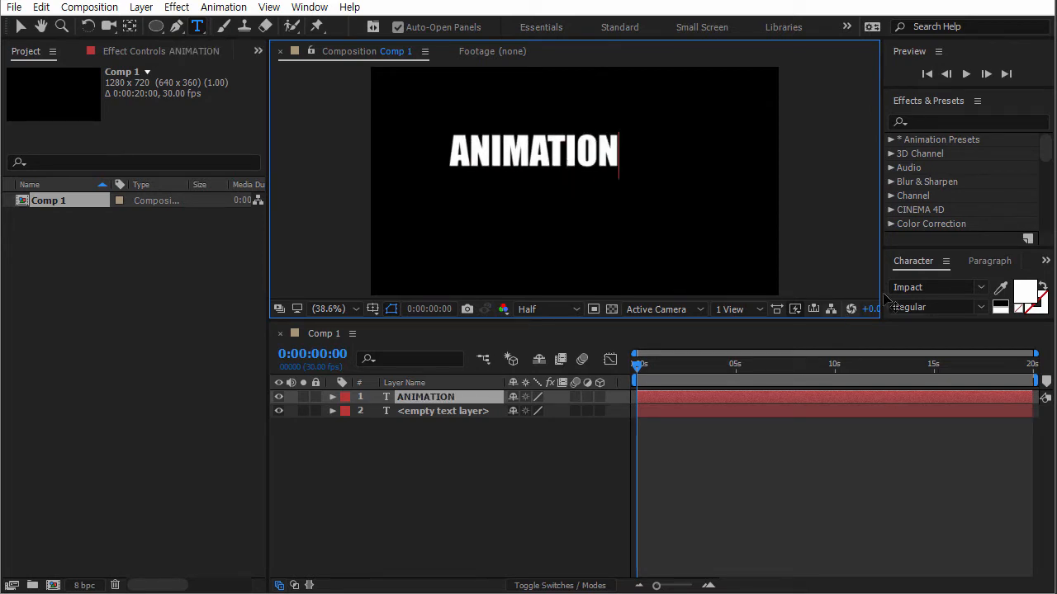
Enlarge the Character panel so that all of its text settings are shown.
{"action": "left_click_drag", "start_coordinate": [911, 245], "coordinate": [897, 153]}
{"action": "left_click", "coordinate": [912, 173]}
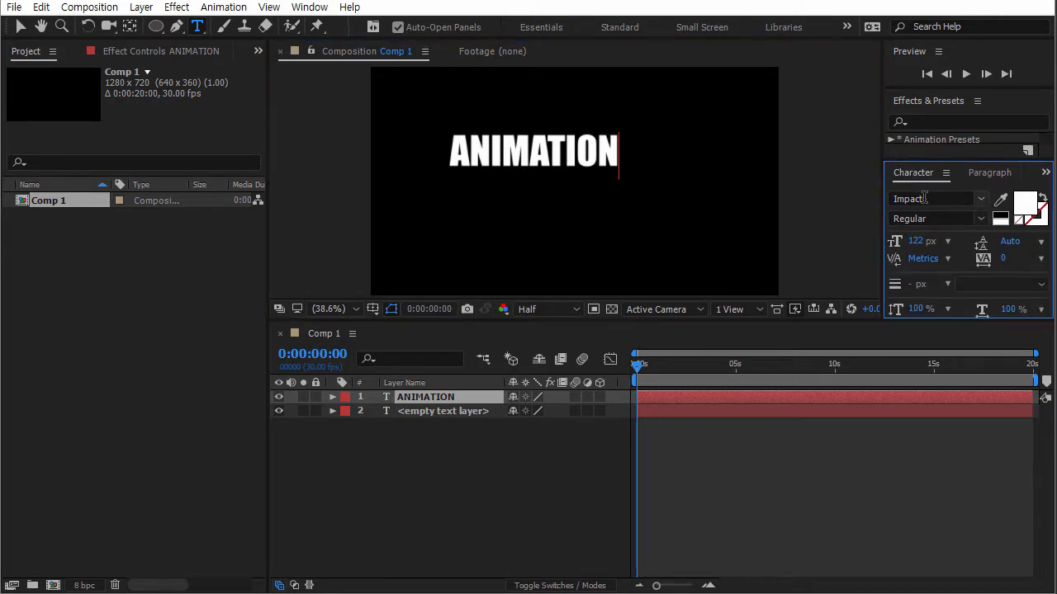
{"action": "left_click_drag", "start_coordinate": [914, 161], "coordinate": [914, 110]}
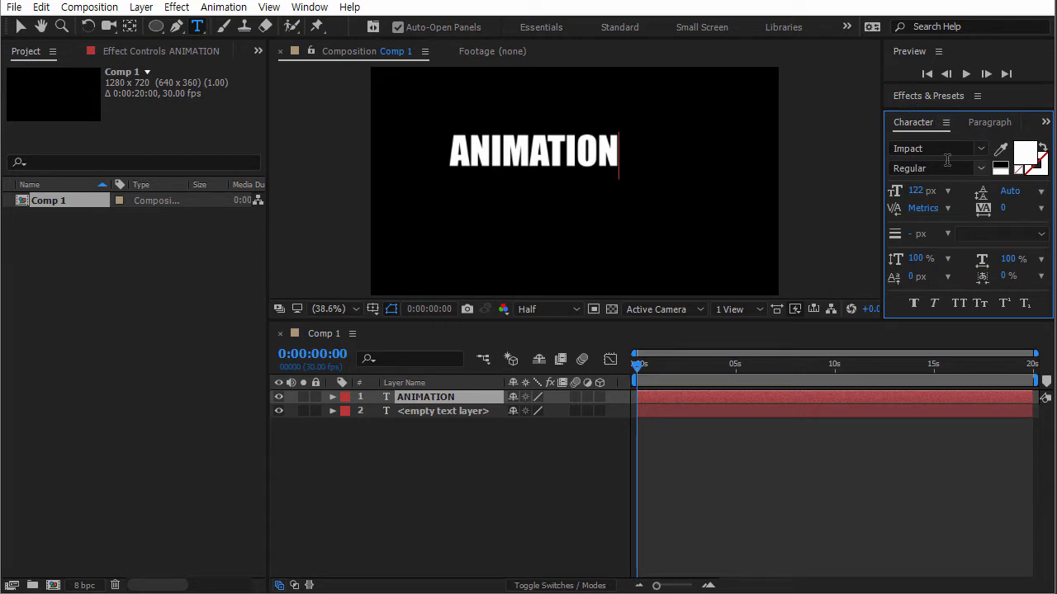
Try the Jokerman font on the whole ANIMATION text and return it to Impact.
{"action": "double_click", "coordinate": [594, 144]}
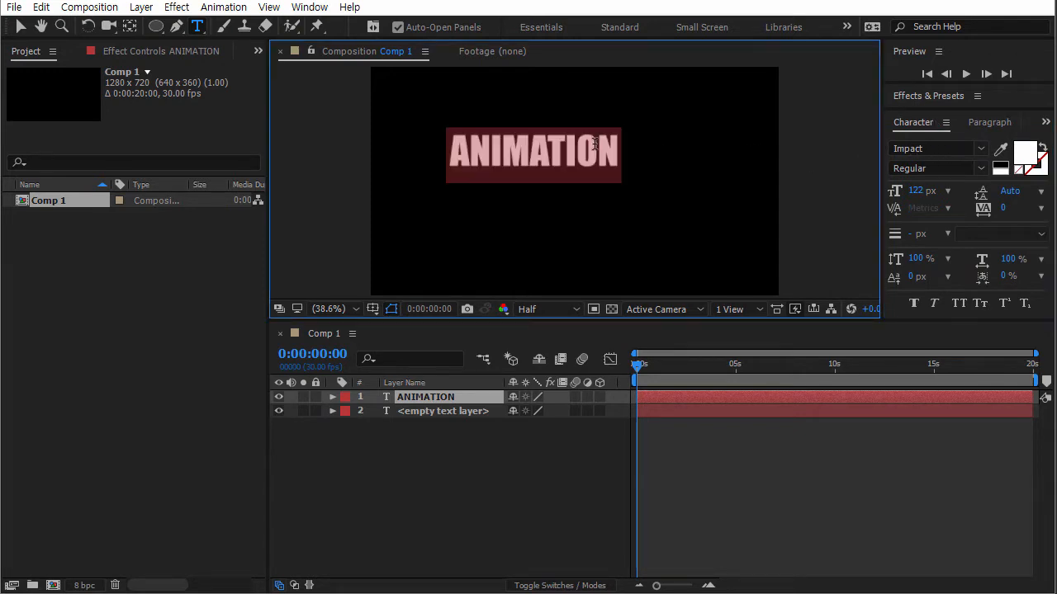
{"action": "left_click", "coordinate": [981, 148]}
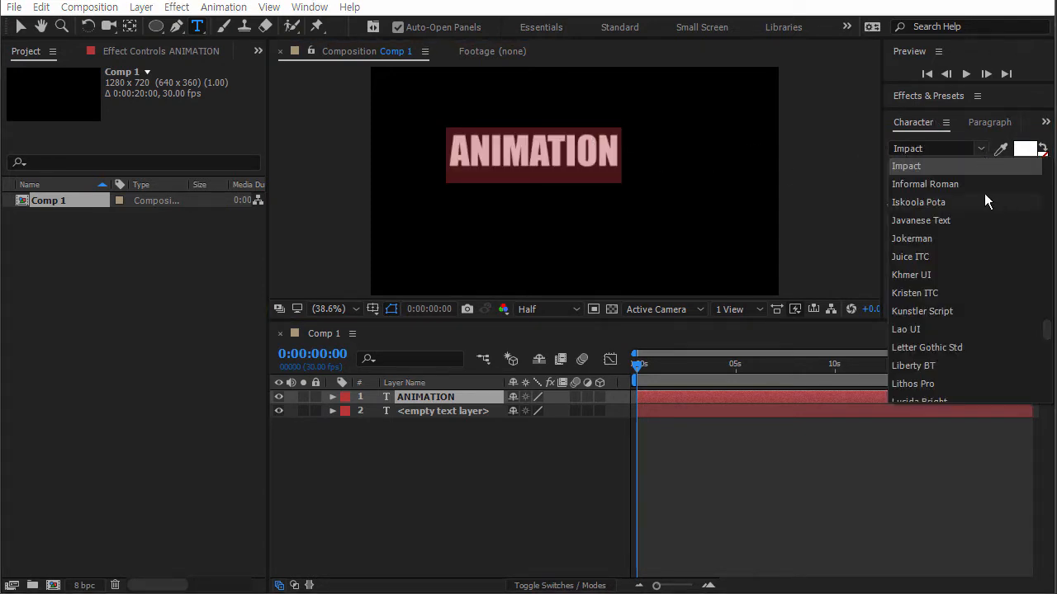
{"action": "left_click", "coordinate": [916, 238]}
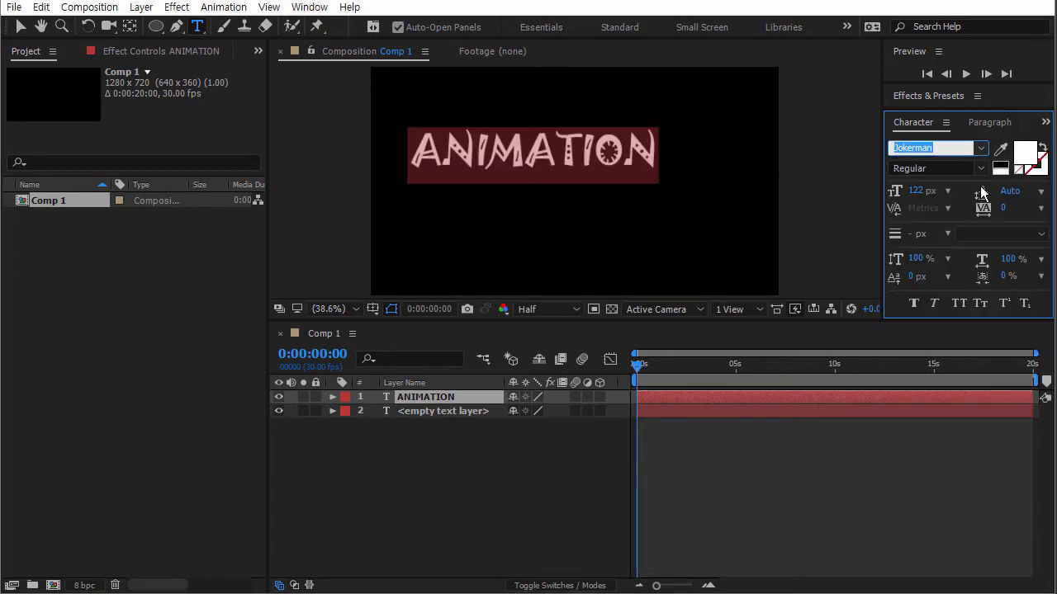
{"action": "left_click", "coordinate": [981, 149]}
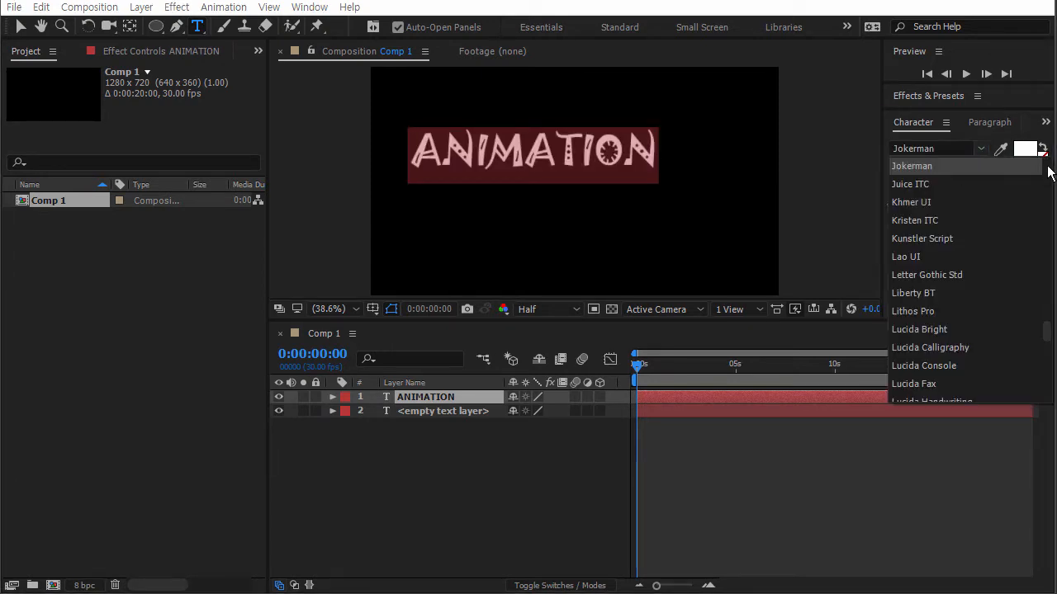
{"action": "scroll", "coordinate": [1051, 340], "scroll_direction": "up", "scroll_amount": 3}
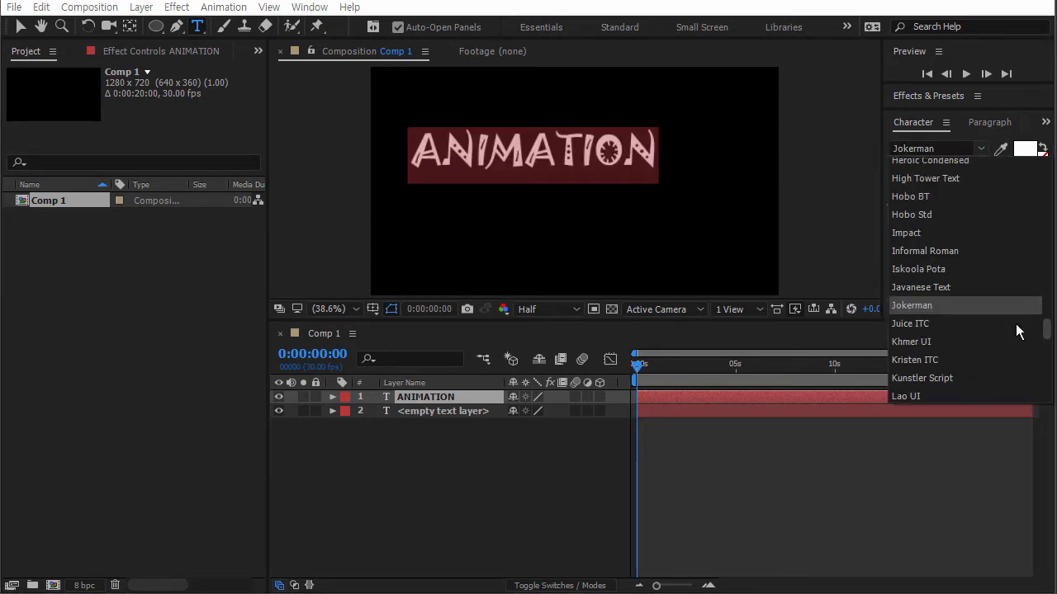
{"action": "left_click", "coordinate": [909, 234]}
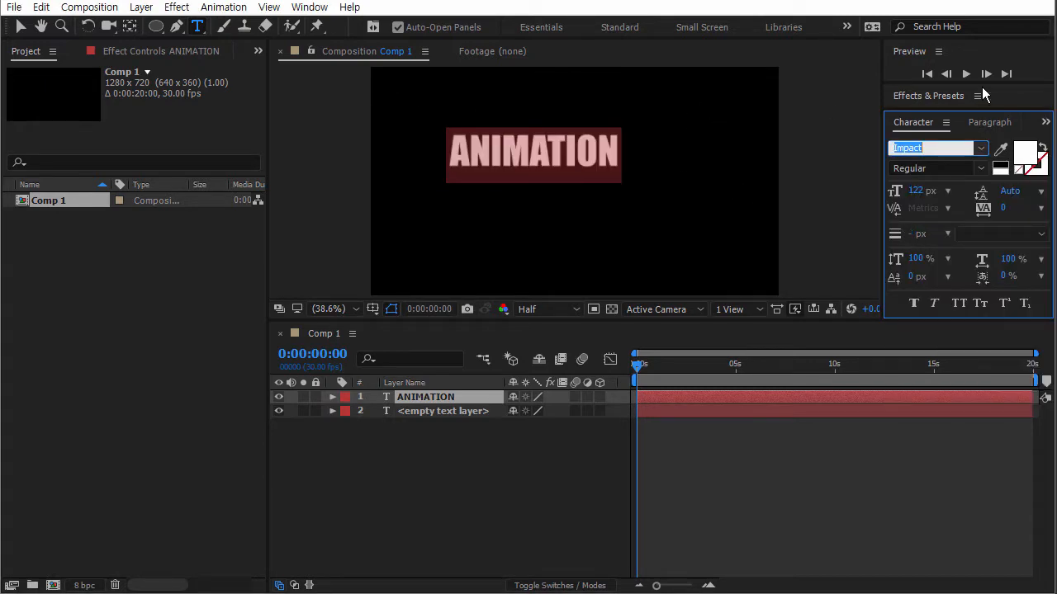
Try left and right paragraph alignment on the ANIMATION text and return it to centred.
{"action": "left_click", "coordinate": [990, 124]}
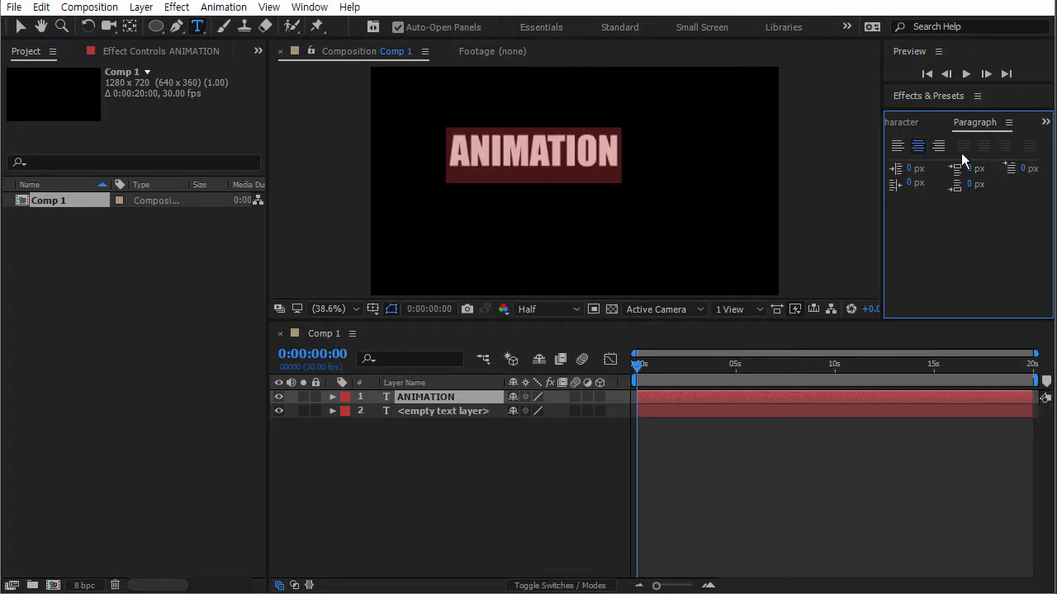
{"action": "left_click", "coordinate": [898, 147]}
{"action": "left_click", "coordinate": [917, 146]}
{"action": "left_click", "coordinate": [938, 146]}
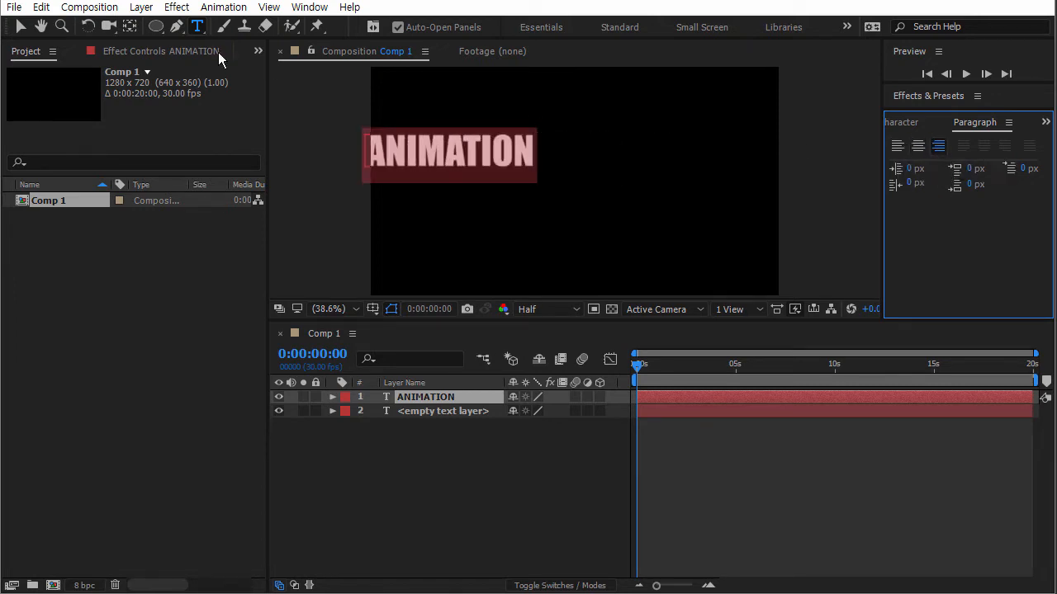
{"action": "left_click", "coordinate": [917, 146]}
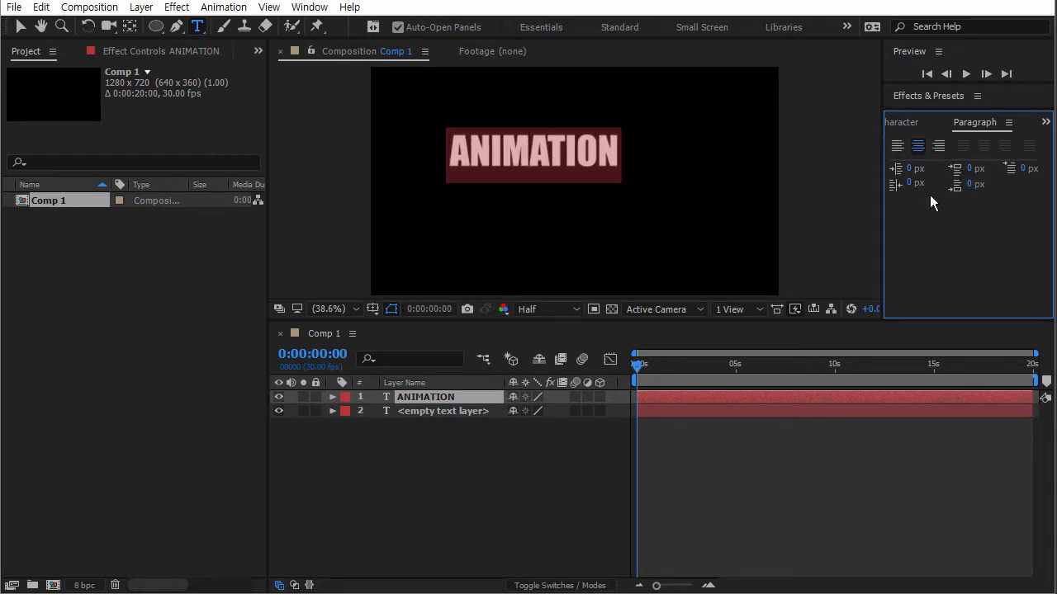
Add a second line reading IMAGE below ANIMATION in the same text layer.
{"action": "left_click", "coordinate": [619, 157]}
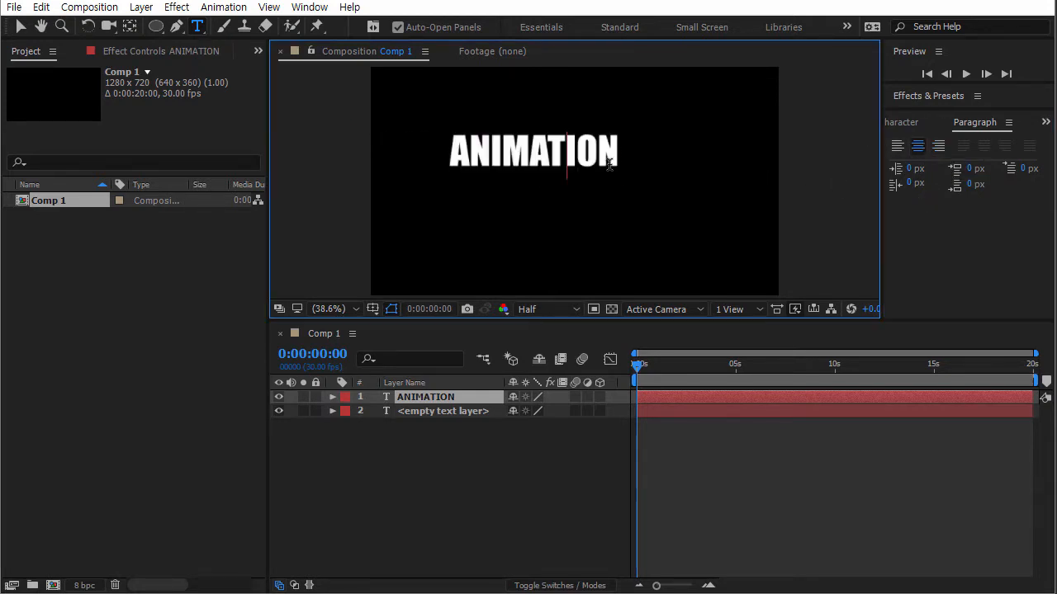
{"action": "left_click", "coordinate": [912, 124]}
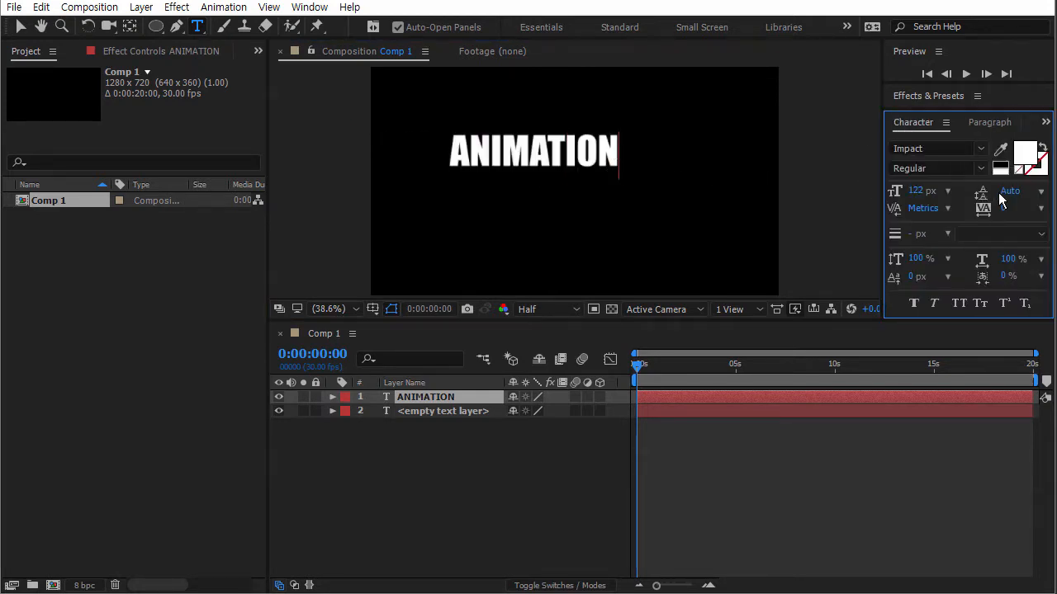
{"action": "left_click", "coordinate": [647, 158]}
{"action": "key", "text": "Return"}
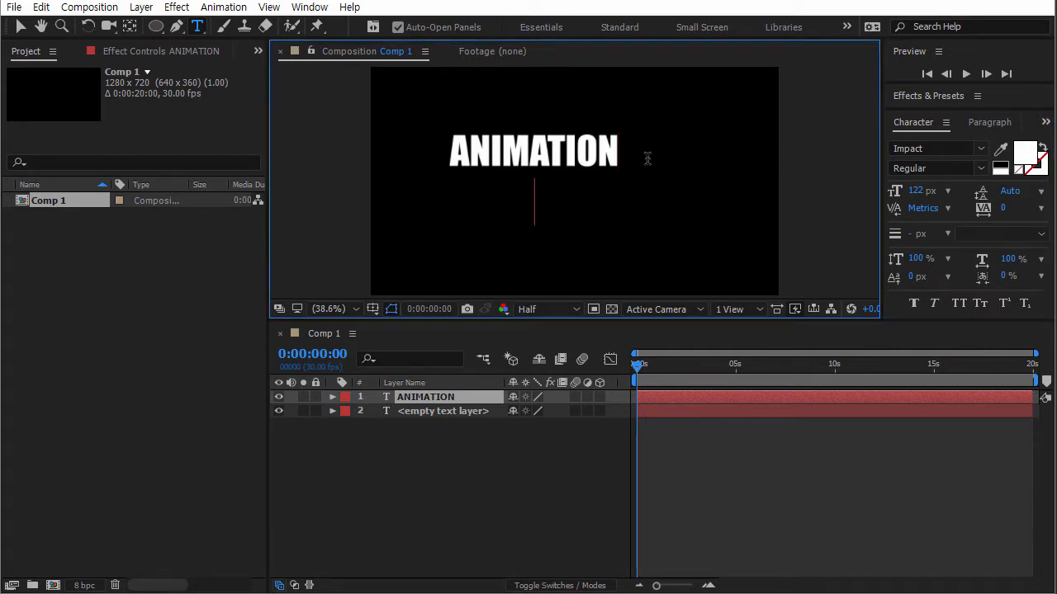
{"action": "type", "text": "IMAGE"}
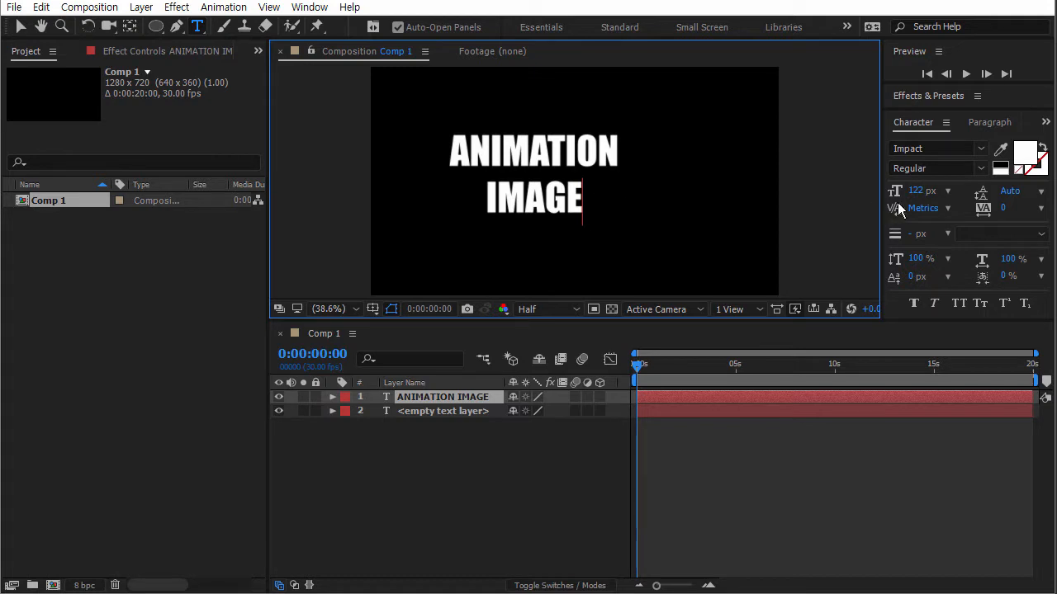
Select all the text in both lines and set its font size to 140 px.
{"action": "left_click", "coordinate": [530, 161]}
{"action": "left_click_drag", "start_coordinate": [581, 202], "coordinate": [524, 194]}
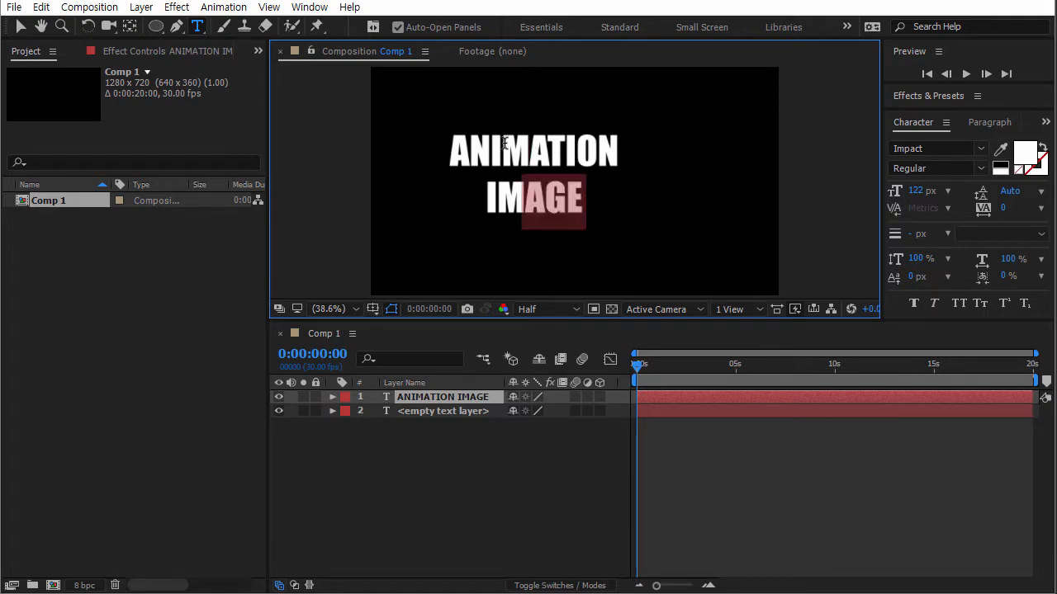
{"action": "left_click_drag", "start_coordinate": [502, 146], "coordinate": [574, 154]}
{"action": "left_click_drag", "start_coordinate": [519, 204], "coordinate": [551, 207]}
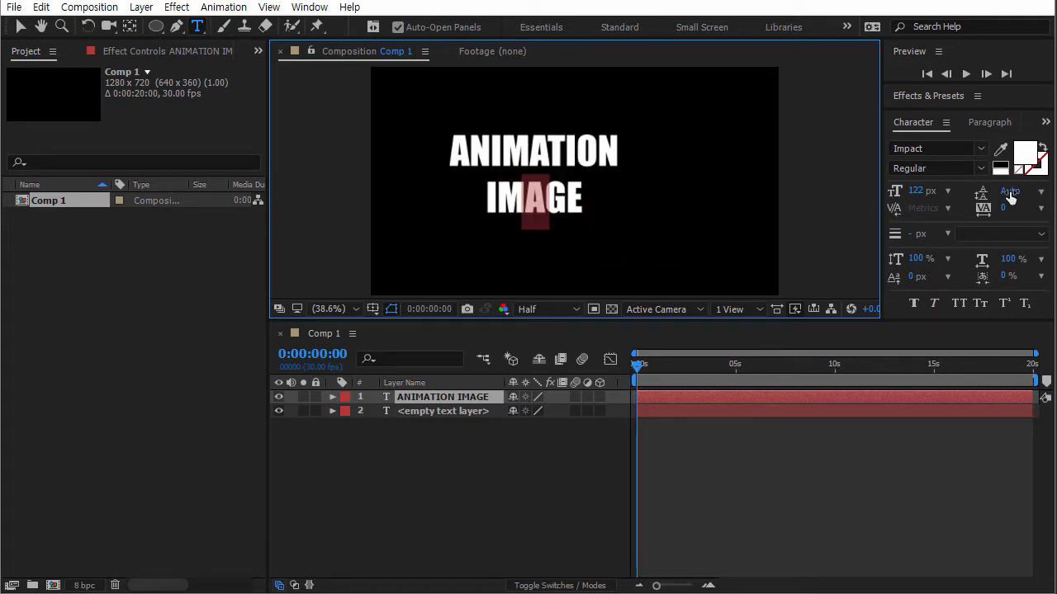
{"action": "left_click", "coordinate": [505, 150]}
{"action": "key", "text": "ctrl+a"}
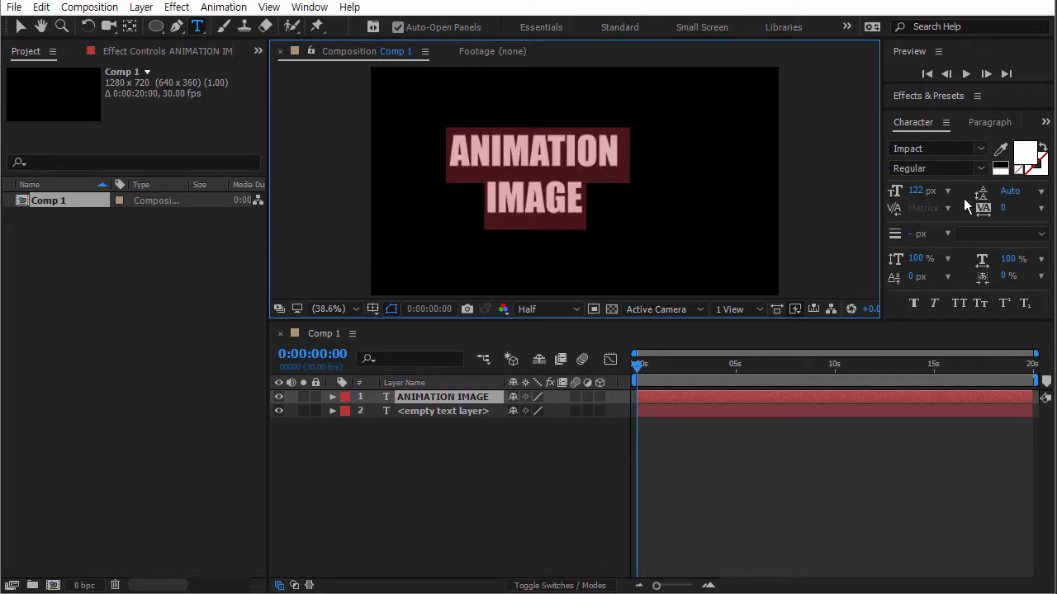
{"action": "left_click_drag", "start_coordinate": [922, 191], "coordinate": [896, 195]}
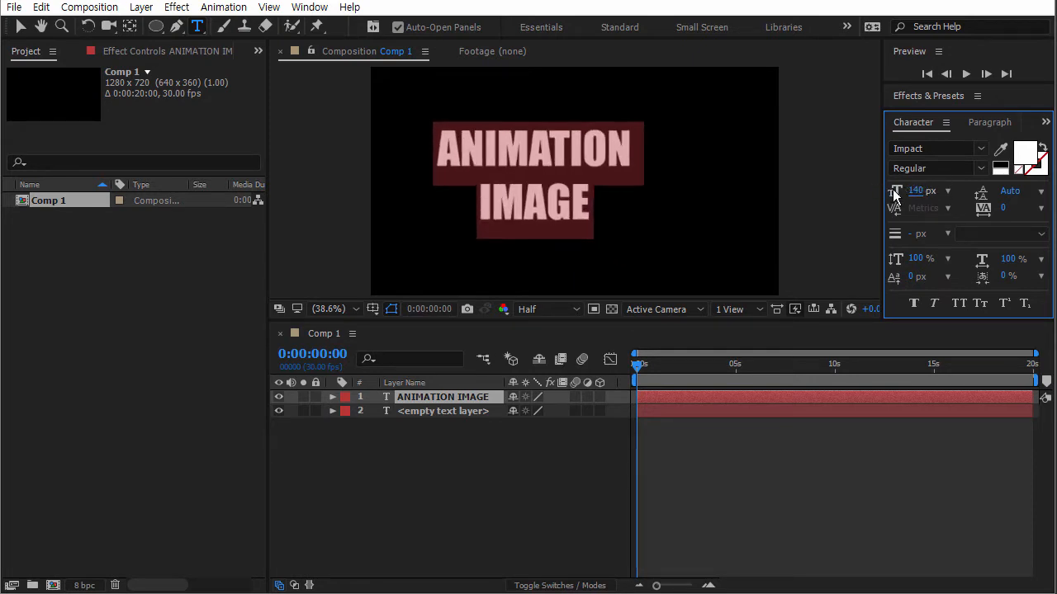
Set the leading of the two selected text lines to 36 px.
{"action": "left_click", "coordinate": [1010, 191]}
{"action": "left_click", "coordinate": [1040, 191]}
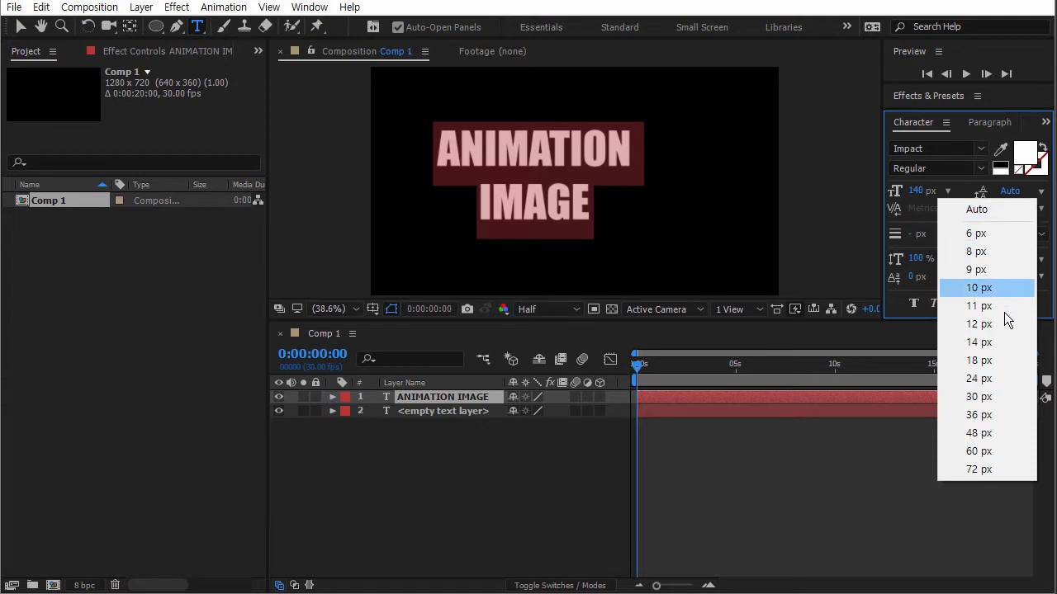
{"action": "left_click", "coordinate": [985, 414]}
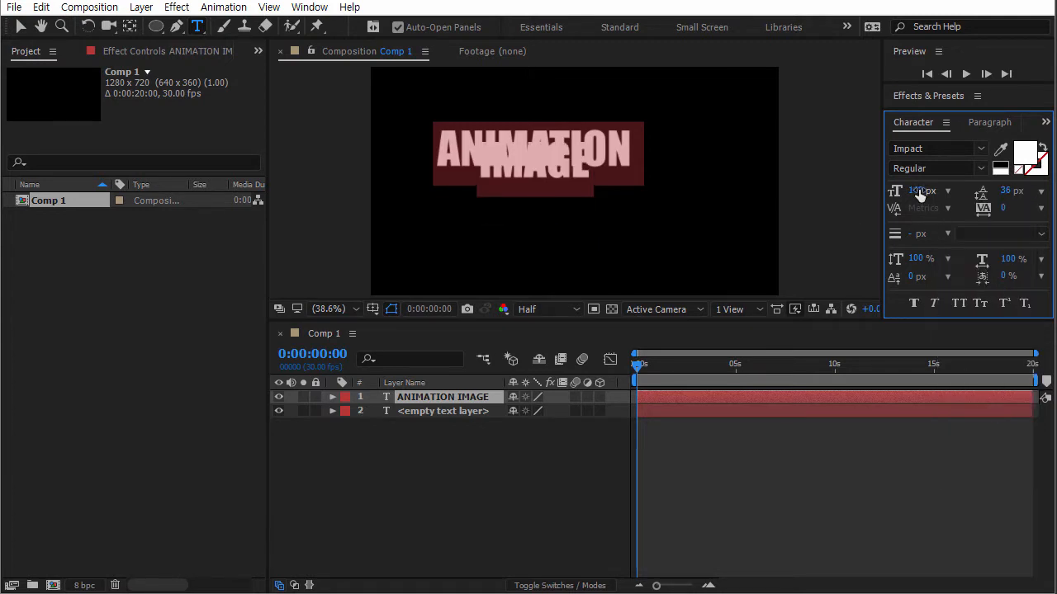
Enlarge the selected text to 204 px and set its leading to Auto.
{"action": "left_click_drag", "start_coordinate": [919, 191], "coordinate": [971, 185]}
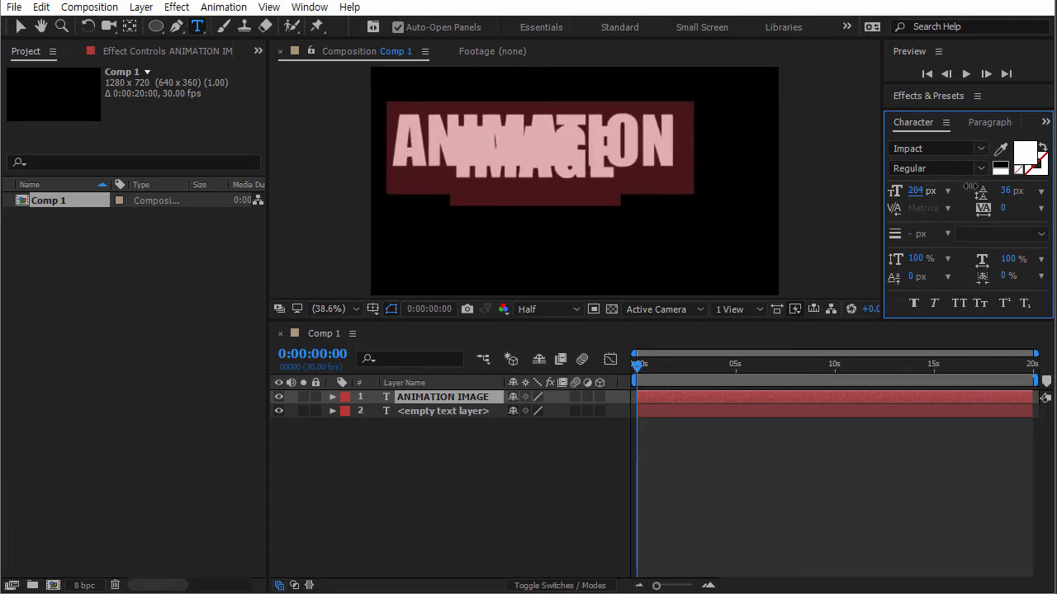
{"action": "left_click", "coordinate": [1040, 191]}
{"action": "left_click", "coordinate": [1022, 209]}
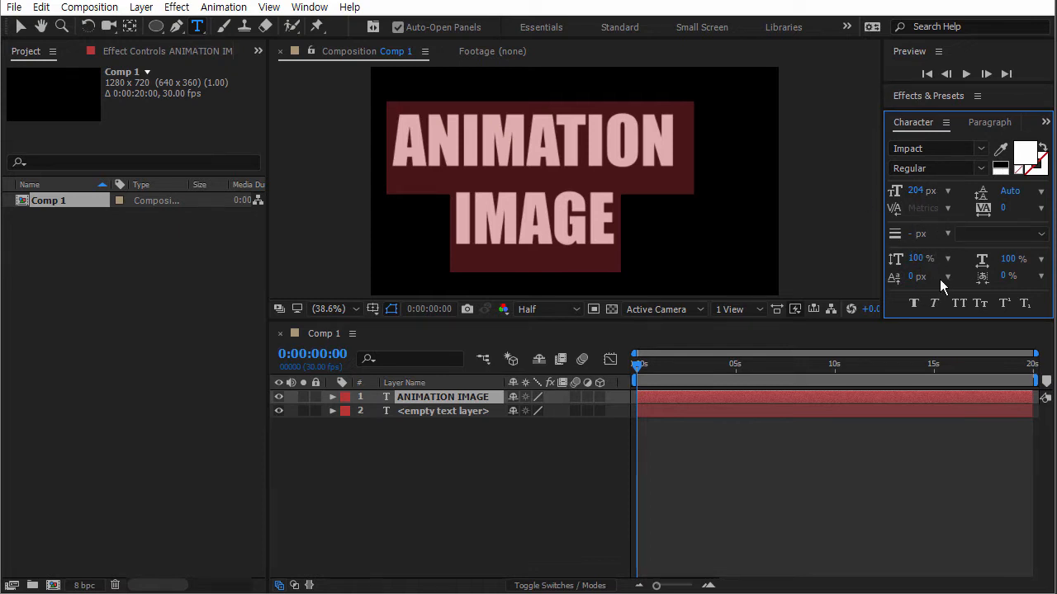
Give the selected text a black 1 px stroke and display the composition on the transparency grid.
{"action": "left_click", "coordinate": [1044, 171]}
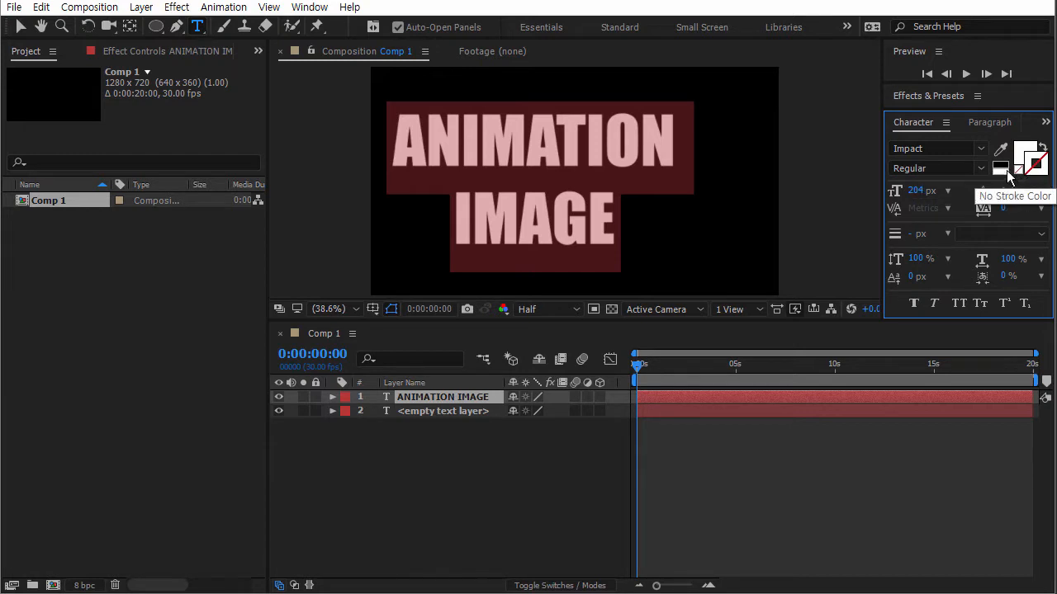
{"action": "left_click", "coordinate": [1000, 164]}
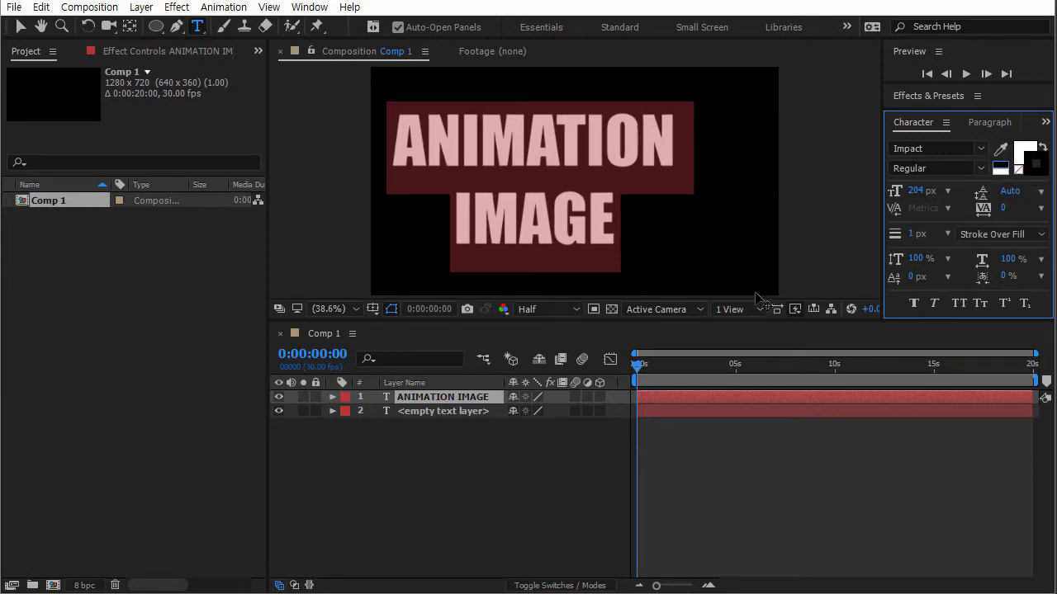
{"action": "left_click", "coordinate": [610, 308]}
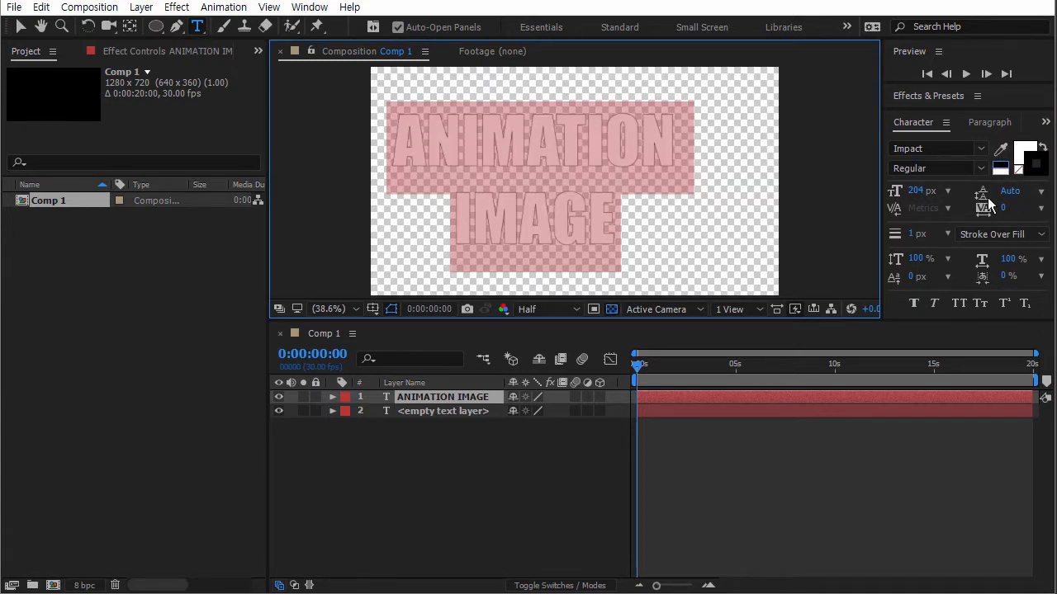
Set the stroke width of the selected text to 10 px and try Fill Over Stroke before returning to Stroke Over Fill.
{"action": "mouse_move", "coordinate": [910, 239]}
{"action": "left_mouse_down"}
{"action": "mouse_move", "coordinate": [929, 237]}
{"action": "mouse_move", "coordinate": [918, 235]}
{"action": "left_mouse_up"}
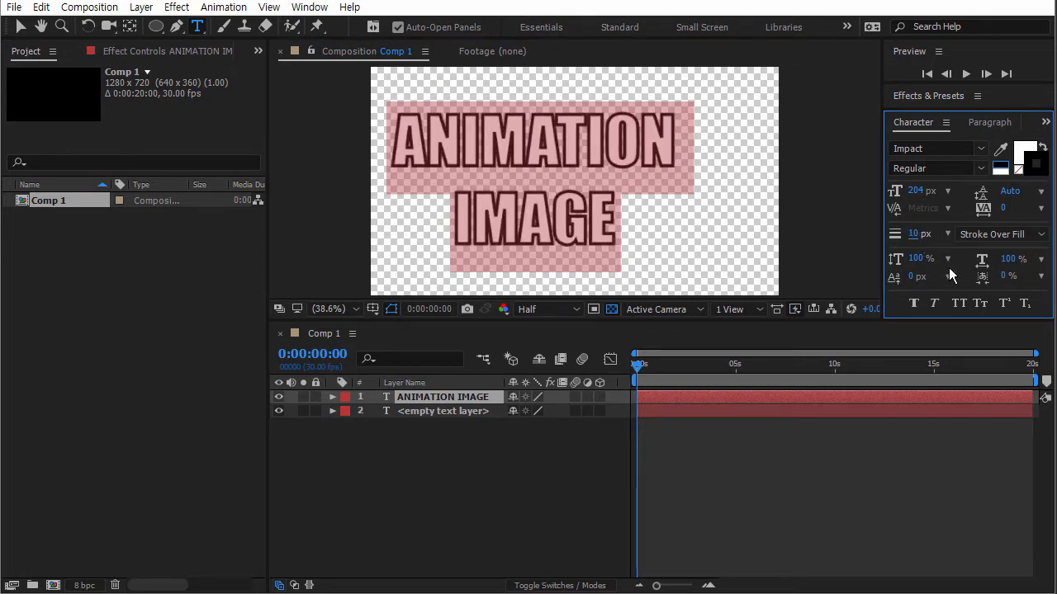
{"action": "left_click", "coordinate": [994, 234]}
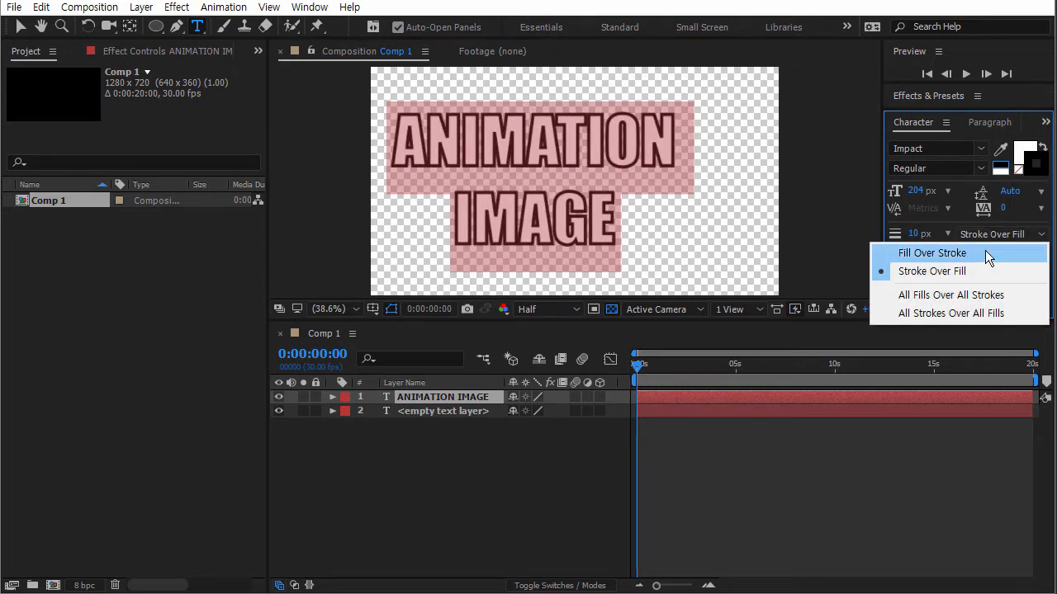
{"action": "left_click", "coordinate": [983, 253]}
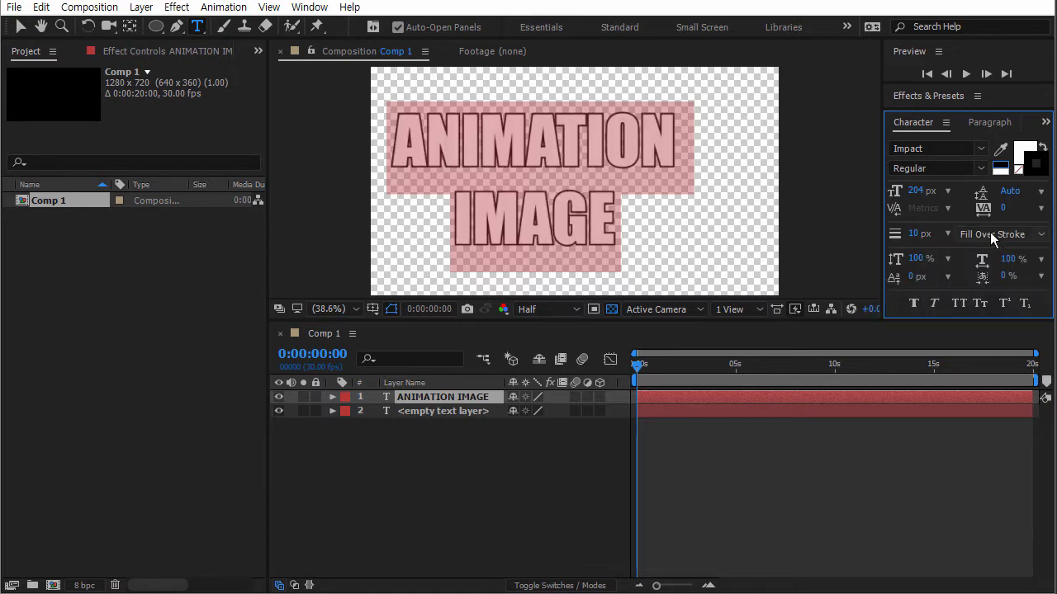
{"action": "left_click", "coordinate": [990, 233]}
{"action": "left_click", "coordinate": [975, 267]}
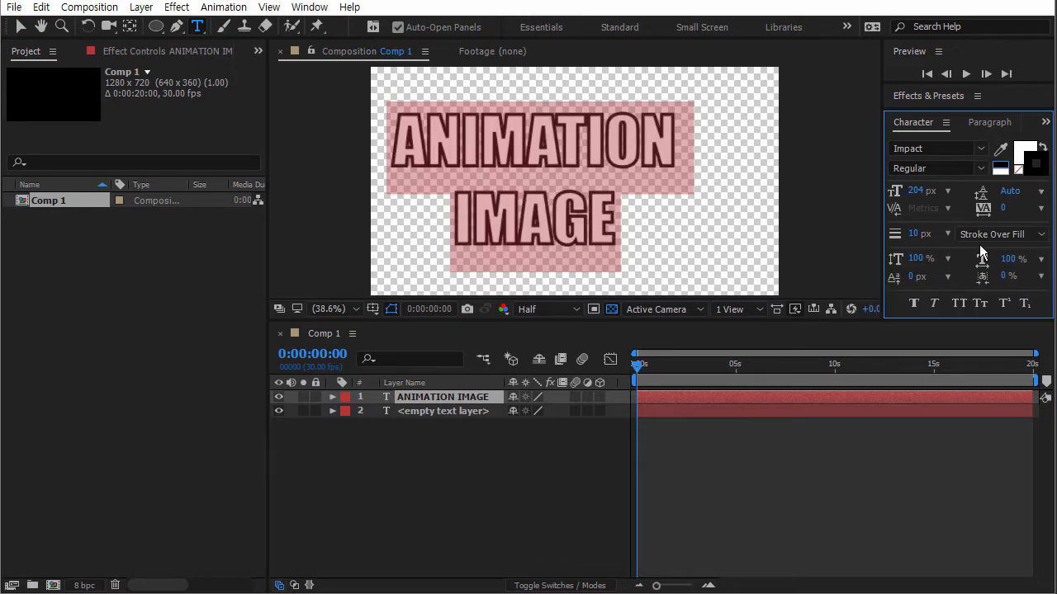
Put the fill over the stroke on the selected text and widen the stroke to 27 px.
{"action": "left_click", "coordinate": [982, 236]}
{"action": "left_click", "coordinate": [979, 246]}
{"action": "mouse_move", "coordinate": [914, 237]}
{"action": "left_mouse_down"}
{"action": "mouse_move", "coordinate": [945, 235]}
{"action": "mouse_move", "coordinate": [918, 235]}
{"action": "left_mouse_up"}
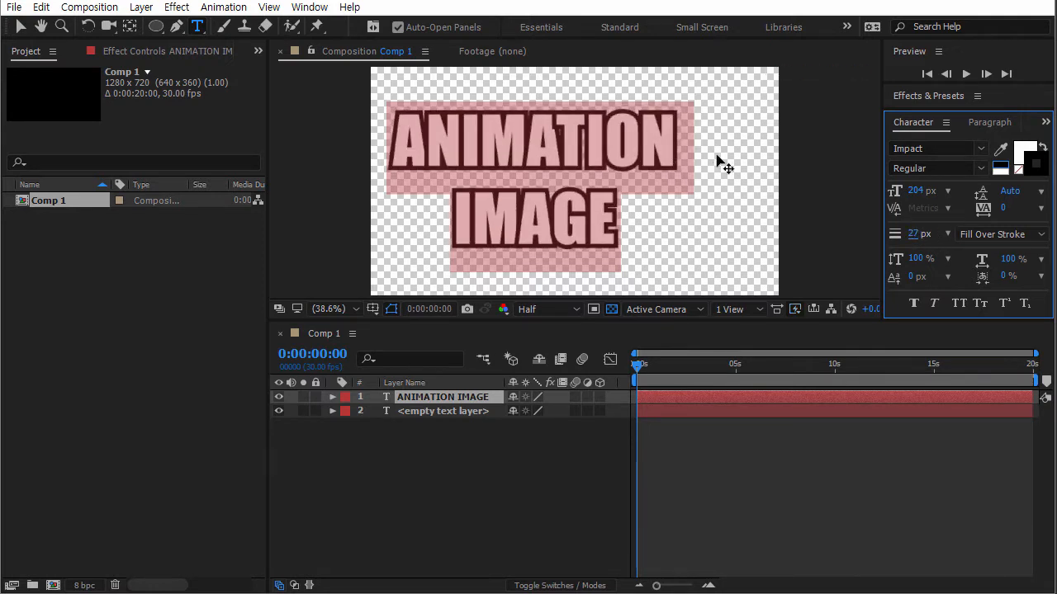
Finish editing the text and move the ANIMATION IMAGE layer to about the centre of the composition.
{"action": "left_click", "coordinate": [510, 493]}
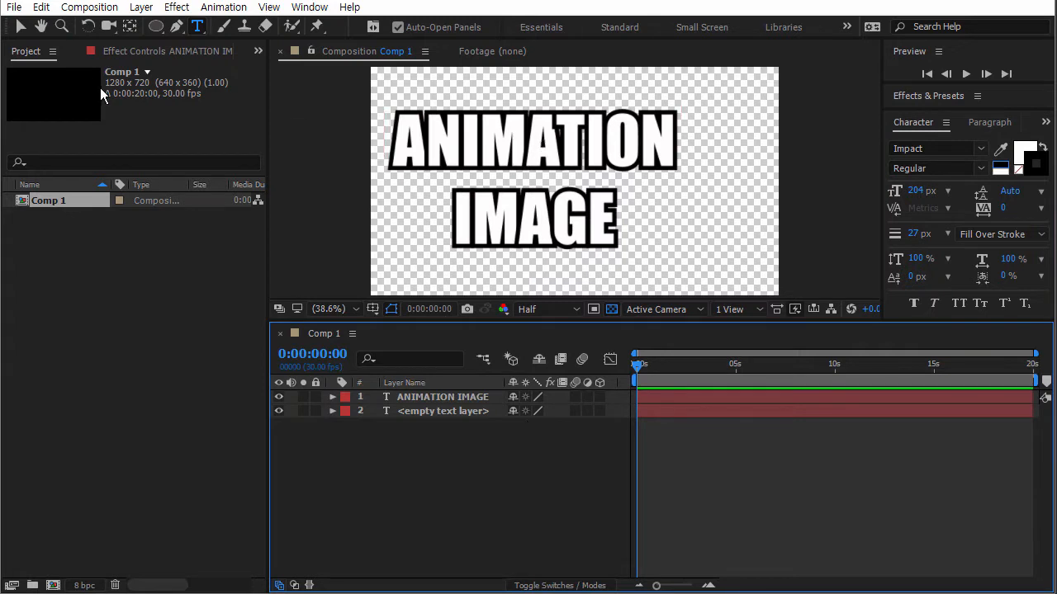
{"action": "left_click", "coordinate": [20, 27]}
{"action": "left_click_drag", "start_coordinate": [547, 177], "coordinate": [581, 184]}
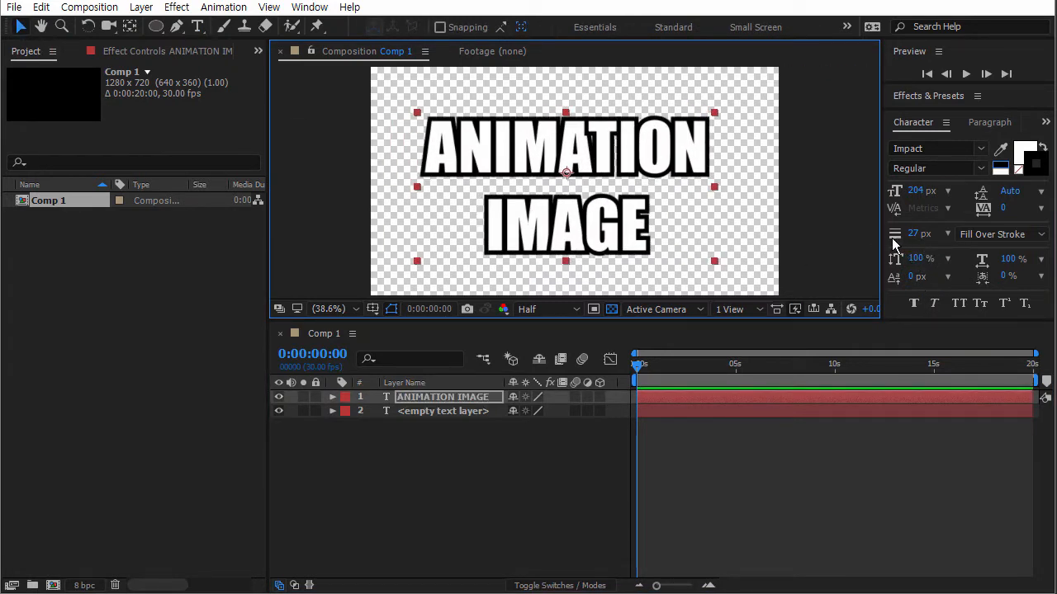
Select all the text, reduce its stroke width to 19 px and remove the stroke colour.
{"action": "double_click", "coordinate": [646, 156]}
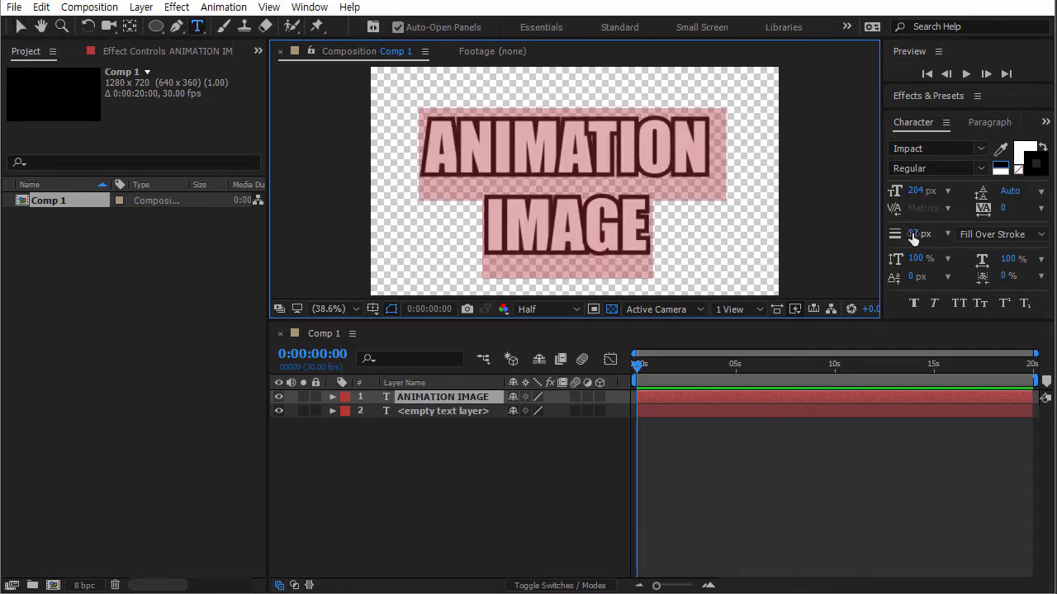
{"action": "mouse_move", "coordinate": [916, 235]}
{"action": "left_mouse_down"}
{"action": "mouse_move", "coordinate": [870, 232]}
{"action": "mouse_move", "coordinate": [916, 234]}
{"action": "mouse_move", "coordinate": [900, 237]}
{"action": "left_mouse_up"}
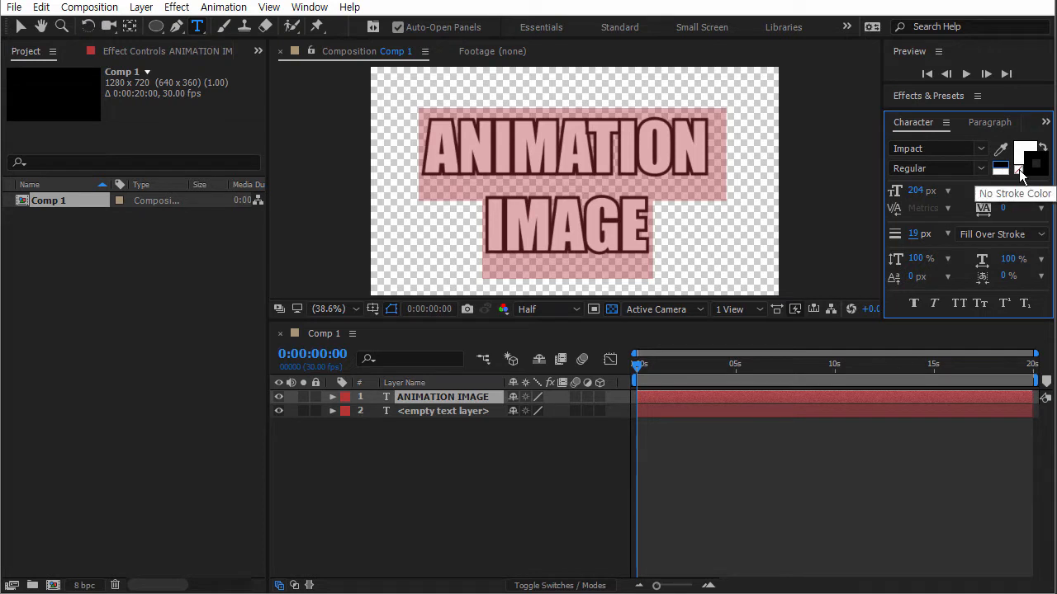
{"action": "left_click", "coordinate": [1020, 170]}
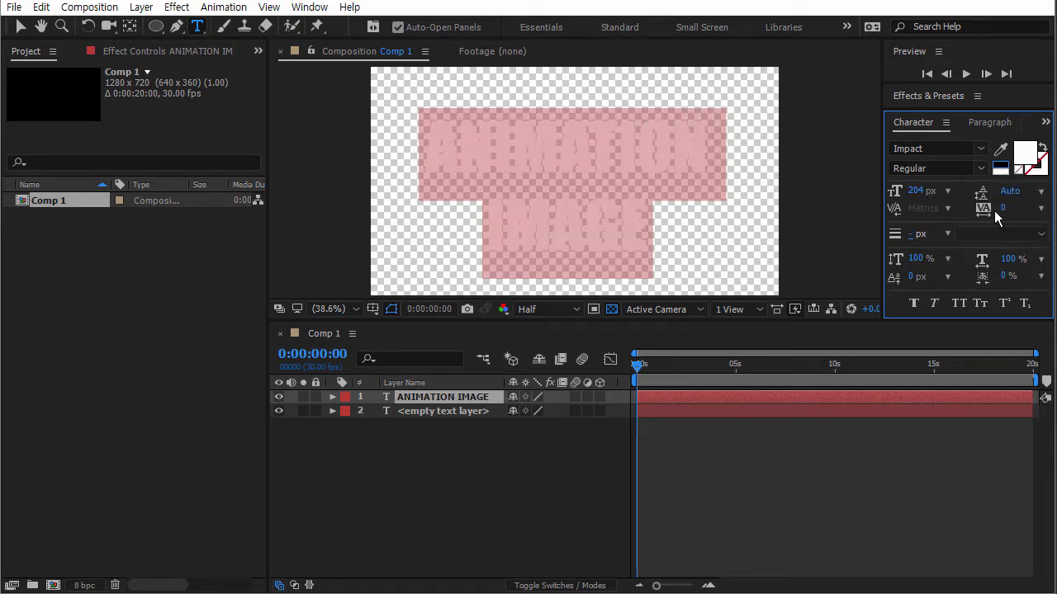
Try adjusting the tracking of the selected text and turn off the composition's transparency grid.
{"action": "mouse_move", "coordinate": [1006, 207]}
{"action": "left_mouse_down"}
{"action": "mouse_move", "coordinate": [1028, 208]}
{"action": "mouse_move", "coordinate": [919, 198]}
{"action": "mouse_move", "coordinate": [1008, 206]}
{"action": "mouse_move", "coordinate": [941, 206]}
{"action": "mouse_move", "coordinate": [997, 206]}
{"action": "left_mouse_up"}
{"action": "left_click", "coordinate": [612, 309]}
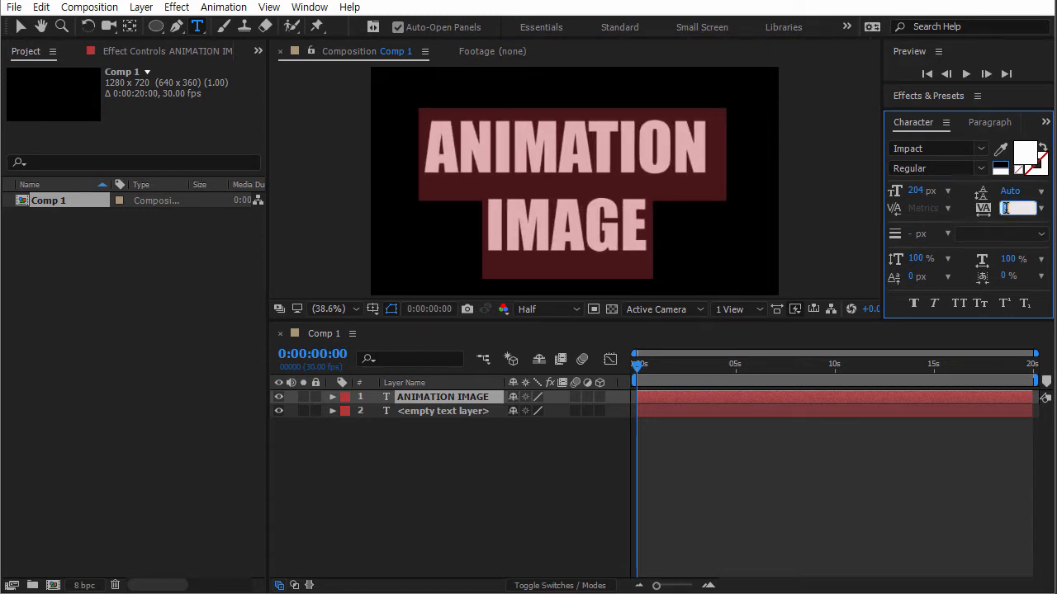
{"action": "key", "text": "Return"}
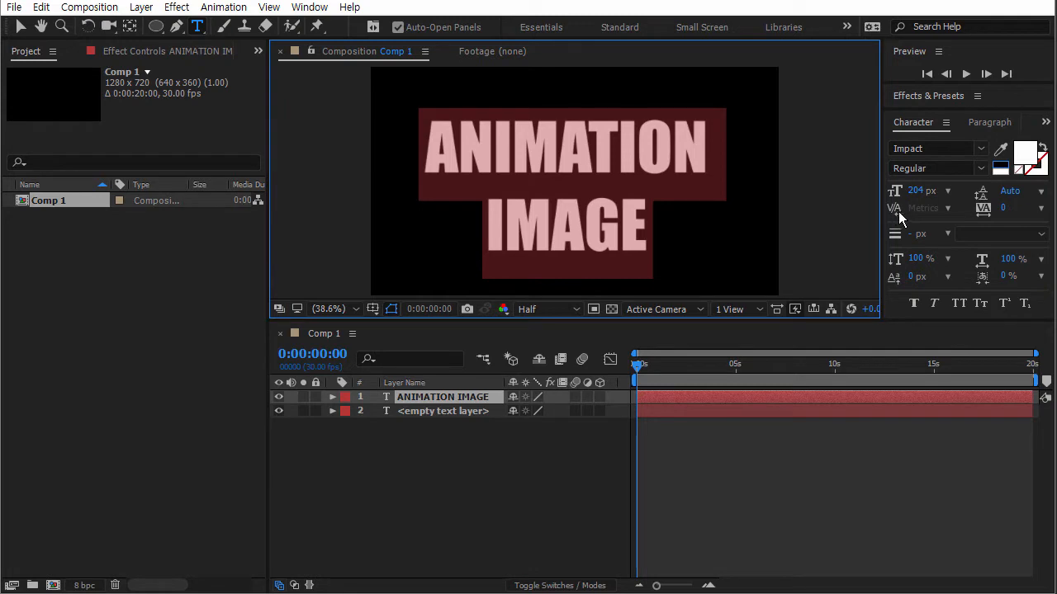
Try a 94% vertical scale and a wider horizontal scale on the selected text, and undo both changes.
{"action": "left_click", "coordinate": [915, 190]}
{"action": "left_click_drag", "start_coordinate": [920, 263], "coordinate": [932, 265]}
{"action": "left_click_drag", "start_coordinate": [1001, 265], "coordinate": [1013, 263]}
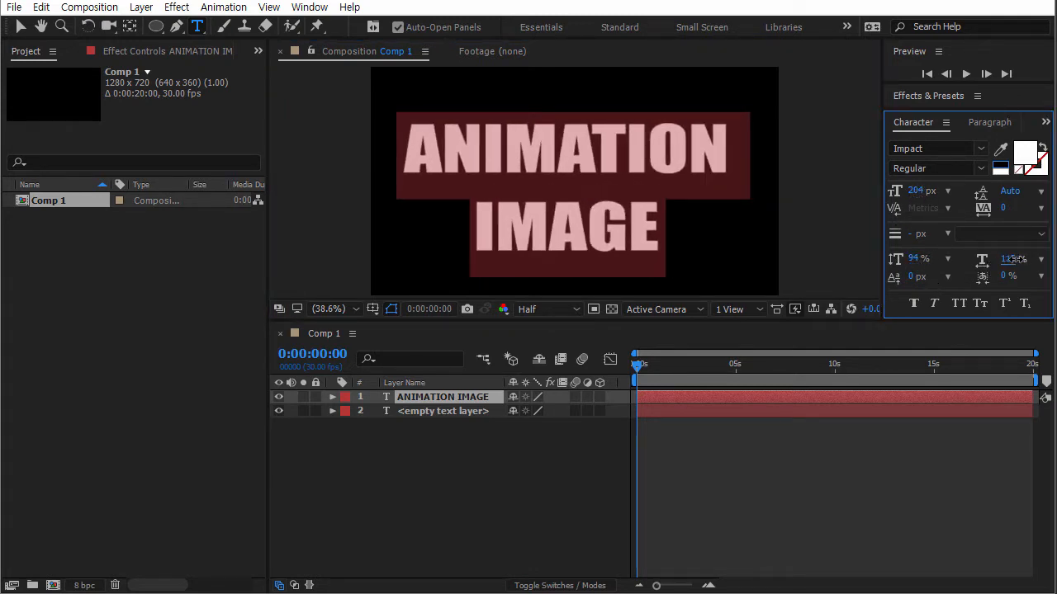
{"action": "key", "text": "ctrl+z"}
{"action": "key", "text": "ctrl+z"}
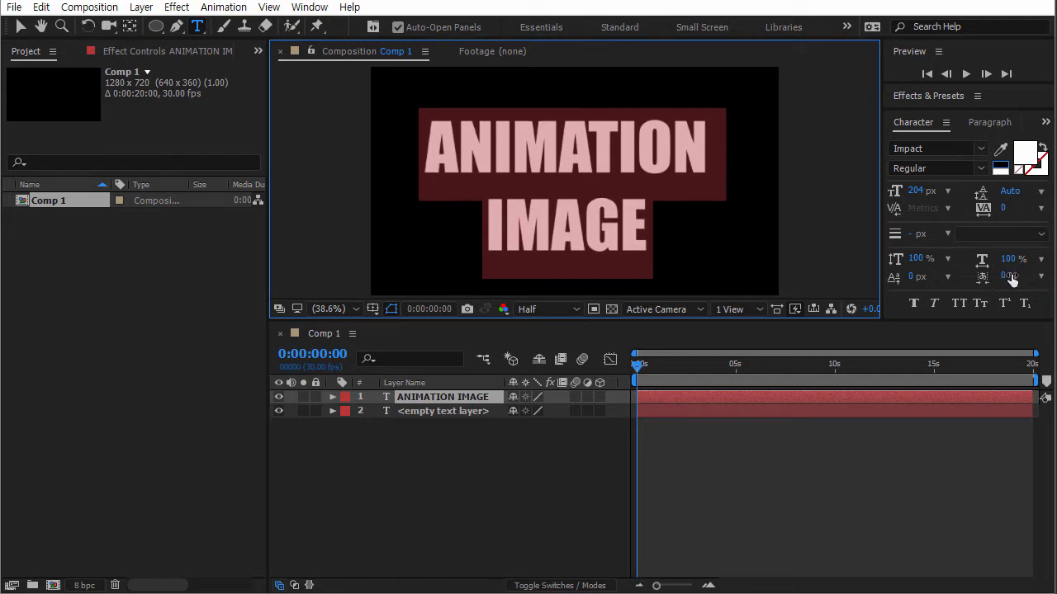
Try the Faux Italic and Small Caps styles on the selected text and switch them off.
{"action": "left_click", "coordinate": [933, 305]}
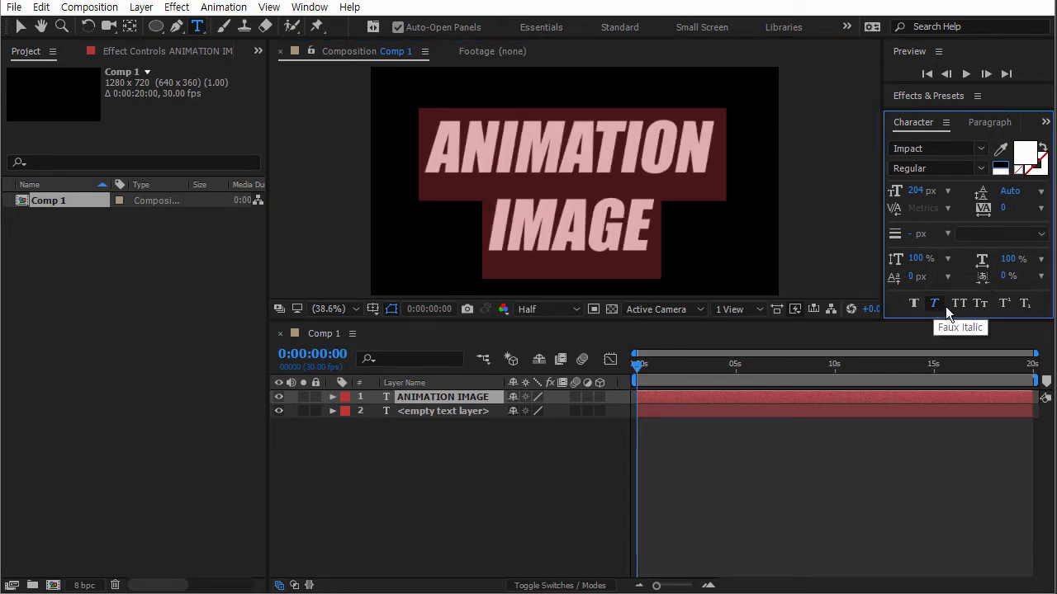
{"action": "left_click", "coordinate": [979, 305]}
{"action": "left_click", "coordinate": [933, 305]}
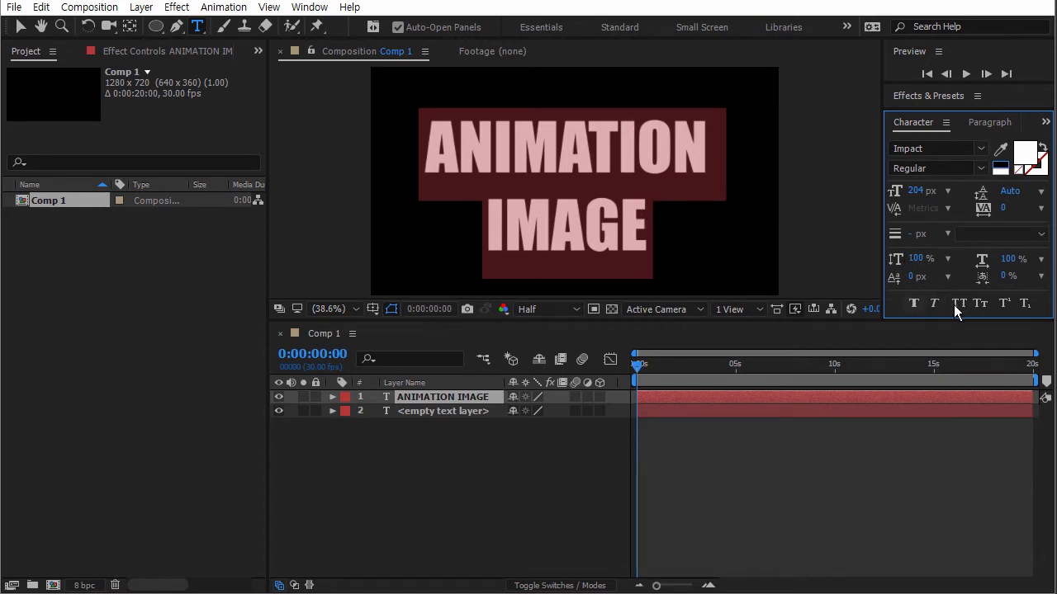
Place the text cursor inside IMAGE and try a font size of 247 px without selecting any characters.
{"action": "left_click", "coordinate": [622, 223]}
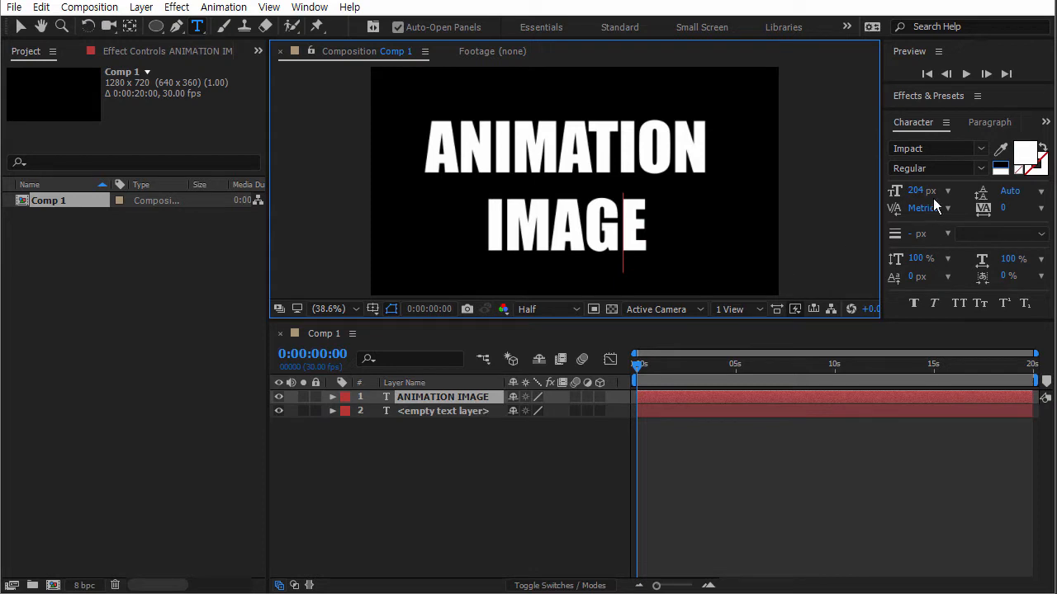
{"action": "left_click_drag", "start_coordinate": [916, 191], "coordinate": [953, 191]}
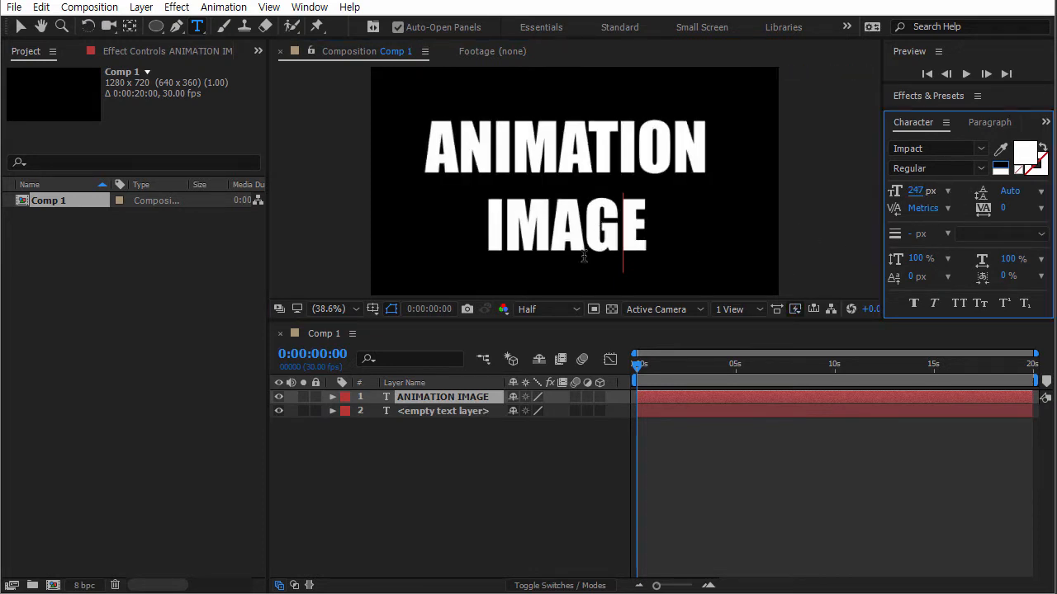
{"action": "left_click", "coordinate": [429, 439]}
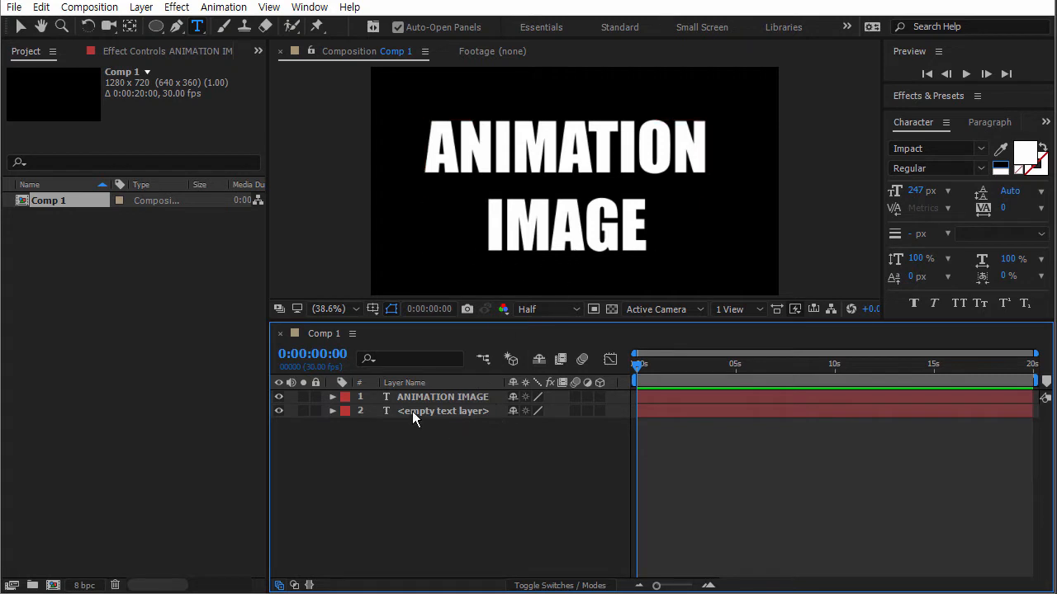
Delete the empty text layer from the composition.
{"action": "left_click", "coordinate": [414, 398]}
{"action": "left_click", "coordinate": [423, 410]}
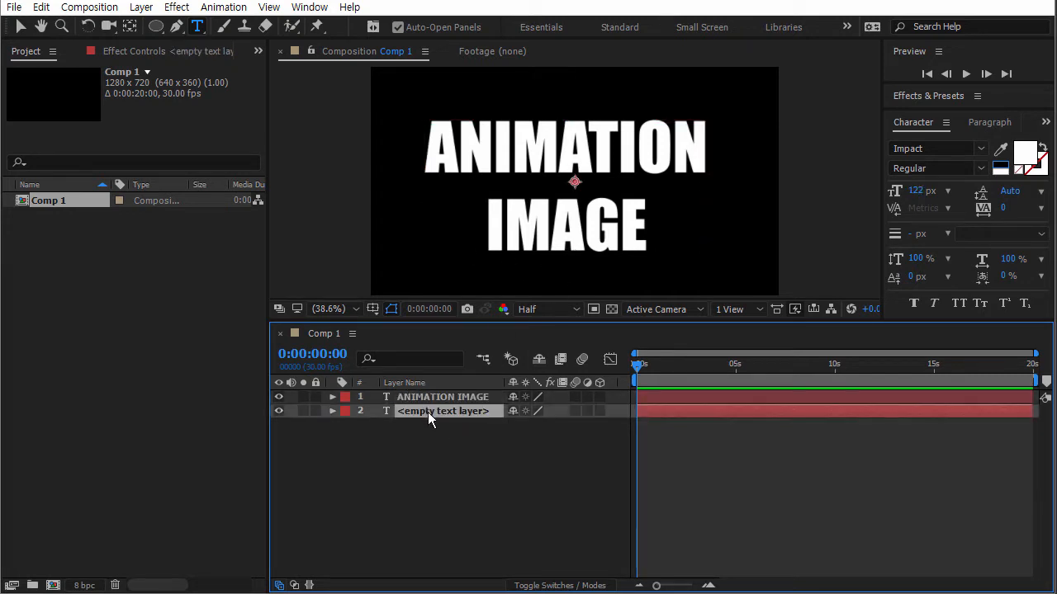
{"action": "left_click", "coordinate": [433, 428]}
{"action": "left_click", "coordinate": [435, 414]}
{"action": "key", "text": "Delete"}
Select all the text of the ANIMATION IMAGE layer, try a 196 px size and -31 tracking, and undo both.
{"action": "left_click", "coordinate": [442, 399]}
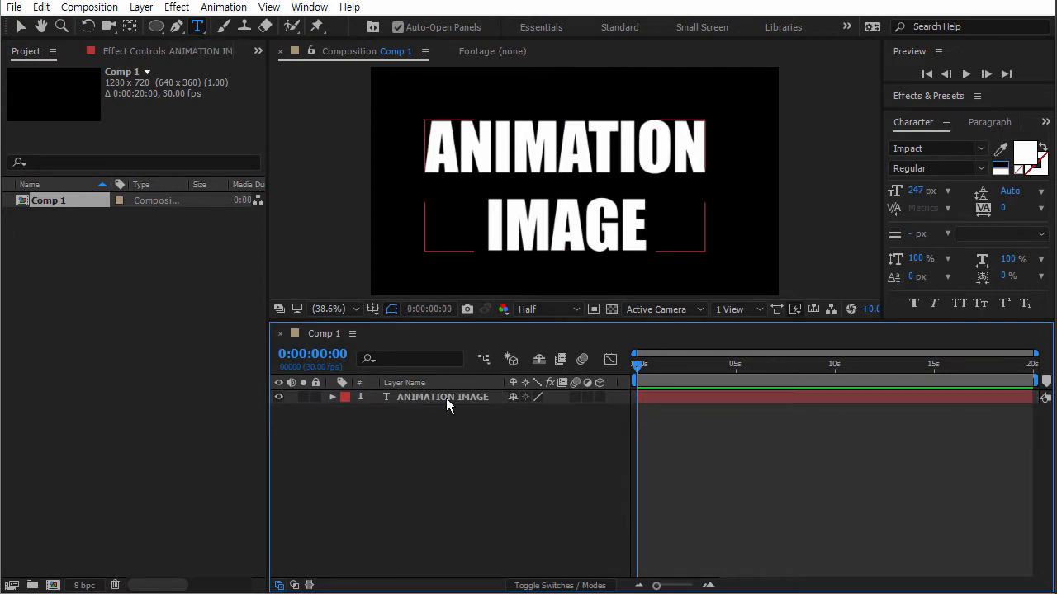
{"action": "double_click", "coordinate": [446, 397]}
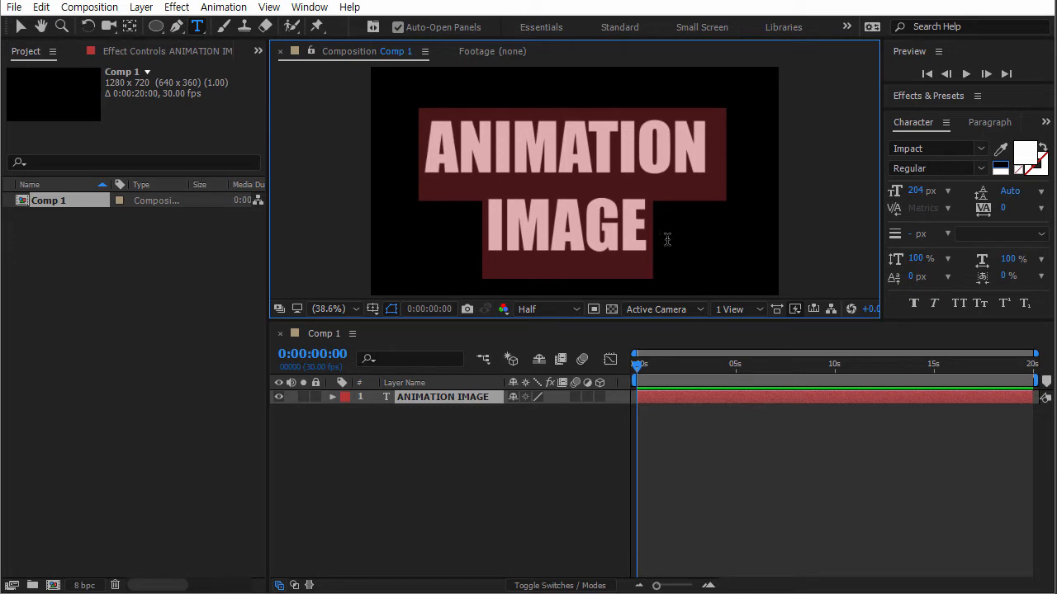
{"action": "mouse_move", "coordinate": [915, 191]}
{"action": "left_mouse_down"}
{"action": "mouse_move", "coordinate": [946, 191]}
{"action": "mouse_move", "coordinate": [908, 191]}
{"action": "left_mouse_up"}
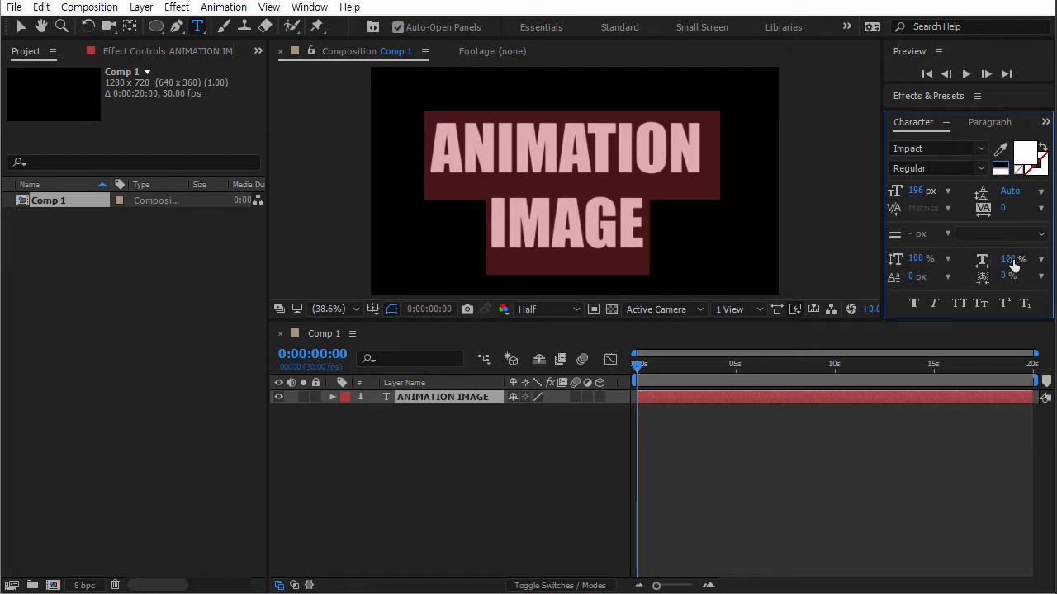
{"action": "left_click_drag", "start_coordinate": [1048, 207], "coordinate": [977, 202]}
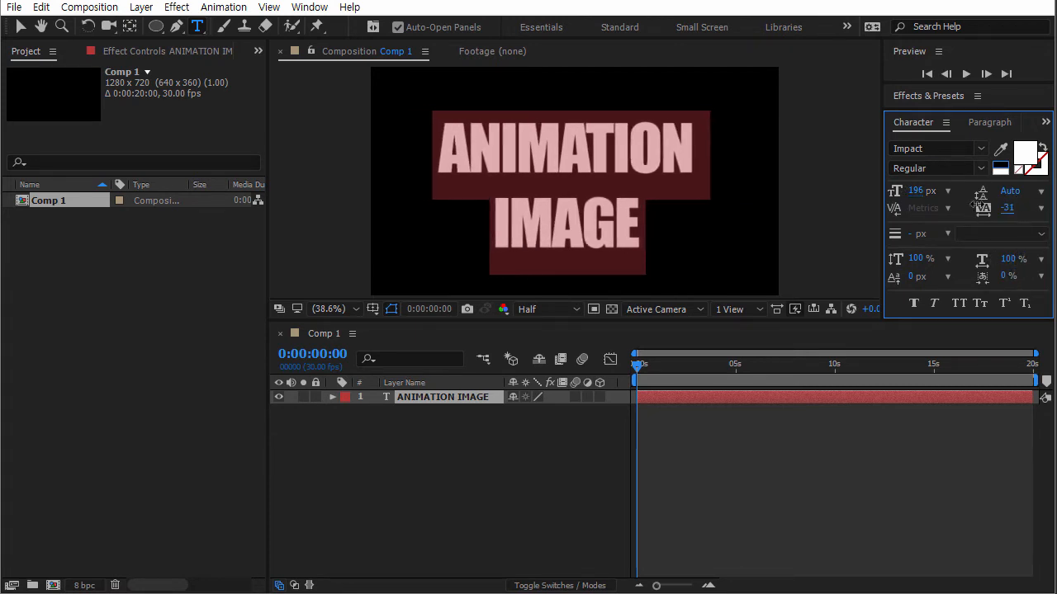
{"action": "key", "text": "ctrl+z"}
{"action": "key", "text": "ctrl+z"}
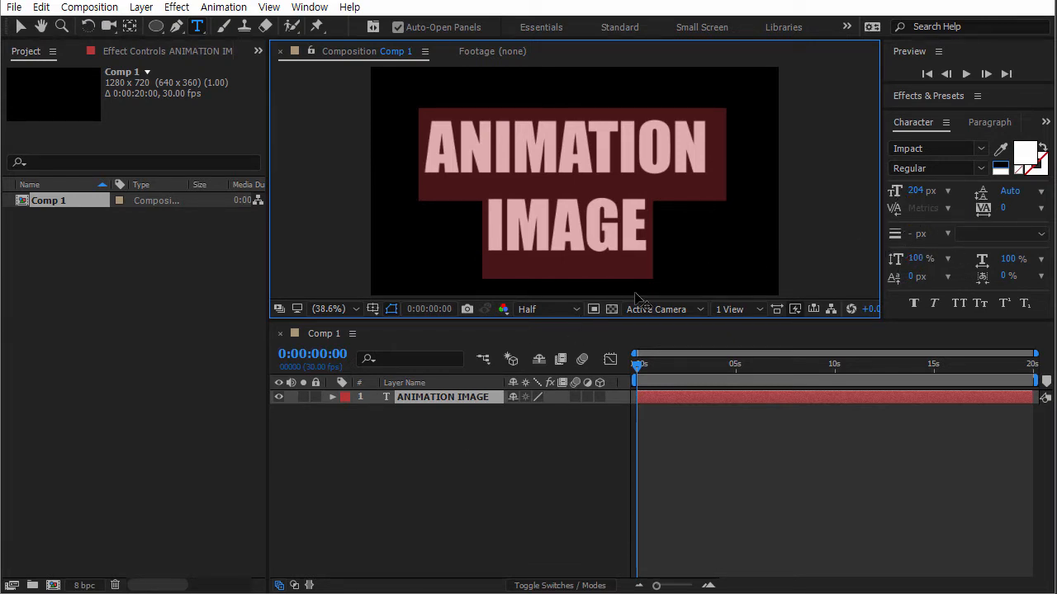
Examine the ANIMATION IMAGE layer's Text and Transform properties, including Path Options and More Options, and collapse them.
{"action": "left_click", "coordinate": [332, 397]}
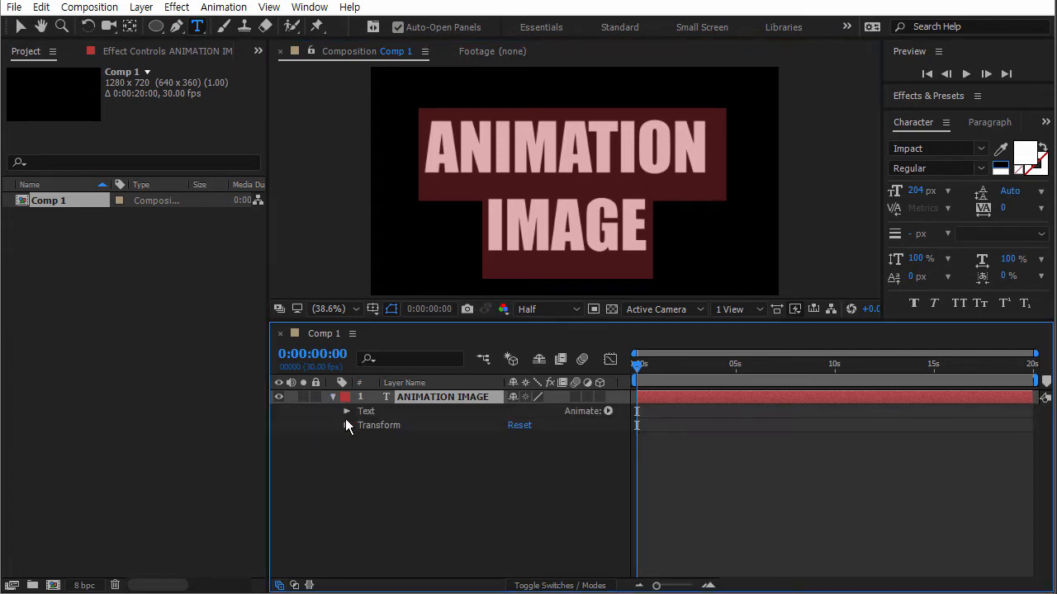
{"action": "left_click", "coordinate": [346, 411]}
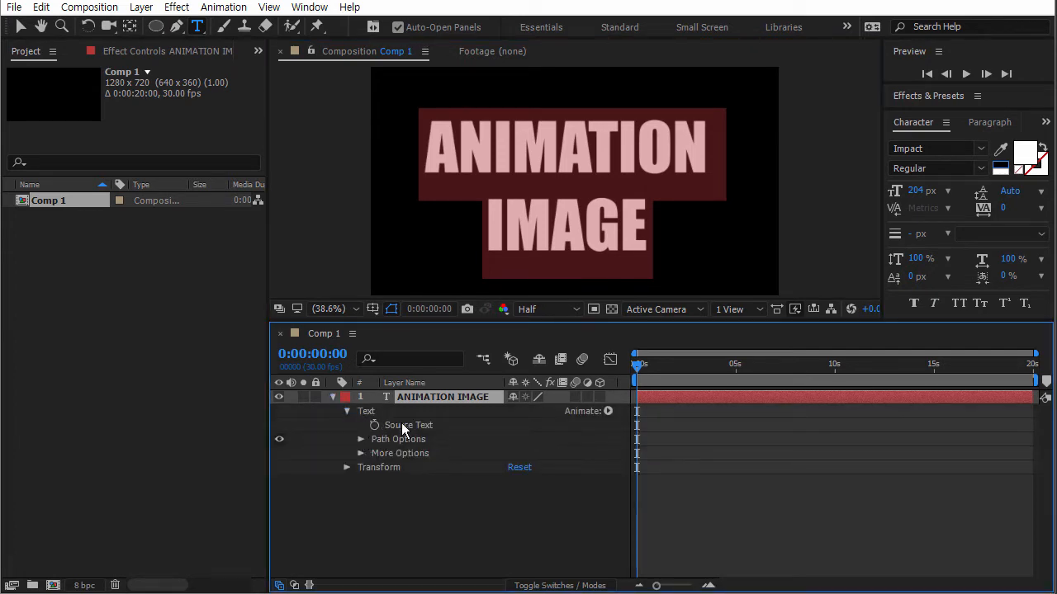
{"action": "left_click", "coordinate": [346, 467]}
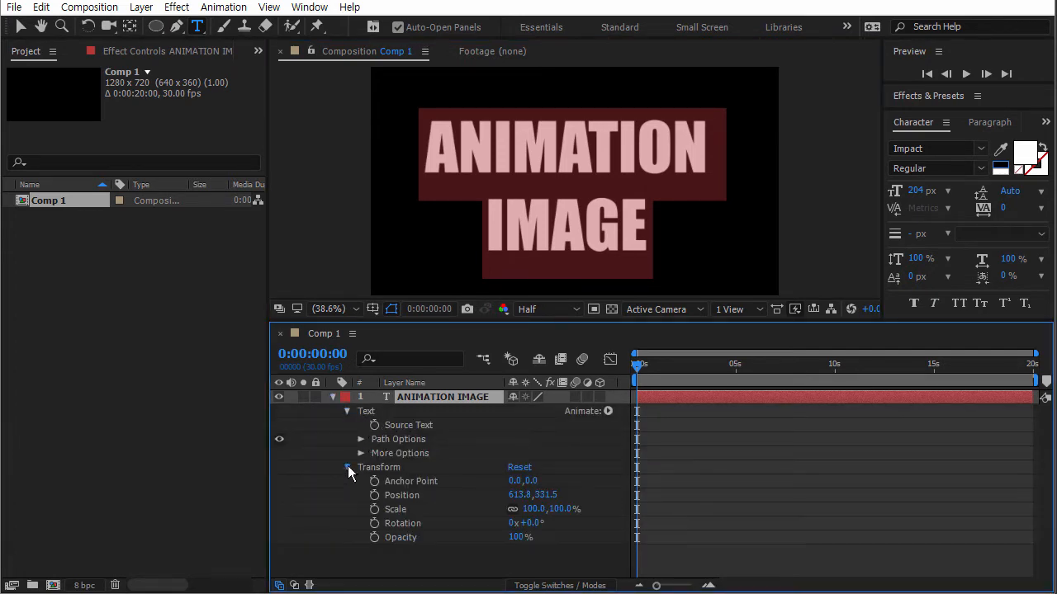
{"action": "left_click", "coordinate": [347, 468]}
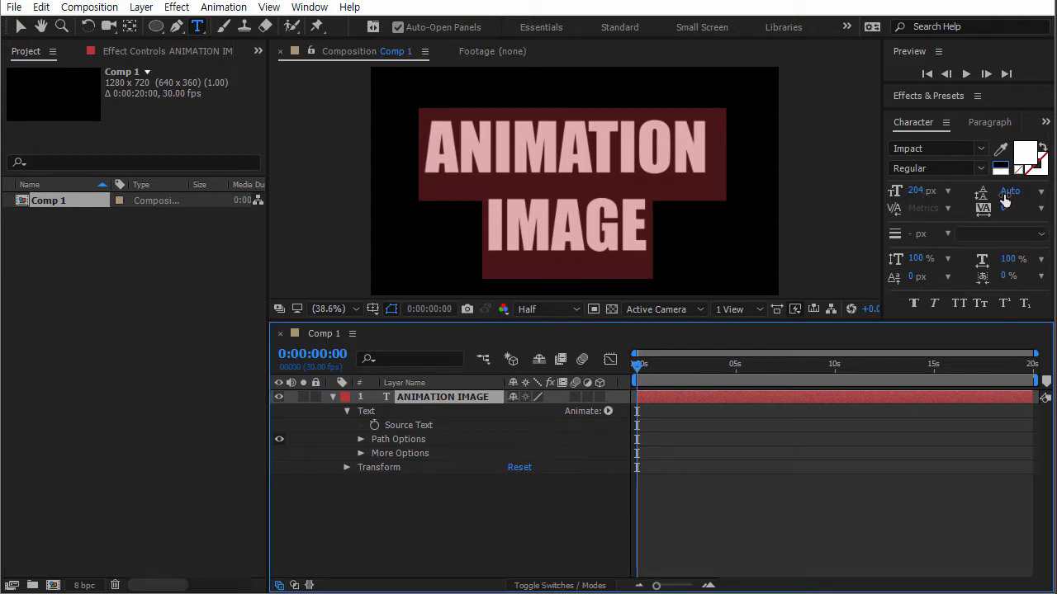
{"action": "left_click", "coordinate": [361, 453]}
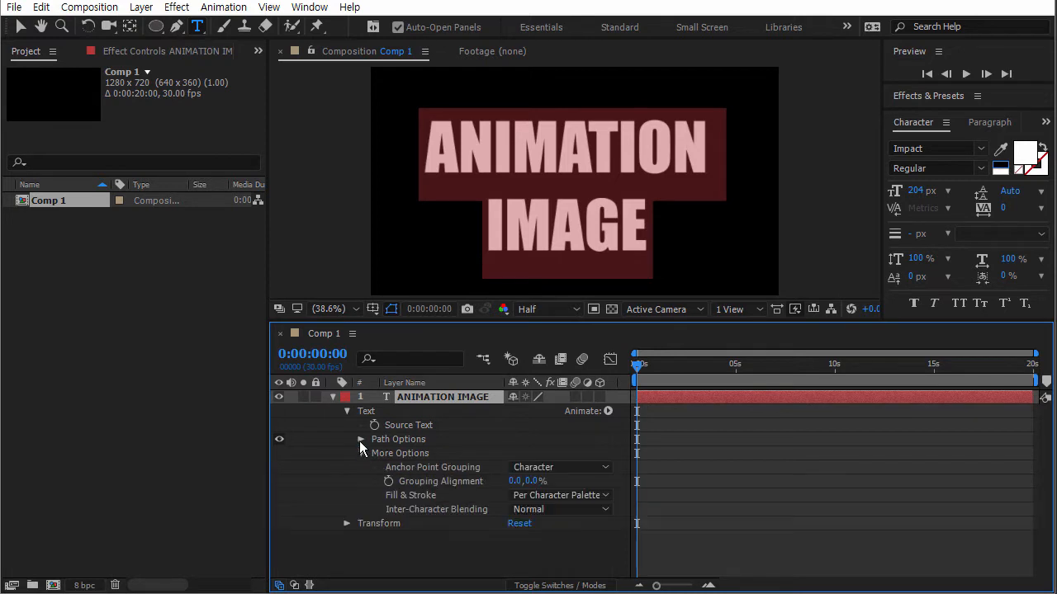
{"action": "left_click", "coordinate": [360, 440]}
{"action": "left_click", "coordinate": [360, 440]}
{"action": "left_click", "coordinate": [361, 453]}
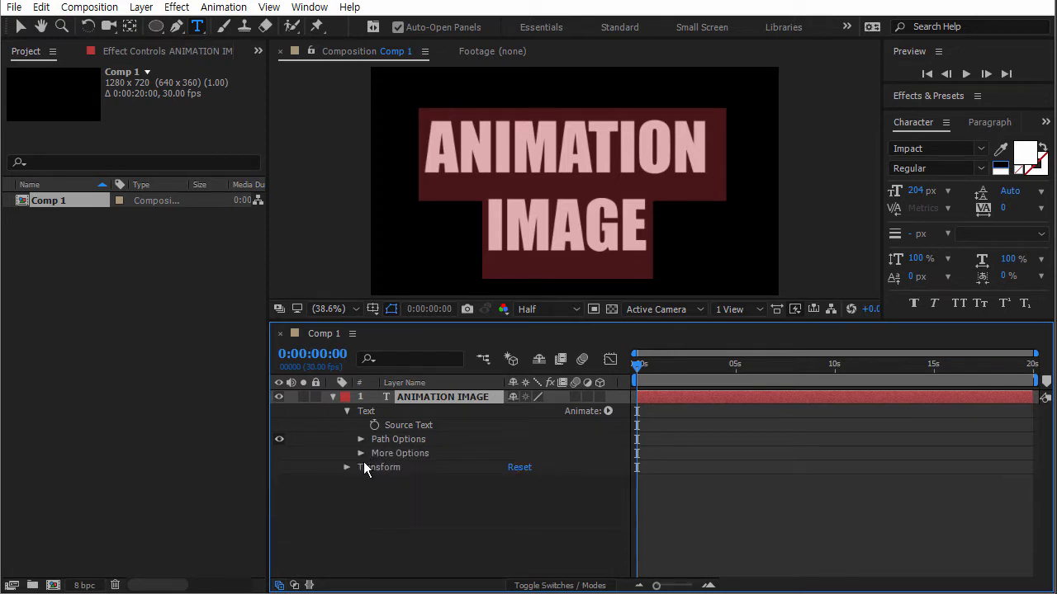
{"action": "left_click", "coordinate": [346, 411]}
{"action": "left_click", "coordinate": [408, 473]}
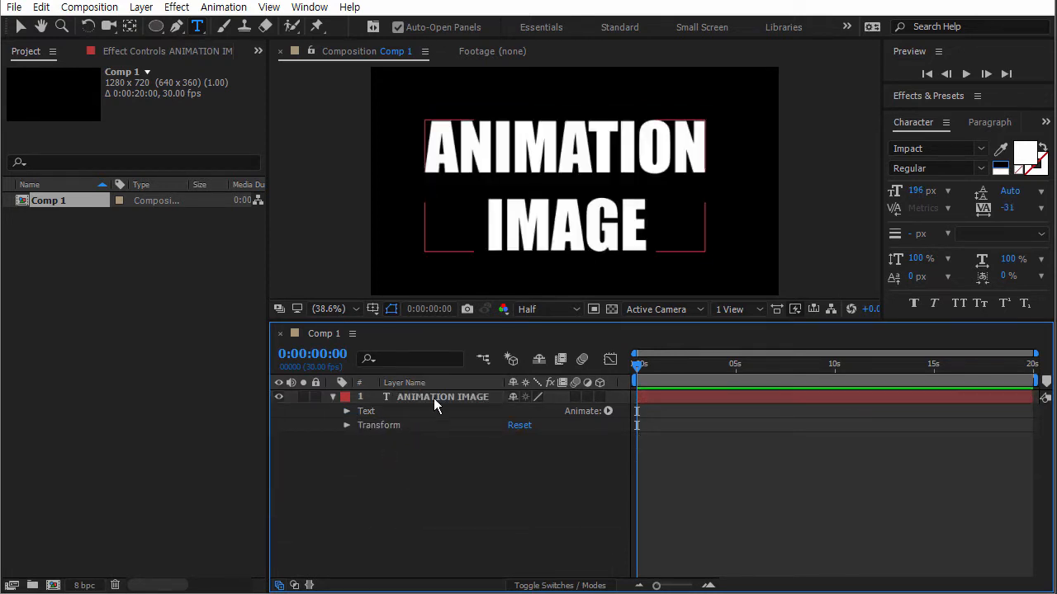
Review the text layer's Transform properties one by one, from Anchor Point through Position, Scale and Rotation to Opacity.
{"action": "left_click", "coordinate": [436, 399]}
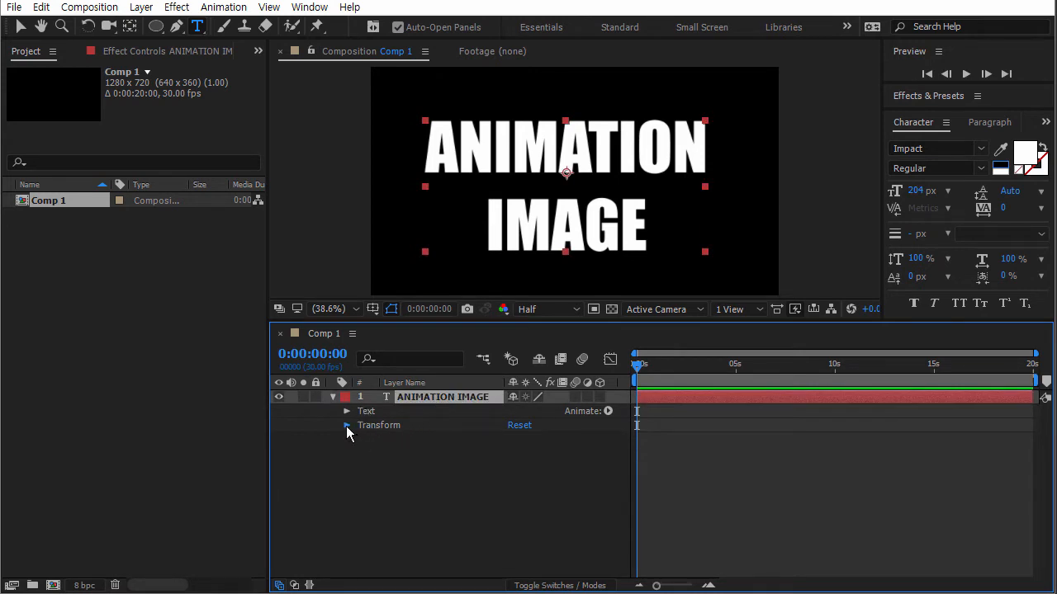
{"action": "left_click", "coordinate": [346, 425]}
{"action": "left_click", "coordinate": [404, 439]}
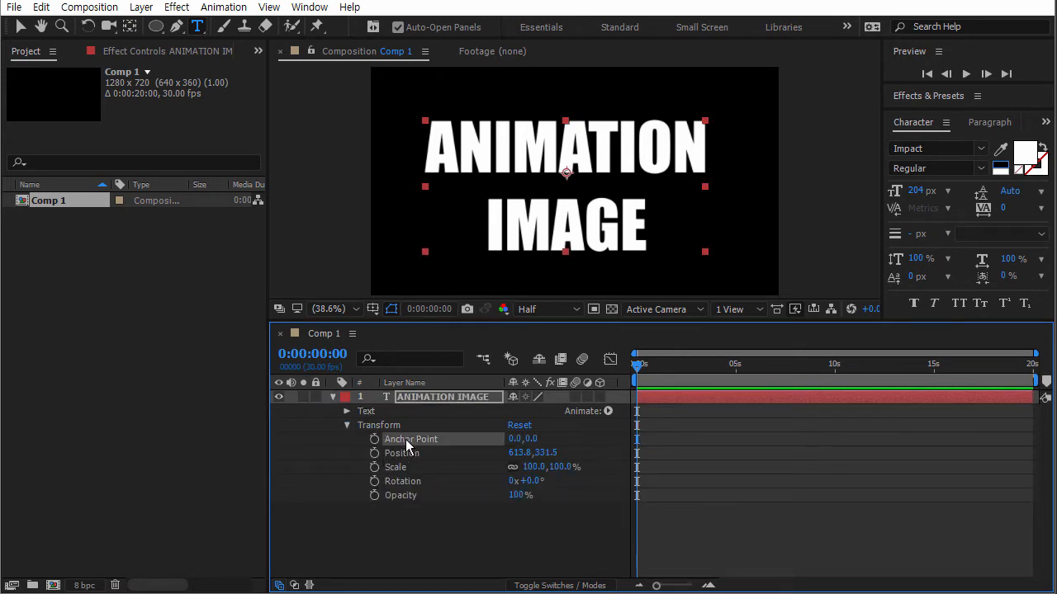
{"action": "left_click", "coordinate": [399, 453]}
{"action": "left_click", "coordinate": [399, 468]}
{"action": "left_click", "coordinate": [399, 482]}
{"action": "left_click", "coordinate": [401, 495]}
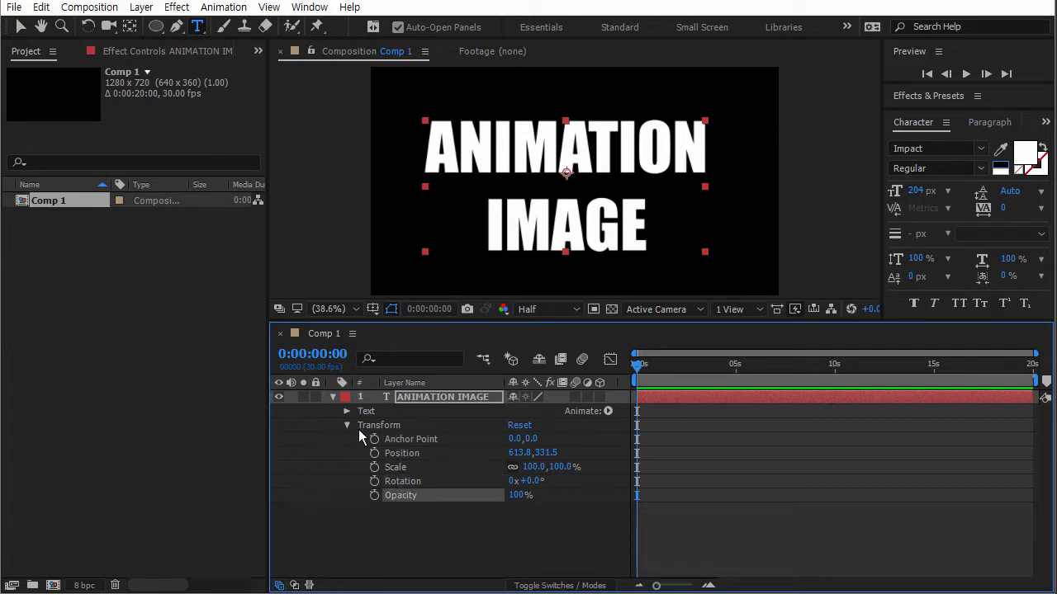
Review the ANIMATION IMAGE layer's Opacity, Position, Scale and Rotation properties, each shown on its own, and return to the full property list.
{"action": "left_click", "coordinate": [347, 425]}
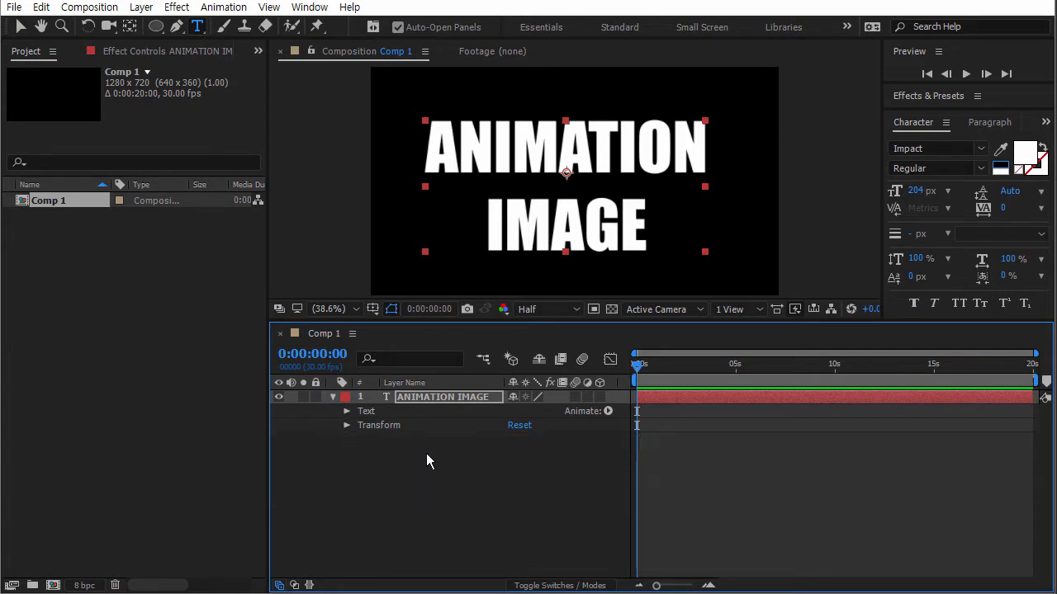
{"action": "left_click", "coordinate": [455, 398]}
{"action": "key", "text": "t"}
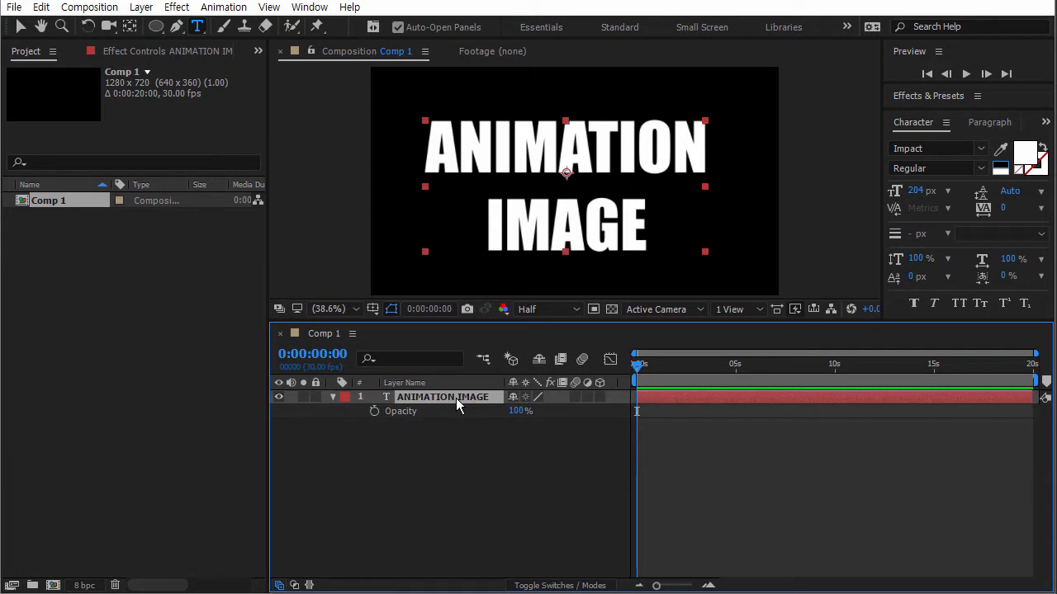
{"action": "key", "text": "p"}
{"action": "key", "text": "t"}
{"action": "key", "text": "s"}
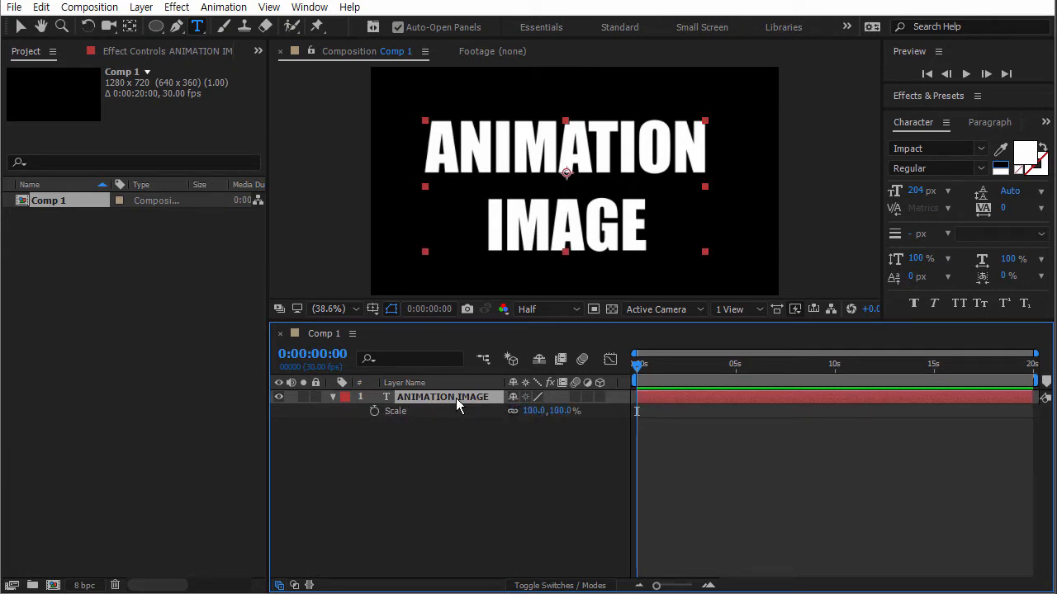
{"action": "key", "text": "r"}
{"action": "left_click", "coordinate": [334, 397]}
{"action": "left_click", "coordinate": [334, 397]}
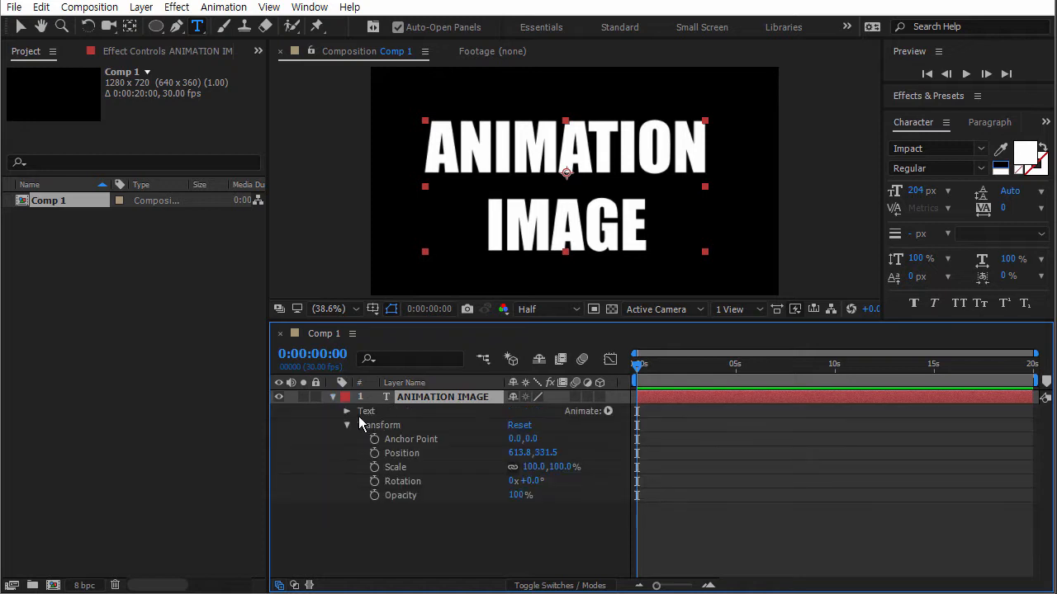
Expand the layer's Text properties and enable Source Text keyframing at 0:00:00:00.
{"action": "left_click", "coordinate": [345, 425]}
{"action": "left_click", "coordinate": [346, 412]}
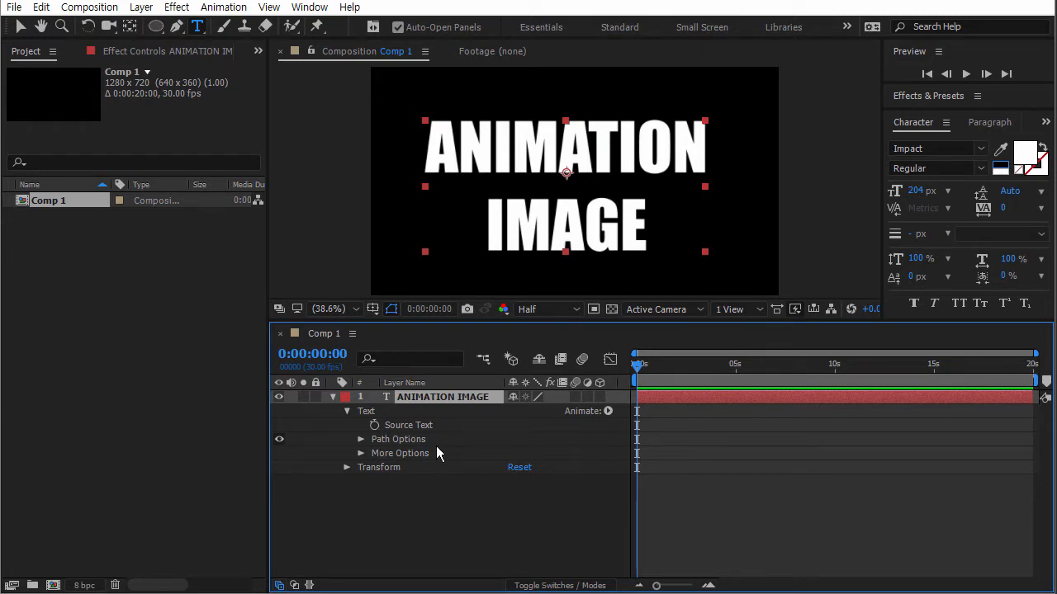
{"action": "left_click", "coordinate": [375, 426]}
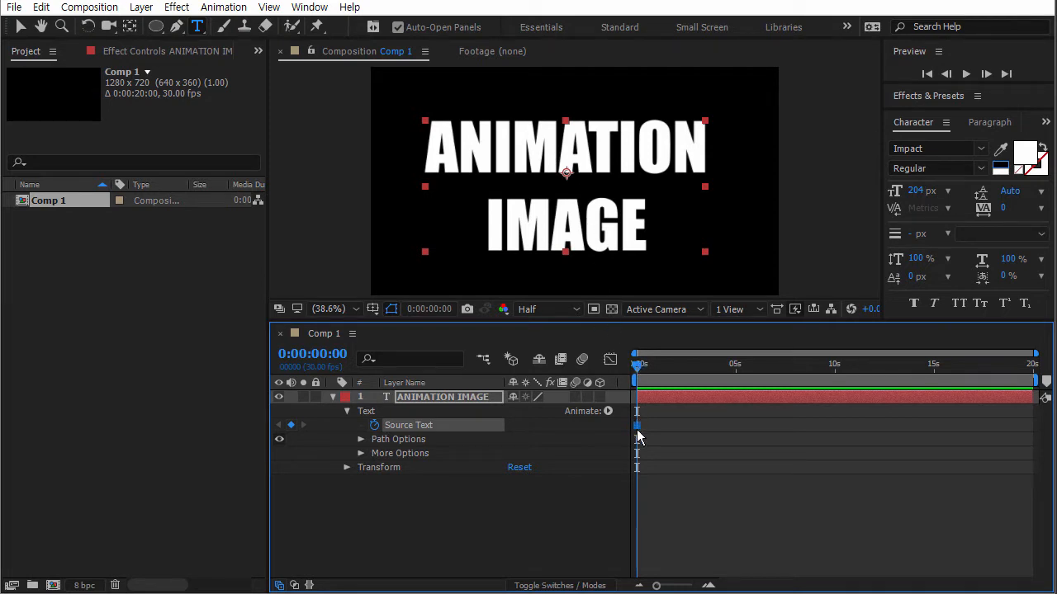
Add a Source Text keyframe at 0:00:00:15 with the word MOVIE appended after IMAGE.
{"action": "left_click", "coordinate": [641, 368]}
{"action": "left_click_drag", "start_coordinate": [641, 368], "coordinate": [647, 364]}
{"action": "left_click", "coordinate": [587, 220]}
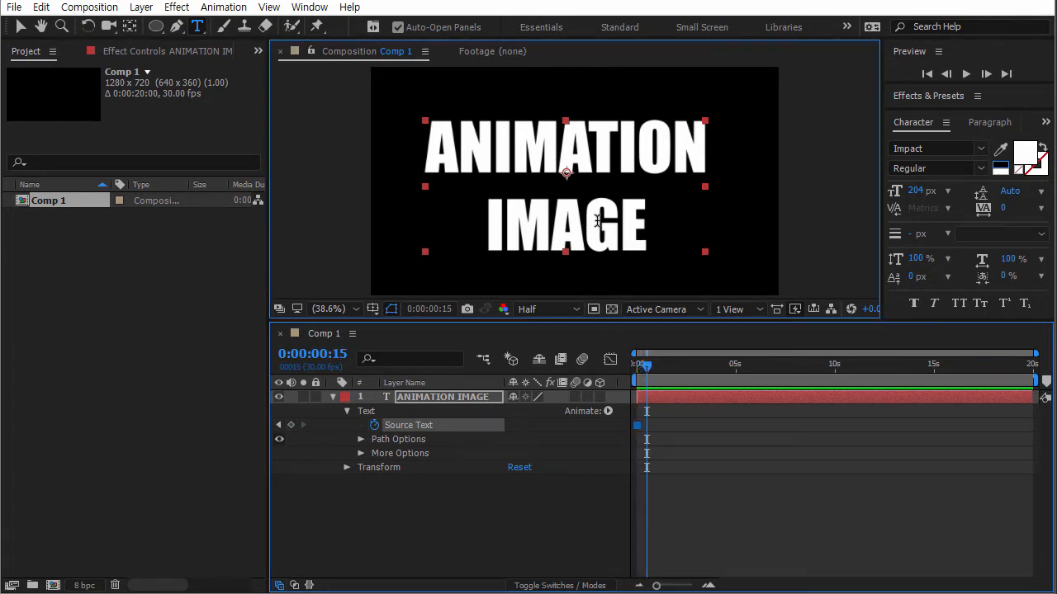
{"action": "left_click", "coordinate": [656, 226]}
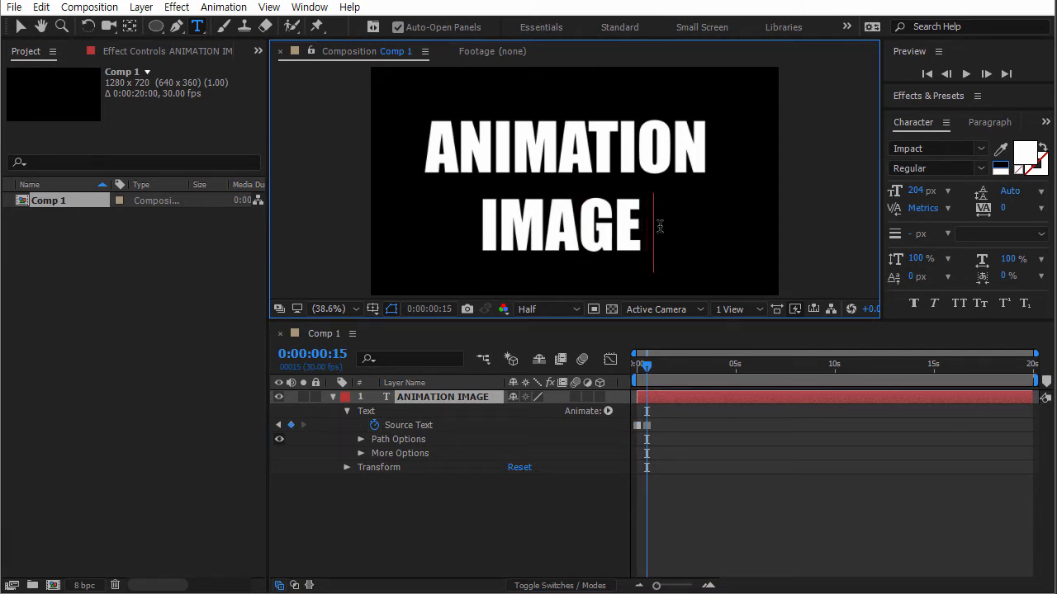
{"action": "type", "text": "MOVIE"}
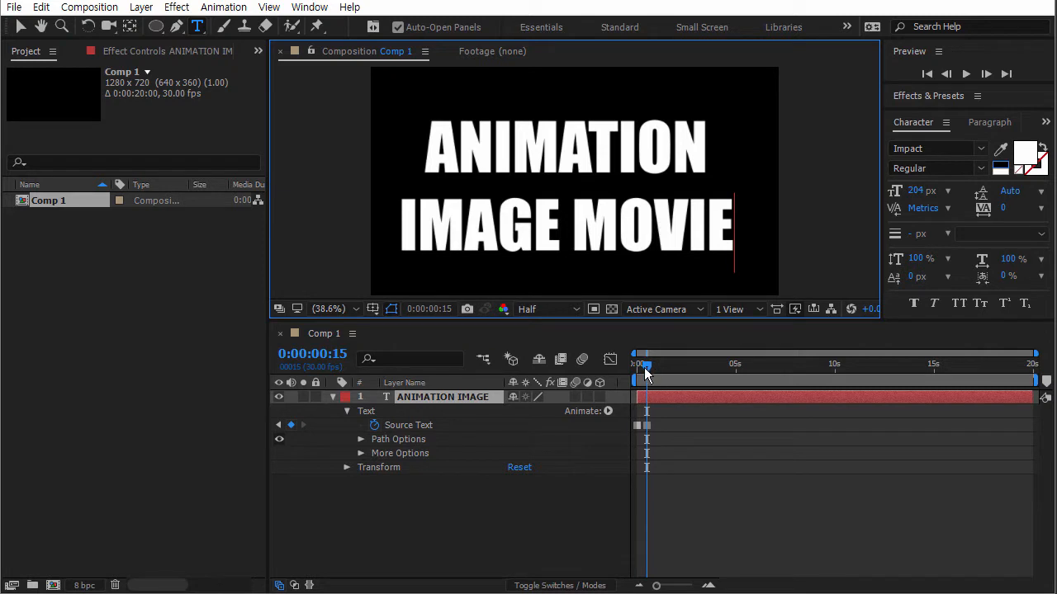
Add a Source Text keyframe at 0:00:00:26 with the IMAGE MOVIE line deleted, keeping only ANIMATION.
{"action": "mouse_move", "coordinate": [645, 373]}
{"action": "left_mouse_down"}
{"action": "mouse_move", "coordinate": [634, 373]}
{"action": "mouse_move", "coordinate": [653, 368]}
{"action": "left_mouse_up"}
{"action": "left_click", "coordinate": [736, 226]}
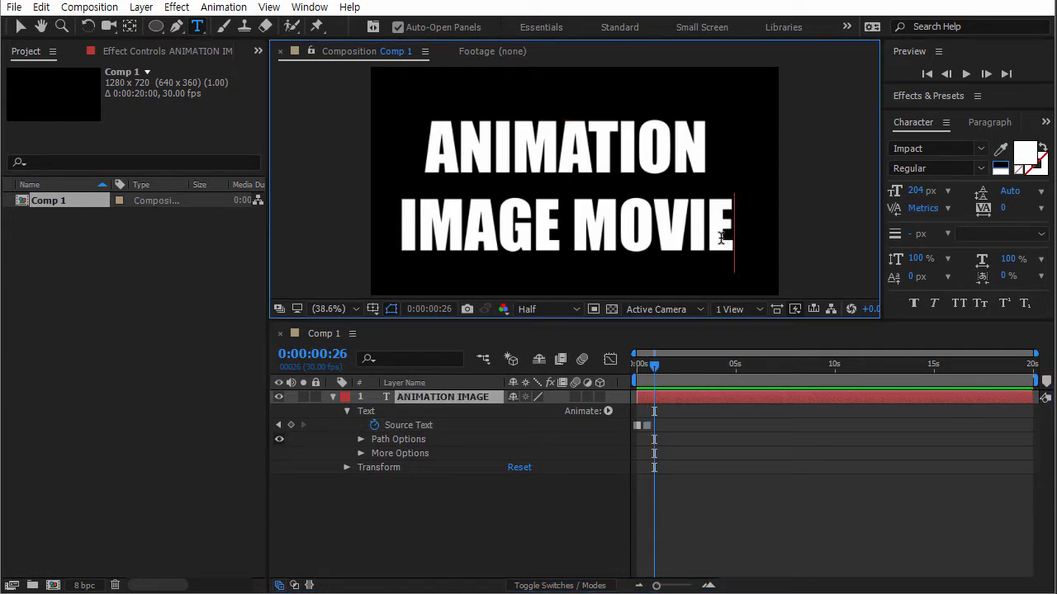
{"action": "left_click_drag", "start_coordinate": [729, 236], "coordinate": [363, 223]}
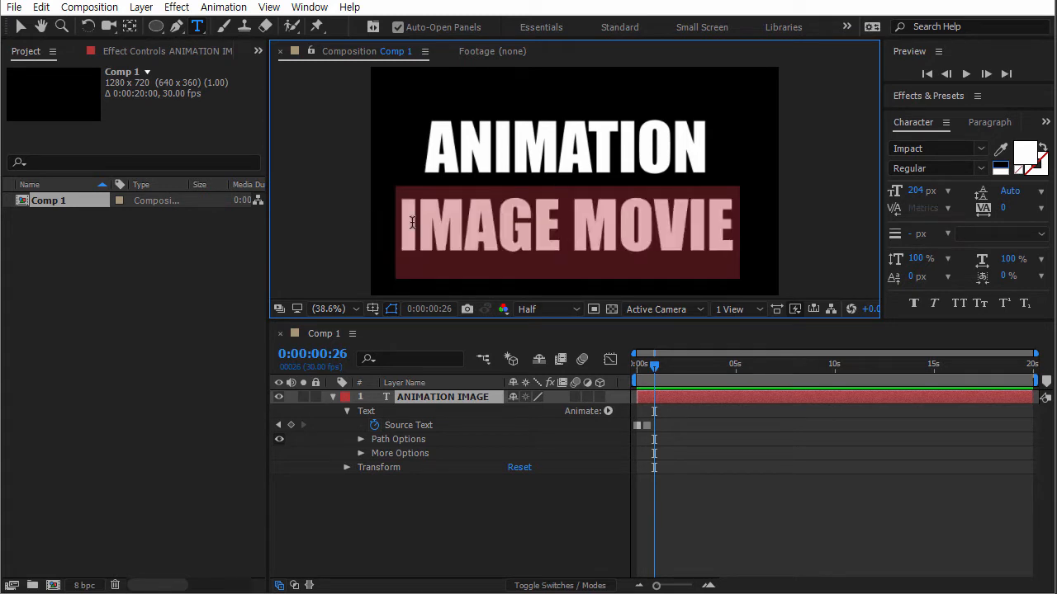
{"action": "key", "text": "BackSpace"}
{"action": "key", "text": "BackSpace"}
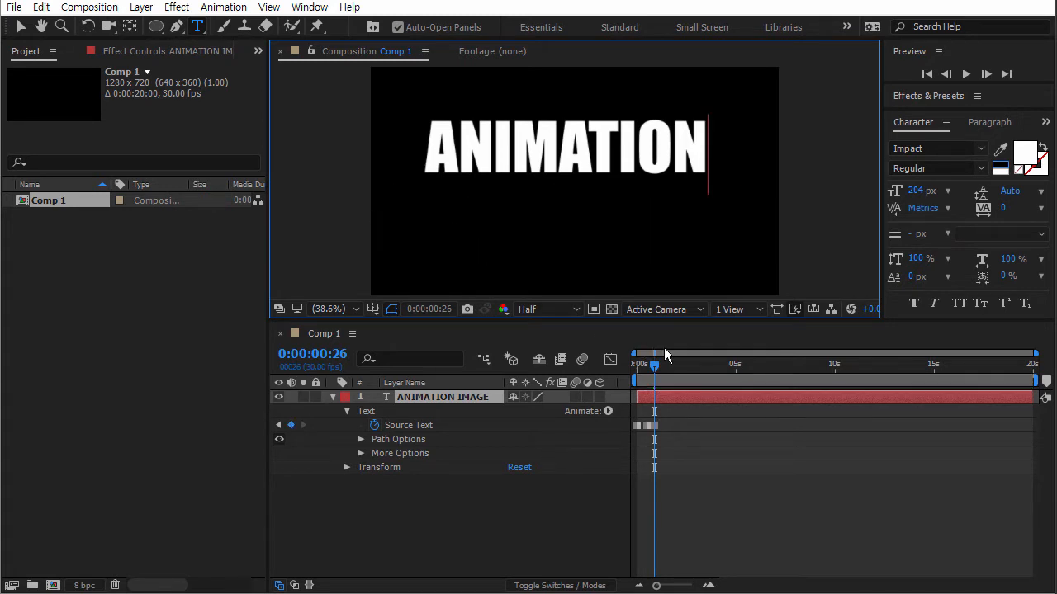
Move the last Source Text keyframe to about frame 29 and scrub the opening frames to check the text changes.
{"action": "left_click_drag", "start_coordinate": [653, 424], "coordinate": [658, 426]}
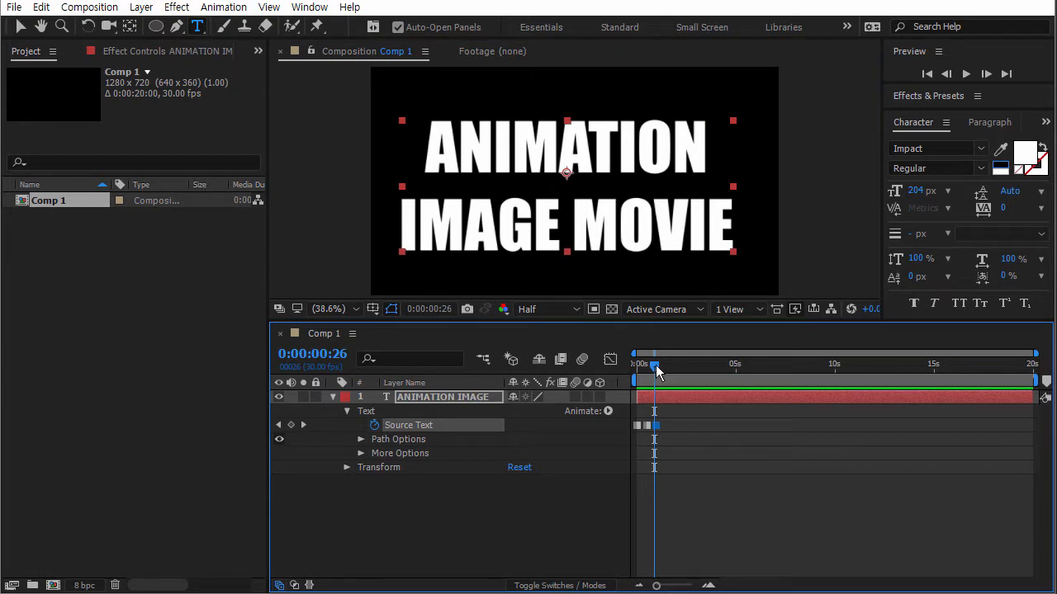
{"action": "left_click_drag", "start_coordinate": [656, 365], "coordinate": [640, 372]}
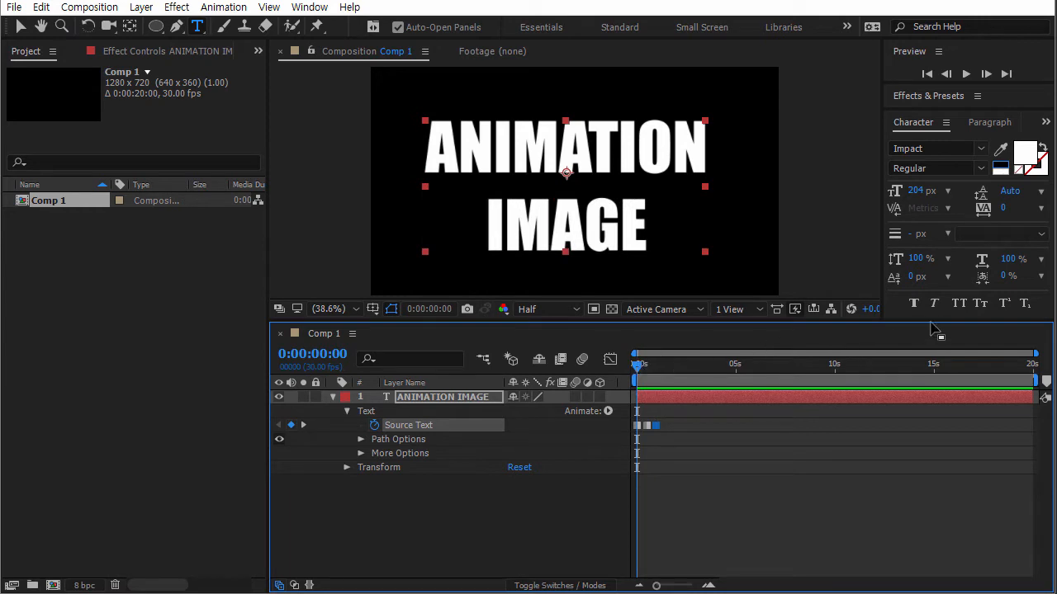
{"action": "scroll", "coordinate": [825, 433], "scroll_direction": "up", "scroll_amount": 6}
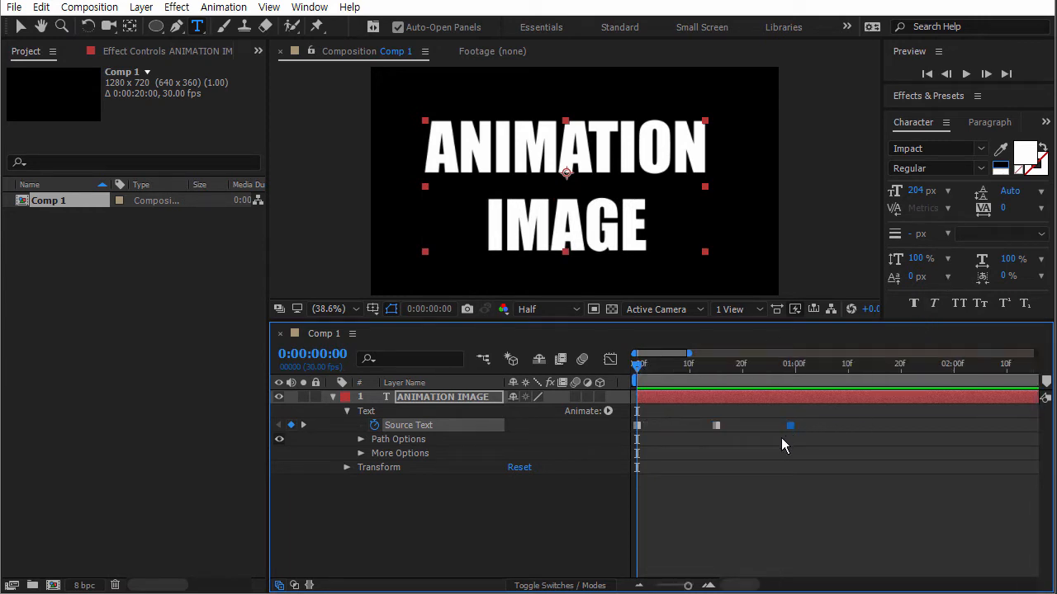
{"action": "left_click", "coordinate": [636, 425]}
{"action": "left_click_drag", "start_coordinate": [652, 373], "coordinate": [716, 374]}
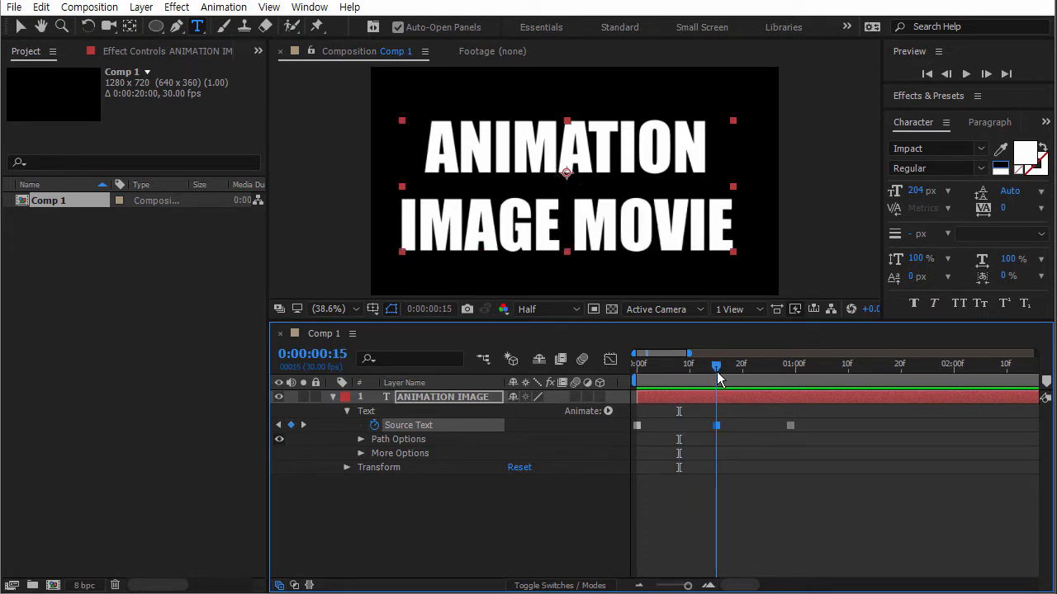
Rearrange the Source Text keyframes to about frames 0, 13 and 27, starting with ANIMATION and ending with ANIMATION IMAGE MOVIE.
{"action": "left_click_drag", "start_coordinate": [717, 372], "coordinate": [684, 366]}
{"action": "left_click_drag", "start_coordinate": [734, 420], "coordinate": [857, 440]}
{"action": "left_click_drag", "start_coordinate": [976, 420], "coordinate": [647, 425]}
{"action": "left_click_drag", "start_coordinate": [681, 380], "coordinate": [789, 374]}
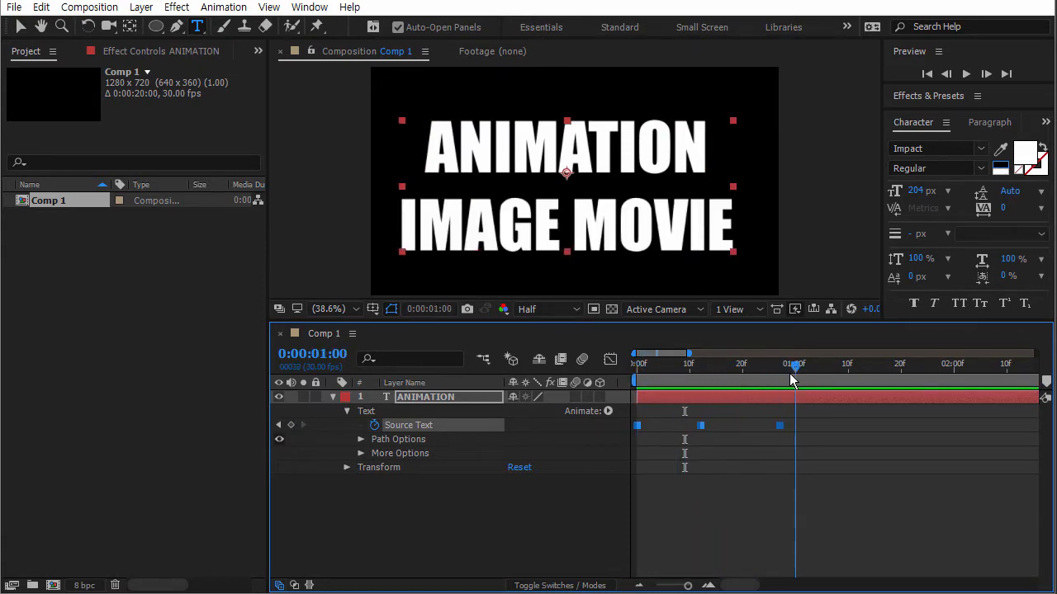
{"action": "left_click", "coordinate": [721, 424]}
{"action": "left_click_drag", "start_coordinate": [702, 424], "coordinate": [706, 425]}
Try left and right paragraph alignment on the text at 0:00:00:29 and return it to centered.
{"action": "mouse_move", "coordinate": [794, 366]}
{"action": "left_mouse_down"}
{"action": "mouse_move", "coordinate": [668, 368]}
{"action": "mouse_move", "coordinate": [789, 373]}
{"action": "left_mouse_up"}
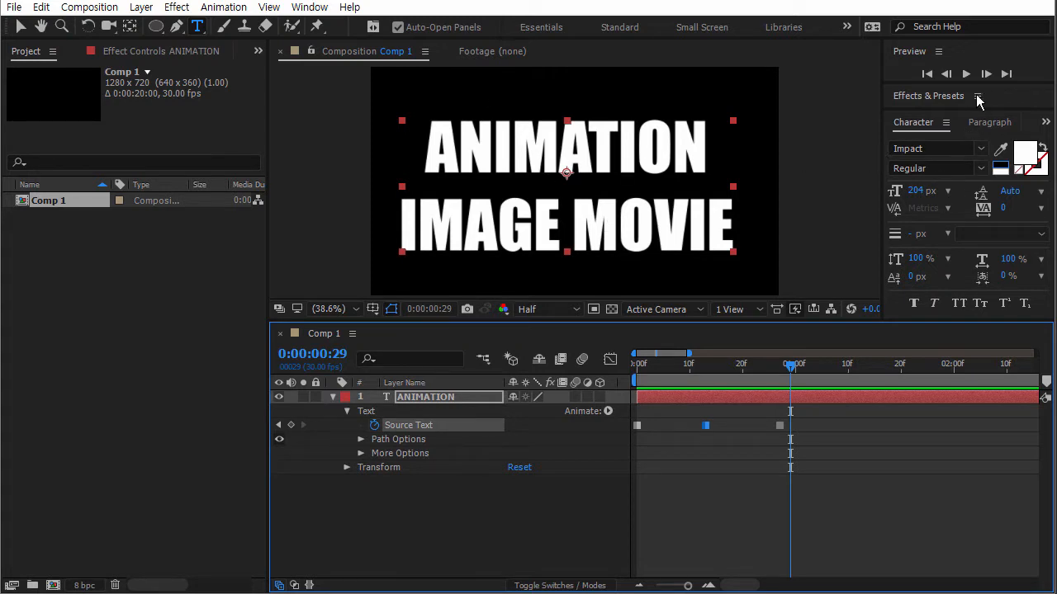
{"action": "left_click", "coordinate": [994, 123]}
{"action": "left_click", "coordinate": [897, 146]}
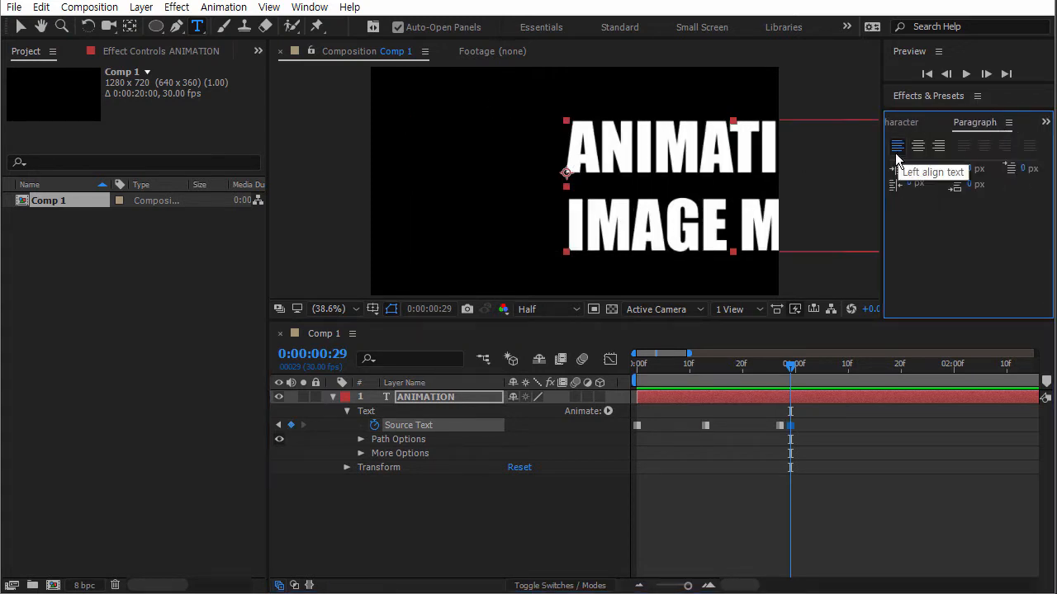
{"action": "left_click", "coordinate": [917, 146]}
{"action": "left_click", "coordinate": [938, 146]}
{"action": "left_click", "coordinate": [913, 147]}
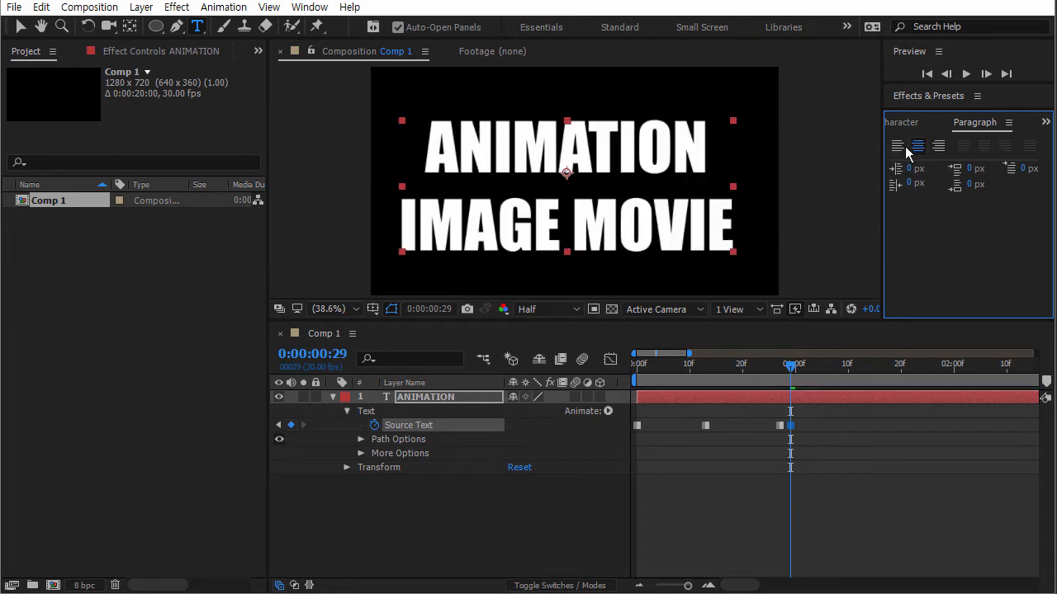
{"action": "left_click", "coordinate": [898, 146]}
{"action": "left_click", "coordinate": [917, 146]}
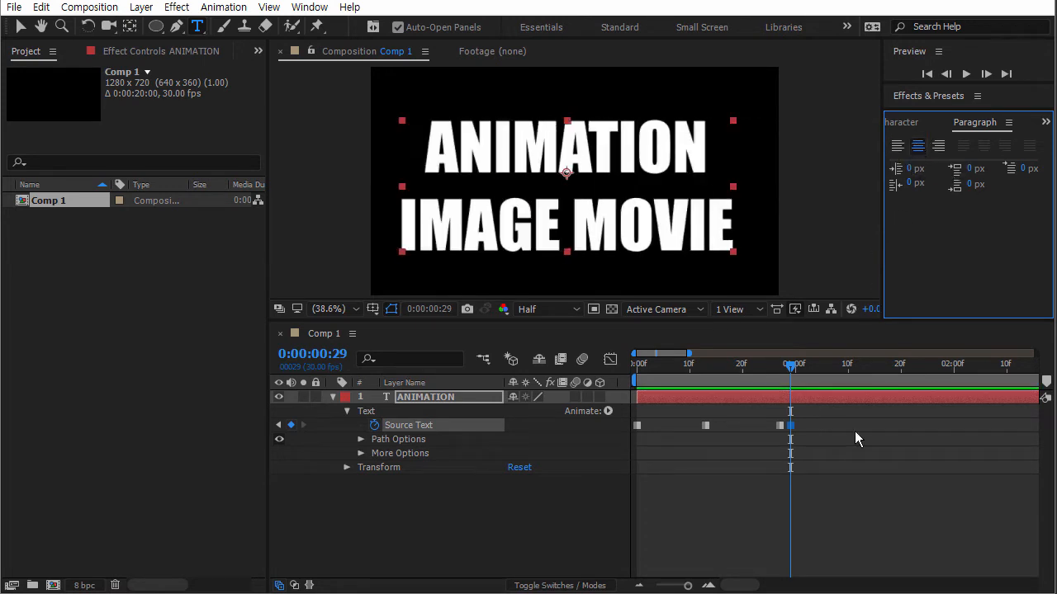
Return to 0:00:00:00 and add a Scale text animator to the ANIMATION layer.
{"action": "left_click_drag", "start_coordinate": [790, 364], "coordinate": [631, 370]}
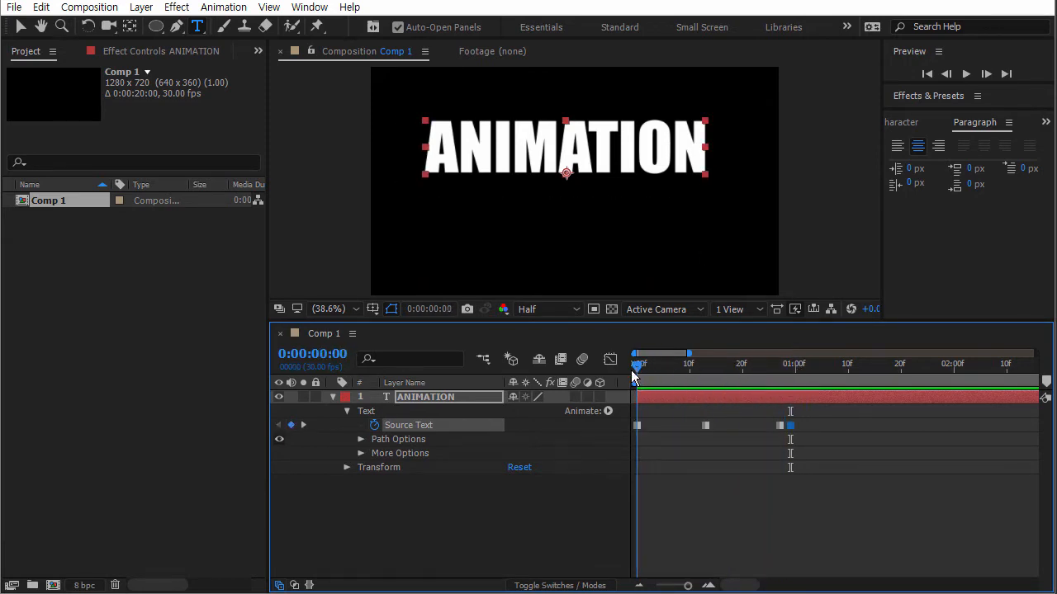
{"action": "left_click", "coordinate": [607, 410]}
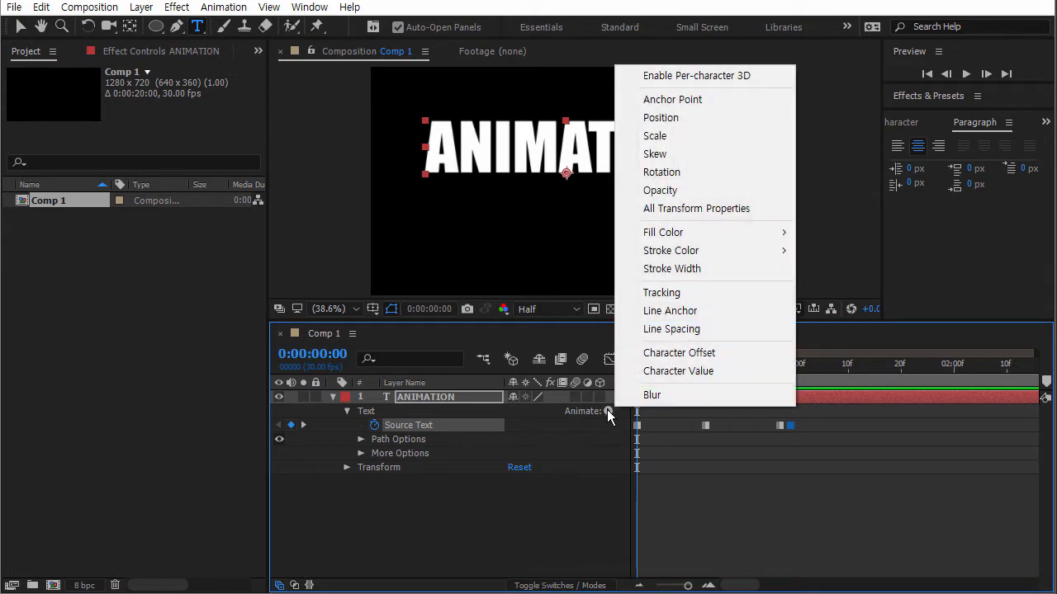
{"action": "left_click", "coordinate": [572, 499]}
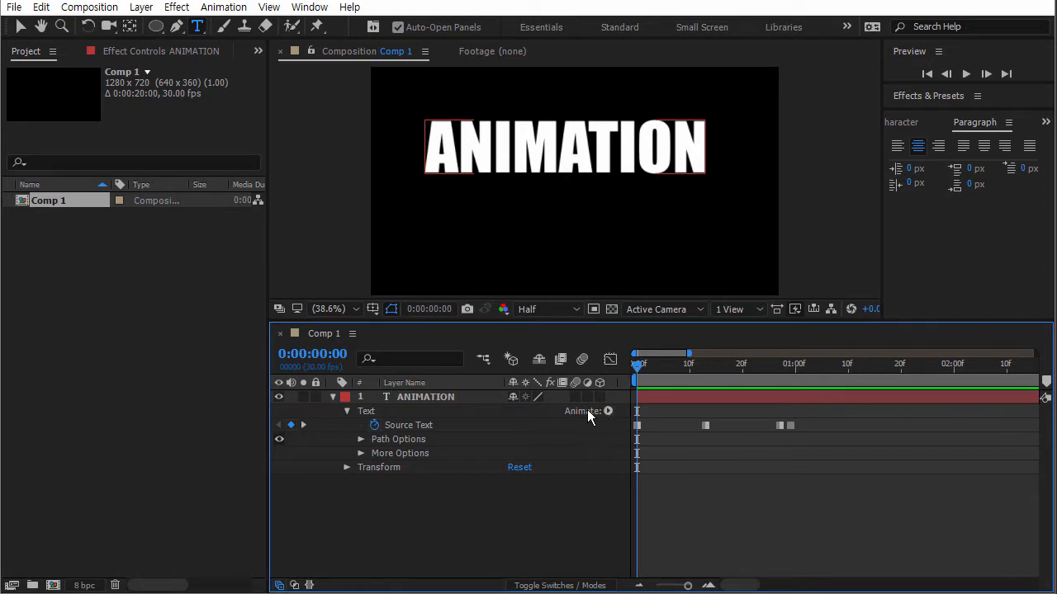
{"action": "left_click", "coordinate": [609, 410]}
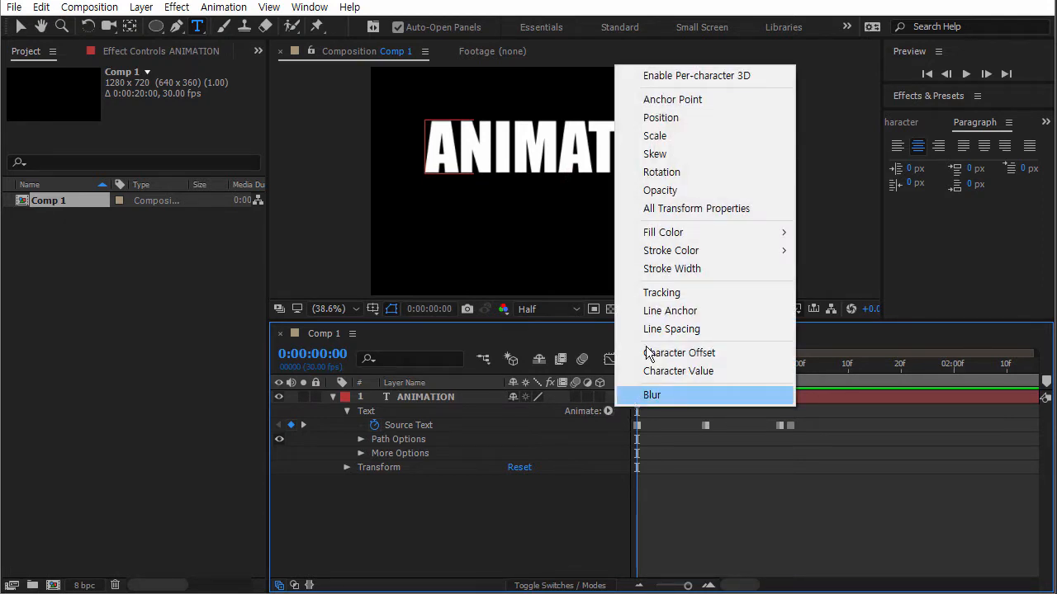
{"action": "left_click", "coordinate": [656, 137]}
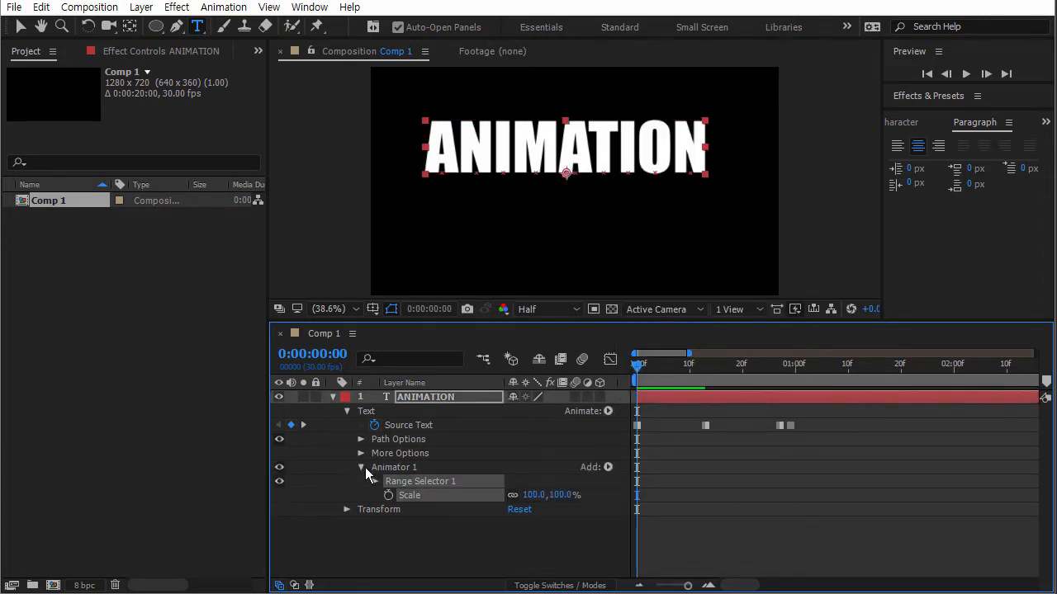
Set Animator 1's Scale to 75% and enable its keyframing at 0:00:00:00.
{"action": "left_click", "coordinate": [362, 467]}
{"action": "left_click", "coordinate": [362, 467]}
{"action": "left_click", "coordinate": [411, 483]}
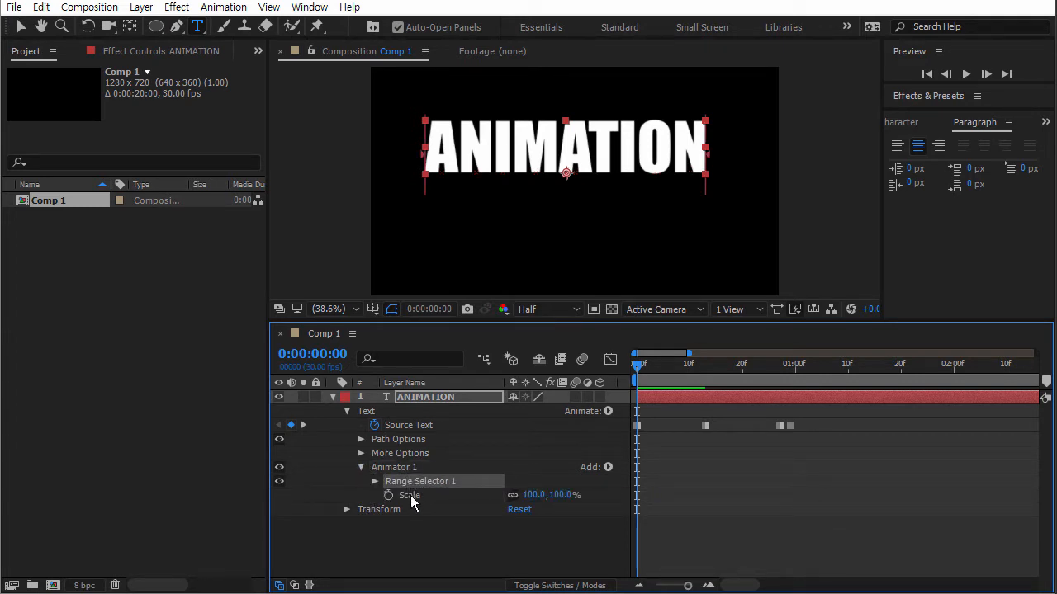
{"action": "left_click", "coordinate": [411, 496]}
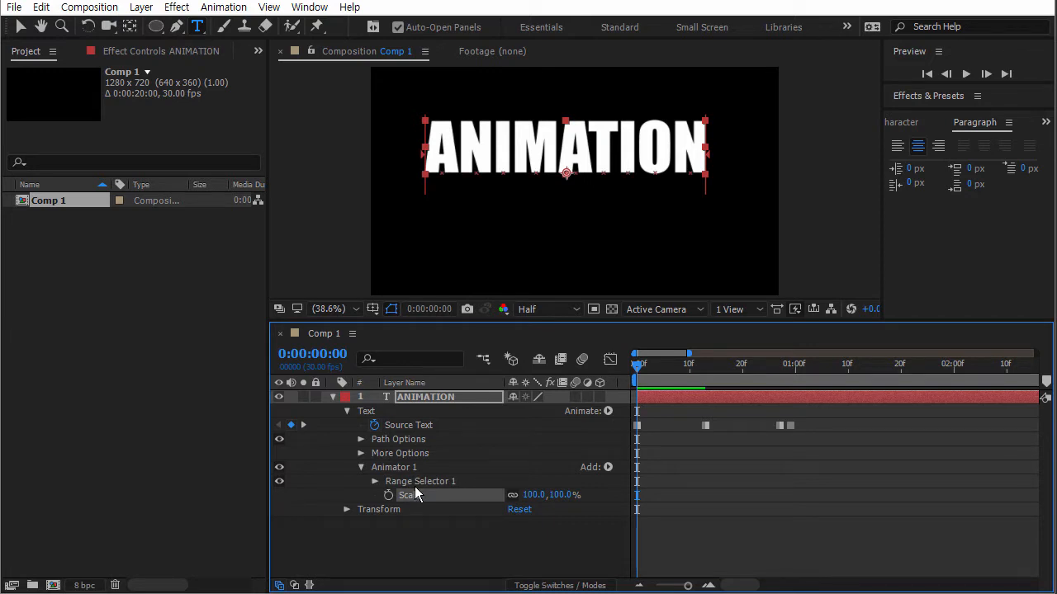
{"action": "mouse_move", "coordinate": [530, 494]}
{"action": "left_mouse_down"}
{"action": "mouse_move", "coordinate": [577, 495]}
{"action": "mouse_move", "coordinate": [538, 496]}
{"action": "left_mouse_up"}
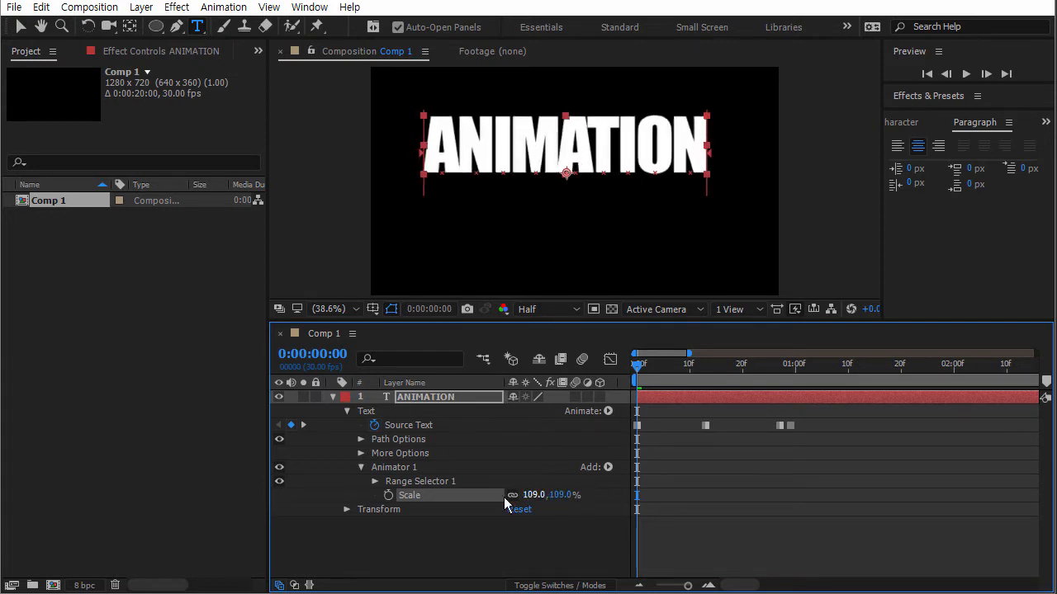
{"action": "left_click_drag", "start_coordinate": [525, 495], "coordinate": [391, 494]}
{"action": "left_click", "coordinate": [388, 494]}
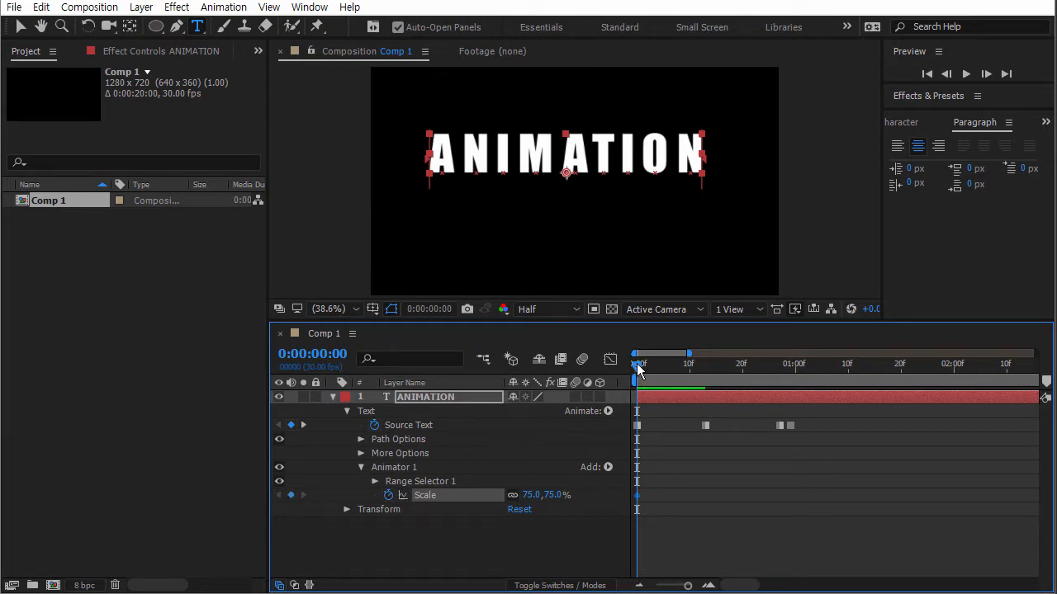
Keyframe Animator 1's Scale at 112% on 0:00:00:08 and return to the first frame.
{"action": "left_click_drag", "start_coordinate": [637, 369], "coordinate": [679, 366]}
{"action": "left_click_drag", "start_coordinate": [528, 496], "coordinate": [563, 496]}
{"action": "left_click_drag", "start_coordinate": [679, 366], "coordinate": [629, 367]}
{"action": "left_click", "coordinate": [361, 468]}
{"action": "left_click", "coordinate": [361, 467]}
Add a Rotation property to Animator 1, try rotating the letters by 6°, and set the rotation back to 0°.
{"action": "left_click", "coordinate": [607, 411]}
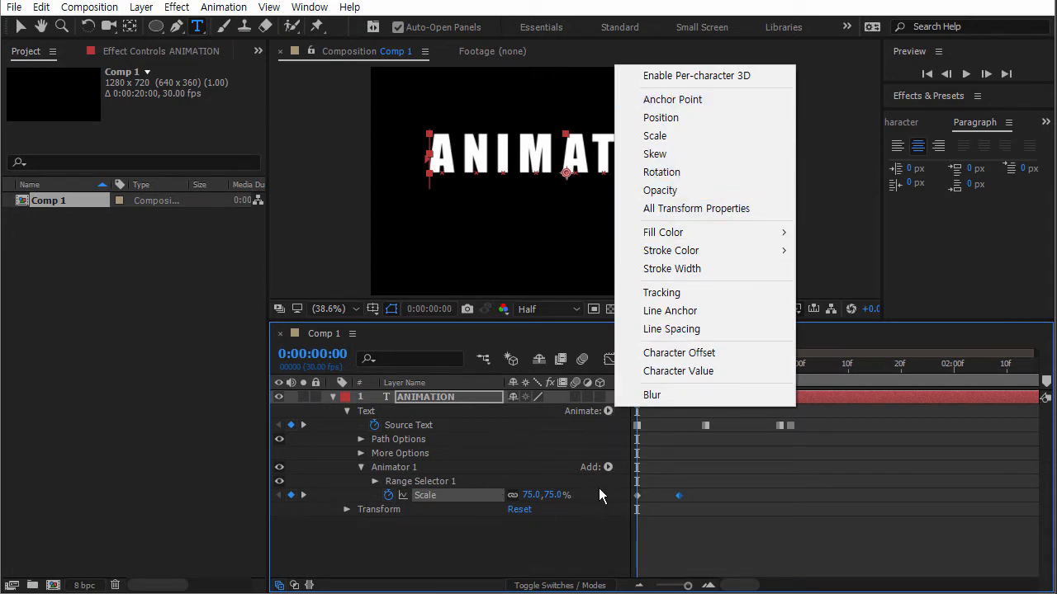
{"action": "left_click", "coordinate": [677, 175]}
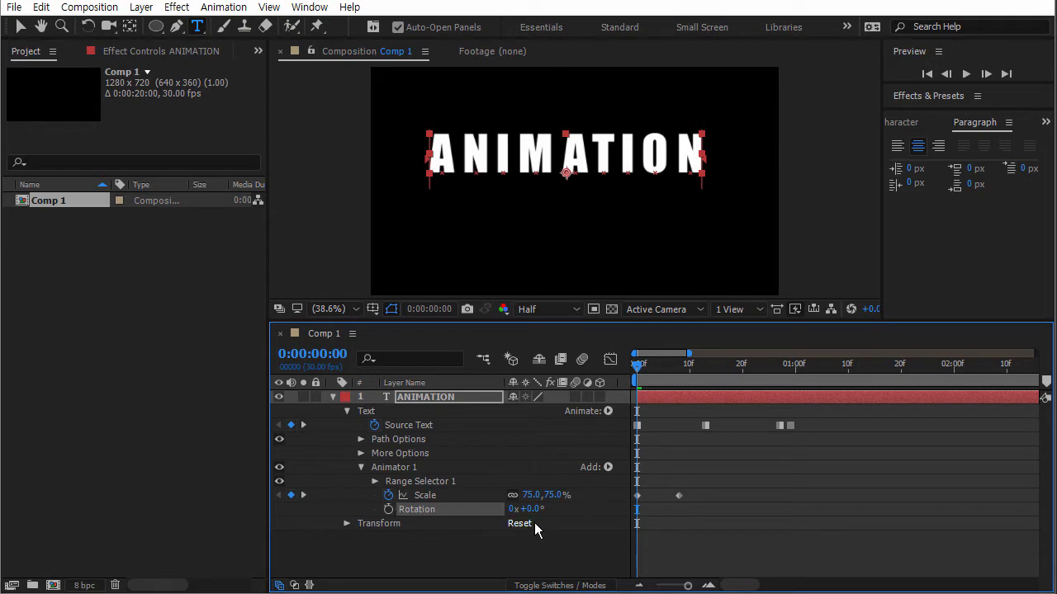
{"action": "mouse_move", "coordinate": [528, 508]}
{"action": "left_mouse_down"}
{"action": "mouse_move", "coordinate": [753, 523]}
{"action": "mouse_move", "coordinate": [530, 501]}
{"action": "left_mouse_up"}
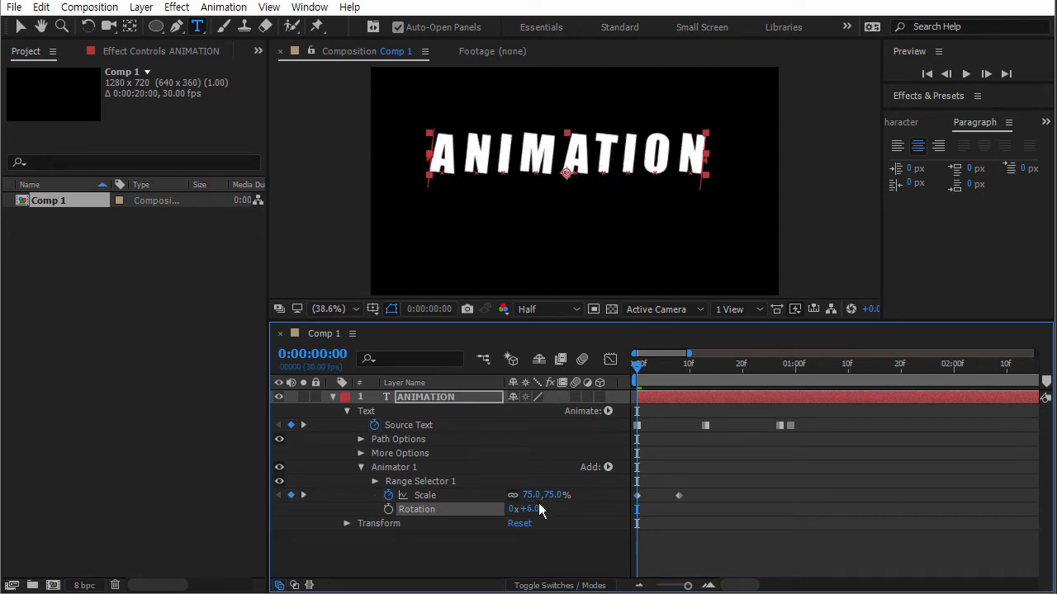
{"action": "left_click", "coordinate": [537, 509]}
{"action": "type", "text": "0"}
{"action": "key", "text": "Return"}
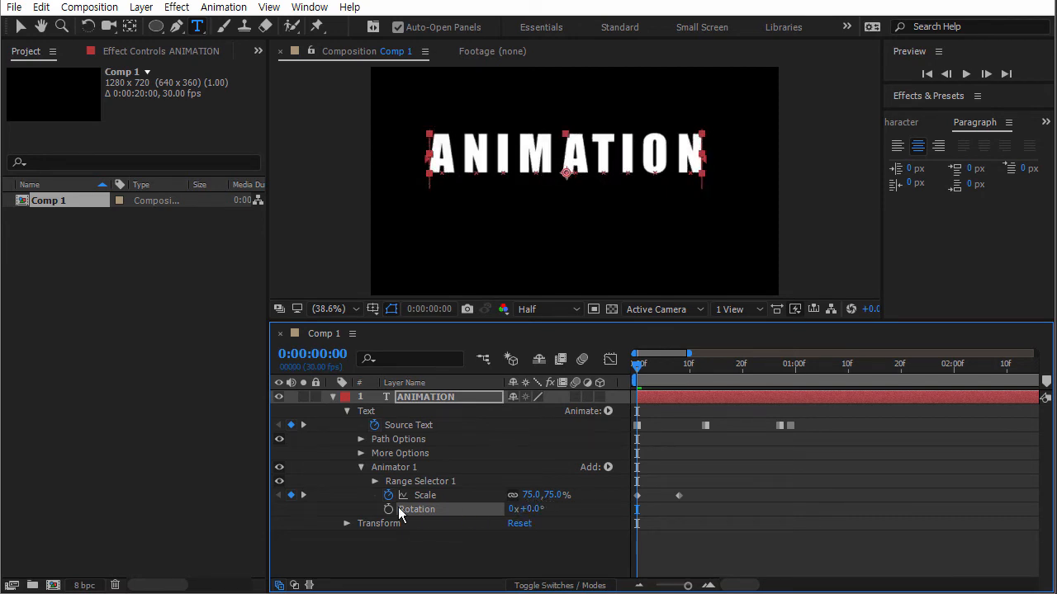
Keyframe Animator 1's Rotation at 0° on the first frame and at one full revolution on 0:00:00:08.
{"action": "left_click", "coordinate": [388, 510]}
{"action": "left_click_drag", "start_coordinate": [637, 369], "coordinate": [679, 365]}
{"action": "left_click", "coordinate": [512, 509]}
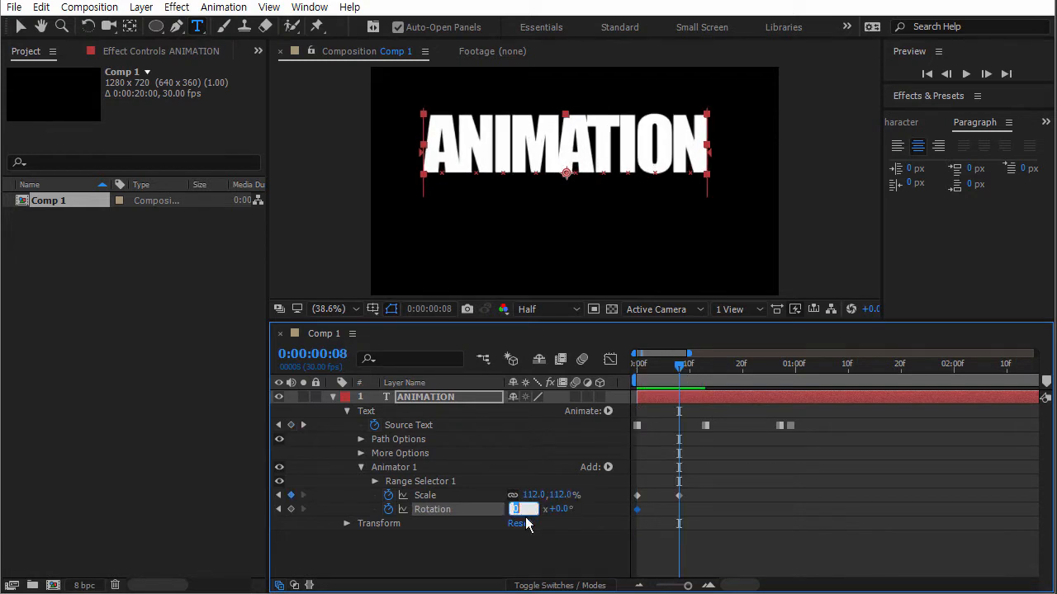
{"action": "key", "text": "Return"}
{"action": "mouse_move", "coordinate": [692, 364]}
{"action": "left_mouse_down"}
{"action": "mouse_move", "coordinate": [645, 361]}
{"action": "mouse_move", "coordinate": [686, 371]}
{"action": "left_mouse_up"}
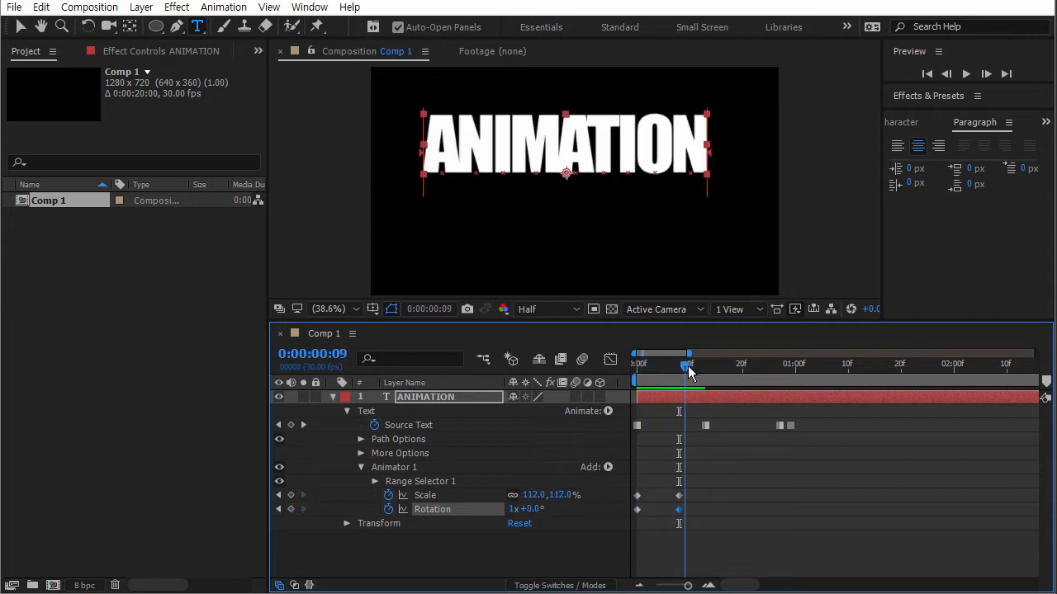
Move the ending Scale and Rotation keyframes together to 0:00:00:29 and return to the first frame.
{"action": "mouse_move", "coordinate": [702, 489]}
{"action": "left_mouse_down"}
{"action": "mouse_move", "coordinate": [674, 514]}
{"action": "mouse_move", "coordinate": [708, 496]}
{"action": "left_mouse_up"}
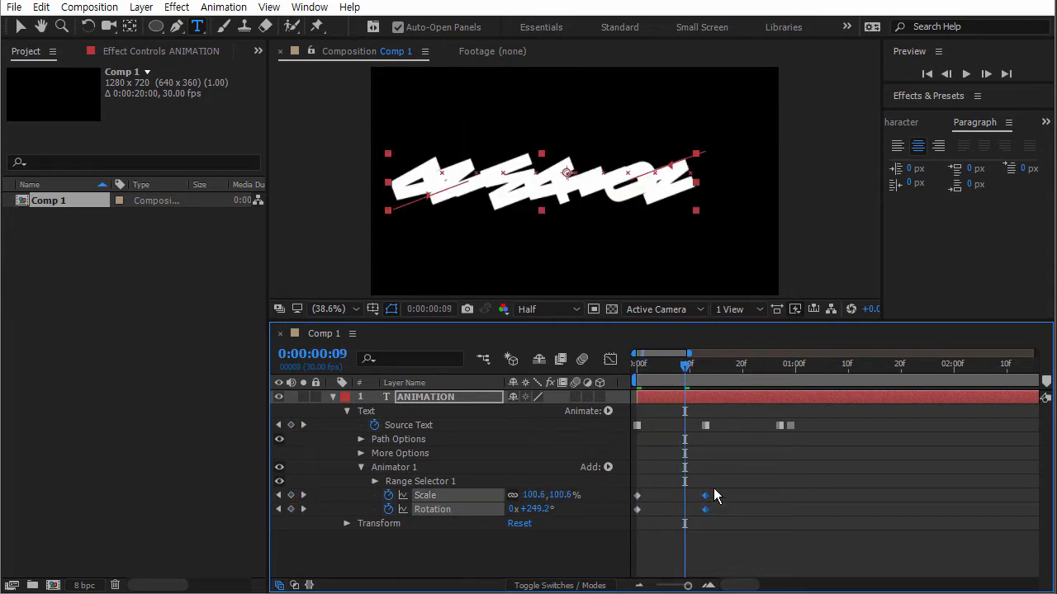
{"action": "left_click_drag", "start_coordinate": [689, 365], "coordinate": [731, 365]}
{"action": "left_click_drag", "start_coordinate": [745, 486], "coordinate": [791, 501]}
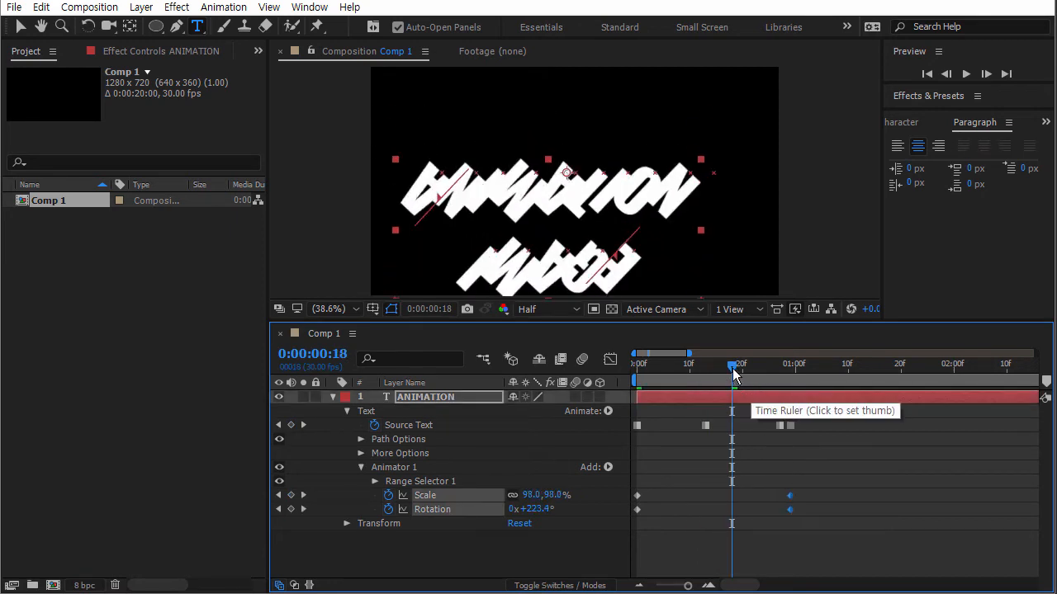
{"action": "left_click_drag", "start_coordinate": [732, 369], "coordinate": [615, 360]}
{"action": "left_click", "coordinate": [611, 549]}
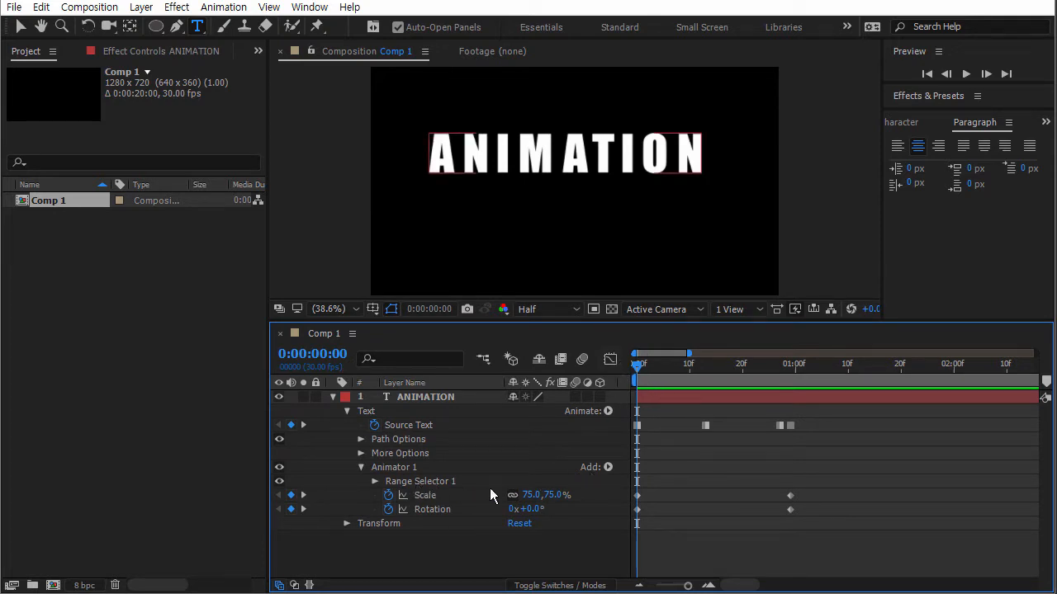
Delete the Scale property from Animator 1, keeping its Rotation, and preview the text's animation.
{"action": "left_click", "coordinate": [426, 508]}
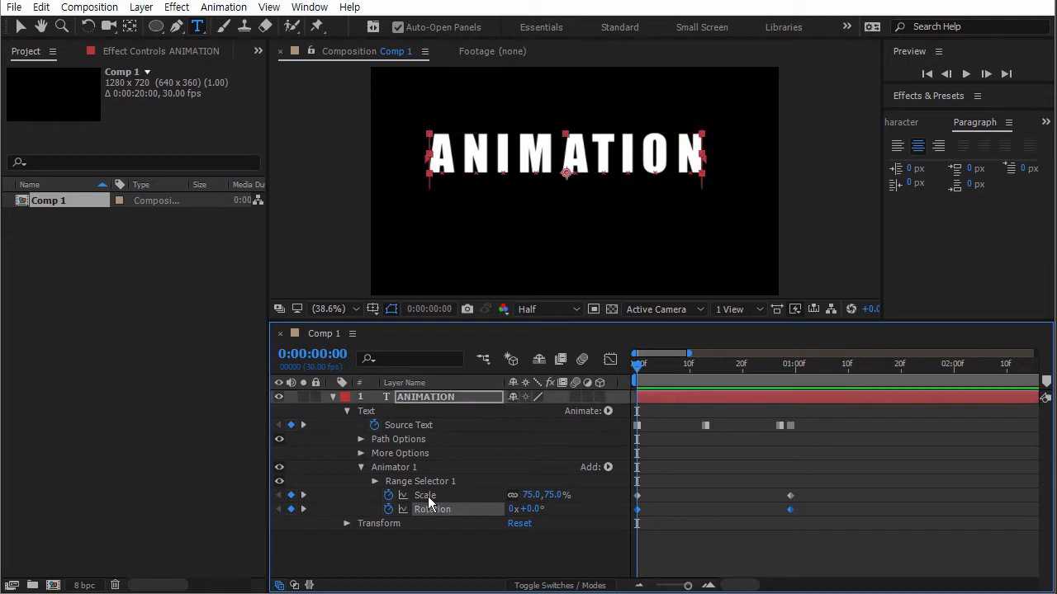
{"action": "left_click", "coordinate": [428, 495]}
{"action": "key", "text": "Delete"}
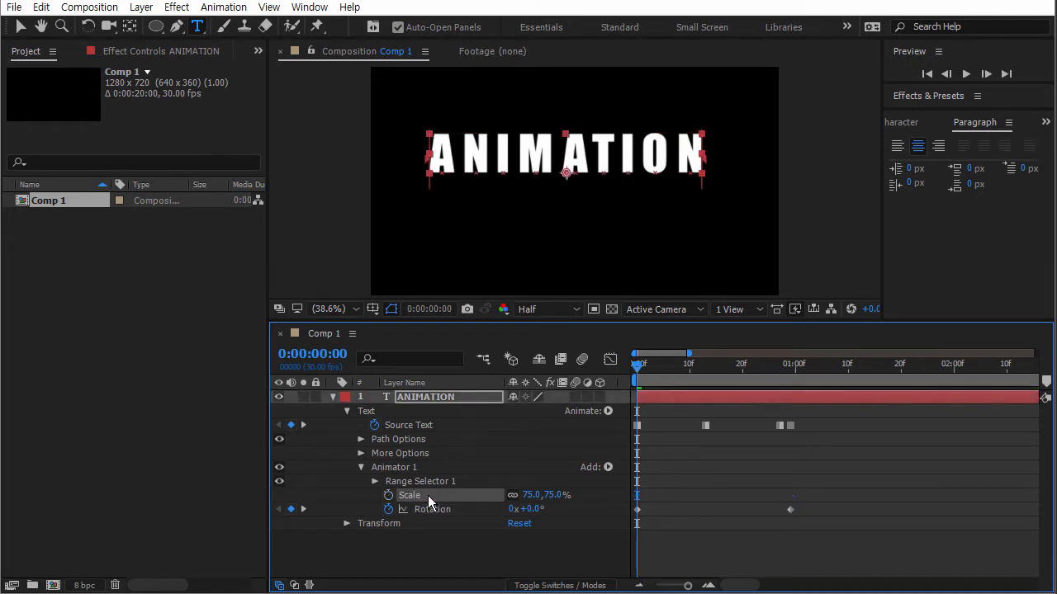
{"action": "key", "text": "Delete"}
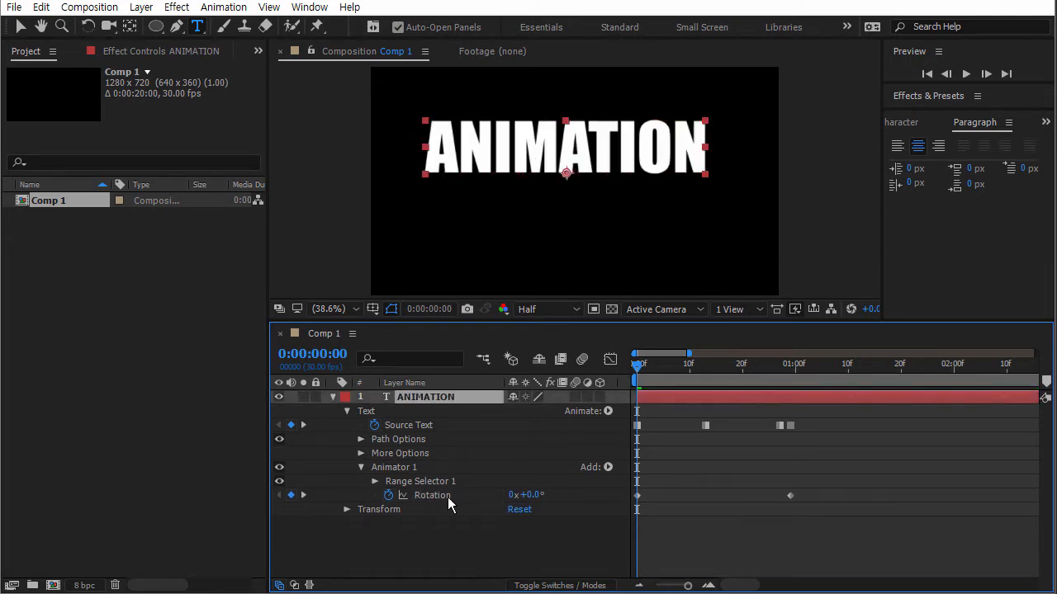
{"action": "left_click_drag", "start_coordinate": [639, 373], "coordinate": [601, 372]}
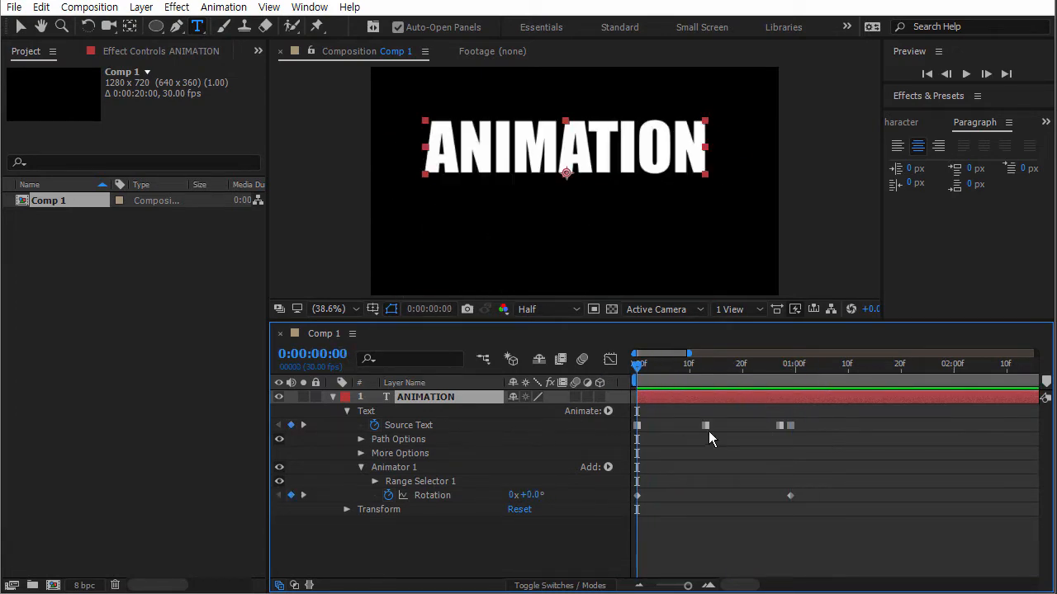
Remove all Source Text keyframes from the ANIMATION layer, preview the rotation, and deselect the layer.
{"action": "left_click", "coordinate": [375, 425]}
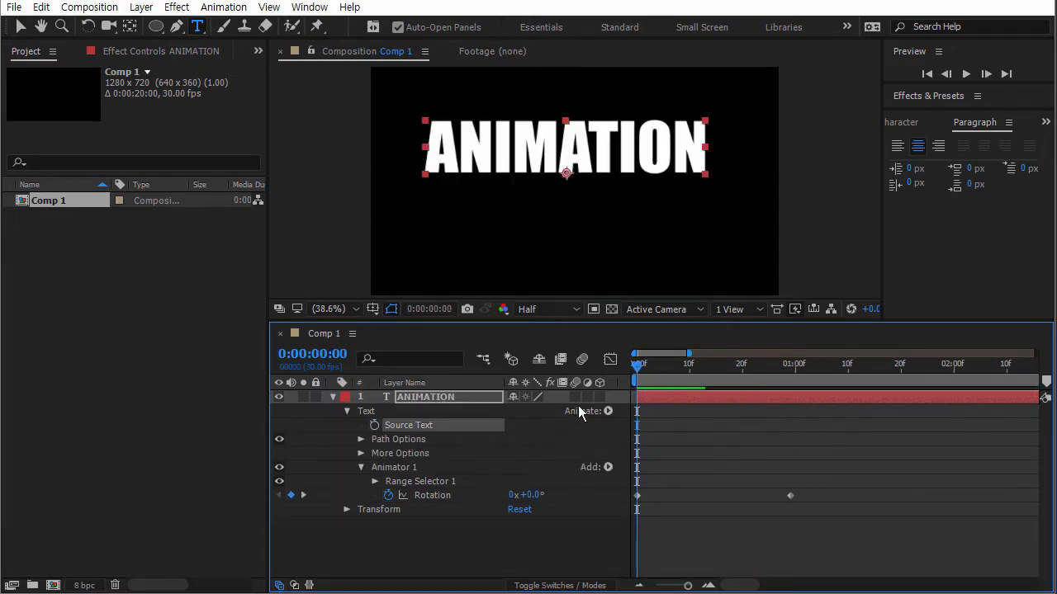
{"action": "mouse_move", "coordinate": [646, 369]}
{"action": "left_mouse_down"}
{"action": "mouse_move", "coordinate": [781, 371]}
{"action": "mouse_move", "coordinate": [636, 377]}
{"action": "left_mouse_up"}
{"action": "left_click", "coordinate": [505, 540]}
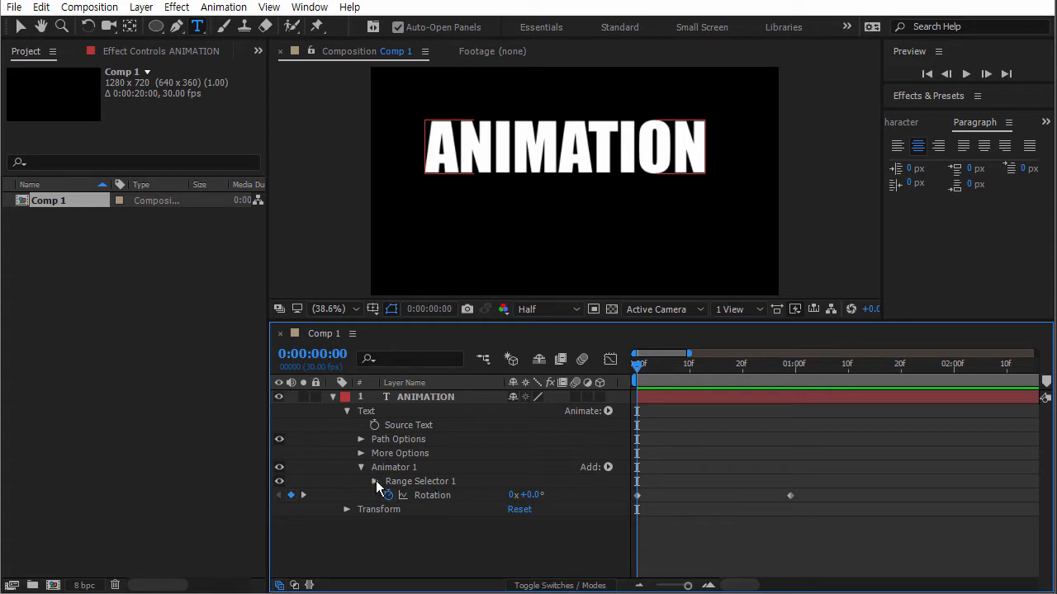
Expand Range Selector 1, set its End to 50%, and preview the limited letter rotation up to 0:00:00:29.
{"action": "left_click", "coordinate": [375, 481]}
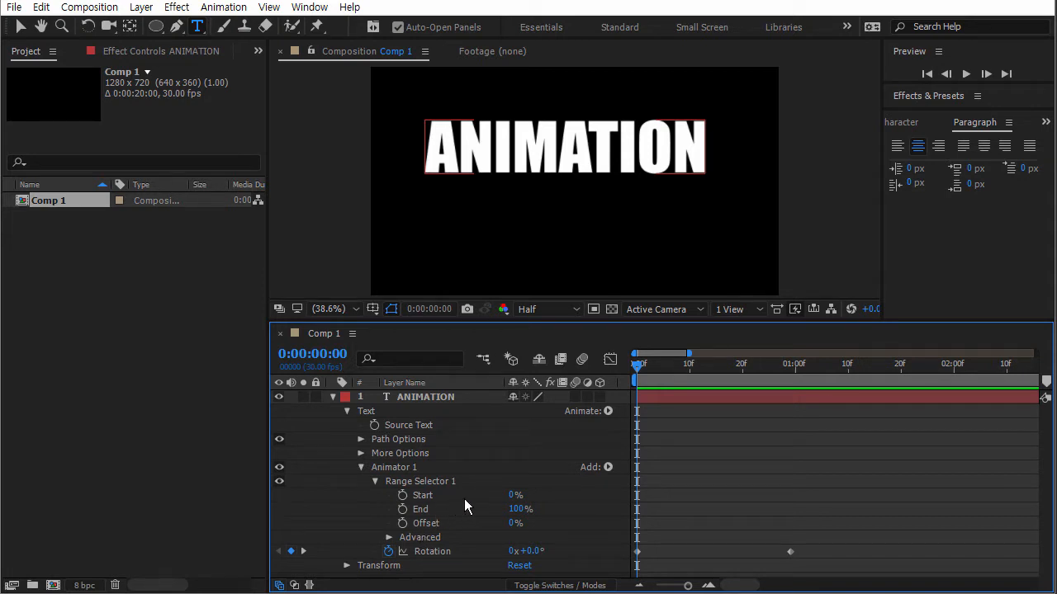
{"action": "left_click", "coordinate": [403, 468]}
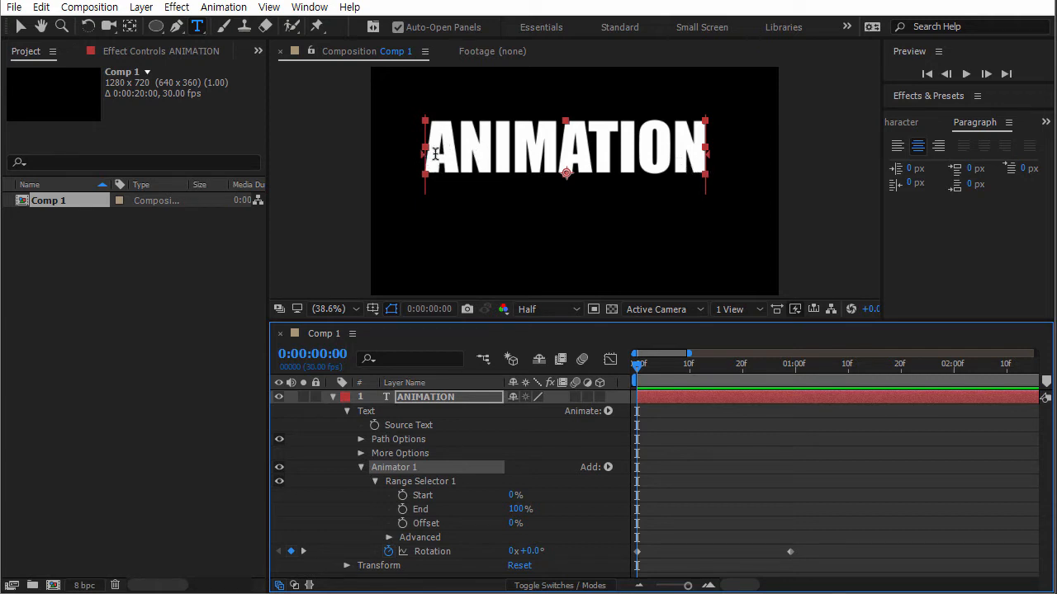
{"action": "left_click", "coordinate": [518, 510]}
{"action": "key", "text": "Return"}
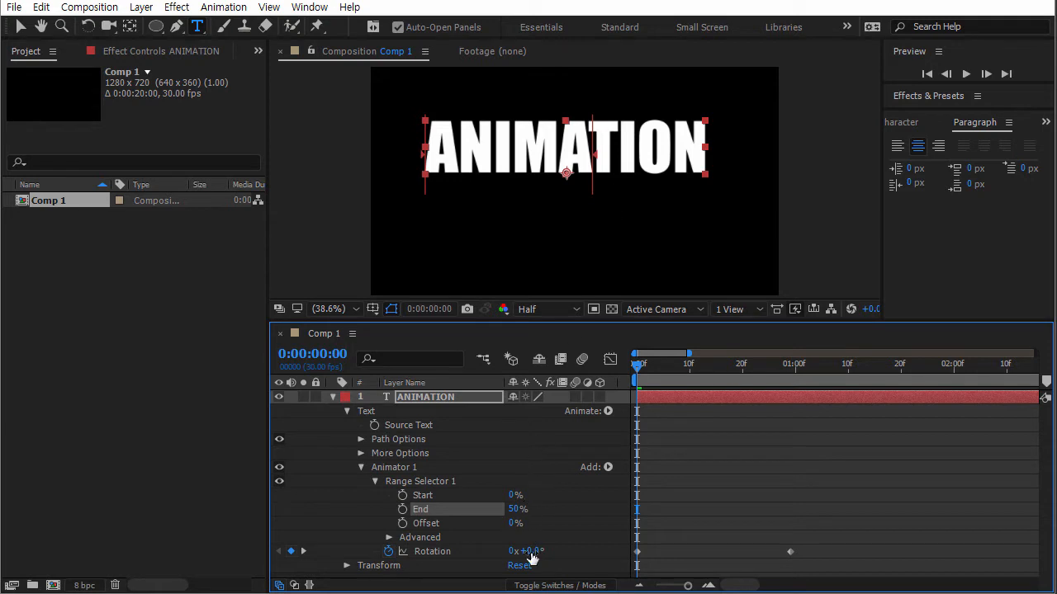
{"action": "left_click_drag", "start_coordinate": [639, 365], "coordinate": [802, 380]}
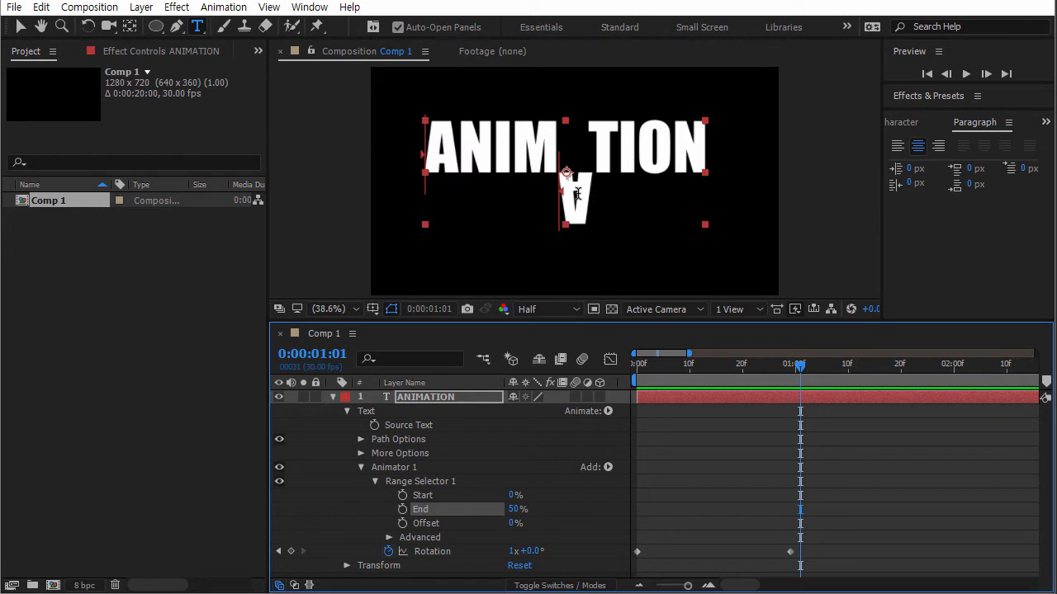
{"action": "left_click_drag", "start_coordinate": [748, 366], "coordinate": [633, 366]}
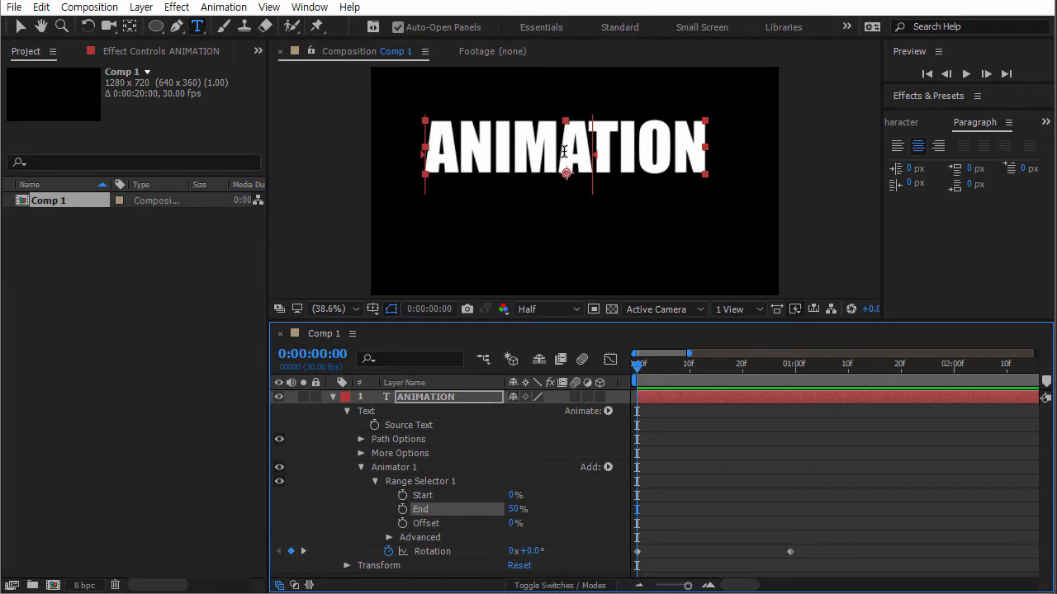
{"action": "left_click_drag", "start_coordinate": [636, 365], "coordinate": [792, 380]}
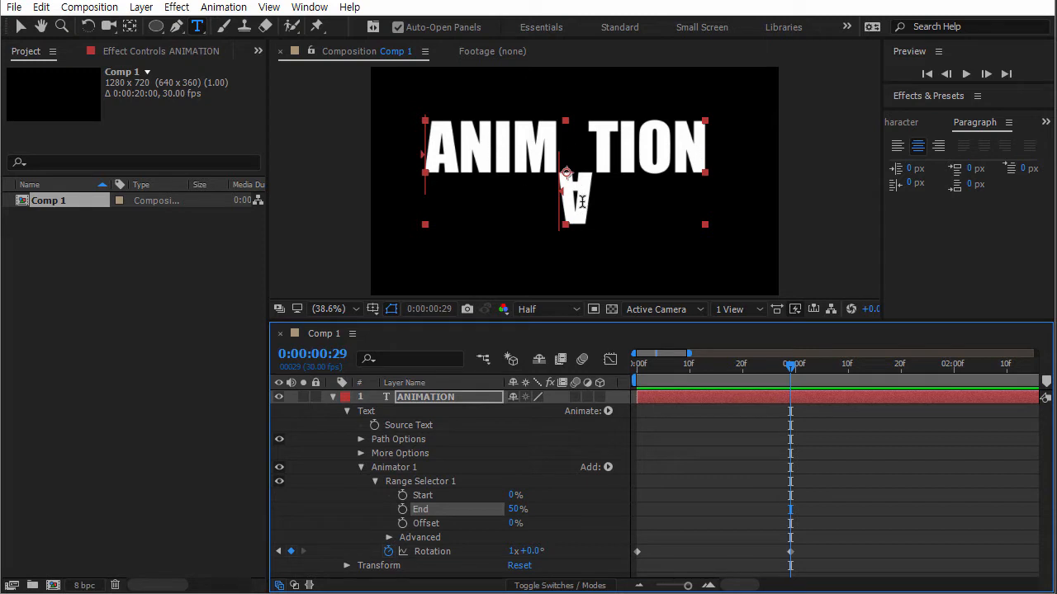
Try inserting an extra A before the T in ANIMATION, then undo it and return to the first frame.
{"action": "left_click", "coordinate": [596, 169]}
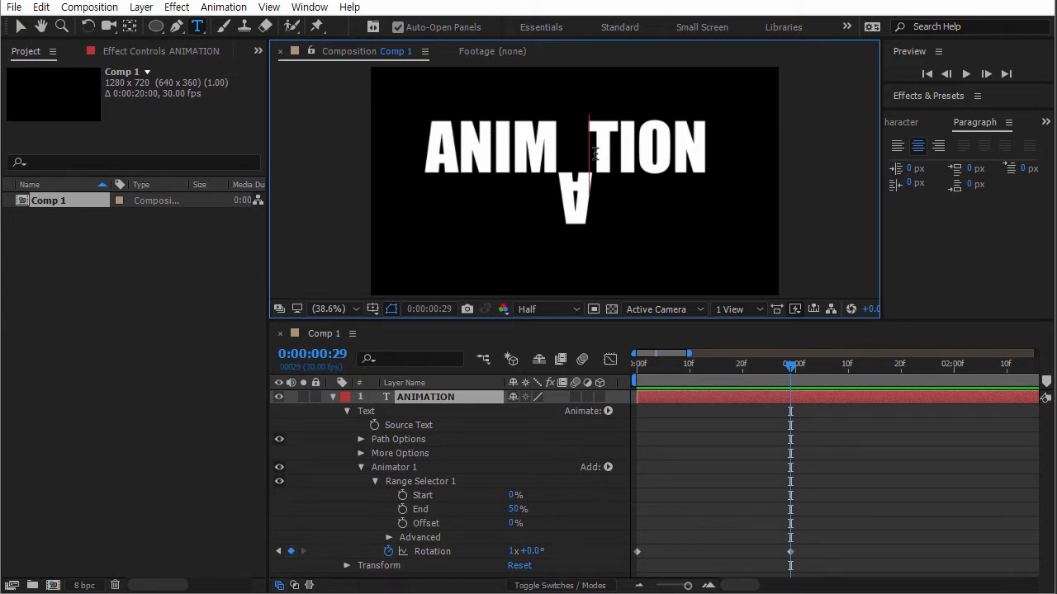
{"action": "type", "text": "A"}
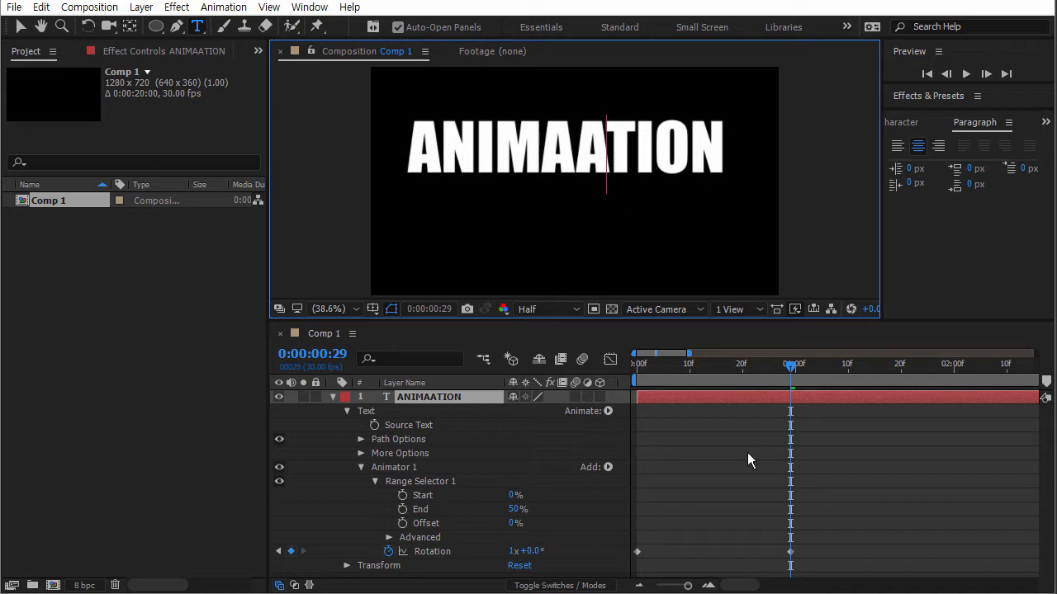
{"action": "left_click_drag", "start_coordinate": [787, 368], "coordinate": [608, 360]}
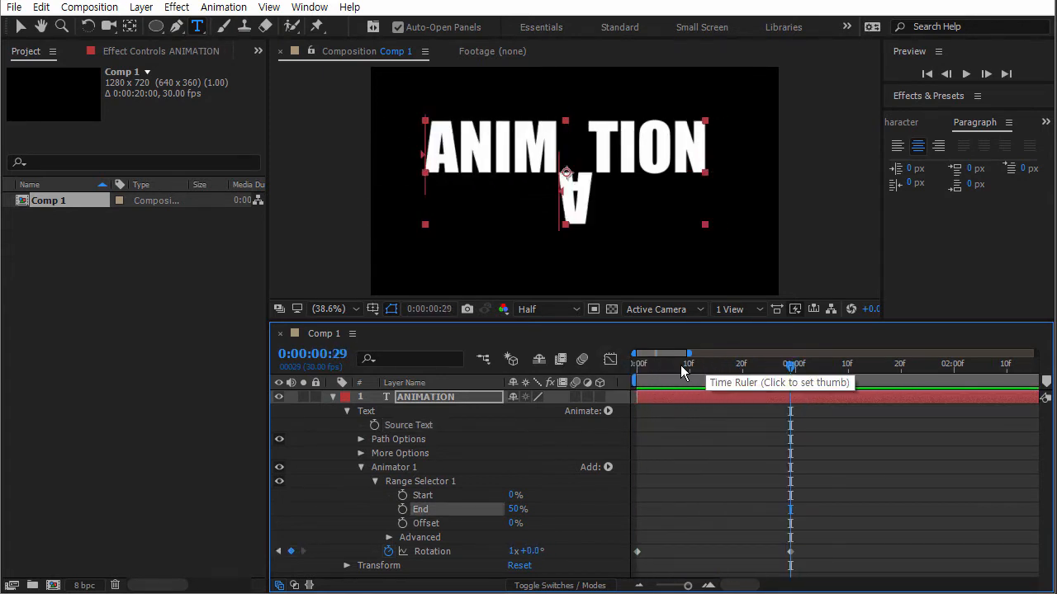
{"action": "left_click_drag", "start_coordinate": [685, 363], "coordinate": [619, 360]}
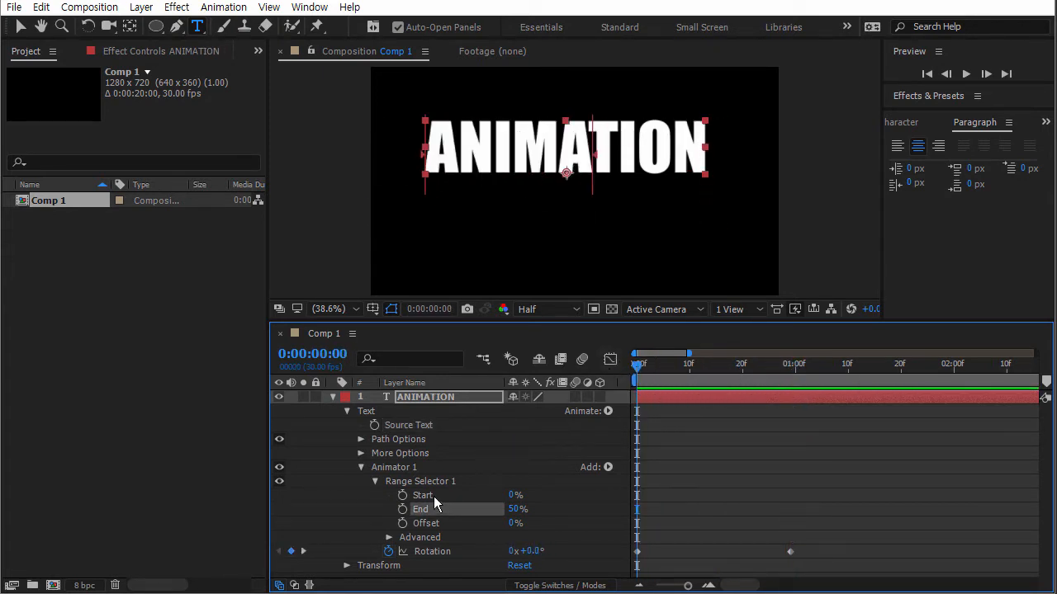
Enable keyframing for Range Selector 1's Start and End at 0% on the first frame.
{"action": "left_click_drag", "start_coordinate": [510, 508], "coordinate": [446, 508]}
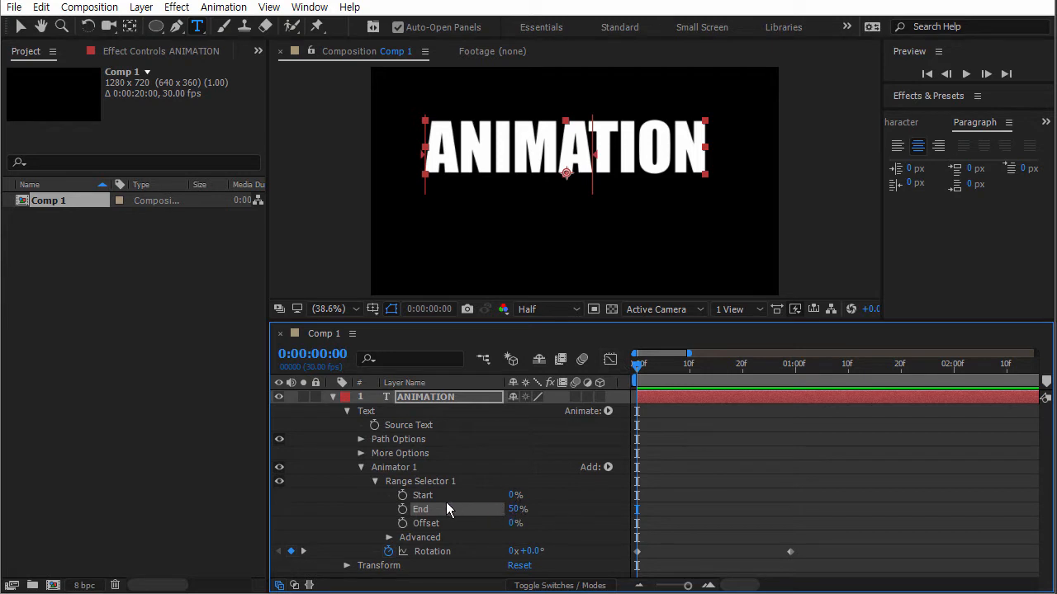
{"action": "left_click", "coordinate": [402, 495]}
{"action": "left_click", "coordinate": [525, 510]}
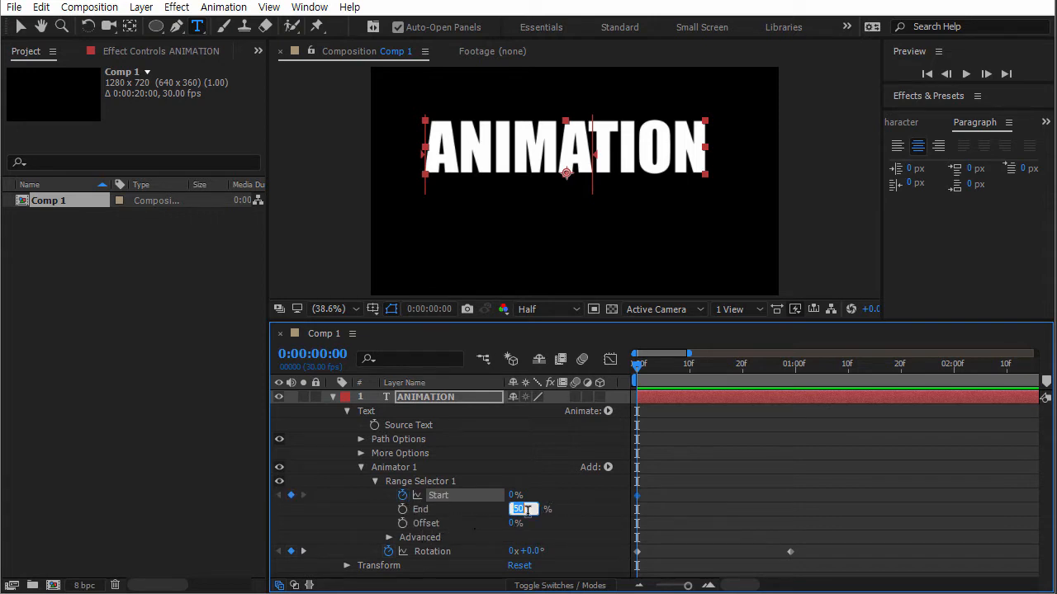
{"action": "left_click", "coordinate": [458, 509]}
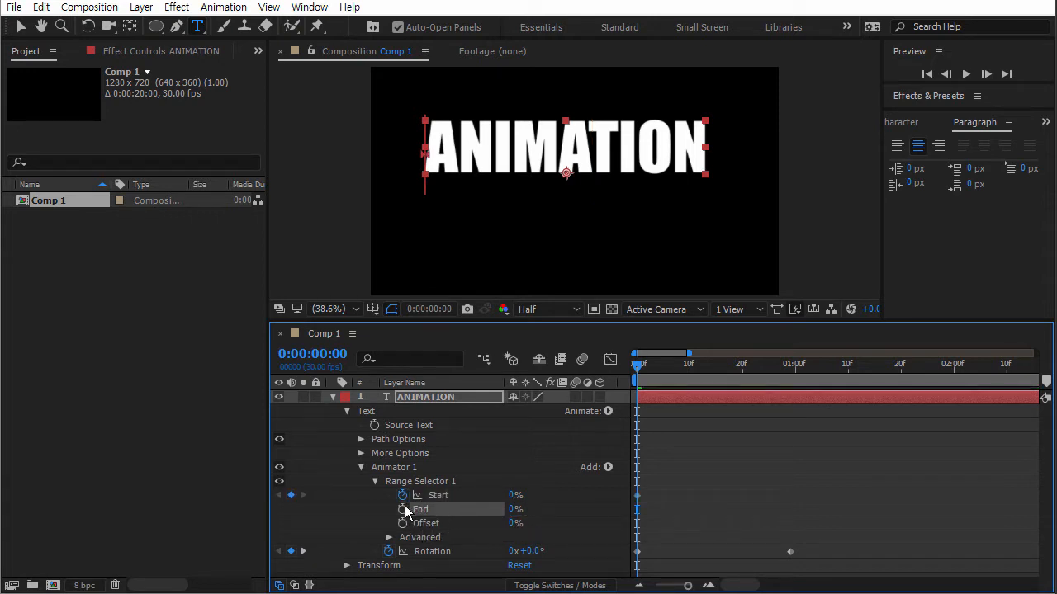
Keyframe Range Selector 1's End at 100% on 0:00:00:29, preview the letters' rotation, and return to the first frame.
{"action": "left_click_drag", "start_coordinate": [637, 368], "coordinate": [789, 369]}
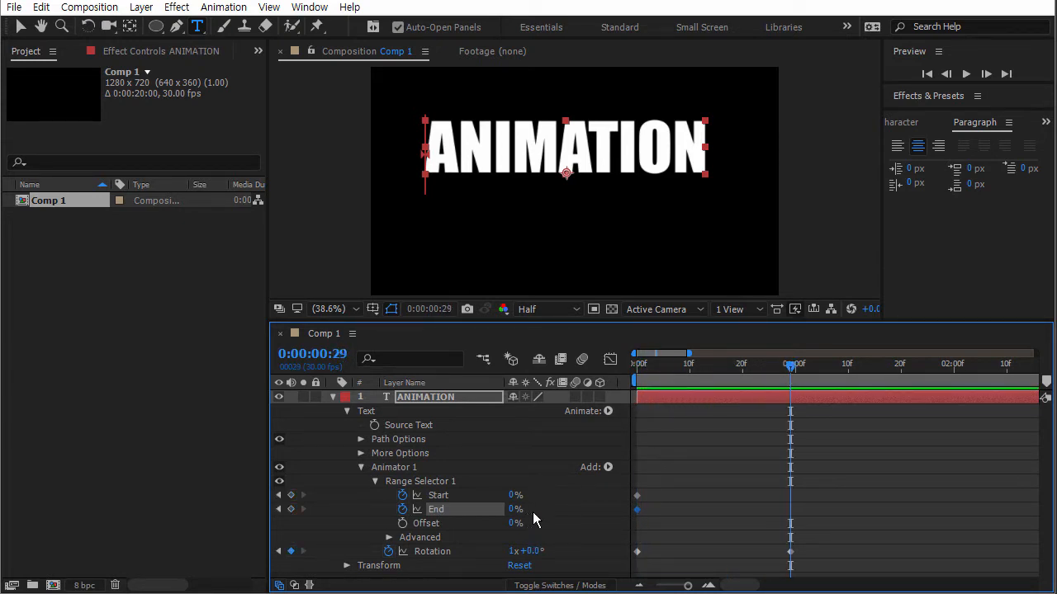
{"action": "left_click", "coordinate": [515, 511]}
{"action": "type", "text": "100"}
{"action": "key", "text": "Return"}
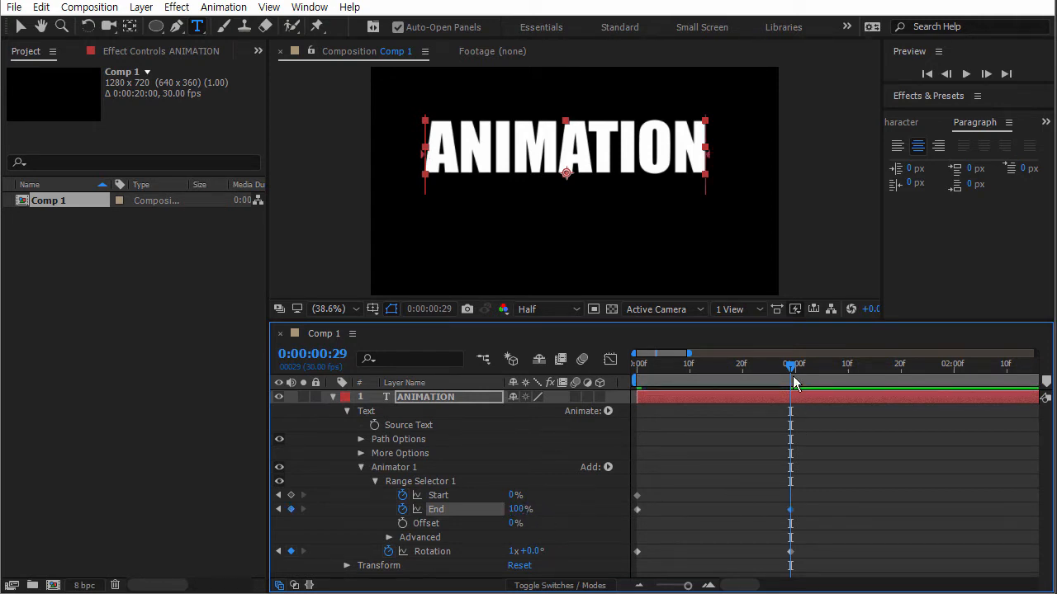
{"action": "left_click_drag", "start_coordinate": [790, 366], "coordinate": [721, 368]}
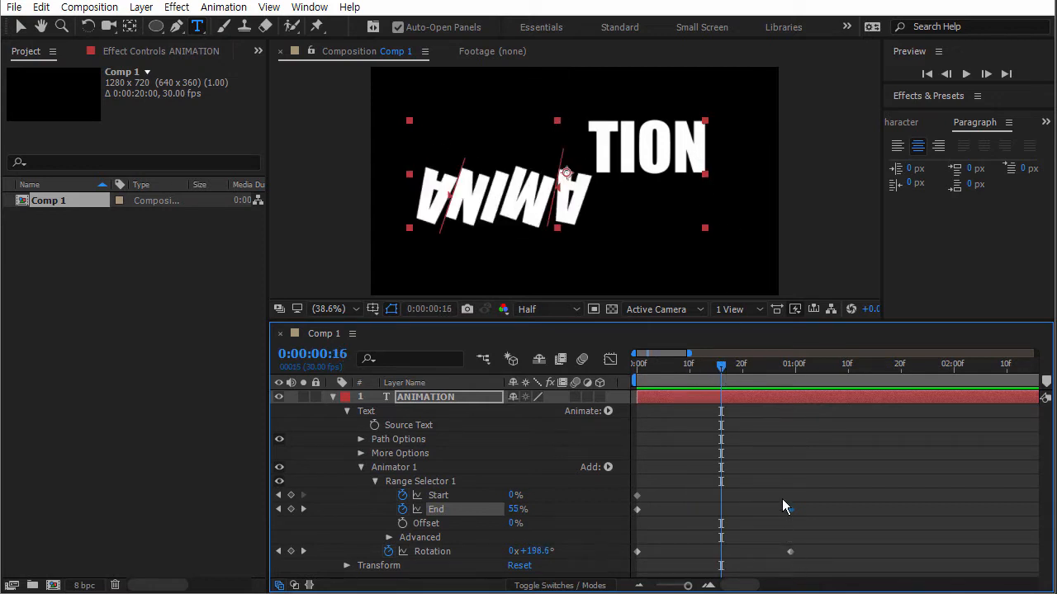
{"action": "left_click_drag", "start_coordinate": [728, 373], "coordinate": [636, 368]}
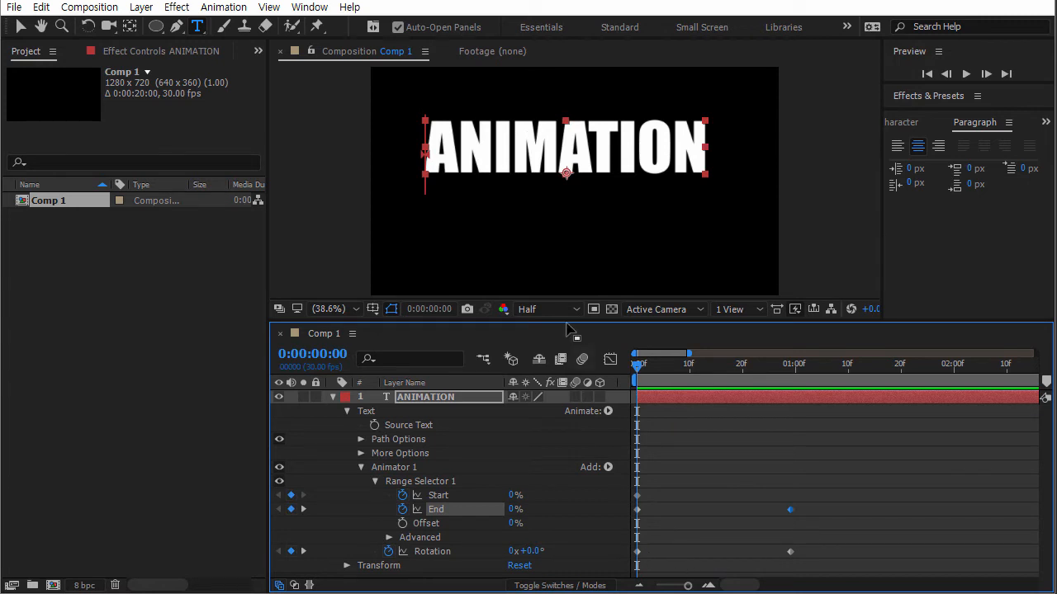
Remove the Start and End keyframes from Range Selector 1 and set End to 100%.
{"action": "mouse_move", "coordinate": [640, 373]}
{"action": "left_mouse_down"}
{"action": "mouse_move", "coordinate": [807, 383]}
{"action": "mouse_move", "coordinate": [636, 375]}
{"action": "left_mouse_up"}
{"action": "left_click", "coordinate": [403, 495]}
{"action": "left_click", "coordinate": [403, 508]}
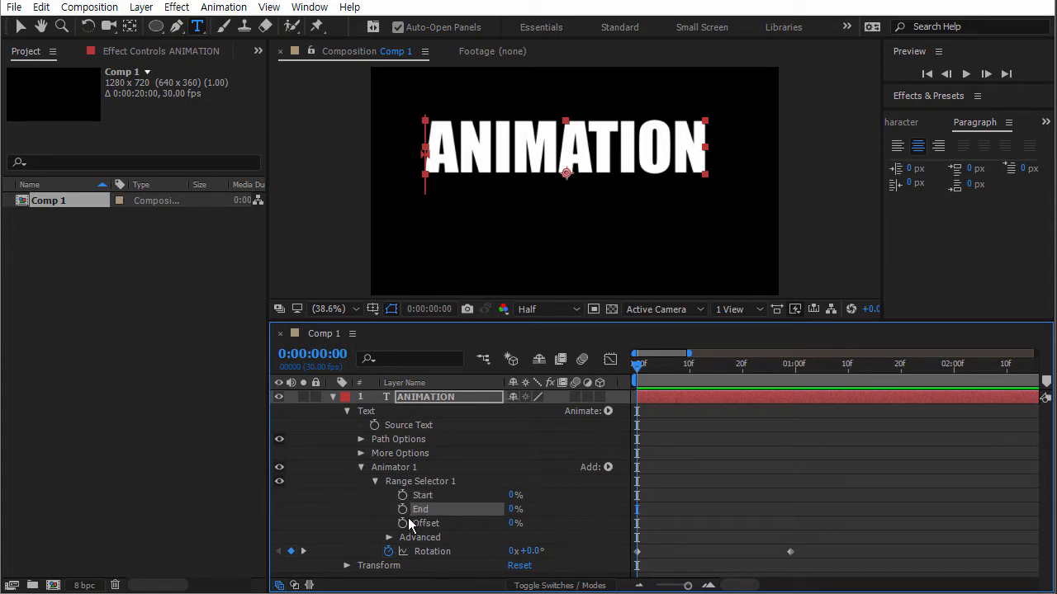
{"action": "left_click", "coordinate": [675, 506]}
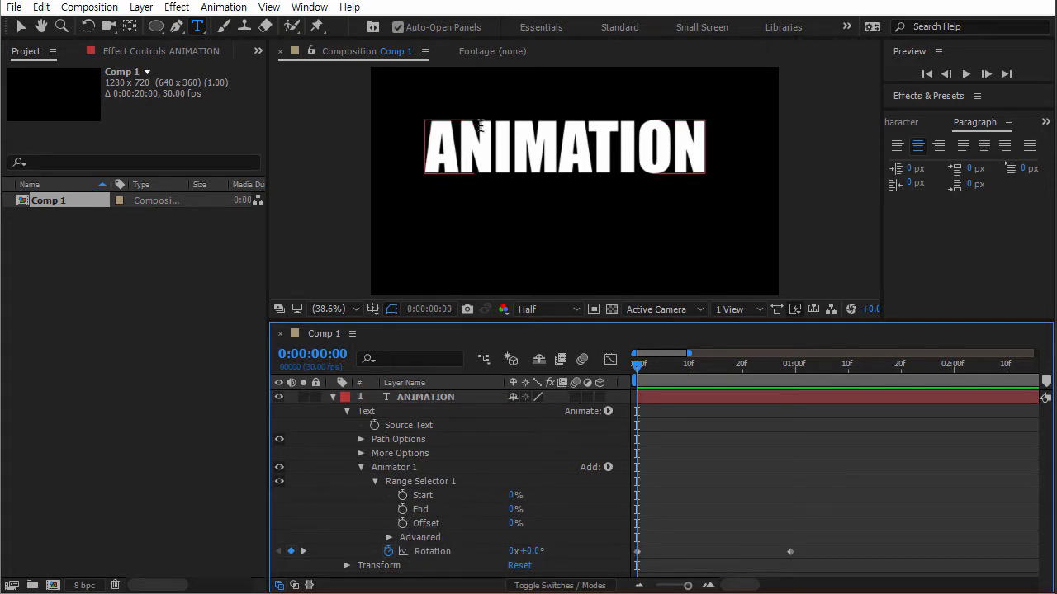
{"action": "left_click_drag", "start_coordinate": [515, 509], "coordinate": [685, 512]}
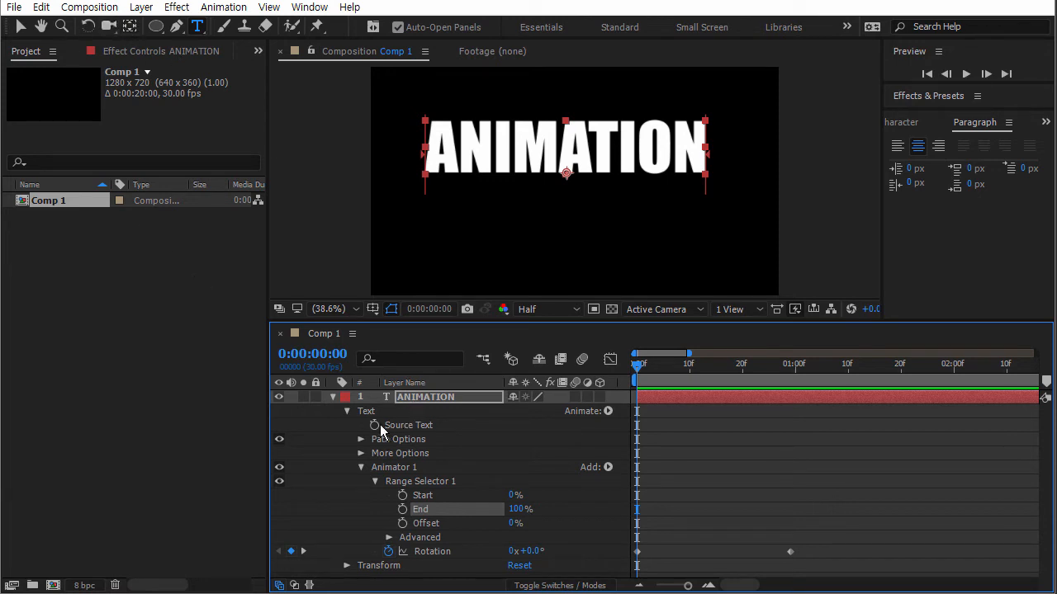
Create a 200 × 200 px white solid above the collapsed ANIMATION layer and activate the Selection tool.
{"action": "left_click", "coordinate": [334, 397]}
{"action": "right_click", "coordinate": [401, 445]}
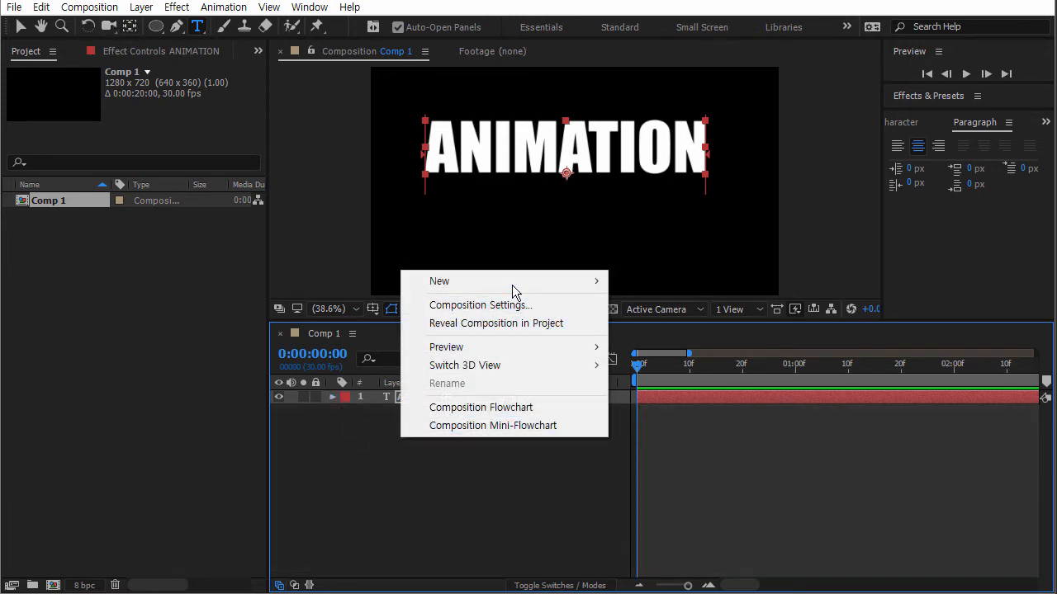
{"action": "mouse_move", "coordinate": [545, 285]}
{"action": "left_click", "coordinate": [304, 317]}
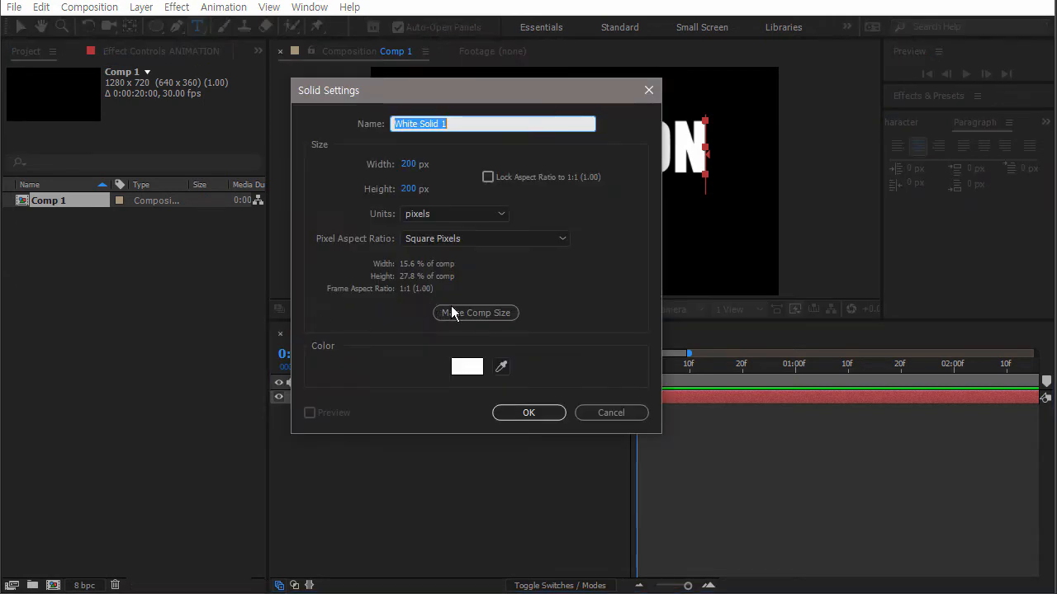
{"action": "left_click", "coordinate": [522, 415]}
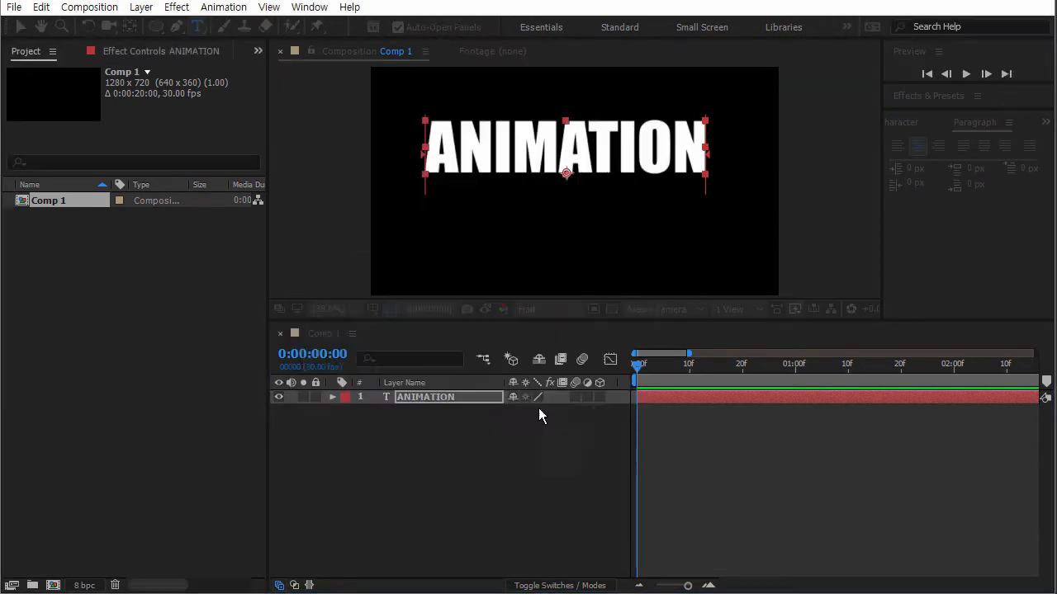
{"action": "left_click", "coordinate": [19, 26]}
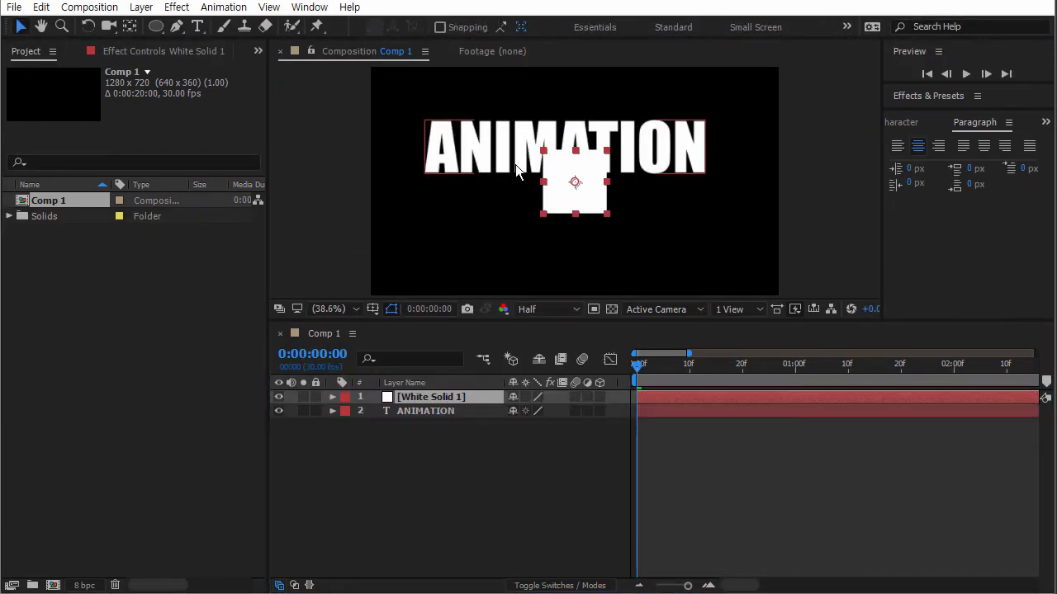
Stretch the white solid into a bar matching the ANIMATION text's width, place it directly below the letters, and expand the text layer's properties.
{"action": "left_click_drag", "start_coordinate": [543, 152], "coordinate": [428, 164]}
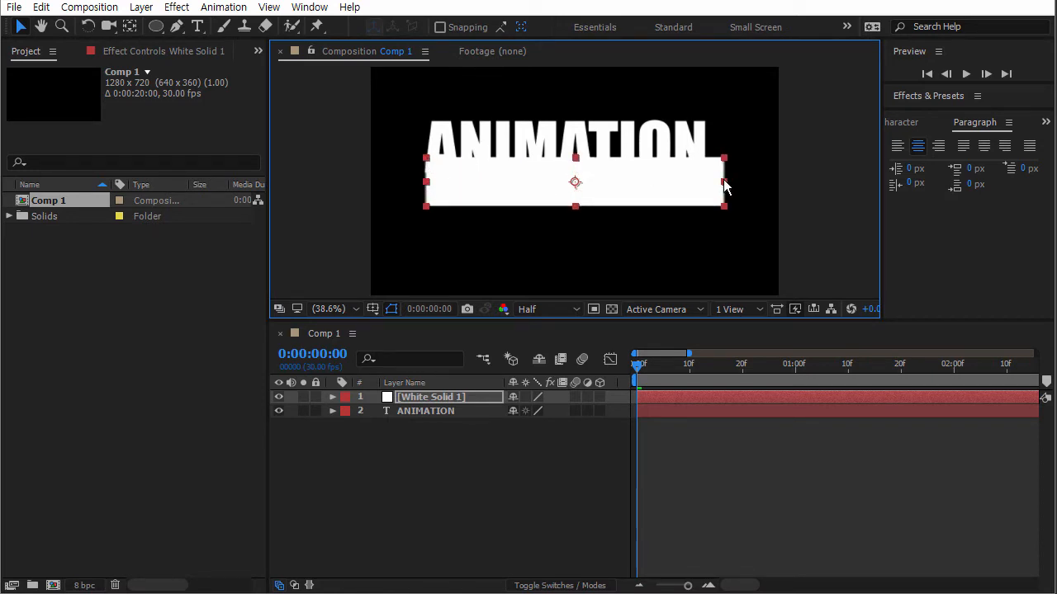
{"action": "left_click_drag", "start_coordinate": [723, 182], "coordinate": [706, 198]}
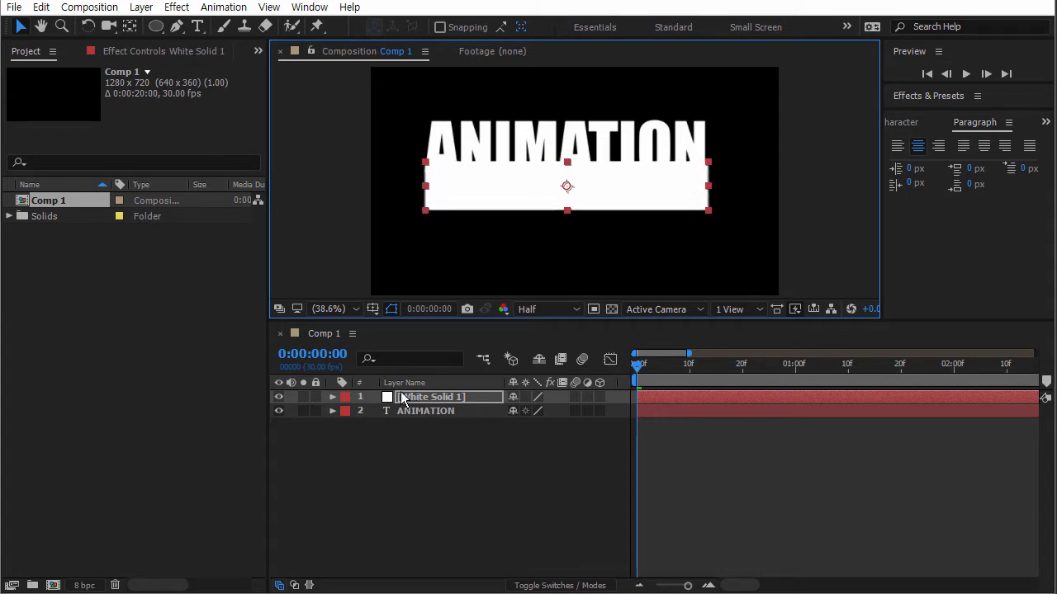
{"action": "left_click", "coordinate": [334, 412]}
{"action": "left_click", "coordinate": [333, 411]}
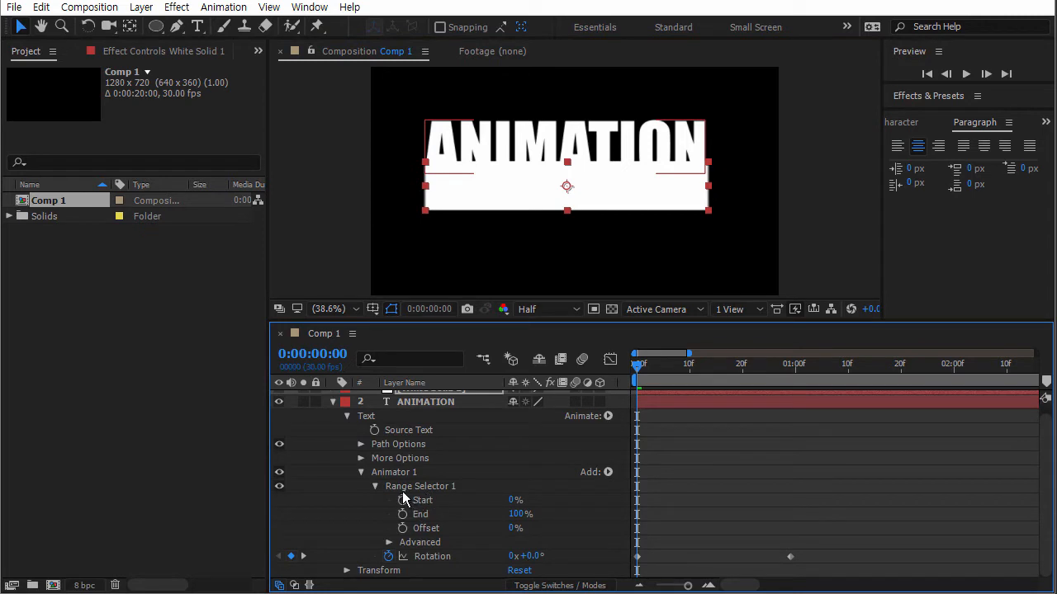
{"action": "mouse_move", "coordinate": [604, 201]}
{"action": "left_mouse_down"}
{"action": "mouse_move", "coordinate": [589, 156]}
{"action": "mouse_move", "coordinate": [590, 165]}
{"action": "mouse_move", "coordinate": [619, 162]}
{"action": "mouse_move", "coordinate": [604, 160]}
{"action": "mouse_move", "coordinate": [603, 214]}
{"action": "left_mouse_up"}
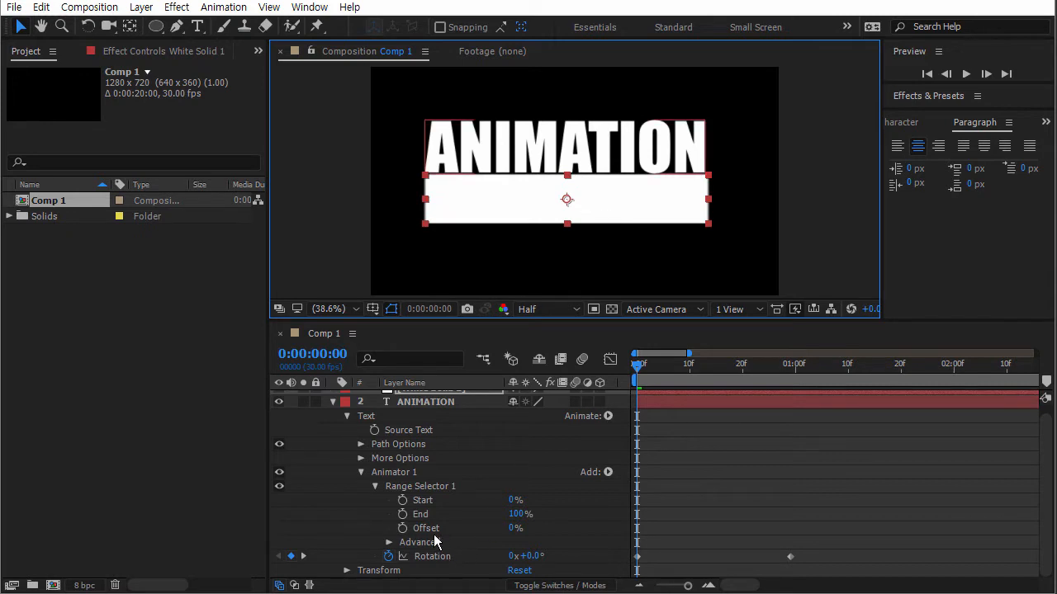
Set Range Selector 1's Offset to -100% and slide the white bar to just before the text's first letter.
{"action": "left_click", "coordinate": [513, 531]}
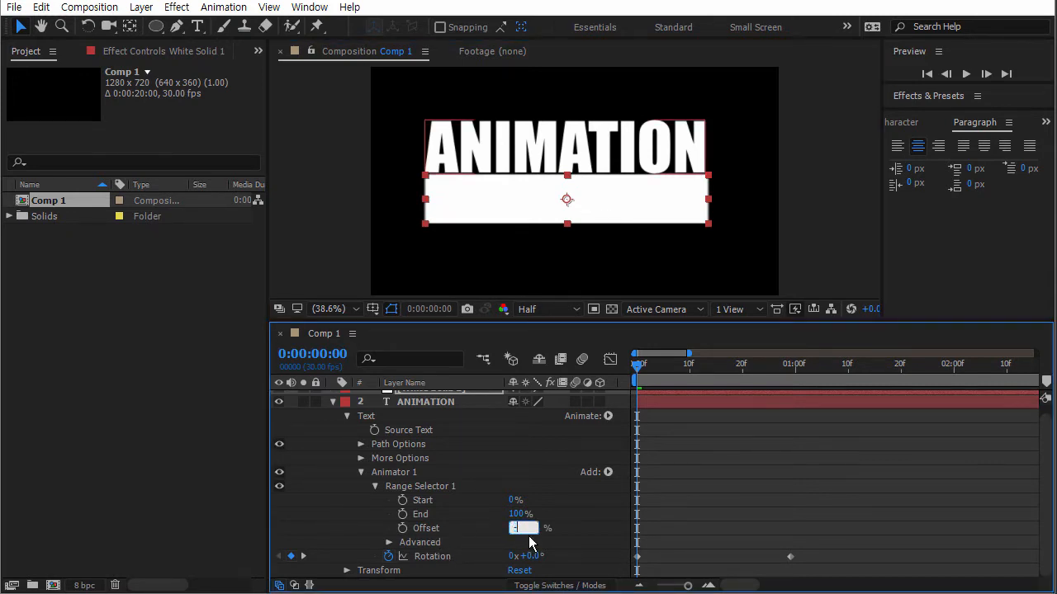
{"action": "type", "text": "-100"}
{"action": "key", "text": "Return"}
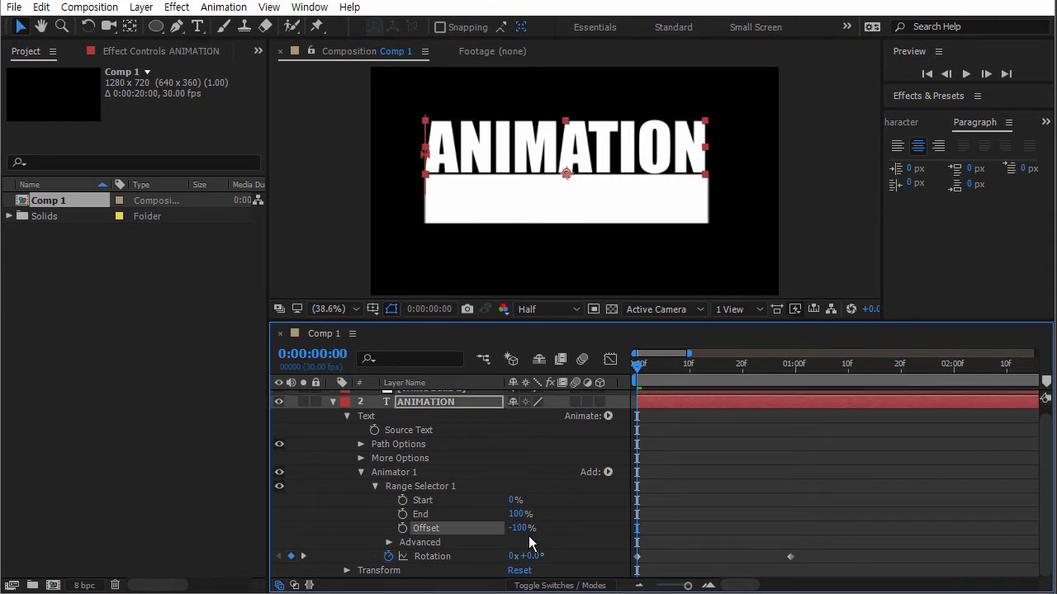
{"action": "left_click_drag", "start_coordinate": [674, 201], "coordinate": [388, 193]}
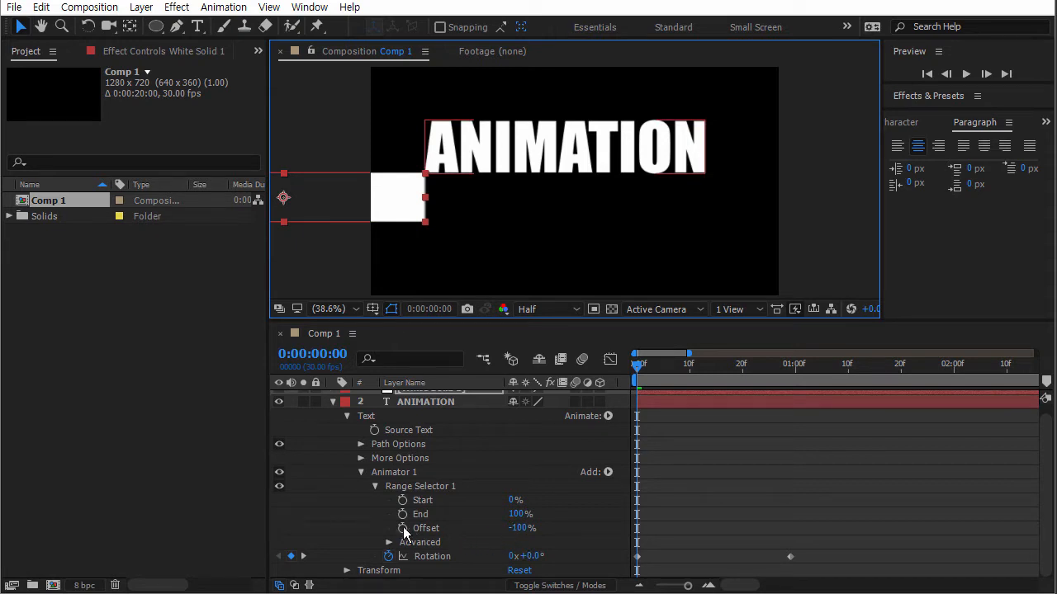
Set Range Selector 1's Offset to 100% and slide the white bar back under the ANIMATION text.
{"action": "left_click", "coordinate": [518, 528]}
{"action": "left_click", "coordinate": [520, 529]}
{"action": "type", "text": "10"}
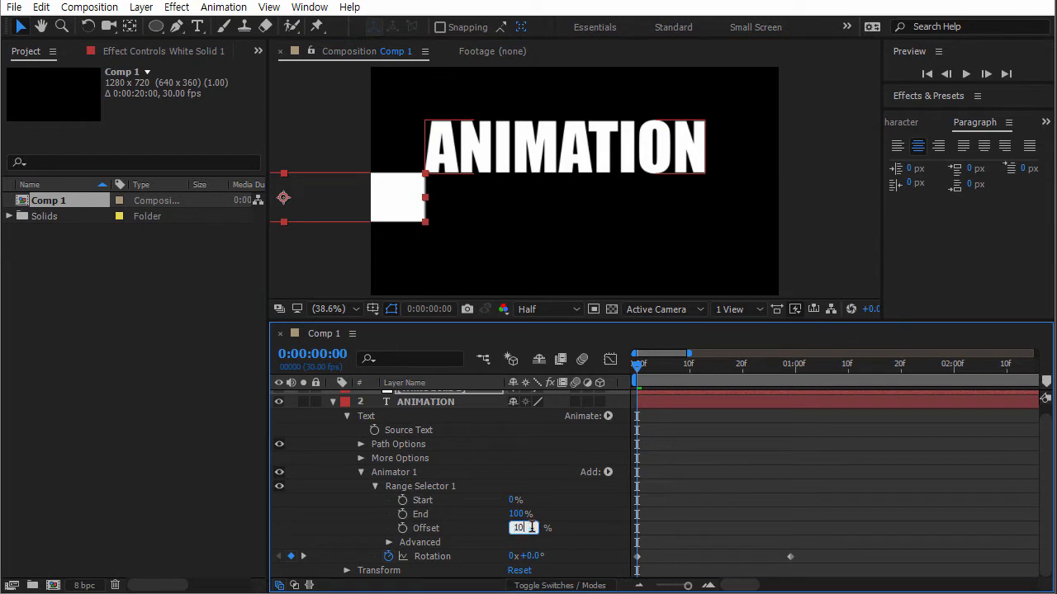
{"action": "type", "text": "0"}
{"action": "key", "text": "Return"}
{"action": "left_click_drag", "start_coordinate": [405, 209], "coordinate": [519, 207]}
Reset Range Selector 1's Offset to 0%, set it to -100%, and enable Offset keyframing on the first frame.
{"action": "left_click", "coordinate": [522, 528]}
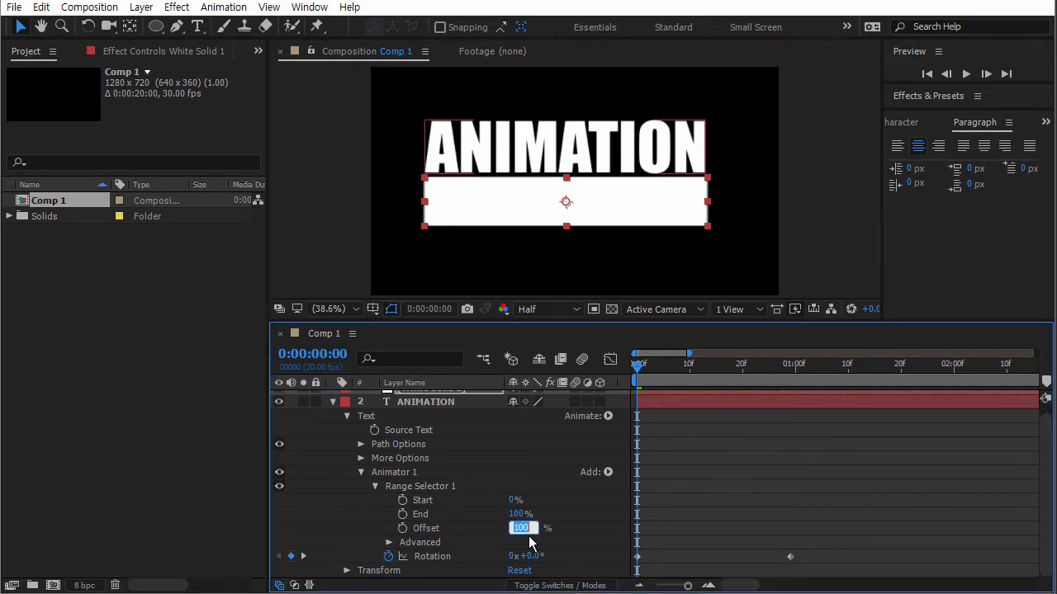
{"action": "key", "text": "Return"}
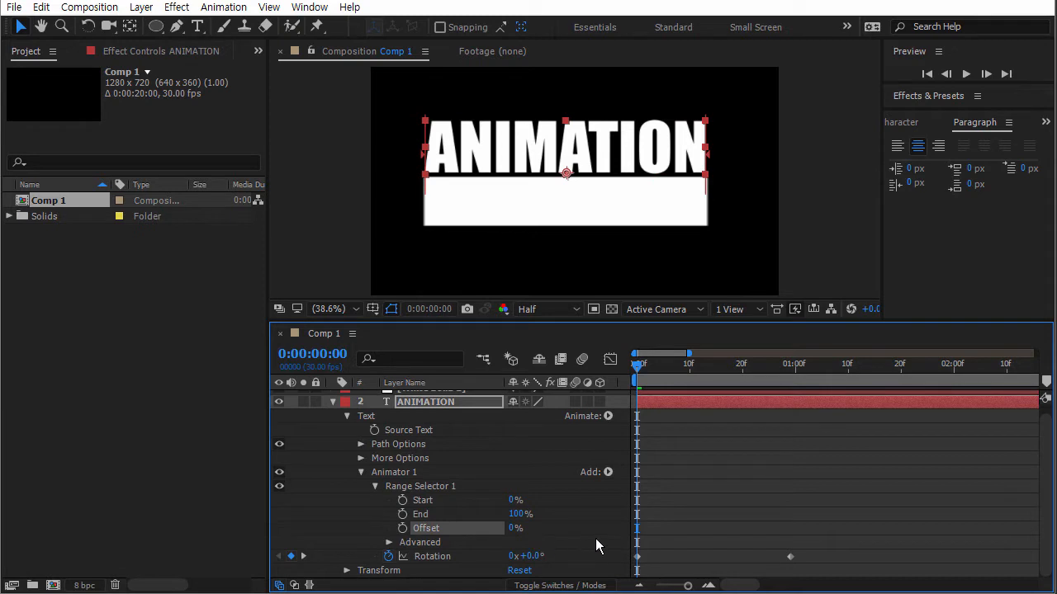
{"action": "left_click", "coordinate": [511, 528]}
{"action": "key", "text": "Return"}
{"action": "left_click", "coordinate": [402, 529]}
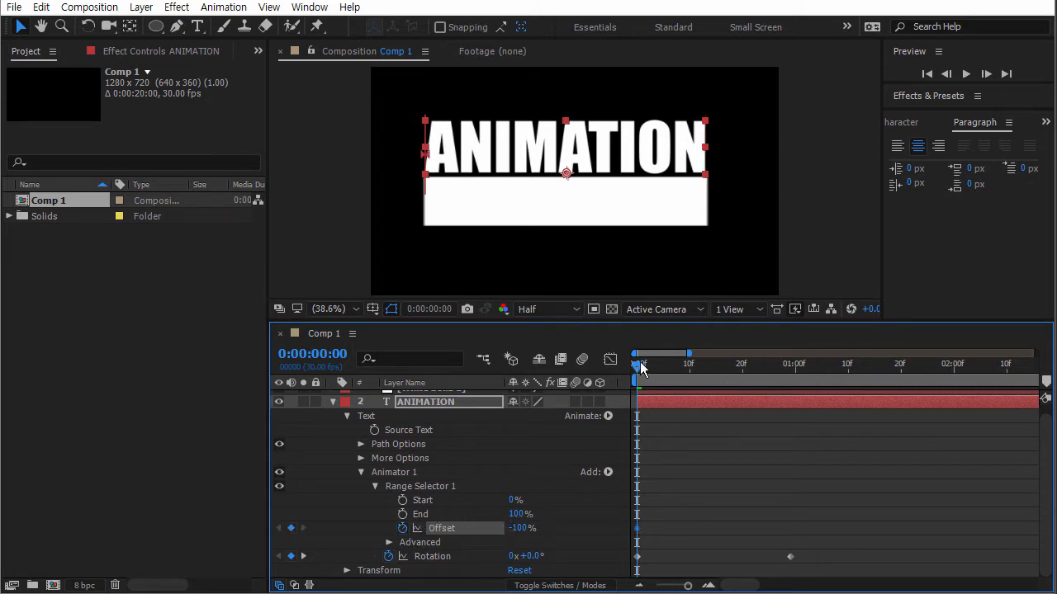
Keyframe Range Selector 1's Offset at 100% on 0:00:00:29 and return to the first frame.
{"action": "left_click_drag", "start_coordinate": [637, 365], "coordinate": [786, 377]}
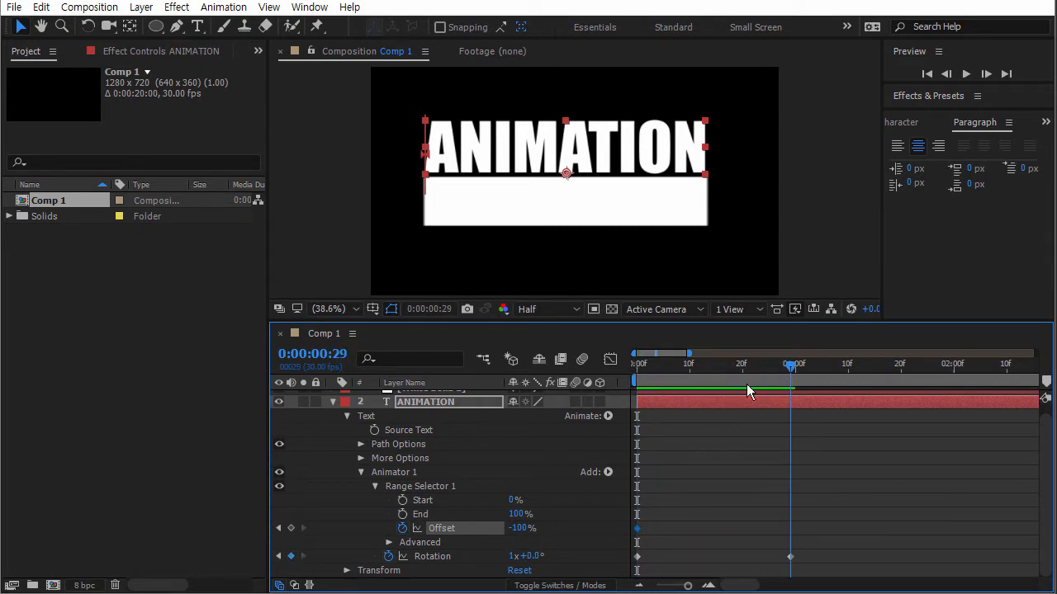
{"action": "left_click", "coordinate": [520, 532]}
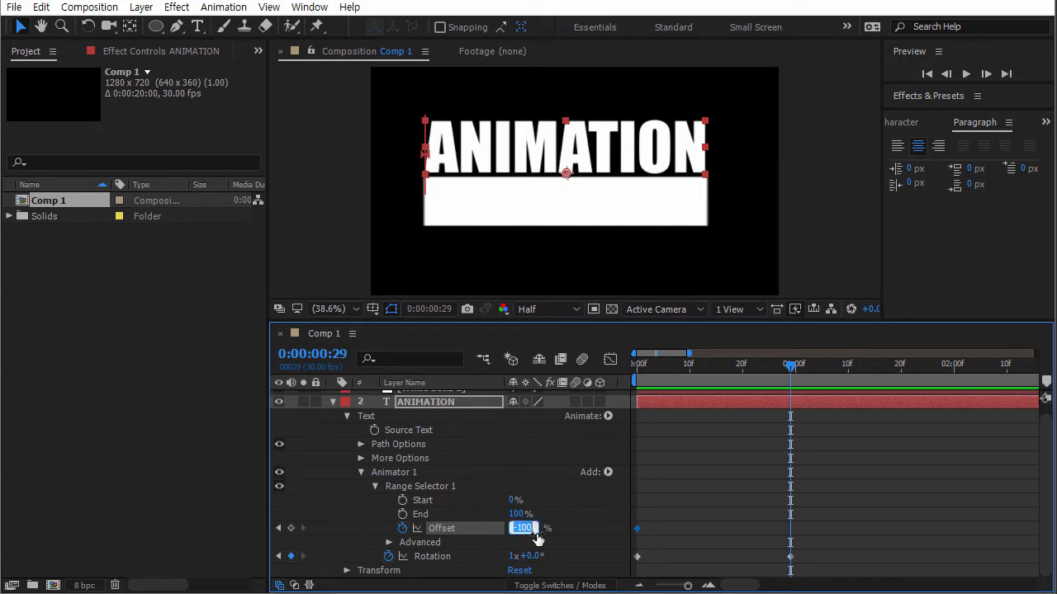
{"action": "type", "text": "1"}
{"action": "key", "text": "Return"}
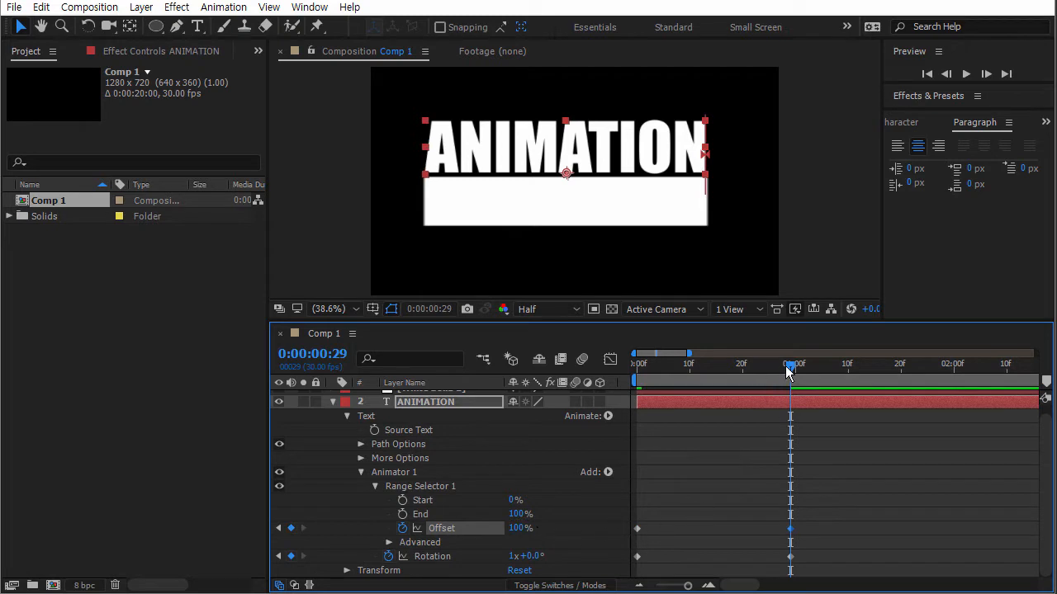
{"action": "left_click_drag", "start_coordinate": [786, 372], "coordinate": [629, 354]}
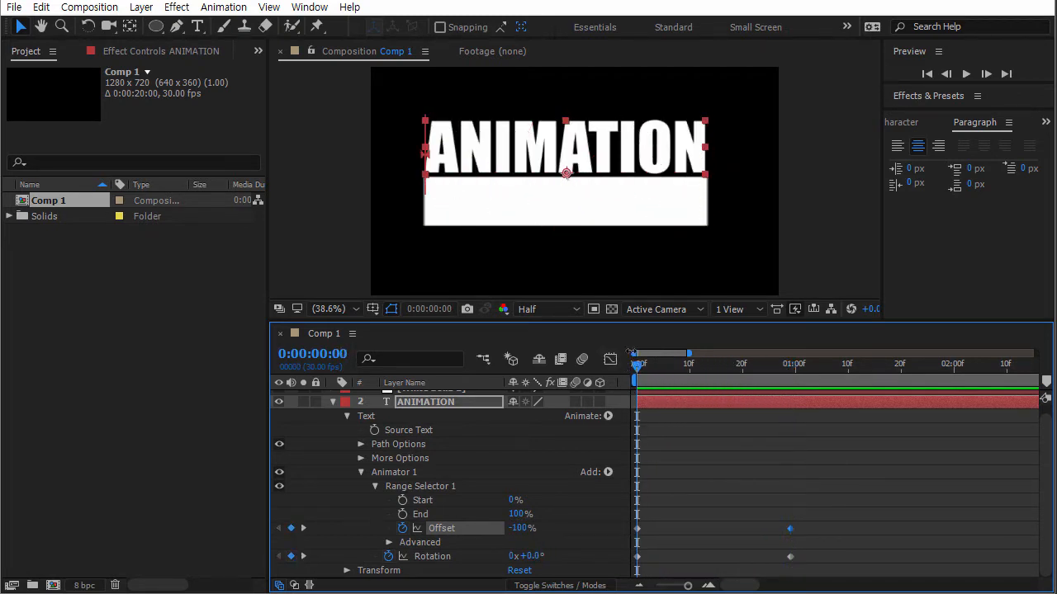
Collapse the ANIMATION layer's properties and delete the white solid layer.
{"action": "left_click", "coordinate": [615, 214]}
{"action": "left_click", "coordinate": [358, 422]}
{"action": "key", "text": "u"}
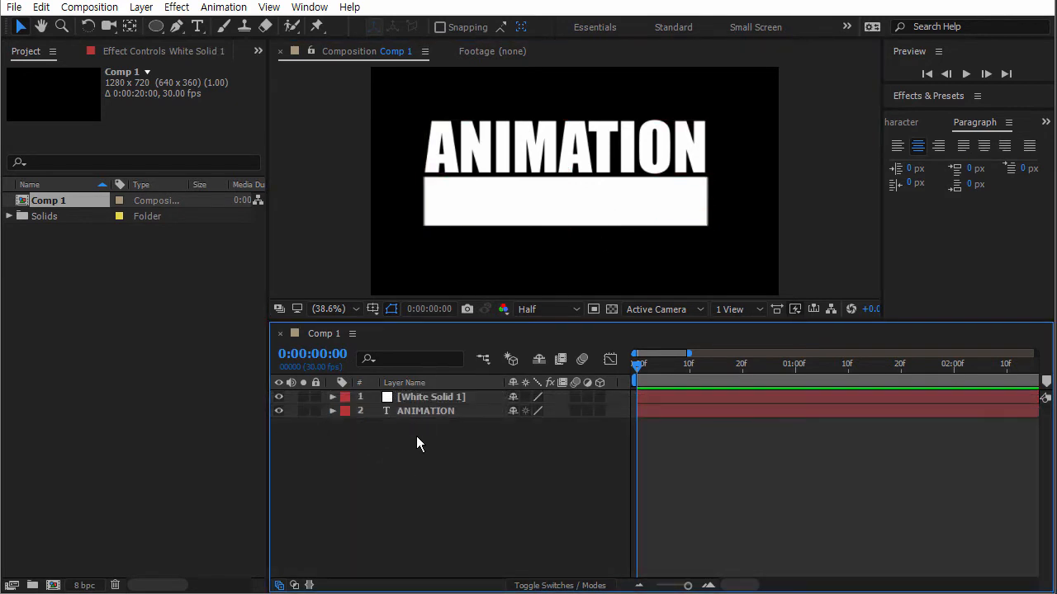
{"action": "left_click", "coordinate": [422, 398]}
{"action": "key", "text": "Delete"}
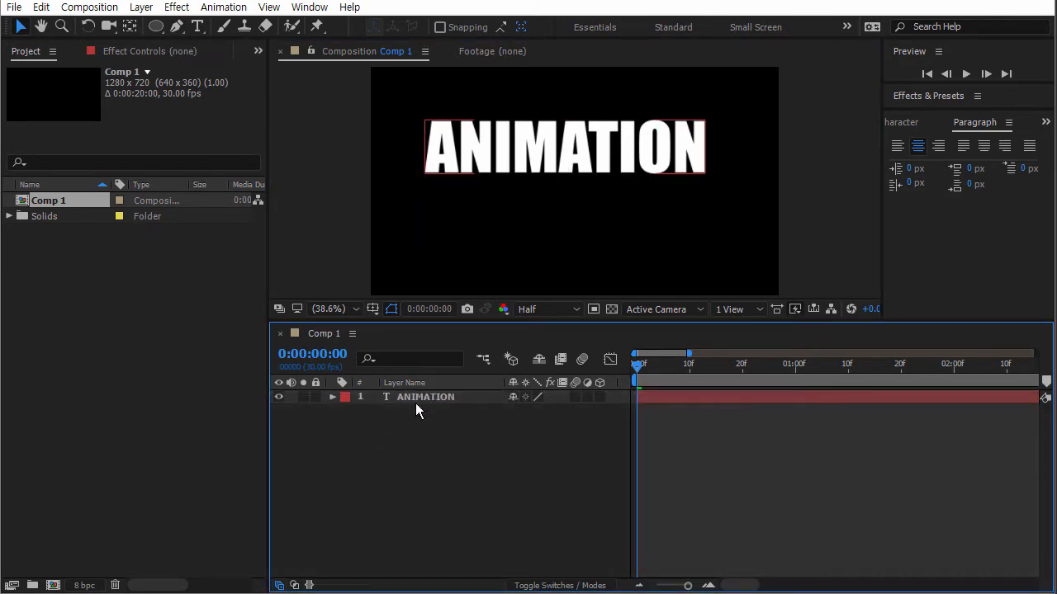
Expand the ANIMATION layer, preview the animation up to 0:00:01:00, and delete both Rotation keyframes of Animator 1.
{"action": "left_click", "coordinate": [332, 397]}
{"action": "left_click_drag", "start_coordinate": [633, 365], "coordinate": [794, 373]}
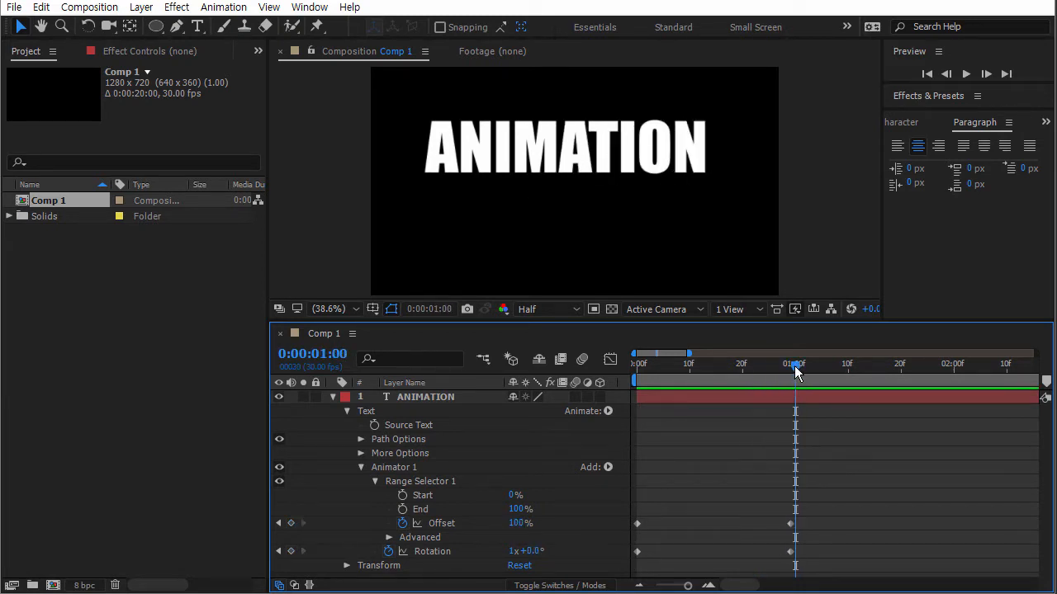
{"action": "left_click", "coordinate": [637, 551]}
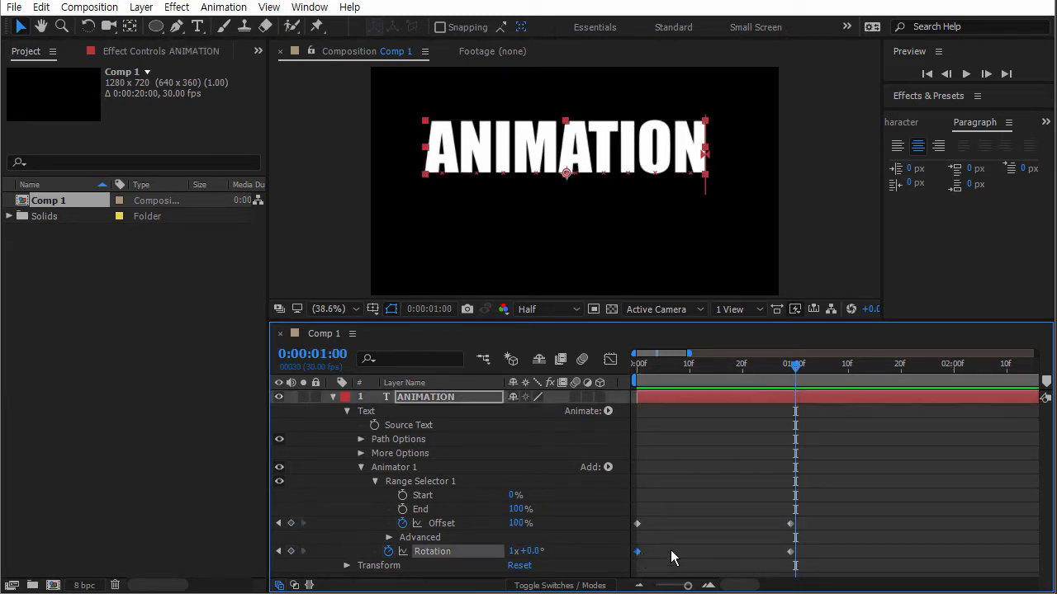
{"action": "left_click", "coordinate": [670, 560]}
{"action": "left_click", "coordinate": [636, 551]}
{"action": "key", "text": "Delete"}
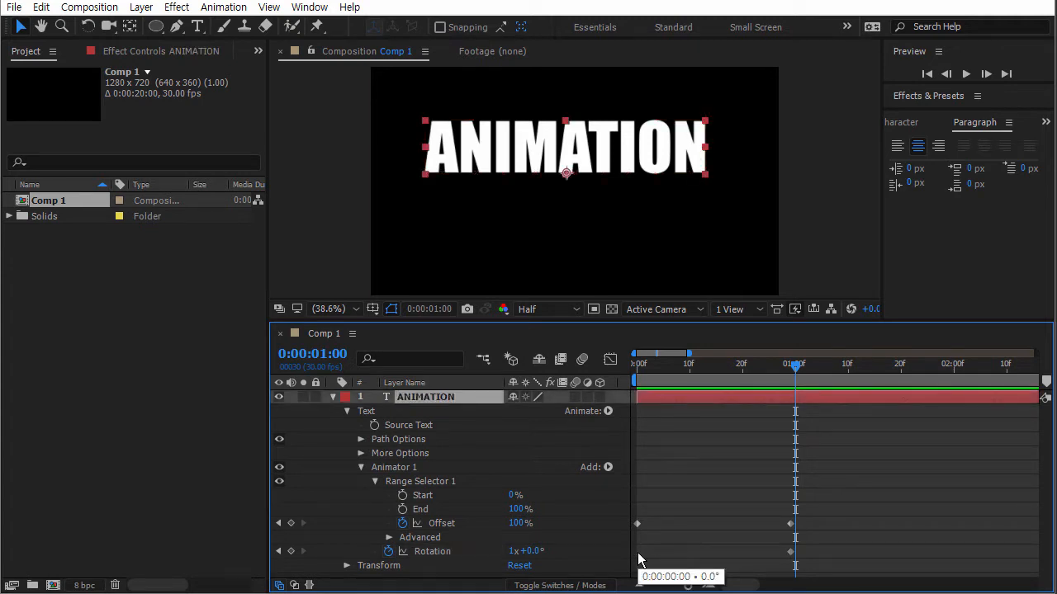
{"action": "left_click", "coordinate": [790, 552]}
{"action": "key", "text": "Delete"}
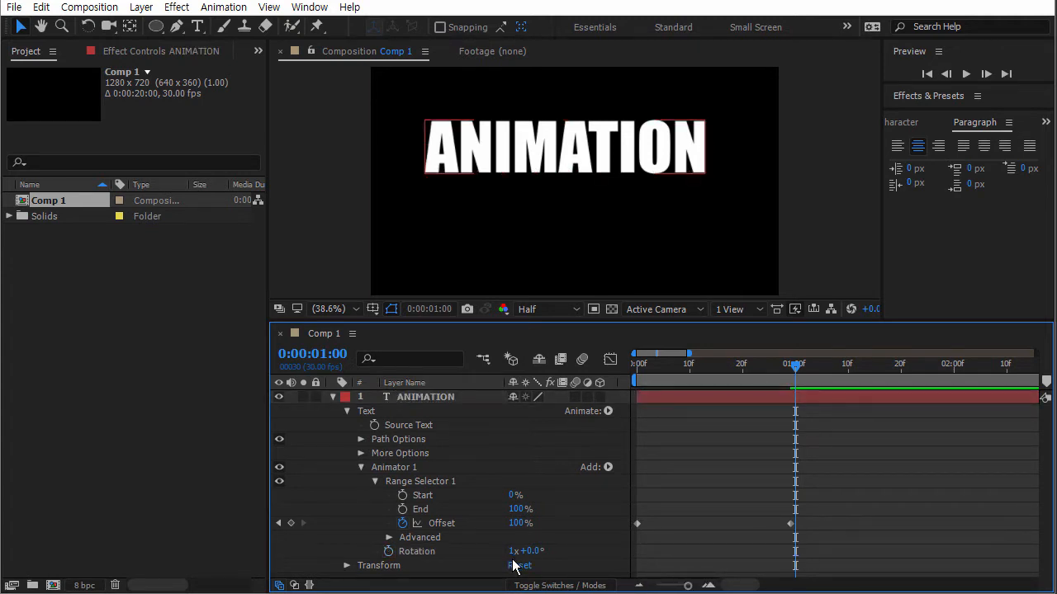
Set Animator 1's Rotation to 1x+0.0° and scrub back to the first frame.
{"action": "left_click", "coordinate": [514, 551]}
{"action": "type", "text": "1"}
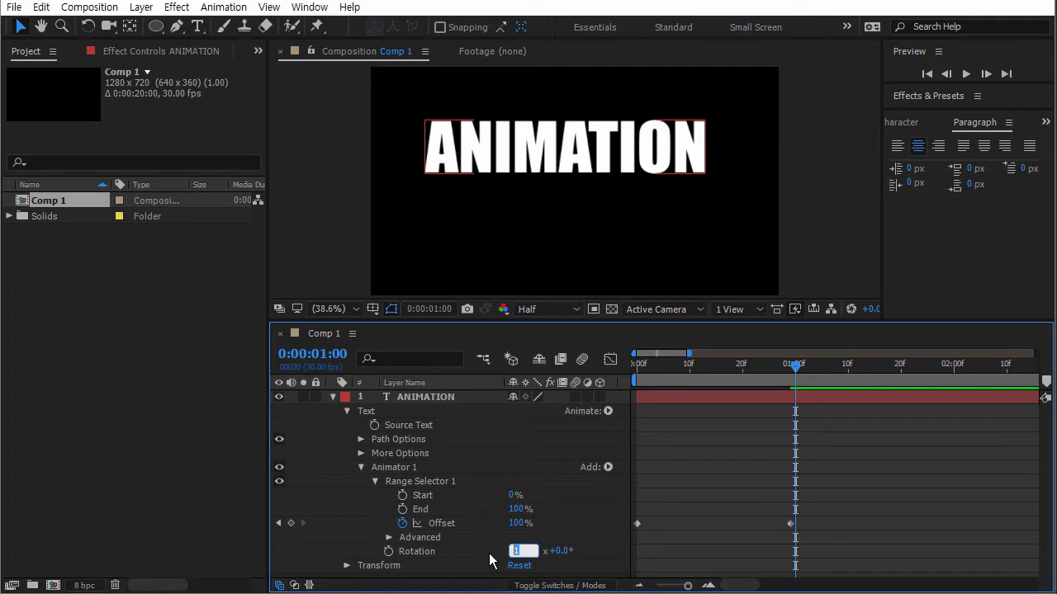
{"action": "key", "text": "Return"}
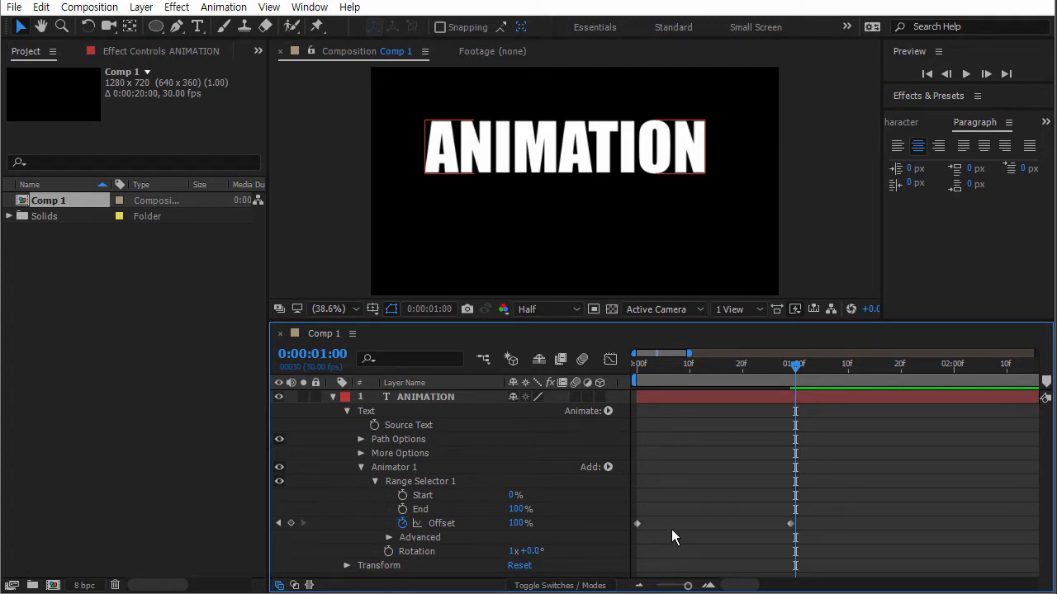
{"action": "left_click", "coordinate": [792, 495]}
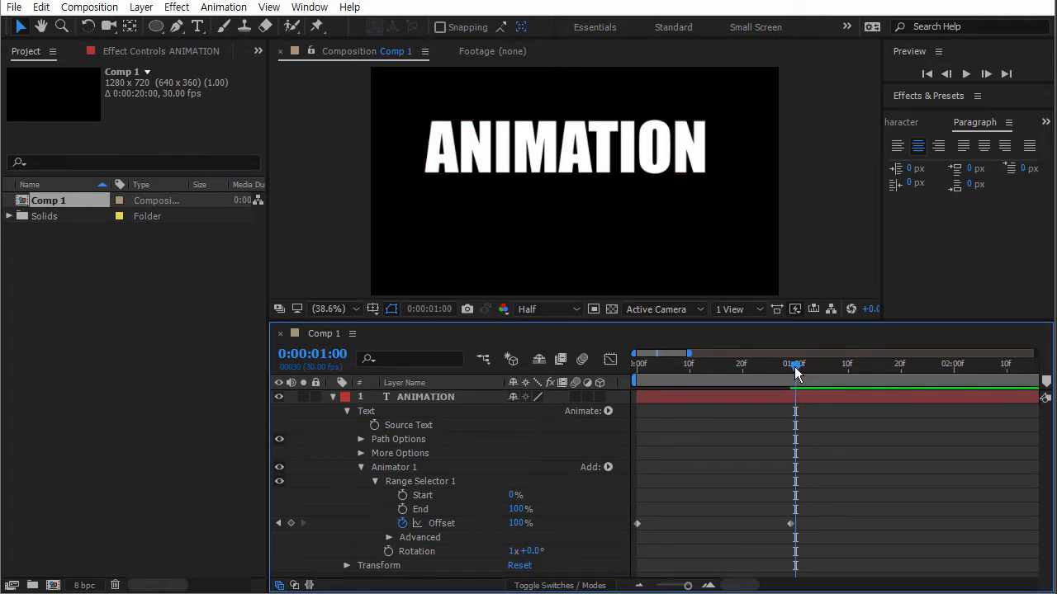
{"action": "left_click_drag", "start_coordinate": [795, 371], "coordinate": [634, 367]}
Shorten the work area to 0:00:01:20 and trim the composition to it.
{"action": "left_click_drag", "start_coordinate": [710, 353], "coordinate": [672, 383]}
{"action": "left_click", "coordinate": [923, 401]}
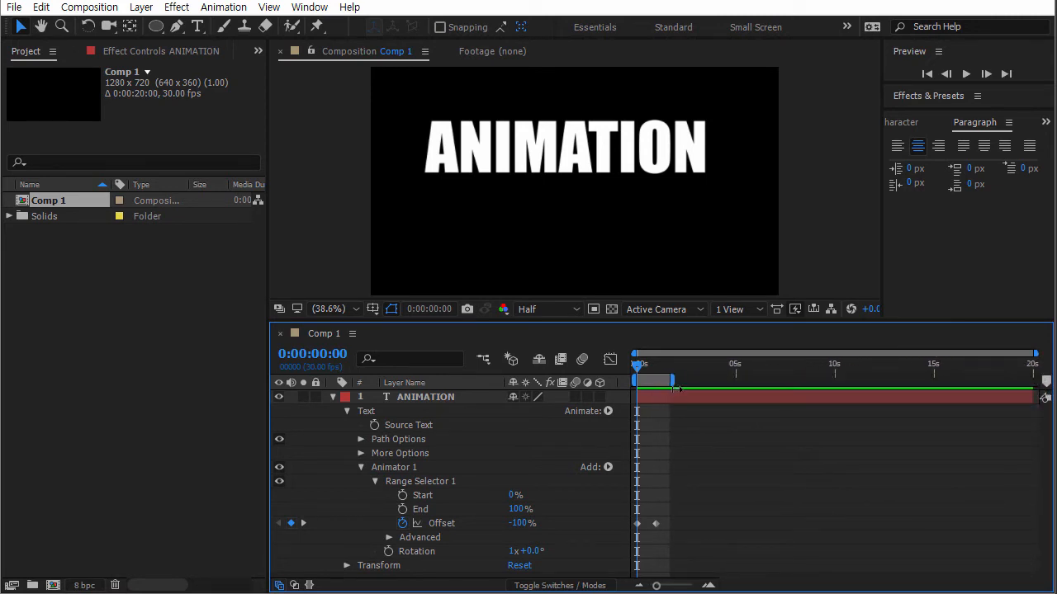
{"action": "right_click", "coordinate": [655, 381]}
{"action": "left_click", "coordinate": [701, 428]}
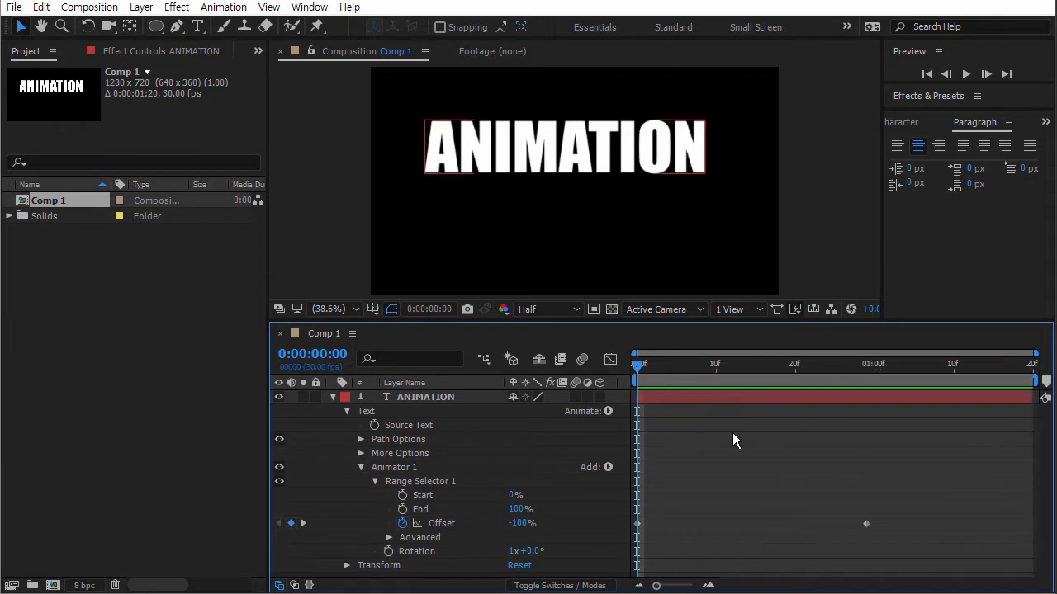
Select Range Selector 1 and scrub from the first frame to 0:00:01:01 to examine how its Offset rotates the letters.
{"action": "left_click_drag", "start_coordinate": [635, 368], "coordinate": [575, 364]}
{"action": "left_click", "coordinate": [565, 241]}
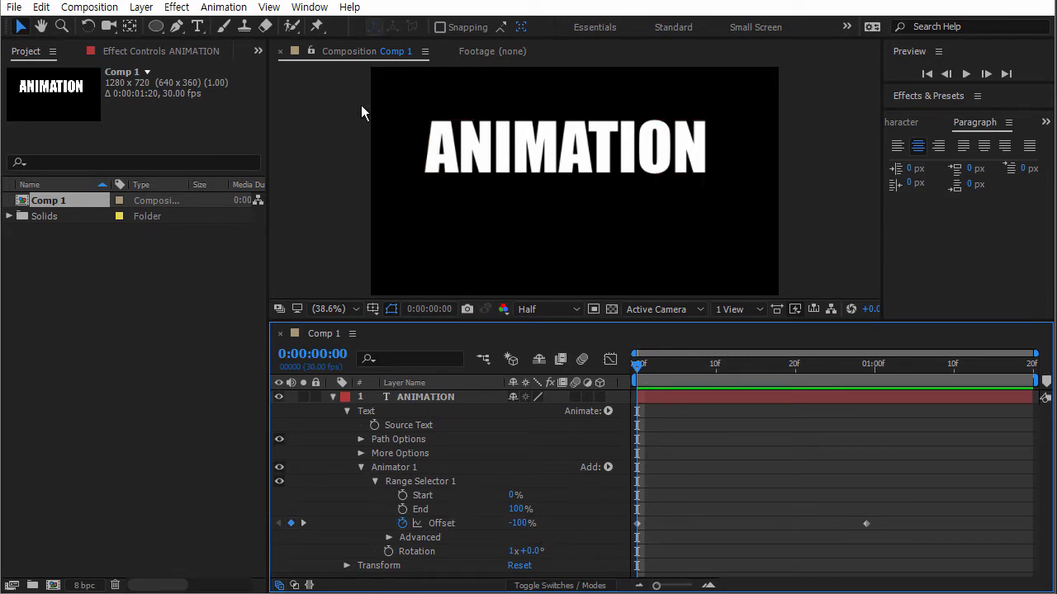
{"action": "left_click", "coordinate": [416, 400]}
{"action": "left_click_drag", "start_coordinate": [644, 370], "coordinate": [595, 360]}
{"action": "left_click", "coordinate": [421, 483]}
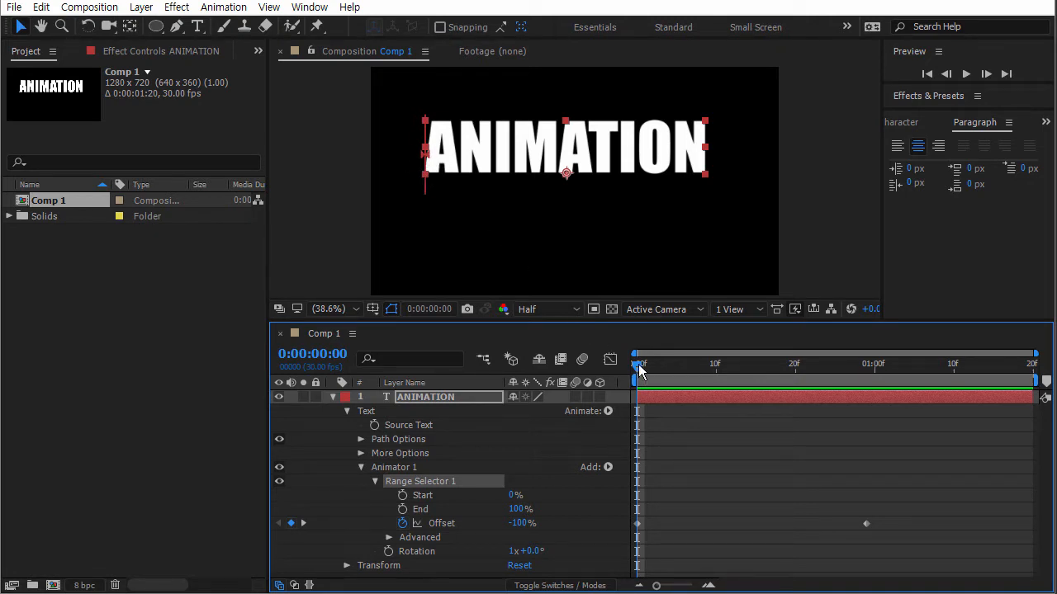
{"action": "left_click_drag", "start_coordinate": [640, 371], "coordinate": [756, 366]}
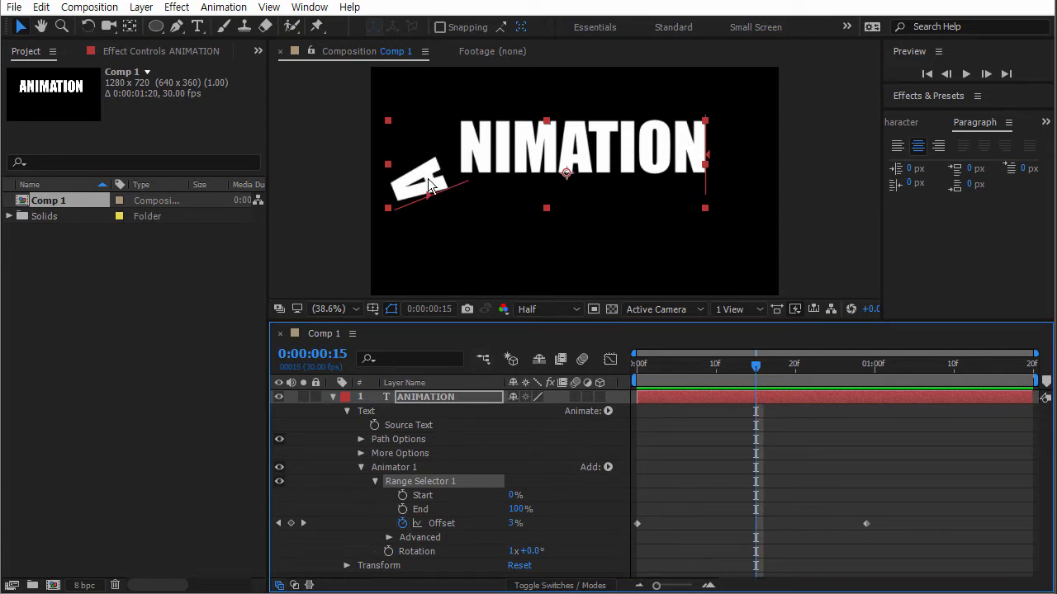
{"action": "left_click_drag", "start_coordinate": [762, 366], "coordinate": [882, 368]}
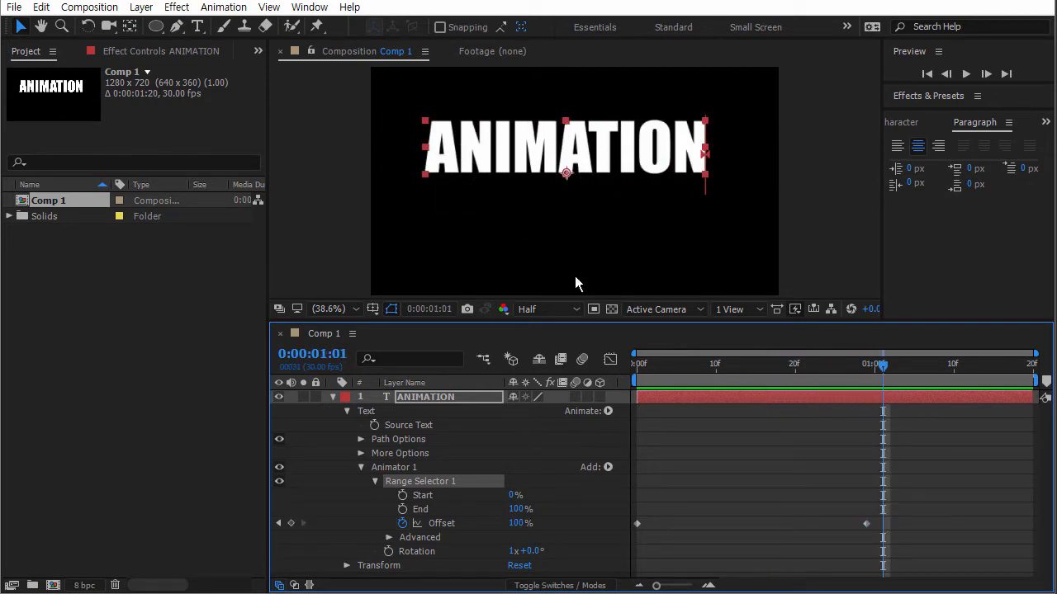
Collapse the ANIMATION layer and create a new 200 × 200 px white solid above it.
{"action": "left_click", "coordinate": [333, 397]}
{"action": "left_click", "coordinate": [415, 449]}
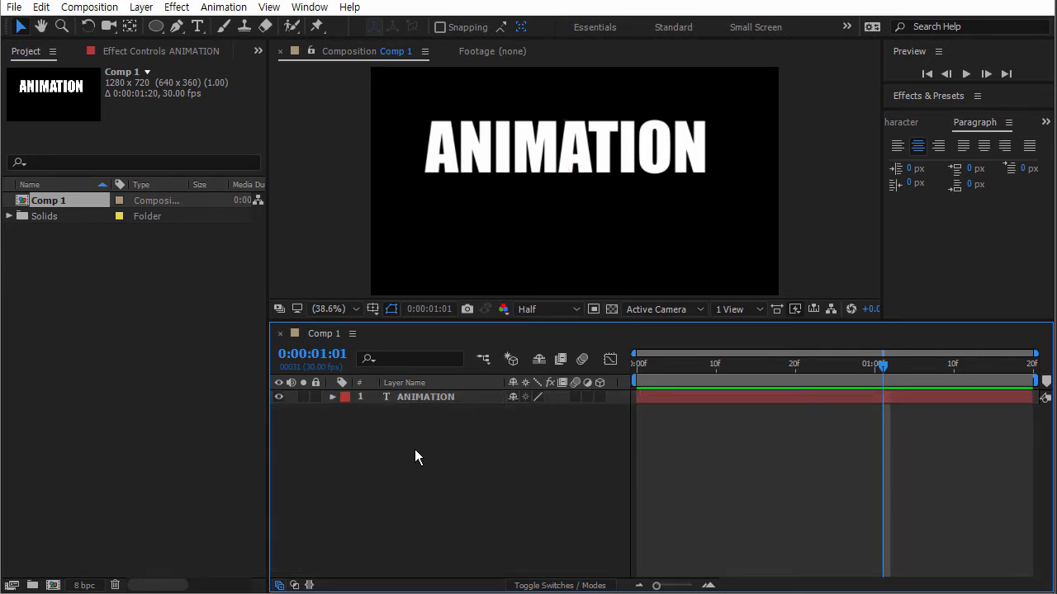
{"action": "right_click", "coordinate": [414, 449]}
{"action": "mouse_move", "coordinate": [508, 302]}
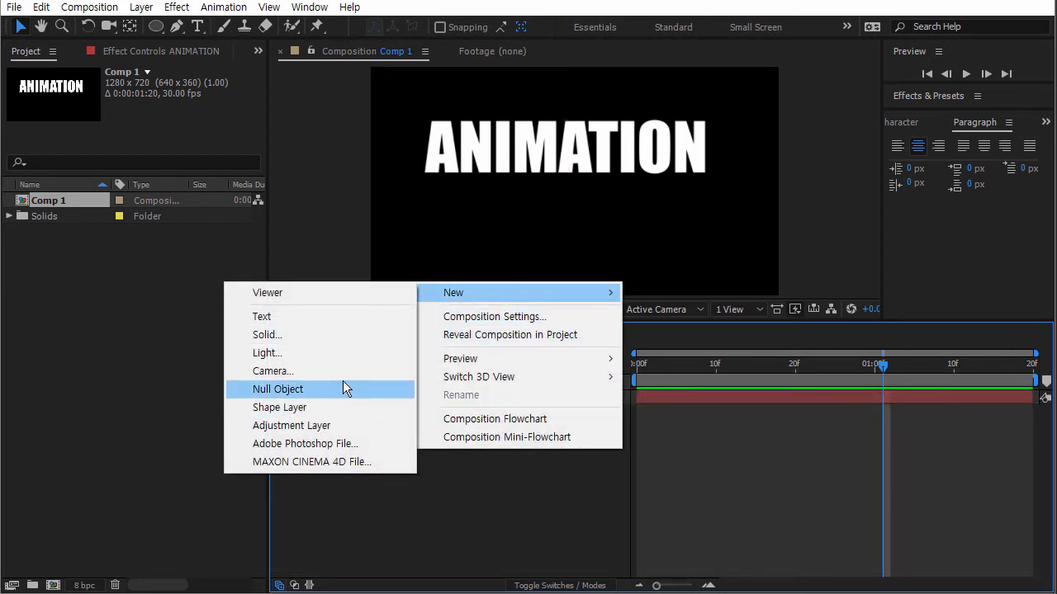
{"action": "left_click", "coordinate": [339, 334]}
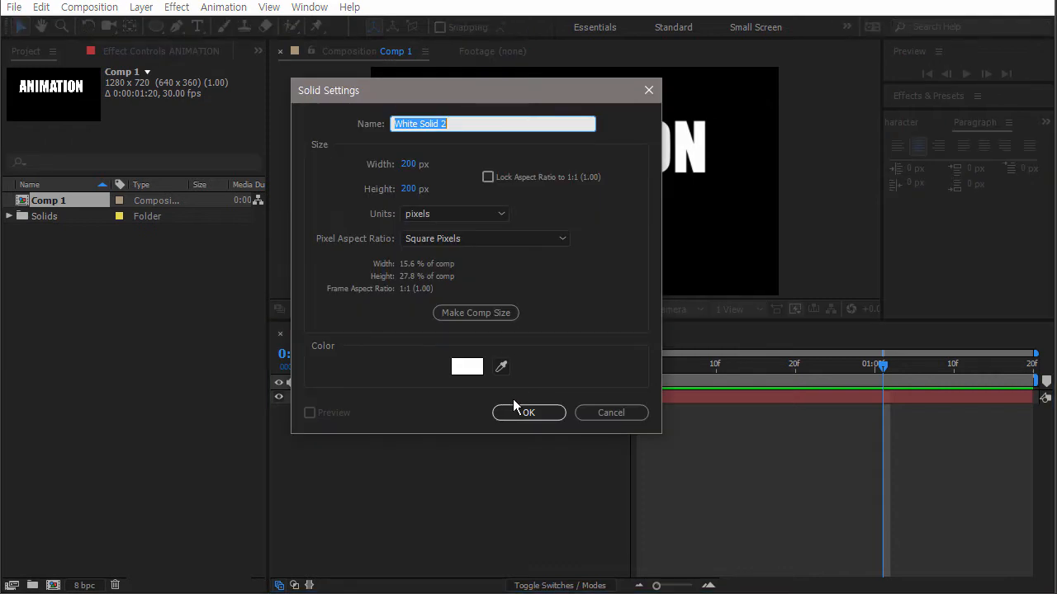
{"action": "left_click", "coordinate": [532, 412]}
Stretch the new white solid into a bar about as wide as the ANIMATION text and place it below the letters.
{"action": "left_click_drag", "start_coordinate": [546, 213], "coordinate": [431, 207]}
{"action": "left_click_drag", "start_coordinate": [630, 192], "coordinate": [689, 207]}
{"action": "left_click_drag", "start_coordinate": [601, 211], "coordinate": [759, 146]}
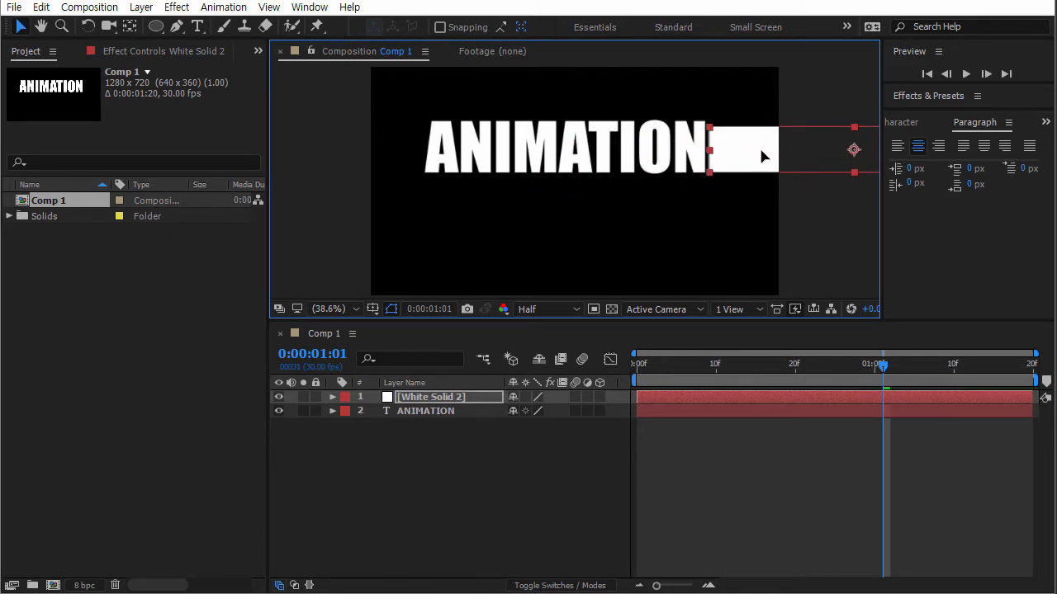
{"action": "left_click_drag", "start_coordinate": [854, 173], "coordinate": [854, 179]}
{"action": "left_click_drag", "start_coordinate": [750, 152], "coordinate": [457, 229]}
Lower the white solid bar's Opacity to 62% and place it directly under the ANIMATION text.
{"action": "key", "text": "t"}
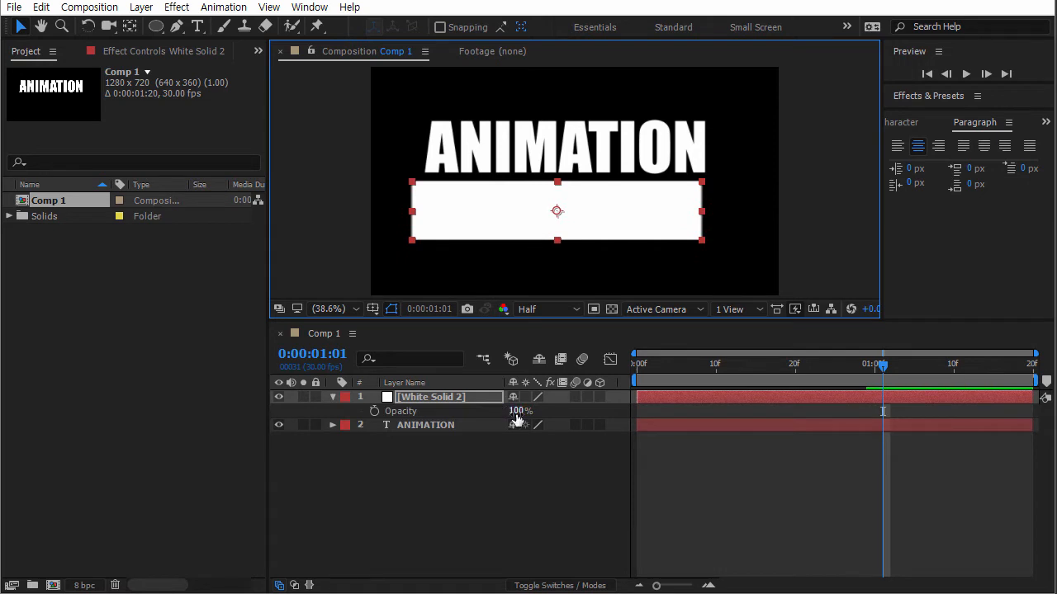
{"action": "left_click_drag", "start_coordinate": [516, 419], "coordinate": [484, 420]}
{"action": "left_click_drag", "start_coordinate": [582, 240], "coordinate": [498, 220]}
{"action": "left_click", "coordinate": [427, 419]}
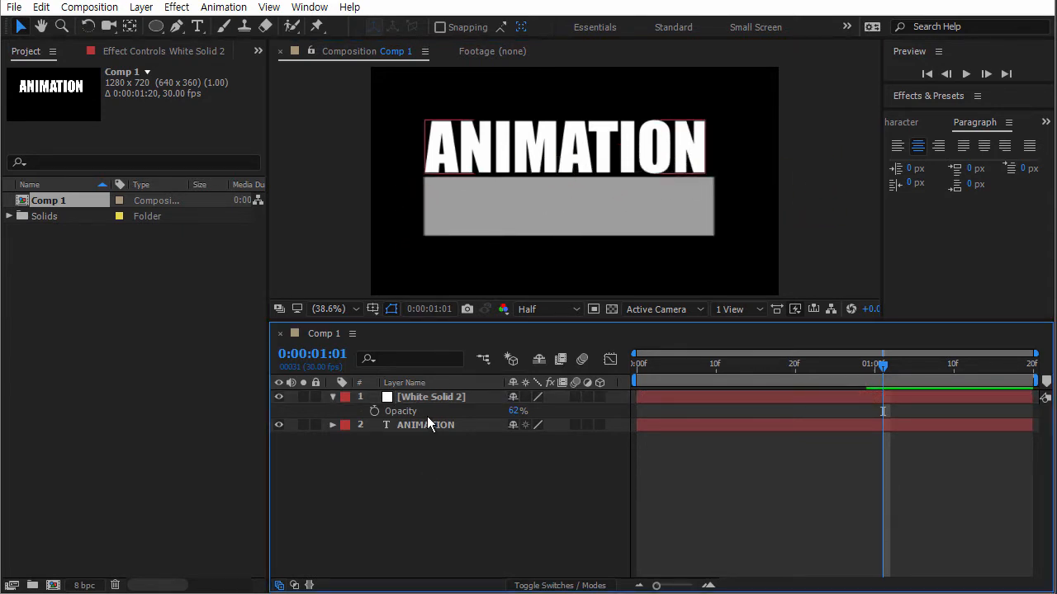
{"action": "left_click", "coordinate": [460, 400]}
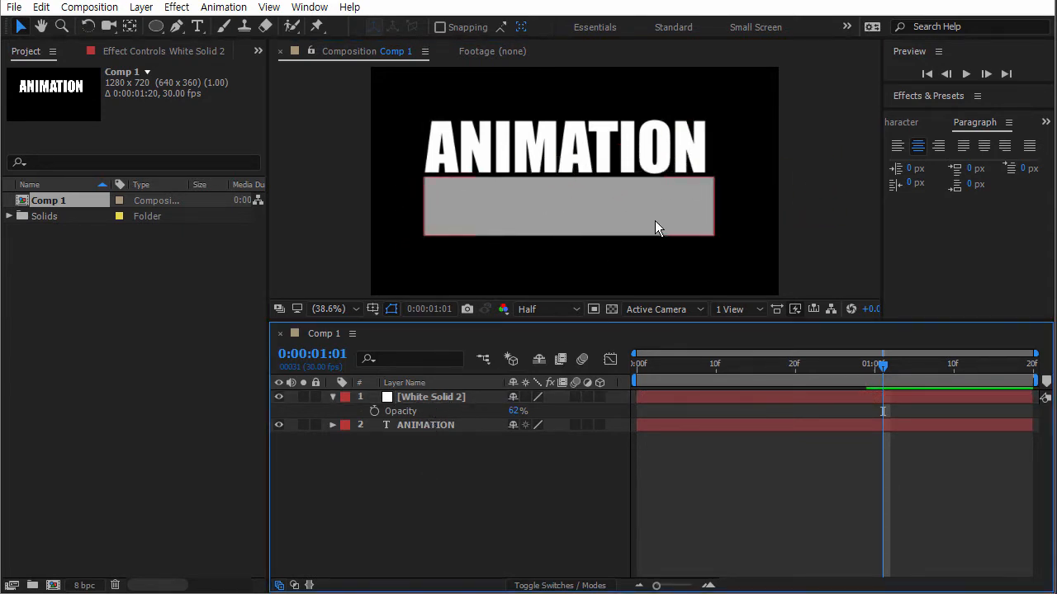
Place the bar just before the first letter of ANIMATION and keyframe its Position at the first frame.
{"action": "left_click_drag", "start_coordinate": [655, 220], "coordinate": [373, 157]}
{"action": "key", "text": "t"}
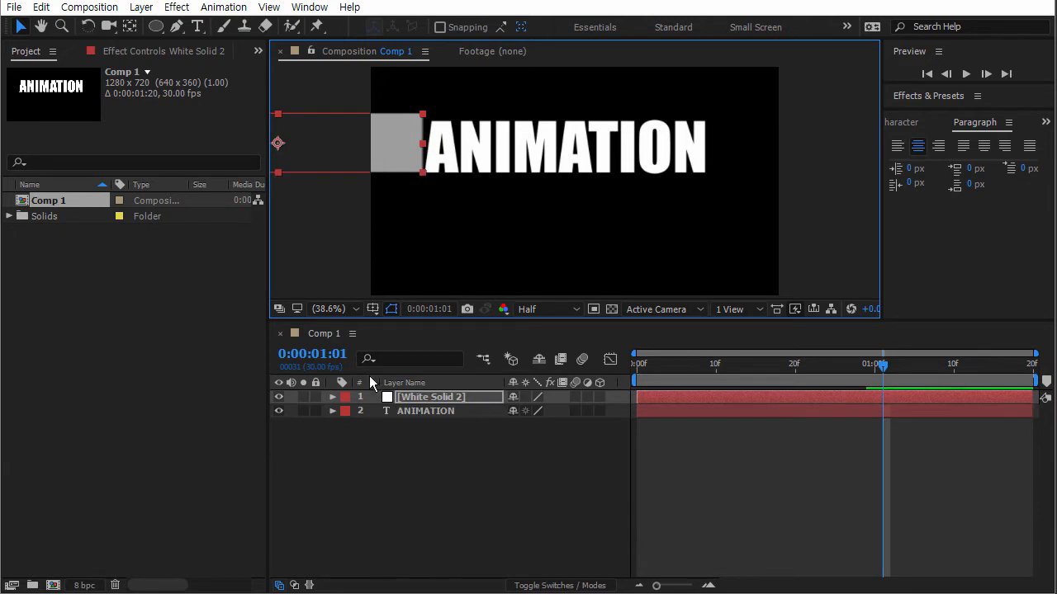
{"action": "key", "text": "p"}
{"action": "left_click", "coordinate": [374, 410]}
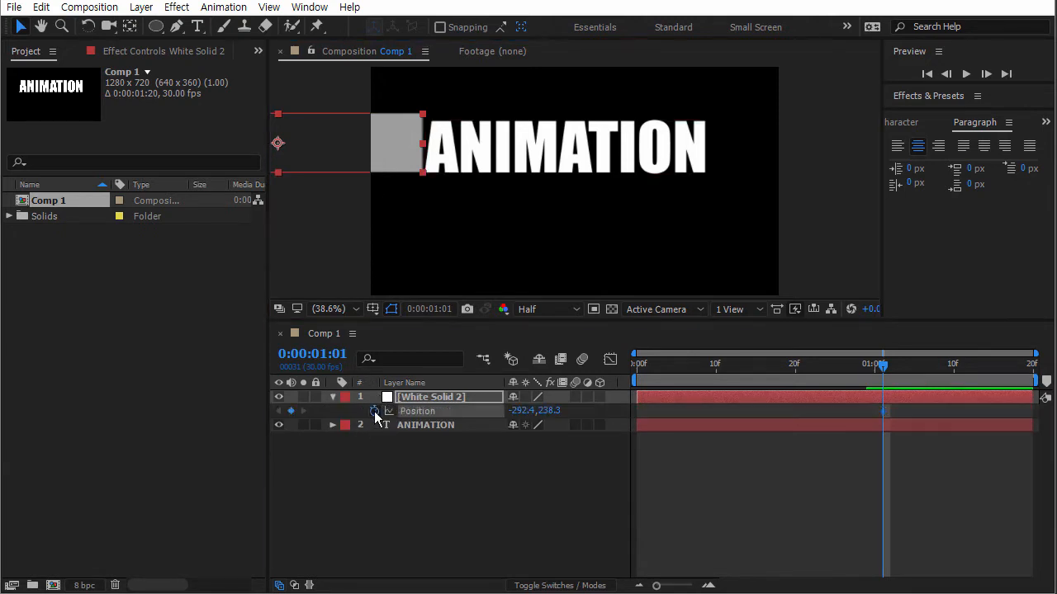
{"action": "left_click_drag", "start_coordinate": [883, 411], "coordinate": [638, 411]}
Reveal the text's Offset keyframes and keyframe the bar just past the last letter at 0:00:00:29.
{"action": "left_click", "coordinate": [431, 425]}
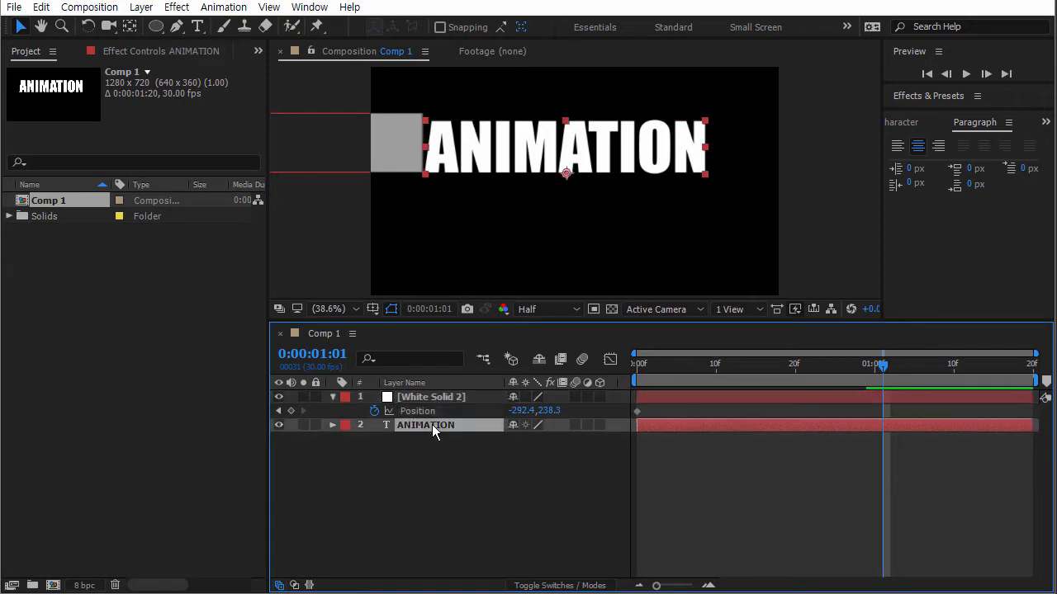
{"action": "key", "text": "u"}
{"action": "left_click_drag", "start_coordinate": [675, 377], "coordinate": [866, 376]}
{"action": "left_click", "coordinate": [388, 149]}
{"action": "left_click_drag", "start_coordinate": [387, 146], "coordinate": [738, 149]}
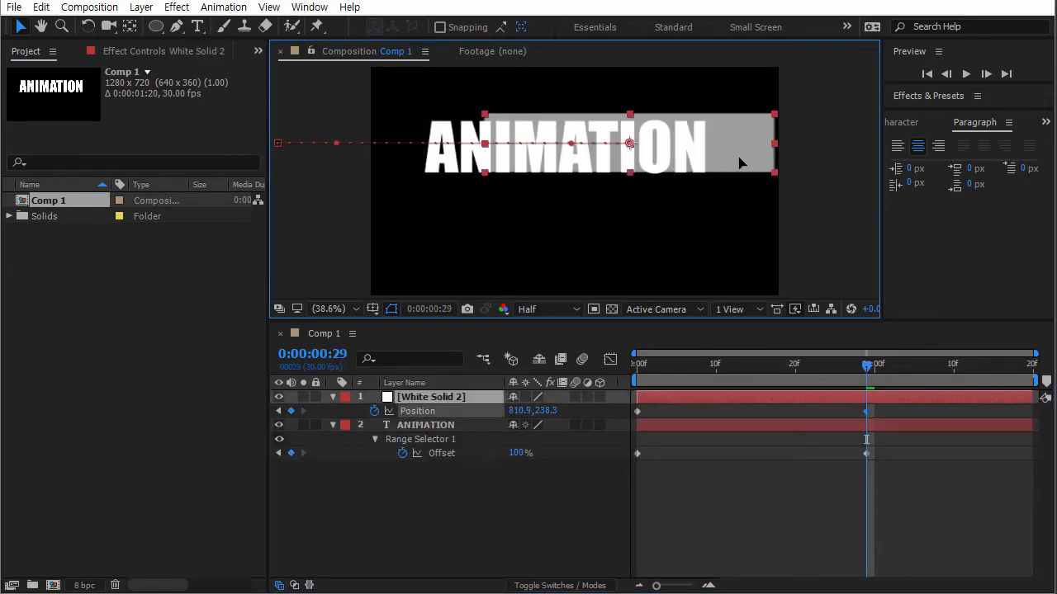
{"action": "left_click_drag", "start_coordinate": [673, 163], "coordinate": [898, 165]}
{"action": "left_click", "coordinate": [815, 499]}
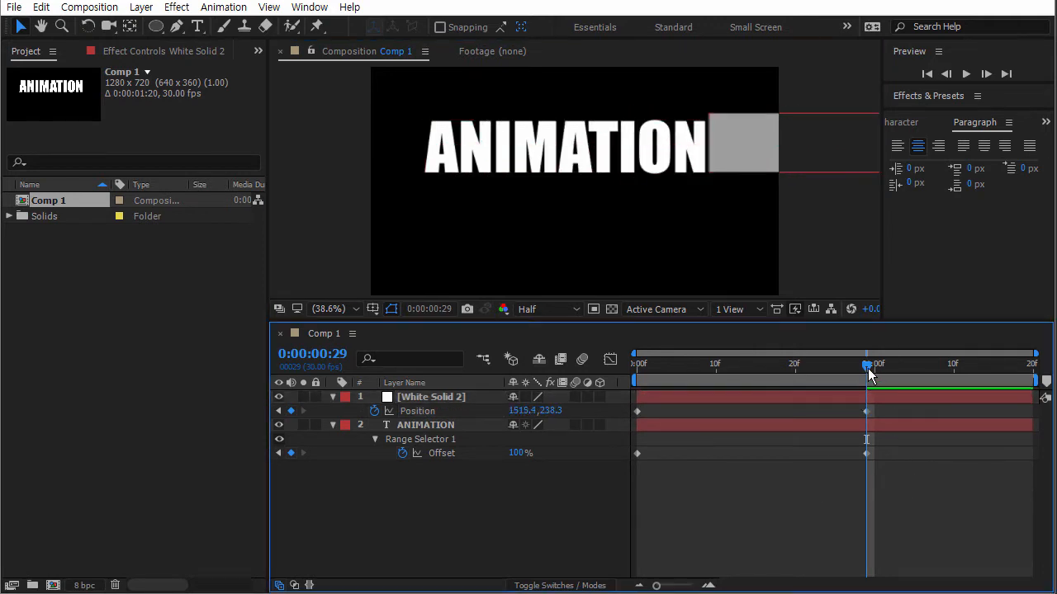
Scrub the bar's motion back to the first frame and examine Range Selector 1's Advanced options.
{"action": "left_click_drag", "start_coordinate": [866, 366], "coordinate": [595, 373]}
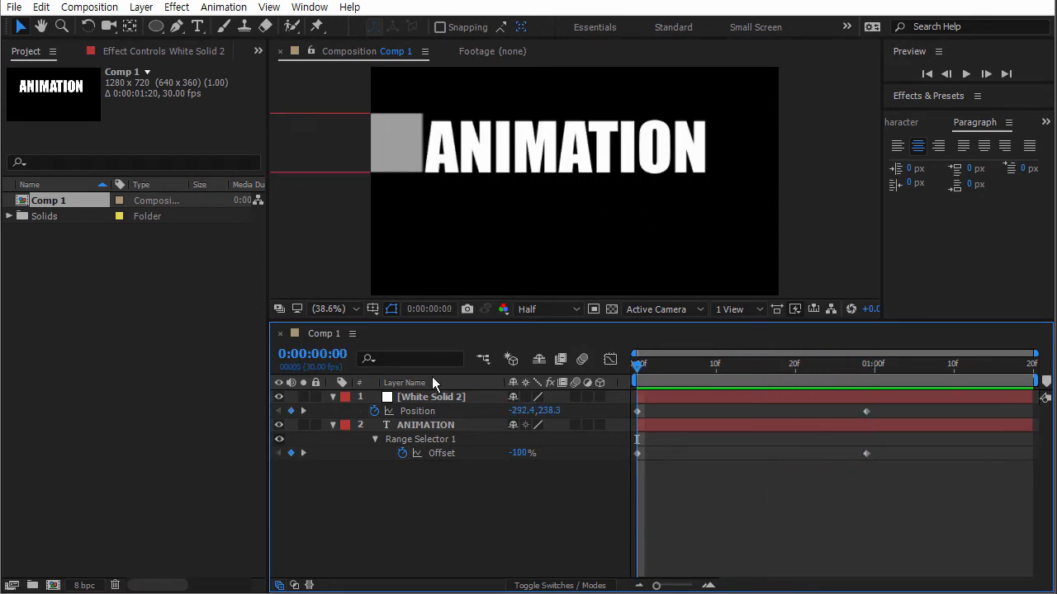
{"action": "left_click", "coordinate": [402, 439]}
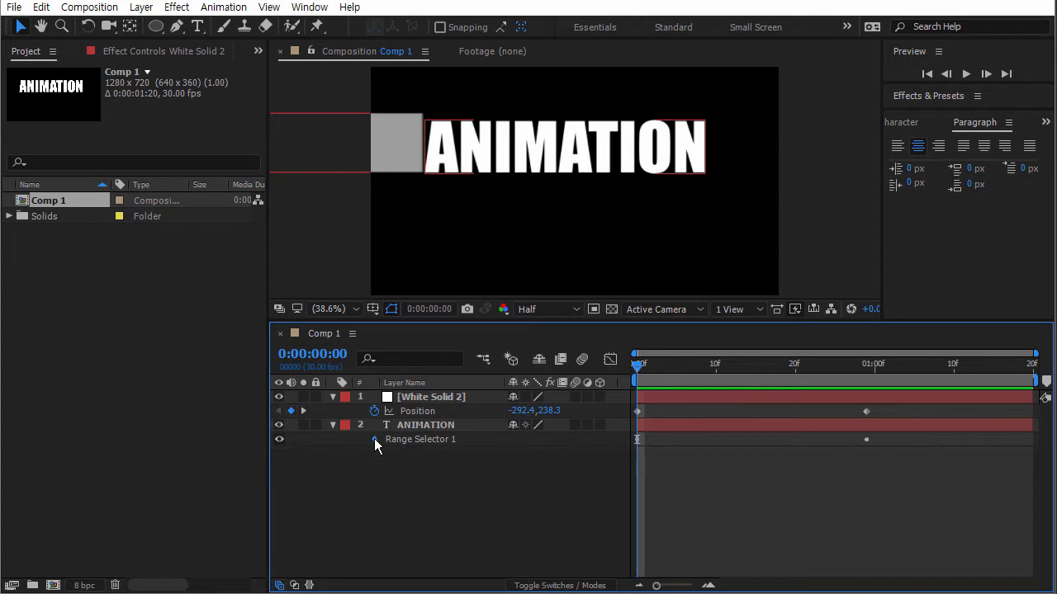
{"action": "left_click", "coordinate": [375, 440]}
{"action": "left_click", "coordinate": [388, 495]}
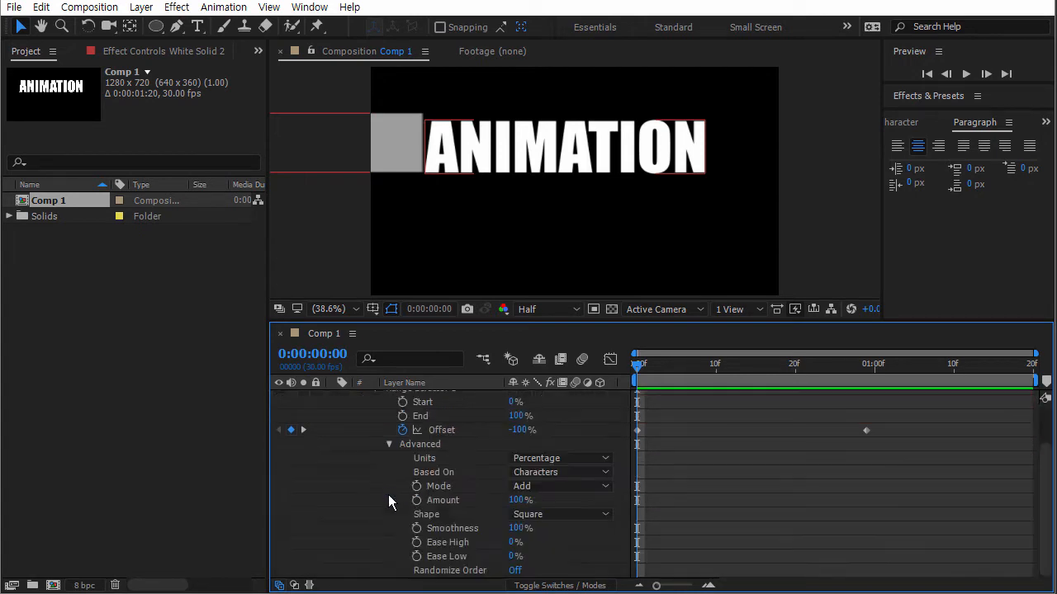
{"action": "left_click", "coordinate": [388, 446]}
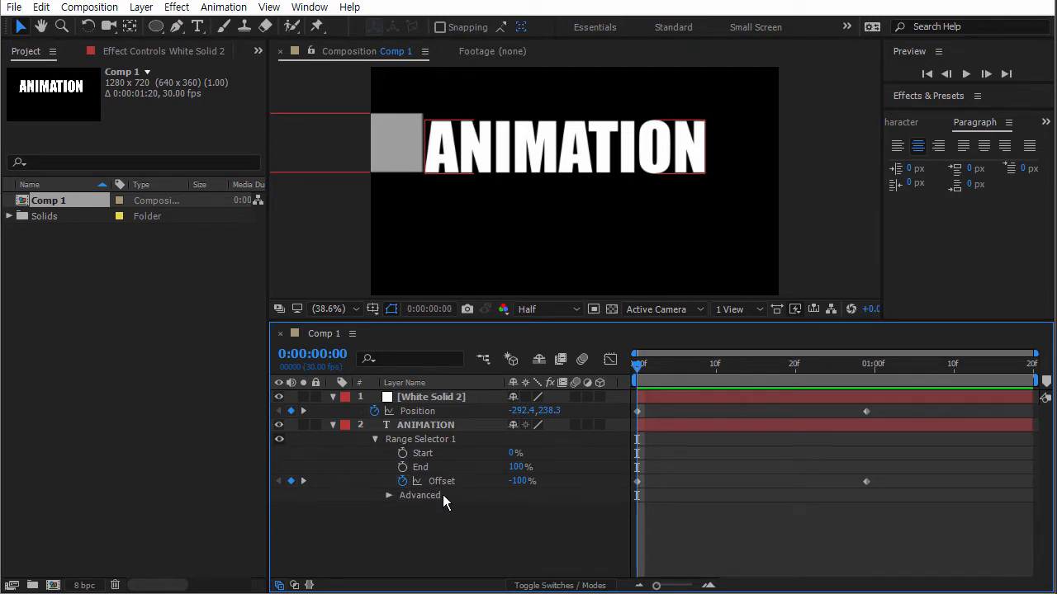
Expand the ANIMATION layer's Text properties down to Animator 1's Range Selector 1 and its Advanced options.
{"action": "left_click", "coordinate": [376, 443]}
{"action": "left_click", "coordinate": [333, 425]}
{"action": "left_click", "coordinate": [333, 424]}
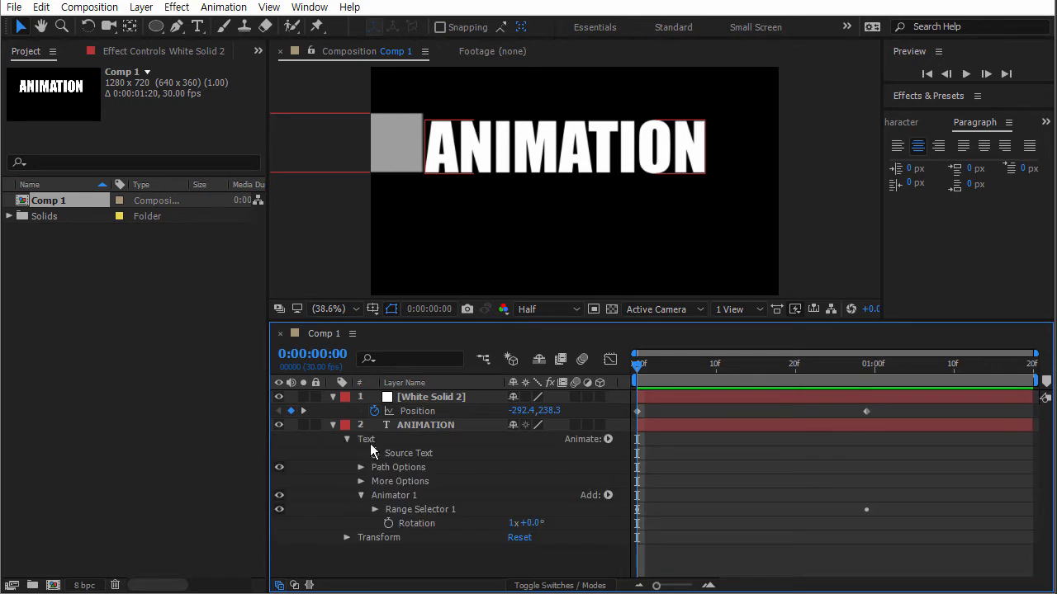
{"action": "left_click", "coordinate": [348, 438]}
{"action": "left_click", "coordinate": [348, 438]}
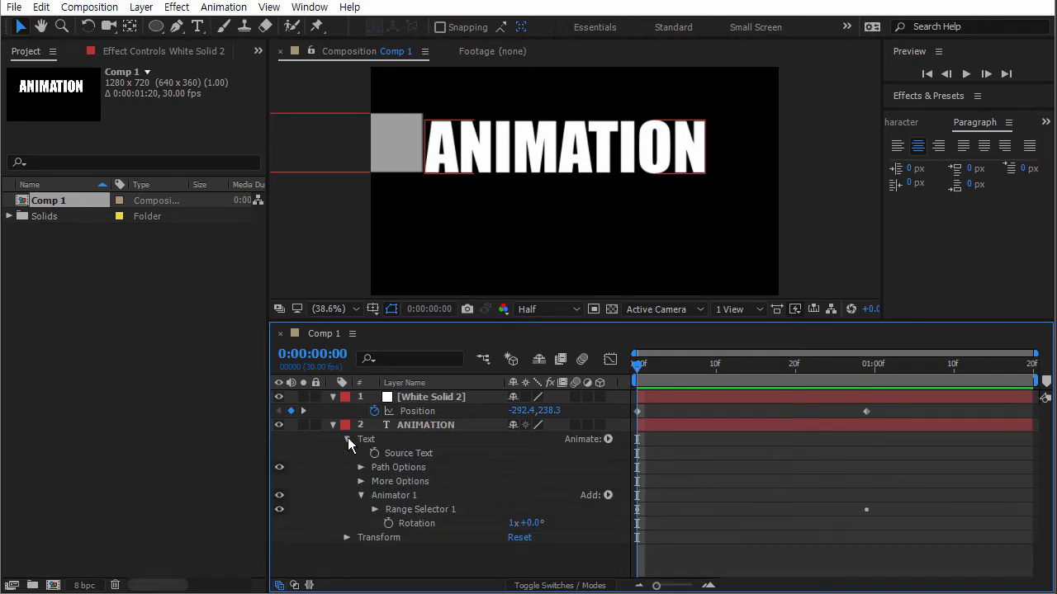
{"action": "left_click", "coordinate": [362, 495]}
{"action": "left_click", "coordinate": [361, 496]}
{"action": "left_click", "coordinate": [376, 509]}
{"action": "scroll", "coordinate": [388, 520], "scroll_direction": "down", "scroll_amount": 1}
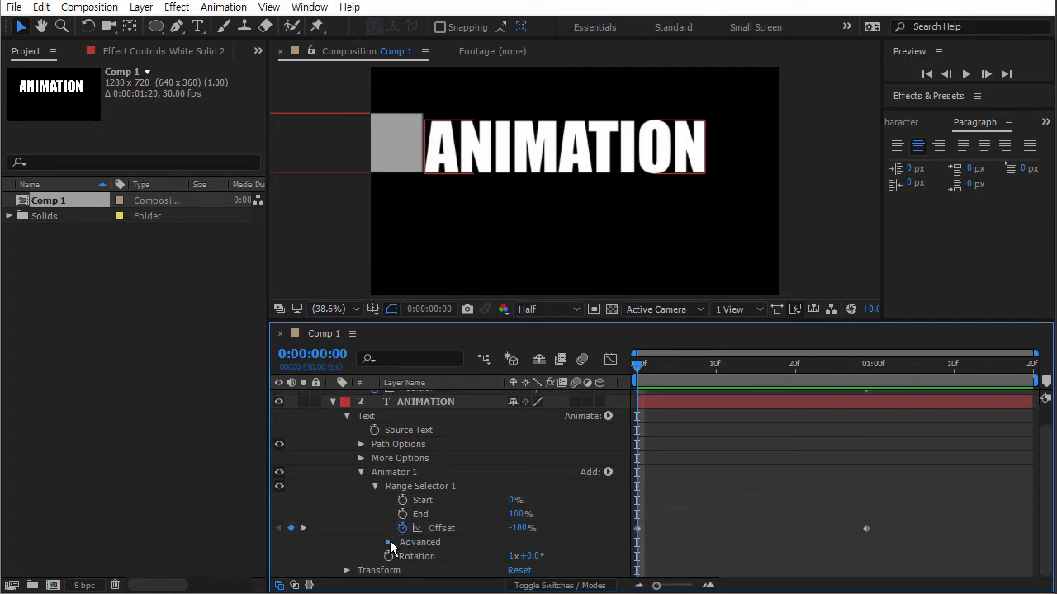
{"action": "left_click", "coordinate": [388, 543]}
{"action": "scroll", "coordinate": [475, 483], "scroll_direction": "down", "scroll_amount": 1}
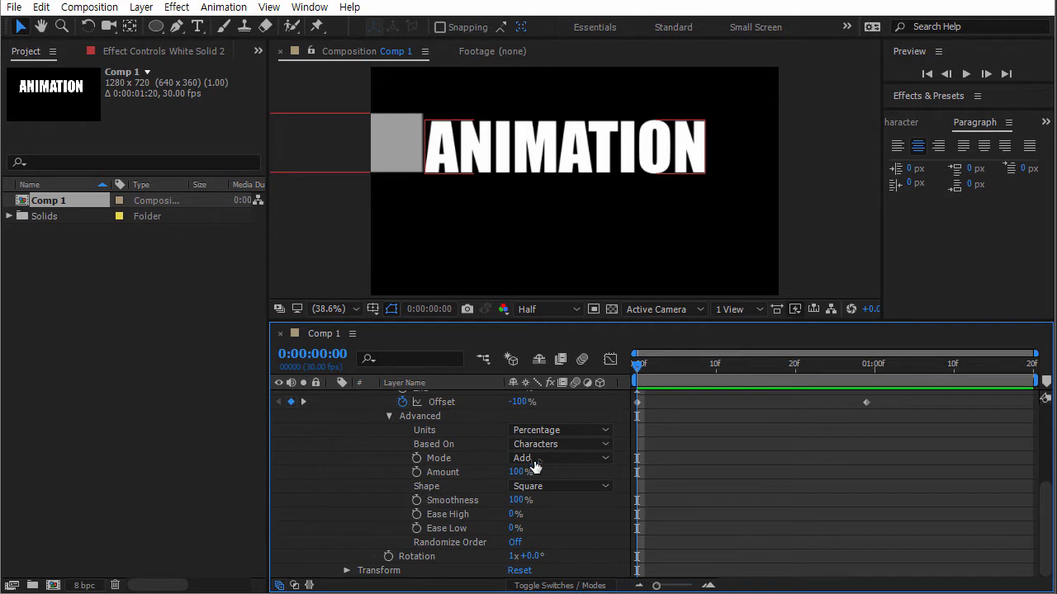
Examine the available selector Shape options and scrub the timeline to inspect the letters' rotation with the Square shape.
{"action": "left_click", "coordinate": [557, 430]}
{"action": "left_click", "coordinate": [554, 486]}
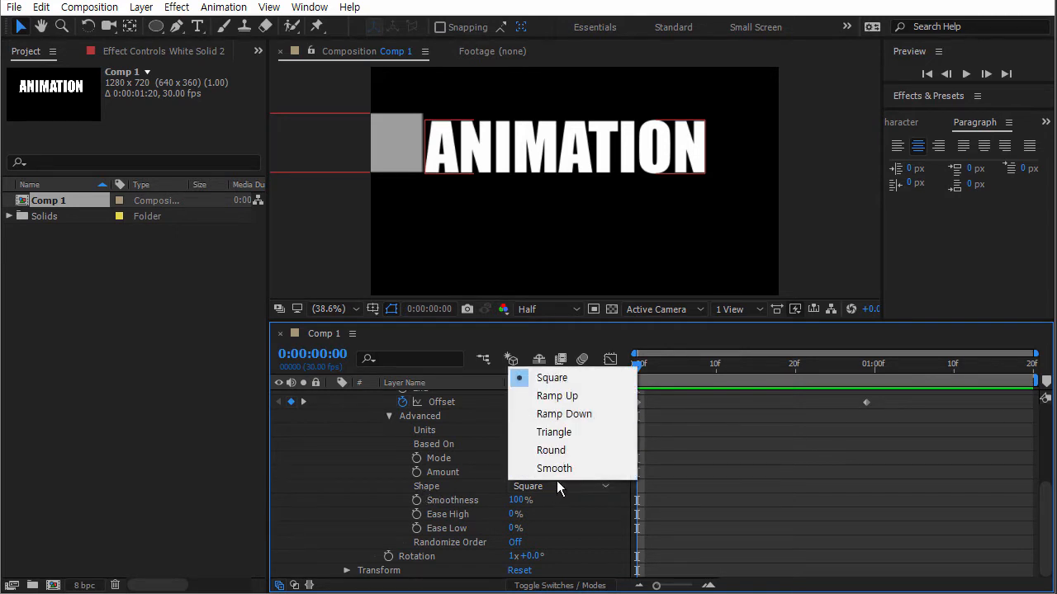
{"action": "left_click_drag", "start_coordinate": [656, 364], "coordinate": [795, 364]}
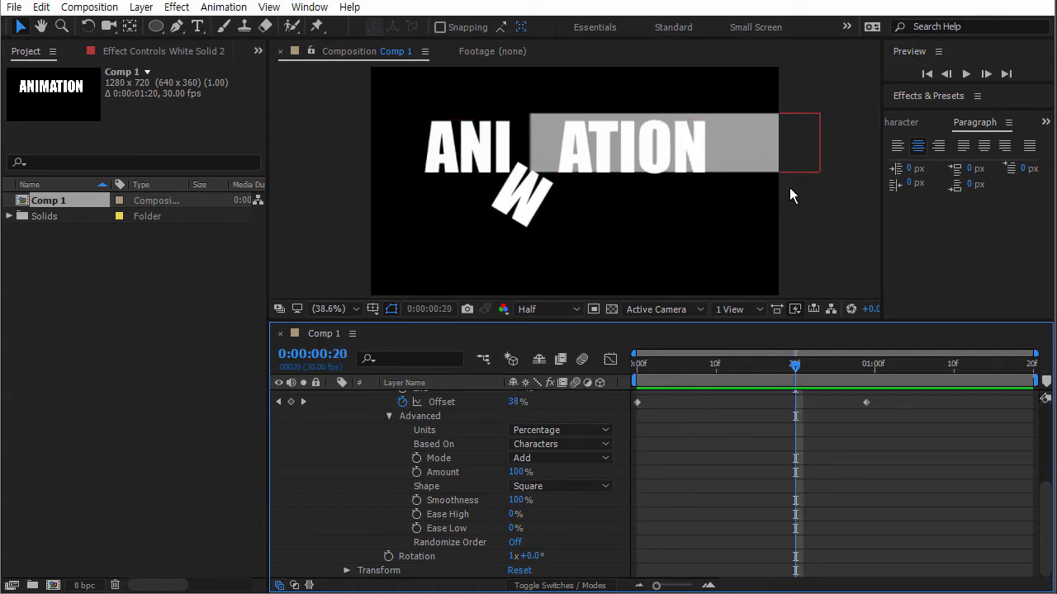
{"action": "left_click_drag", "start_coordinate": [731, 381], "coordinate": [776, 385]}
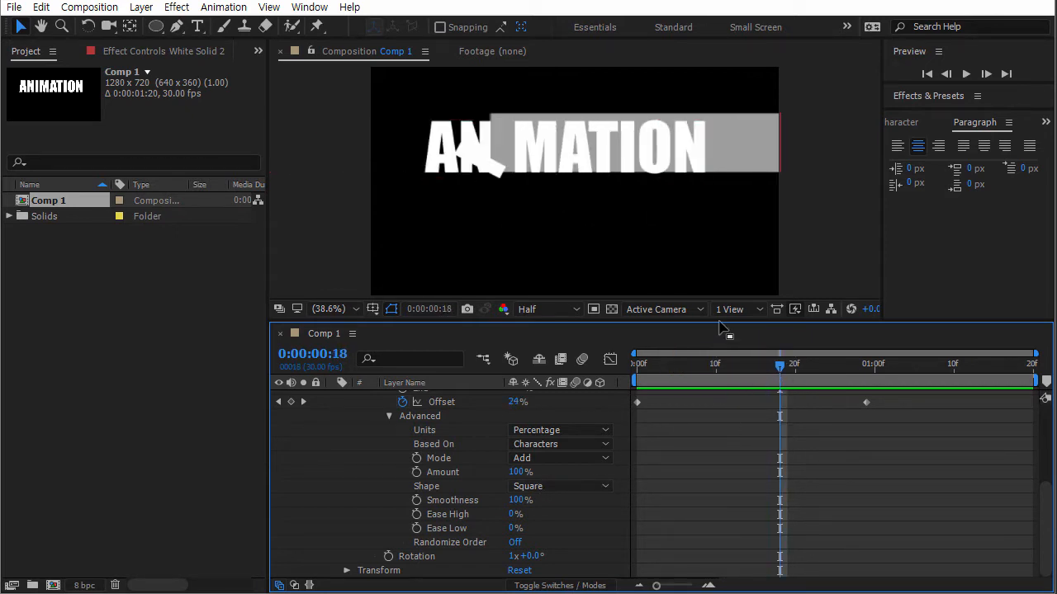
{"action": "left_click_drag", "start_coordinate": [781, 377], "coordinate": [699, 377]}
{"action": "key", "text": "Home"}
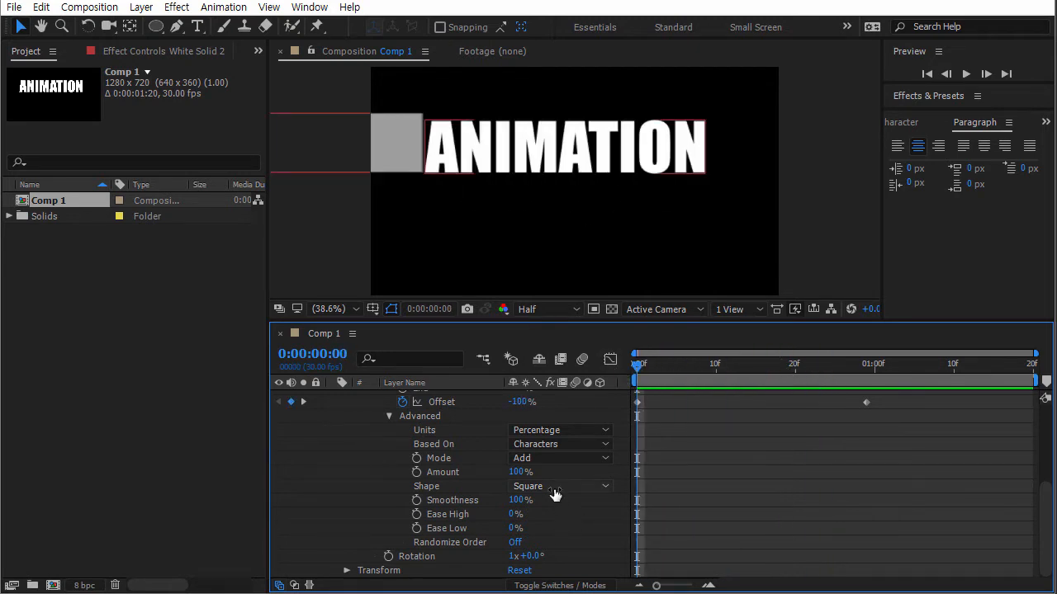
Set the Range Selector's Shape to Smooth and preview the animation from the first frame.
{"action": "left_click", "coordinate": [555, 487]}
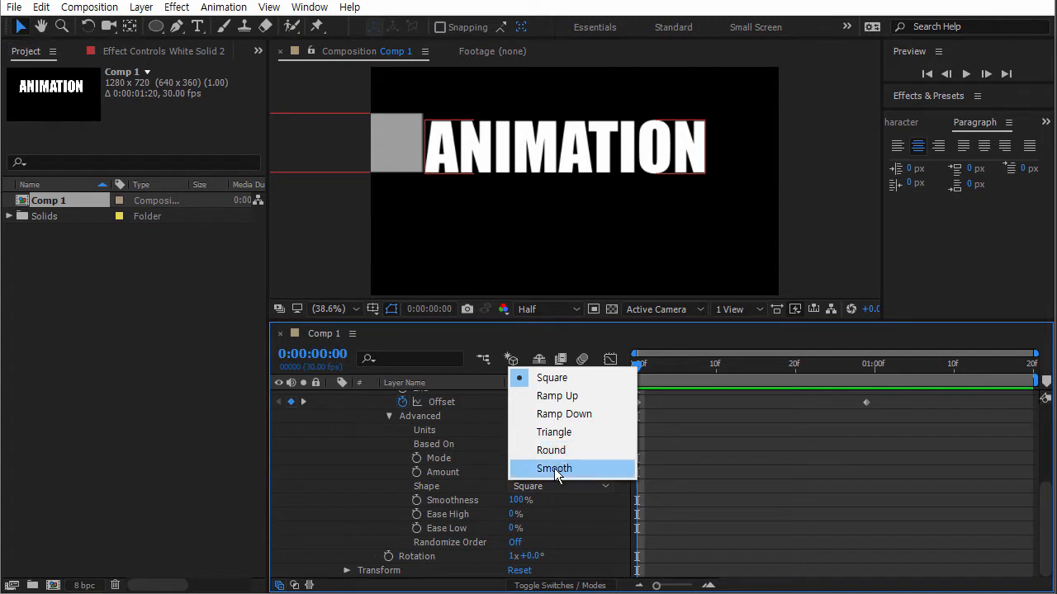
{"action": "left_click", "coordinate": [554, 468]}
{"action": "left_click_drag", "start_coordinate": [636, 373], "coordinate": [574, 356]}
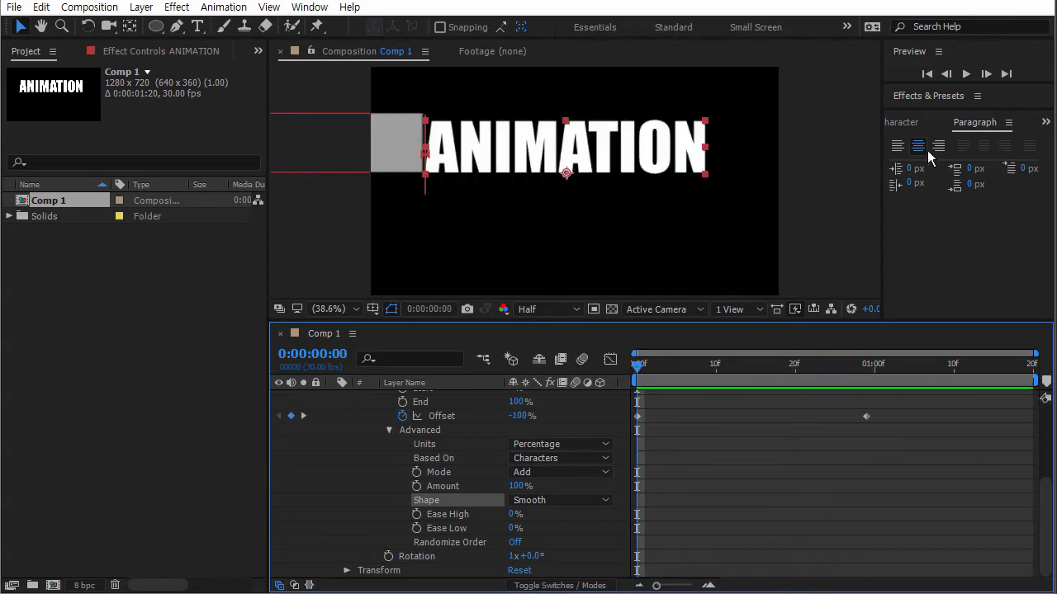
{"action": "left_click", "coordinate": [967, 74]}
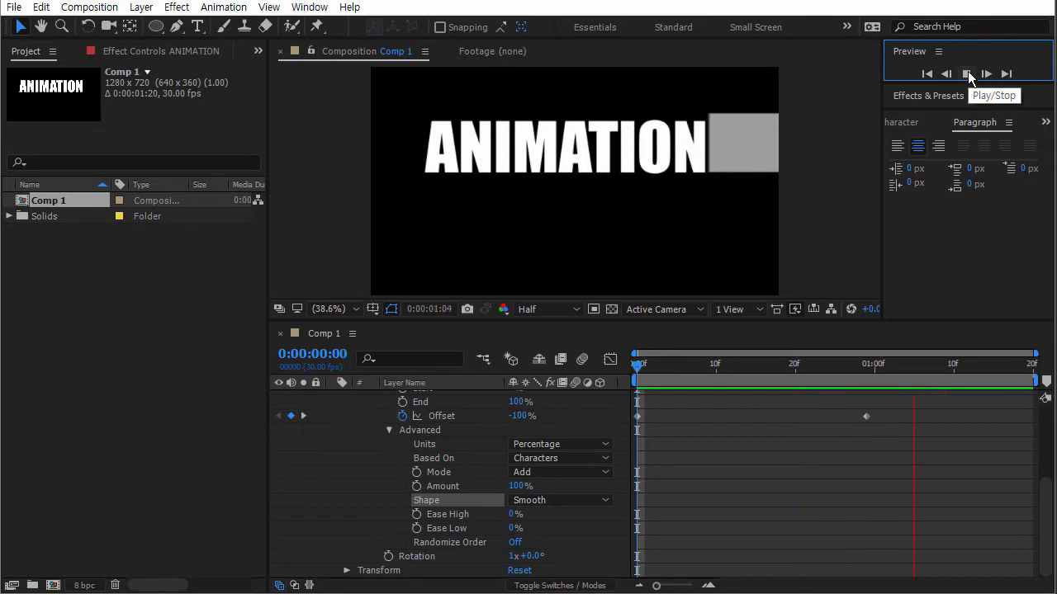
{"action": "left_click", "coordinate": [900, 366]}
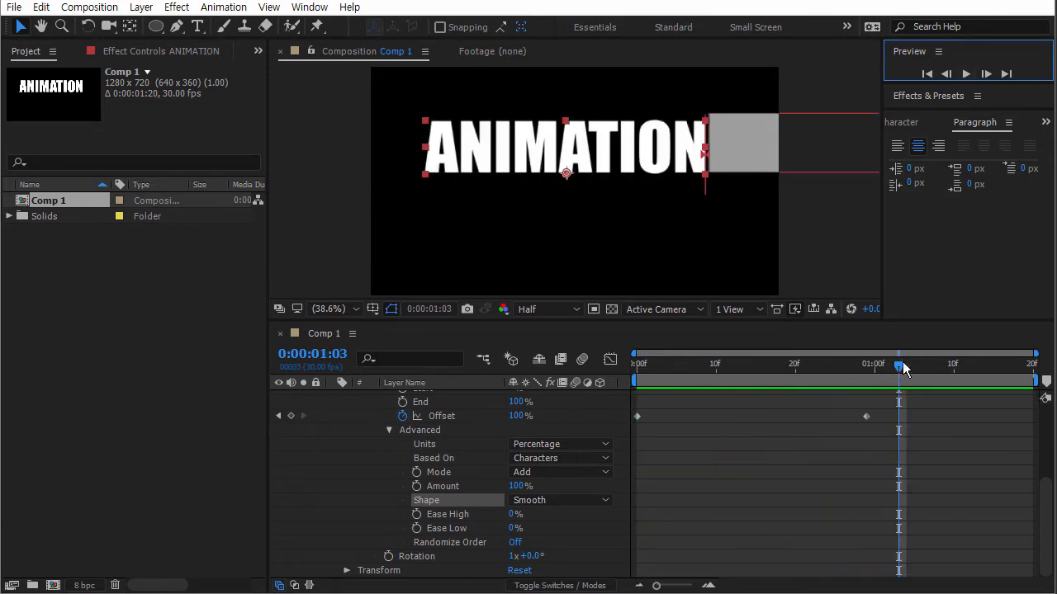
Move the ending keyframes of the text's Offset and the bar's Position to 0:00:01:20 and preview the animation.
{"action": "left_click_drag", "start_coordinate": [866, 416], "coordinate": [1033, 416]}
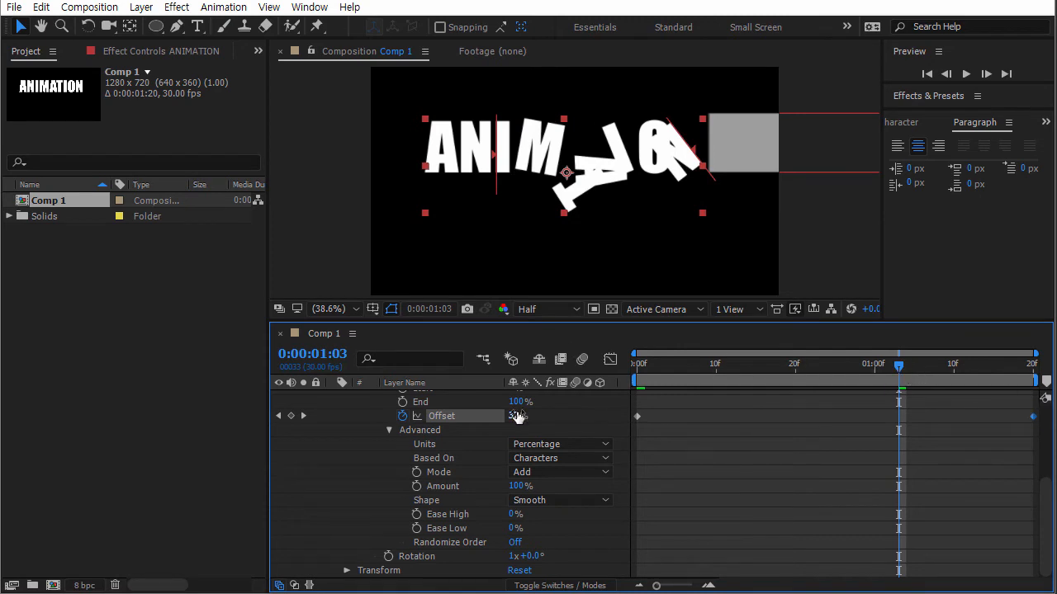
{"action": "scroll", "coordinate": [495, 421], "scroll_direction": "up", "scroll_amount": 5}
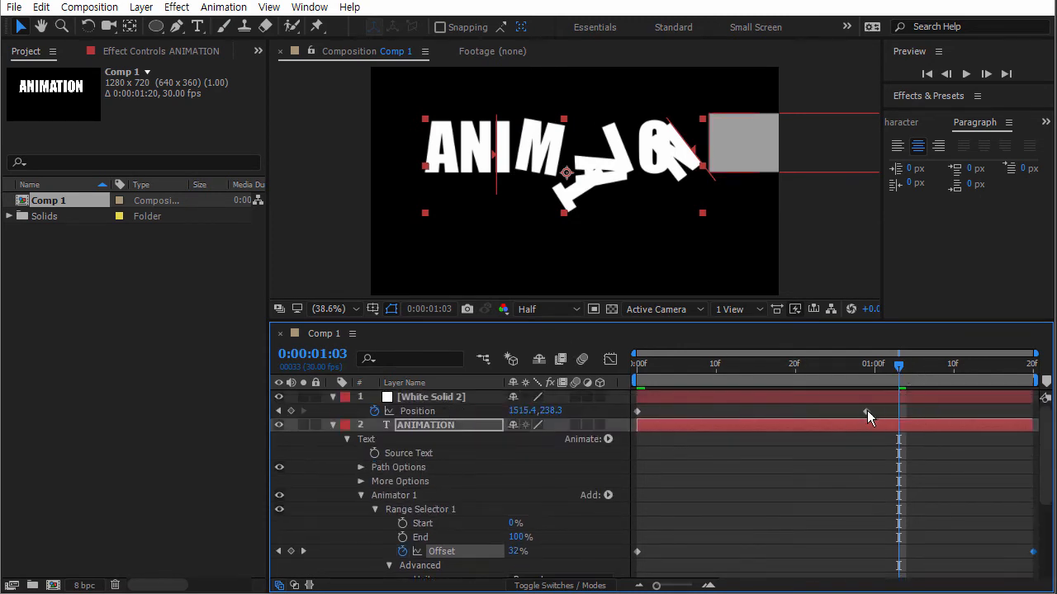
{"action": "left_click_drag", "start_coordinate": [865, 411], "coordinate": [1032, 418]}
{"action": "left_click_drag", "start_coordinate": [895, 364], "coordinate": [622, 363]}
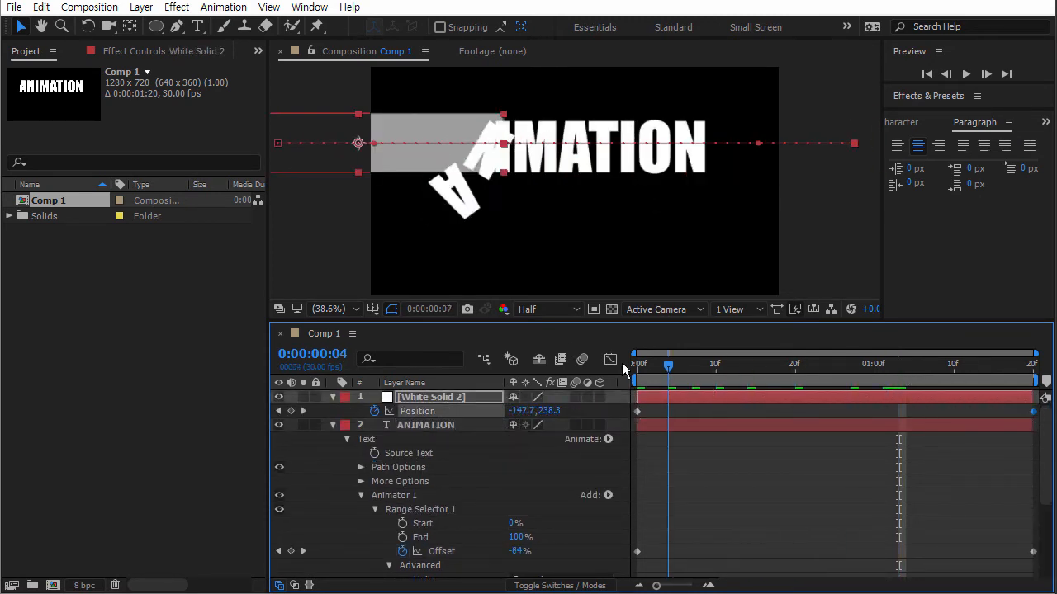
{"action": "left_click", "coordinate": [965, 74]}
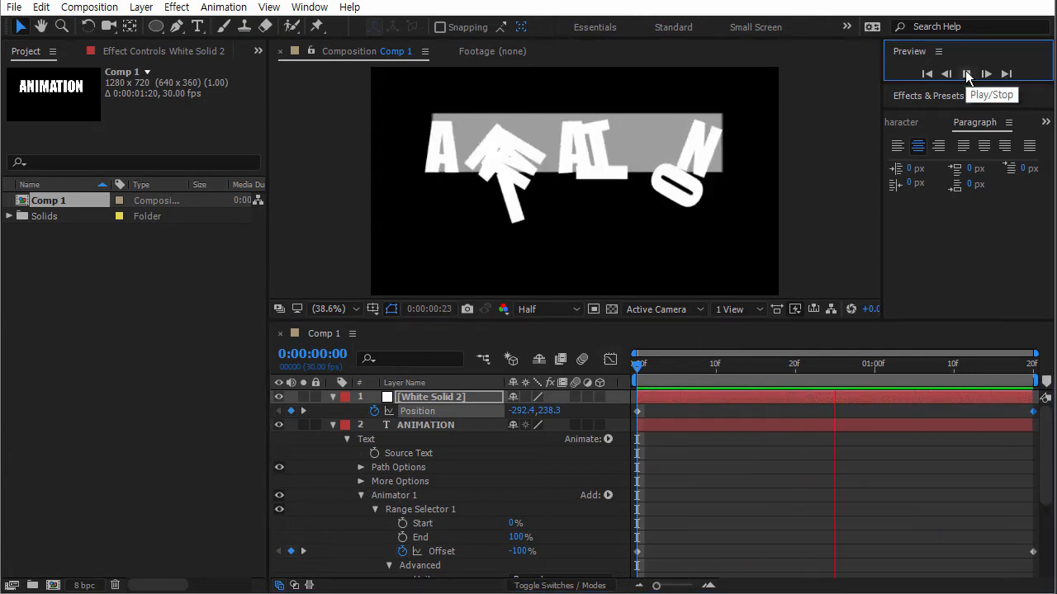
{"action": "left_click", "coordinate": [966, 74]}
Change the Range Selector's Shape to Round and preview the animation from the first frame.
{"action": "scroll", "coordinate": [495, 479], "scroll_direction": "down", "scroll_amount": 5}
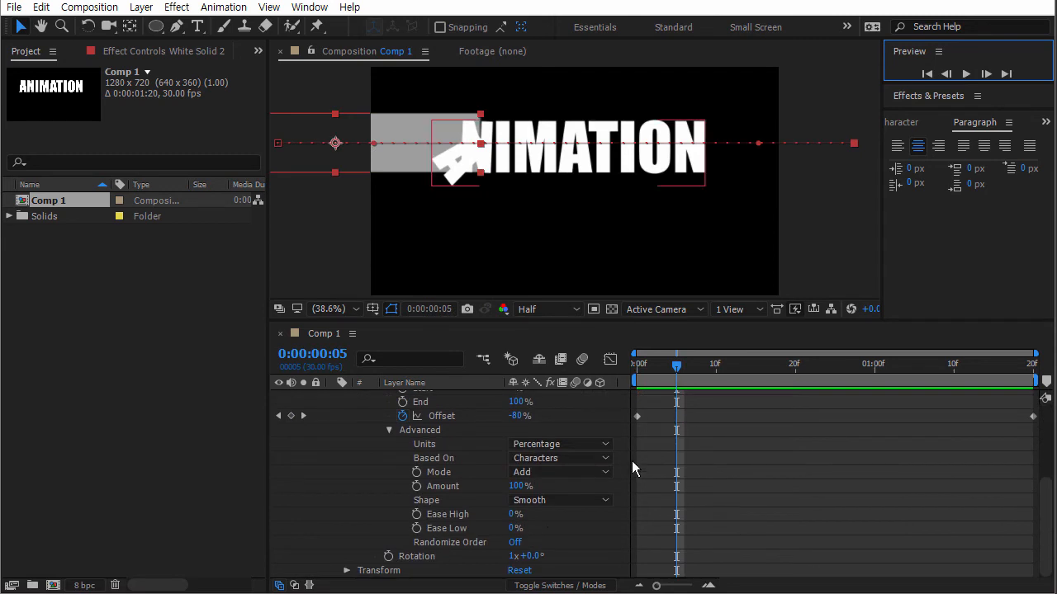
{"action": "left_click", "coordinate": [551, 500]}
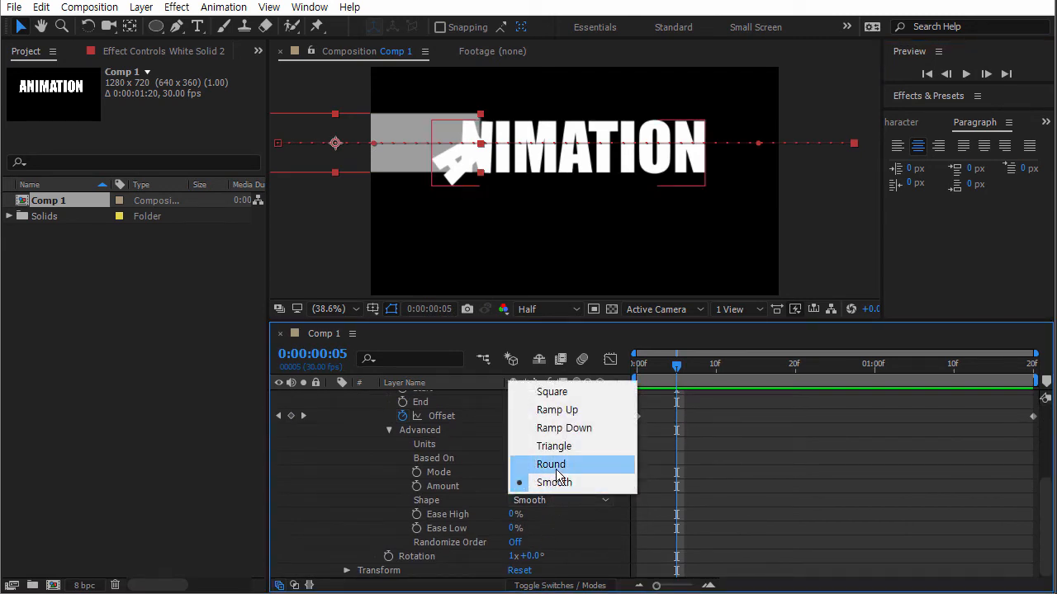
{"action": "left_click", "coordinate": [553, 466]}
{"action": "key", "text": "Home"}
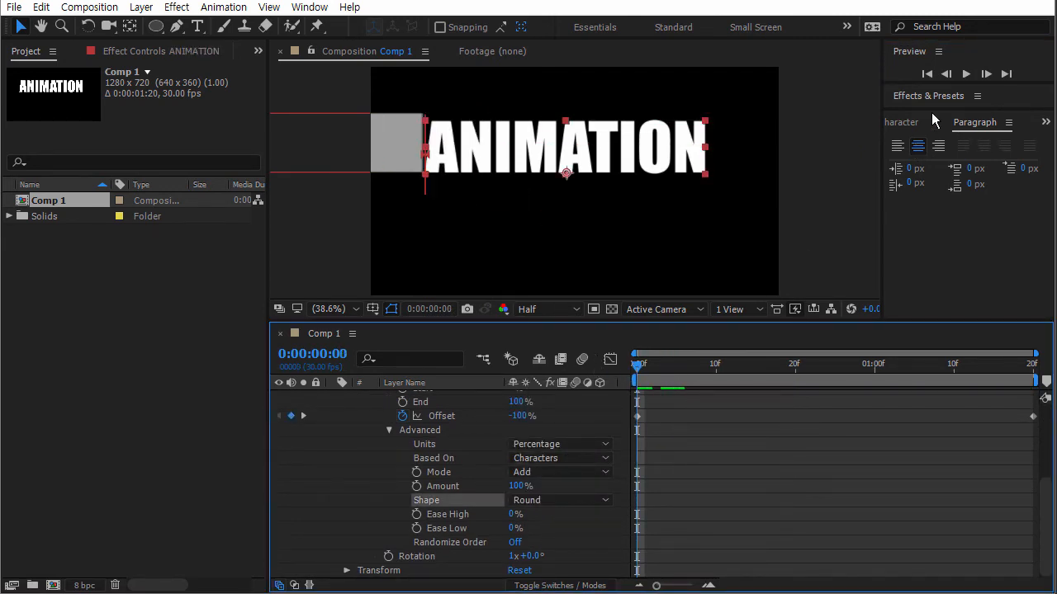
{"action": "left_click", "coordinate": [966, 74]}
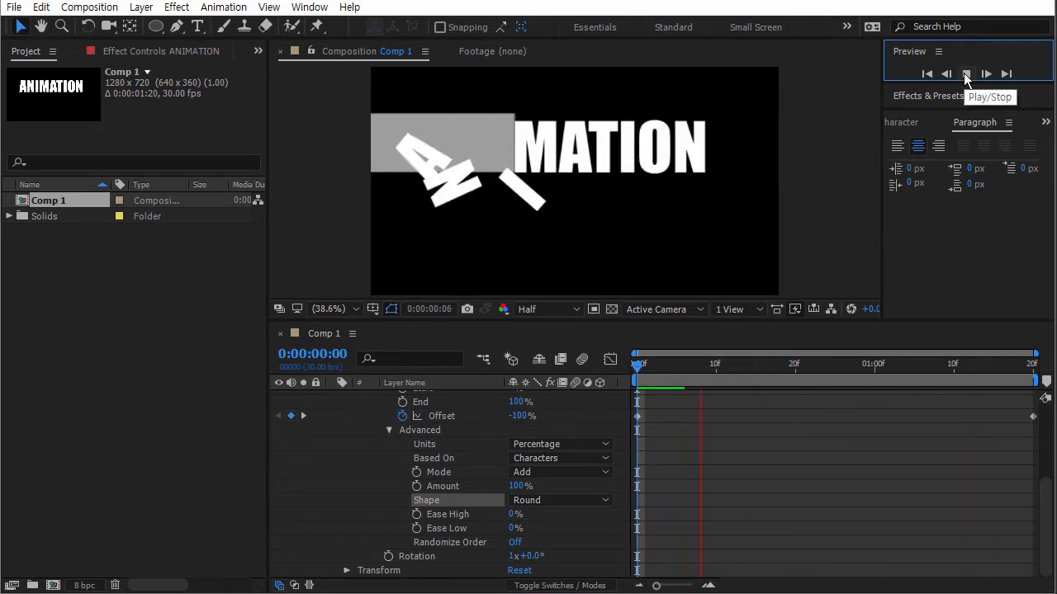
{"action": "key", "text": "space"}
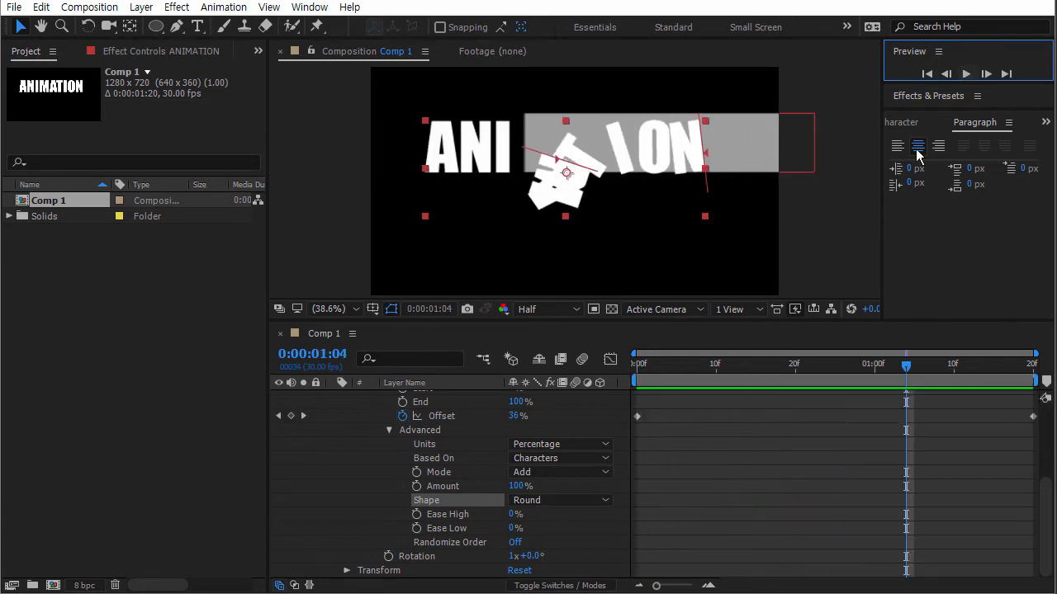
Switch the Range Selector's Shape to Triangle and preview the animation from the first frame.
{"action": "left_click", "coordinate": [555, 499]}
{"action": "left_click", "coordinate": [566, 450]}
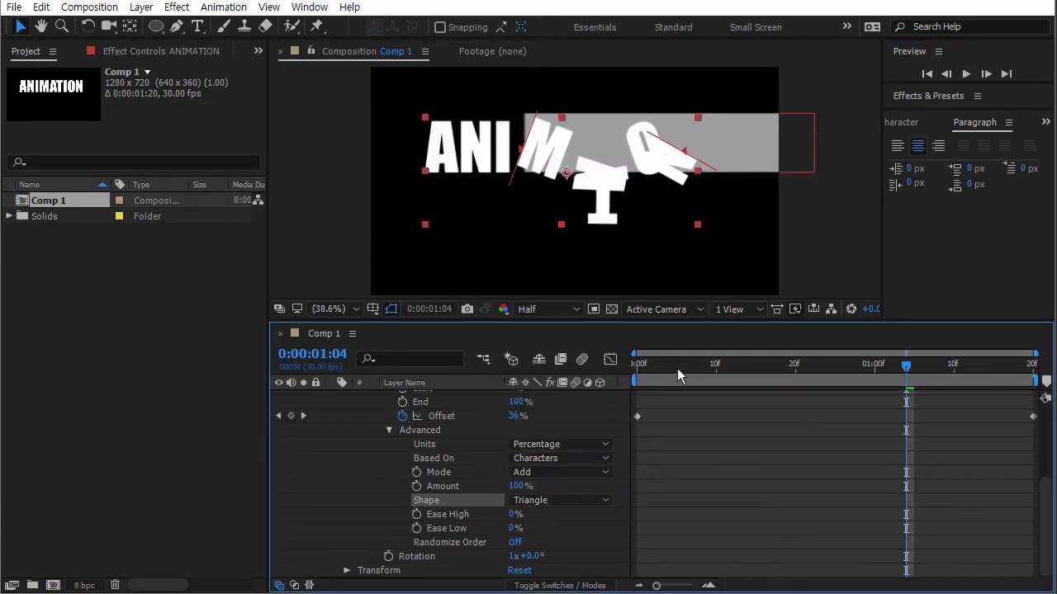
{"action": "key", "text": "Home"}
{"action": "left_click", "coordinate": [966, 73]}
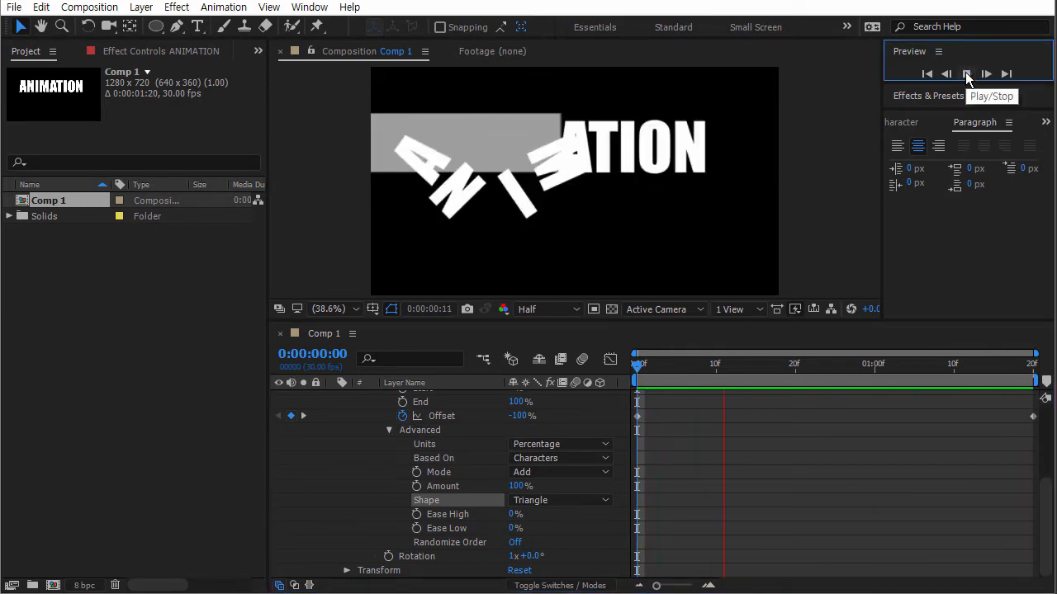
Set the Range Selector's Shape to Square and preview the animation from the first frame.
{"action": "left_click", "coordinate": [531, 501]}
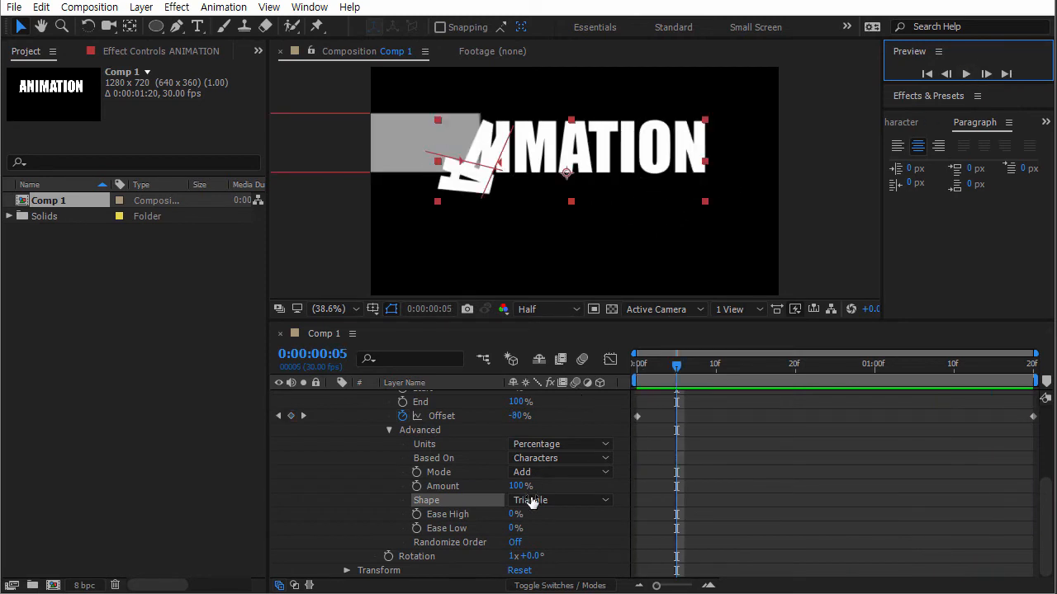
{"action": "left_click", "coordinate": [545, 501]}
{"action": "left_click", "coordinate": [565, 397]}
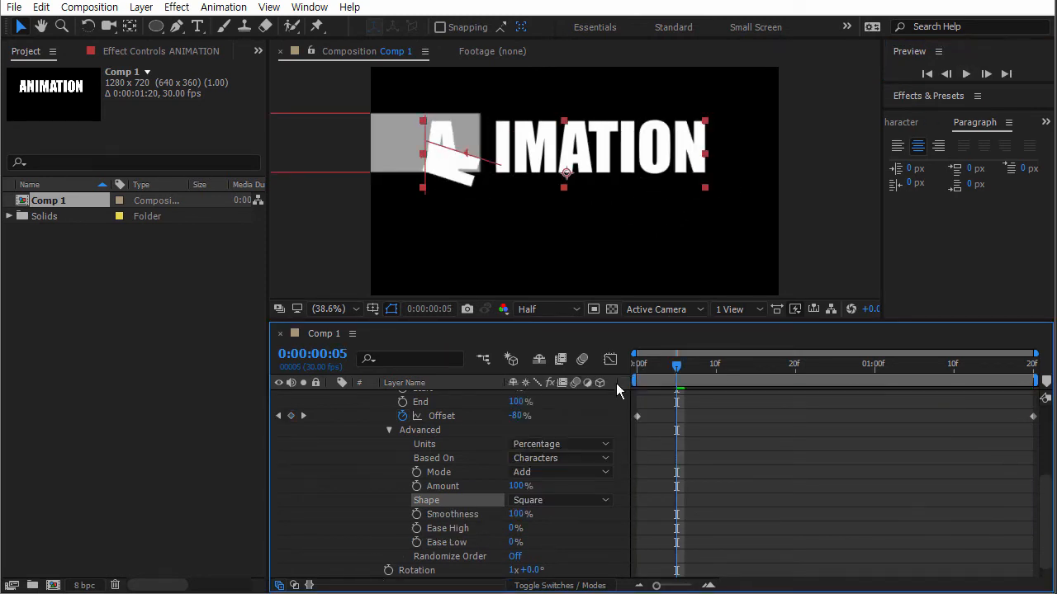
{"action": "left_click_drag", "start_coordinate": [667, 369], "coordinate": [637, 355]}
{"action": "left_click", "coordinate": [965, 74]}
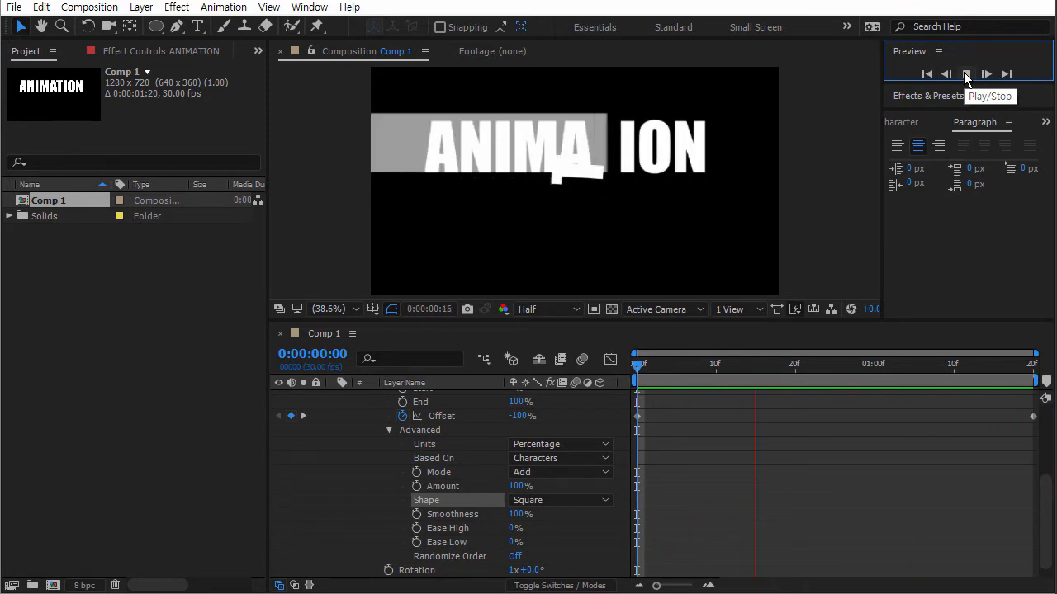
{"action": "left_click", "coordinate": [696, 391]}
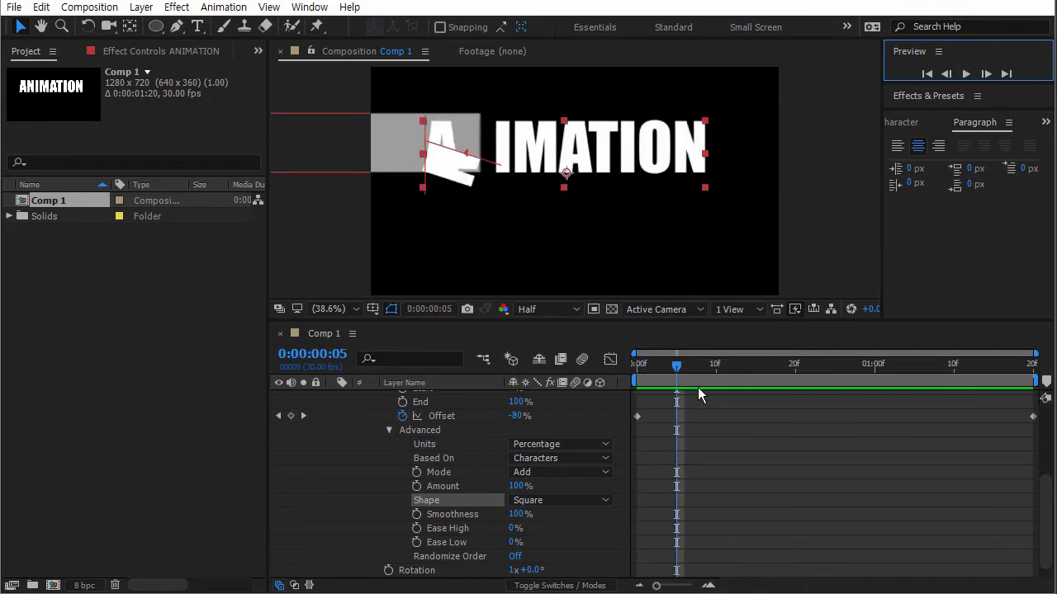
Switch the Range Selector's Shape to Ramp Up at the first frame and preview the animation.
{"action": "key", "text": "Home"}
{"action": "left_click", "coordinate": [551, 505]}
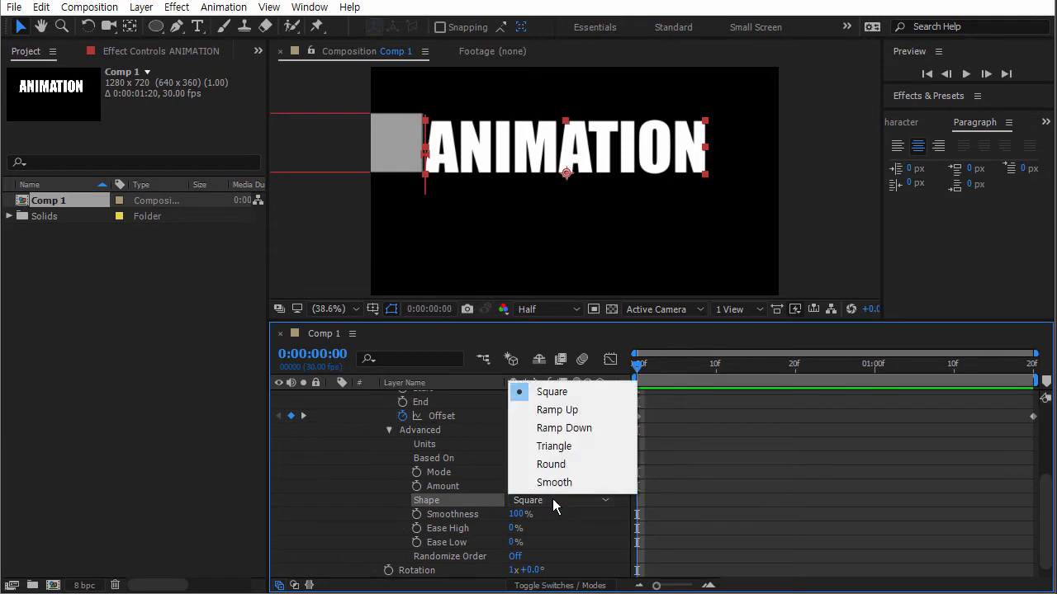
{"action": "left_click", "coordinate": [581, 415]}
{"action": "left_click", "coordinate": [966, 74]}
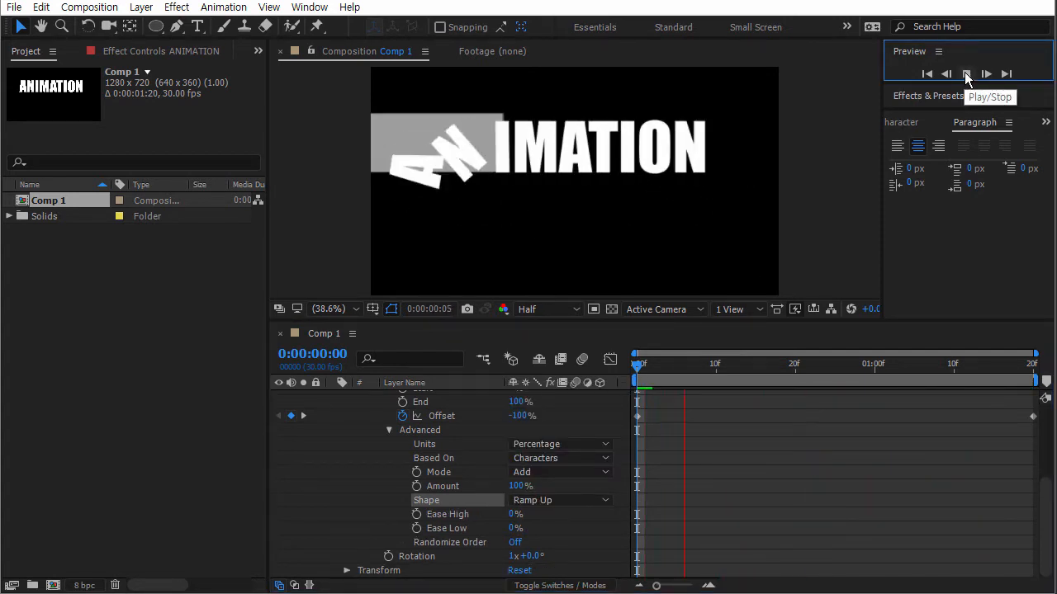
{"action": "left_click", "coordinate": [965, 73]}
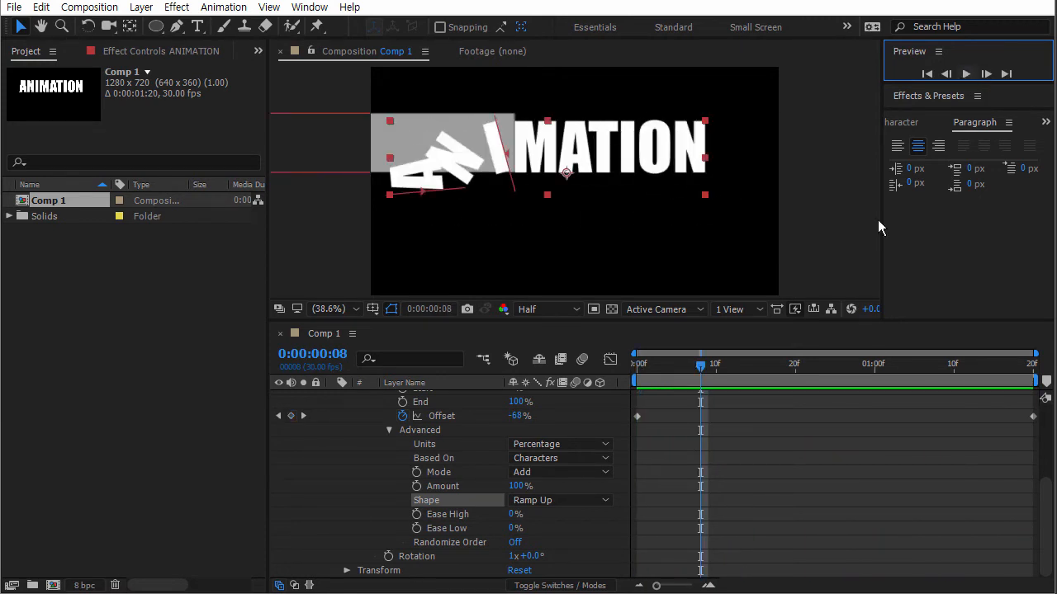
Return to the first frame, change the Range Selector's Shape to Ramp Down and preview the animation.
{"action": "left_click_drag", "start_coordinate": [693, 365], "coordinate": [636, 368]}
{"action": "left_click", "coordinate": [545, 500]}
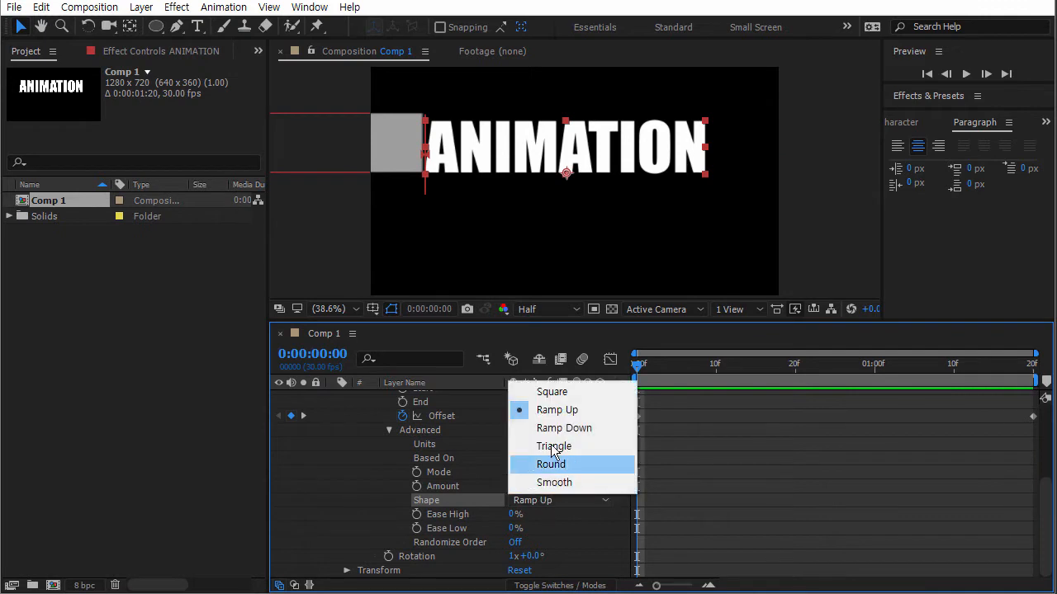
{"action": "left_click", "coordinate": [556, 428]}
{"action": "left_click", "coordinate": [965, 74]}
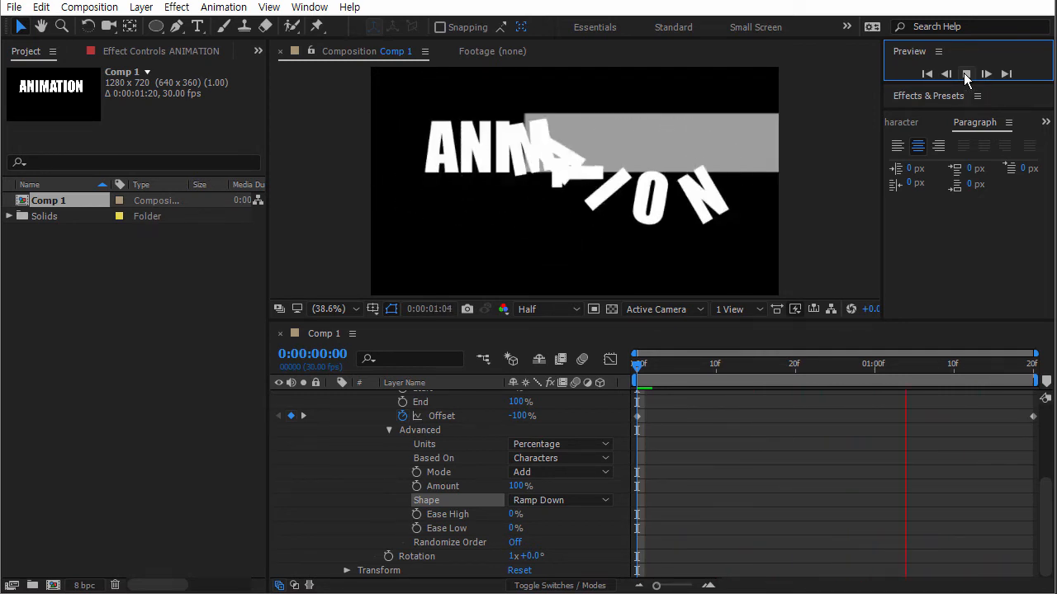
{"action": "left_click", "coordinate": [965, 75]}
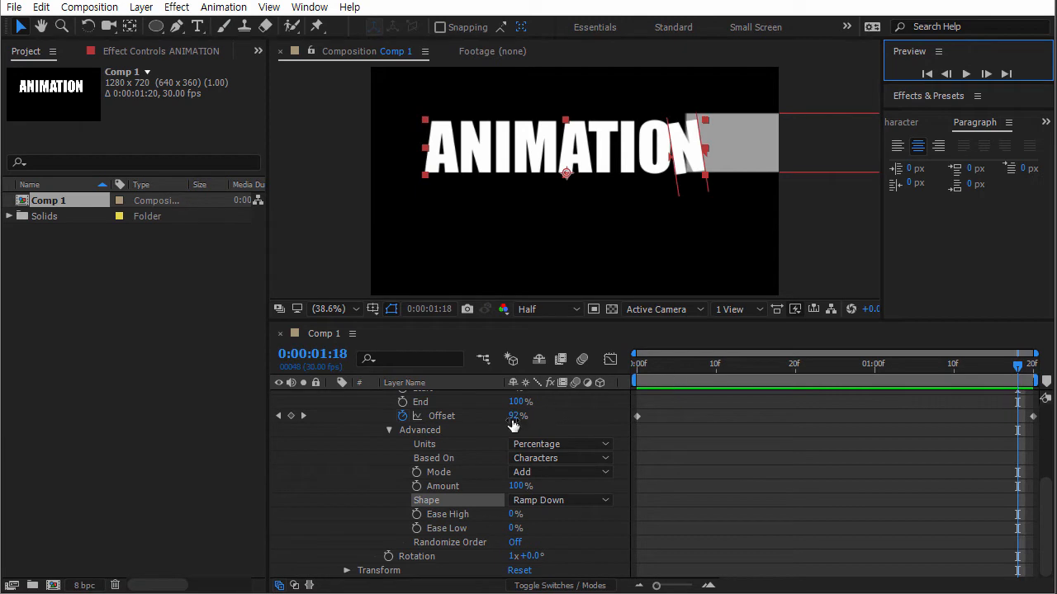
Show only the ANIMATION layer's keyframed properties and expand Range Selector 1 with its Advanced settings.
{"action": "left_click", "coordinate": [389, 430]}
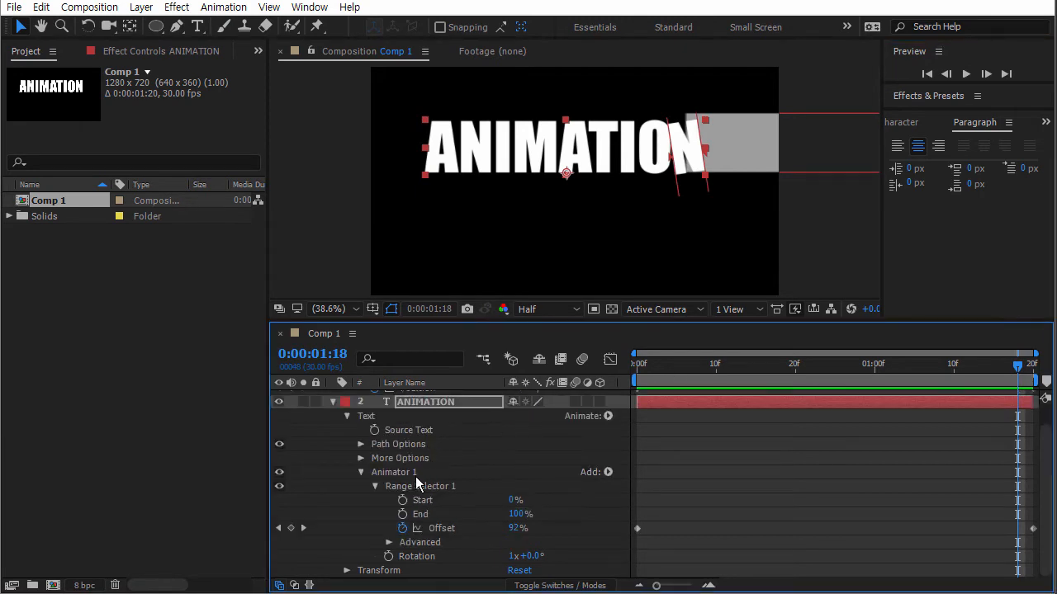
{"action": "left_click", "coordinate": [391, 543]}
{"action": "scroll", "coordinate": [471, 451], "scroll_direction": "up", "scroll_amount": 5}
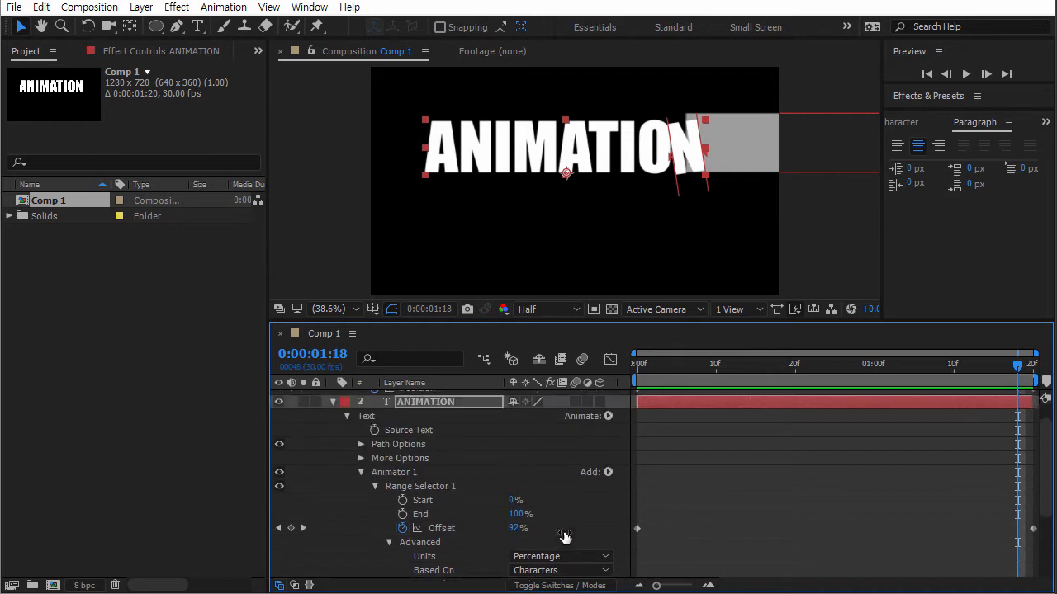
{"action": "left_click", "coordinate": [437, 426]}
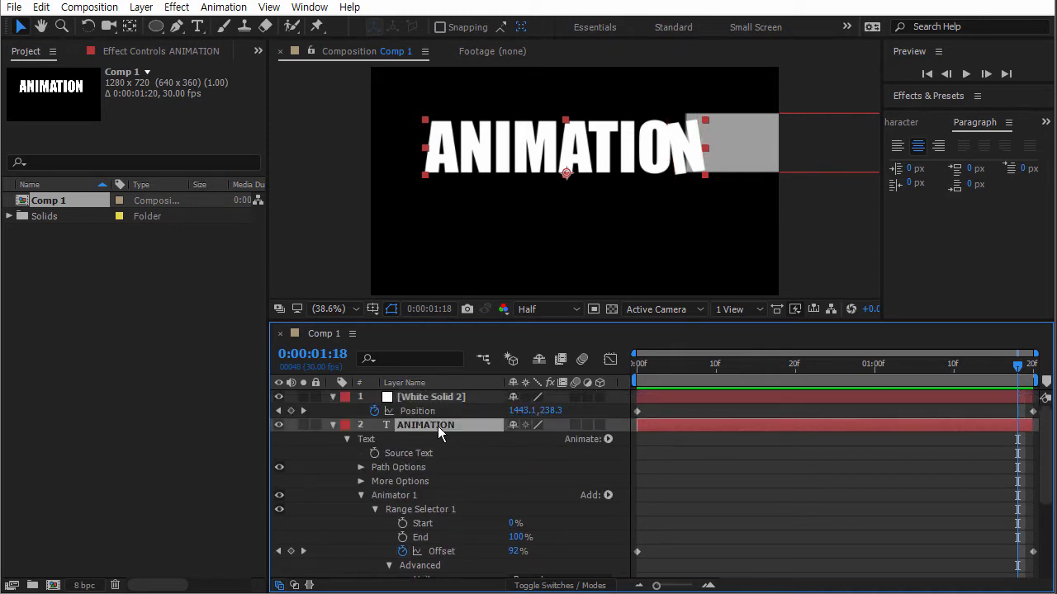
{"action": "key", "text": "u"}
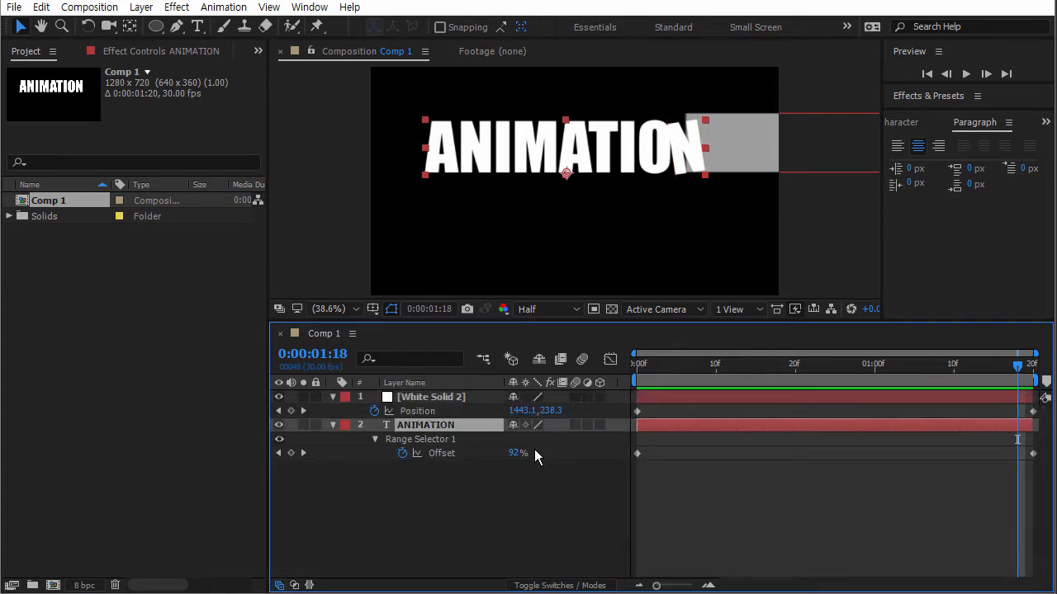
{"action": "left_click", "coordinate": [375, 439]}
{"action": "left_click", "coordinate": [375, 439]}
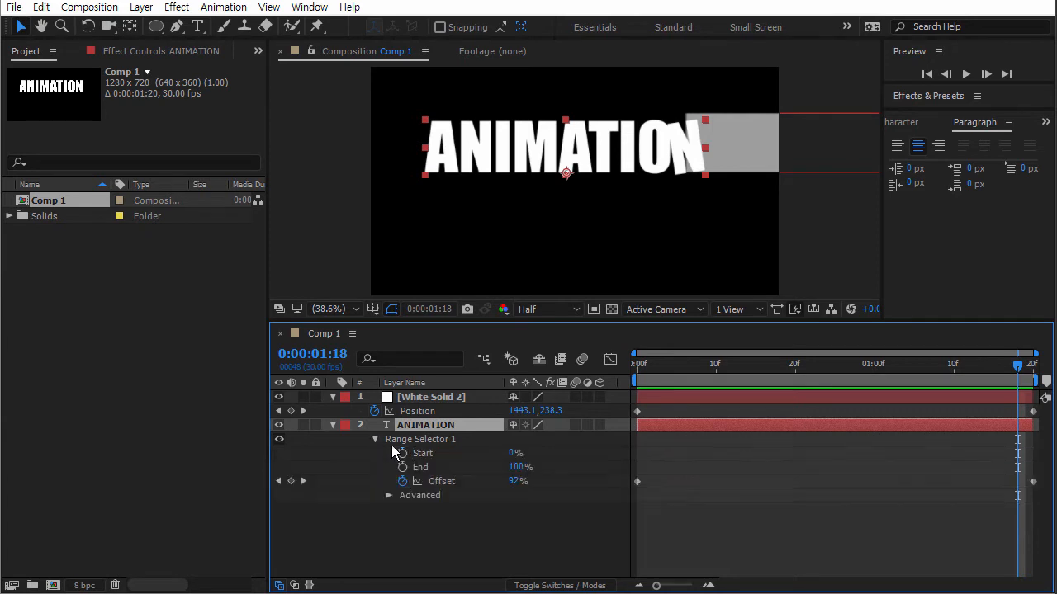
{"action": "left_click", "coordinate": [388, 495]}
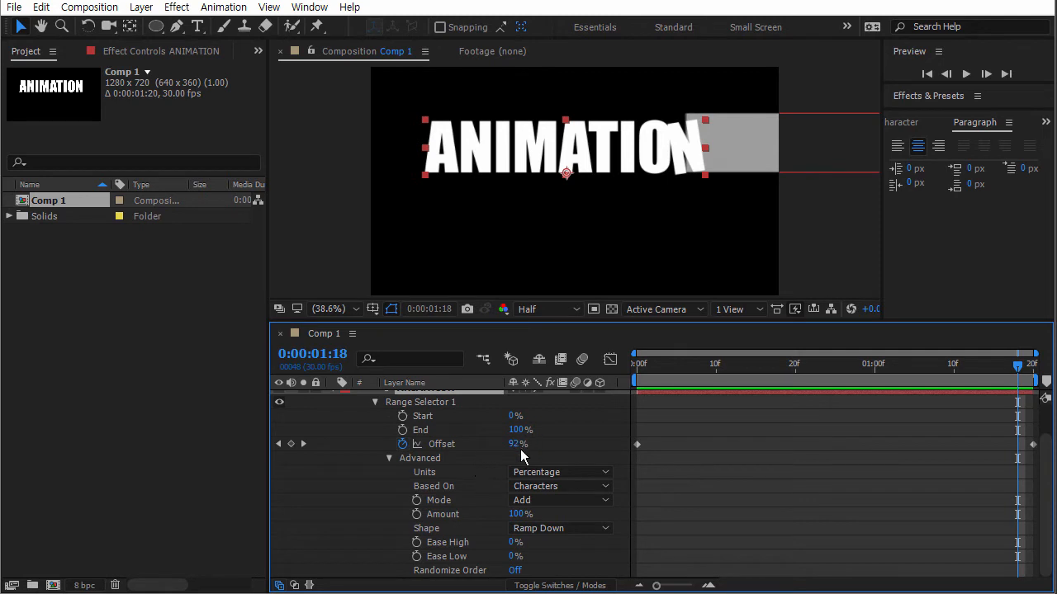
Set the Range Selector's Shape to Square and view the text at 0:00:00:06.
{"action": "left_click", "coordinate": [554, 529]}
{"action": "key", "text": "Escape"}
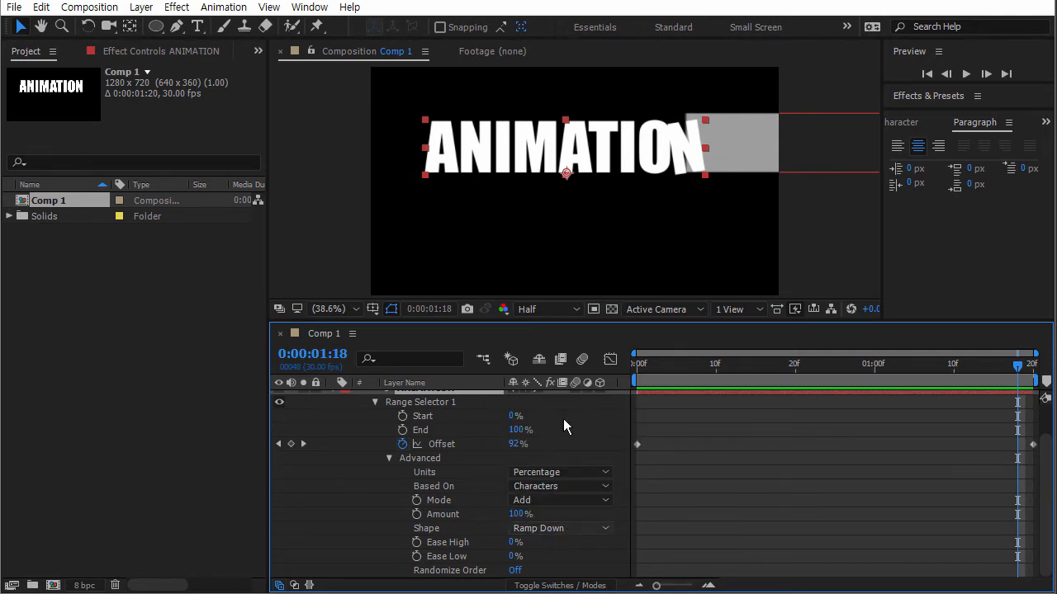
{"action": "left_click_drag", "start_coordinate": [657, 368], "coordinate": [684, 368]}
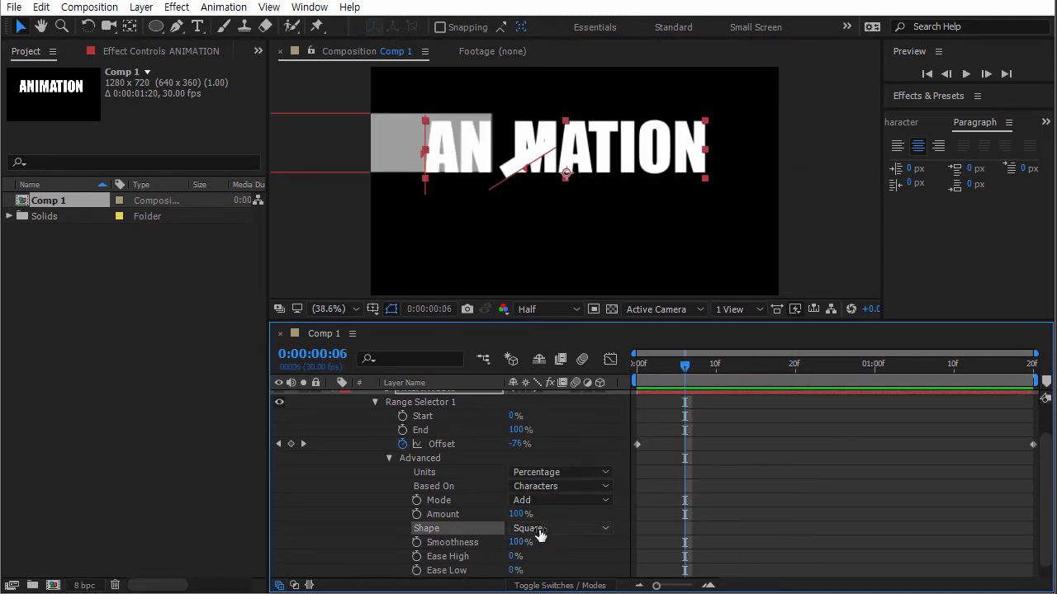
{"action": "left_click", "coordinate": [539, 529]}
{"action": "left_click", "coordinate": [532, 507]}
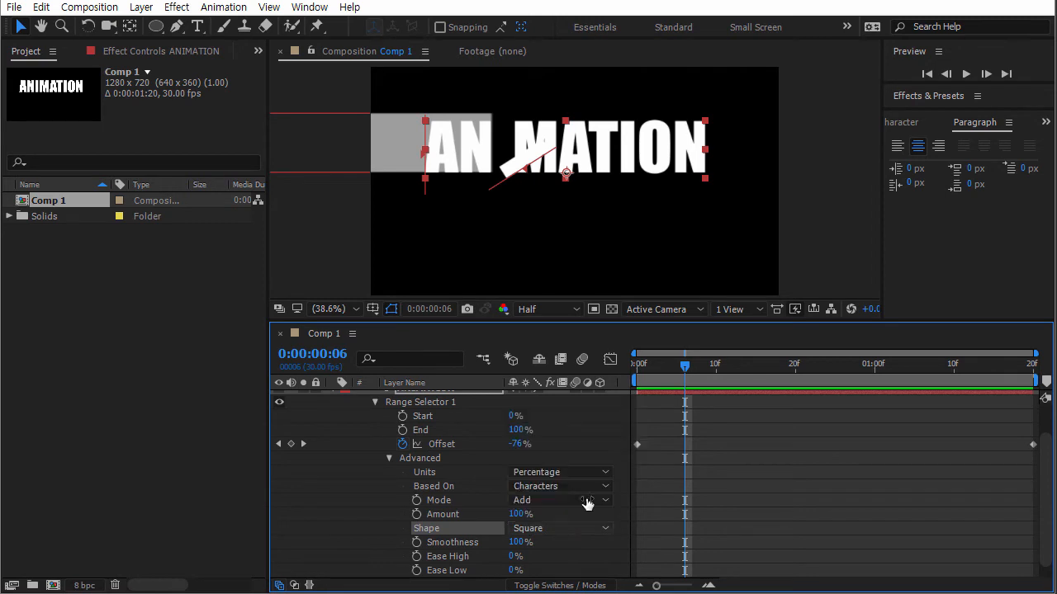
Try the Triangle shape at 0:00:00:06 and the Ramp Up shape at 0:00:00:02 on the Range Selector.
{"action": "left_click", "coordinate": [542, 529]}
{"action": "left_click", "coordinate": [537, 474]}
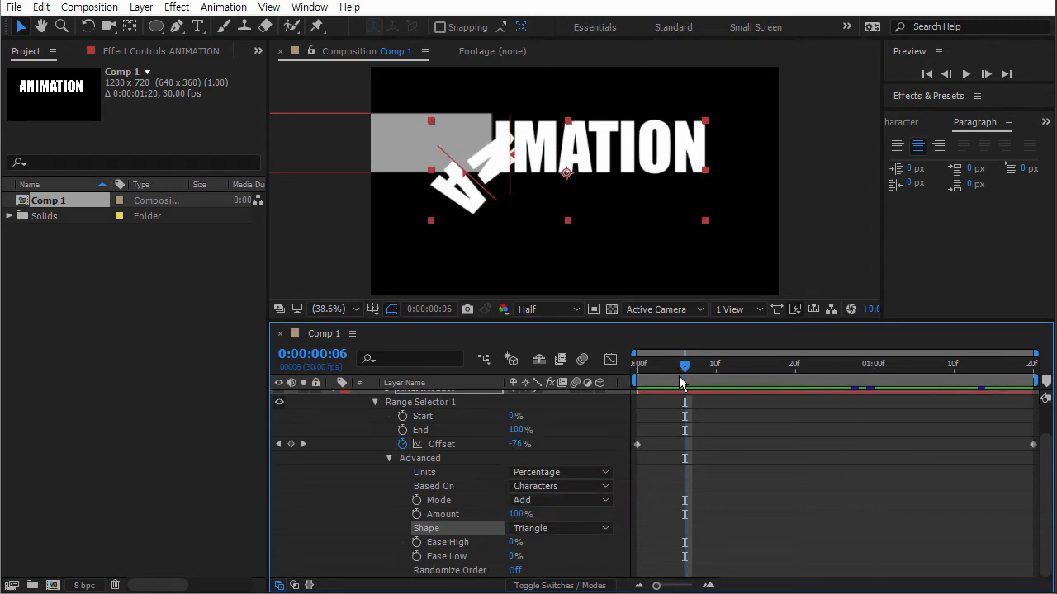
{"action": "left_click_drag", "start_coordinate": [680, 381], "coordinate": [652, 364]}
{"action": "left_click", "coordinate": [535, 530]}
{"action": "left_click", "coordinate": [581, 438]}
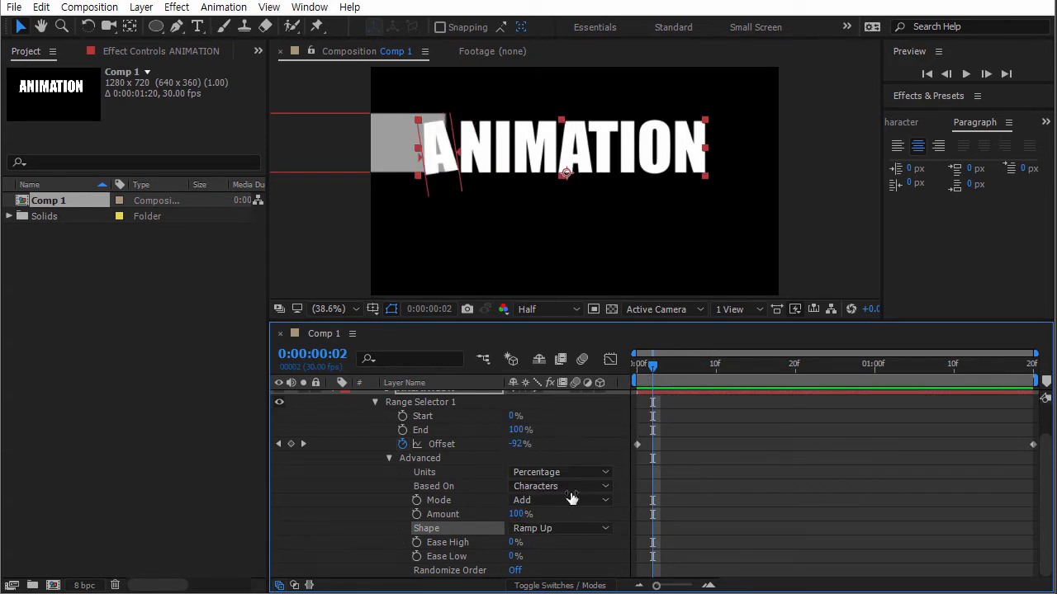
Set the Range Selector's Shape to Ramp Down and return to the first frame.
{"action": "left_click", "coordinate": [547, 530]}
{"action": "left_click", "coordinate": [563, 457]}
{"action": "key", "text": "Page_Down"}
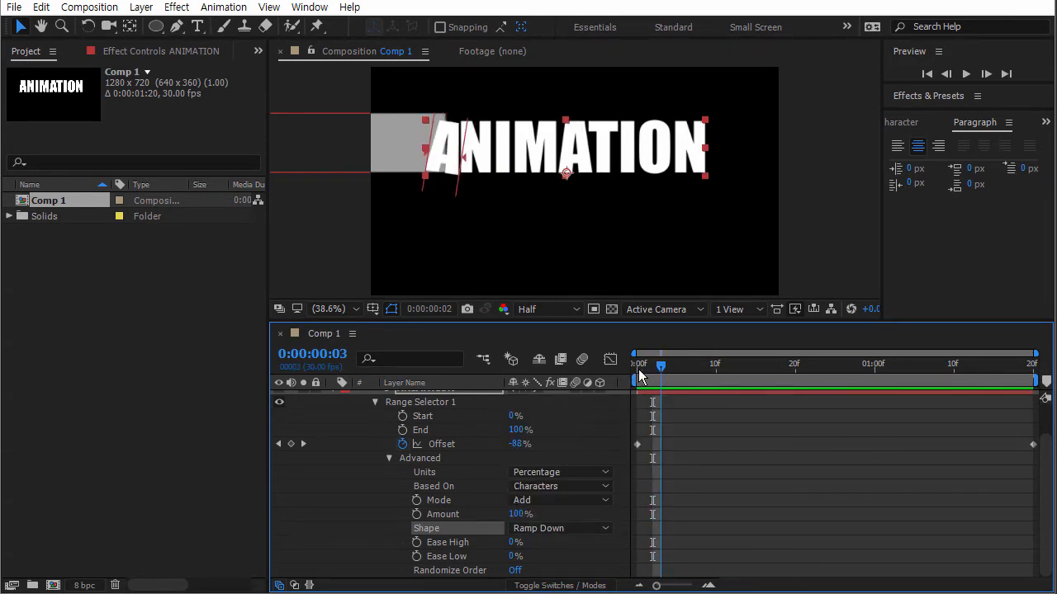
{"action": "left_click_drag", "start_coordinate": [639, 376], "coordinate": [614, 360]}
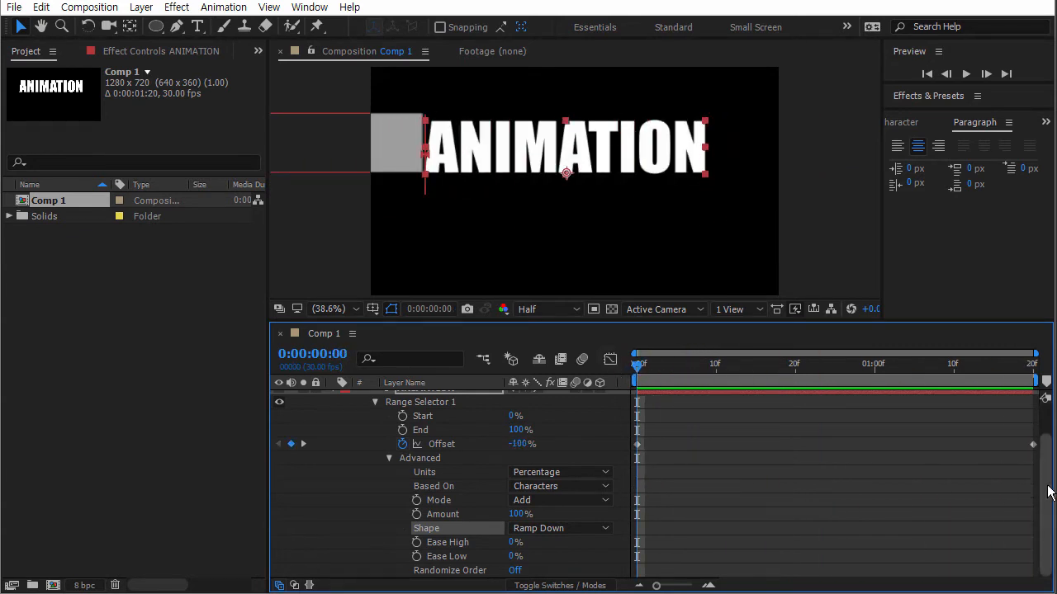
Collapse the Advanced settings and Range Selector 1, and select the ANIMATION text layer.
{"action": "scroll", "coordinate": [552, 423], "scroll_direction": "up", "scroll_amount": 2}
{"action": "left_click", "coordinate": [389, 497]}
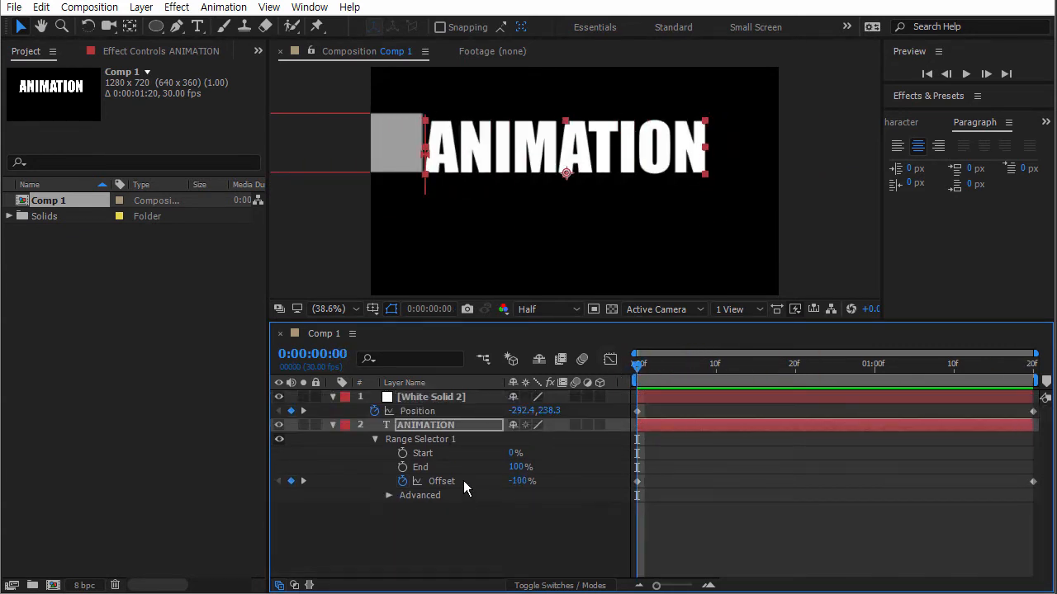
{"action": "left_click", "coordinate": [472, 519]}
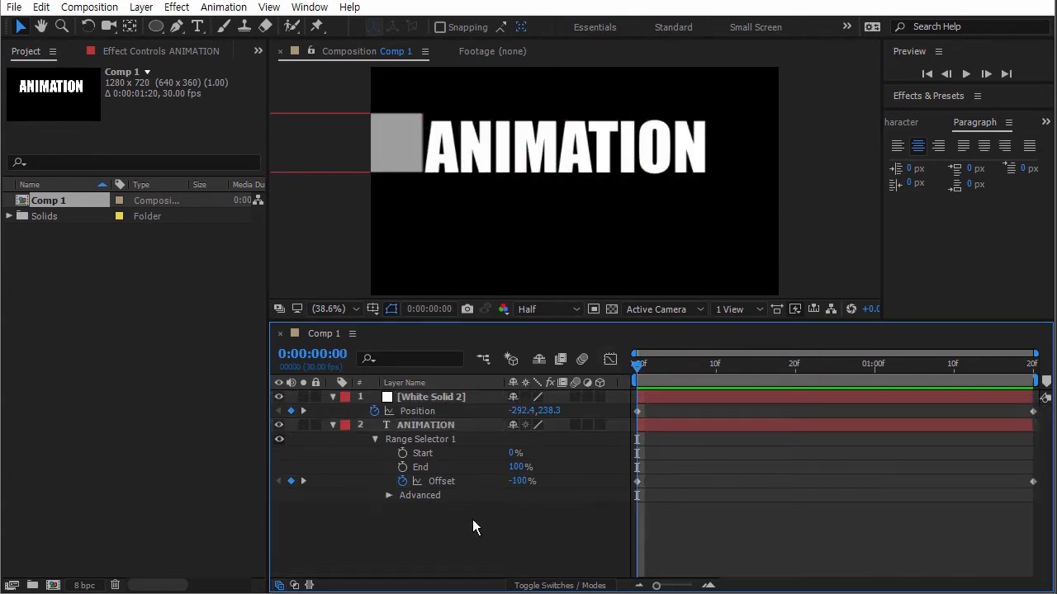
{"action": "left_click", "coordinate": [376, 439]}
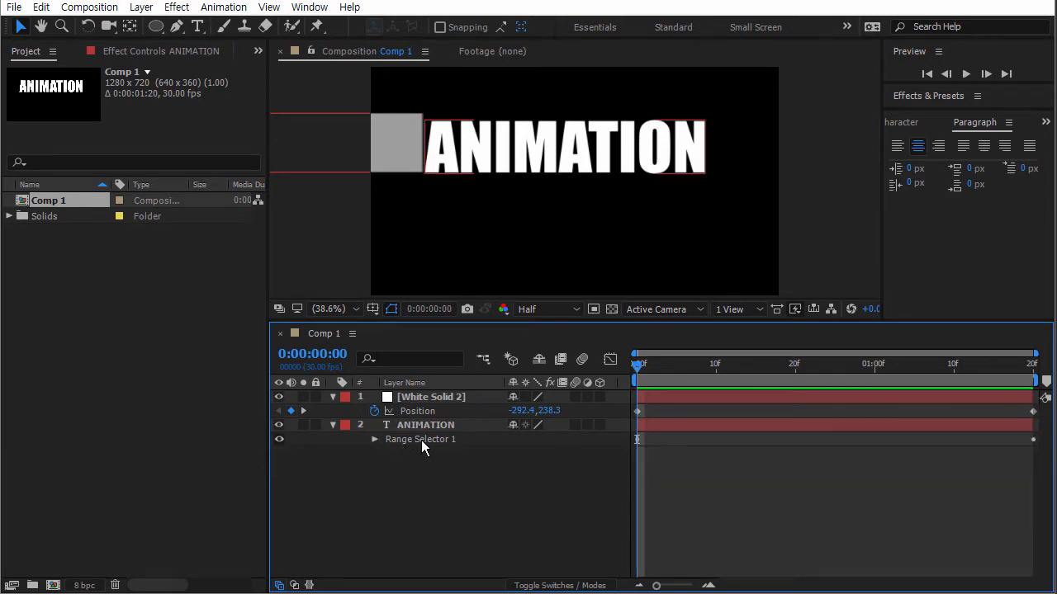
{"action": "left_click", "coordinate": [374, 440]}
{"action": "left_click", "coordinate": [390, 495]}
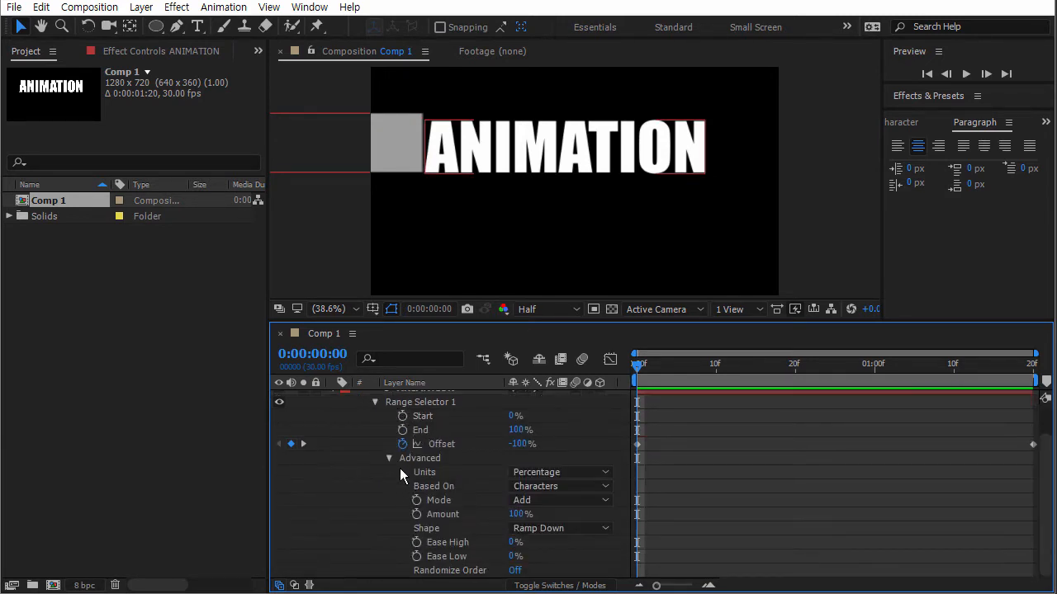
{"action": "left_click", "coordinate": [391, 457]}
{"action": "left_click", "coordinate": [375, 440]}
{"action": "left_click", "coordinate": [419, 426]}
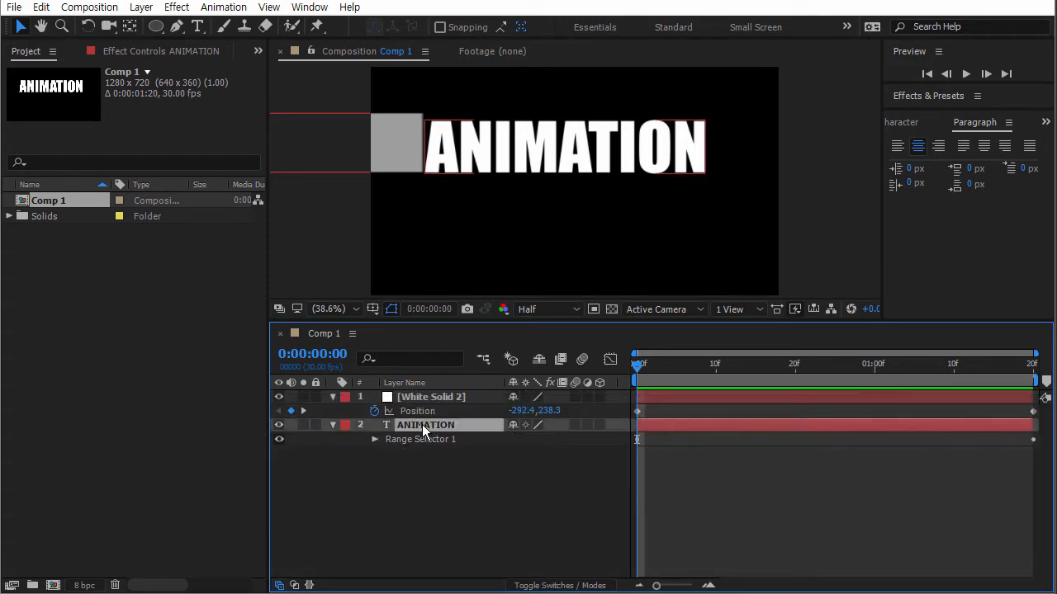
Reveal the ANIMATION layer's full text properties and move the Range Selector's ending Offset keyframe to 0:00:01:19.
{"action": "left_click", "coordinate": [332, 424]}
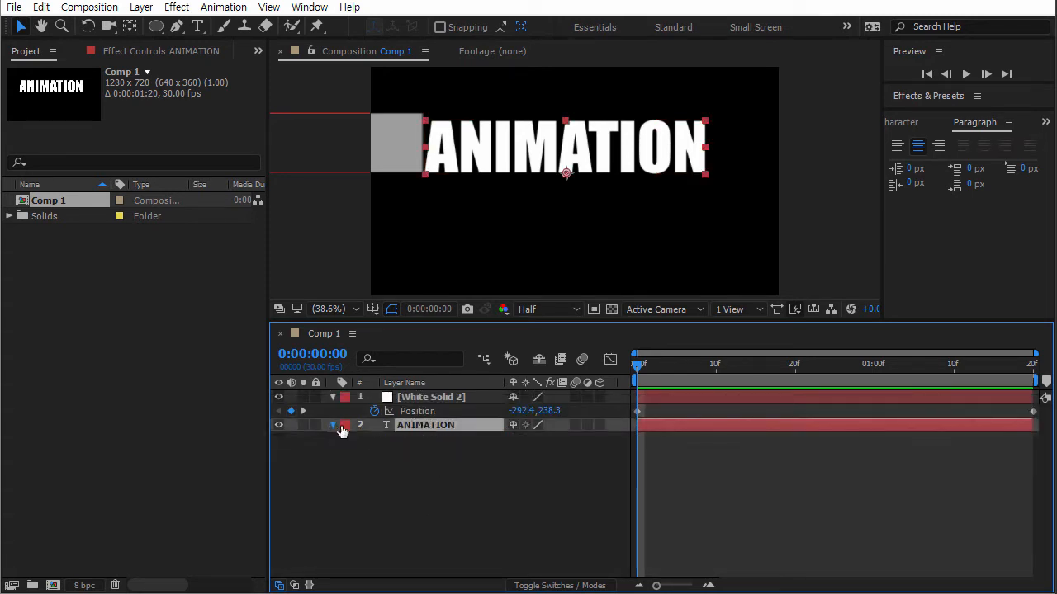
{"action": "left_click", "coordinate": [332, 424]}
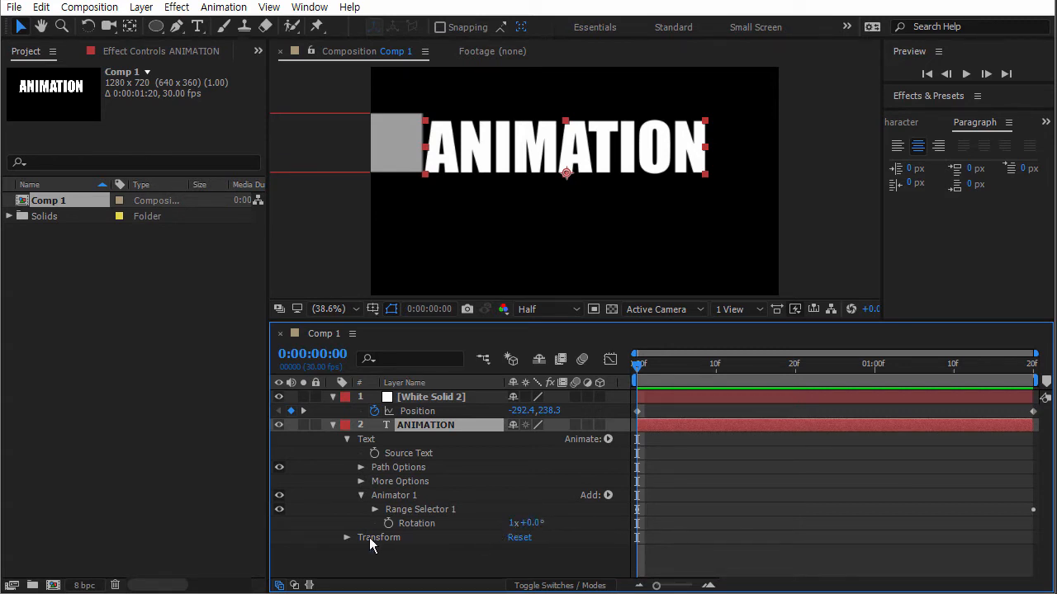
{"action": "left_click", "coordinate": [375, 509]}
{"action": "scroll", "coordinate": [498, 530], "scroll_direction": "down", "scroll_amount": 1}
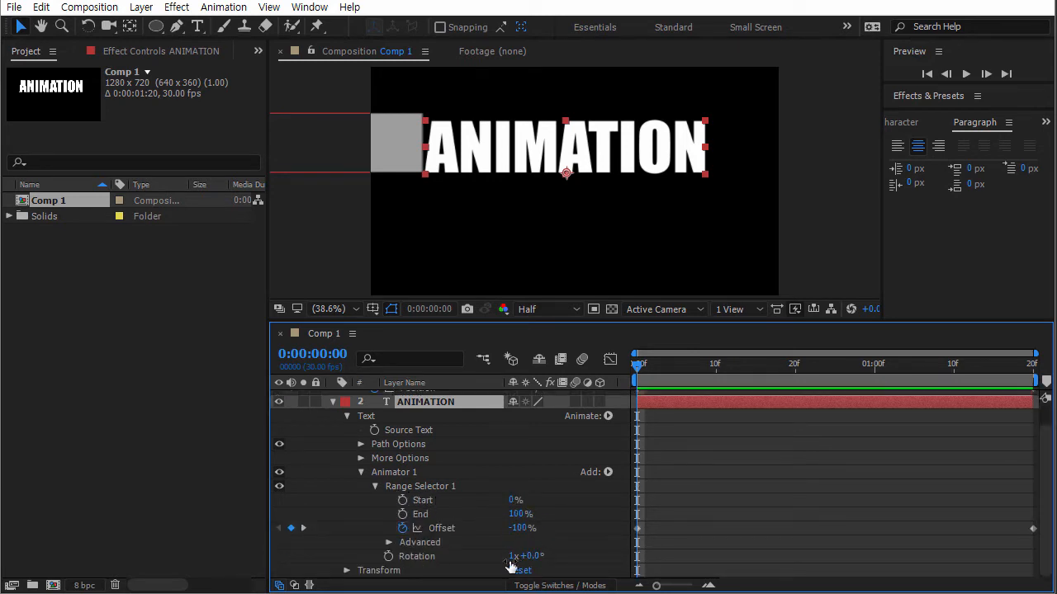
{"action": "left_click_drag", "start_coordinate": [636, 373], "coordinate": [1043, 380]}
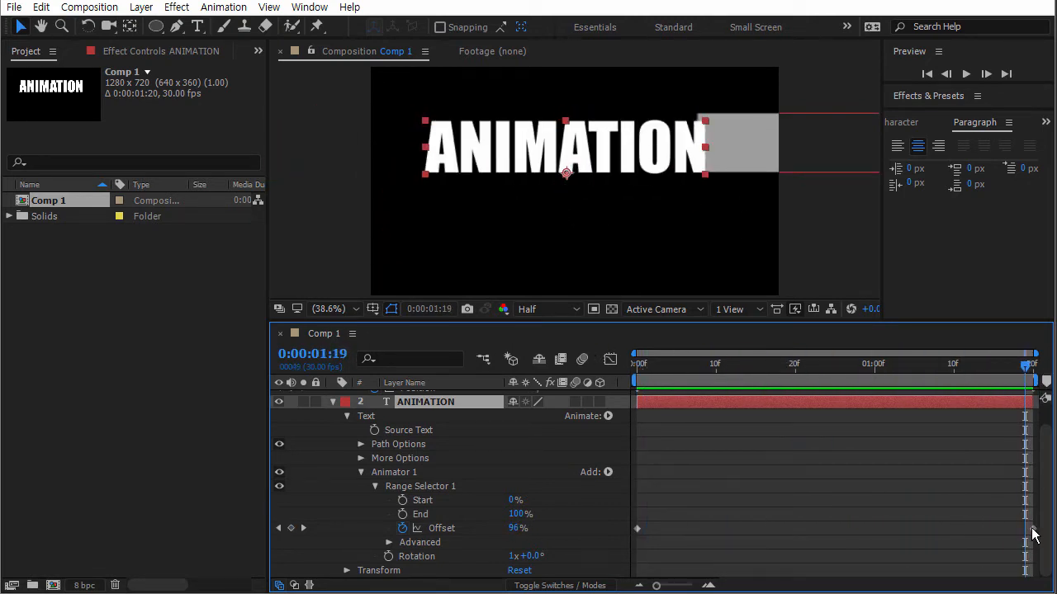
{"action": "left_click_drag", "start_coordinate": [1031, 529], "coordinate": [1025, 528]}
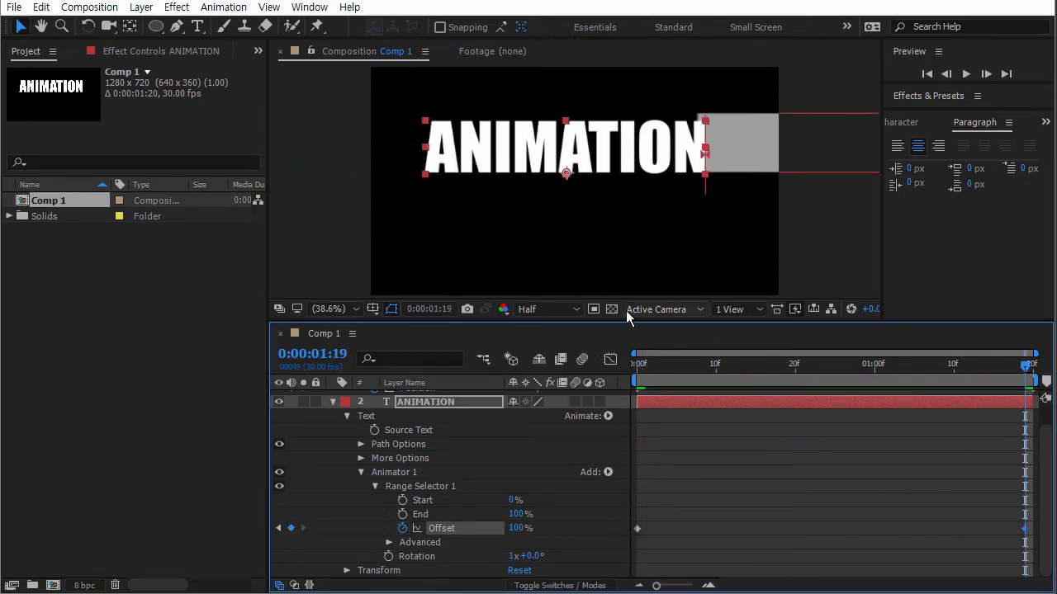
Delete the White Solid 2 bar layer from the composition.
{"action": "scroll", "coordinate": [459, 446], "scroll_direction": "up", "scroll_amount": 1}
{"action": "left_click", "coordinate": [446, 397]}
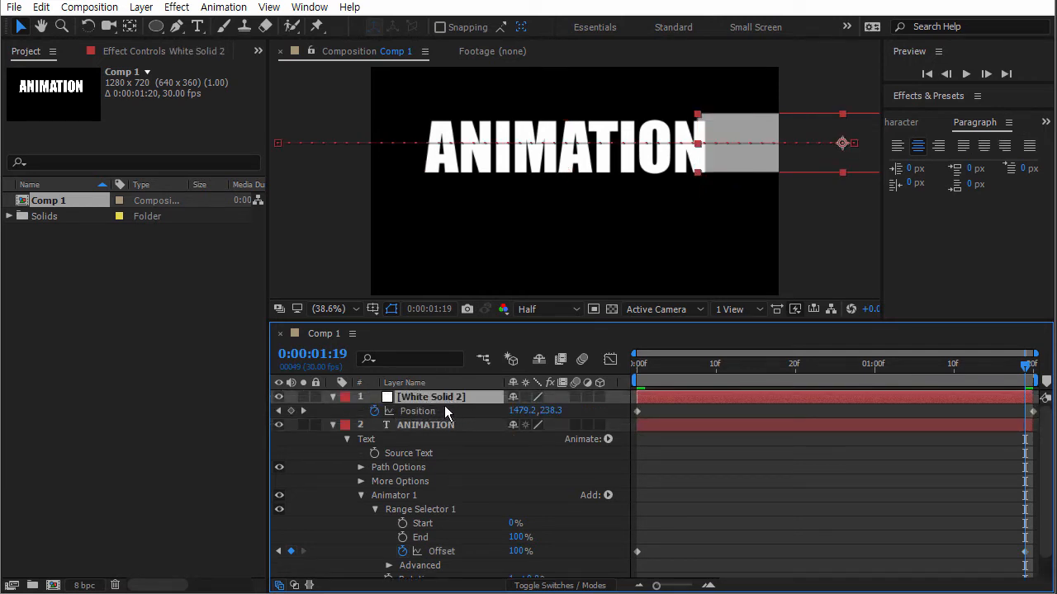
{"action": "key", "text": "Delete"}
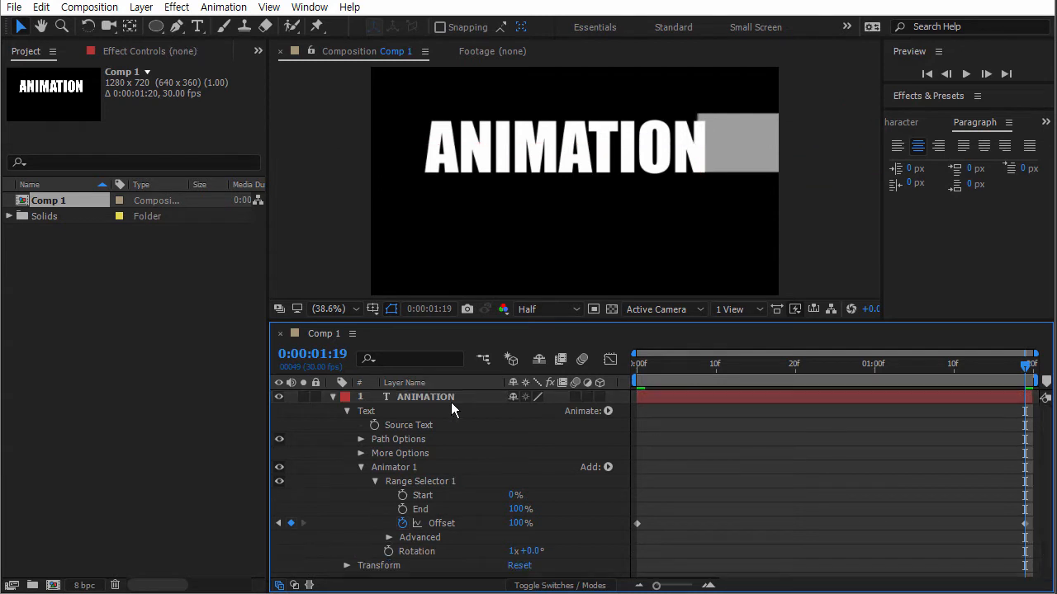
Preview the ANIMATION text's rotation from near the start of the composition.
{"action": "left_click", "coordinate": [643, 364]}
{"action": "key", "text": "space"}
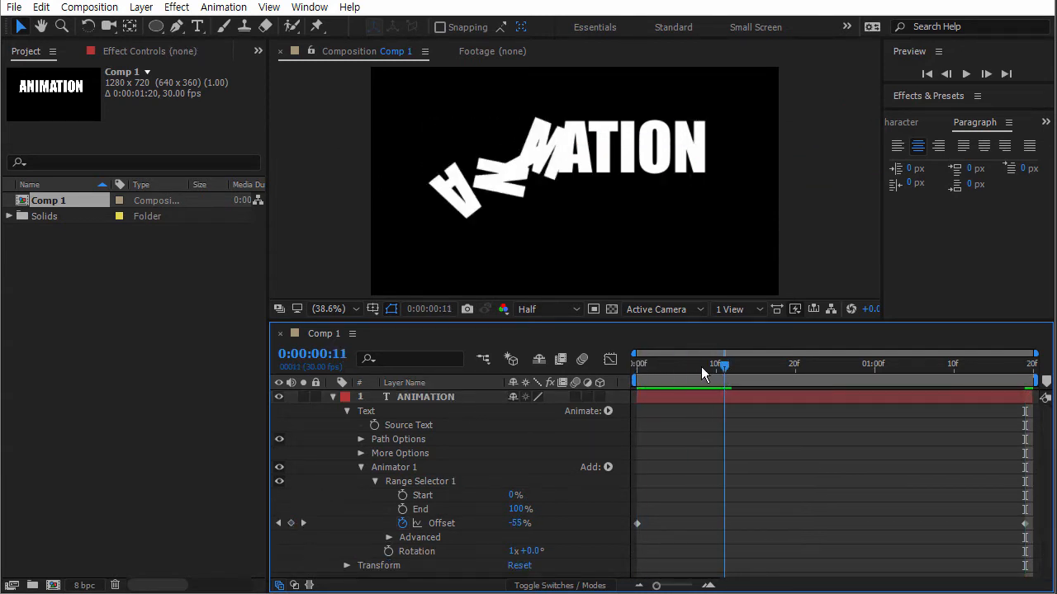
{"action": "key", "text": "space"}
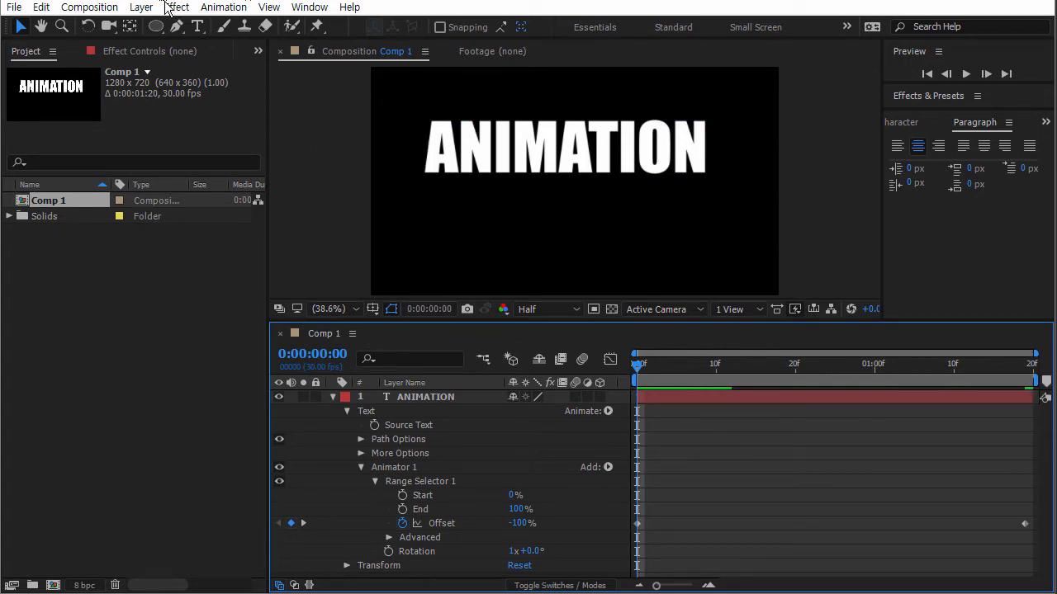
{"action": "left_click", "coordinate": [92, 7]}
{"action": "left_click", "coordinate": [105, 50]}
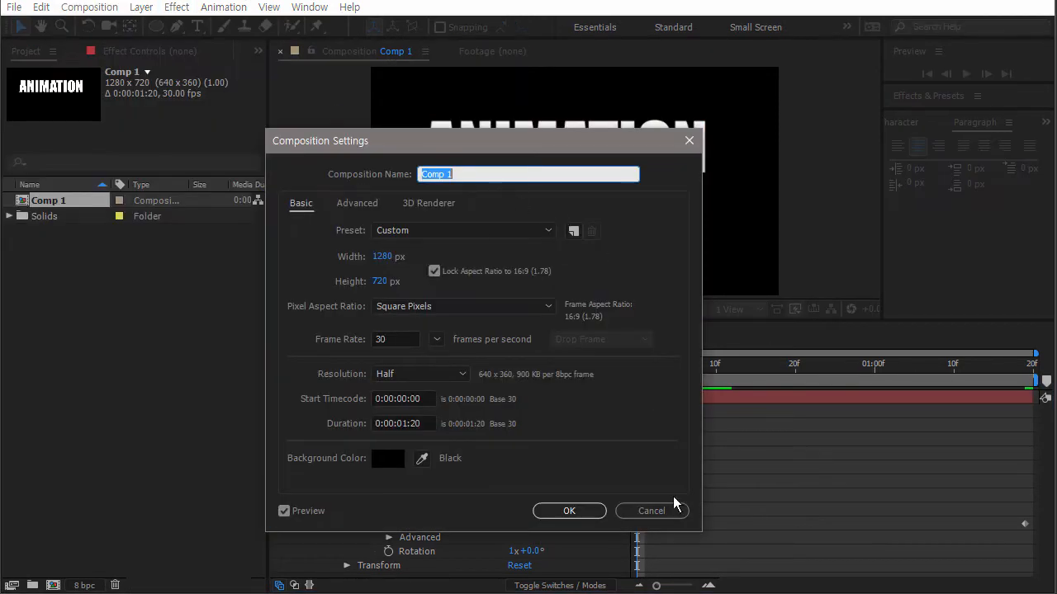
{"action": "left_click", "coordinate": [652, 511]}
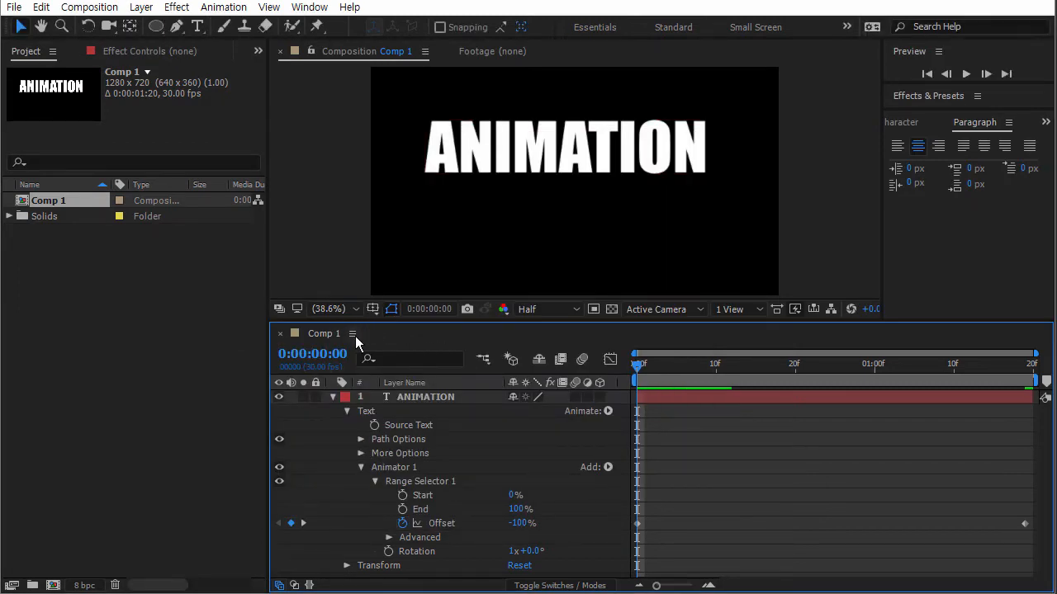
Set Comp 1's duration to 0:00:02:20 and show its whole length in the timeline.
{"action": "left_click", "coordinate": [352, 335]}
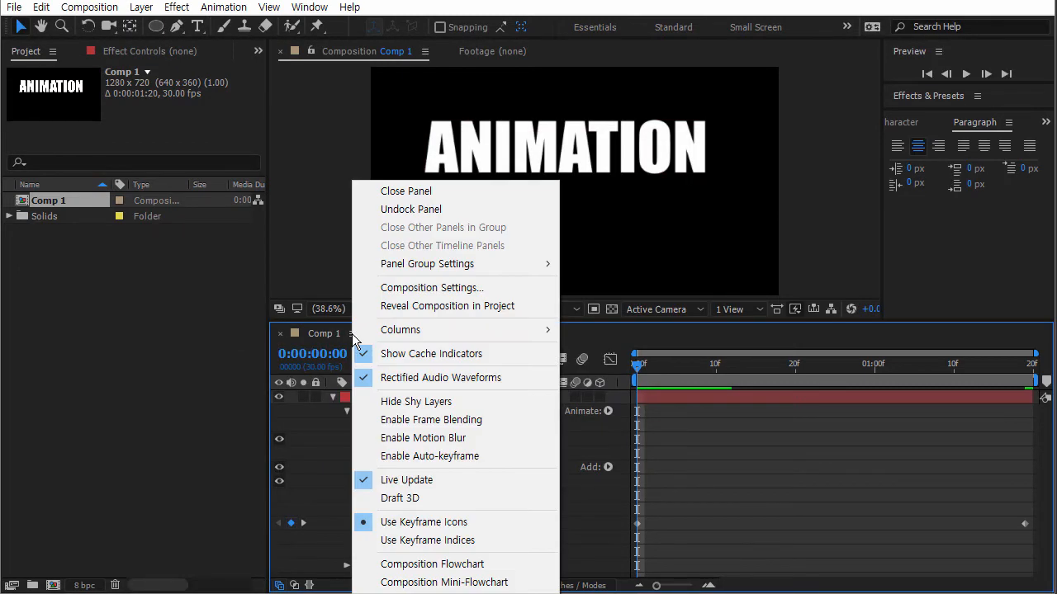
{"action": "left_click", "coordinate": [415, 296]}
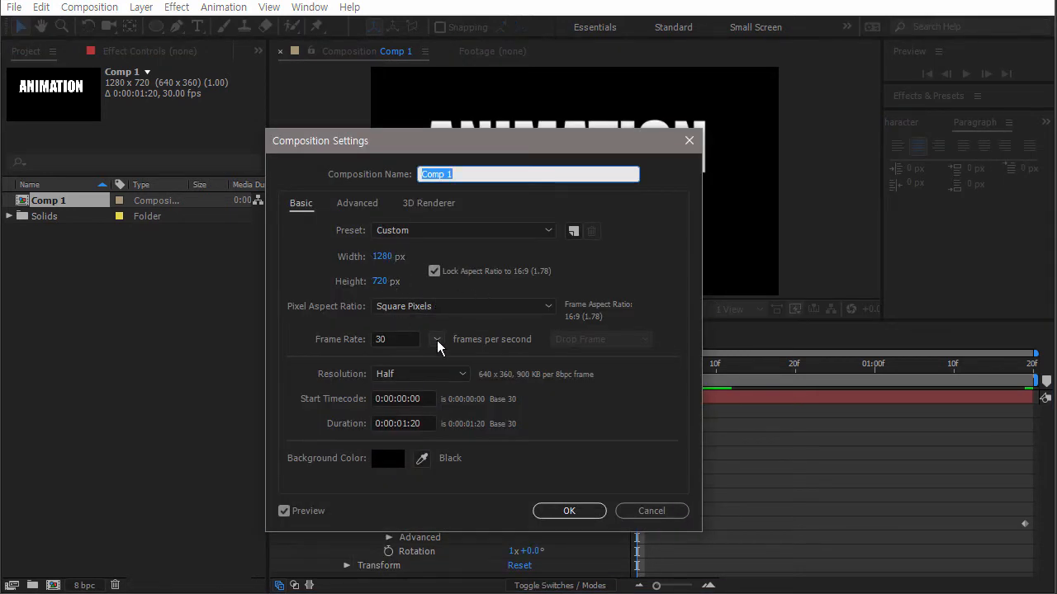
{"action": "left_click", "coordinate": [403, 424]}
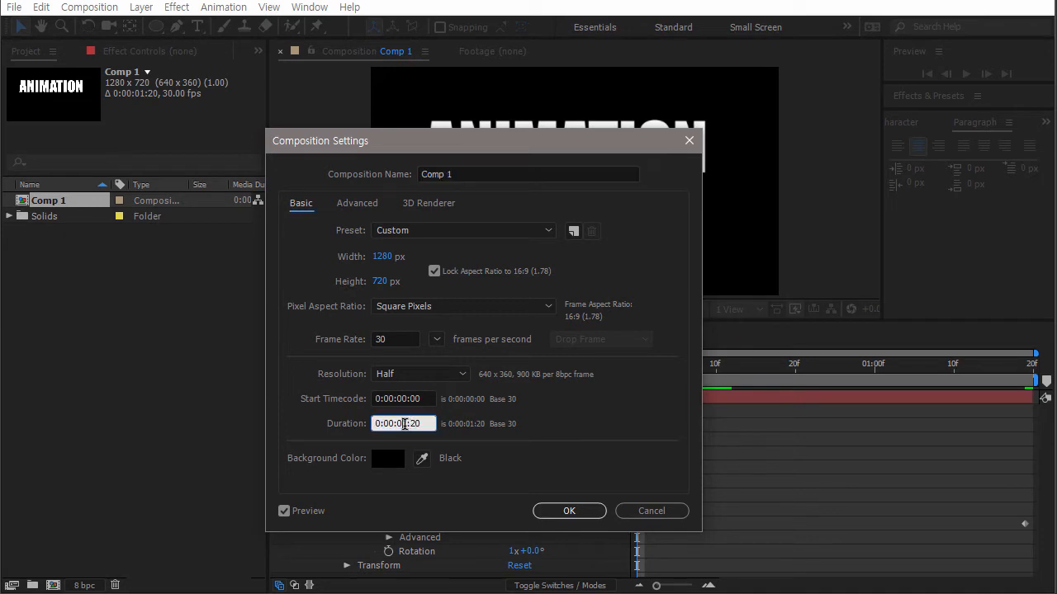
{"action": "type", "text": "2"}
{"action": "left_click", "coordinate": [556, 511]}
{"action": "left_click", "coordinate": [849, 426]}
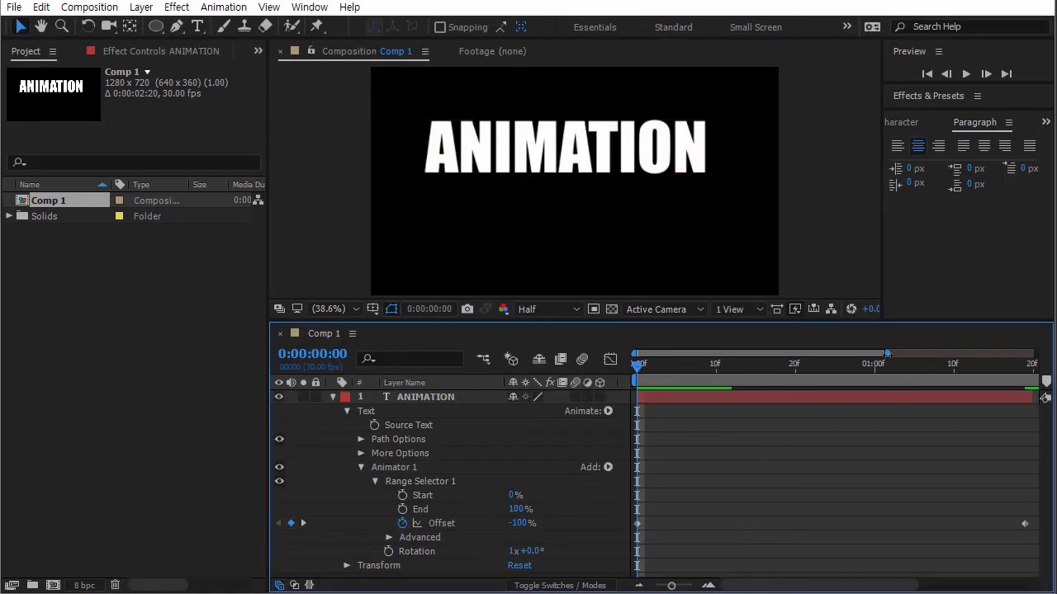
{"action": "left_click_drag", "start_coordinate": [890, 353], "coordinate": [1035, 352]}
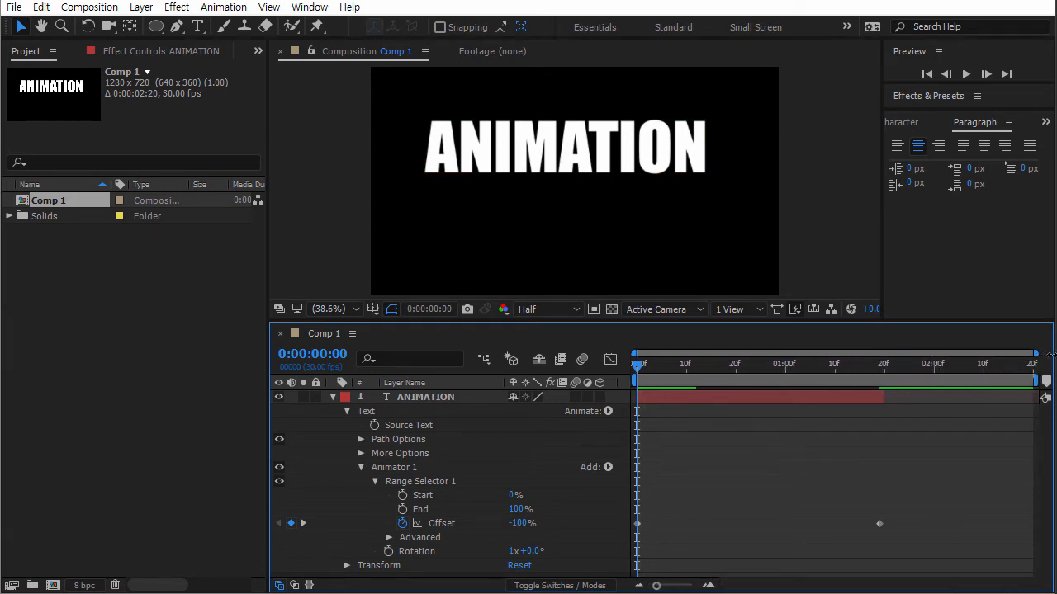
Extend the ANIMATION layer's out point to the end of the composition.
{"action": "left_click", "coordinate": [908, 397]}
{"action": "left_click_drag", "start_coordinate": [886, 397], "coordinate": [1032, 403]}
{"action": "left_click", "coordinate": [910, 424]}
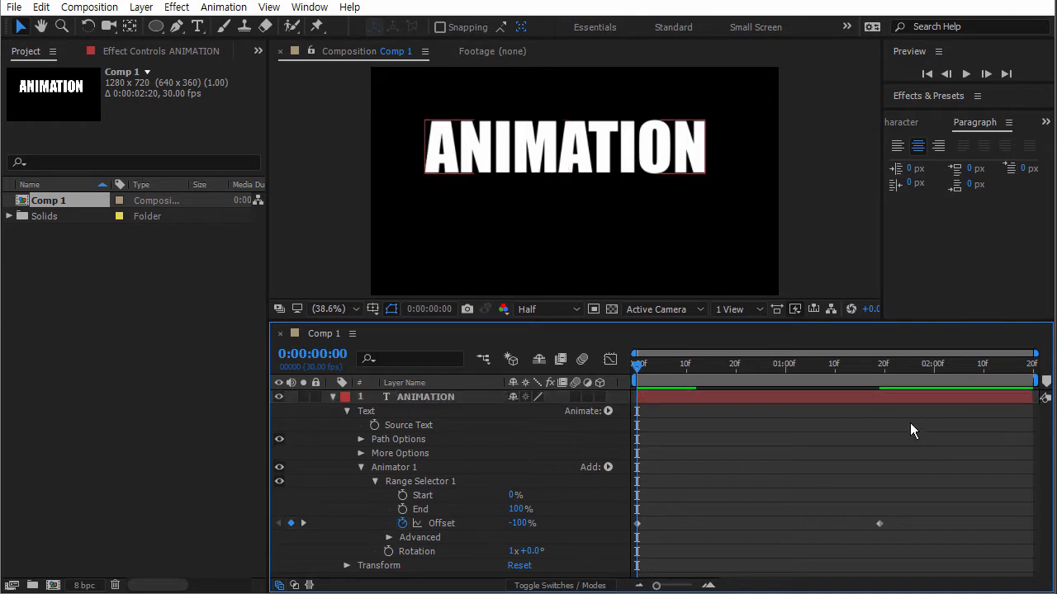
Move the ending Offset keyframe to 0:00:02:19 and preview the slower letter rotation.
{"action": "left_click", "coordinate": [966, 74]}
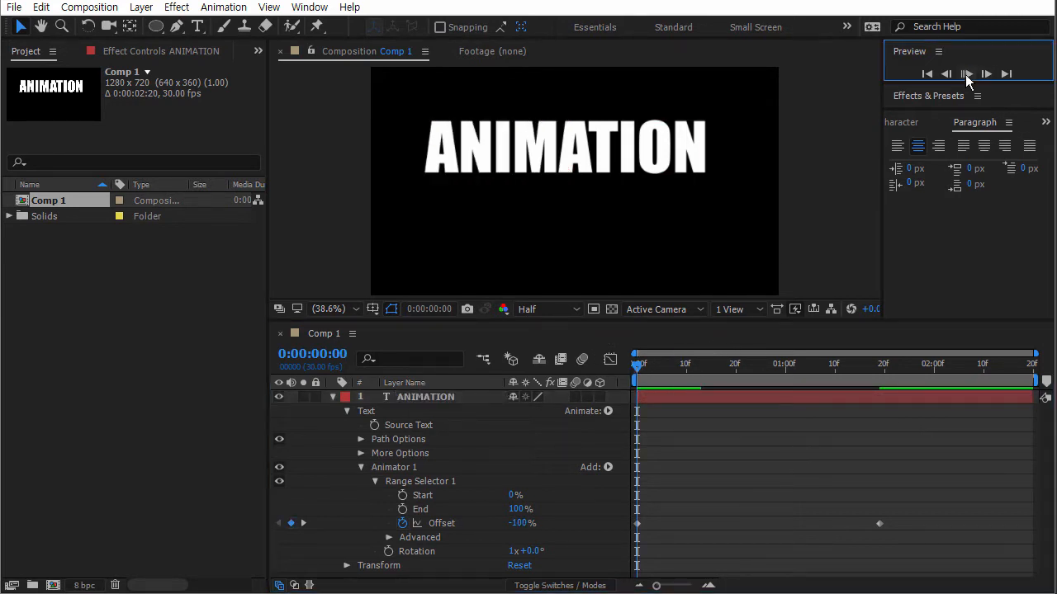
{"action": "left_click_drag", "start_coordinate": [880, 523], "coordinate": [1027, 524]}
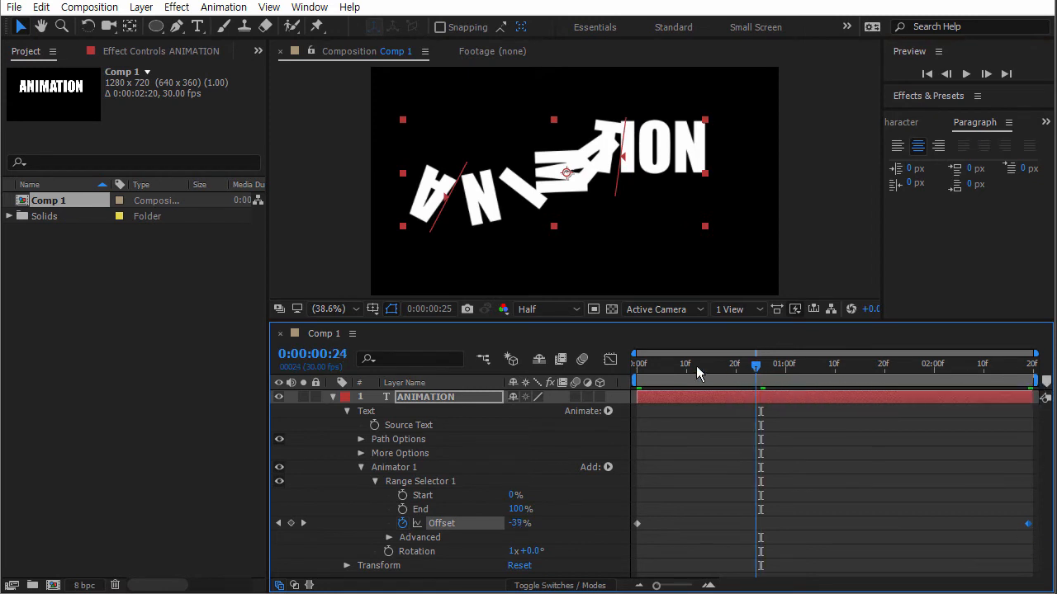
{"action": "key", "text": "space"}
{"action": "left_click", "coordinate": [965, 73]}
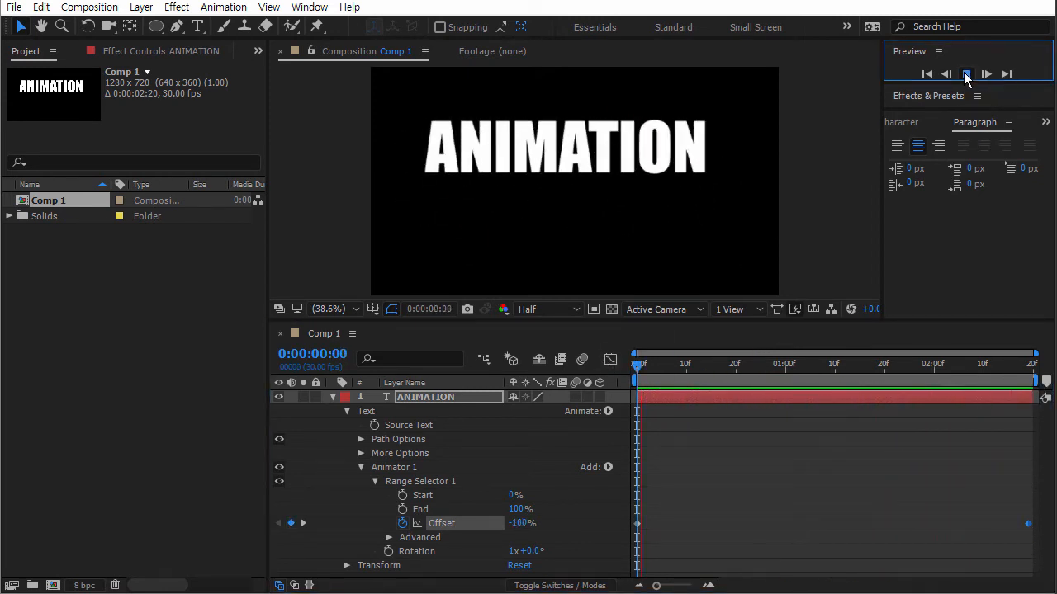
{"action": "left_click", "coordinate": [730, 399]}
Collapse Range Selector 1 and add an Opacity property to Animator 1.
{"action": "left_click", "coordinate": [361, 468]}
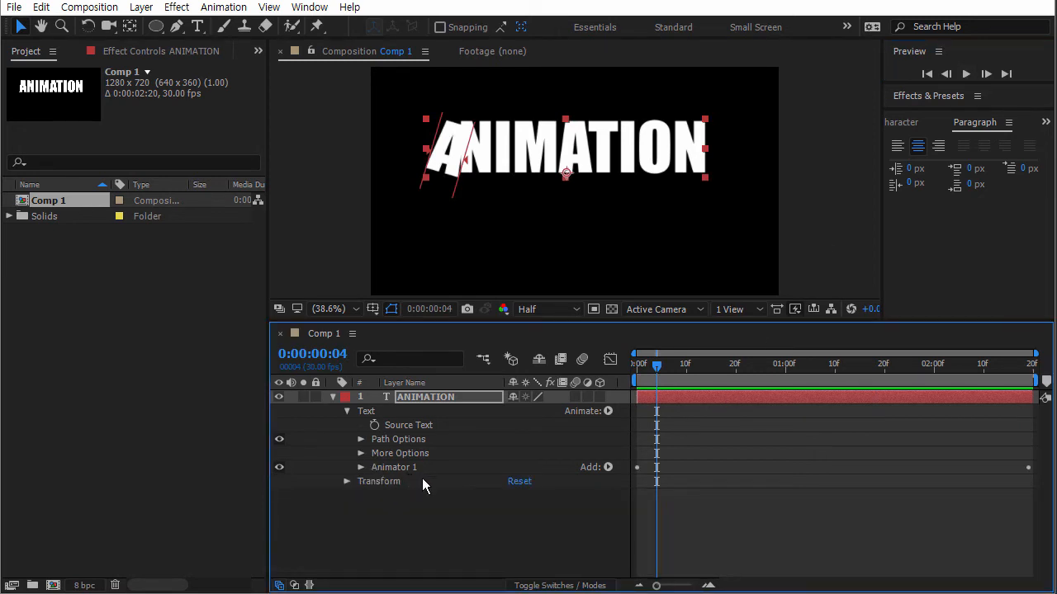
{"action": "left_click", "coordinate": [360, 468]}
{"action": "left_click", "coordinate": [375, 481]}
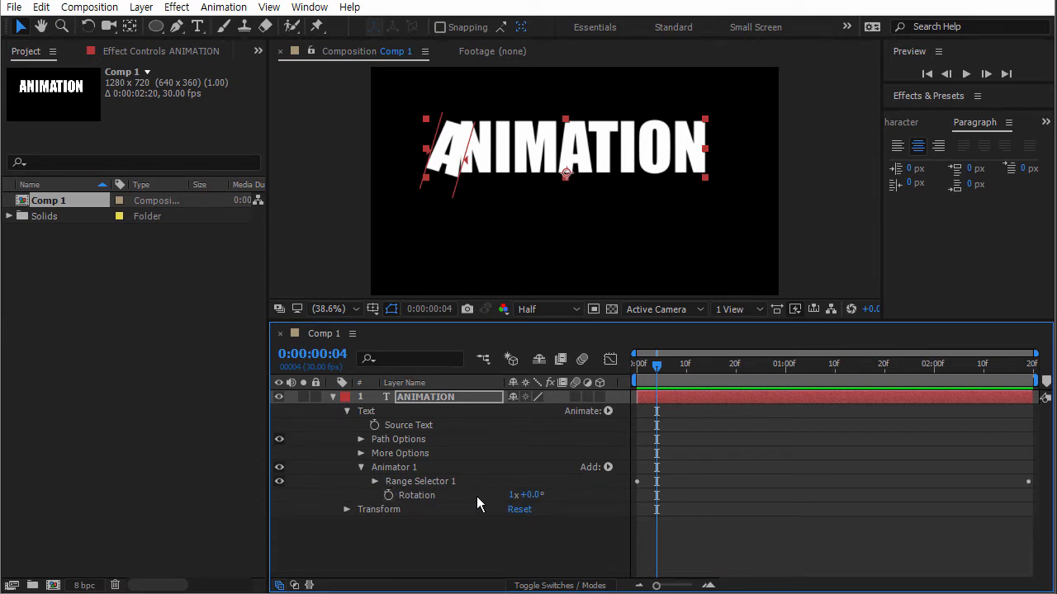
{"action": "left_click", "coordinate": [607, 467]}
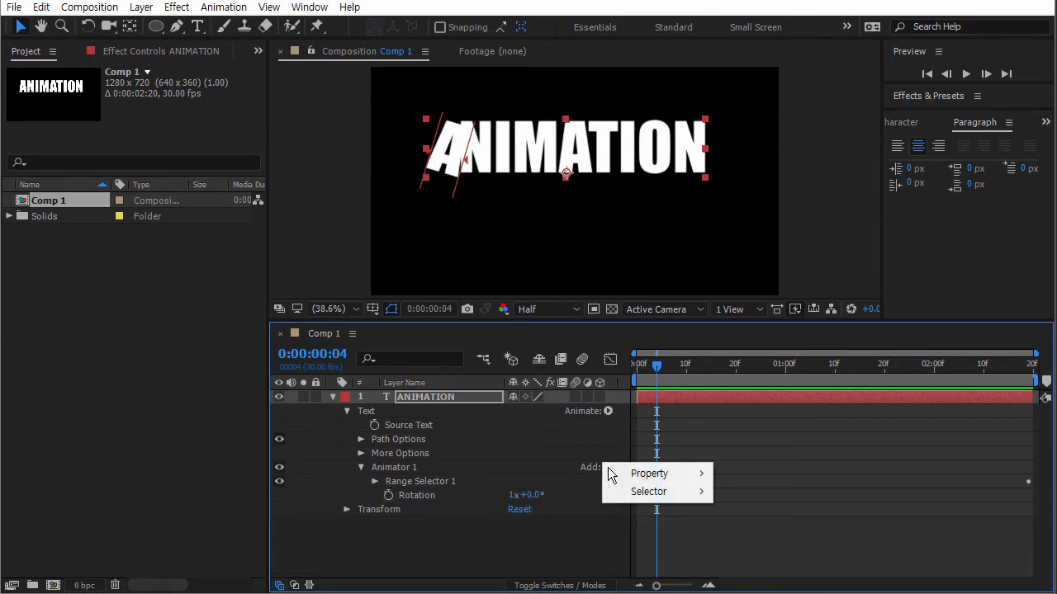
{"action": "mouse_move", "coordinate": [622, 473]}
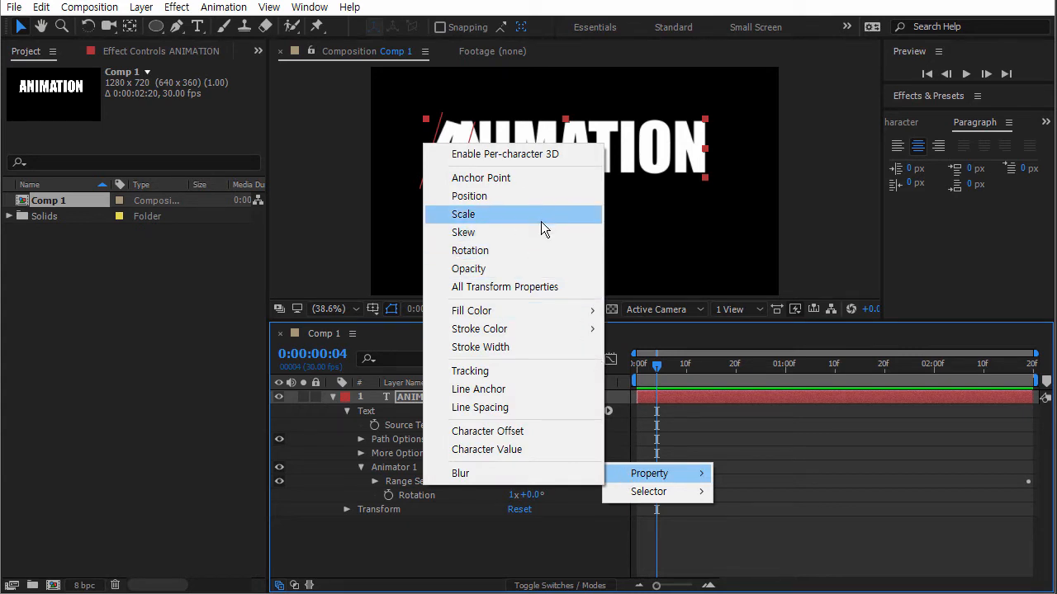
{"action": "left_click", "coordinate": [531, 272]}
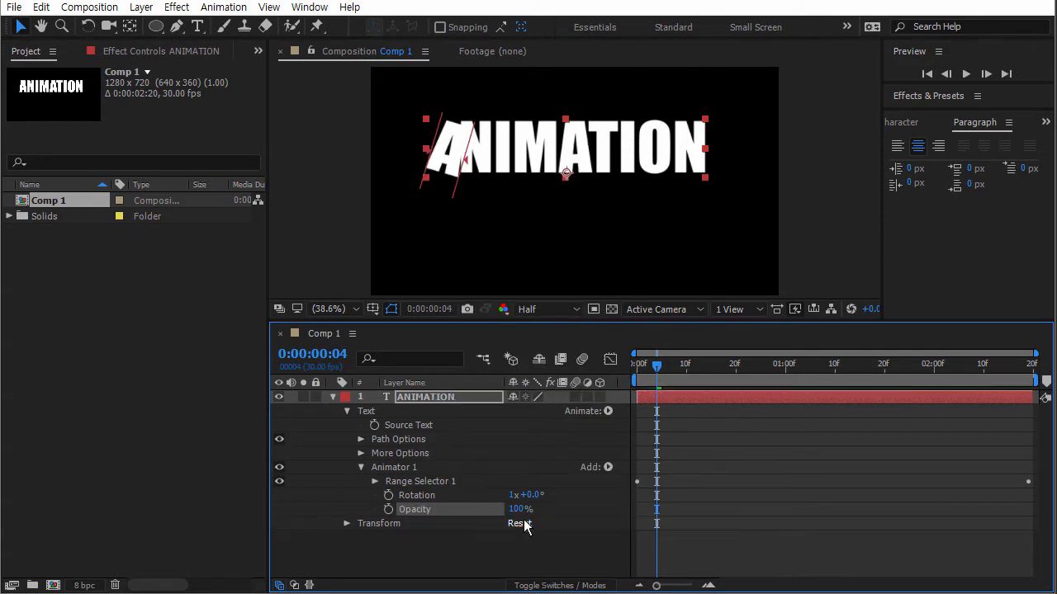
Set Animator 1's Opacity to 0% and preview the fading letters from the first frame.
{"action": "left_click_drag", "start_coordinate": [661, 367], "coordinate": [731, 366]}
{"action": "left_click_drag", "start_coordinate": [518, 510], "coordinate": [420, 499]}
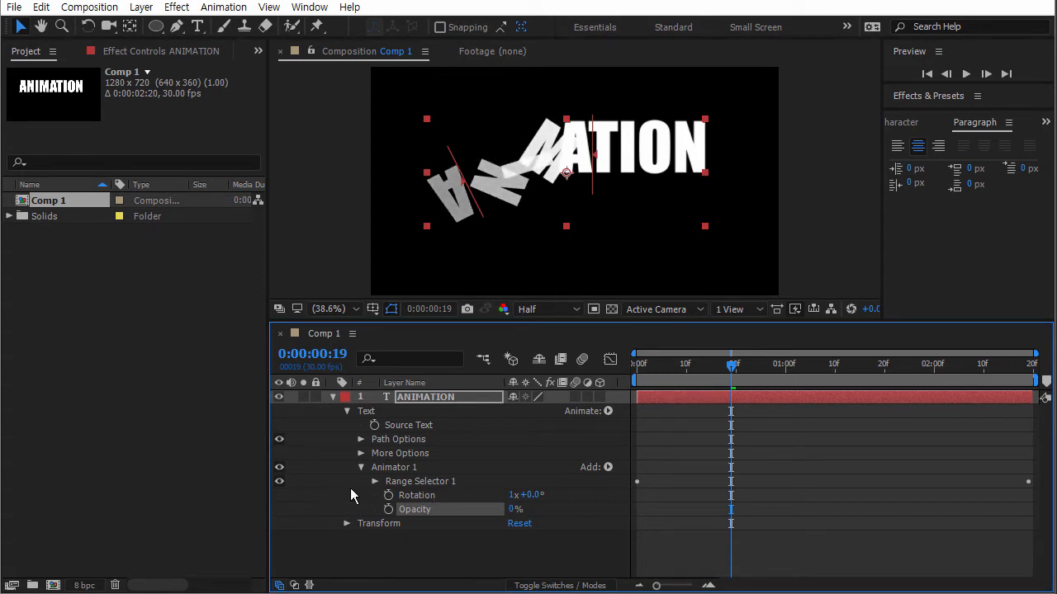
{"action": "left_click_drag", "start_coordinate": [723, 371], "coordinate": [589, 357]}
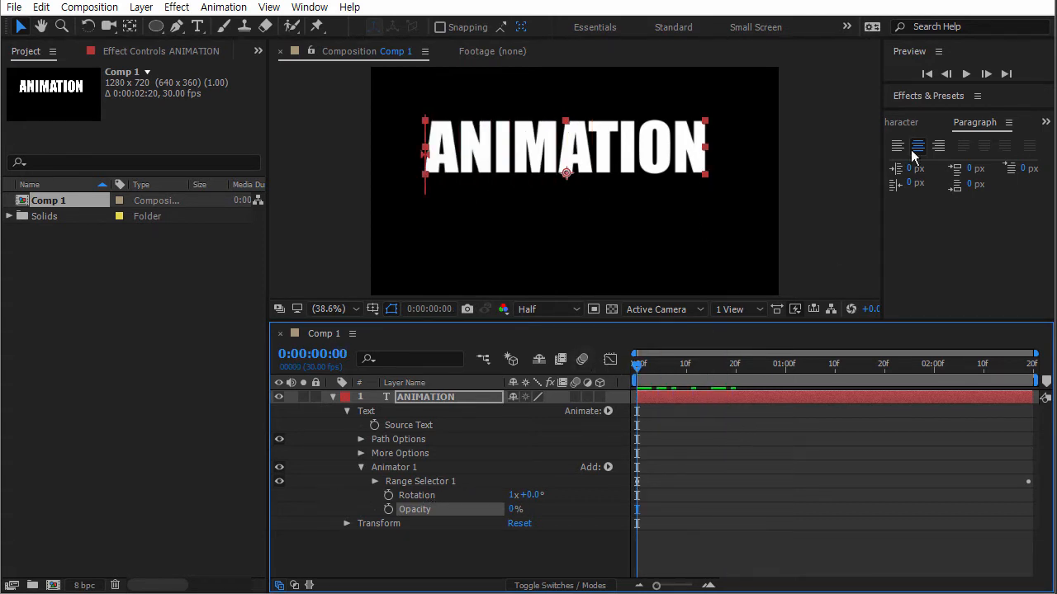
{"action": "left_click", "coordinate": [965, 75]}
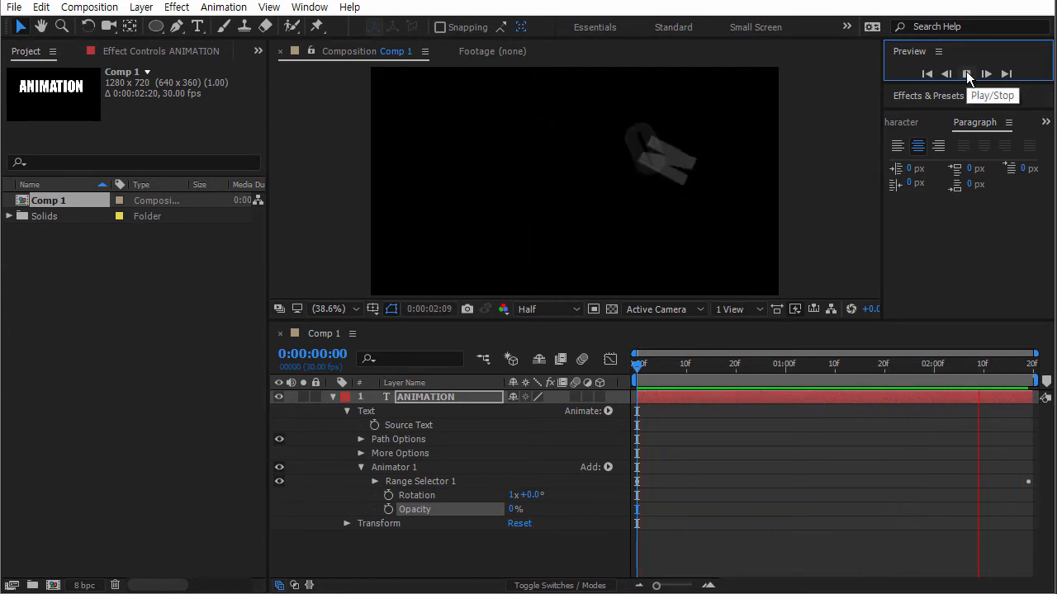
{"action": "left_click", "coordinate": [967, 75]}
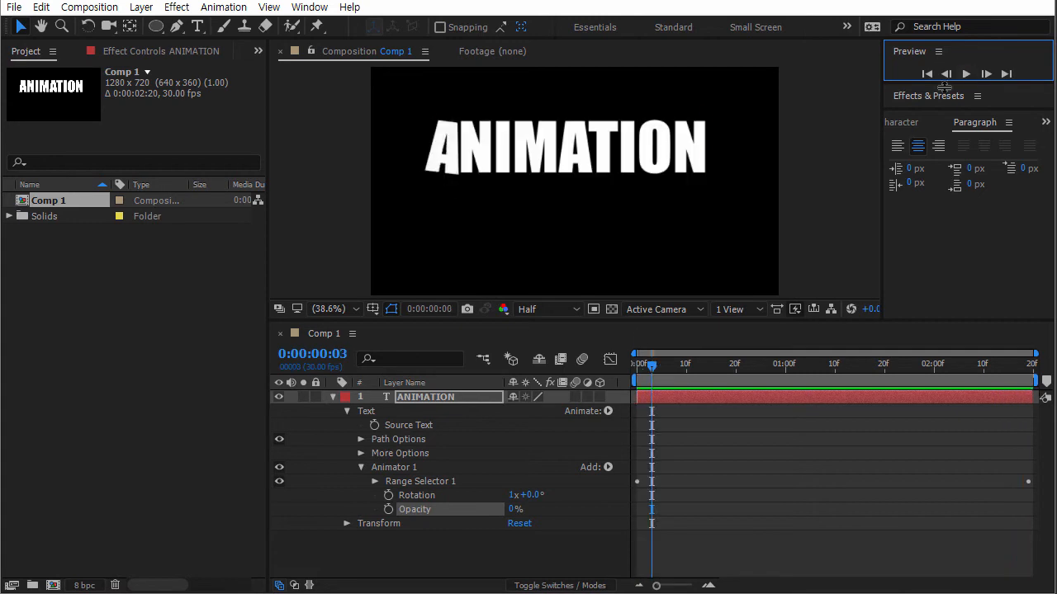
Change the Shape in Range Selector 1's Advanced settings to Ramp Up.
{"action": "left_click", "coordinate": [375, 481]}
{"action": "left_click", "coordinate": [389, 537]}
{"action": "scroll", "coordinate": [472, 483], "scroll_direction": "down", "scroll_amount": 4}
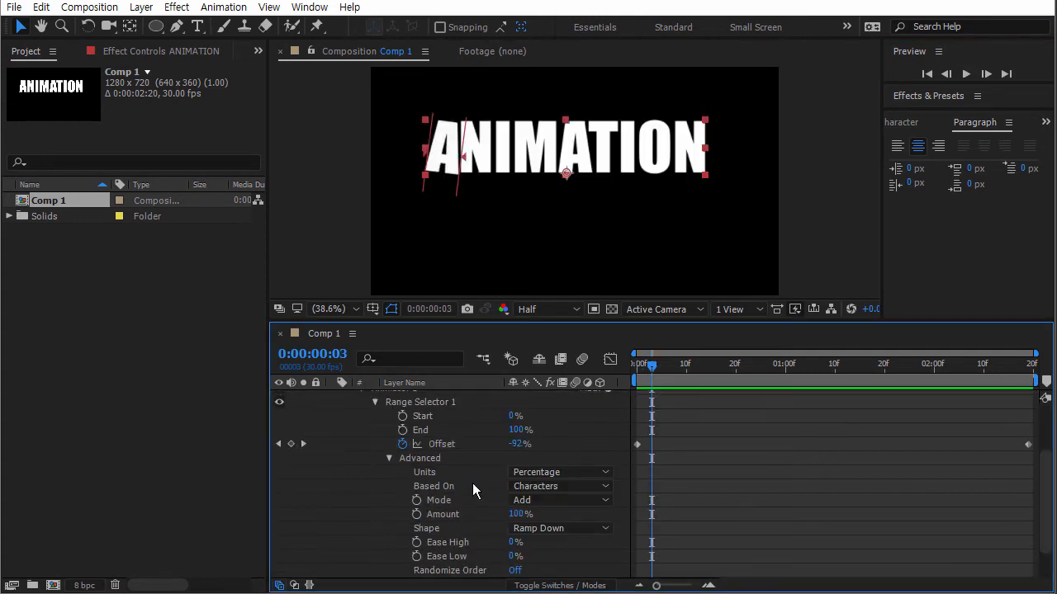
{"action": "left_click", "coordinate": [552, 432]}
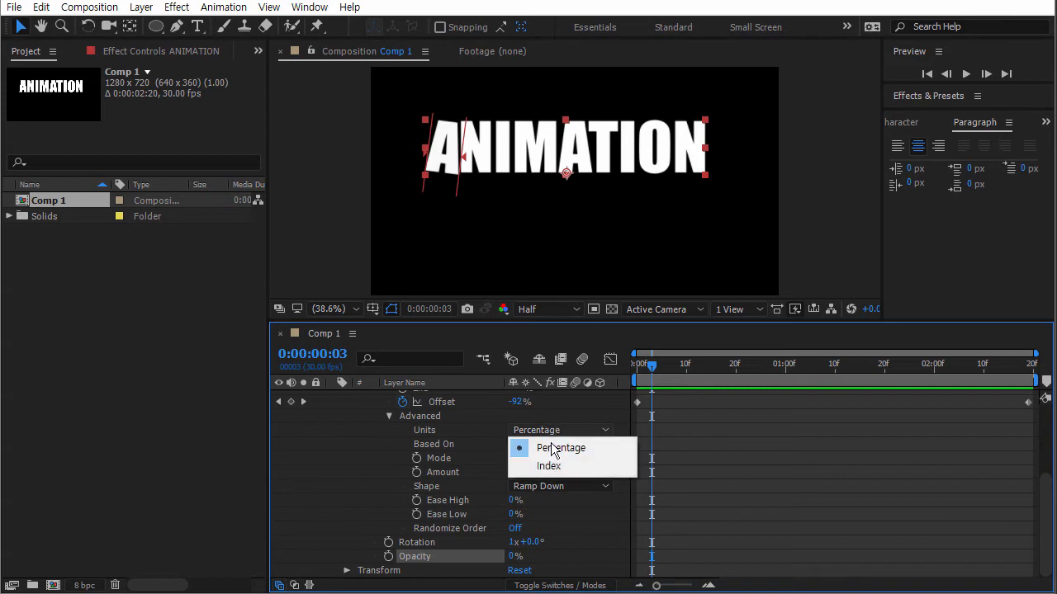
{"action": "left_click", "coordinate": [551, 487]}
{"action": "left_click", "coordinate": [550, 397]}
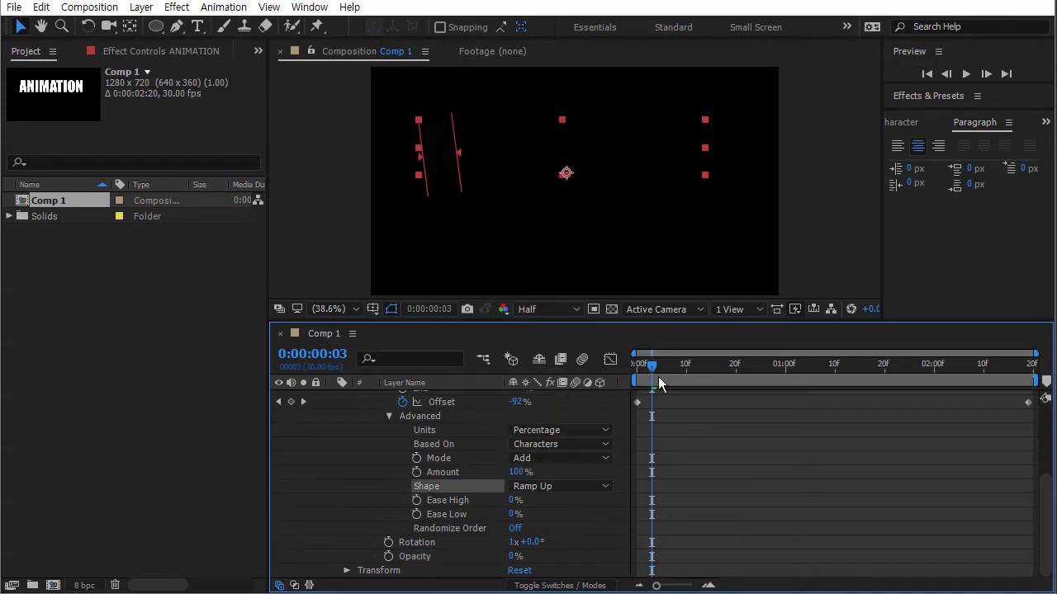
Play back the Ramp Up text animation from the first frame, then stop it partway.
{"action": "key", "text": "space"}
{"action": "key", "text": "space"}
{"action": "left_click", "coordinate": [965, 74]}
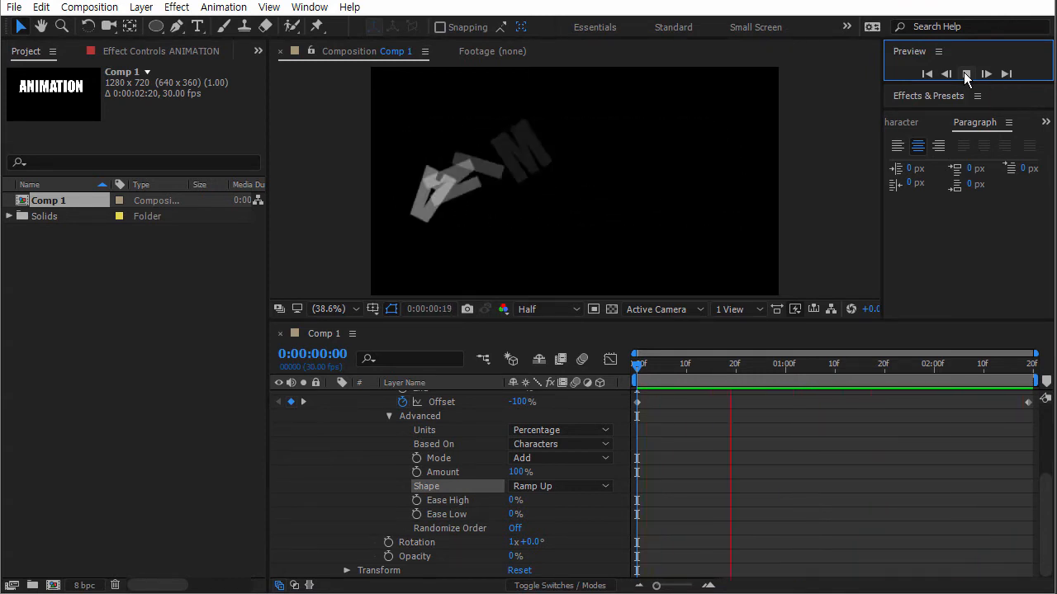
{"action": "left_click", "coordinate": [966, 74]}
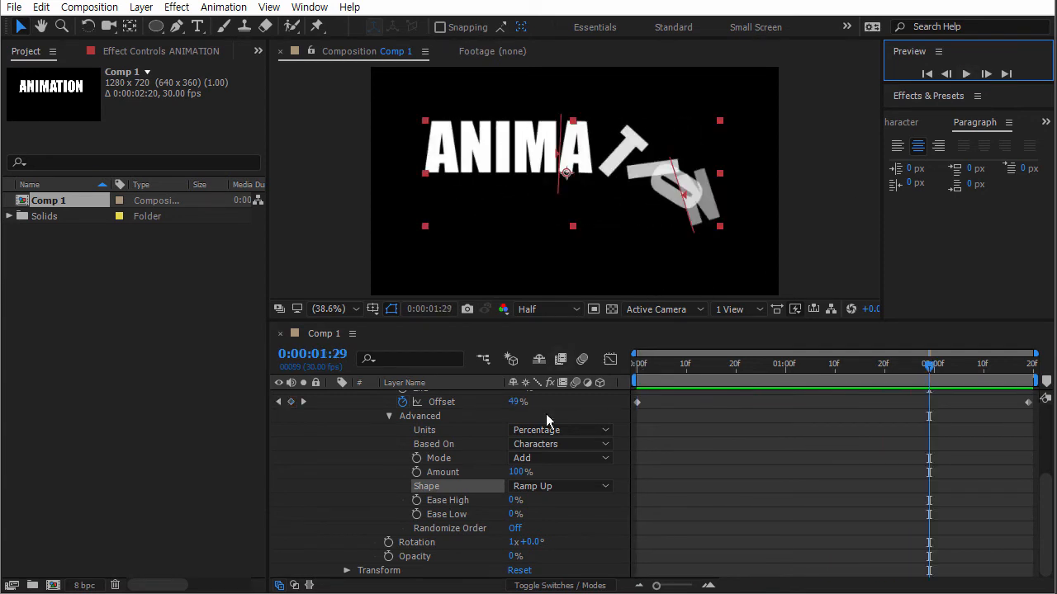
Collapse the Advanced settings, set Animator 1's Opacity to 1%, and scrub to 0:00:02:19.
{"action": "left_click", "coordinate": [389, 416]}
{"action": "left_click", "coordinate": [414, 542]}
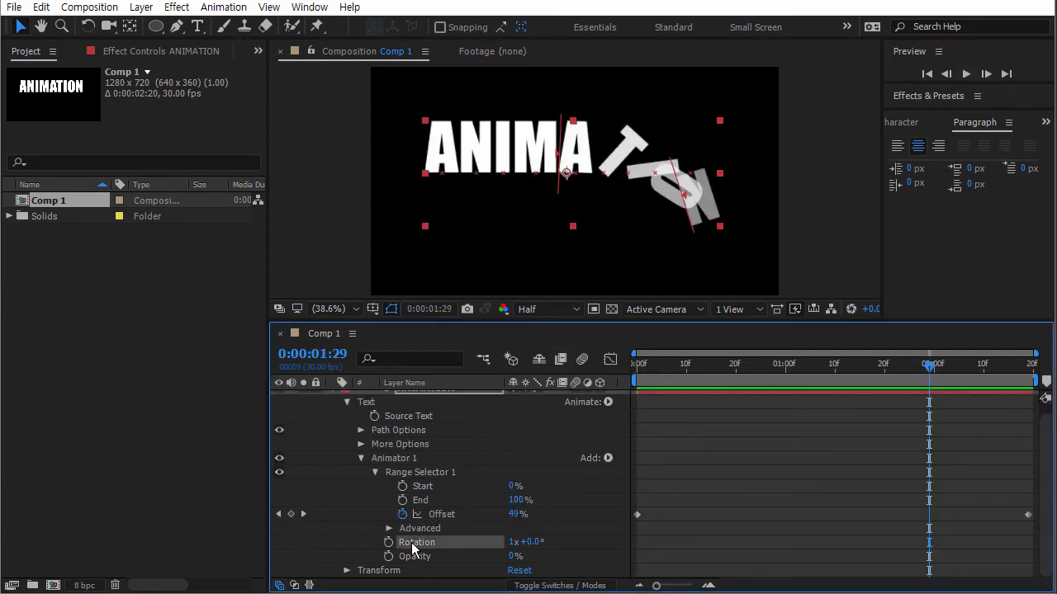
{"action": "left_click", "coordinate": [418, 558]}
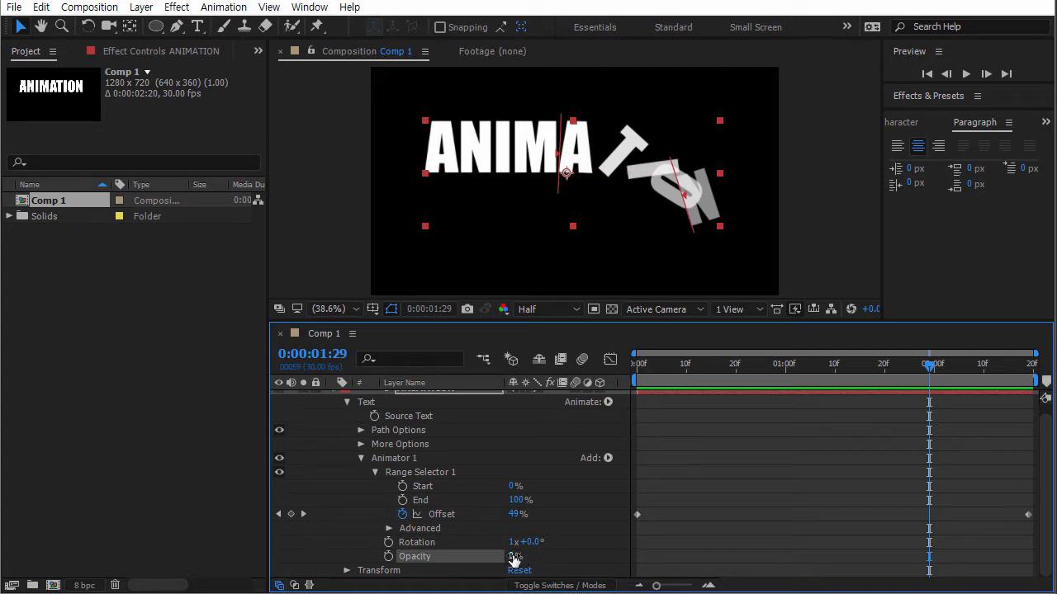
{"action": "mouse_move", "coordinate": [514, 558]}
{"action": "left_mouse_down"}
{"action": "mouse_move", "coordinate": [627, 556]}
{"action": "mouse_move", "coordinate": [515, 558]}
{"action": "left_mouse_up"}
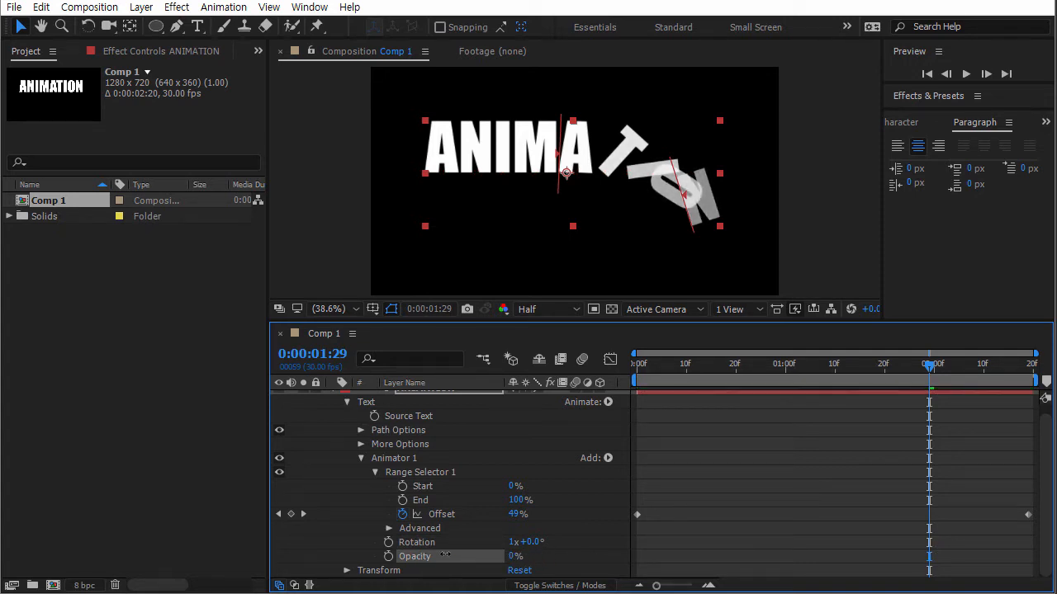
{"action": "left_click_drag", "start_coordinate": [445, 555], "coordinate": [515, 556]}
{"action": "left_click_drag", "start_coordinate": [954, 382], "coordinate": [1044, 388]}
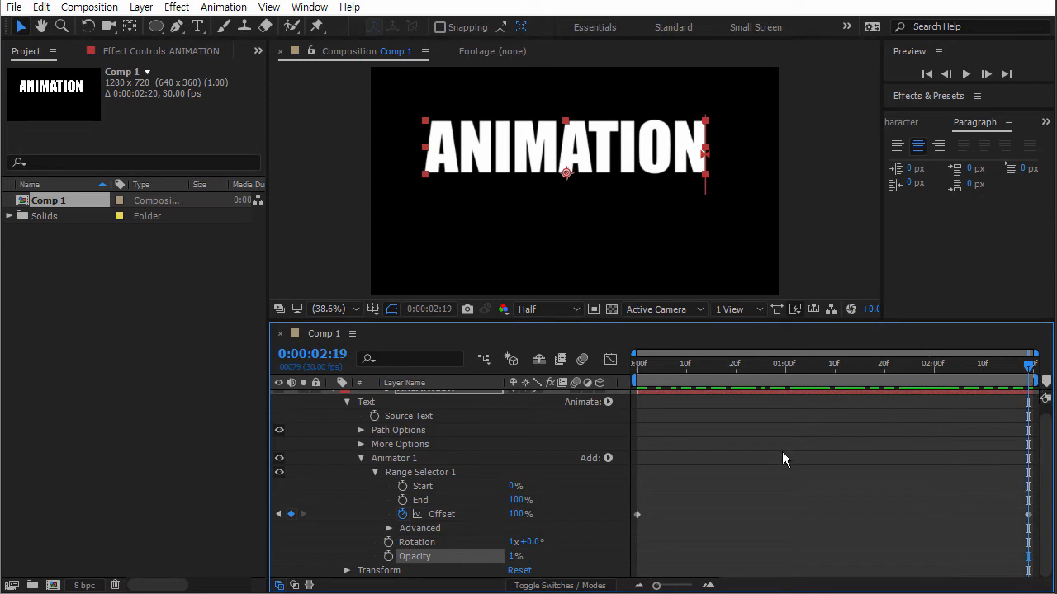
Add a Blur property to Animator 1, set it to 50.0, and scrub through the animation to 0:00:02:19.
{"action": "left_click", "coordinate": [608, 459]}
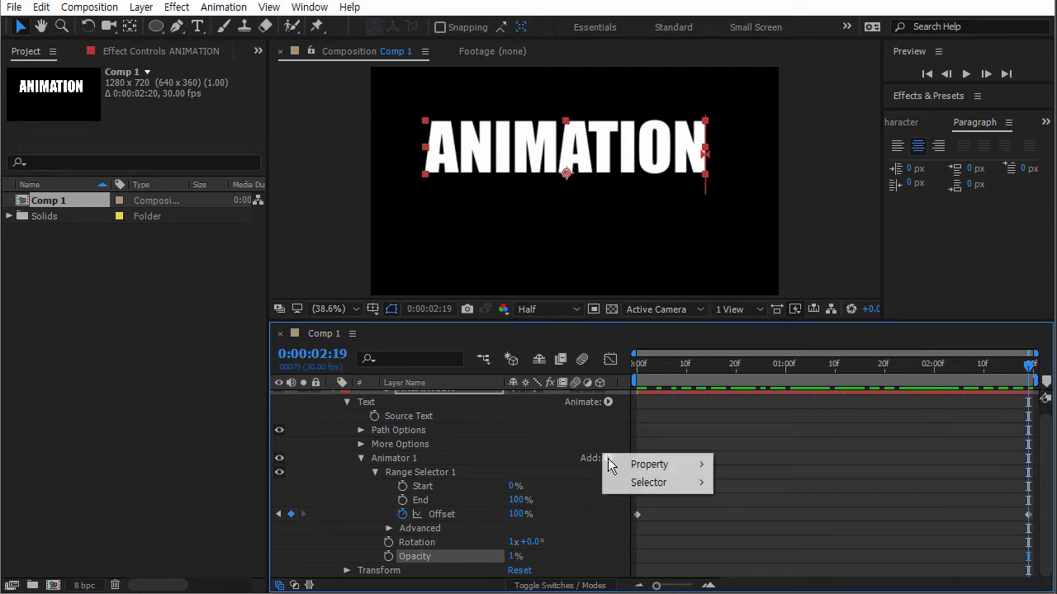
{"action": "mouse_move", "coordinate": [644, 464]}
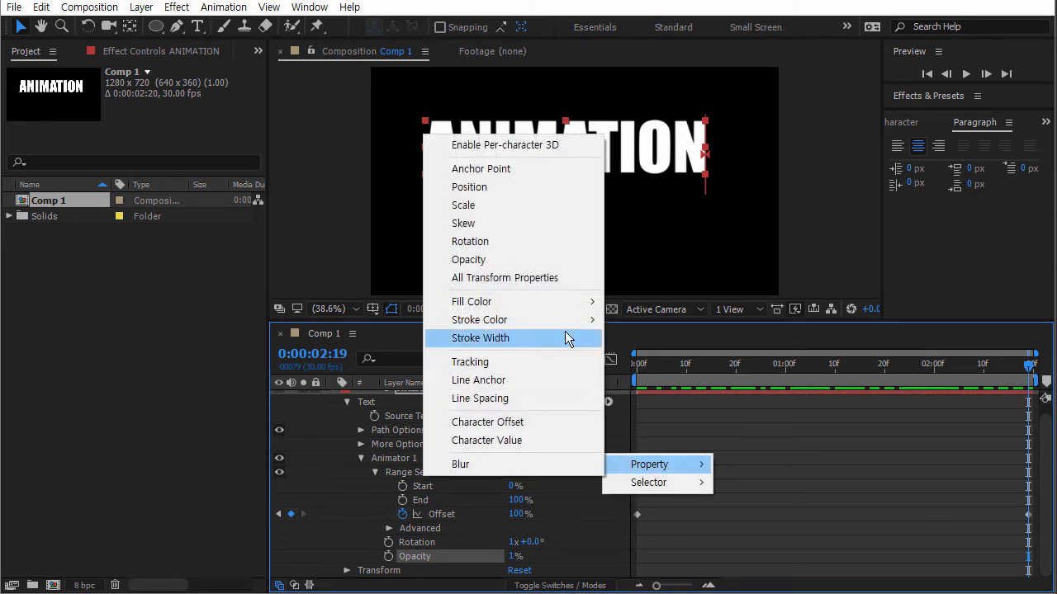
{"action": "left_click", "coordinate": [545, 464]}
{"action": "scroll", "coordinate": [534, 448], "scroll_direction": "down", "scroll_amount": 1}
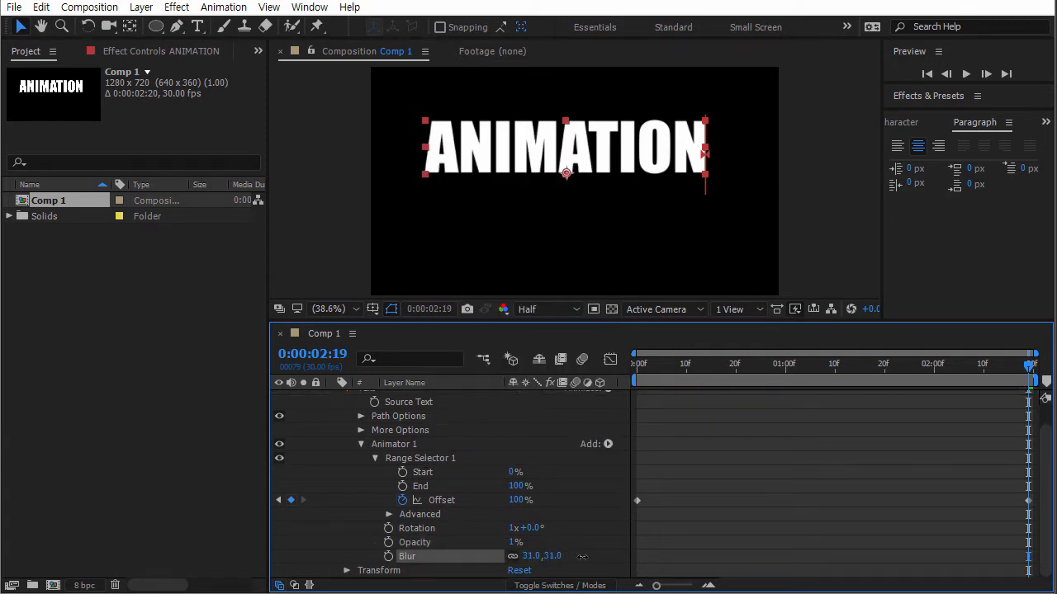
{"action": "left_click_drag", "start_coordinate": [640, 366], "coordinate": [1036, 367]}
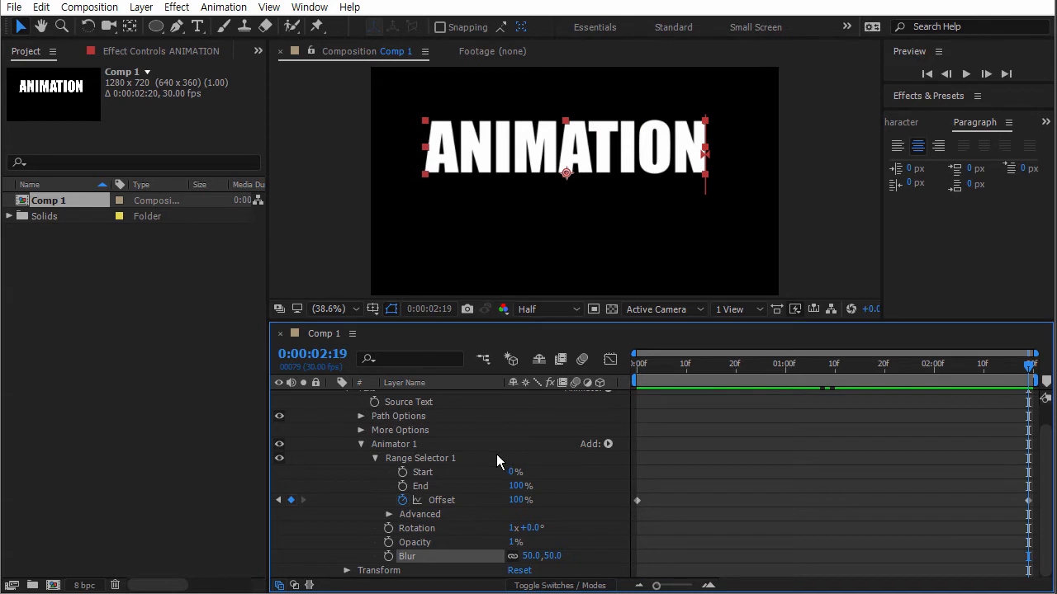
Change the Shape in Range Selector 1's Advanced settings to Ramp Down.
{"action": "left_click", "coordinate": [388, 514]}
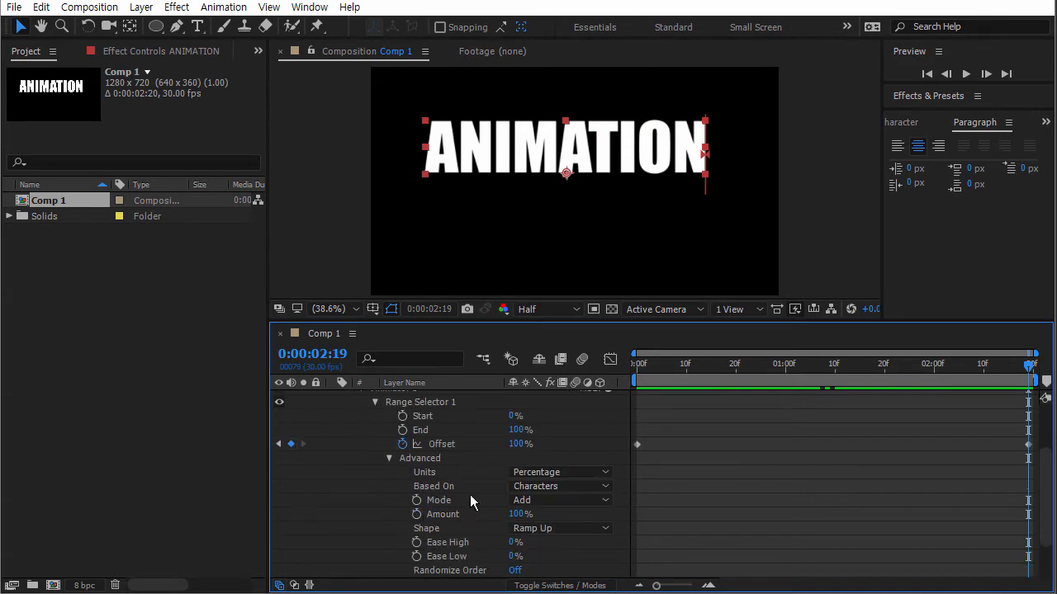
{"action": "left_click", "coordinate": [547, 528]}
{"action": "left_click", "coordinate": [543, 456]}
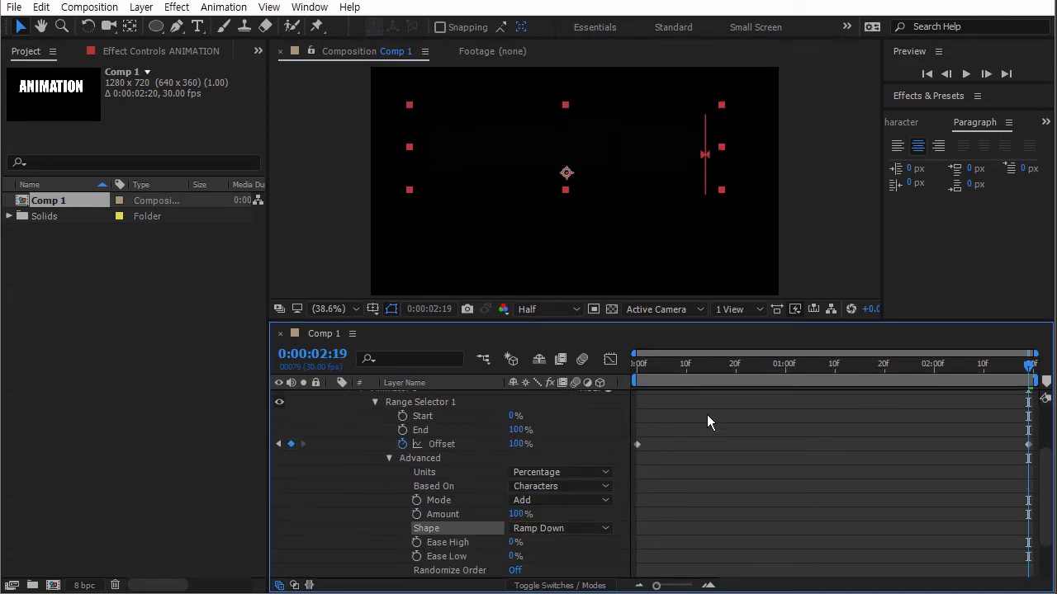
Preview the Ramp Down text animation twice from the first frame, stop it partway, and return to 0:00:00:00.
{"action": "left_click_drag", "start_coordinate": [612, 364], "coordinate": [643, 368]}
{"action": "key", "text": "space"}
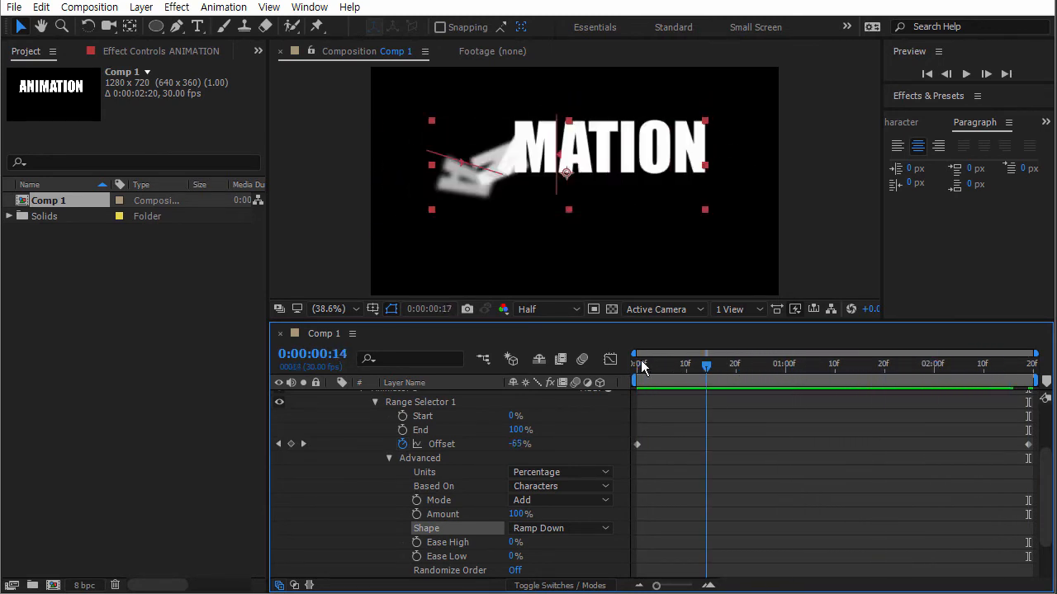
{"action": "key", "text": "space"}
{"action": "left_click", "coordinate": [964, 74]}
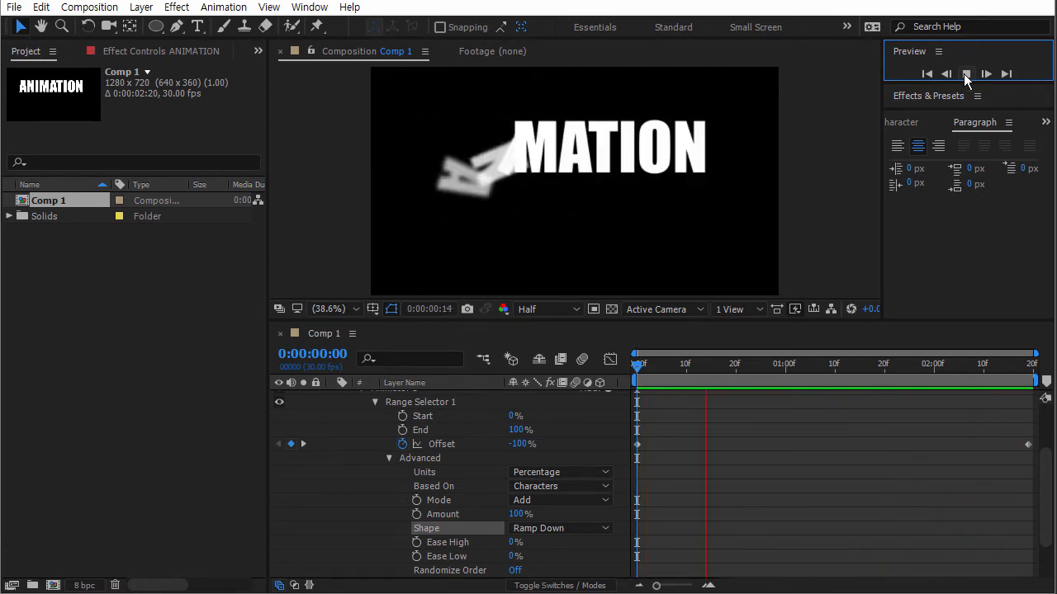
{"action": "left_click", "coordinate": [965, 75]}
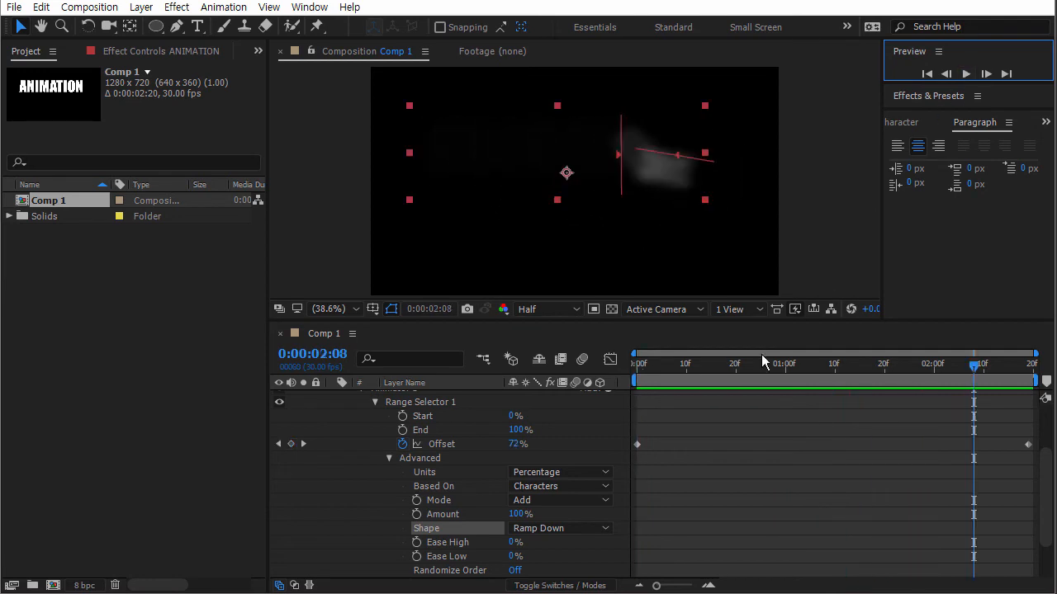
{"action": "key", "text": "Home"}
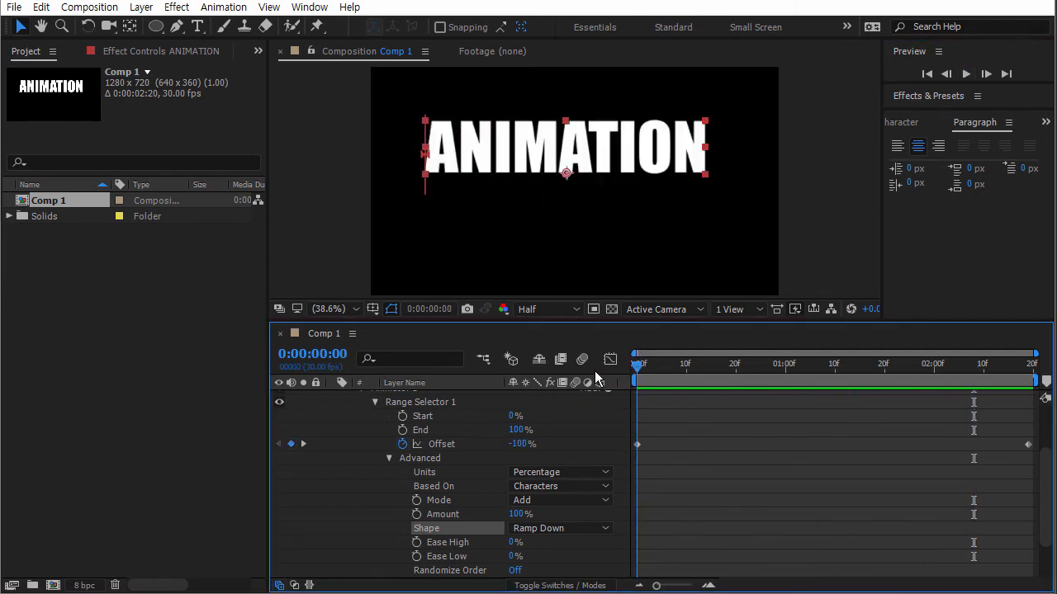
Collapse the Advanced settings and Animator 1, and move the ANIMATION text down to the middle of the composition frame.
{"action": "left_click", "coordinate": [389, 459]}
{"action": "left_click", "coordinate": [363, 444]}
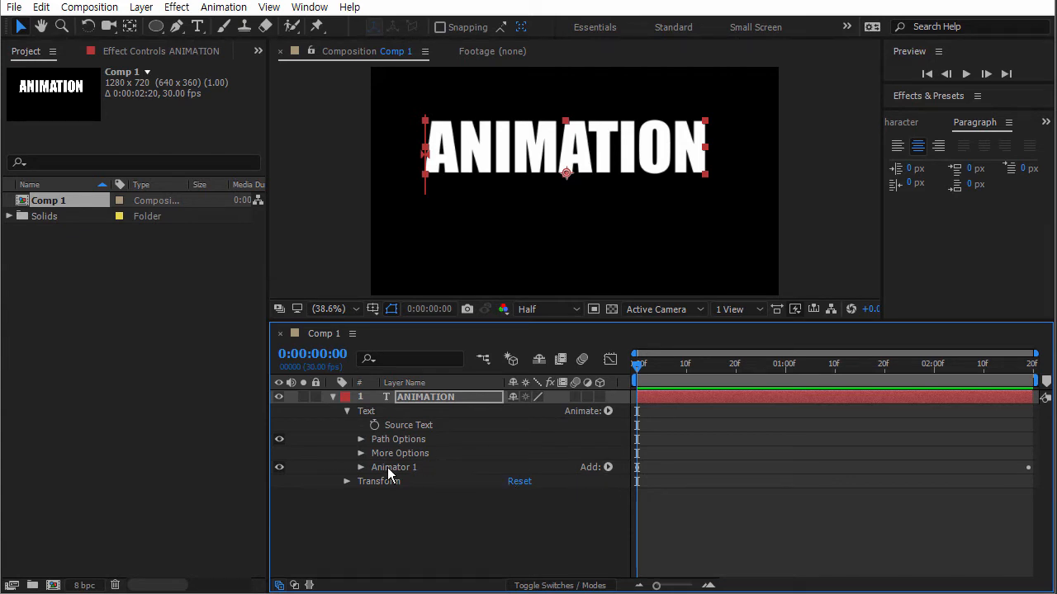
{"action": "left_click", "coordinate": [360, 467]}
{"action": "left_click", "coordinate": [362, 457]}
{"action": "left_click_drag", "start_coordinate": [645, 156], "coordinate": [649, 187]}
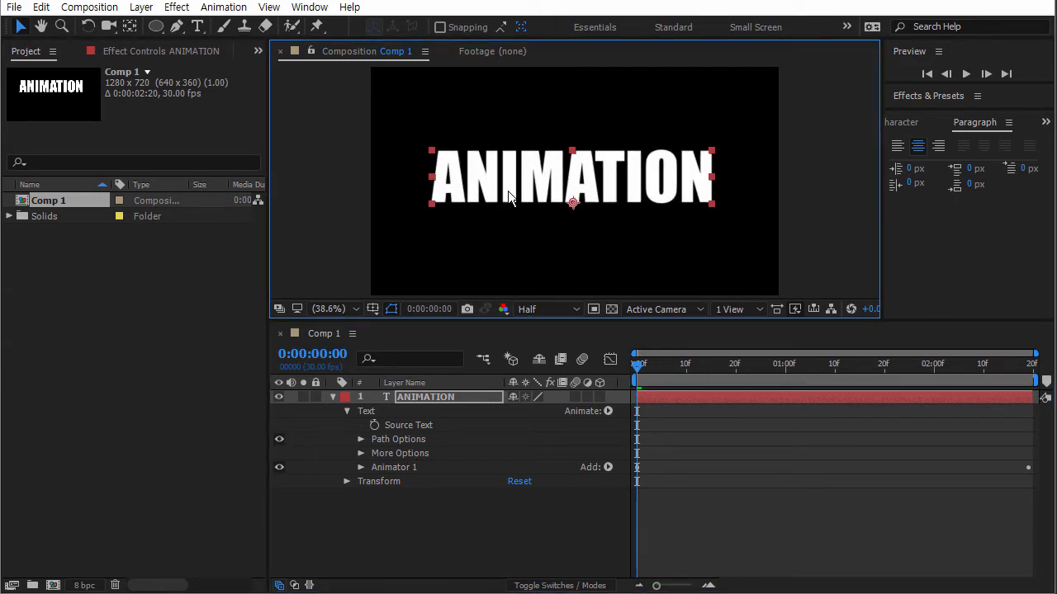
Expand the text layer's More Options, set the vertical Grouping Alignment to -44%, and preview the animation.
{"action": "mouse_move", "coordinate": [661, 365]}
{"action": "left_mouse_down"}
{"action": "mouse_move", "coordinate": [778, 365]}
{"action": "mouse_move", "coordinate": [647, 365]}
{"action": "left_mouse_up"}
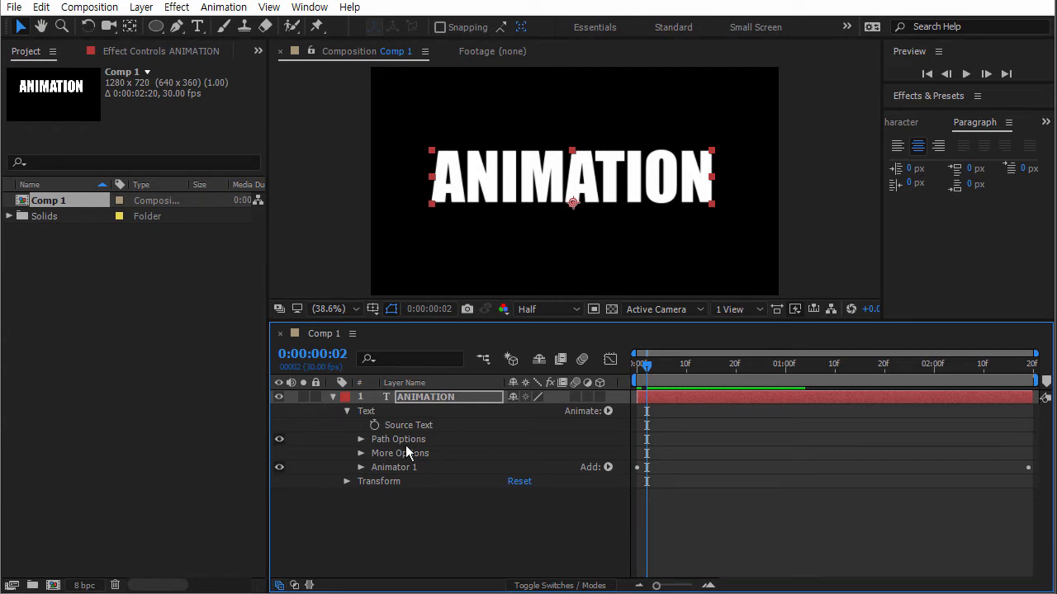
{"action": "left_click", "coordinate": [361, 454]}
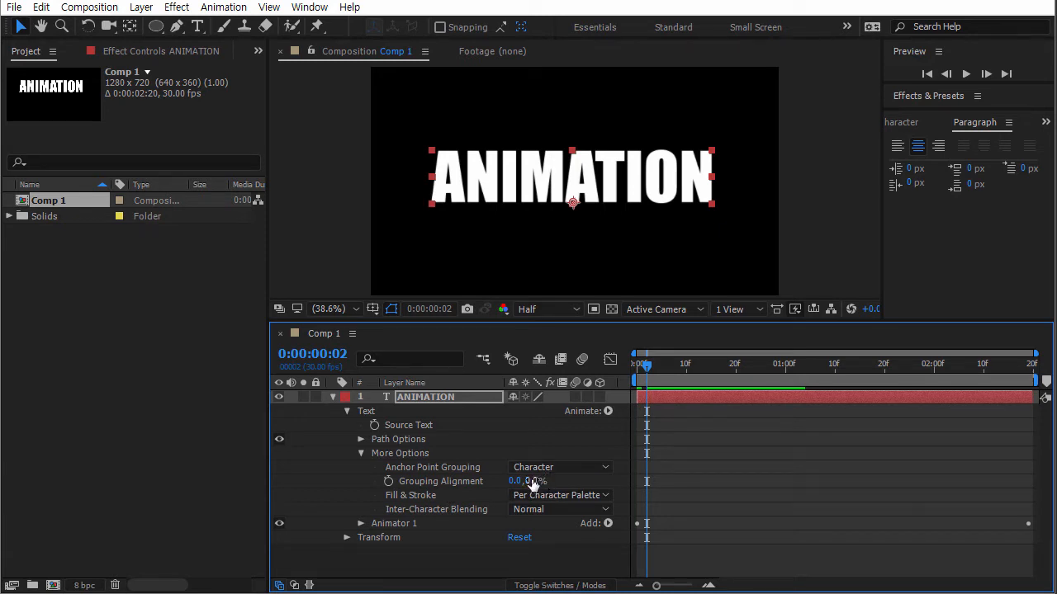
{"action": "left_click", "coordinate": [397, 455]}
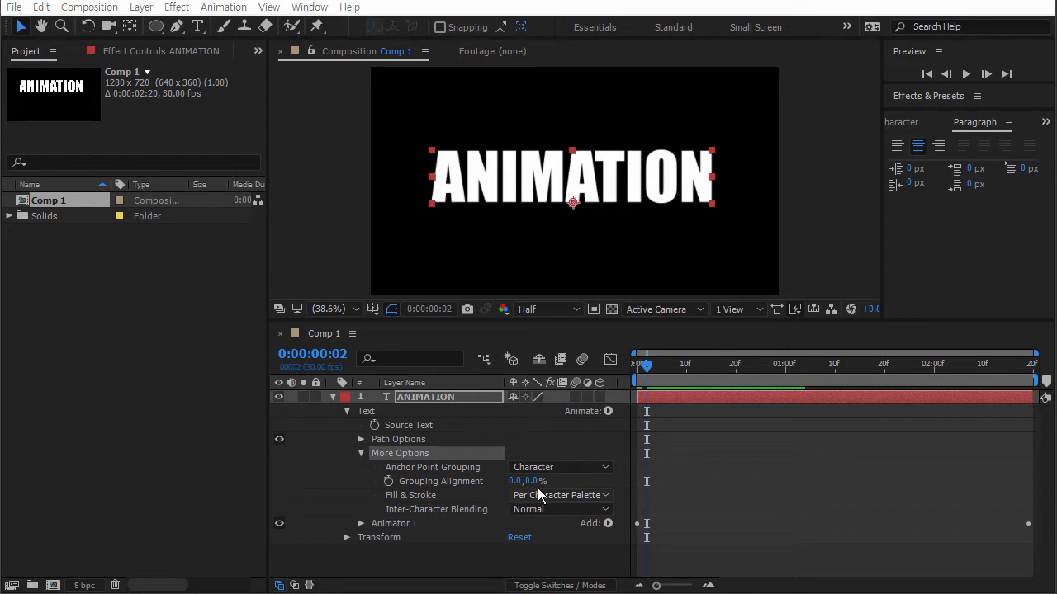
{"action": "left_click_drag", "start_coordinate": [532, 481], "coordinate": [495, 482]}
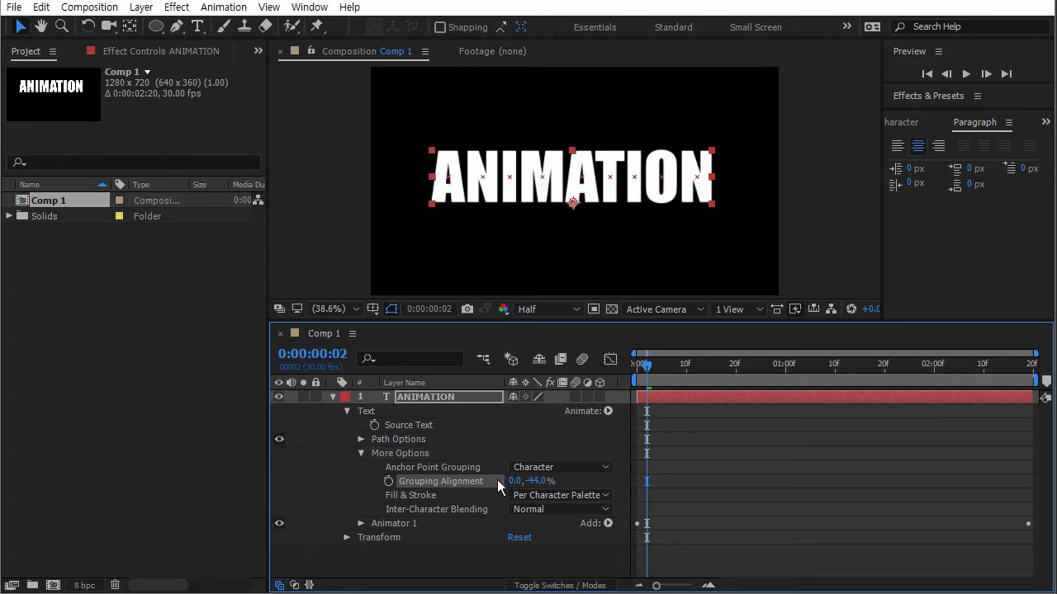
{"action": "key", "text": "Home"}
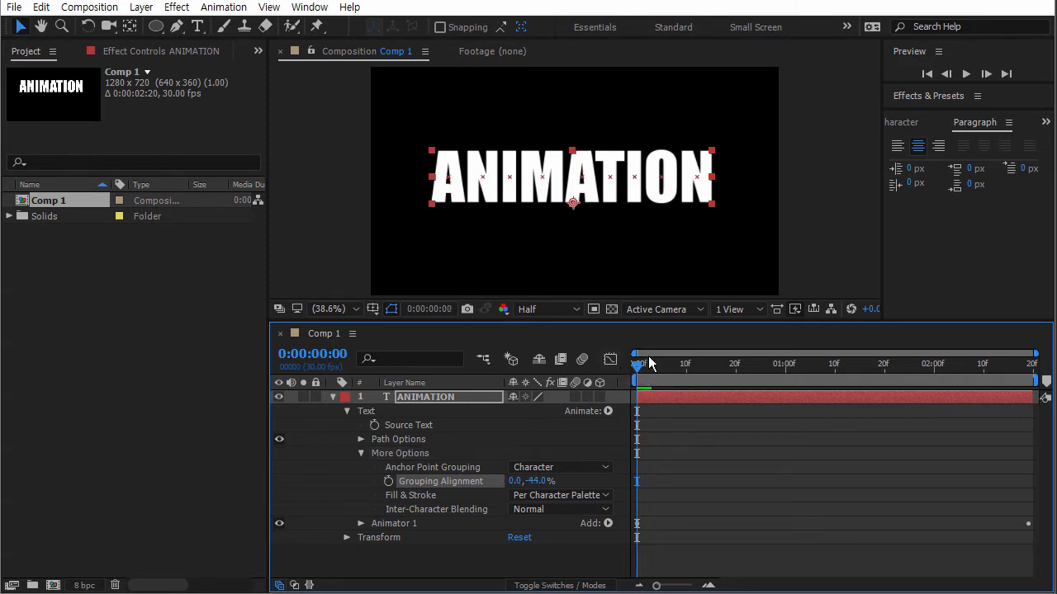
{"action": "left_click", "coordinate": [966, 74]}
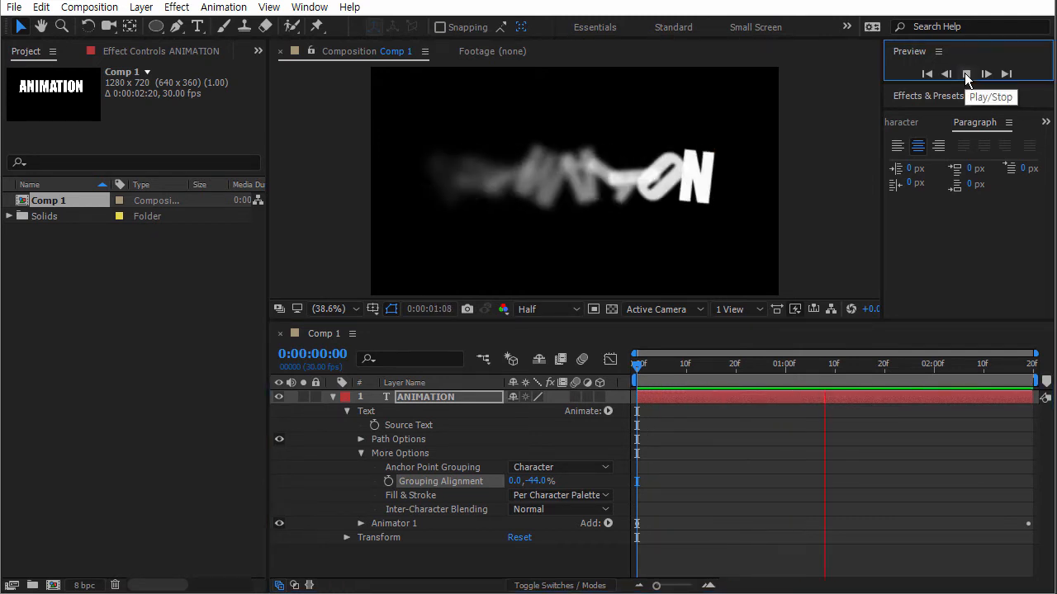
{"action": "key", "text": "space"}
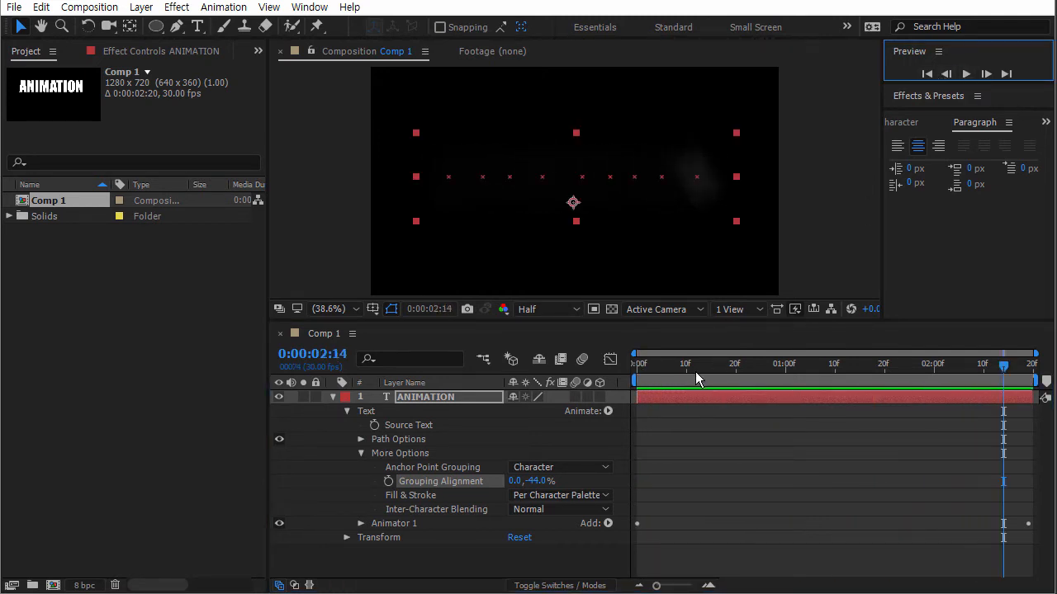
Try a vertical Grouping Alignment of 48% and preview the text animation from the first frame.
{"action": "key", "text": "Home"}
{"action": "left_click_drag", "start_coordinate": [541, 481], "coordinate": [612, 486]}
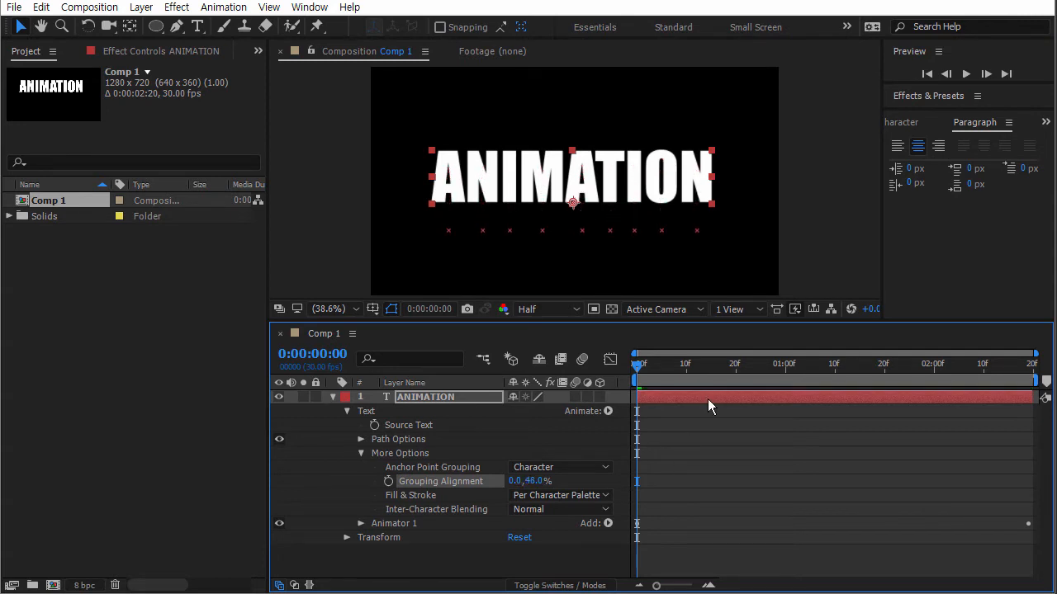
{"action": "left_click", "coordinate": [966, 74]}
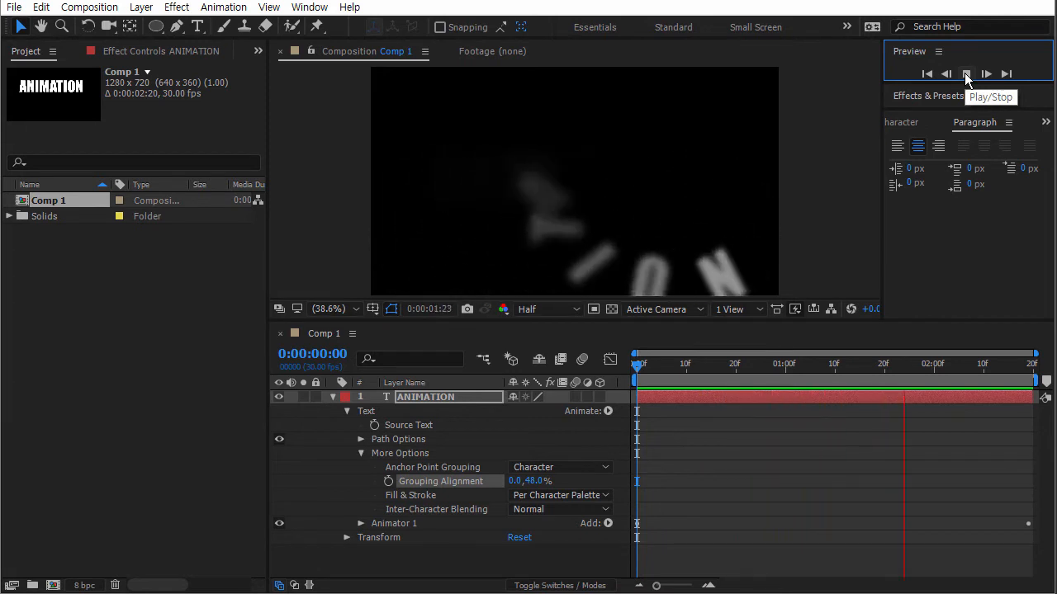
{"action": "left_click", "coordinate": [966, 73]}
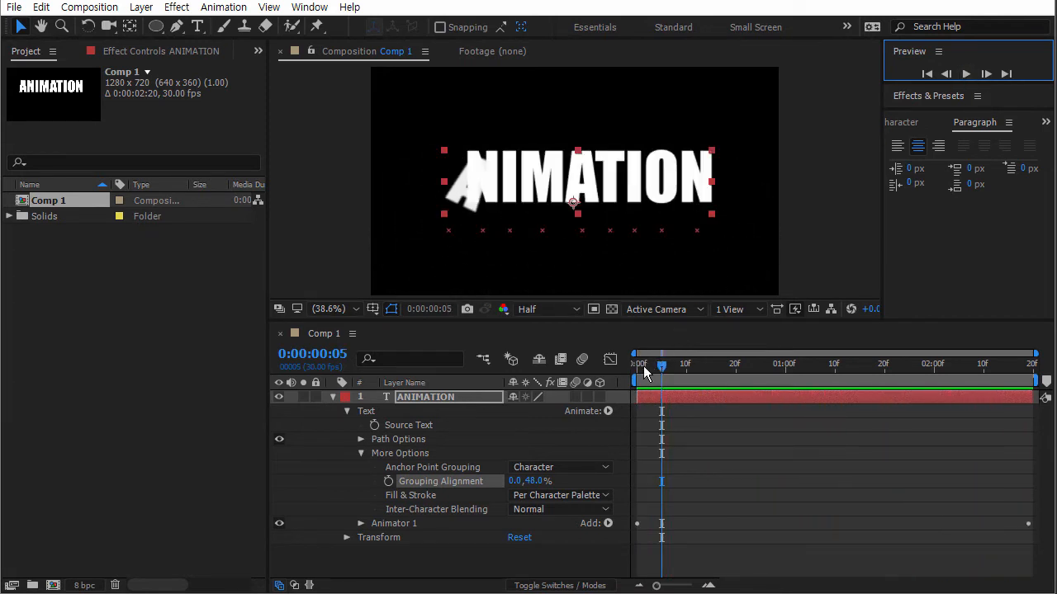
{"action": "left_click_drag", "start_coordinate": [643, 365], "coordinate": [622, 359]}
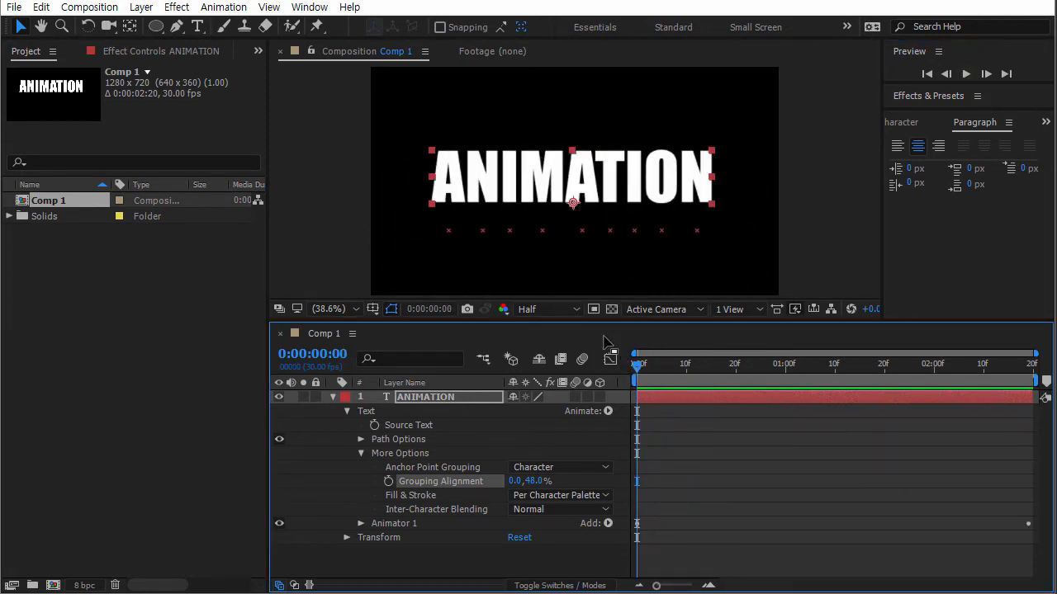
Move the ANIMATION text slightly upward, set its vertical Grouping Alignment to 82%, and scrub through the animation.
{"action": "left_click_drag", "start_coordinate": [614, 192], "coordinate": [609, 185]}
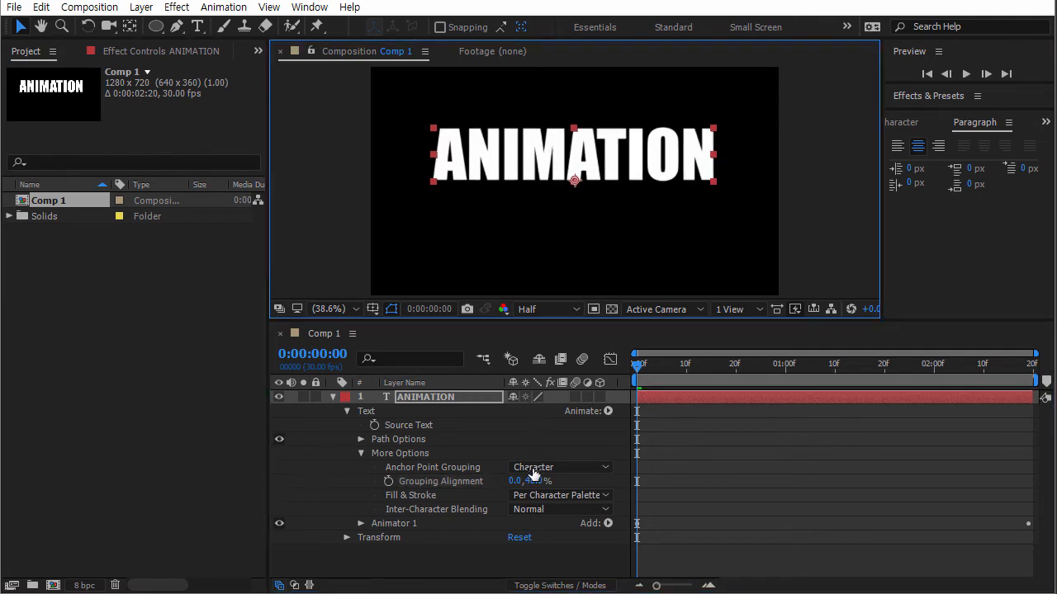
{"action": "left_click_drag", "start_coordinate": [534, 484], "coordinate": [565, 480]}
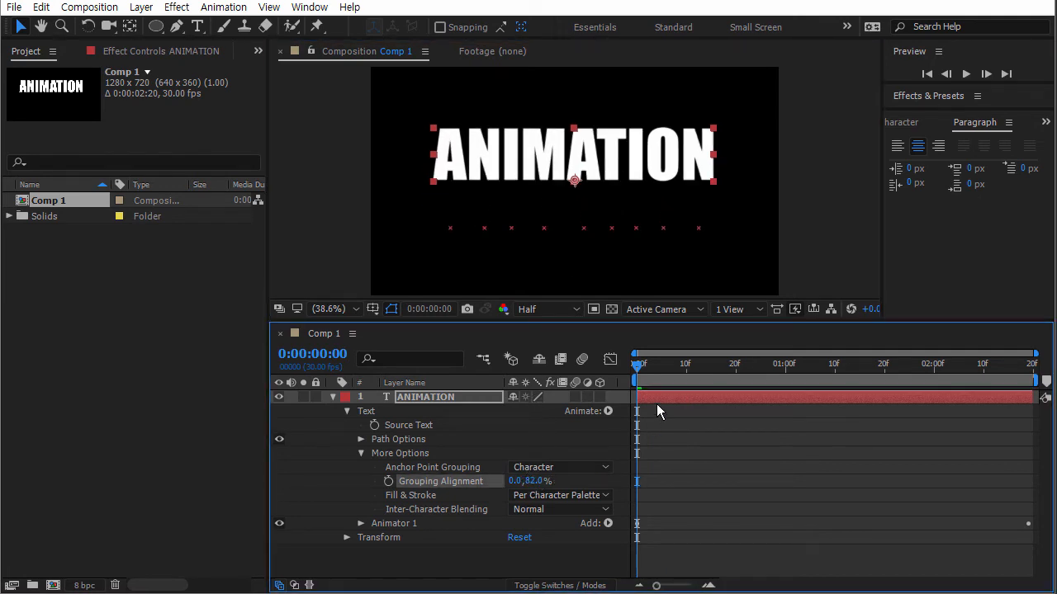
{"action": "left_click_drag", "start_coordinate": [640, 369], "coordinate": [588, 348]}
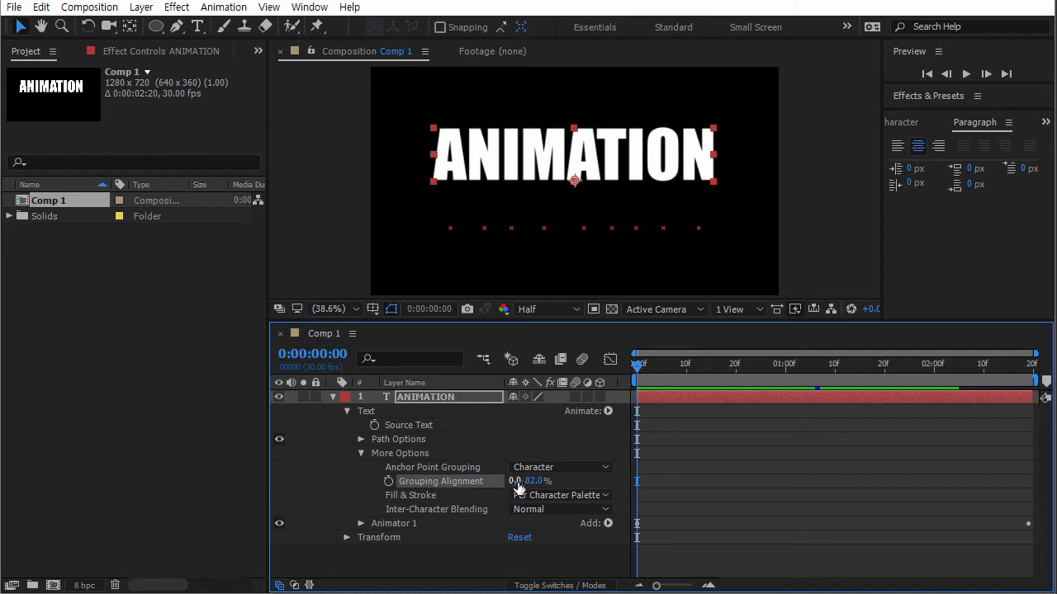
Try positive horizontal Grouping Alignment values up to 205% and scrub through the animation.
{"action": "left_click_drag", "start_coordinate": [515, 482], "coordinate": [704, 487]}
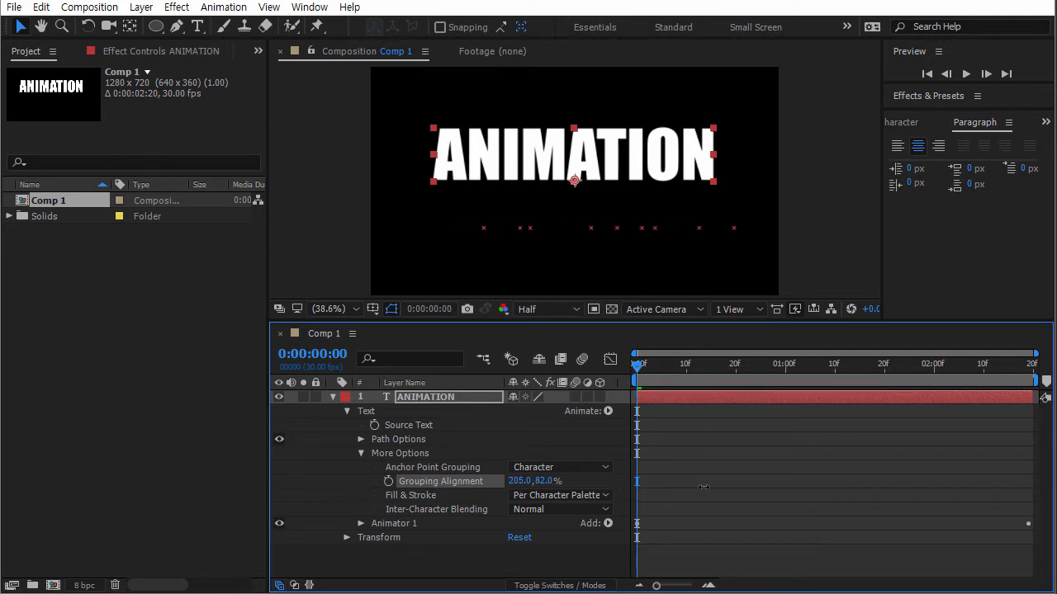
{"action": "left_click_drag", "start_coordinate": [620, 481], "coordinate": [653, 481]}
{"action": "left_click_drag", "start_coordinate": [647, 369], "coordinate": [588, 382]}
Try a horizontal Grouping Alignment of -274% and scrub through the animation.
{"action": "left_click", "coordinate": [520, 481]}
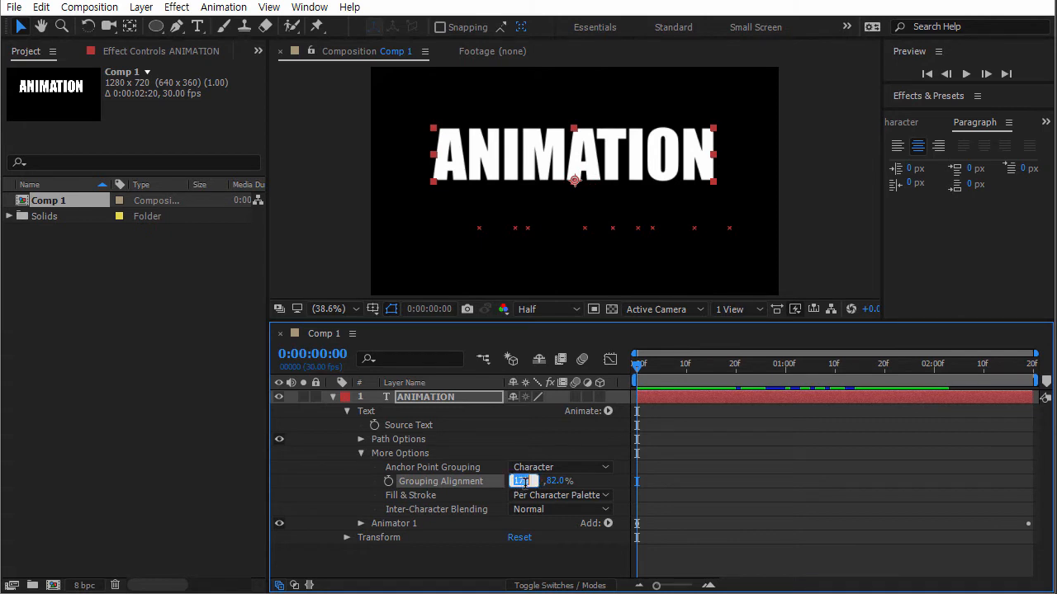
{"action": "left_click", "coordinate": [530, 445]}
{"action": "left_click_drag", "start_coordinate": [522, 482], "coordinate": [399, 425]}
{"action": "left_click_drag", "start_coordinate": [643, 378], "coordinate": [586, 364]}
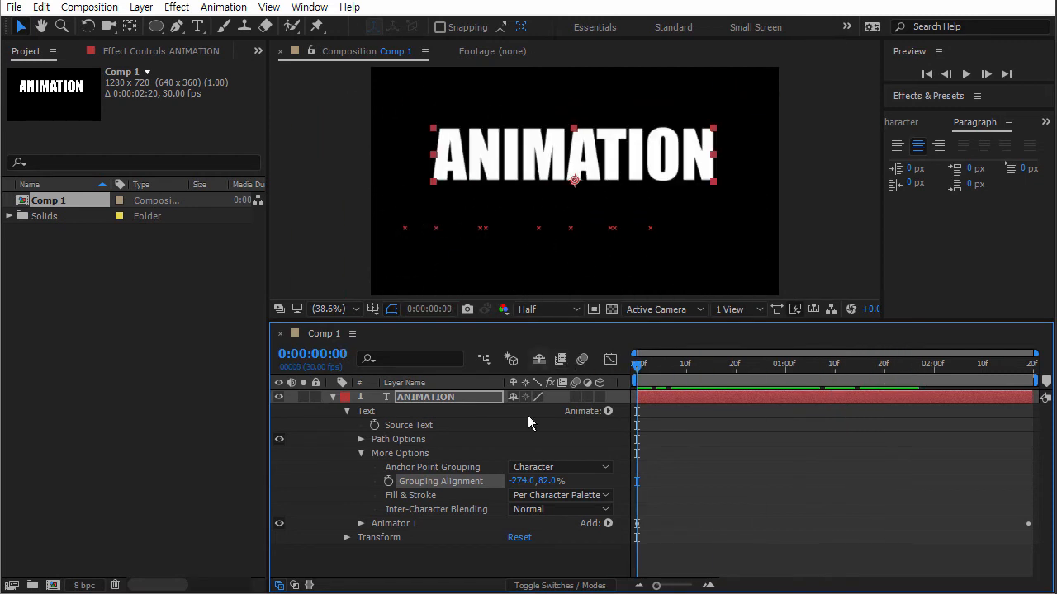
Try a horizontal Grouping Alignment of -344%, reset it to 0%, and scrub through the animation.
{"action": "left_click", "coordinate": [522, 481]}
{"action": "type", "text": "-344"}
{"action": "key", "text": "Return"}
{"action": "left_click", "coordinate": [521, 481]}
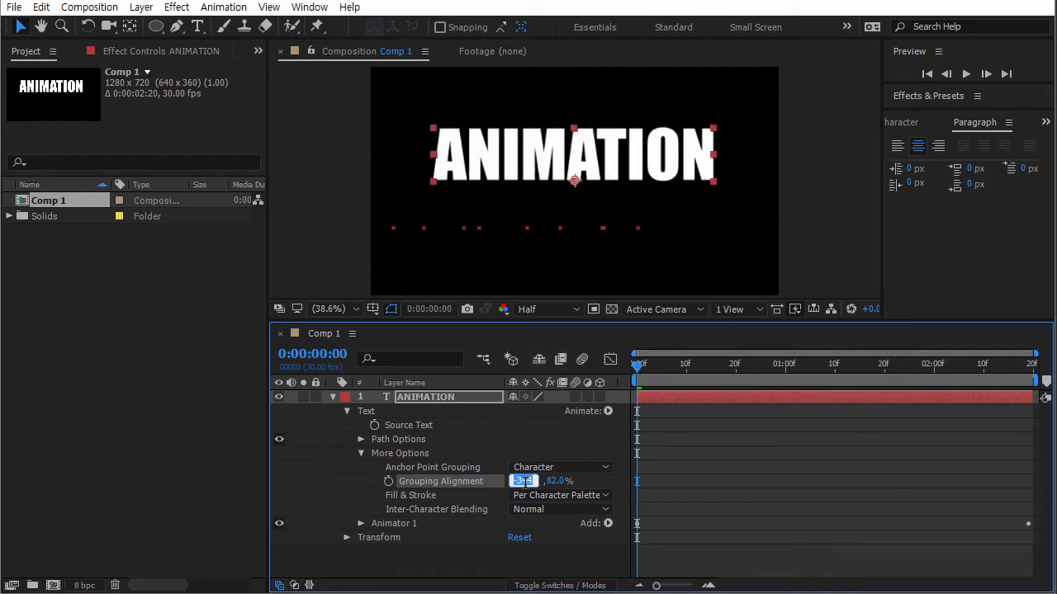
{"action": "key", "text": "Return"}
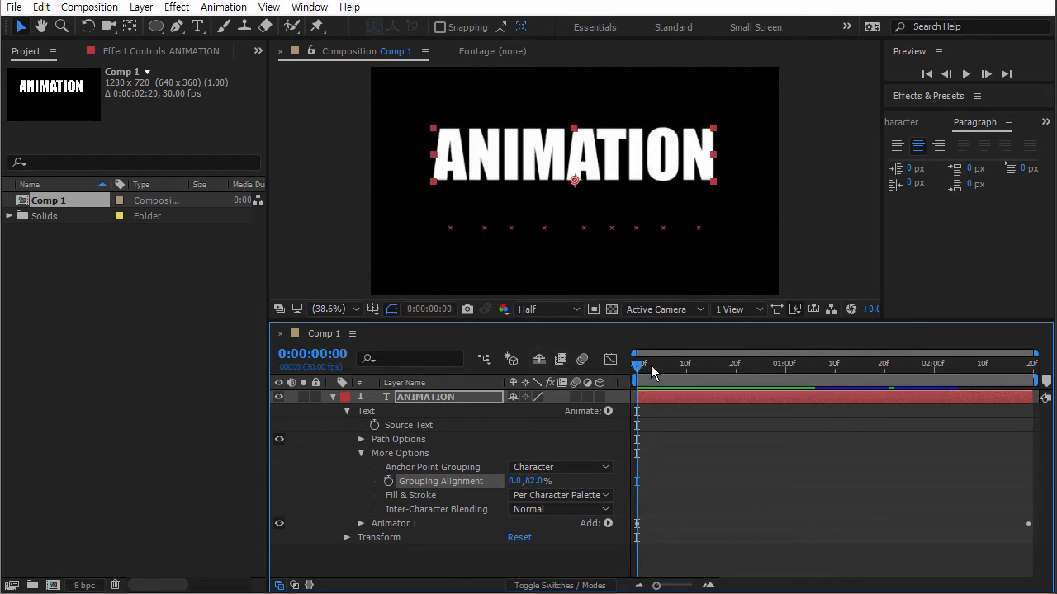
{"action": "left_click_drag", "start_coordinate": [651, 365], "coordinate": [613, 369]}
Try vertical Grouping Alignment values of 98% and -89%, and scrub through the animation.
{"action": "left_click_drag", "start_coordinate": [538, 485], "coordinate": [557, 482]}
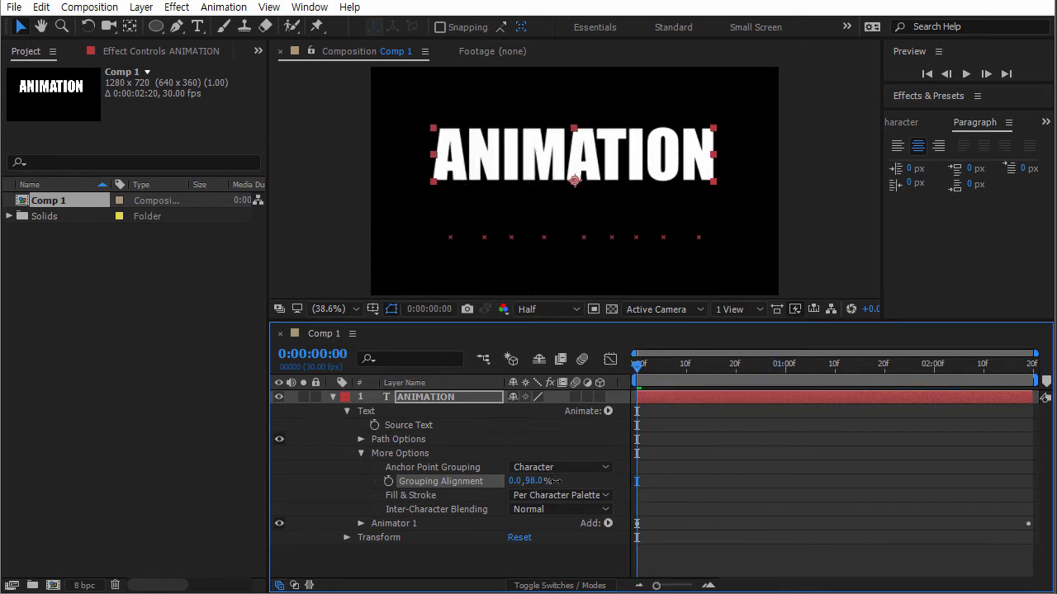
{"action": "left_click_drag", "start_coordinate": [376, 465], "coordinate": [588, 445]}
{"action": "left_click_drag", "start_coordinate": [645, 365], "coordinate": [589, 366]}
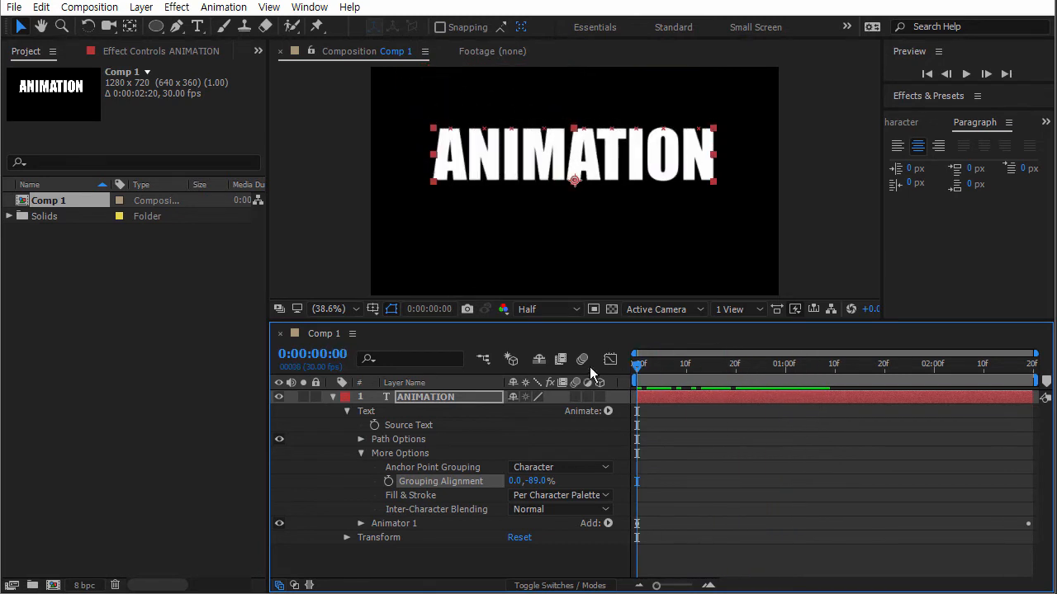
Set the vertical Grouping Alignment to 3% and check the available Anchor Point Grouping options.
{"action": "left_click_drag", "start_coordinate": [541, 482], "coordinate": [615, 488]}
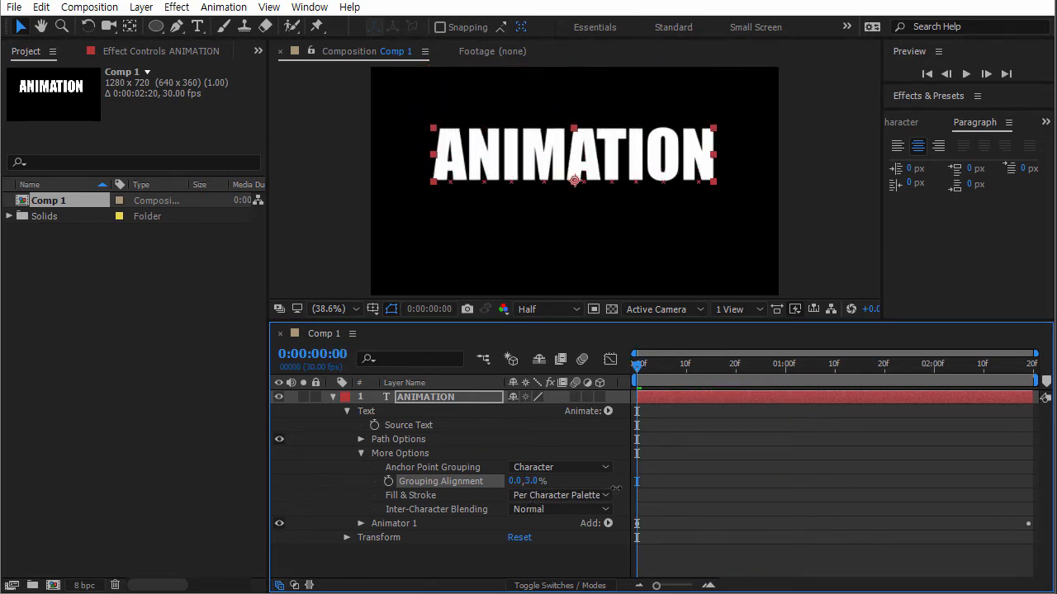
{"action": "left_click", "coordinate": [534, 468]}
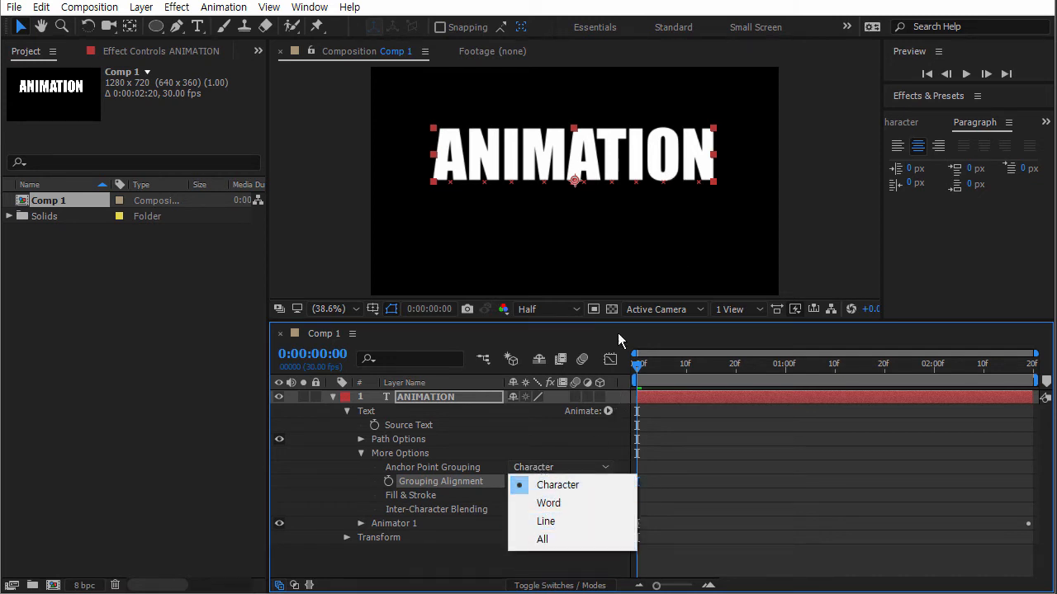
{"action": "left_click", "coordinate": [475, 562]}
Add a second line reading IMAGE below ANIMATION in the text layer and scrub through the animation.
{"action": "left_click", "coordinate": [697, 145]}
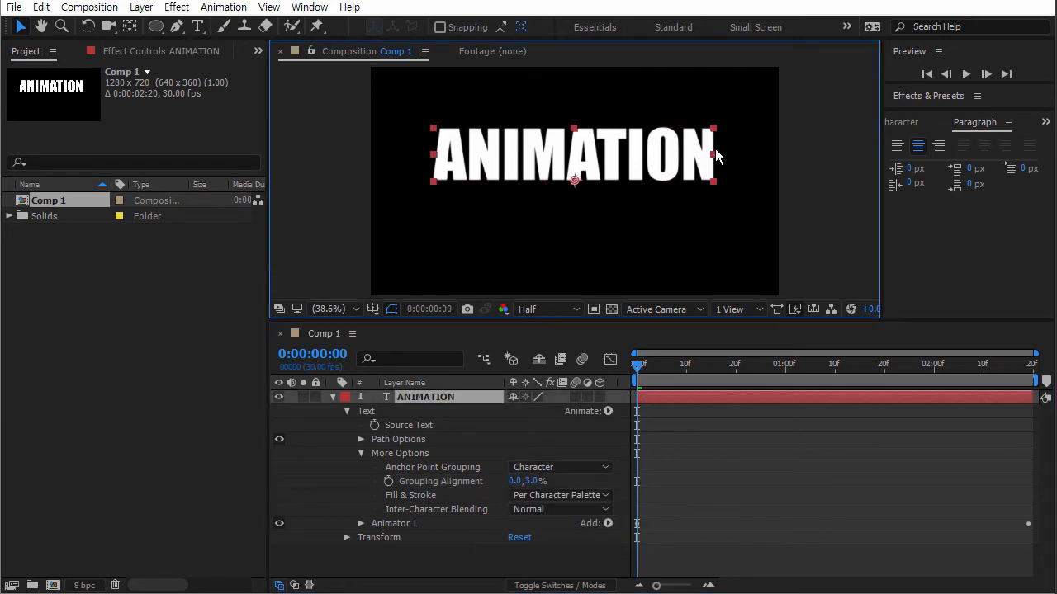
{"action": "double_click", "coordinate": [435, 402]}
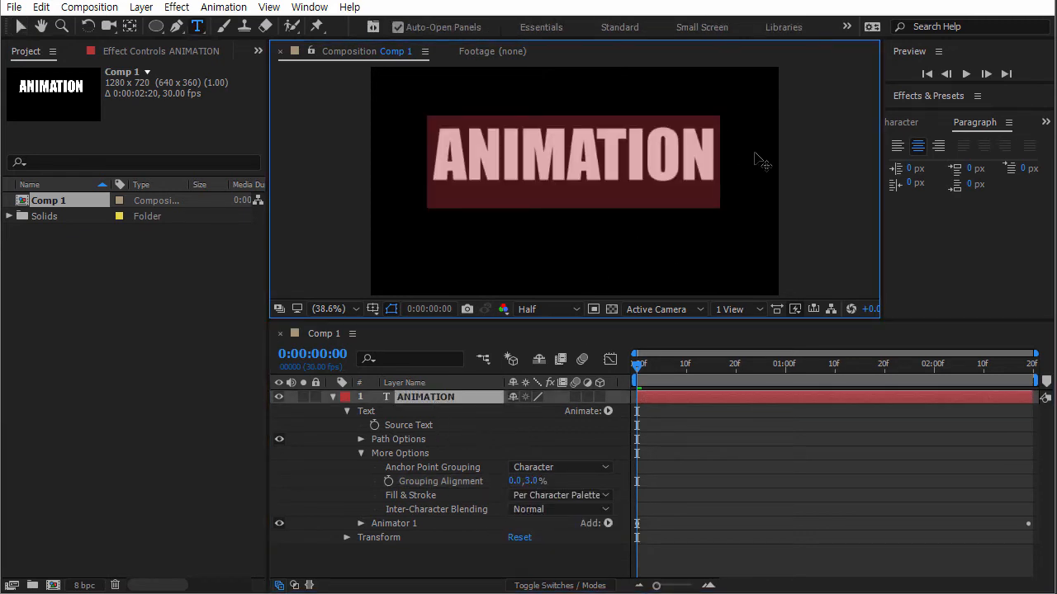
{"action": "left_click", "coordinate": [729, 154]}
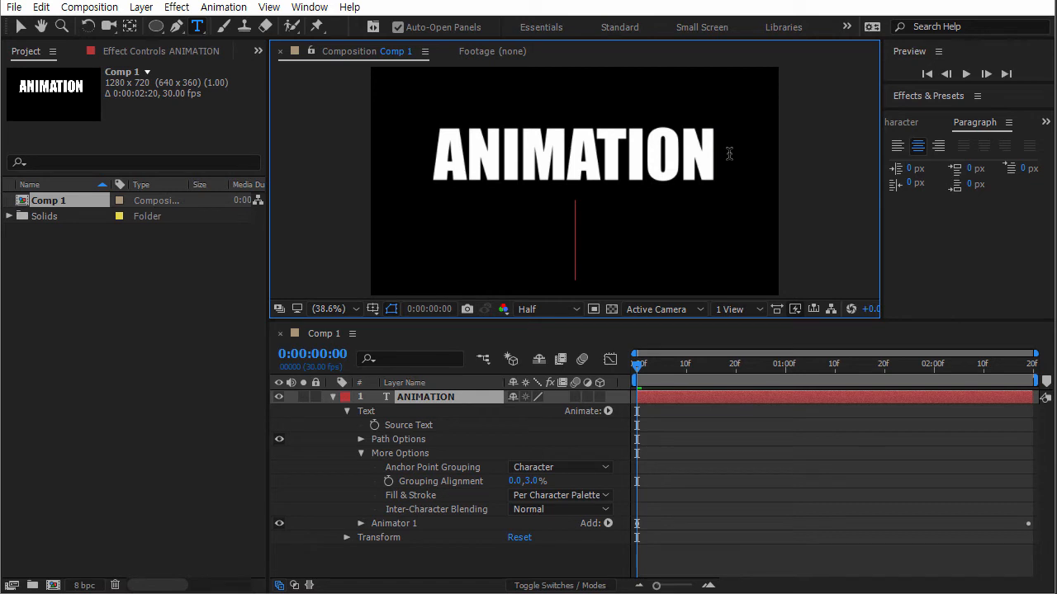
{"action": "type", "text": "IMAGE"}
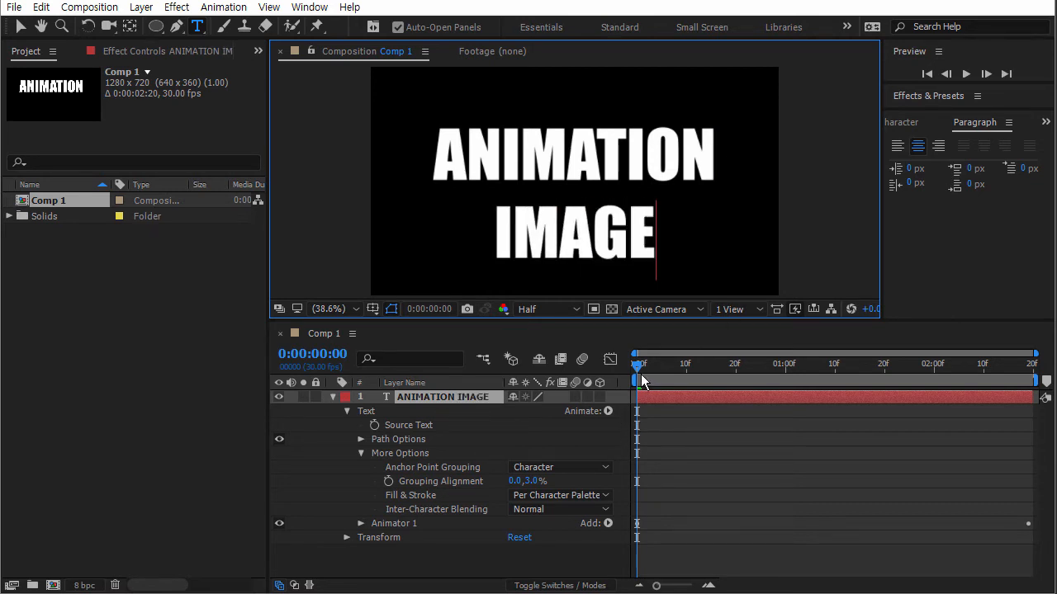
{"action": "left_click_drag", "start_coordinate": [641, 374], "coordinate": [599, 383]}
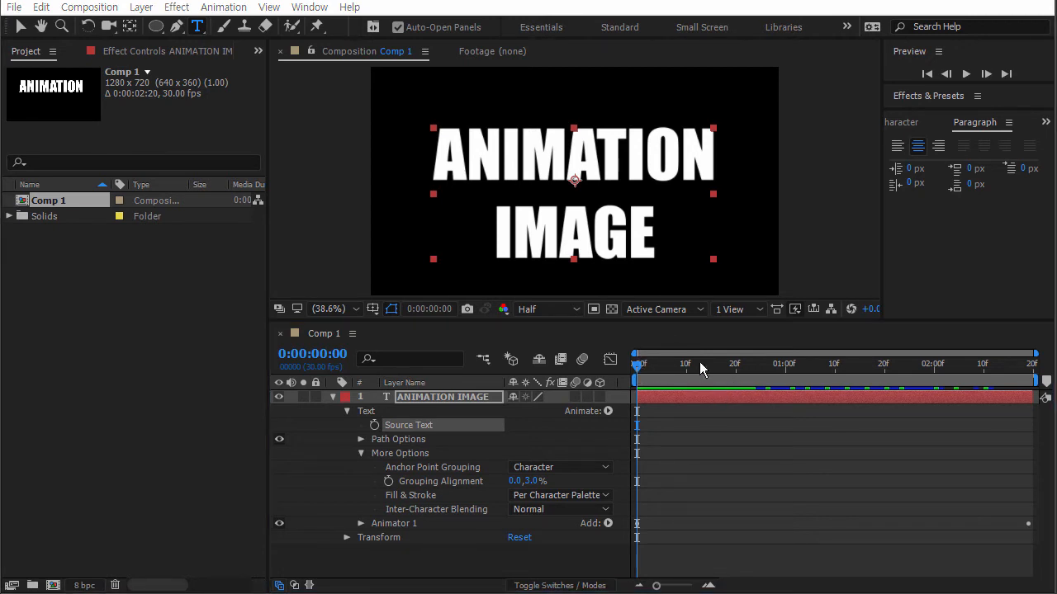
{"action": "left_click_drag", "start_coordinate": [639, 367], "coordinate": [617, 363]}
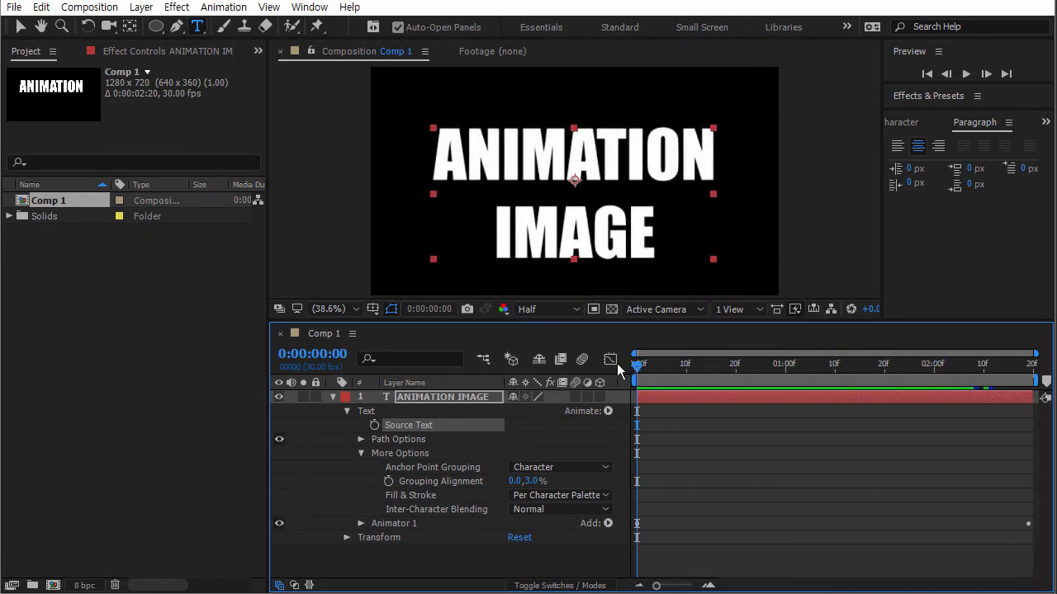
Try Word as the Anchor Point Grouping and scrub through the animation.
{"action": "left_click", "coordinate": [552, 468]}
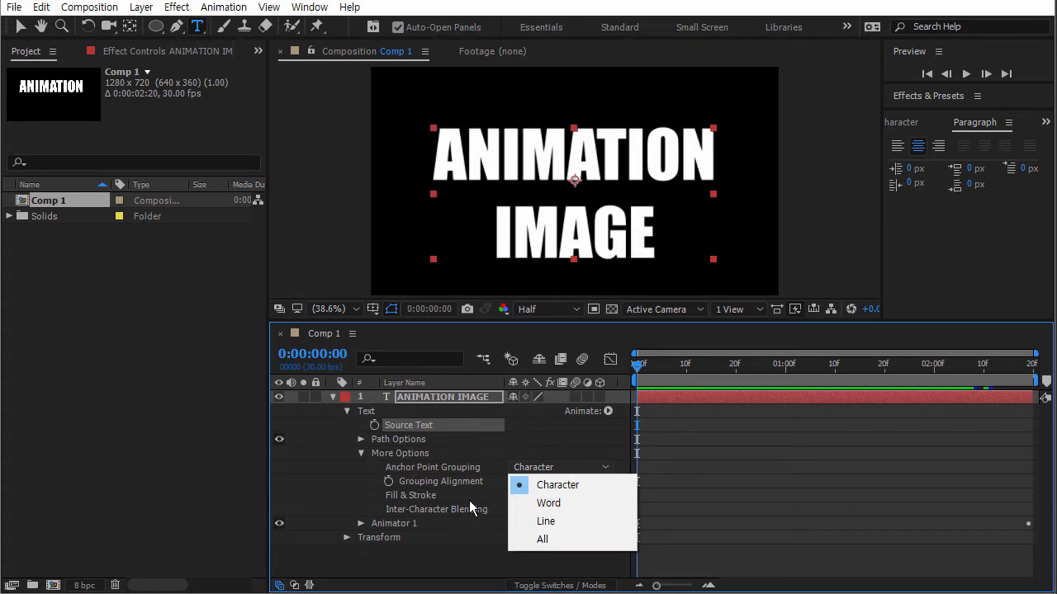
{"action": "left_click", "coordinate": [547, 505]}
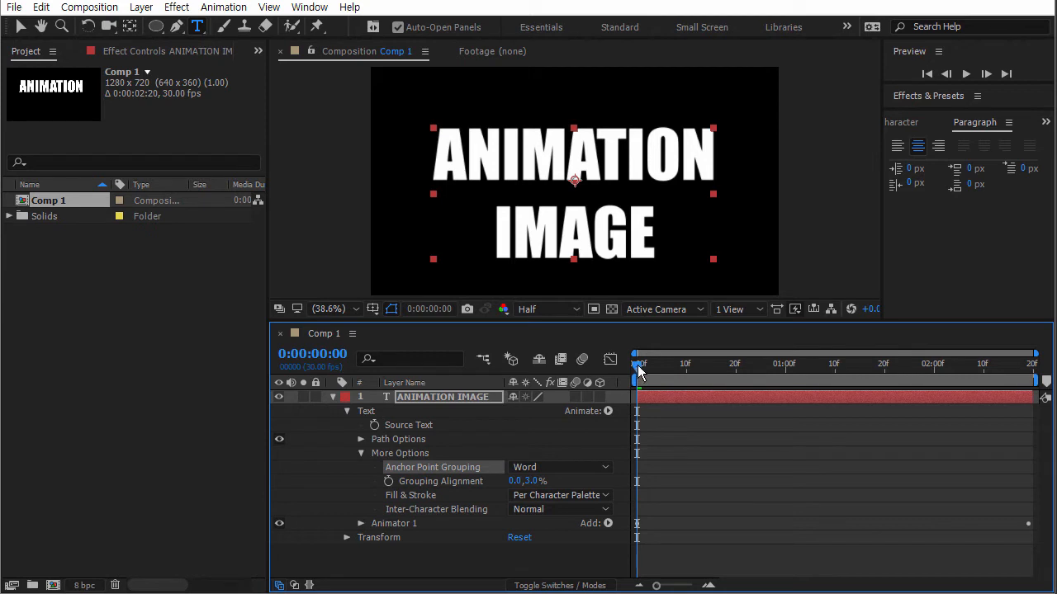
{"action": "mouse_move", "coordinate": [637, 370]}
{"action": "left_mouse_down"}
{"action": "mouse_move", "coordinate": [864, 372]}
{"action": "mouse_move", "coordinate": [634, 368]}
{"action": "left_mouse_up"}
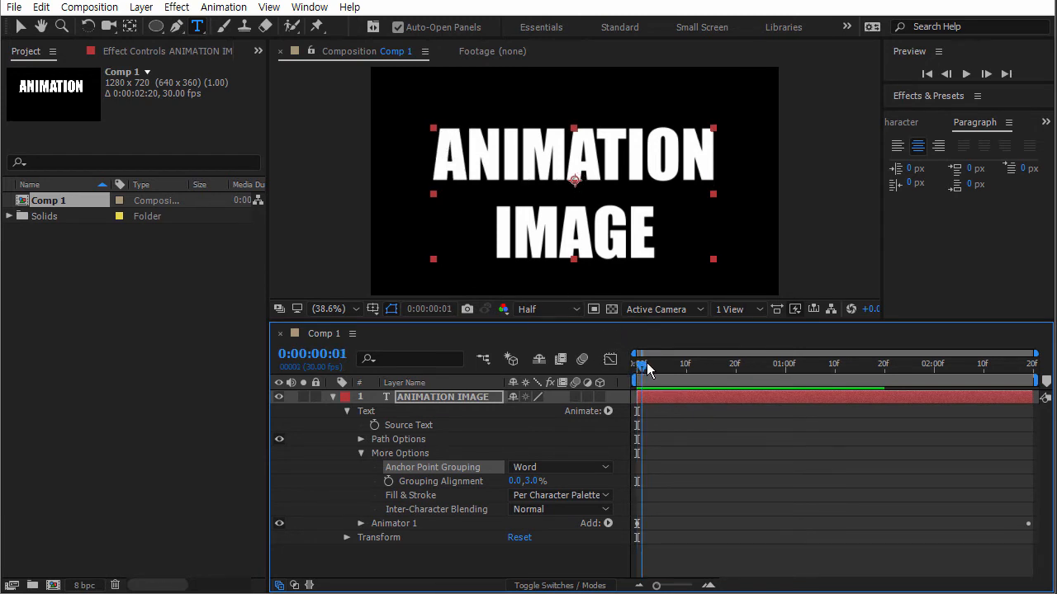
{"action": "left_click_drag", "start_coordinate": [648, 369], "coordinate": [618, 338]}
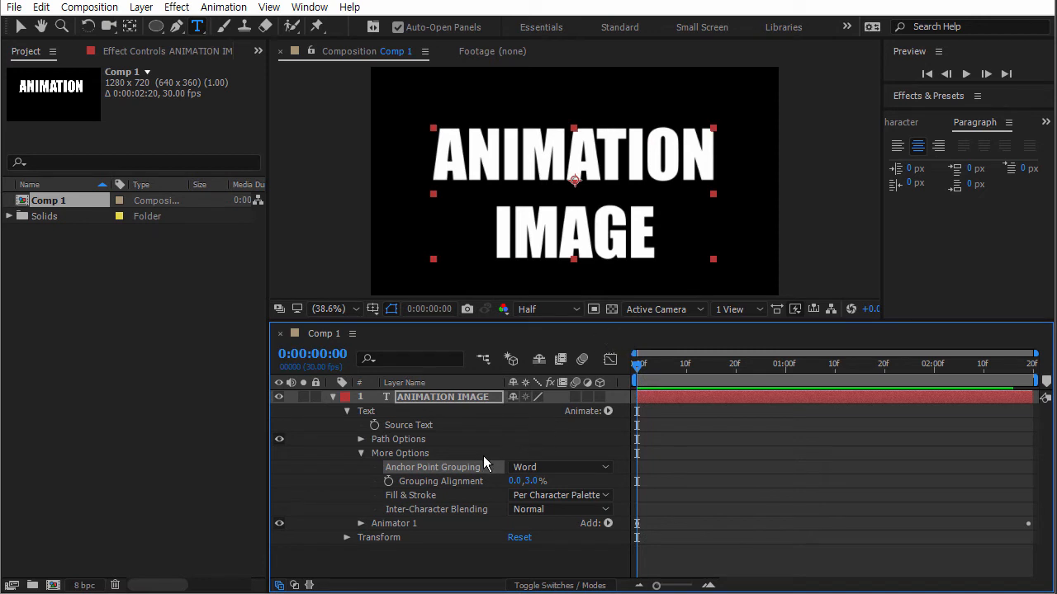
Set the Anchor Point Grouping to Line and scrub through the animation.
{"action": "left_click", "coordinate": [539, 469]}
{"action": "left_click", "coordinate": [554, 524]}
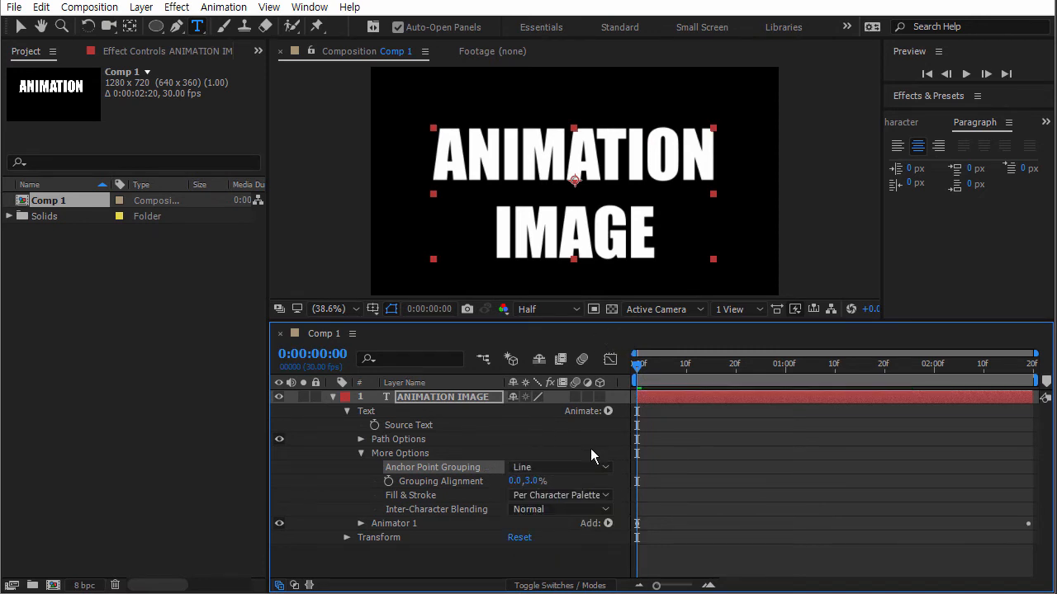
{"action": "mouse_move", "coordinate": [639, 367]}
{"action": "left_mouse_down"}
{"action": "mouse_move", "coordinate": [998, 388]}
{"action": "mouse_move", "coordinate": [642, 363]}
{"action": "mouse_move", "coordinate": [637, 351]}
{"action": "left_mouse_up"}
Add the word MOVIE after IMAGE in the text layer's second line and scrub through the animation.
{"action": "left_click", "coordinate": [654, 241]}
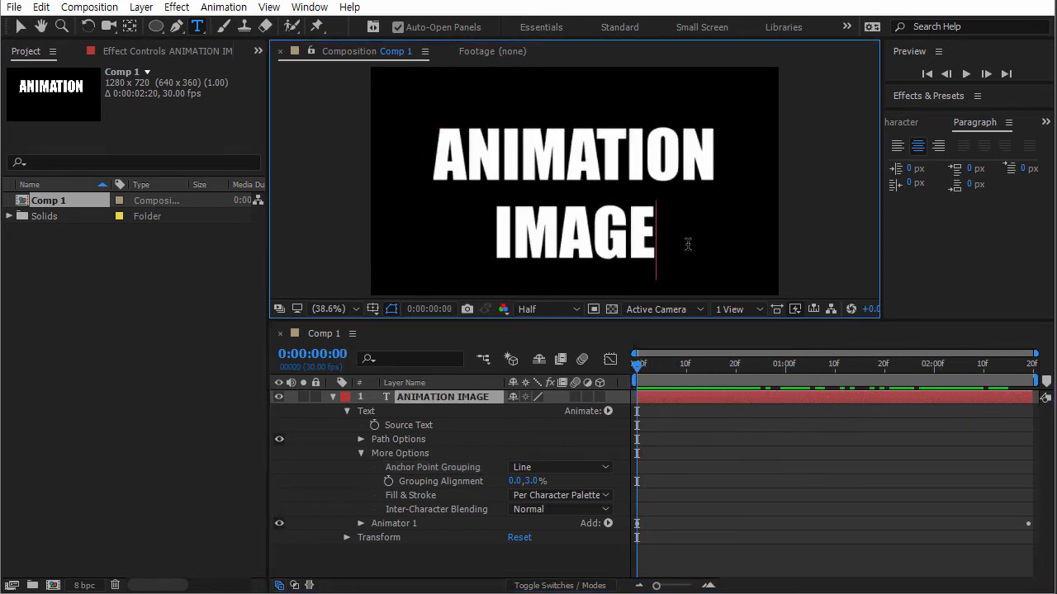
{"action": "type", "text": "MOVIE"}
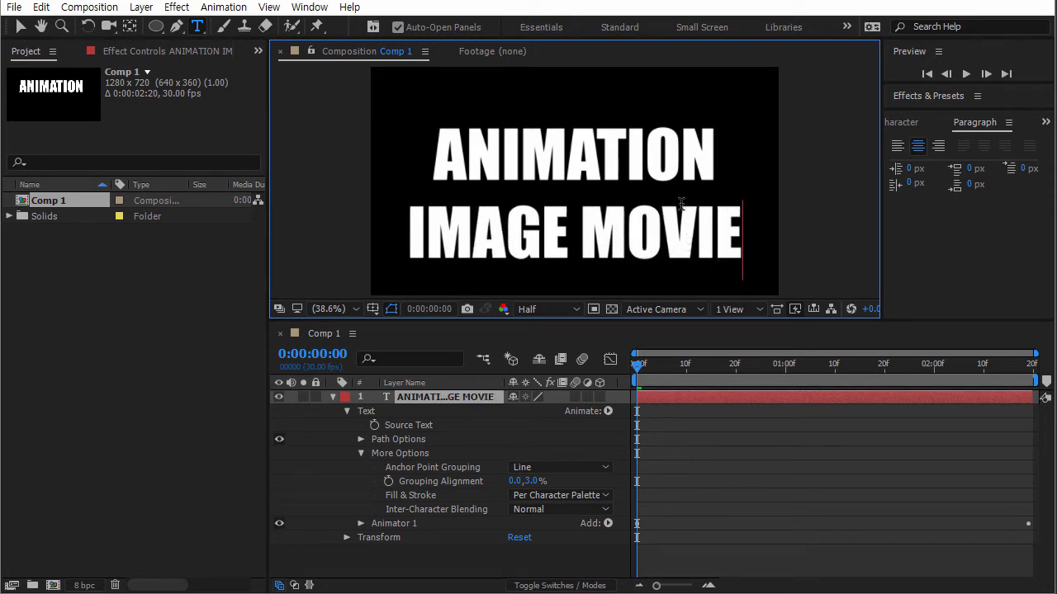
{"action": "left_click_drag", "start_coordinate": [639, 367], "coordinate": [593, 356]}
Try Word and All as the Anchor Point Grouping and scrub through the animation.
{"action": "left_click", "coordinate": [561, 467]}
{"action": "left_click", "coordinate": [549, 503]}
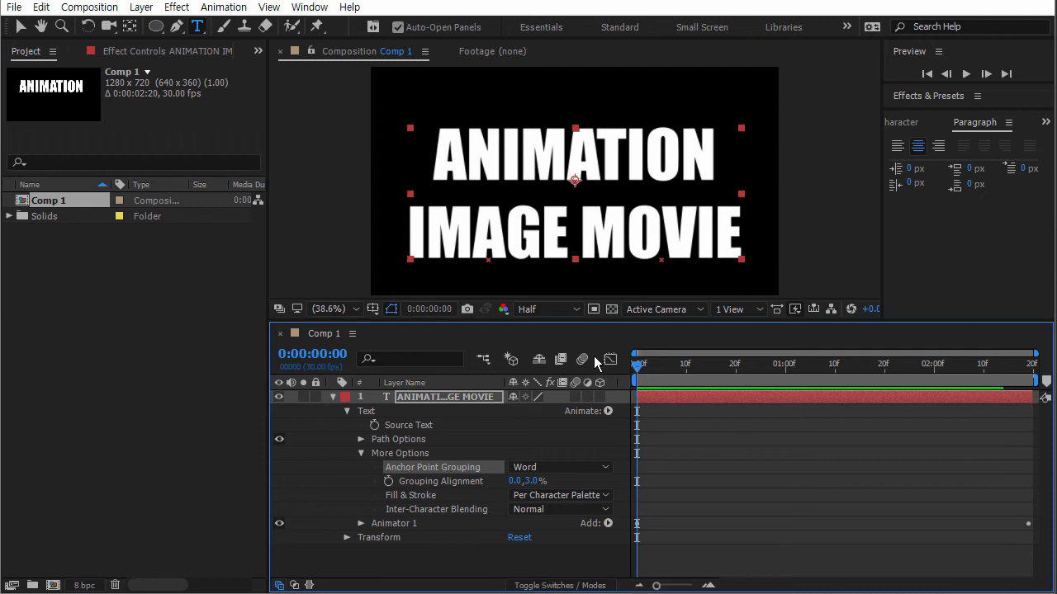
{"action": "left_click", "coordinate": [564, 470]}
{"action": "left_click", "coordinate": [548, 540]}
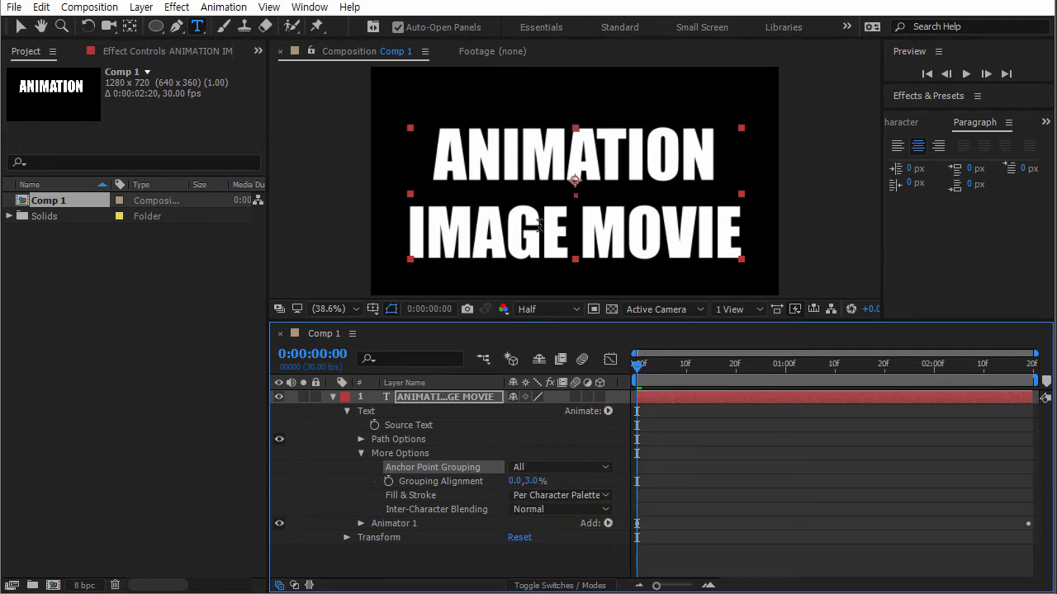
{"action": "mouse_move", "coordinate": [638, 369]}
{"action": "left_mouse_down"}
{"action": "mouse_move", "coordinate": [993, 367]}
{"action": "mouse_move", "coordinate": [628, 366]}
{"action": "left_mouse_up"}
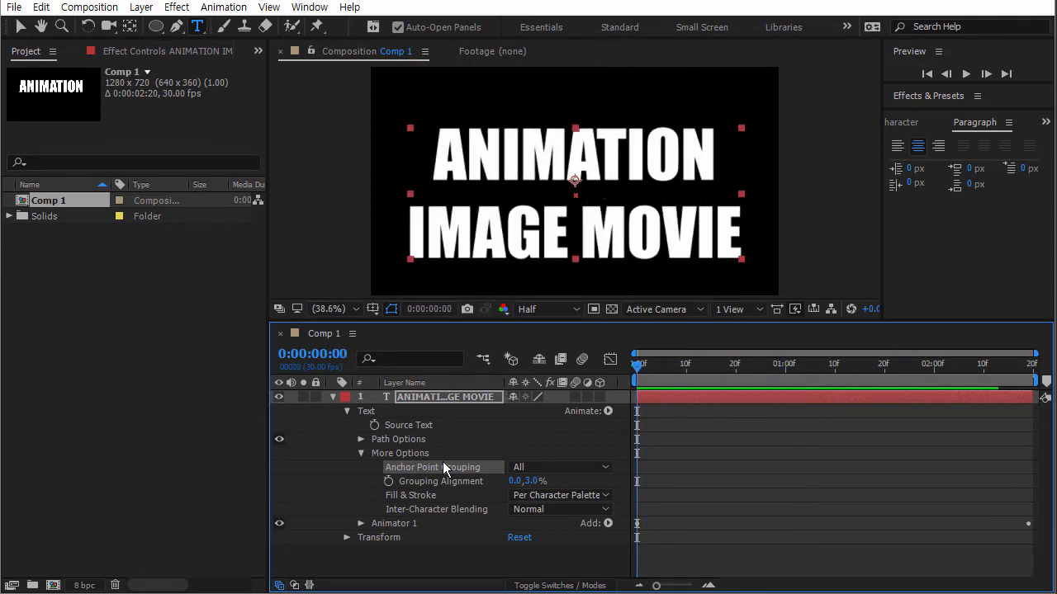
Set the Anchor Point Grouping to Character and preview the text animation.
{"action": "left_click", "coordinate": [518, 467]}
{"action": "key", "text": "Escape"}
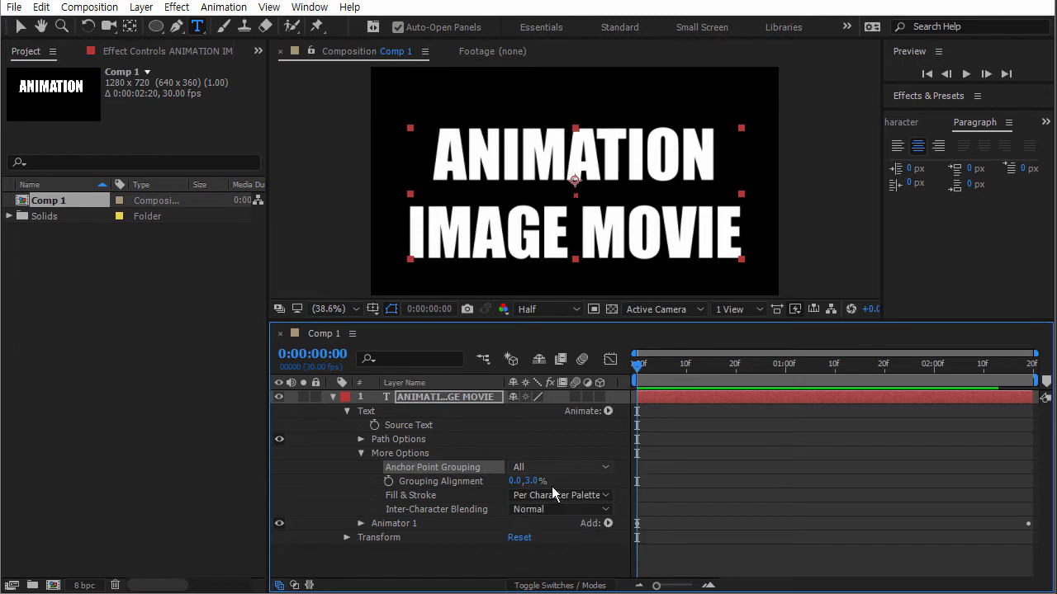
{"action": "key", "text": "space"}
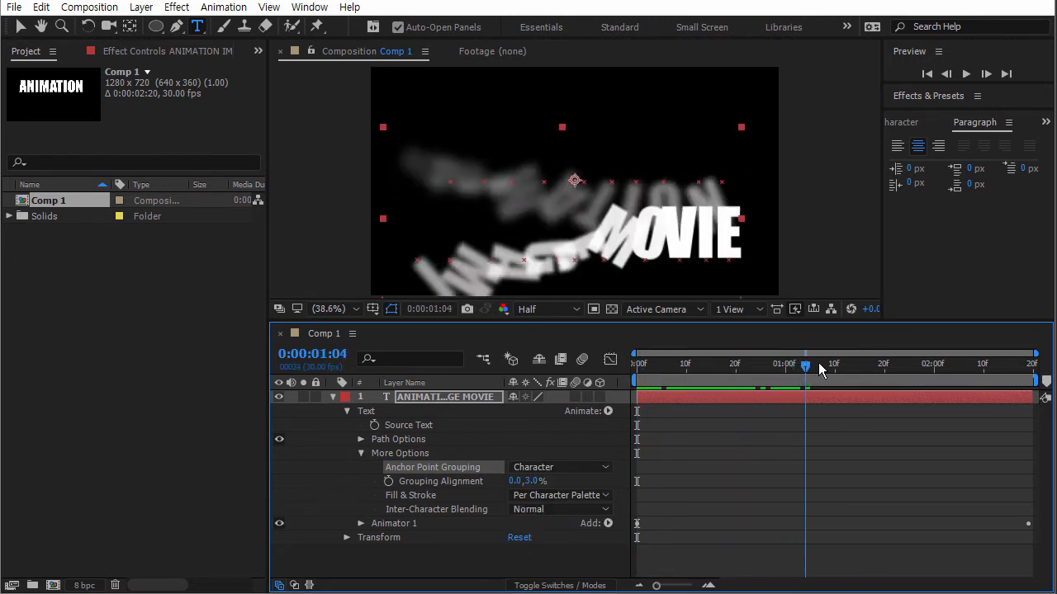
{"action": "key", "text": "space"}
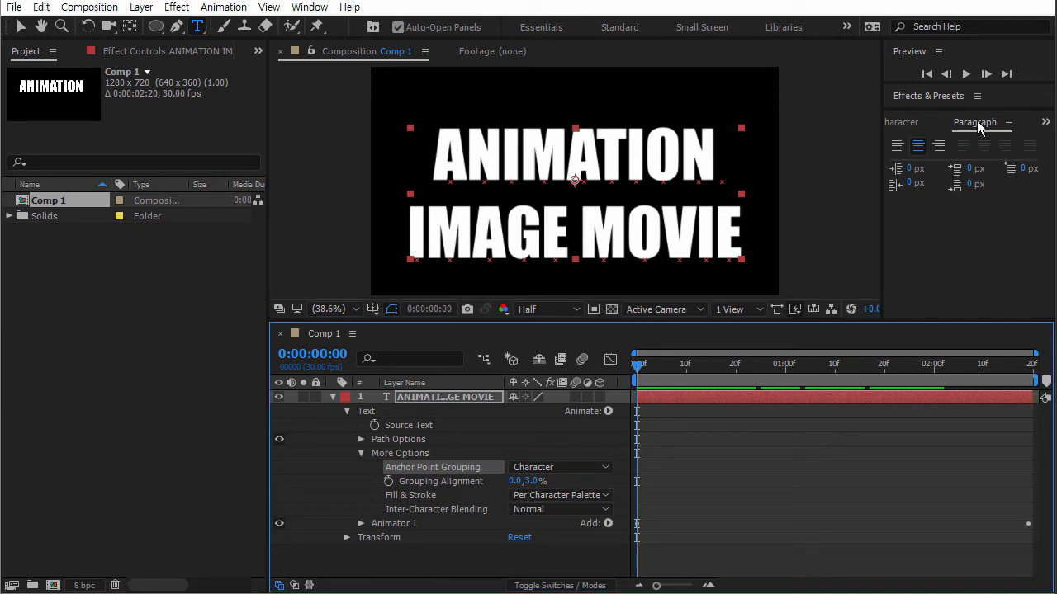
Try Add as the text layer's Inter-Character Blending and scrub through the overlapping letters.
{"action": "left_click", "coordinate": [914, 122]}
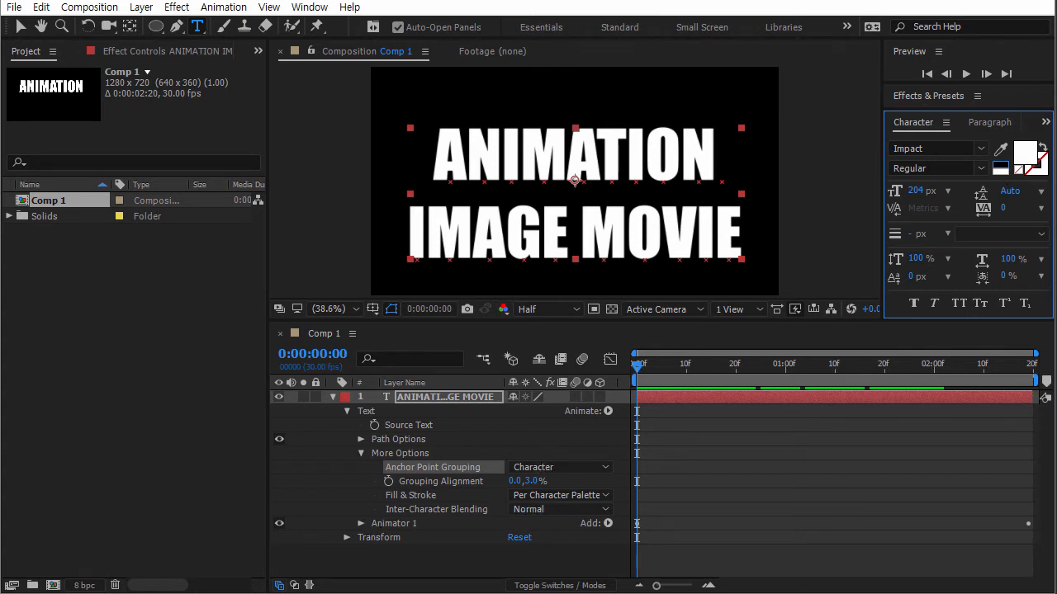
{"action": "key", "text": "ctrl+shift+a"}
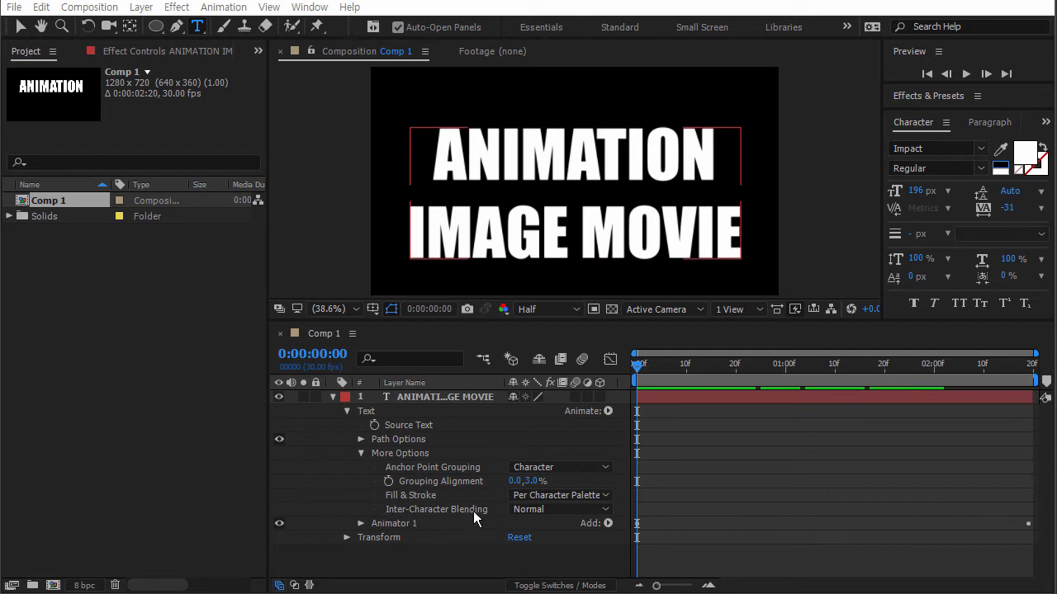
{"action": "left_click_drag", "start_coordinate": [640, 366], "coordinate": [676, 365]}
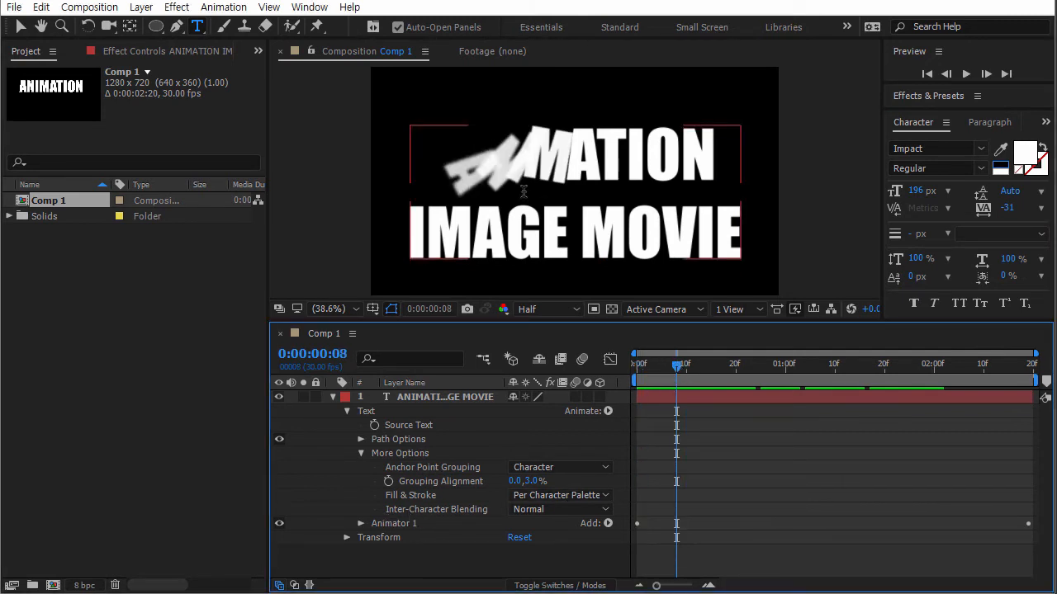
{"action": "left_click", "coordinate": [548, 511]}
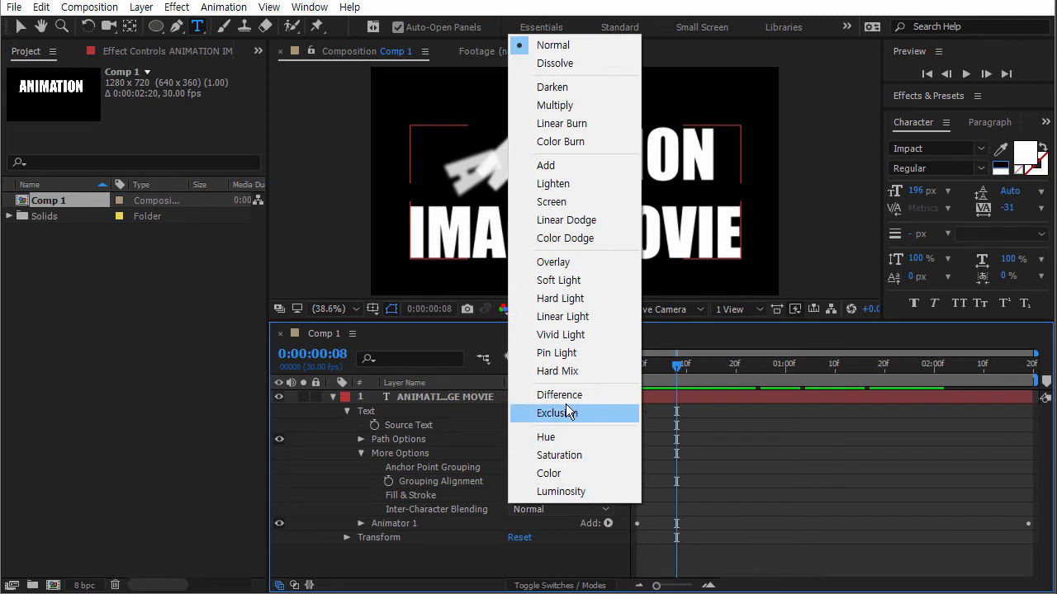
{"action": "left_click", "coordinate": [546, 165]}
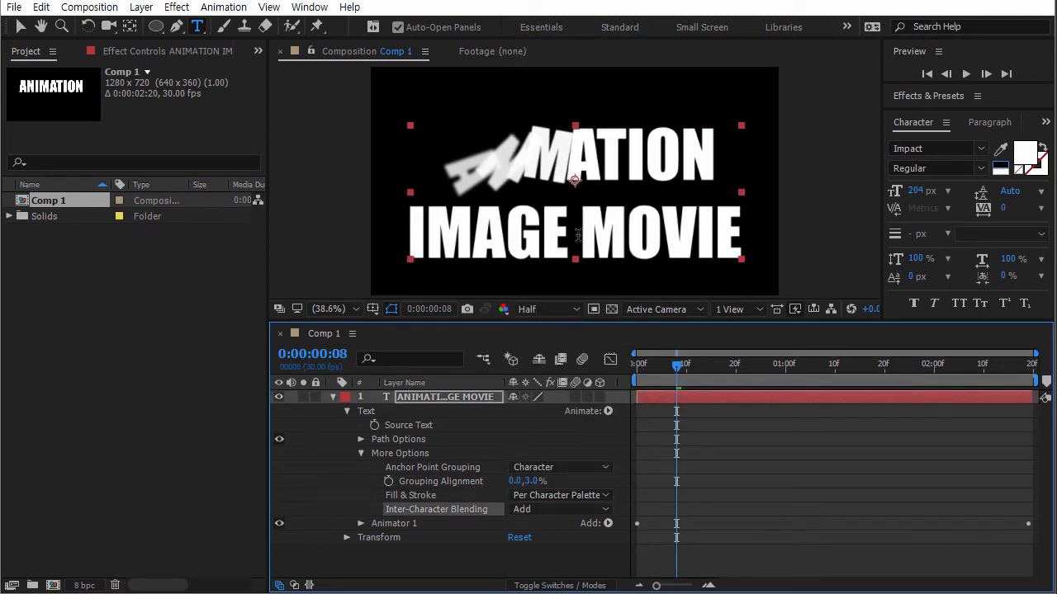
{"action": "left_click_drag", "start_coordinate": [663, 369], "coordinate": [628, 362]}
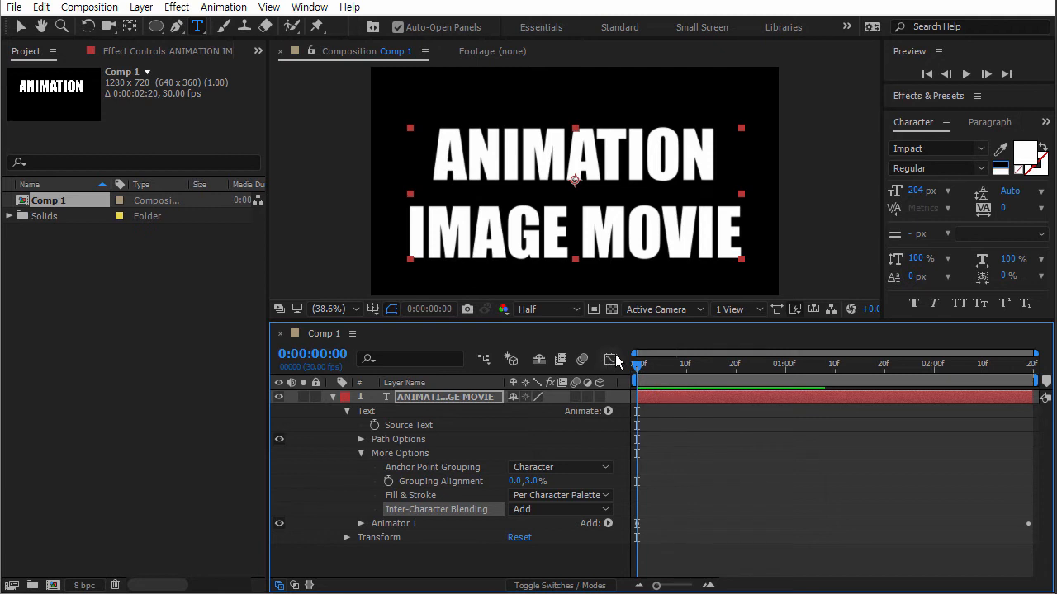
Change the fill colour of all the layer's text to a medium grey and preview the animation.
{"action": "double_click", "coordinate": [462, 398]}
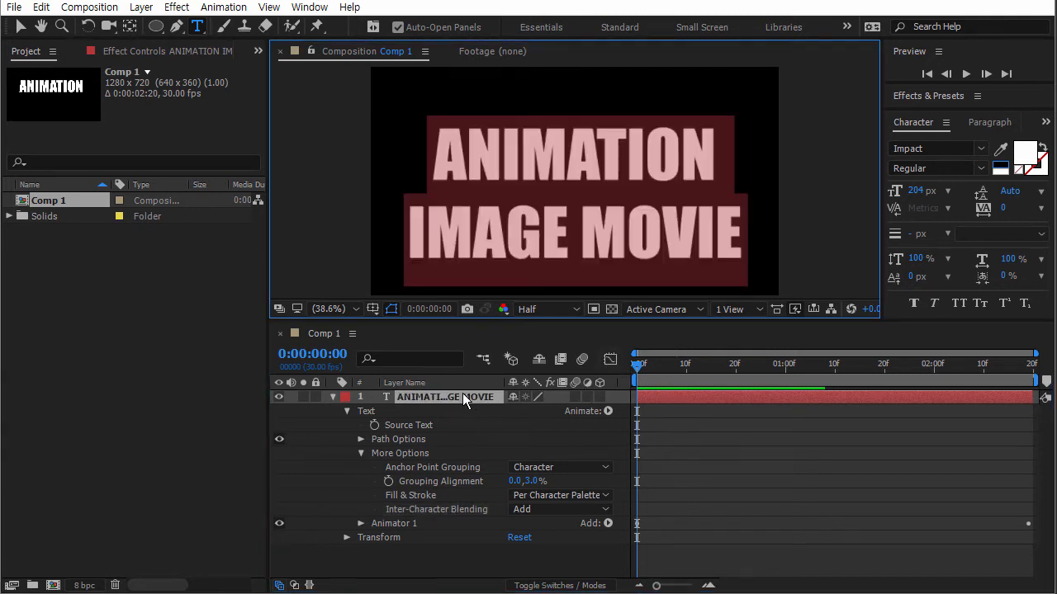
{"action": "left_click", "coordinate": [1026, 155]}
{"action": "left_click", "coordinate": [23, 97]}
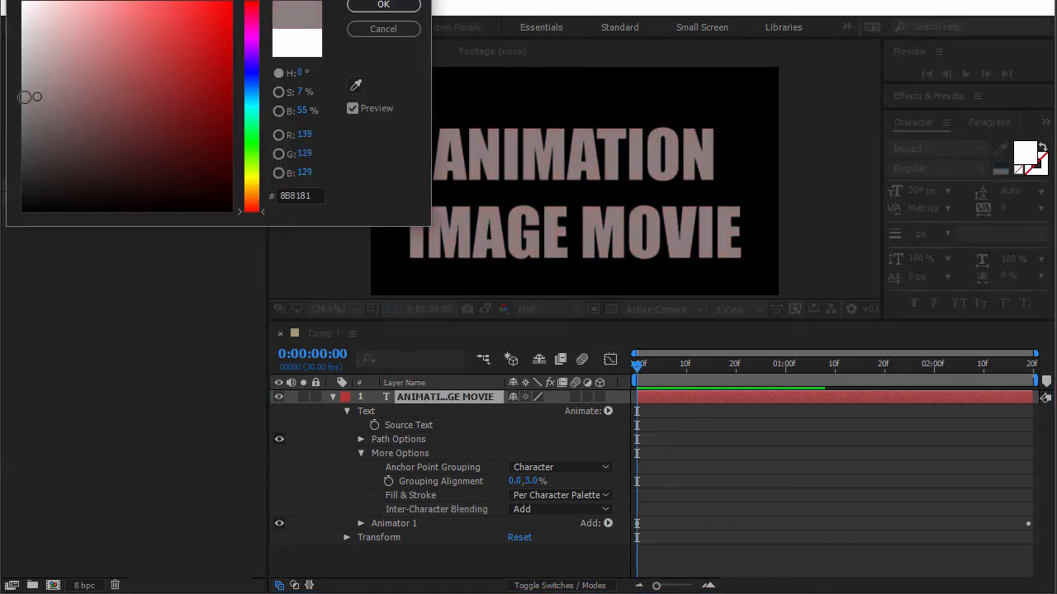
{"action": "left_click", "coordinate": [353, 8]}
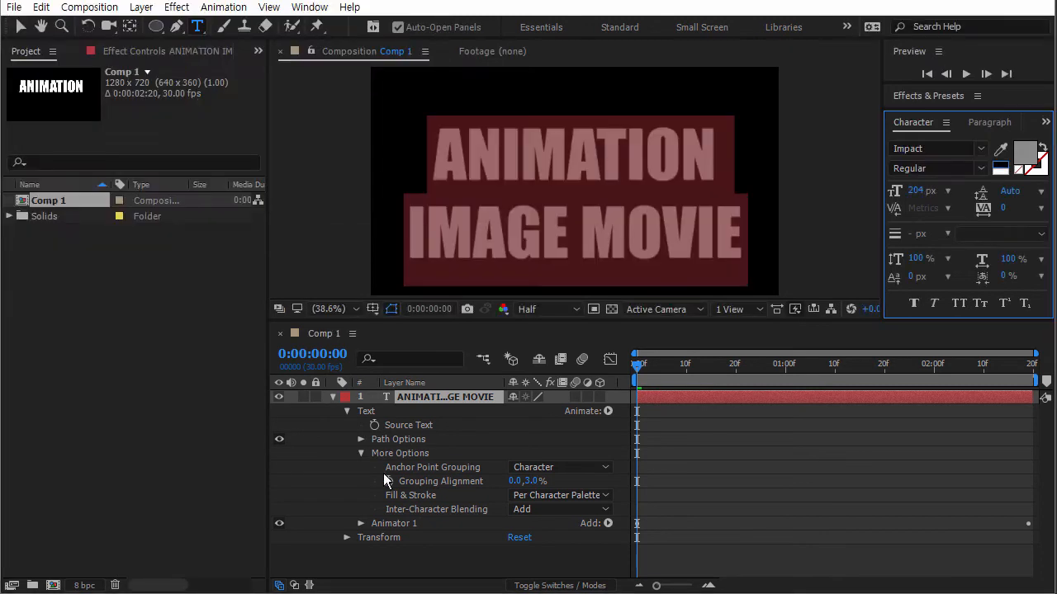
{"action": "left_click", "coordinate": [417, 568]}
{"action": "key", "text": "space"}
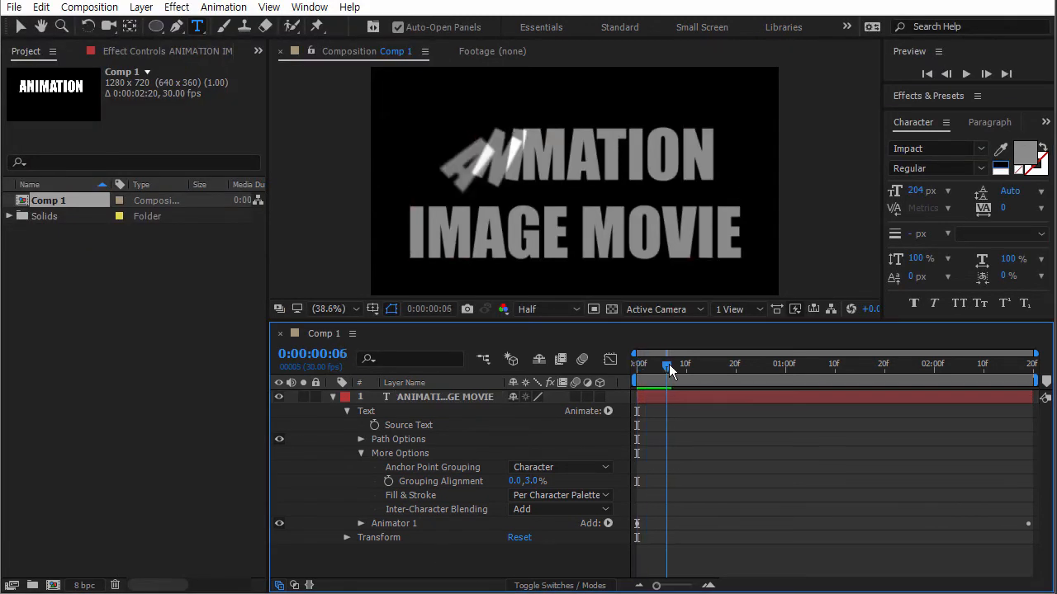
{"action": "left_click_drag", "start_coordinate": [683, 368], "coordinate": [546, 402]}
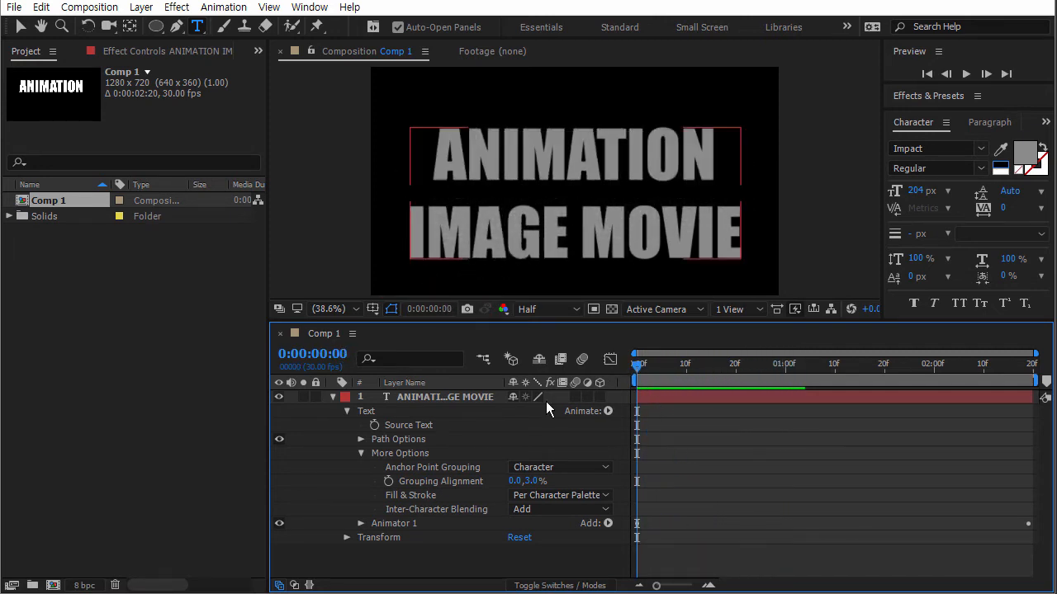
Try Screen and Overlay as the Inter-Character Blending and scrub through the animation with each.
{"action": "left_click", "coordinate": [551, 509]}
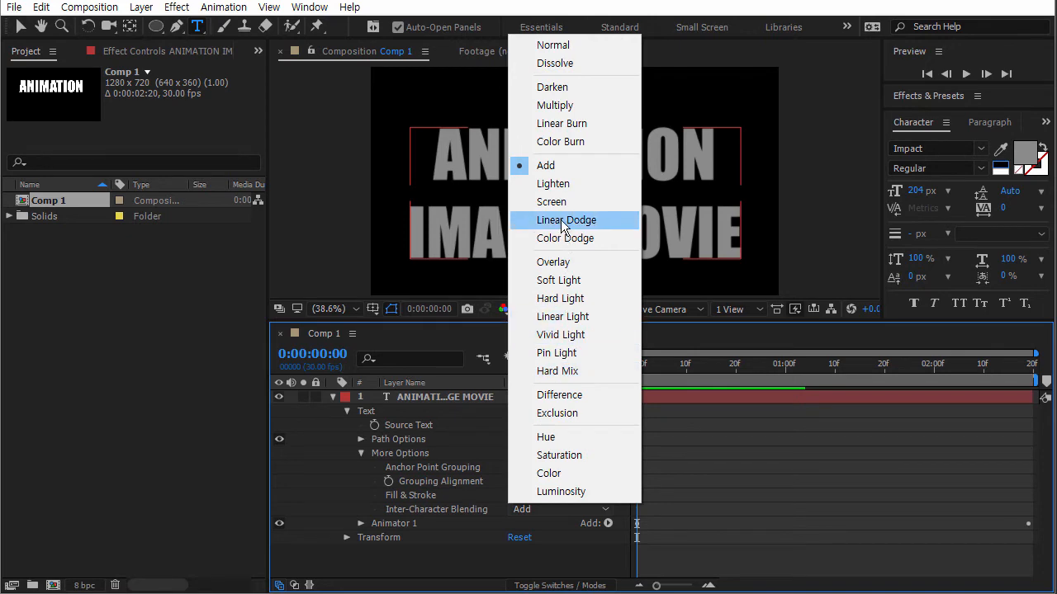
{"action": "left_click", "coordinate": [570, 202]}
{"action": "left_click_drag", "start_coordinate": [641, 367], "coordinate": [670, 386]}
{"action": "left_click", "coordinate": [540, 510]}
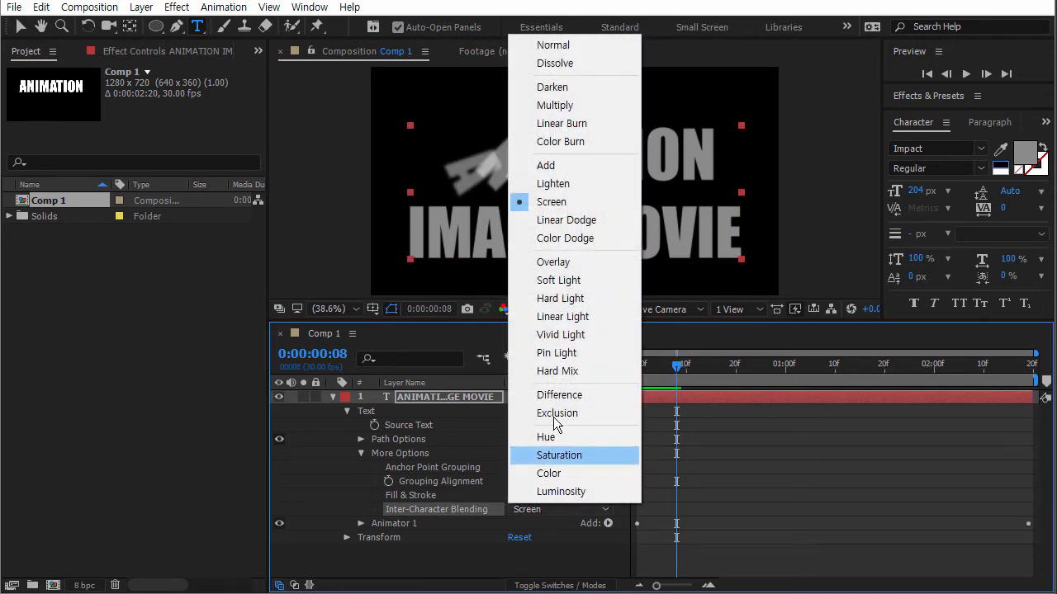
{"action": "left_click", "coordinate": [574, 264]}
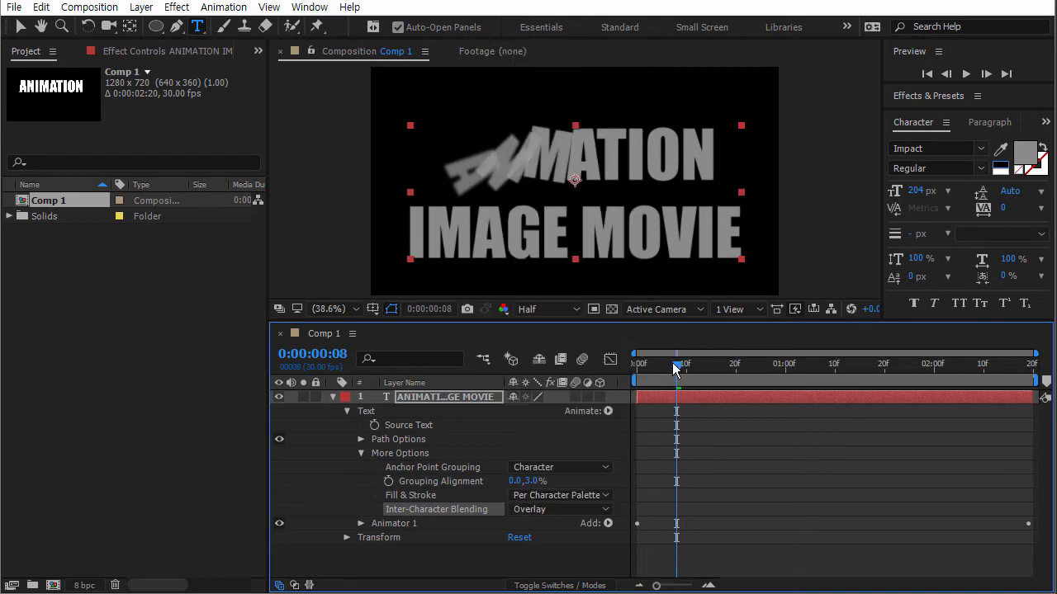
{"action": "left_click_drag", "start_coordinate": [675, 369], "coordinate": [605, 363]}
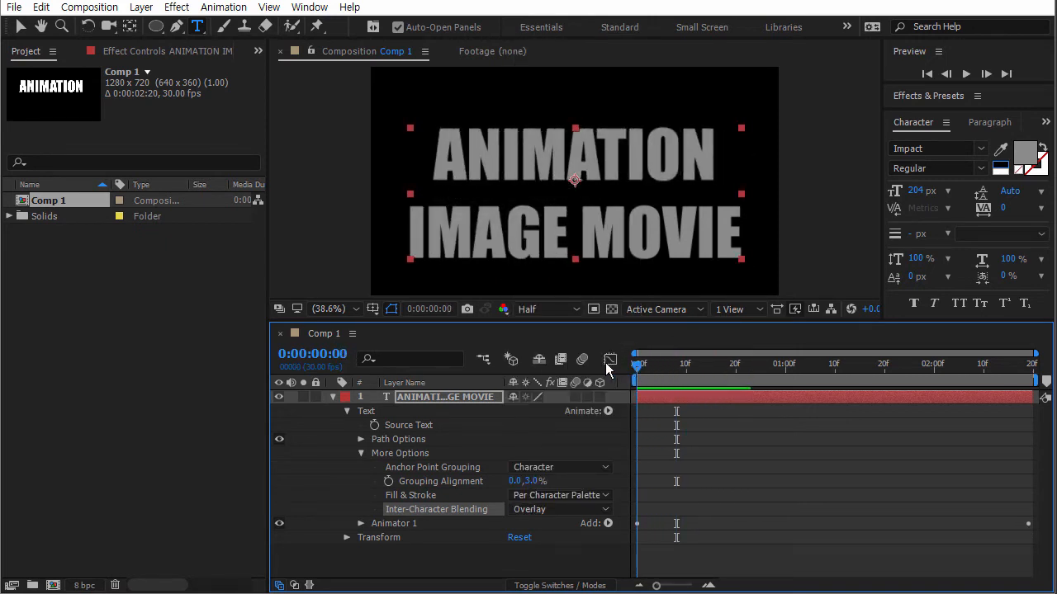
Try Color Burn and Lighten as the Inter-Character Blending and scrub through the animation with each.
{"action": "left_click", "coordinate": [546, 512]}
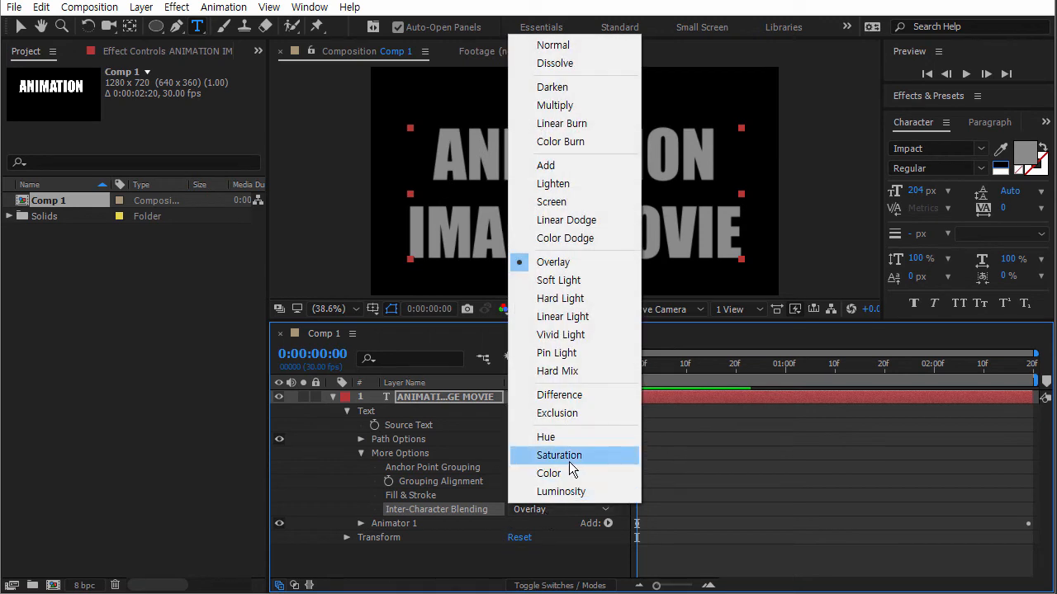
{"action": "left_click", "coordinate": [586, 140]}
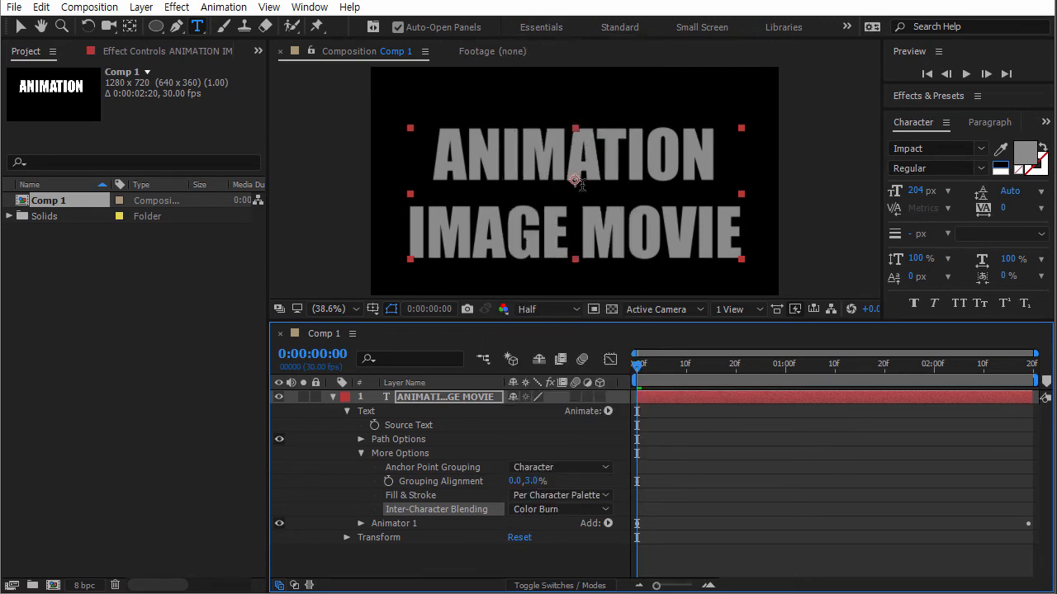
{"action": "mouse_move", "coordinate": [637, 371]}
{"action": "left_mouse_down"}
{"action": "mouse_move", "coordinate": [840, 367]}
{"action": "mouse_move", "coordinate": [638, 368]}
{"action": "left_mouse_up"}
{"action": "left_click", "coordinate": [542, 510]}
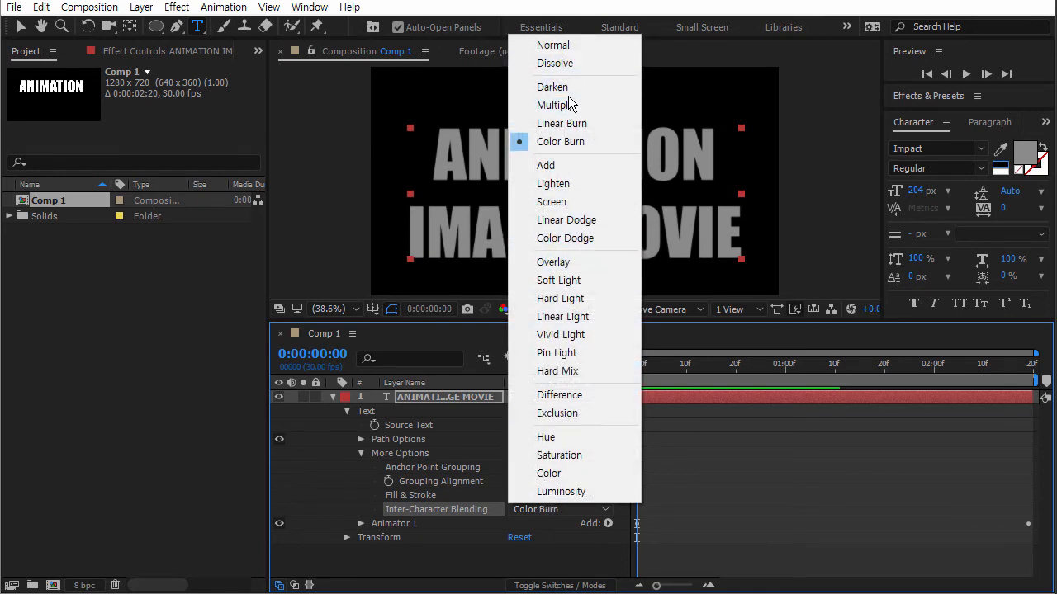
{"action": "left_click", "coordinate": [570, 183]}
{"action": "left_click_drag", "start_coordinate": [648, 363], "coordinate": [802, 367]}
{"action": "left_click_drag", "start_coordinate": [753, 361], "coordinate": [666, 363]}
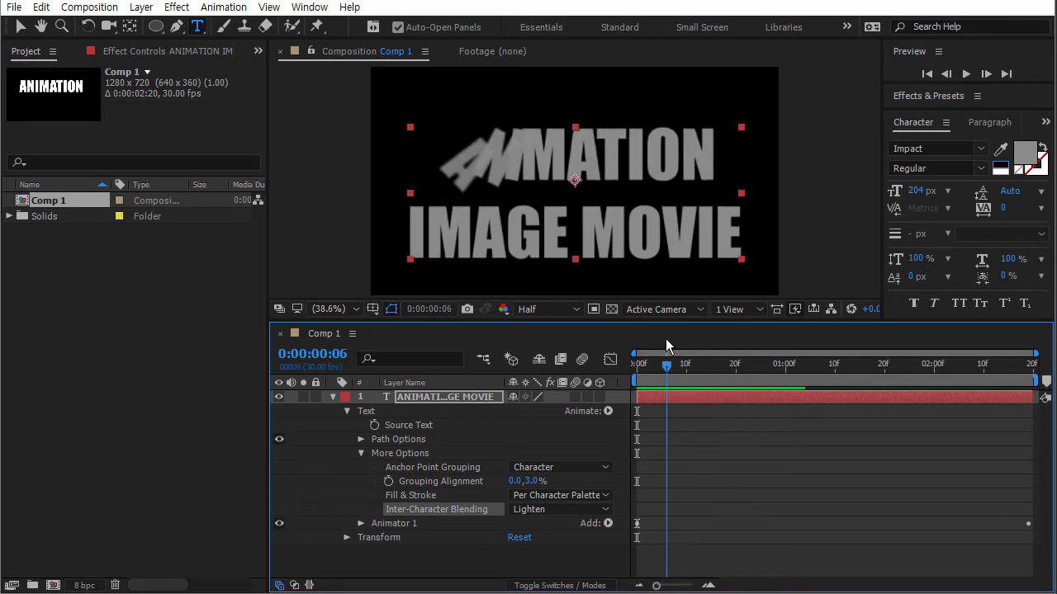
Set the Inter-Character Blending to Normal and scrub back to the start of the animation.
{"action": "left_click", "coordinate": [541, 512]}
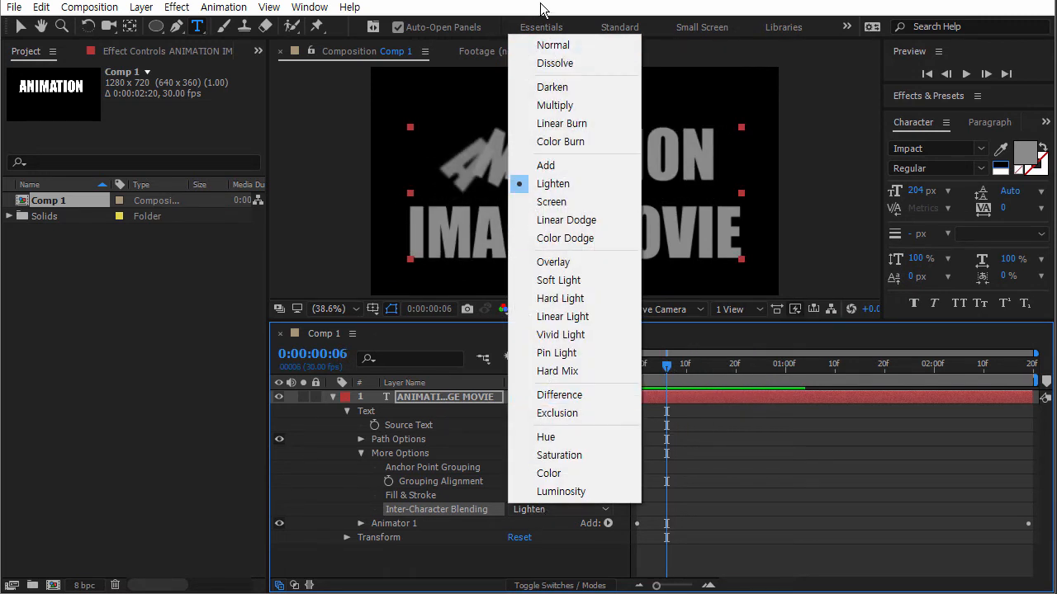
{"action": "left_click", "coordinate": [553, 46]}
{"action": "mouse_move", "coordinate": [650, 373]}
{"action": "left_mouse_down"}
{"action": "mouse_move", "coordinate": [1019, 378]}
{"action": "mouse_move", "coordinate": [634, 378]}
{"action": "left_mouse_up"}
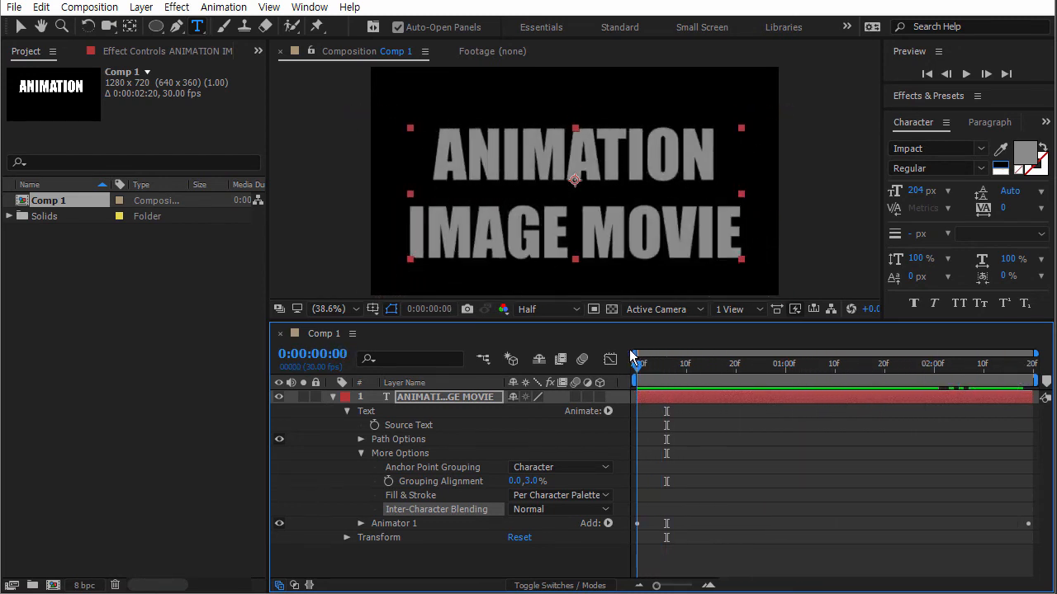
Collapse the text layer's More Options and expand its Path Options.
{"action": "left_click", "coordinate": [360, 453]}
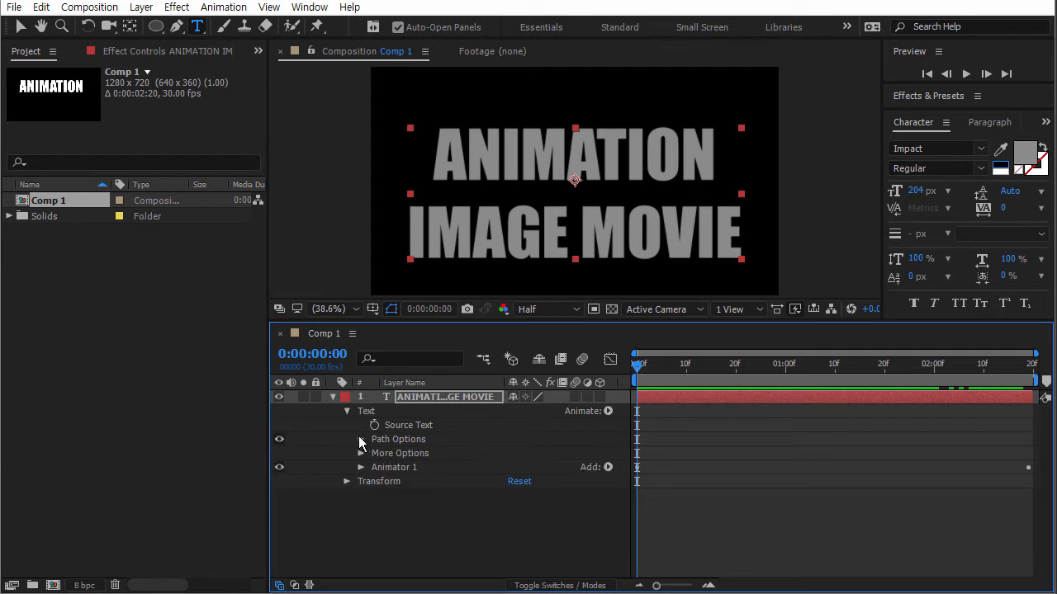
{"action": "left_click", "coordinate": [361, 439]}
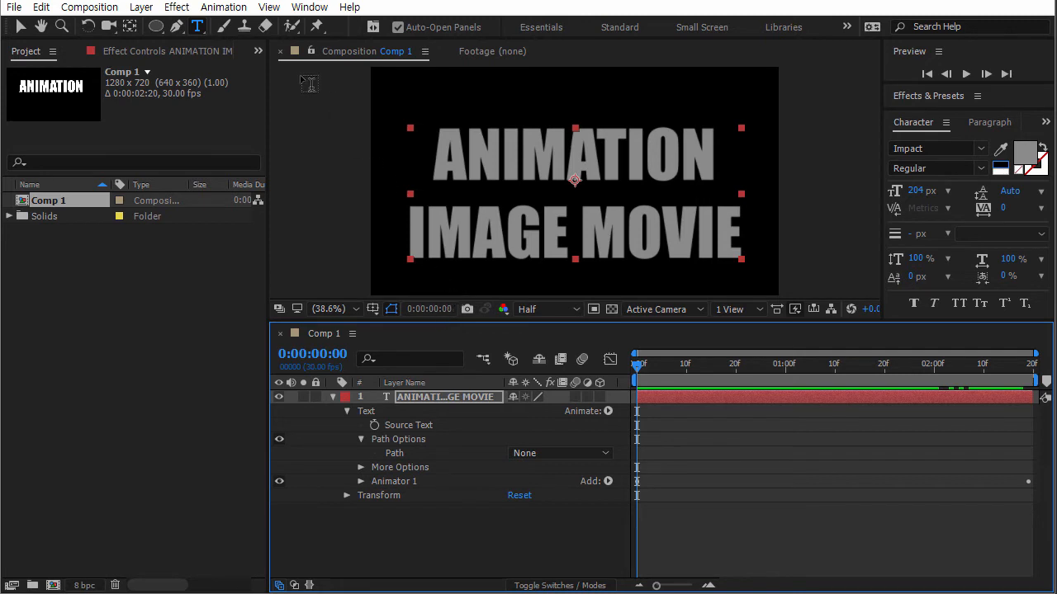
Draw a closed curvy shape over the ANIMATION line with the Pen tool on a new shape layer, with no layer selected beforehand.
{"action": "left_click", "coordinate": [175, 27]}
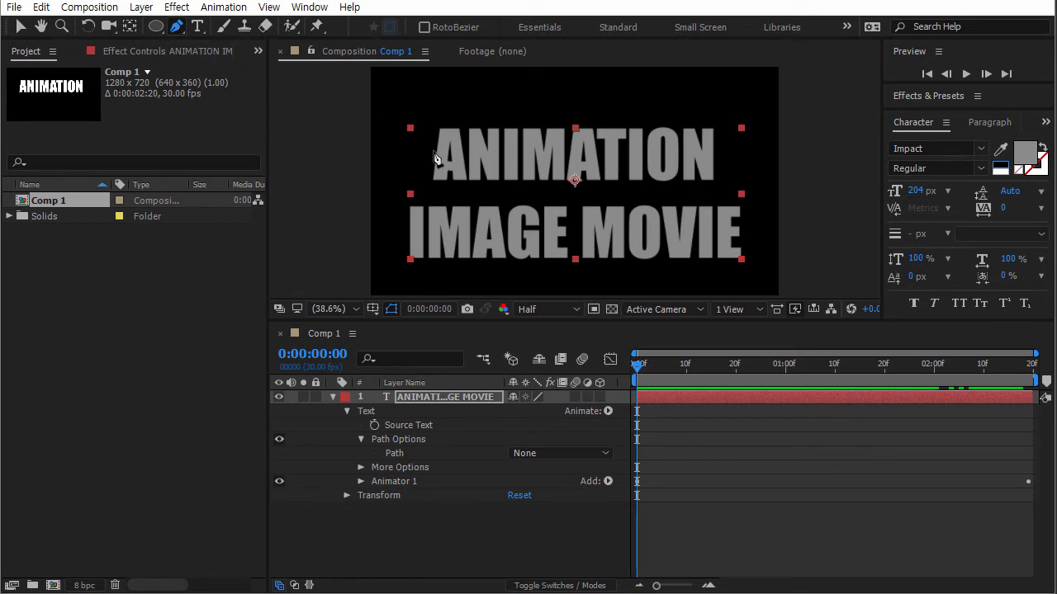
{"action": "left_click", "coordinate": [448, 522]}
{"action": "left_click", "coordinate": [415, 173]}
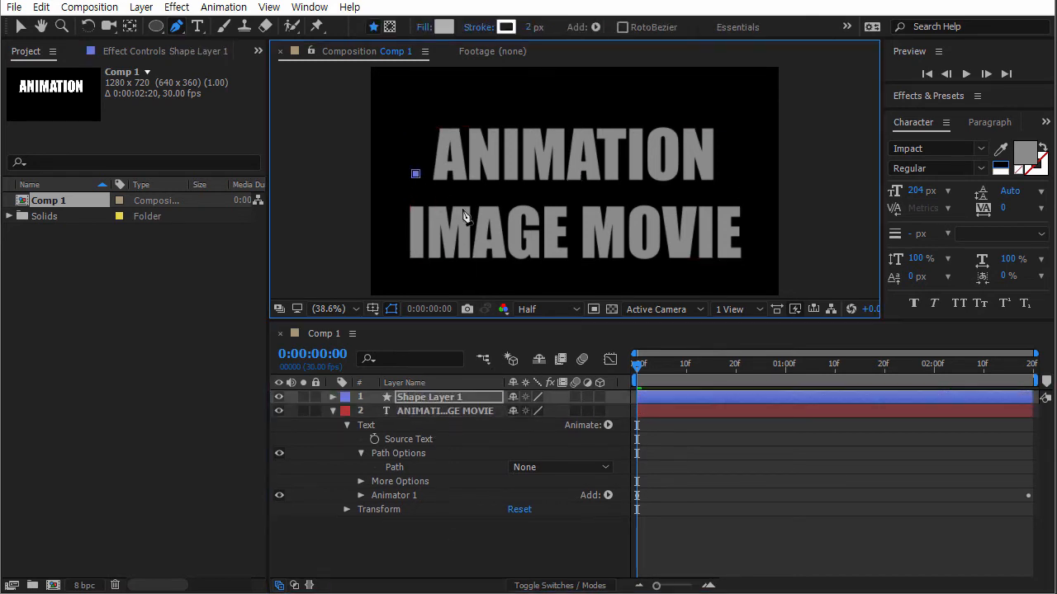
{"action": "left_click_drag", "start_coordinate": [466, 211], "coordinate": [561, 209]}
{"action": "left_click_drag", "start_coordinate": [603, 166], "coordinate": [665, 165]}
{"action": "left_click_drag", "start_coordinate": [689, 206], "coordinate": [716, 198]}
{"action": "left_click_drag", "start_coordinate": [742, 160], "coordinate": [728, 137]}
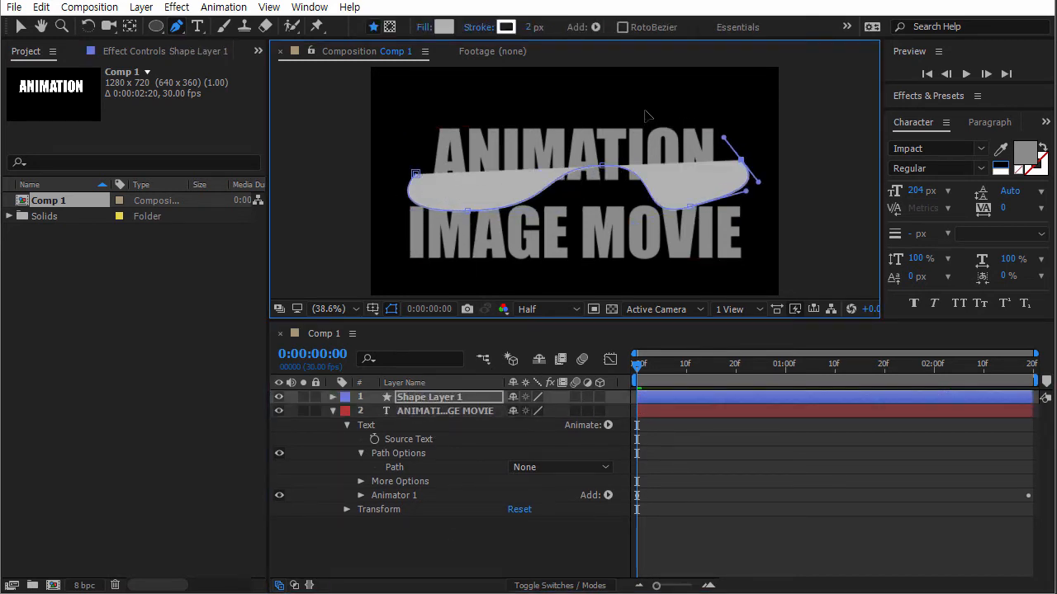
{"action": "left_click_drag", "start_coordinate": [648, 110], "coordinate": [628, 108]}
{"action": "left_click_drag", "start_coordinate": [576, 108], "coordinate": [450, 138]}
{"action": "left_click", "coordinate": [416, 173]}
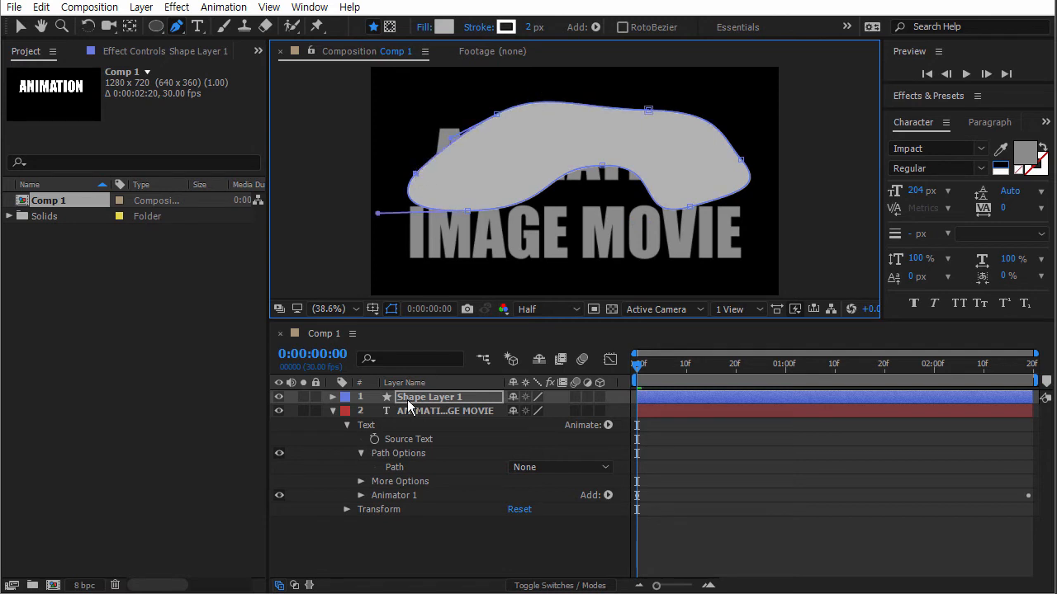
Delete the shape layer drawn over the text.
{"action": "left_click", "coordinate": [440, 537]}
{"action": "left_click", "coordinate": [427, 397]}
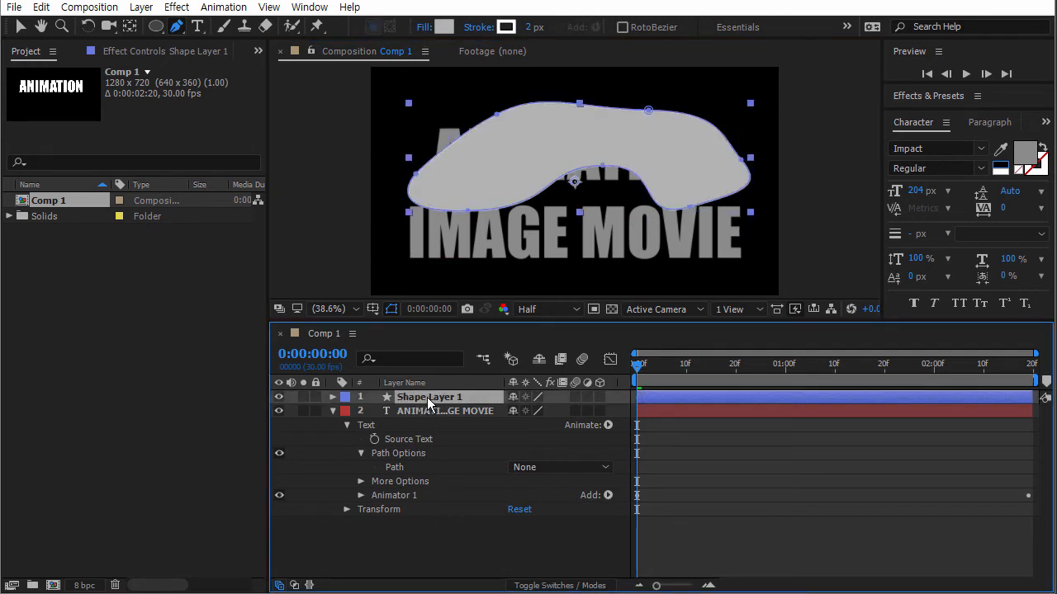
{"action": "key", "text": "Delete"}
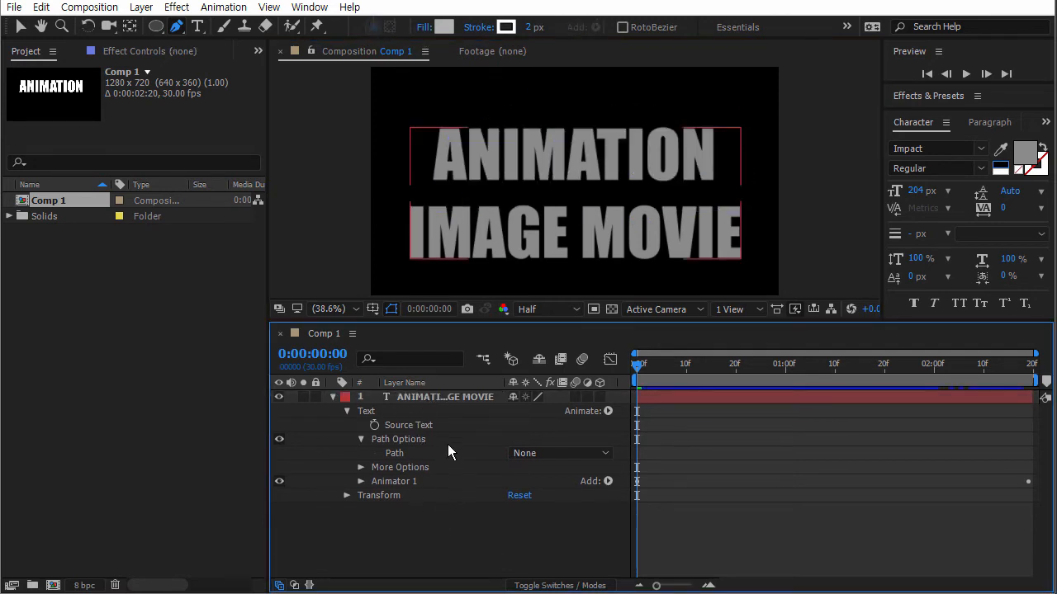
Draw a closed curvy mask across both text lines on the selected text layer with the Pen tool and scrub forward briefly.
{"action": "left_click", "coordinate": [406, 398]}
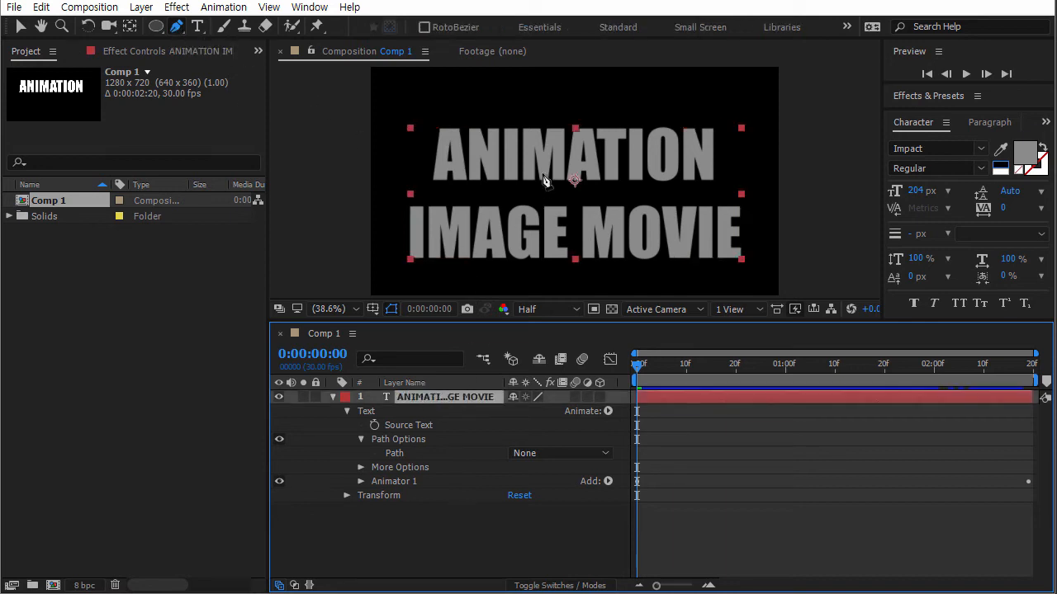
{"action": "left_click", "coordinate": [518, 154]}
{"action": "left_click", "coordinate": [466, 179]}
{"action": "left_click", "coordinate": [501, 238]}
{"action": "left_click", "coordinate": [621, 271]}
{"action": "left_click", "coordinate": [692, 229]}
{"action": "left_click", "coordinate": [684, 158]}
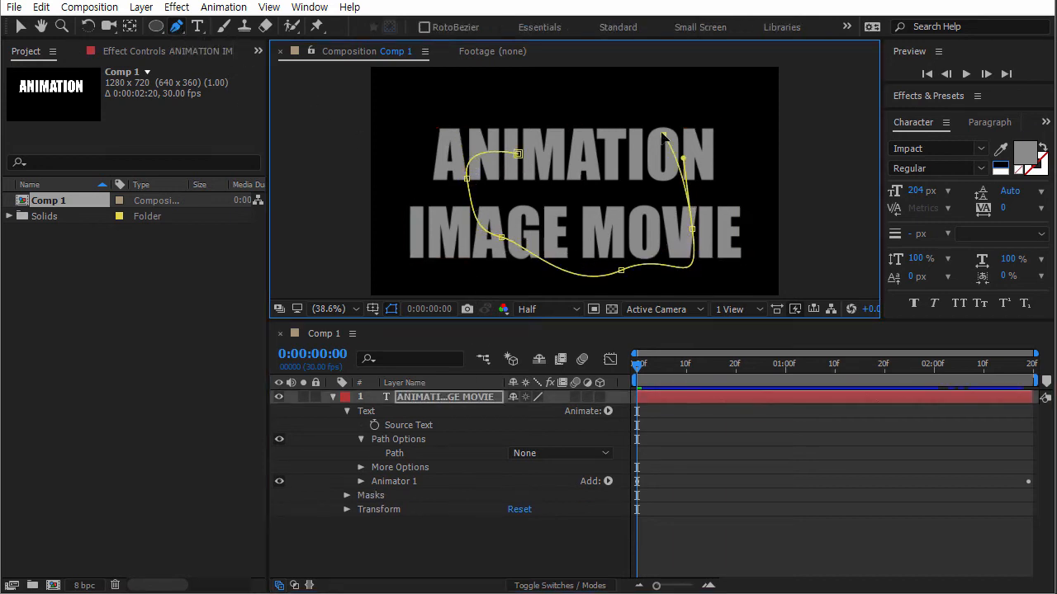
{"action": "left_click", "coordinate": [662, 134]}
{"action": "left_click", "coordinate": [589, 128]}
{"action": "left_click_drag", "start_coordinate": [518, 153], "coordinate": [539, 151]}
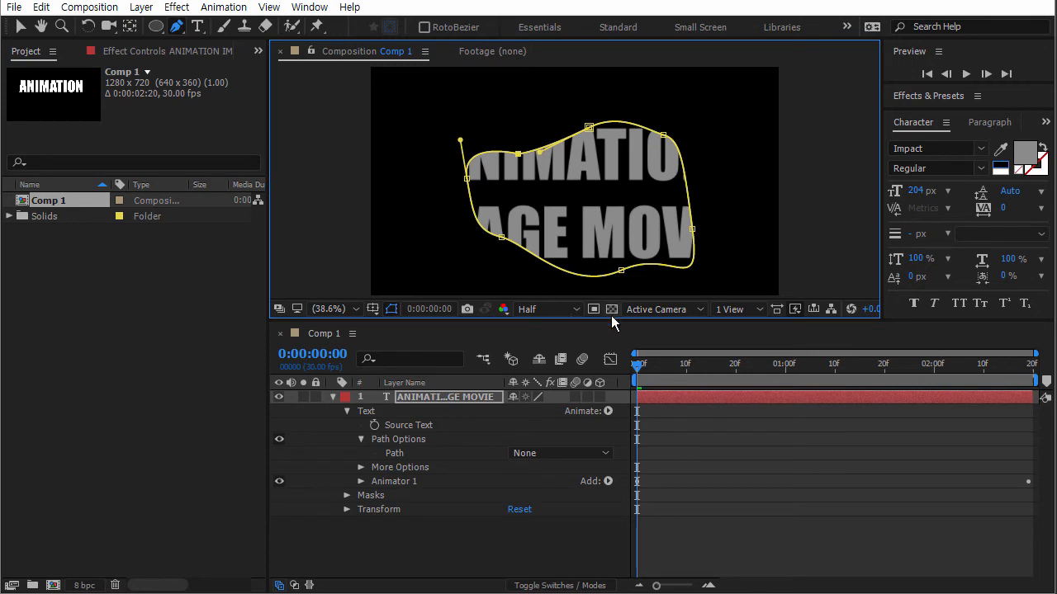
{"action": "mouse_move", "coordinate": [642, 373]}
{"action": "left_mouse_down"}
{"action": "mouse_move", "coordinate": [911, 374]}
{"action": "mouse_move", "coordinate": [646, 368]}
{"action": "left_mouse_up"}
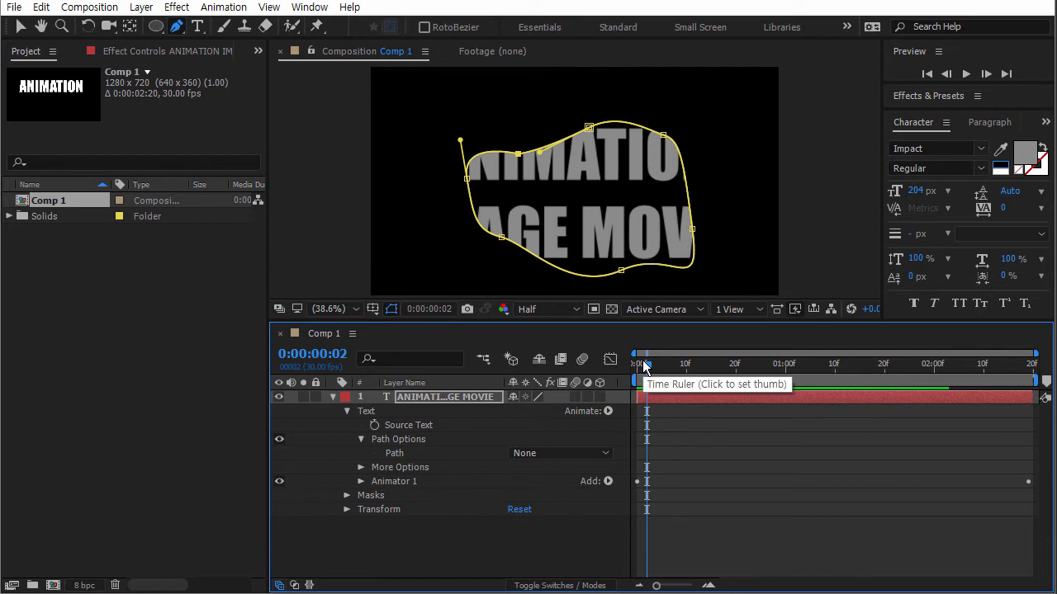
Undo the closed mask on the text layer point by point until the layer has no mask.
{"action": "key", "text": "ctrl+z"}
{"action": "key", "text": "ctrl+z"}
{"action": "key", "text": "ctrl+z"}
{"action": "key", "text": "ctrl+z"}
{"action": "key", "text": "ctrl+z"}
{"action": "key", "text": "ctrl+z"}
{"action": "key", "text": "ctrl+z"}
{"action": "key", "text": "ctrl+z"}
{"action": "key", "text": "ctrl+z"}
{"action": "key", "text": "ctrl+z"}
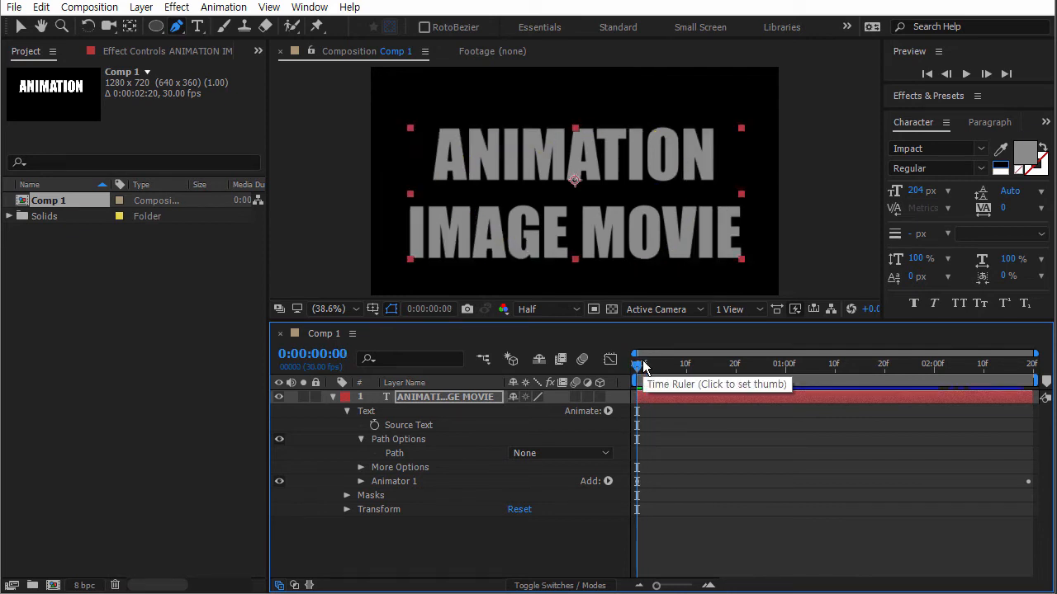
{"action": "key", "text": "ctrl+z"}
Draw an open, downward-sagging four-point mask path on the text layer, spanning the width of the text between the two lines.
{"action": "left_click", "coordinate": [444, 393]}
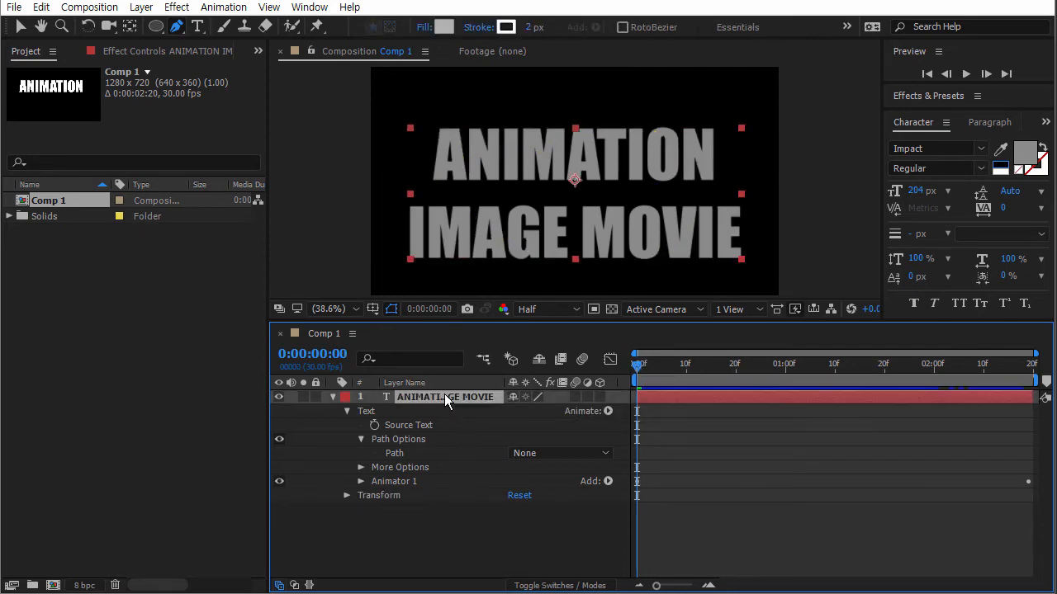
{"action": "left_click", "coordinate": [396, 167]}
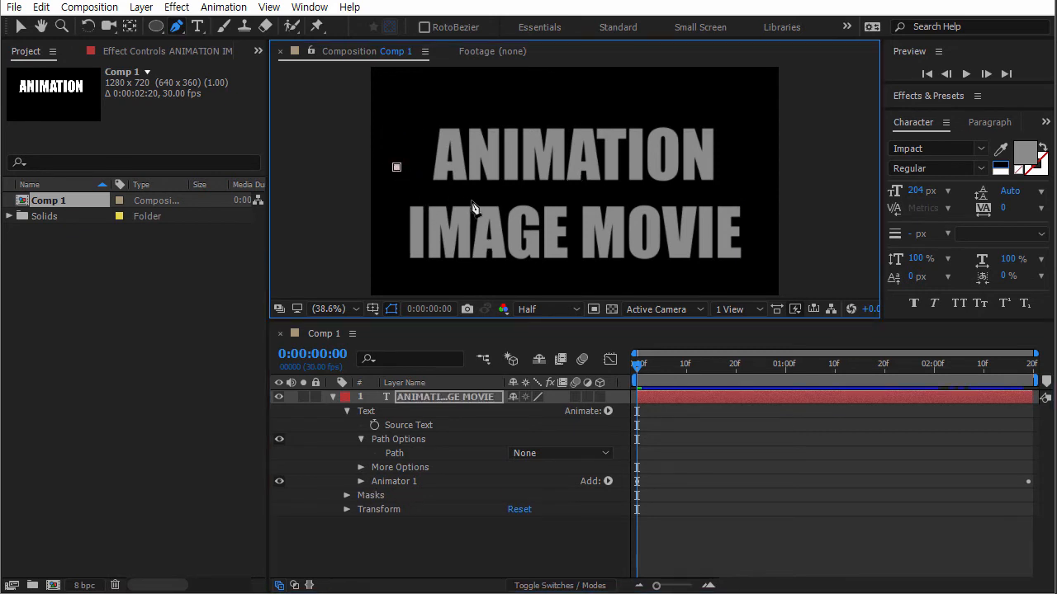
{"action": "left_click_drag", "start_coordinate": [490, 208], "coordinate": [532, 217]}
{"action": "left_click_drag", "start_coordinate": [648, 213], "coordinate": [685, 204]}
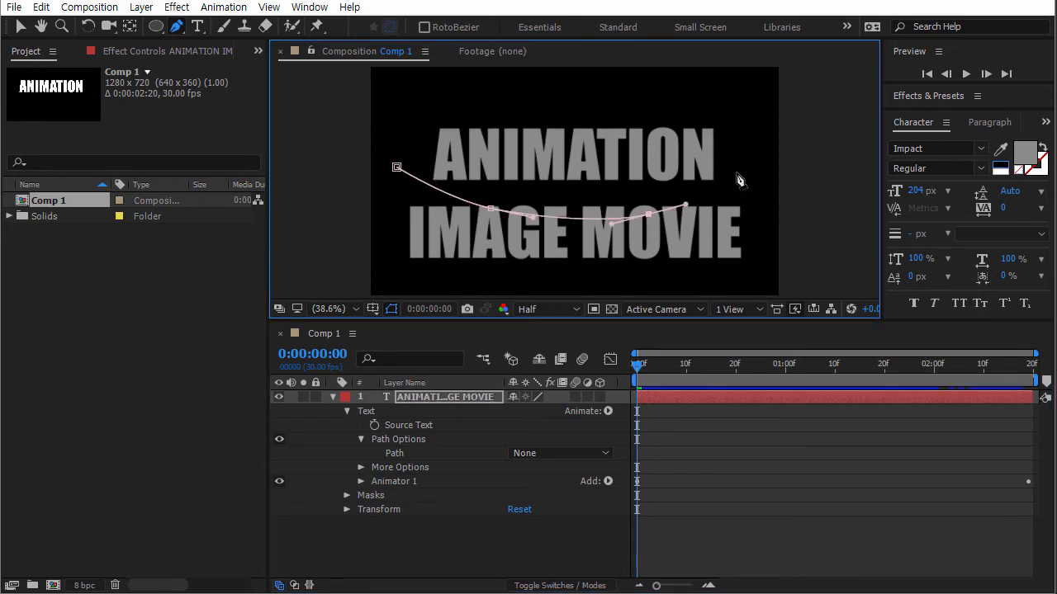
{"action": "left_click", "coordinate": [736, 175]}
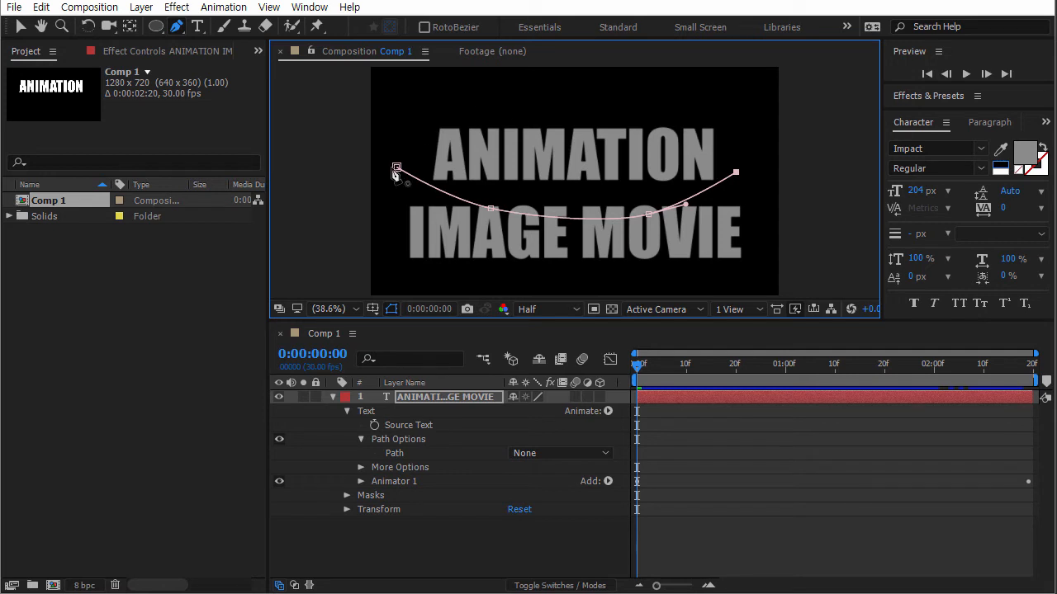
{"action": "left_click", "coordinate": [405, 520]}
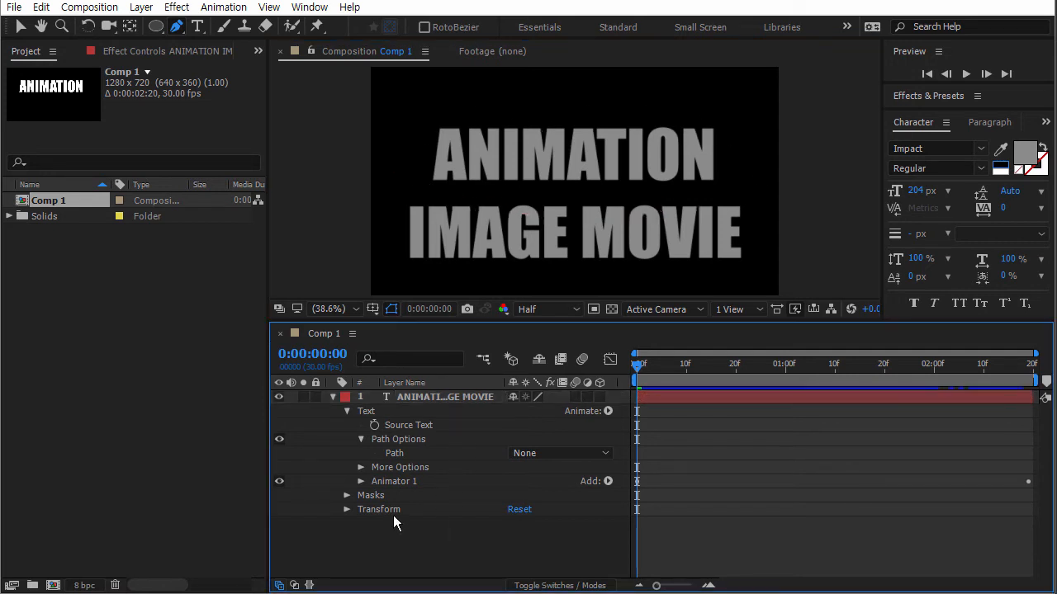
Select the text layer's mask and reshape its path by moving the first point inward and lowering the two middle points.
{"action": "left_click", "coordinate": [347, 495]}
{"action": "left_click", "coordinate": [347, 496]}
{"action": "left_click", "coordinate": [371, 496]}
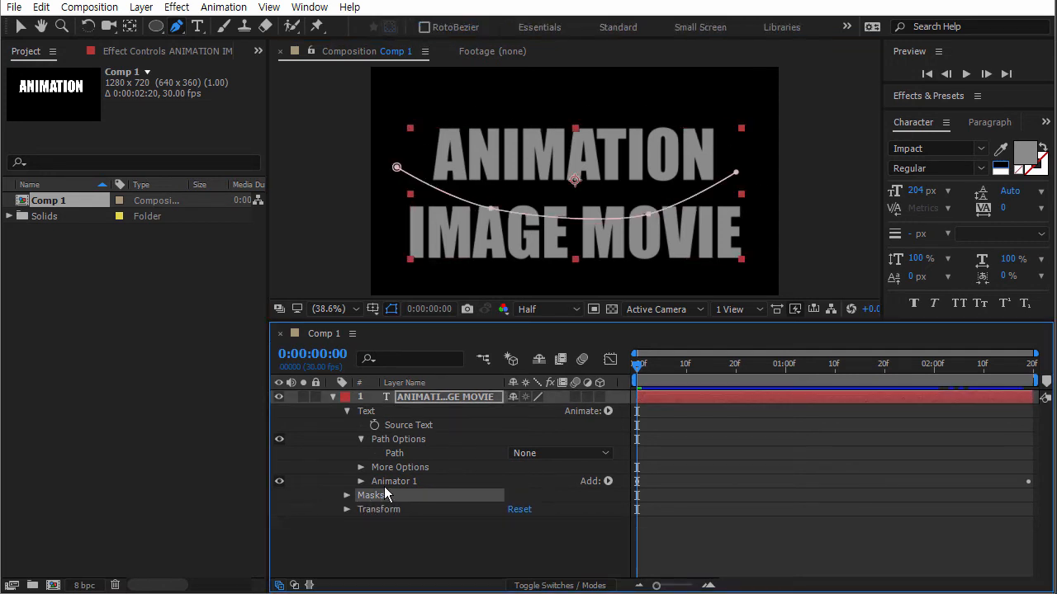
{"action": "left_click", "coordinate": [19, 27]}
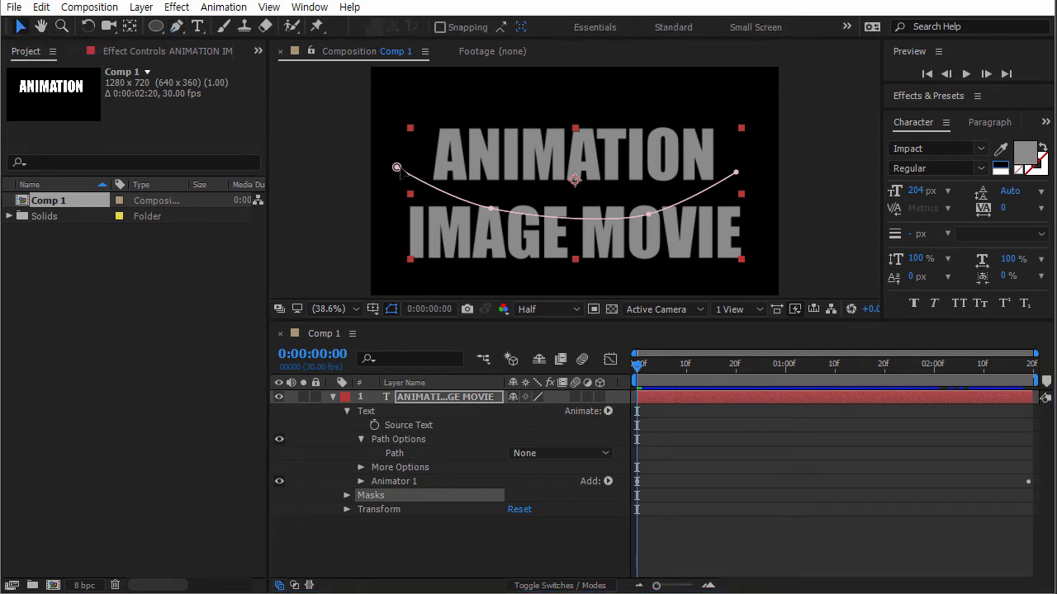
{"action": "left_click_drag", "start_coordinate": [396, 167], "coordinate": [418, 165]}
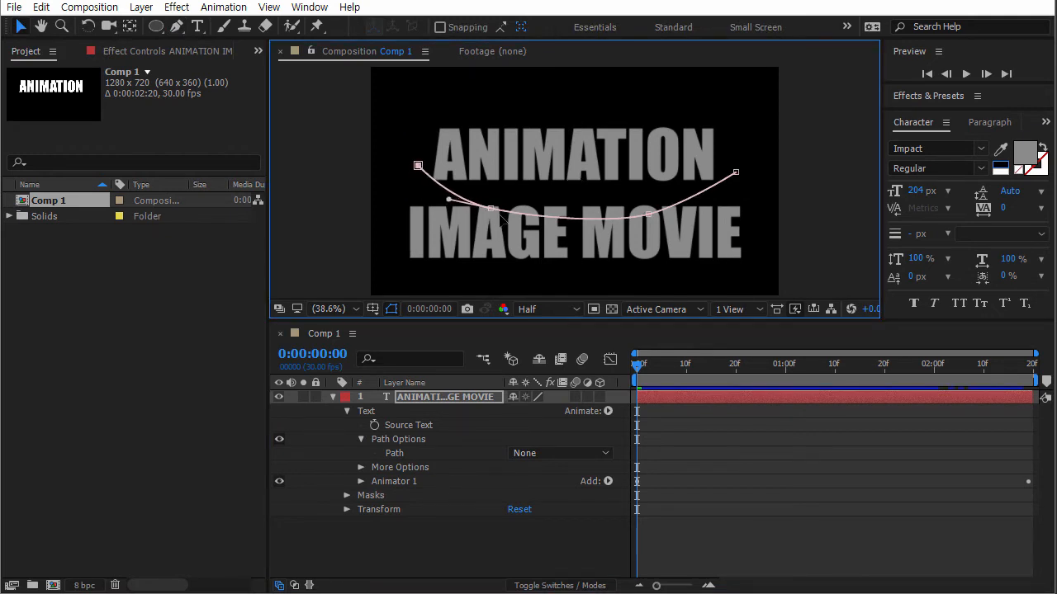
{"action": "left_click_drag", "start_coordinate": [499, 213], "coordinate": [528, 221]}
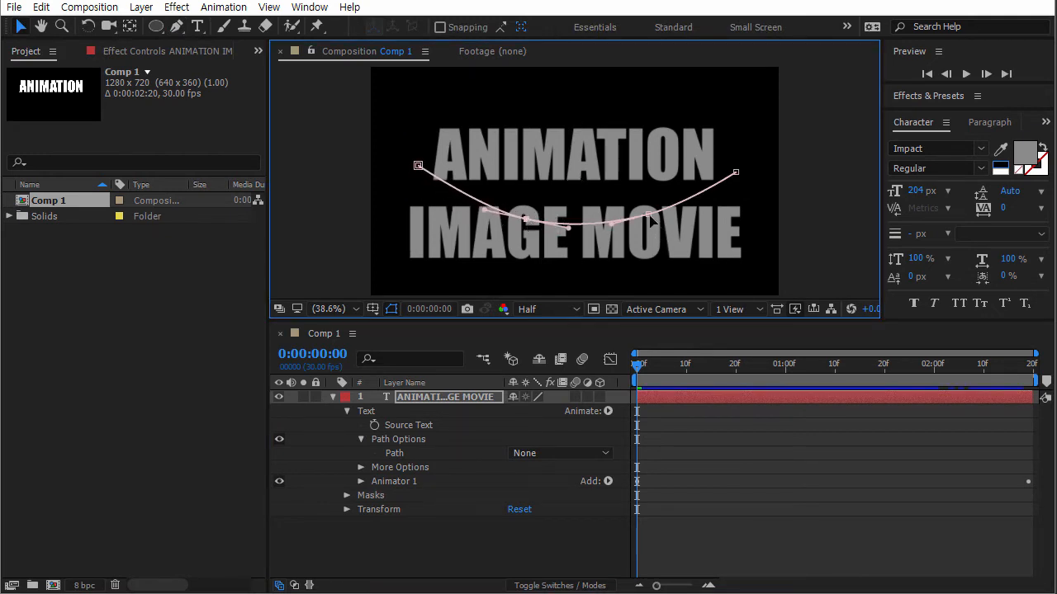
{"action": "left_click_drag", "start_coordinate": [649, 216], "coordinate": [634, 224]}
{"action": "left_click_drag", "start_coordinate": [525, 220], "coordinate": [525, 227]}
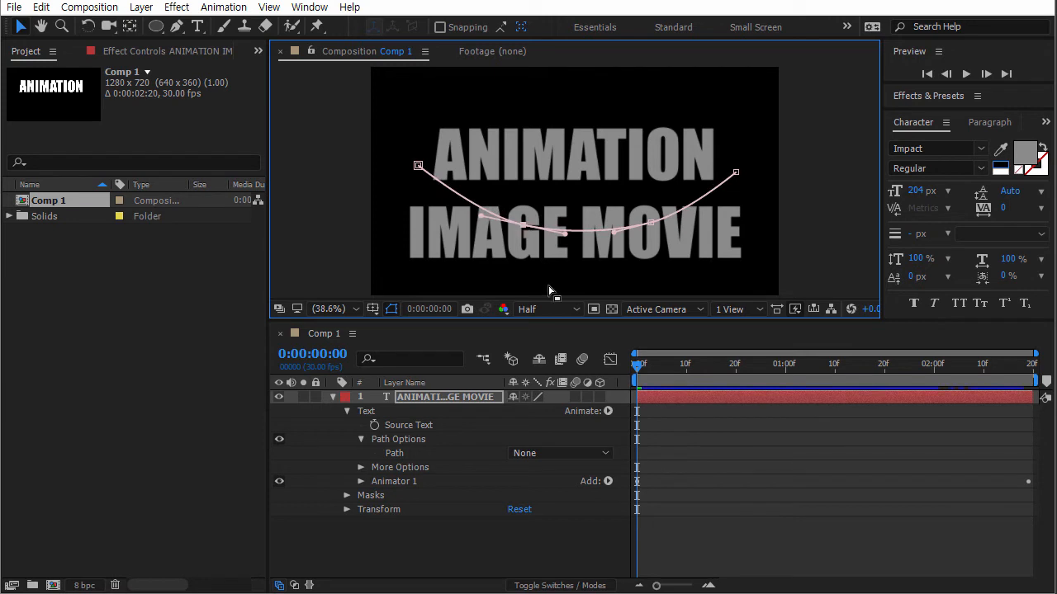
Set the text's Path option to Mask 1 and raise all four points of the curve.
{"action": "left_click", "coordinate": [528, 454]}
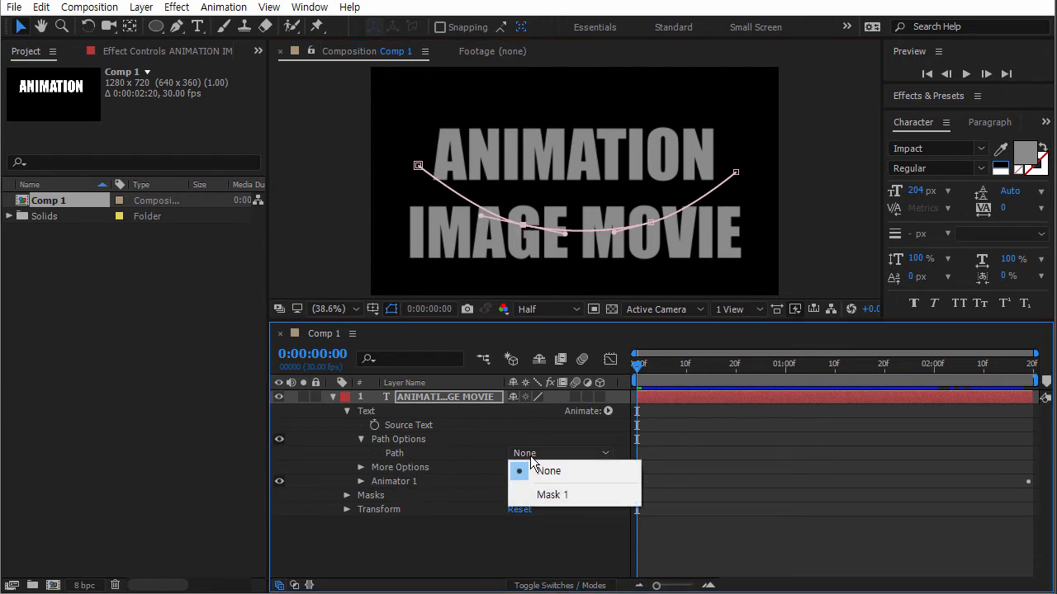
{"action": "left_click", "coordinate": [542, 495]}
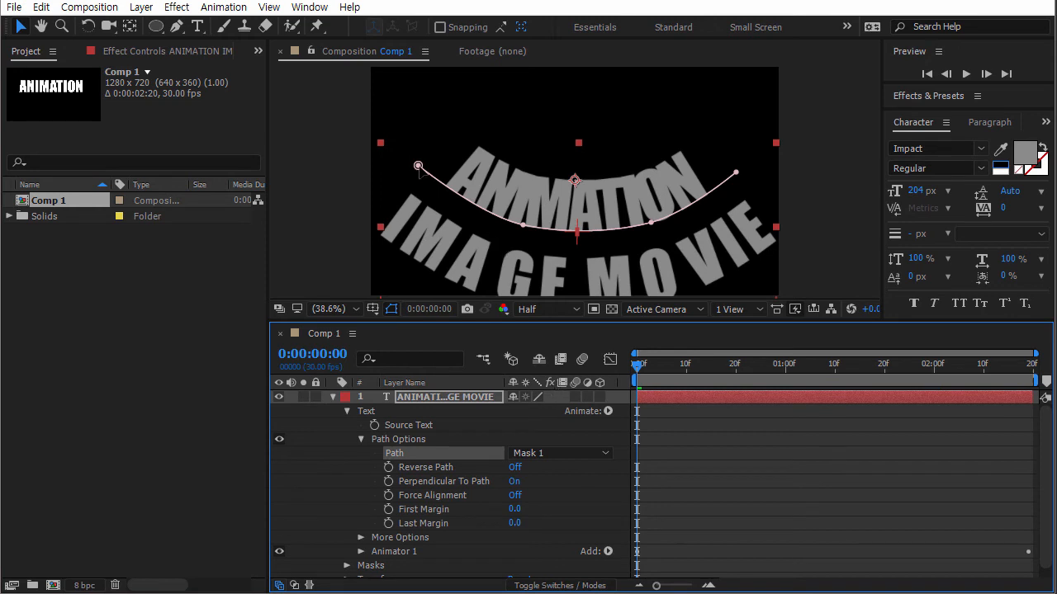
{"action": "left_click_drag", "start_coordinate": [419, 167], "coordinate": [419, 129]}
{"action": "left_click_drag", "start_coordinate": [736, 173], "coordinate": [732, 132]}
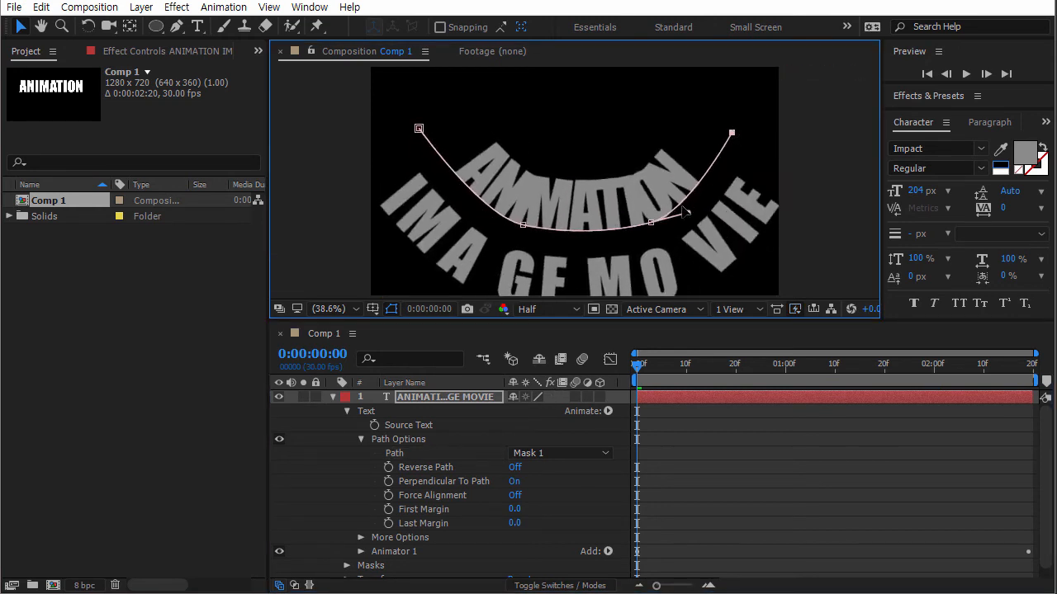
{"action": "left_click_drag", "start_coordinate": [651, 224], "coordinate": [655, 188]}
{"action": "left_click_drag", "start_coordinate": [525, 227], "coordinate": [535, 199]}
Reduce the font size of the whole text layer to 113 px.
{"action": "double_click", "coordinate": [433, 398]}
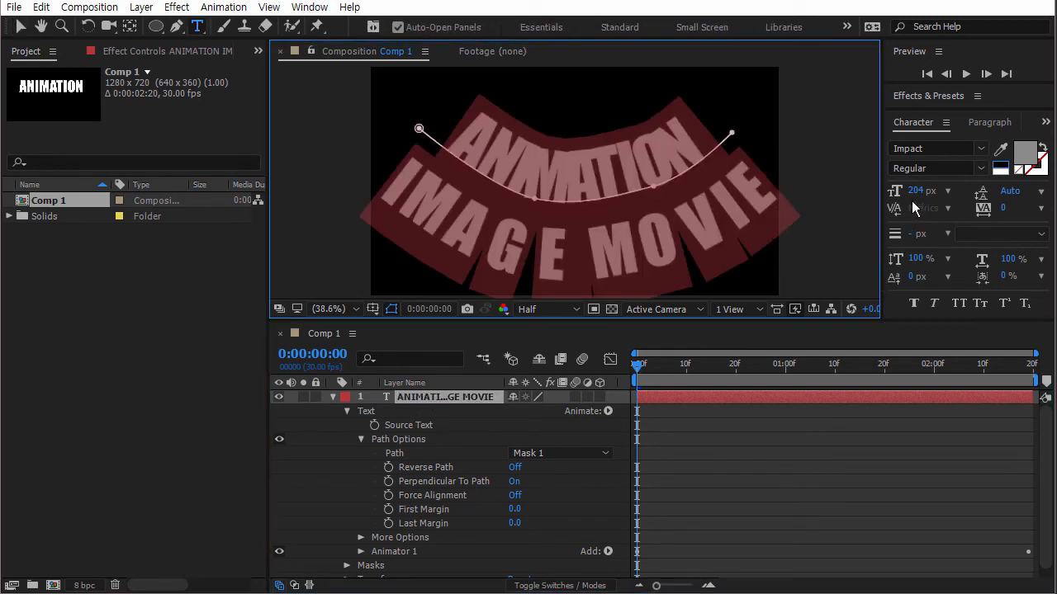
{"action": "left_click_drag", "start_coordinate": [916, 190], "coordinate": [845, 193]}
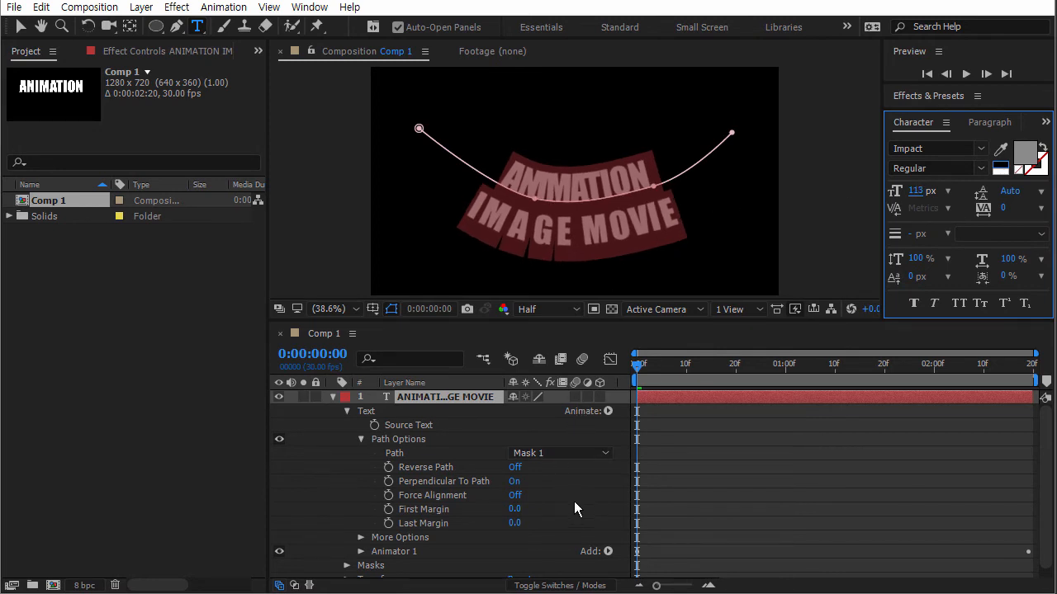
{"action": "left_click", "coordinate": [319, 483]}
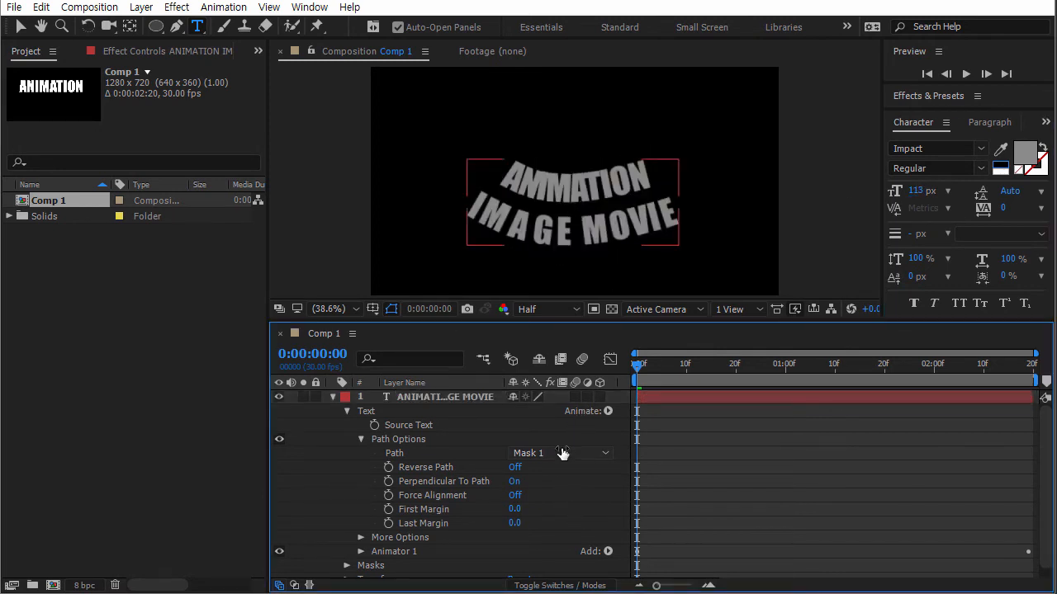
Display the text path again and move both middle points toward its start, flattening the curve beneath the text.
{"action": "left_click", "coordinate": [401, 453]}
{"action": "left_click", "coordinate": [21, 26]}
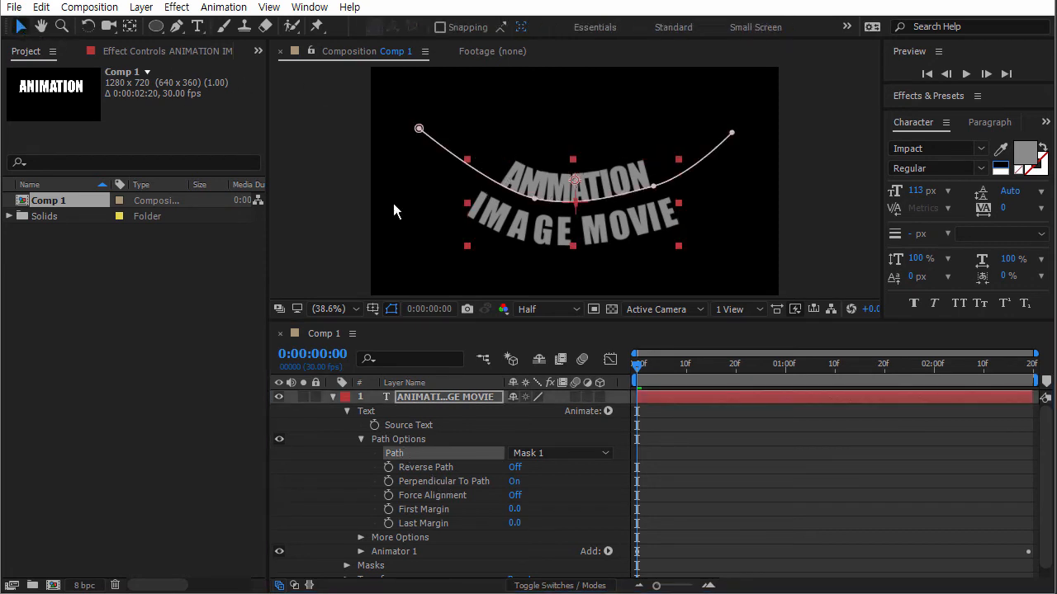
{"action": "left_click_drag", "start_coordinate": [537, 198], "coordinate": [435, 194]}
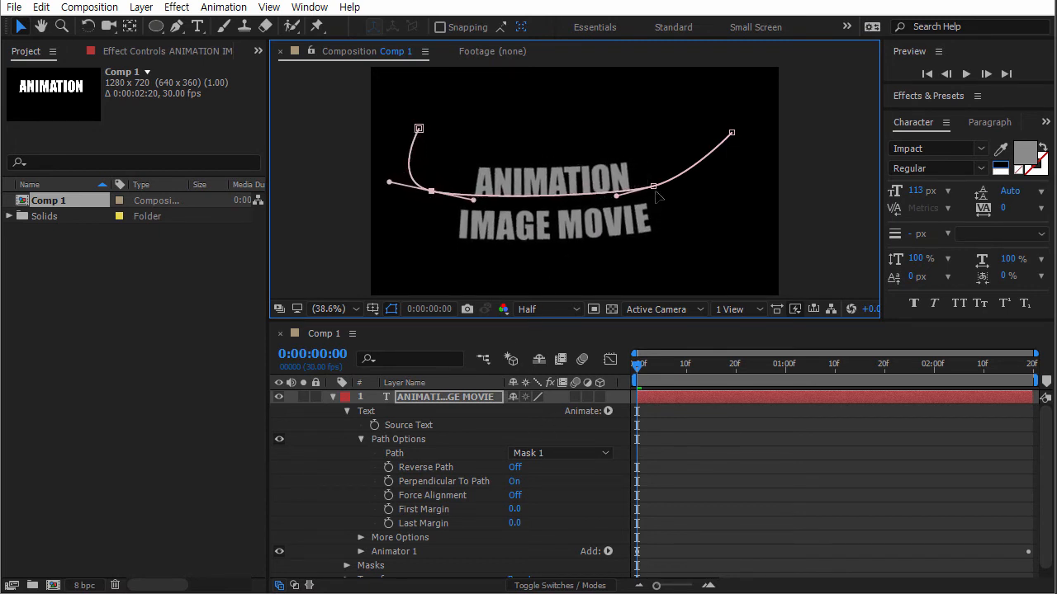
{"action": "left_click_drag", "start_coordinate": [653, 188], "coordinate": [620, 205]}
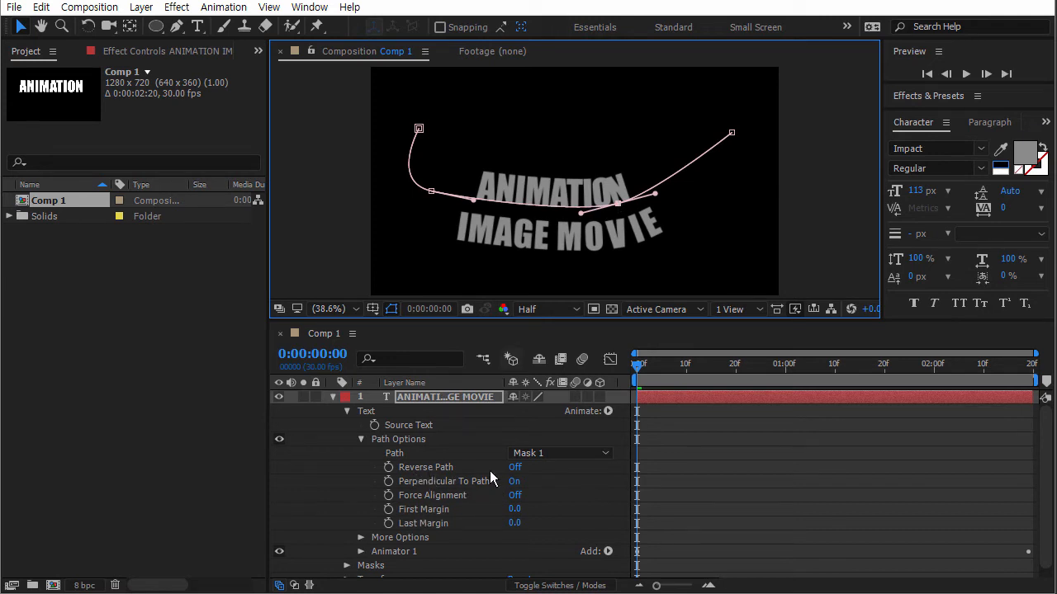
Toggle Reverse Path on and off repeatedly to compare the text direction, leaving it Off.
{"action": "left_click", "coordinate": [515, 467]}
{"action": "left_click", "coordinate": [533, 467]}
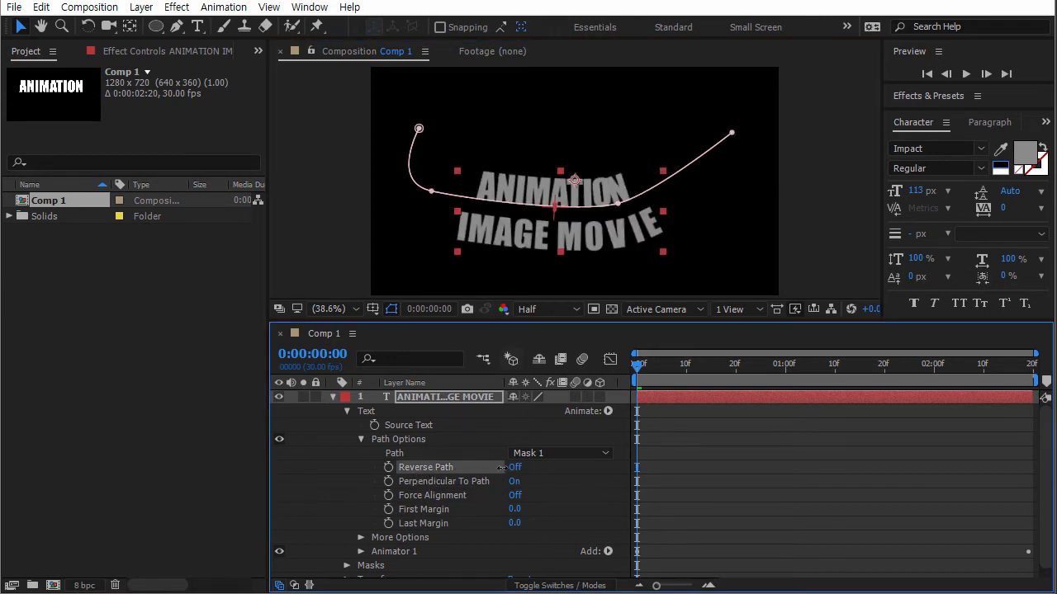
{"action": "left_click", "coordinate": [529, 467]}
{"action": "left_click", "coordinate": [527, 467]}
{"action": "left_click", "coordinate": [527, 467]}
{"action": "left_click", "coordinate": [527, 468]}
{"action": "left_click", "coordinate": [528, 468]}
{"action": "left_click", "coordinate": [511, 469]}
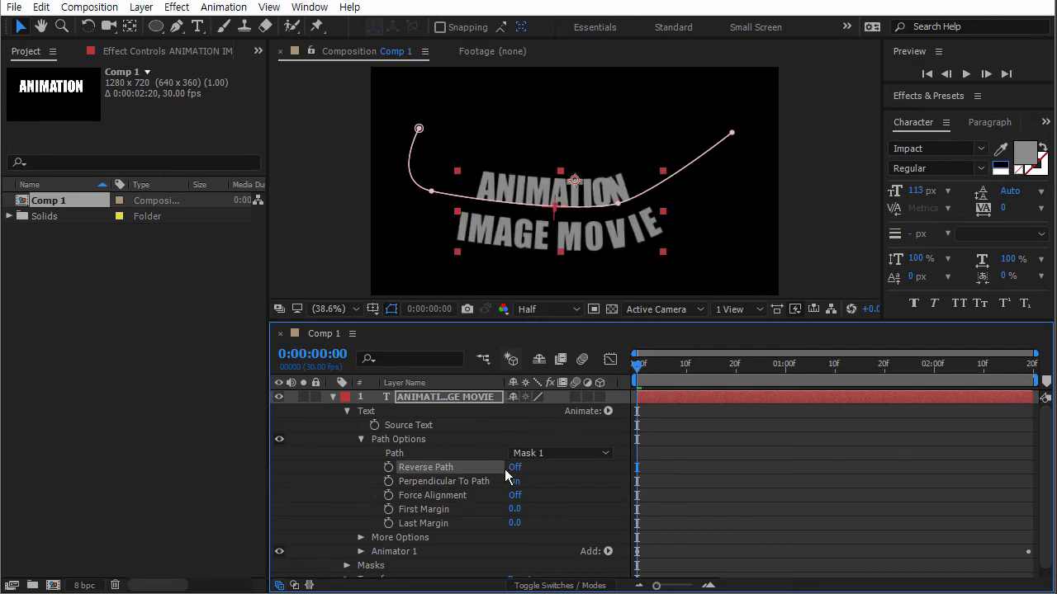
Keyframe Reverse Path to Off at the first frame and On at frame 10, and scrub through the change.
{"action": "left_click", "coordinate": [388, 468]}
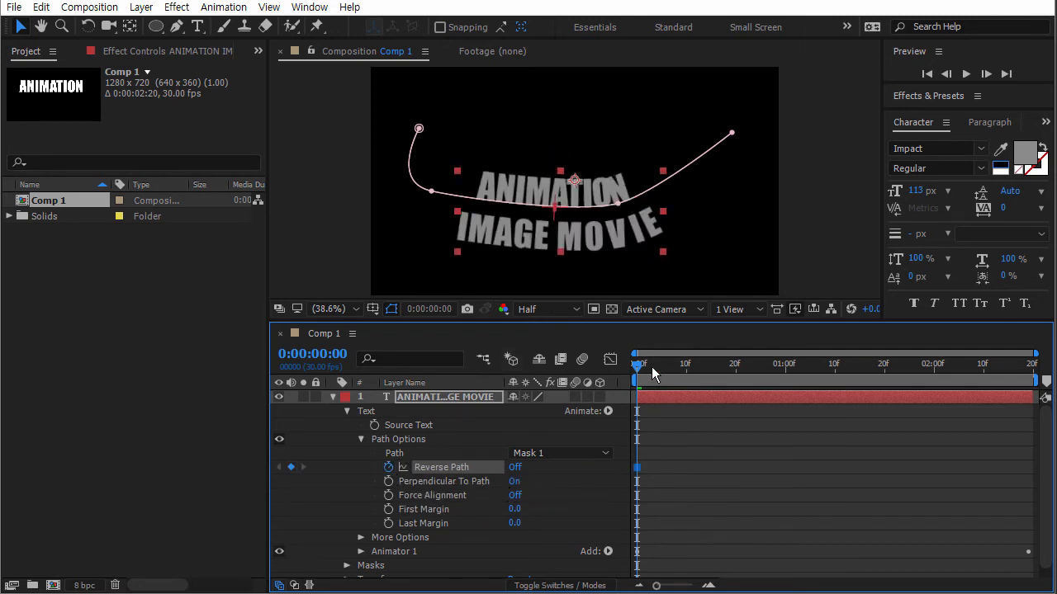
{"action": "key", "text": "space"}
{"action": "left_click", "coordinate": [535, 468]}
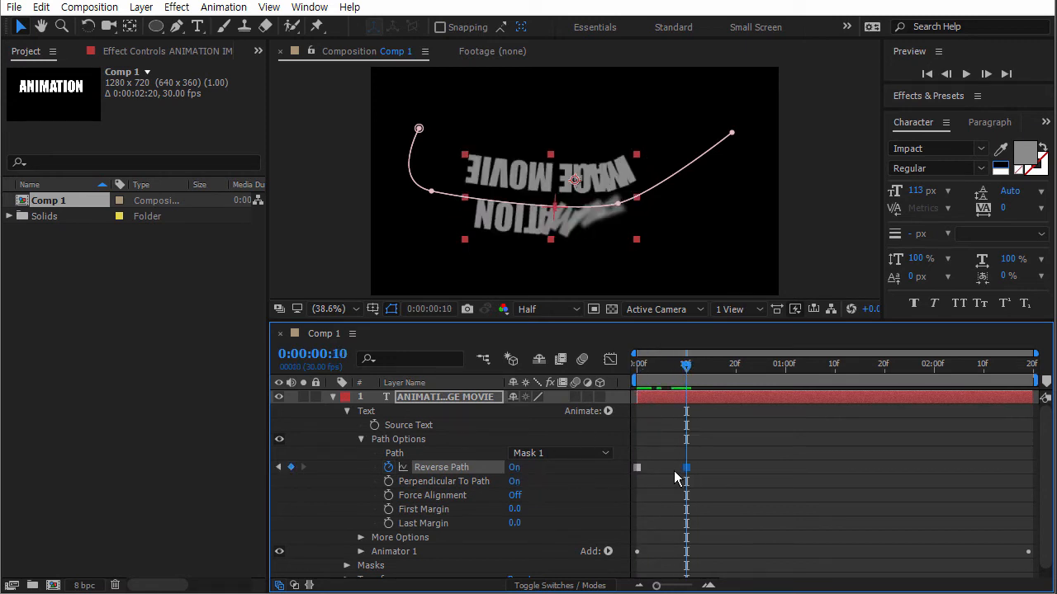
{"action": "left_click_drag", "start_coordinate": [692, 372], "coordinate": [564, 369]}
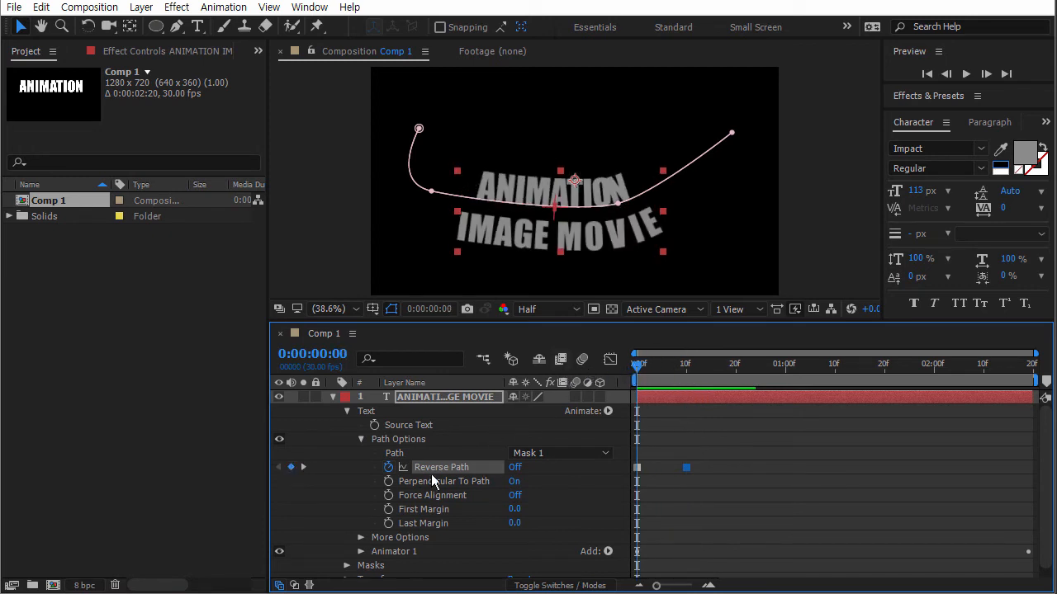
Delete both Reverse Path keyframes.
{"action": "left_click", "coordinate": [656, 476]}
{"action": "left_click", "coordinate": [685, 467]}
{"action": "key", "text": "Delete"}
{"action": "left_click", "coordinate": [636, 468]}
{"action": "key", "text": "Delete"}
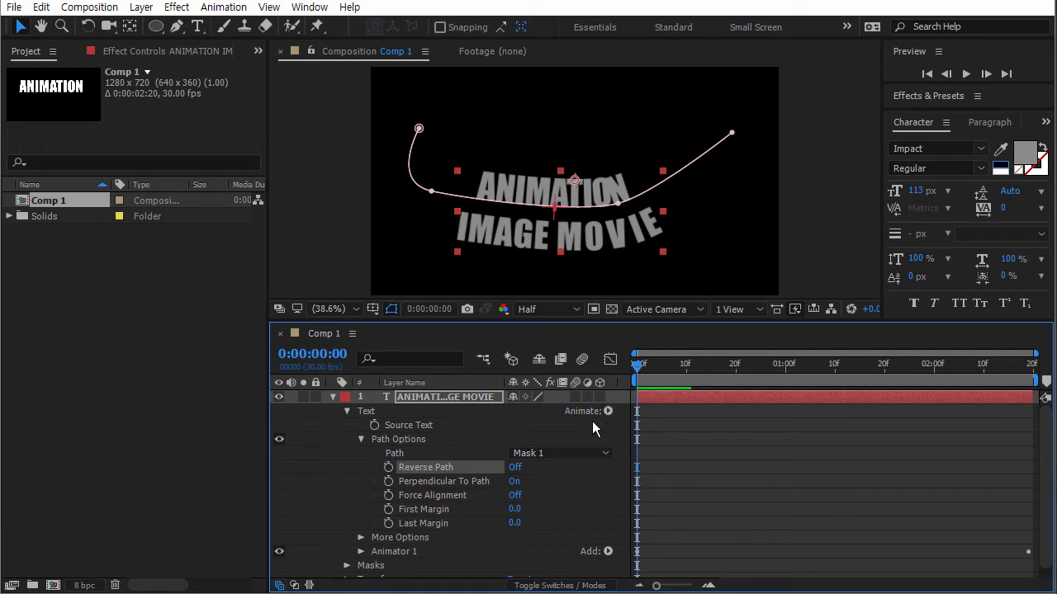
Toggle Perpendicular To Path to compare the letter orientation and leave it Off.
{"action": "left_click", "coordinate": [512, 484]}
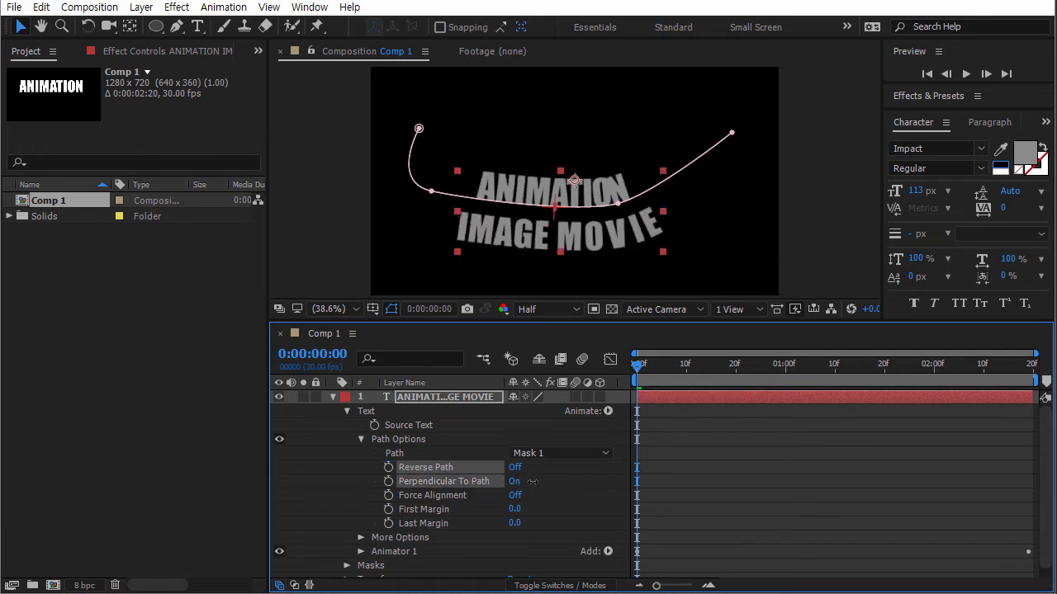
{"action": "left_click", "coordinate": [513, 482]}
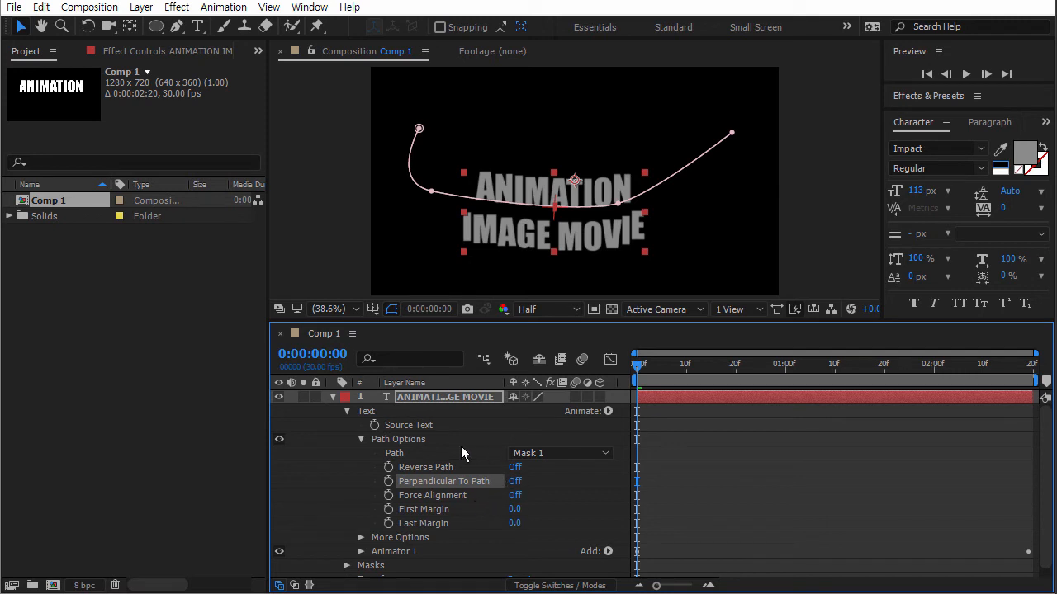
{"action": "scroll", "coordinate": [376, 443], "scroll_direction": "down", "scroll_amount": 1}
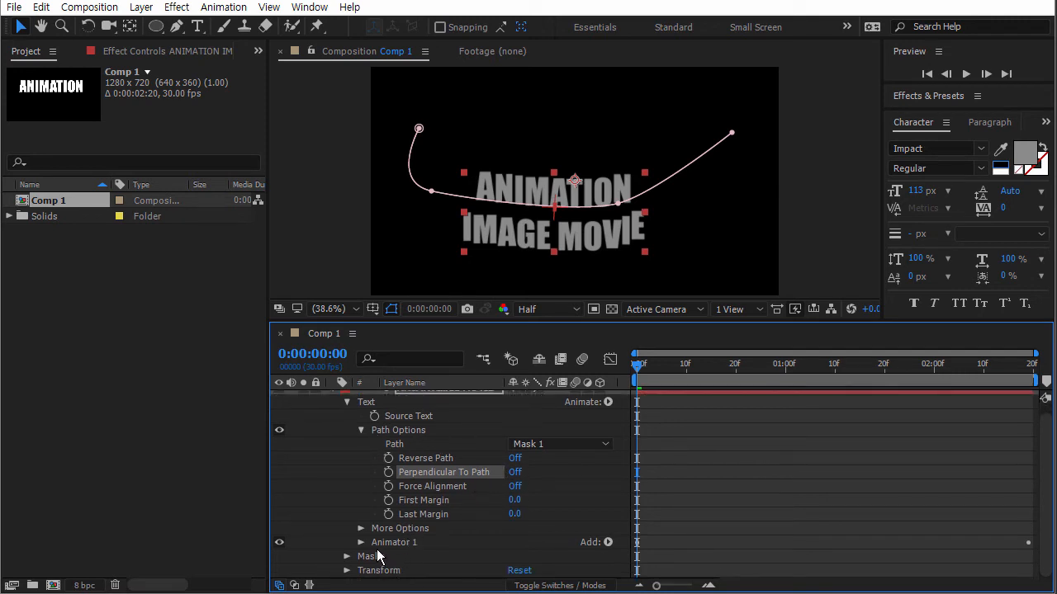
{"action": "left_click", "coordinate": [407, 545]}
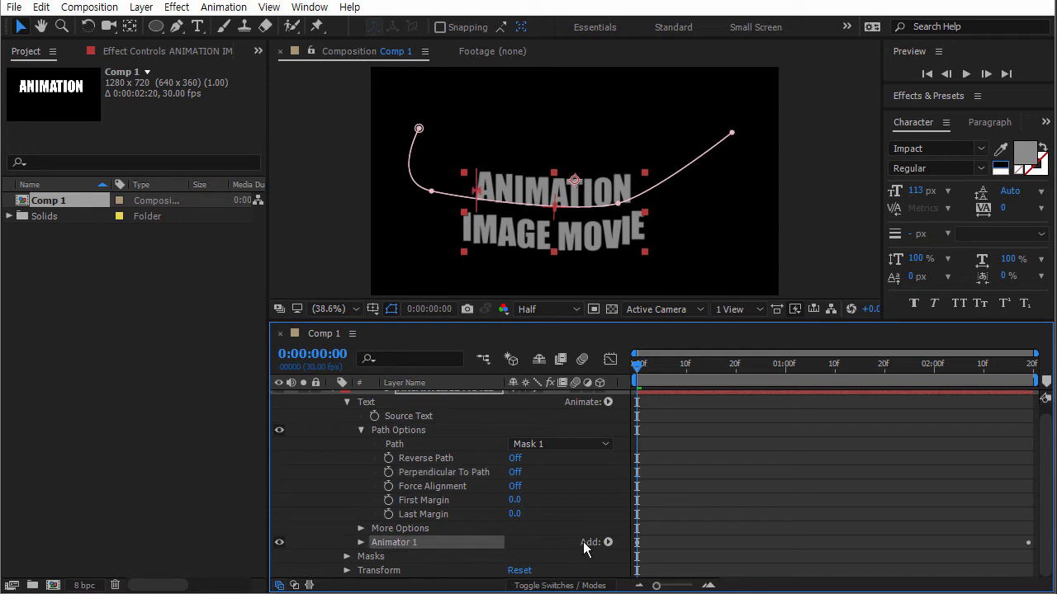
{"action": "left_click", "coordinate": [607, 541]}
{"action": "left_click", "coordinate": [425, 539]}
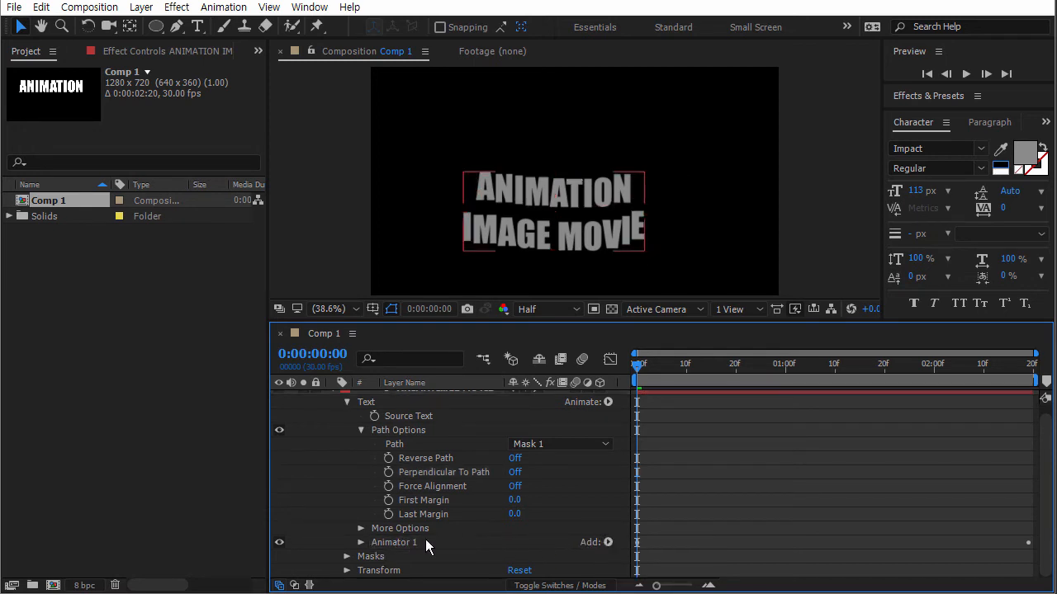
{"action": "left_click", "coordinate": [421, 542]}
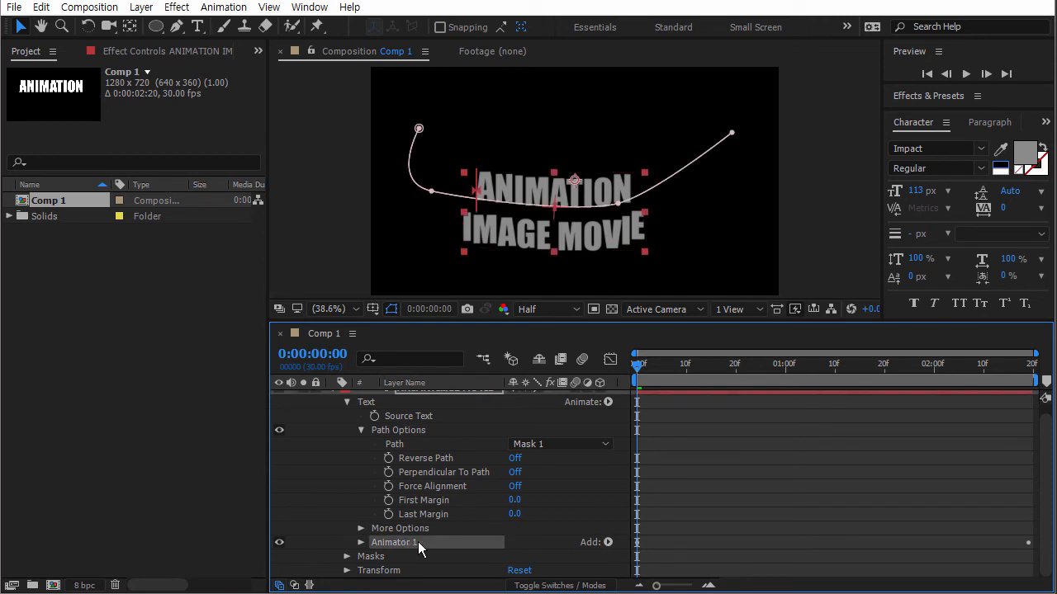
Set the two-line text layer's Path option to None and delete the layer's masks.
{"action": "scroll", "coordinate": [422, 541], "scroll_direction": "up", "scroll_amount": 1}
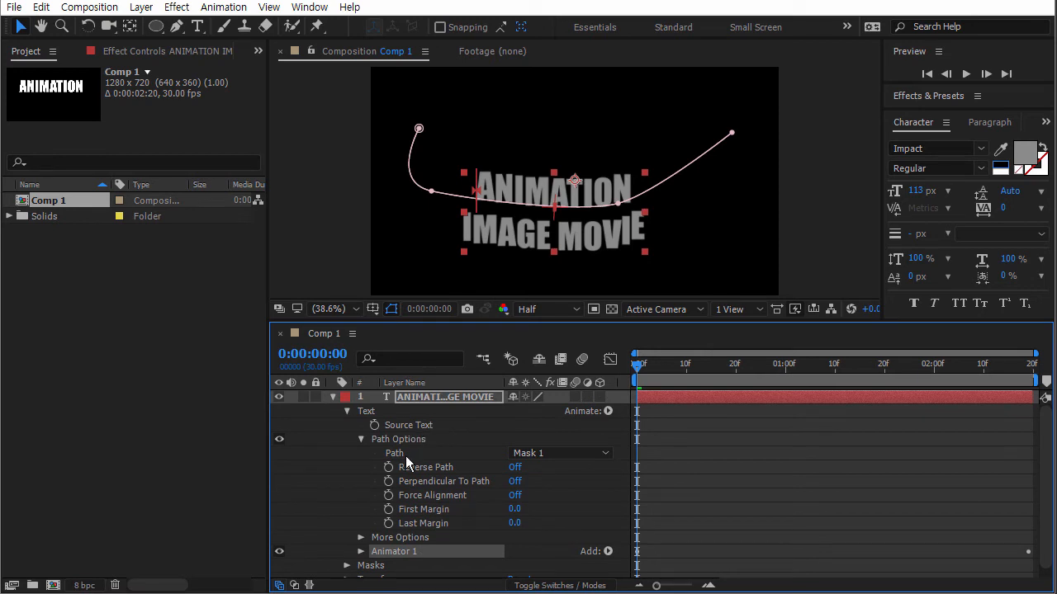
{"action": "left_click", "coordinate": [538, 453]}
{"action": "left_click", "coordinate": [547, 469]}
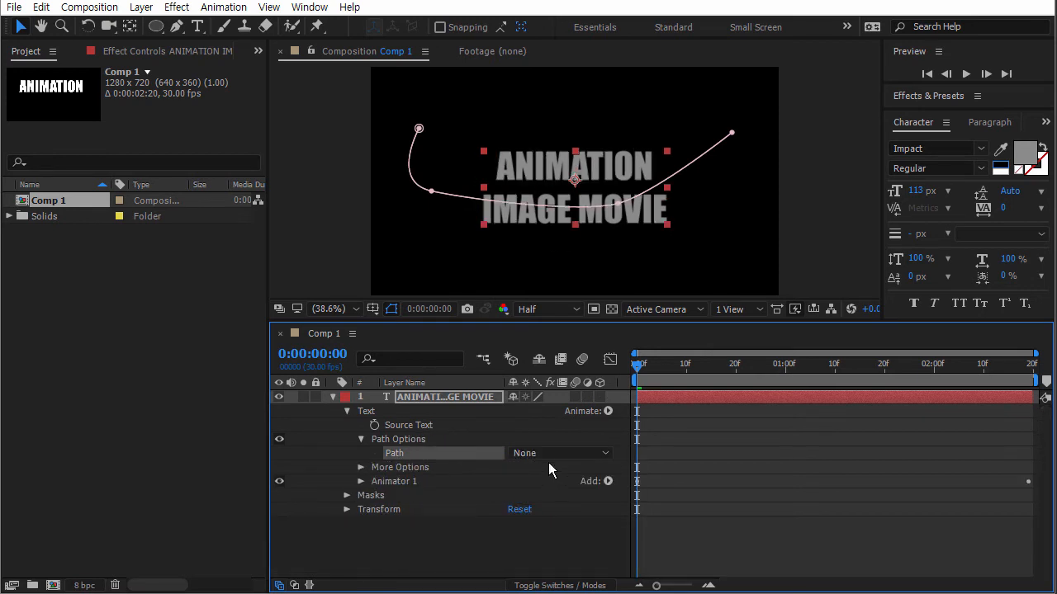
{"action": "left_click", "coordinate": [412, 539]}
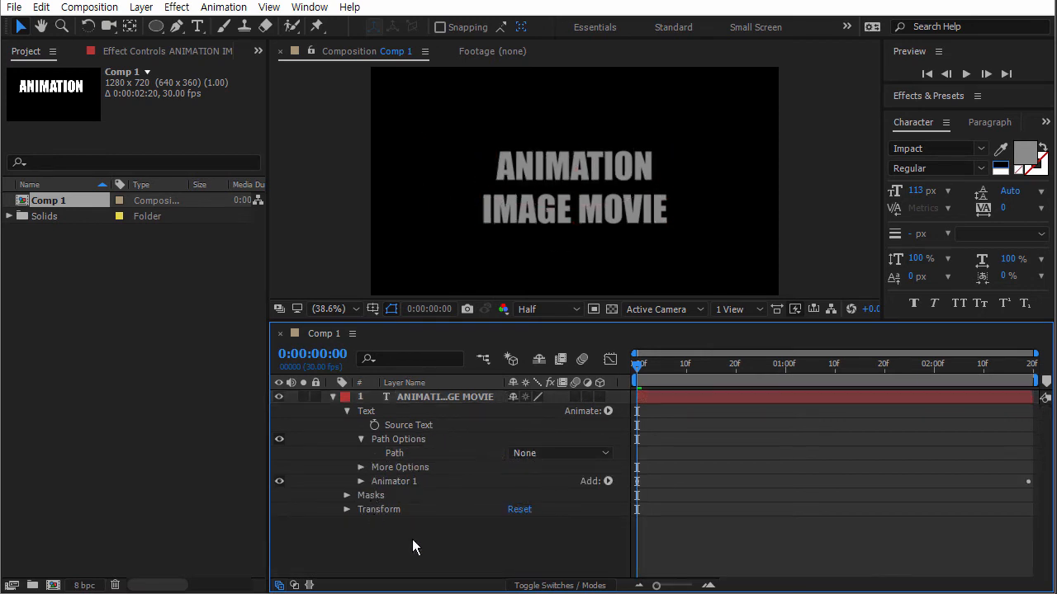
{"action": "left_click", "coordinate": [475, 397]}
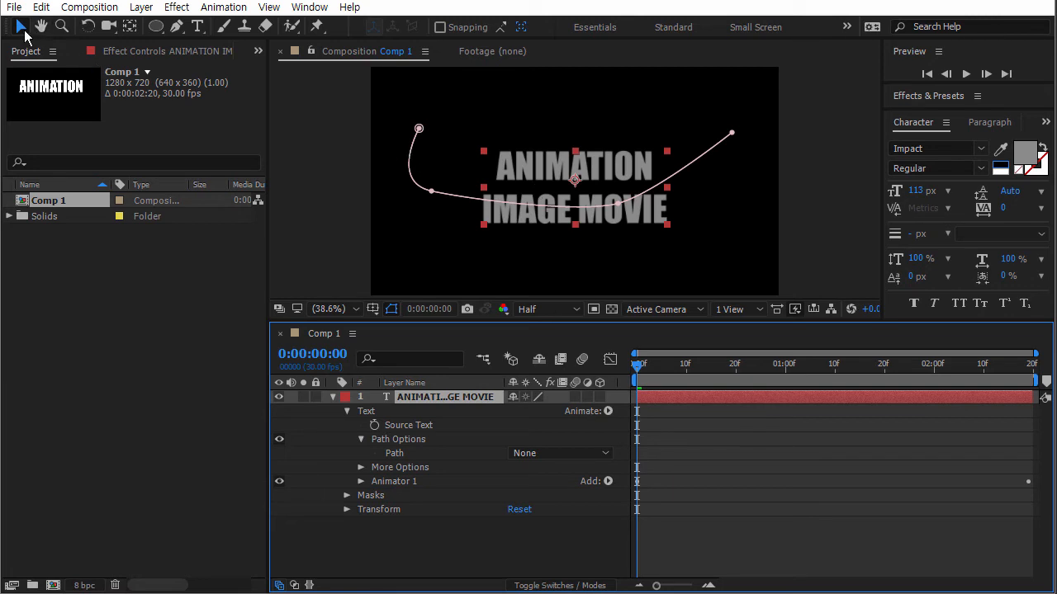
{"action": "left_click", "coordinate": [371, 497]}
{"action": "key", "text": "Delete"}
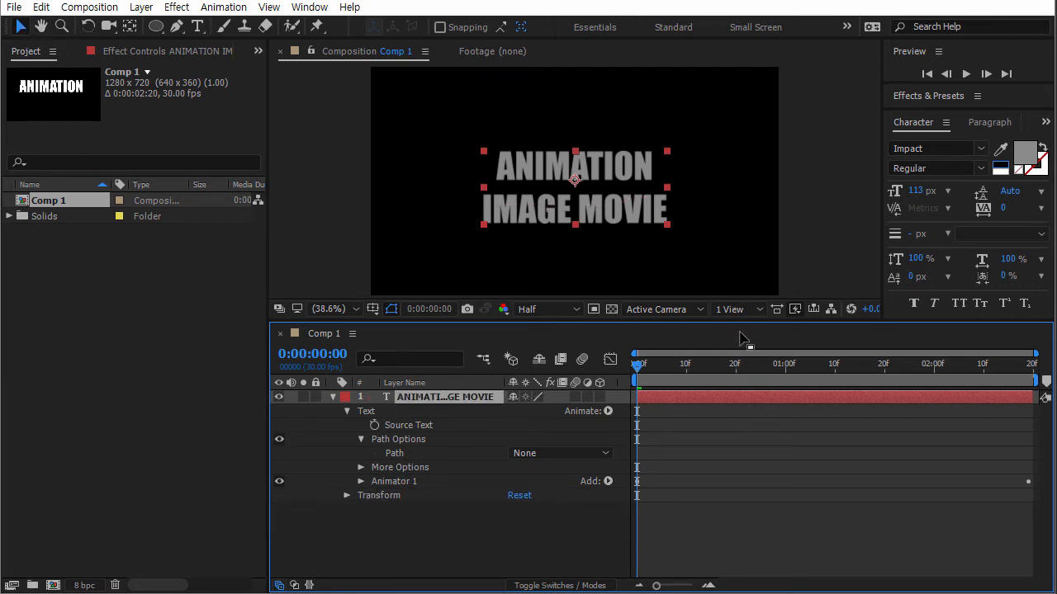
Enlarge the two-line text to 172 px and hide its layer, collapsing its properties.
{"action": "left_click_drag", "start_coordinate": [916, 198], "coordinate": [965, 191]}
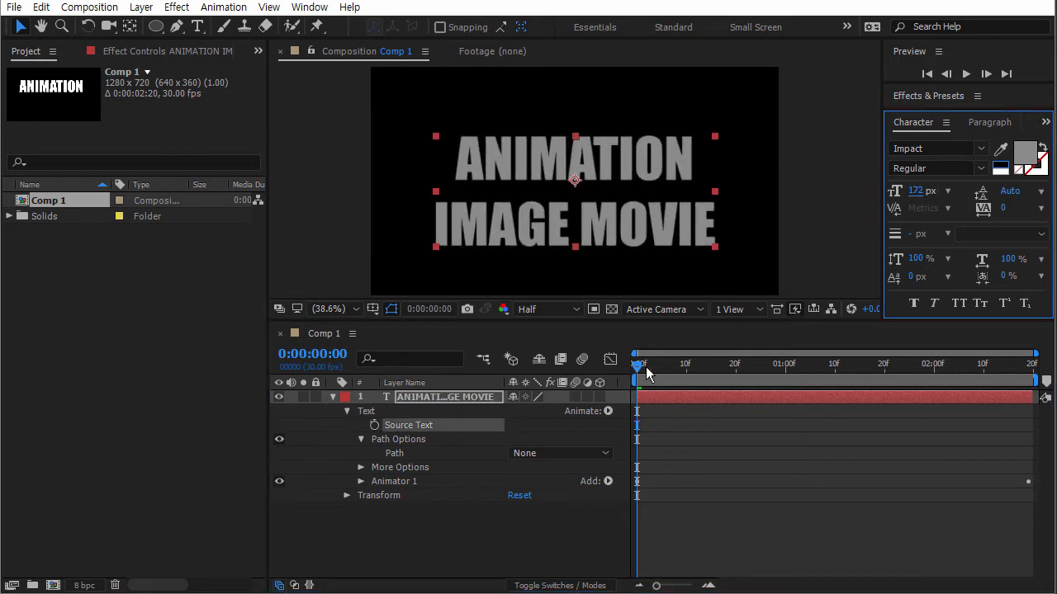
{"action": "left_click", "coordinate": [278, 396]}
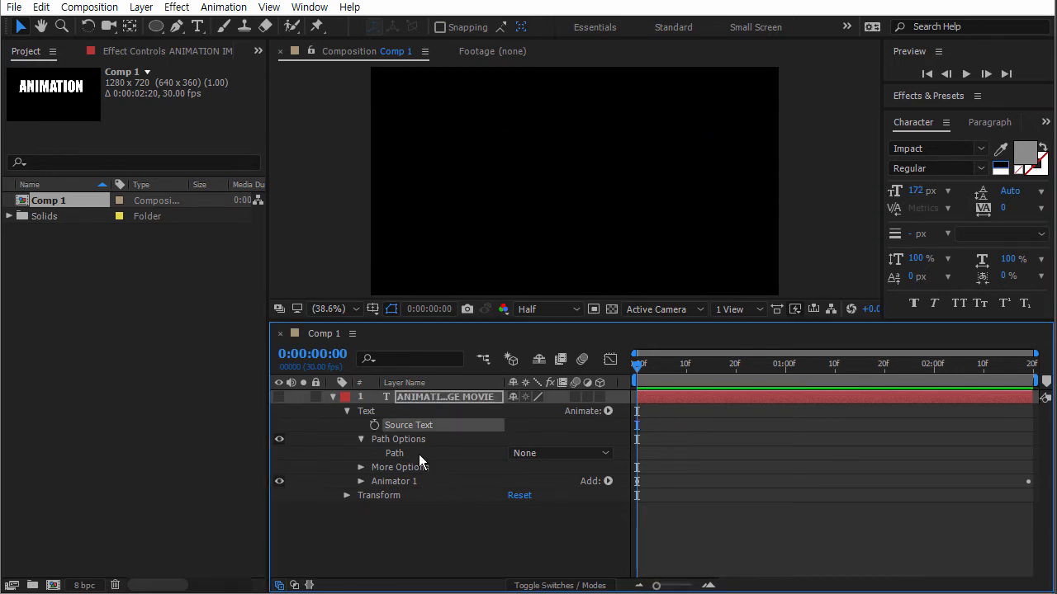
{"action": "left_click", "coordinate": [332, 396]}
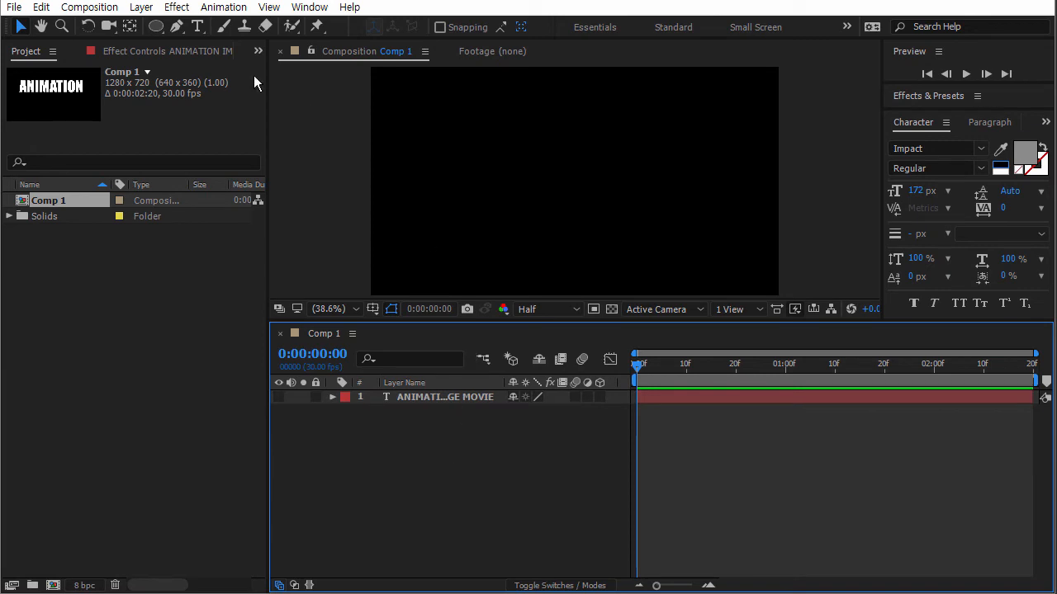
Create a new text layer reading "ANIMATION" and move it to about the middle of the frame.
{"action": "left_click", "coordinate": [199, 26]}
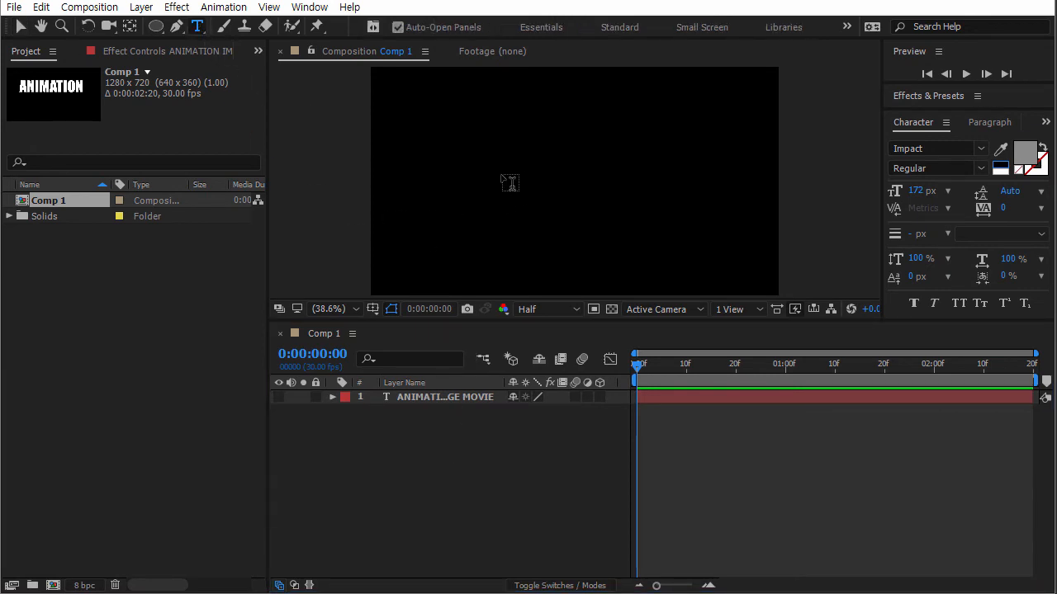
{"action": "left_click", "coordinate": [503, 187]}
{"action": "type", "text": "ANI"}
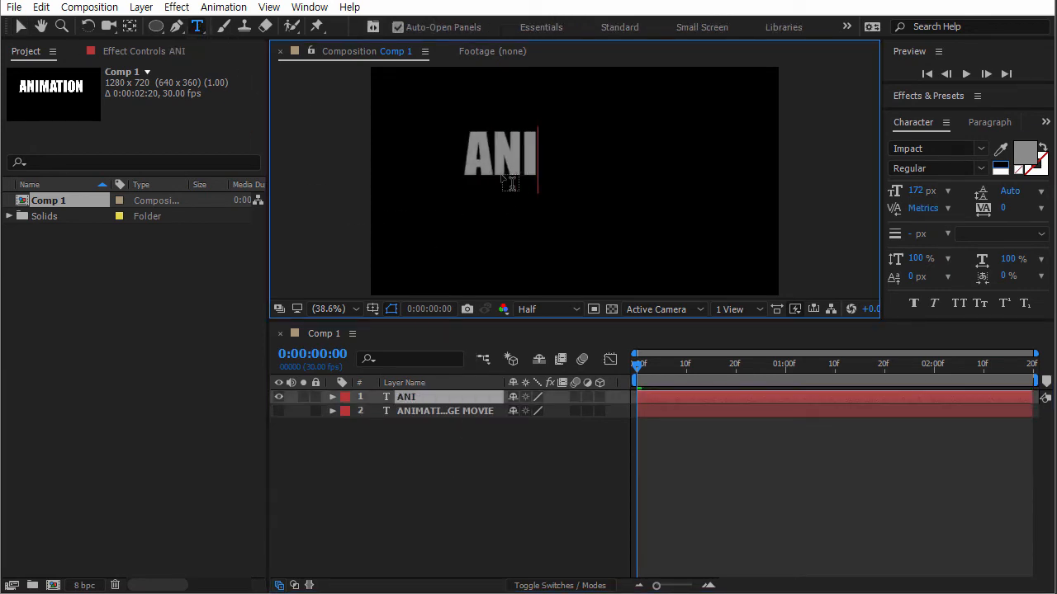
{"action": "type", "text": "MATION"}
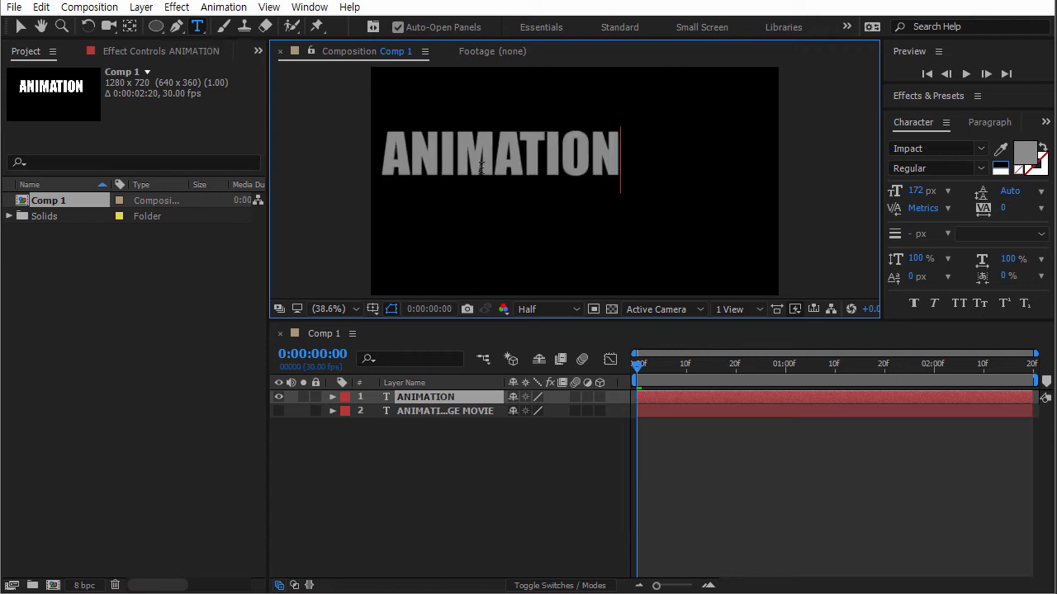
{"action": "key", "text": "ctrl+Return"}
{"action": "key", "text": "v"}
{"action": "left_click_drag", "start_coordinate": [495, 157], "coordinate": [557, 189]}
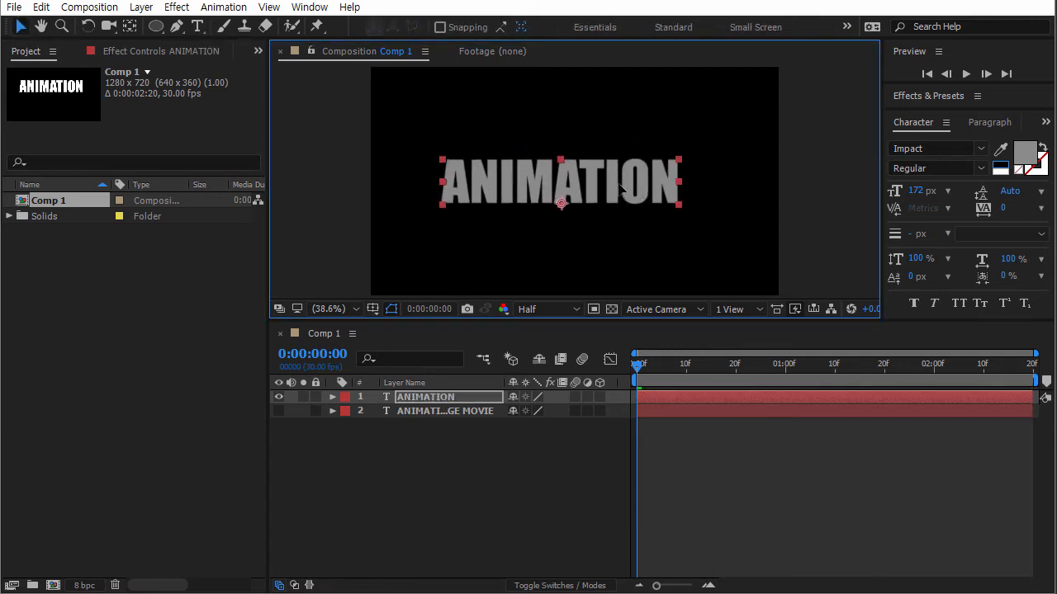
Draw an open four-point wave-shaped mask with the Pen tool on the ANIMATION layer, spanning nearly the full frame width.
{"action": "left_click", "coordinate": [179, 25]}
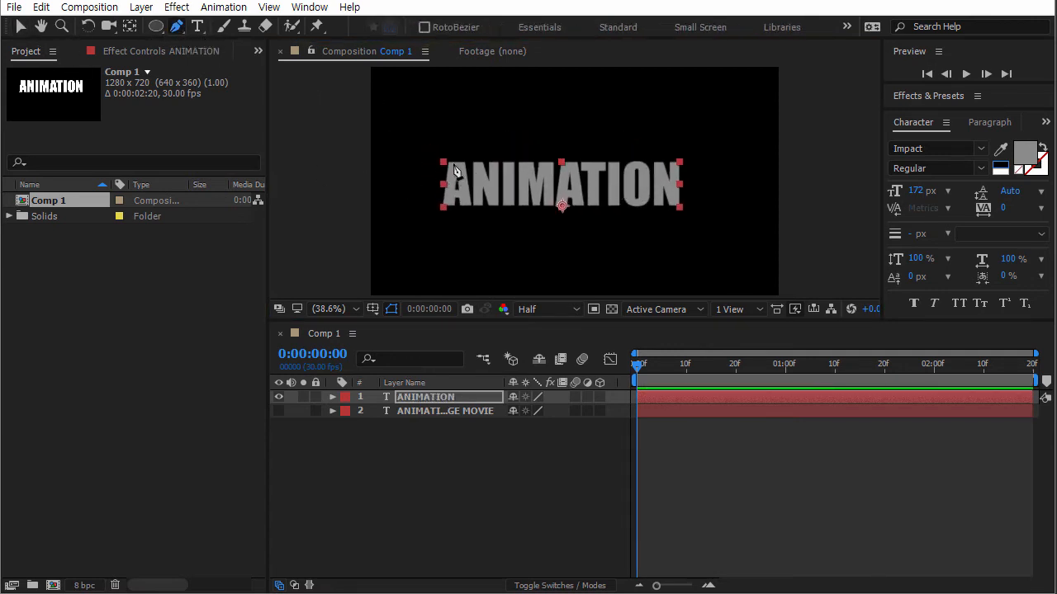
{"action": "left_click", "coordinate": [391, 221]}
{"action": "left_click_drag", "start_coordinate": [479, 128], "coordinate": [544, 126]}
{"action": "left_click_drag", "start_coordinate": [645, 227], "coordinate": [710, 228]}
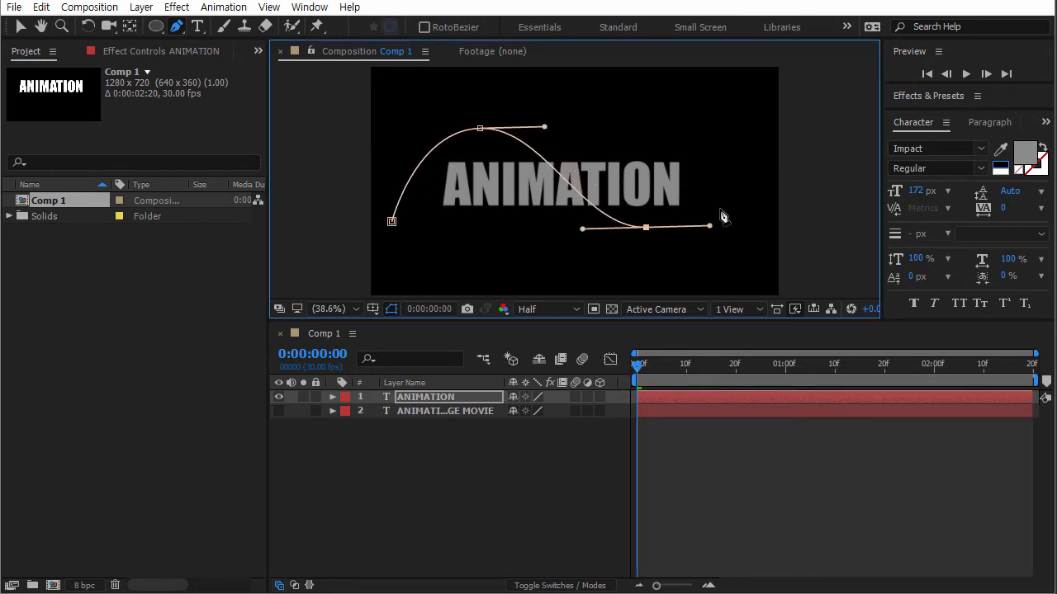
{"action": "left_click", "coordinate": [757, 134]}
{"action": "left_click", "coordinate": [468, 504]}
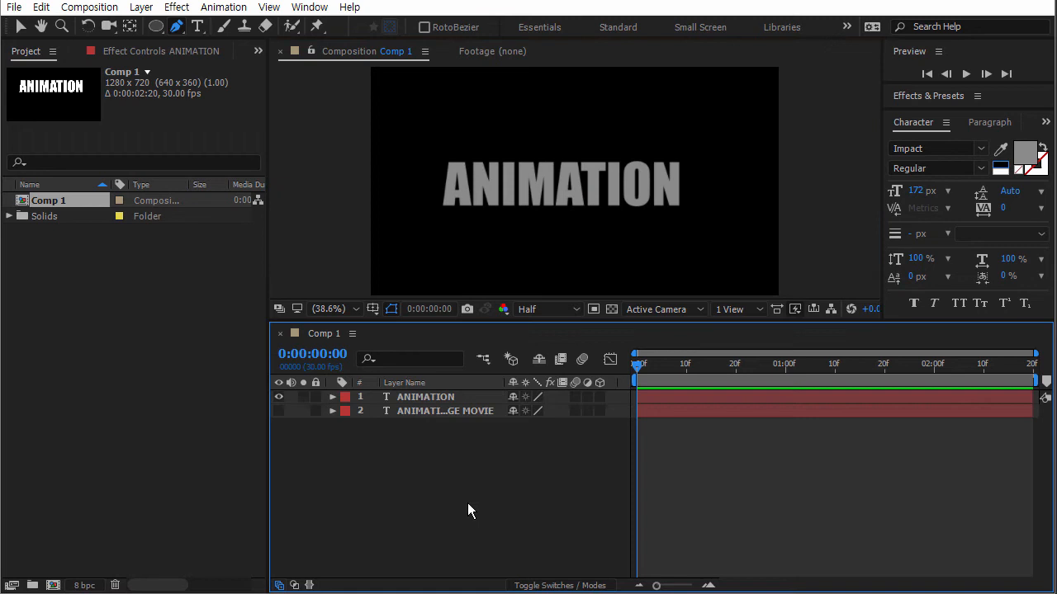
Set the ANIMATION layer's Path option to Mask 1 so the text follows the wave.
{"action": "left_click", "coordinate": [322, 399]}
{"action": "left_click", "coordinate": [332, 397]}
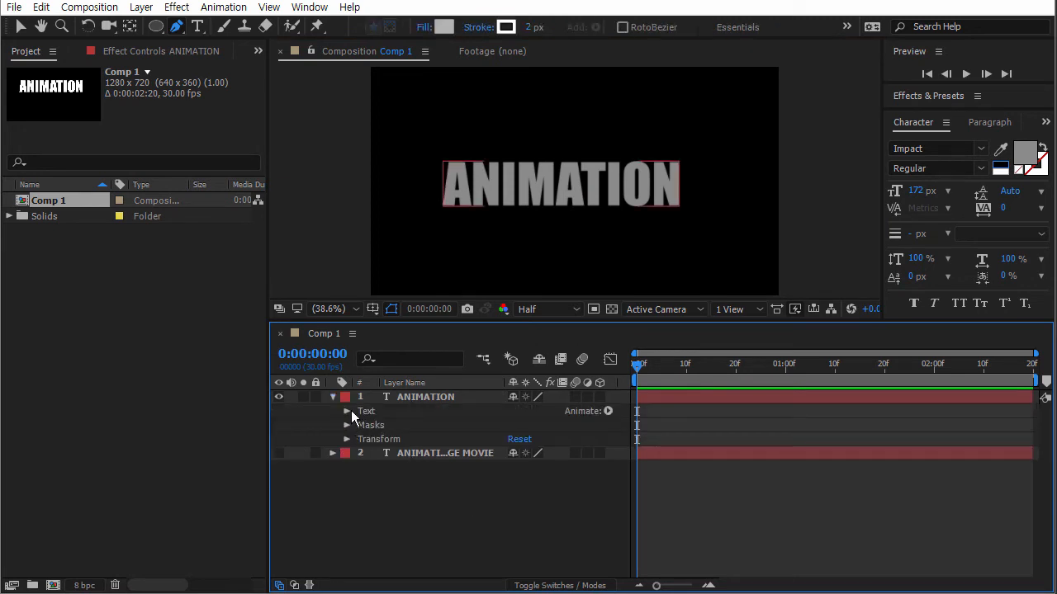
{"action": "left_click", "coordinate": [346, 411]}
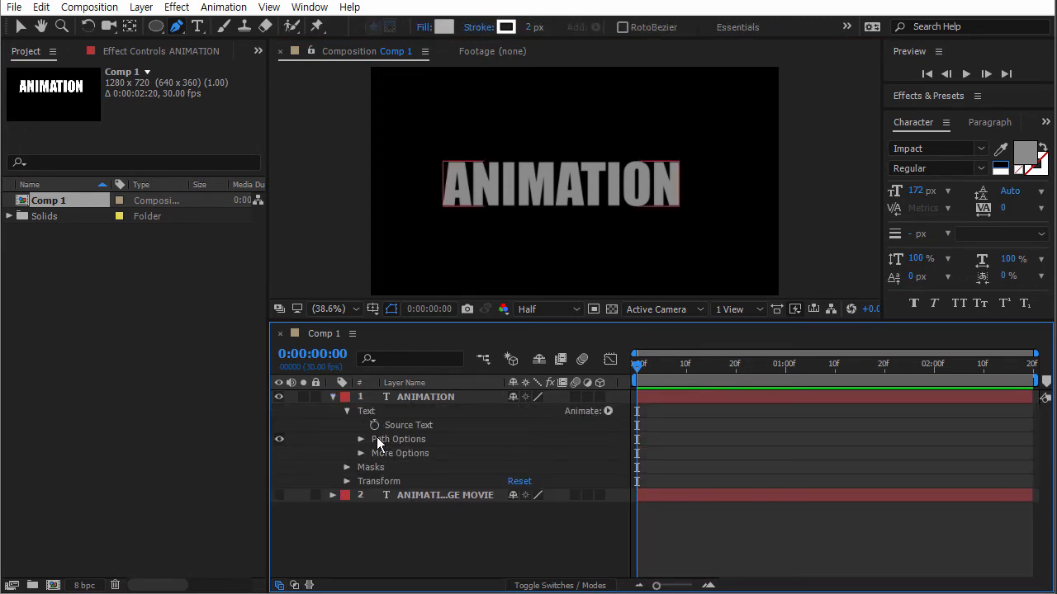
{"action": "left_click", "coordinate": [361, 439]}
{"action": "left_click", "coordinate": [533, 453]}
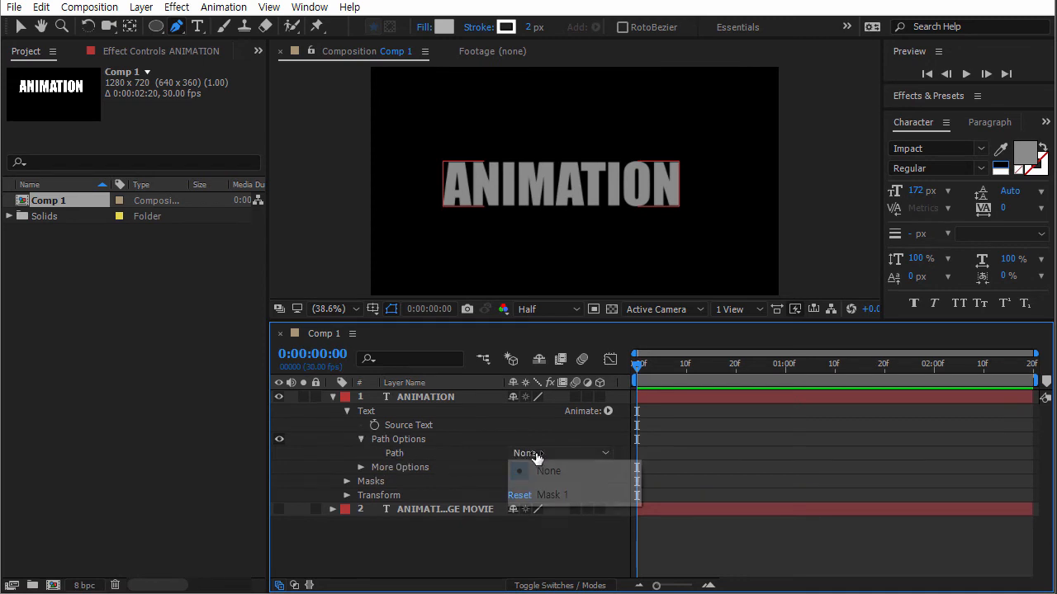
{"action": "left_click", "coordinate": [544, 494]}
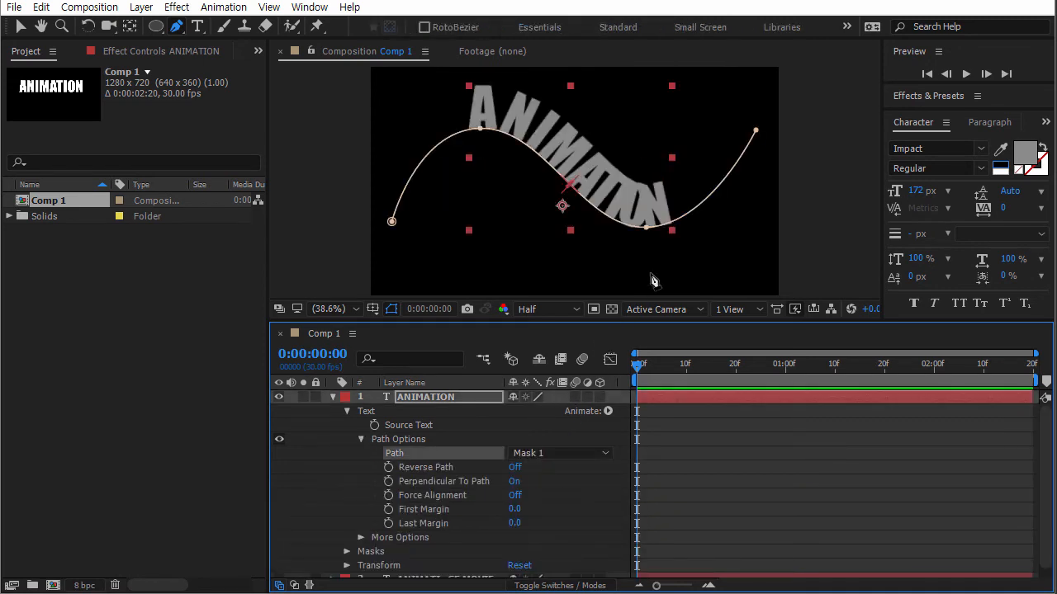
Turn Perpendicular To Path off and Force Alignment on for the ANIMATION text.
{"action": "left_click", "coordinate": [514, 482]}
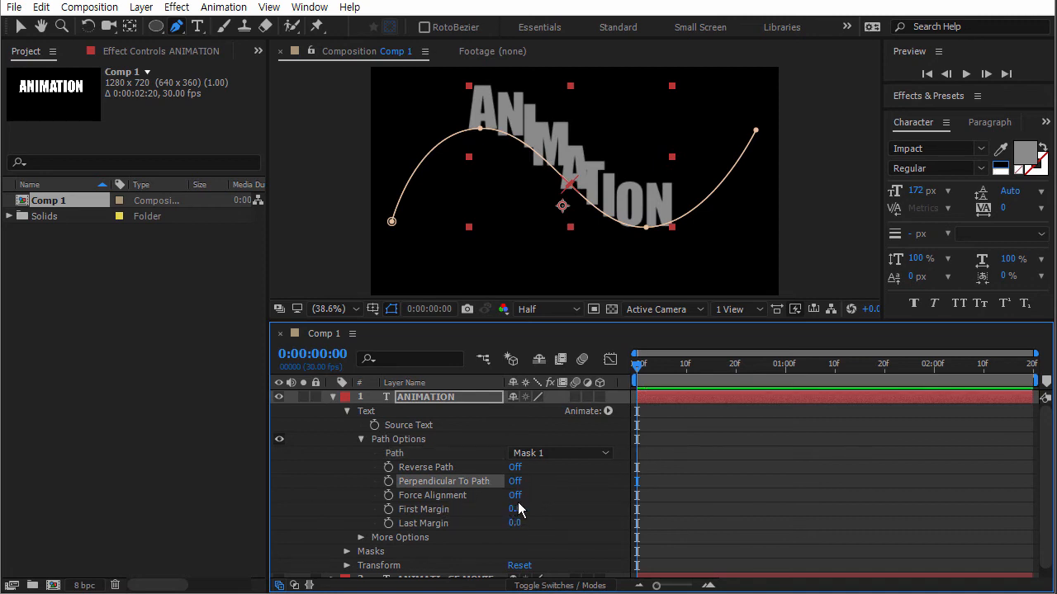
{"action": "left_click", "coordinate": [516, 495]}
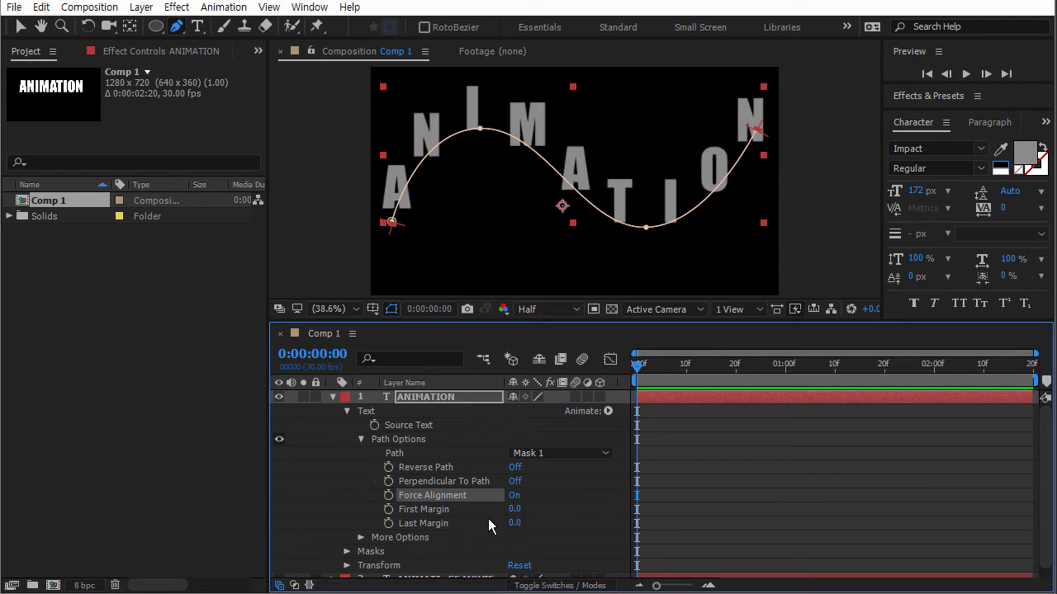
With Force Alignment on, try First Margin values of 235, -14 and 16 and a Last Margin of -540.
{"action": "left_click_drag", "start_coordinate": [518, 510], "coordinate": [669, 497]}
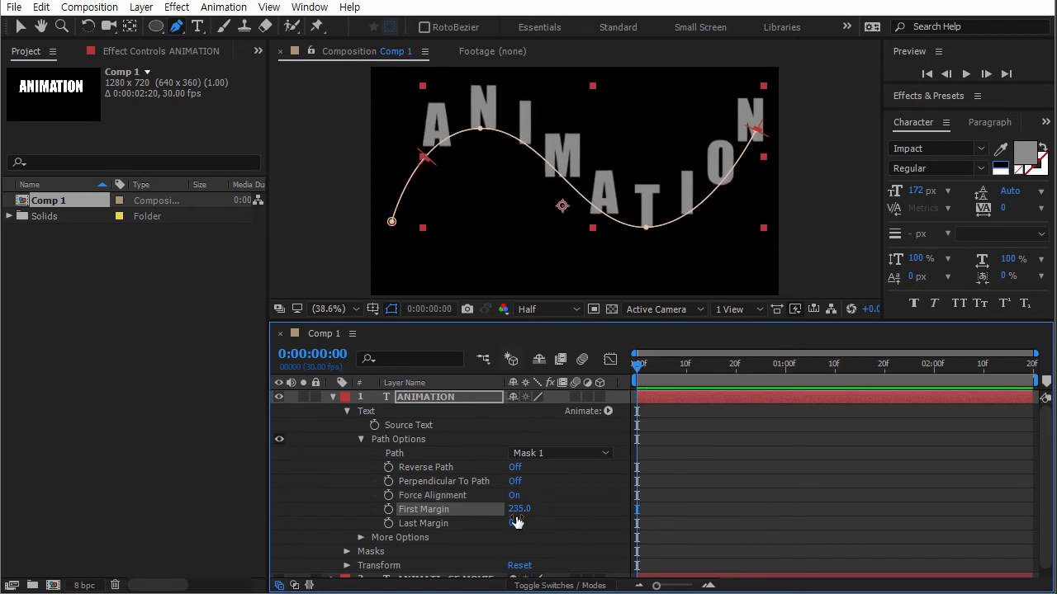
{"action": "left_click_drag", "start_coordinate": [518, 509], "coordinate": [94, 491]}
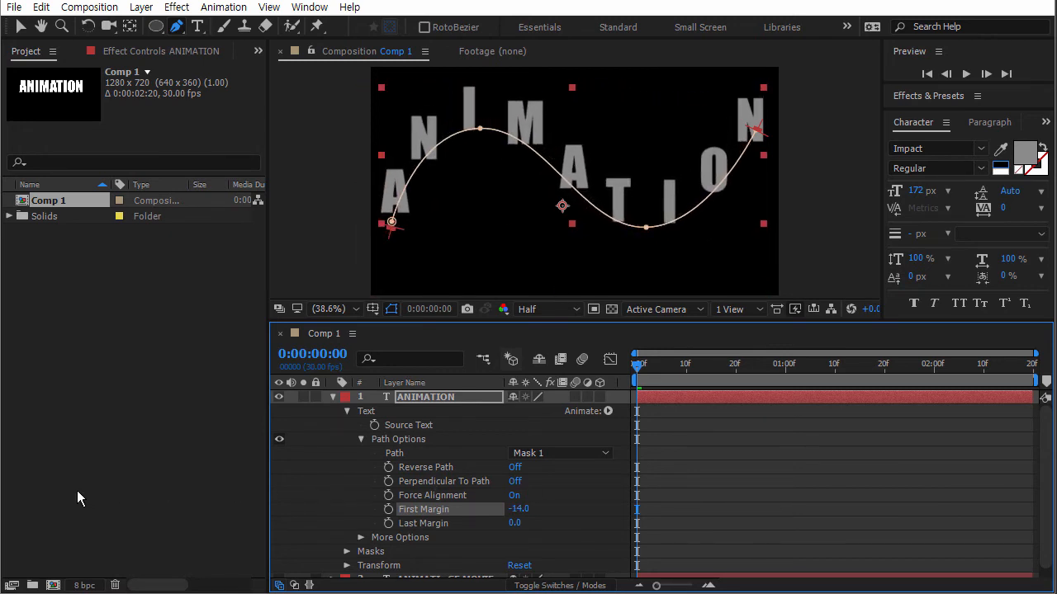
{"action": "left_click_drag", "start_coordinate": [516, 528], "coordinate": [485, 527]}
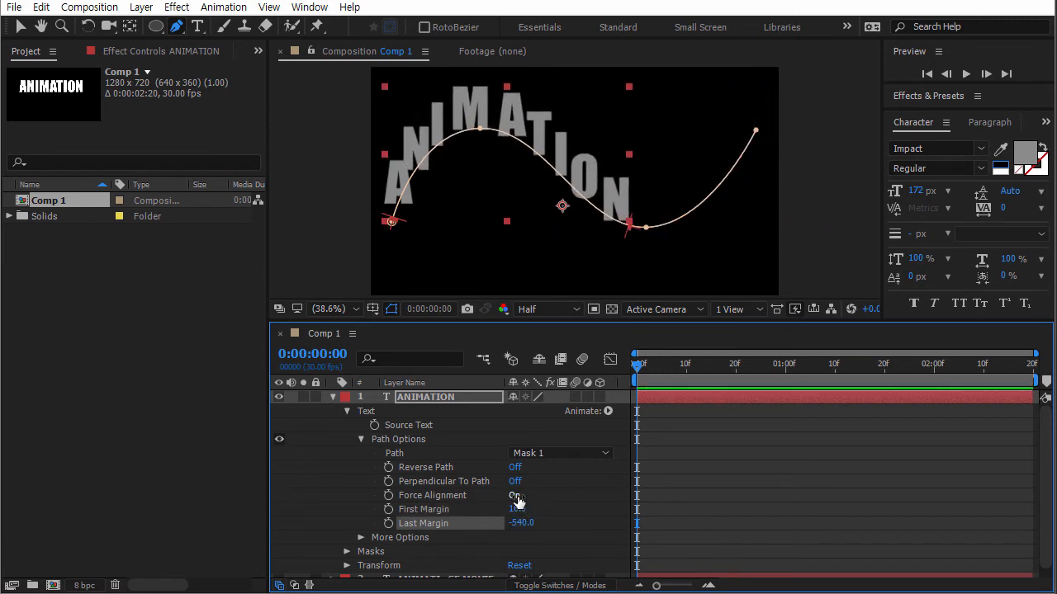
Turn Force Alignment off and try a First Margin of -73 with a Last Margin of 200.
{"action": "left_click", "coordinate": [516, 496]}
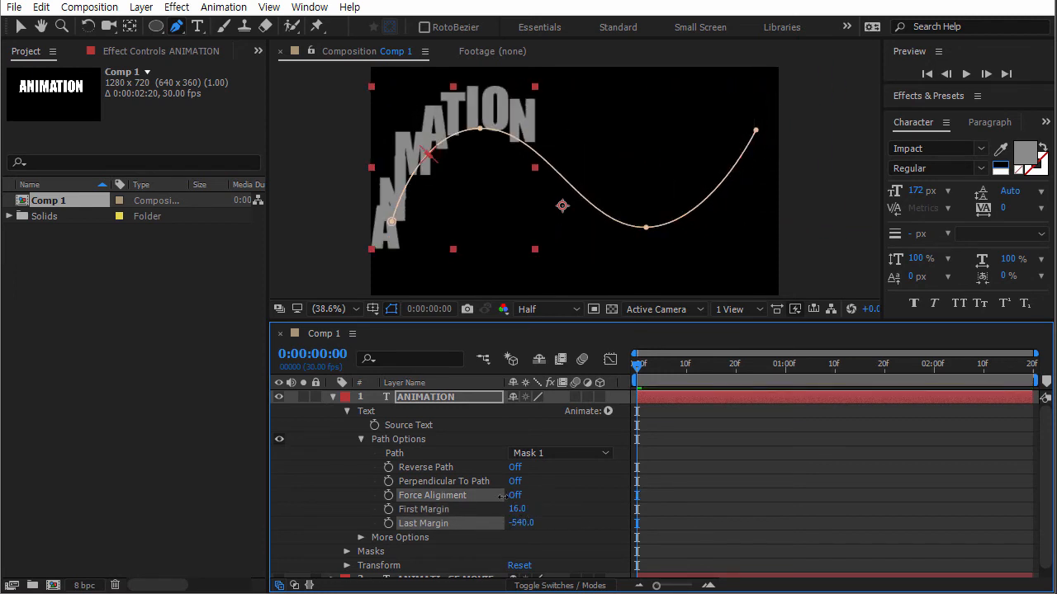
{"action": "left_click_drag", "start_coordinate": [541, 522], "coordinate": [582, 526]}
{"action": "left_click_drag", "start_coordinate": [519, 509], "coordinate": [537, 523]}
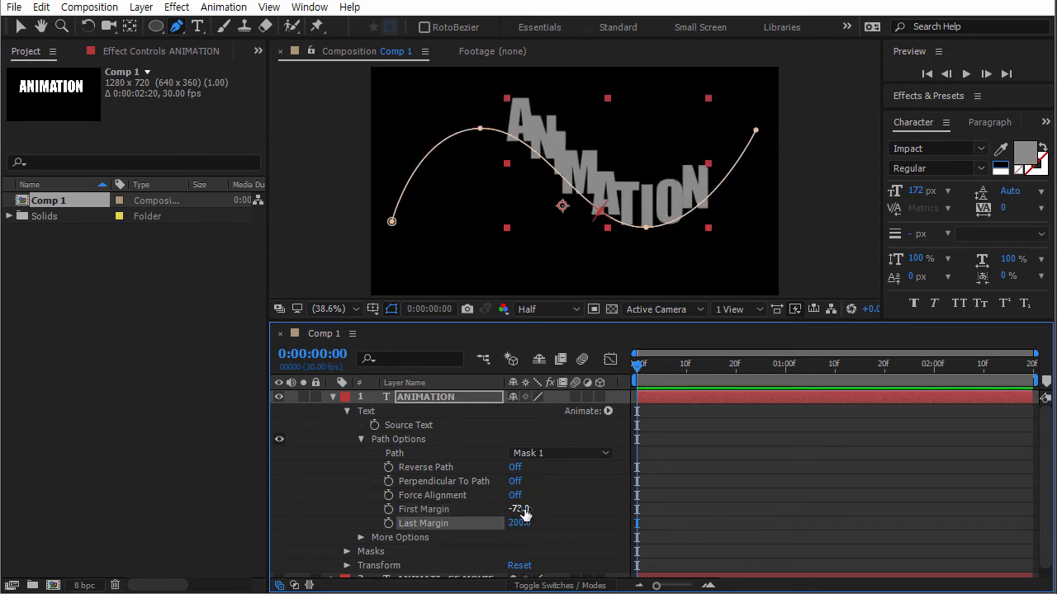
Set First Margin to 0 and Last Margin to 100.
{"action": "left_click", "coordinate": [518, 509]}
{"action": "type", "text": "0"}
{"action": "key", "text": "Tab"}
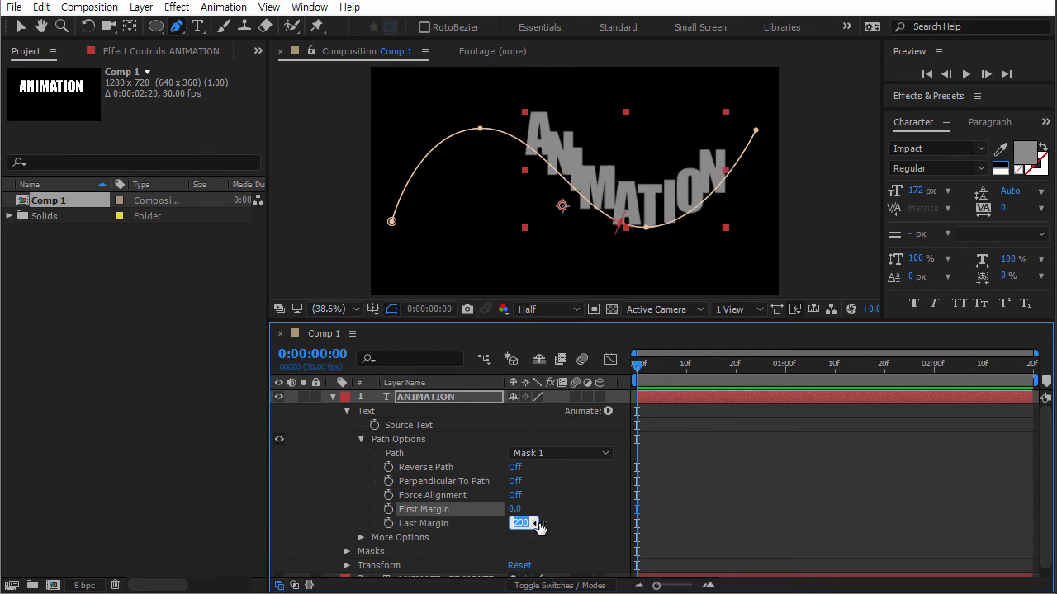
{"action": "type", "text": "100"}
{"action": "left_click", "coordinate": [575, 513]}
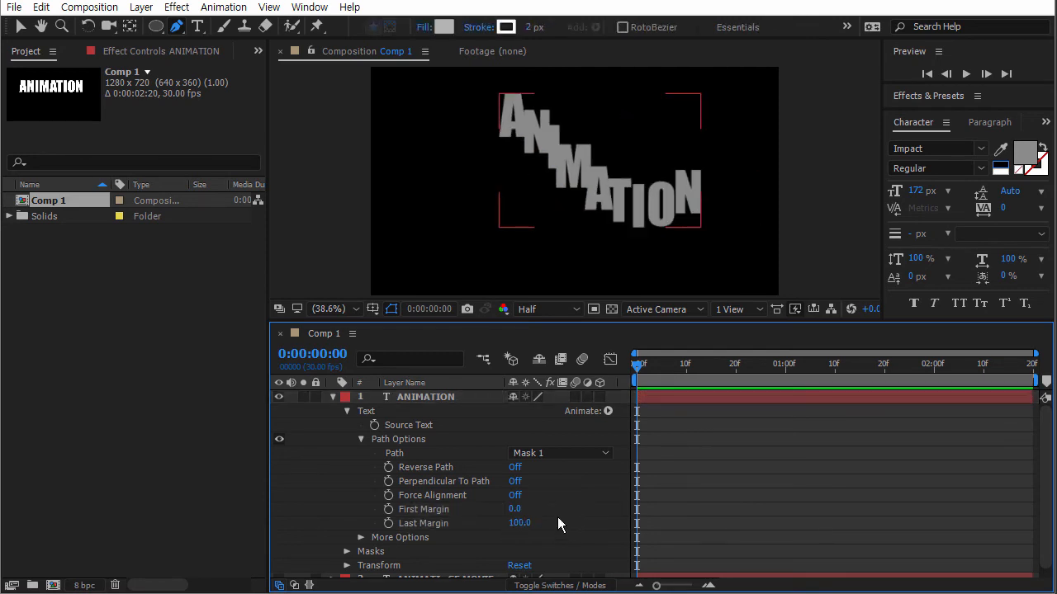
Shift the text along the path with a First Margin of 66, and undo a trial Last Margin of 186.
{"action": "left_click", "coordinate": [441, 443]}
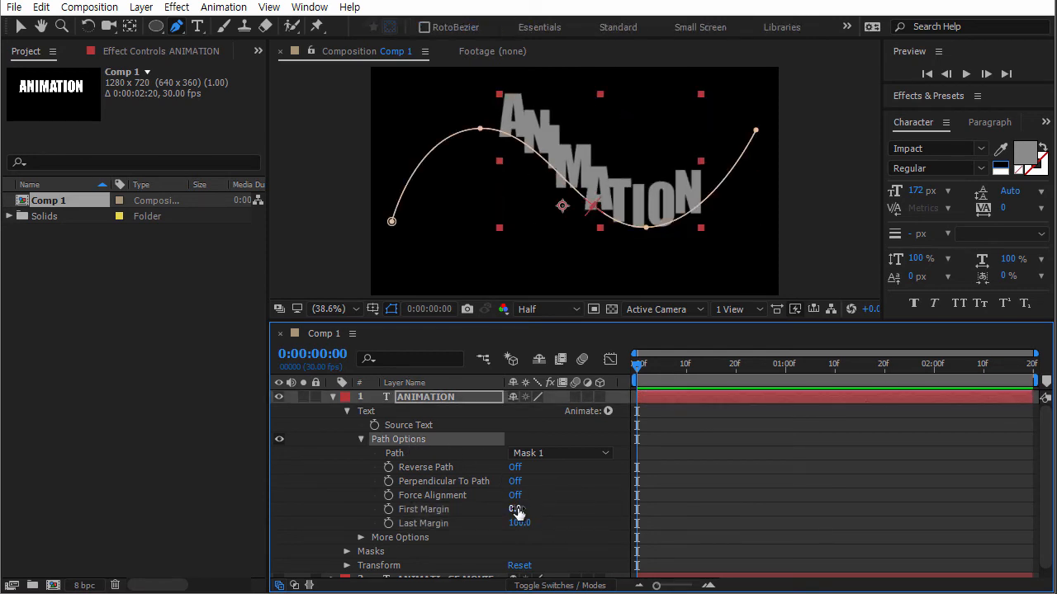
{"action": "left_click_drag", "start_coordinate": [516, 509], "coordinate": [580, 513]}
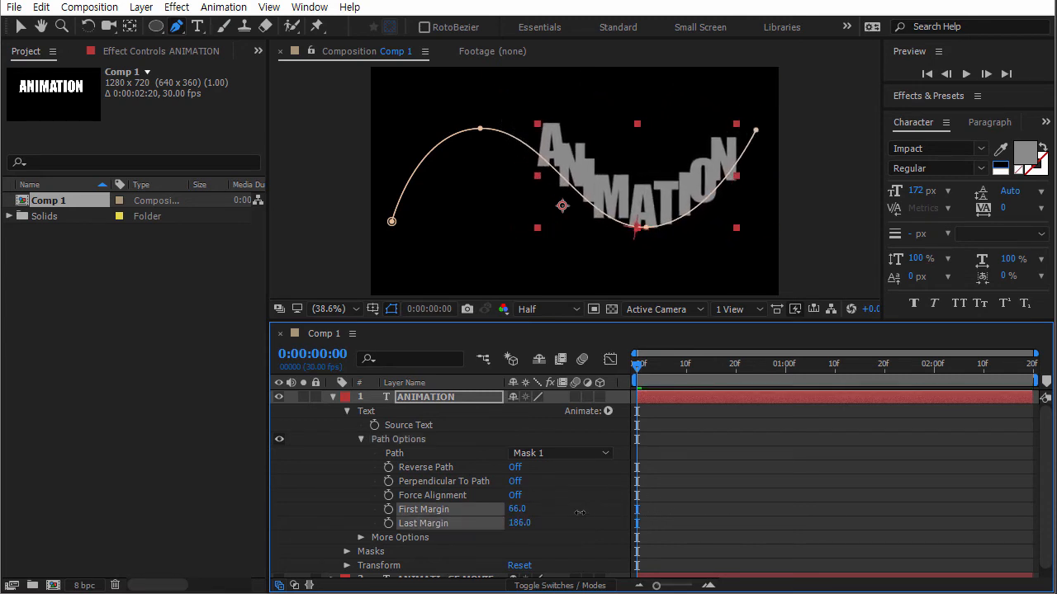
{"action": "key", "text": "ctrl+z"}
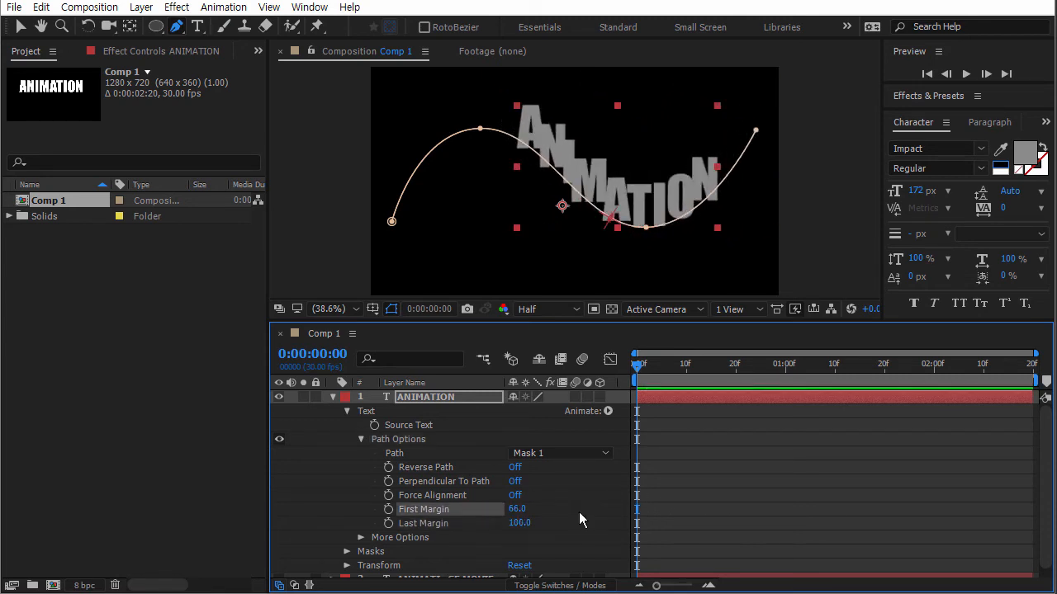
Turn Perpendicular To Path on and lower First Margin to -1151 to move the text off the path's start.
{"action": "left_click", "coordinate": [516, 482]}
{"action": "left_click_drag", "start_coordinate": [522, 515], "coordinate": [278, 478]}
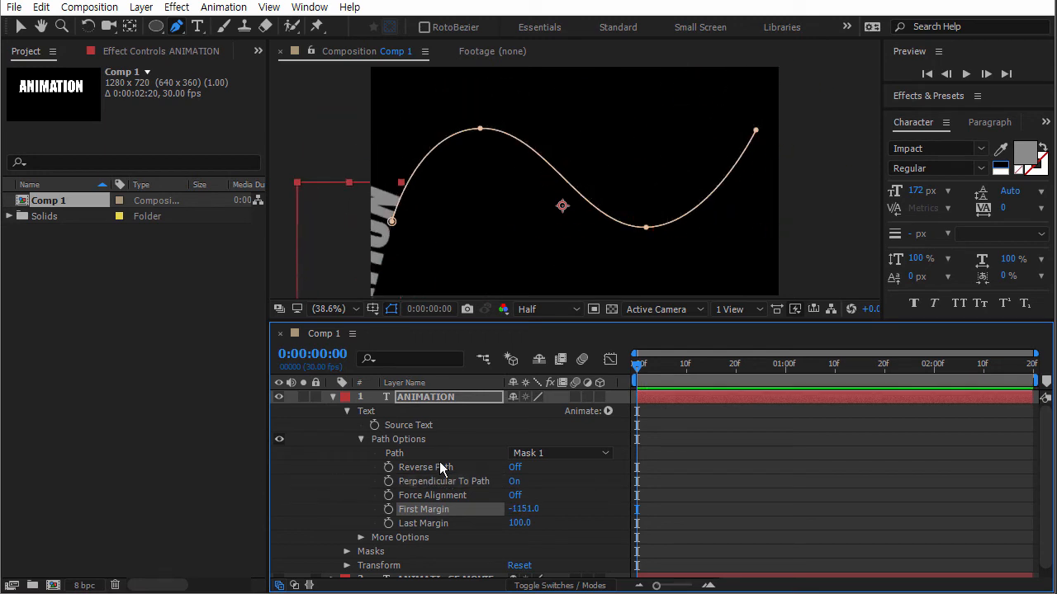
Delete the ANIMATION text layer and make the hidden two-line ANIMATION IMAGE MOVIE layer visible.
{"action": "left_click", "coordinate": [361, 440]}
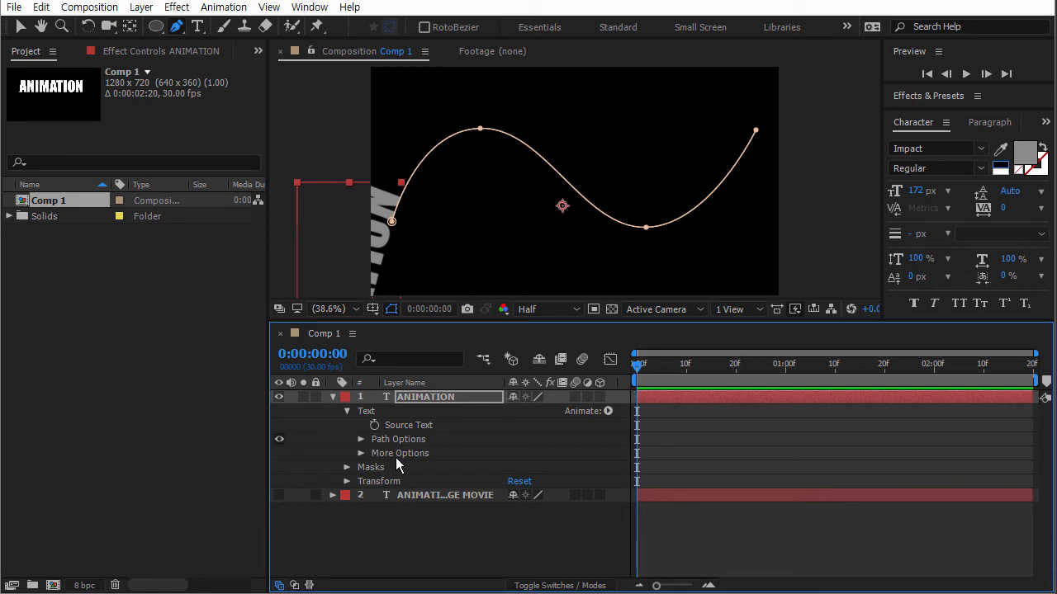
{"action": "left_click", "coordinate": [416, 522]}
{"action": "left_click", "coordinate": [430, 400]}
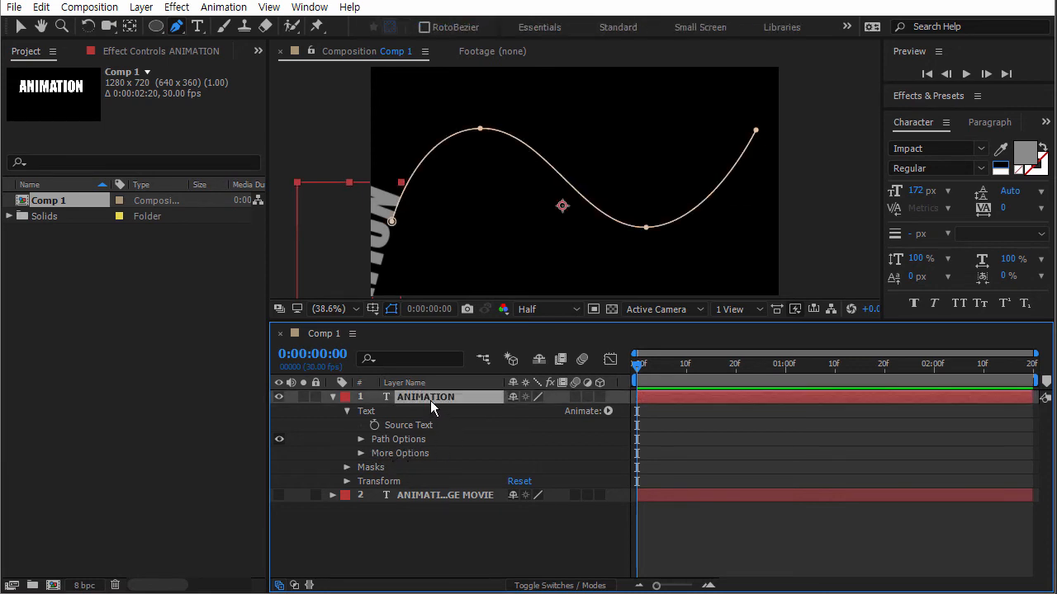
{"action": "key", "text": "Delete"}
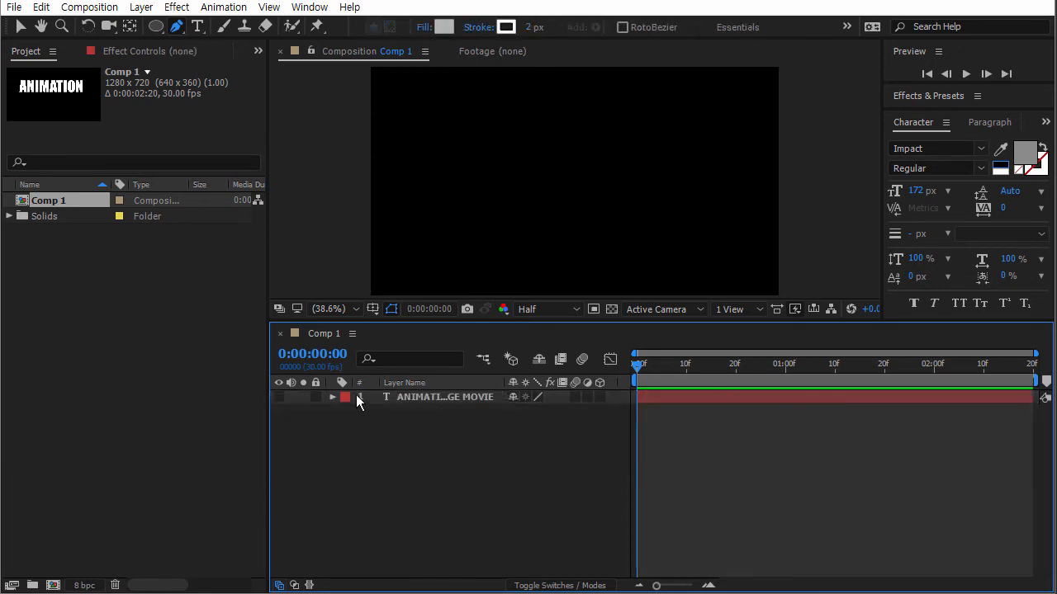
{"action": "left_click", "coordinate": [278, 395]}
{"action": "mouse_move", "coordinate": [641, 365]}
{"action": "left_mouse_down"}
{"action": "mouse_move", "coordinate": [915, 368]}
{"action": "mouse_move", "coordinate": [625, 362]}
{"action": "left_mouse_up"}
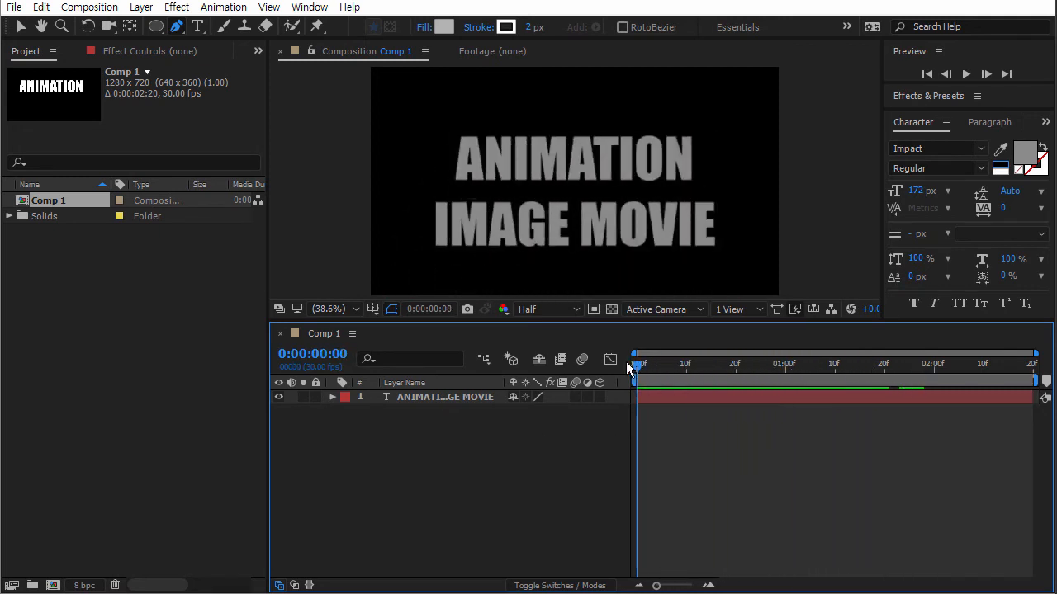
Expand the Advanced settings of Range Selector 1 in the text layer's Animator 1.
{"action": "left_click", "coordinate": [361, 394]}
{"action": "left_click", "coordinate": [333, 397]}
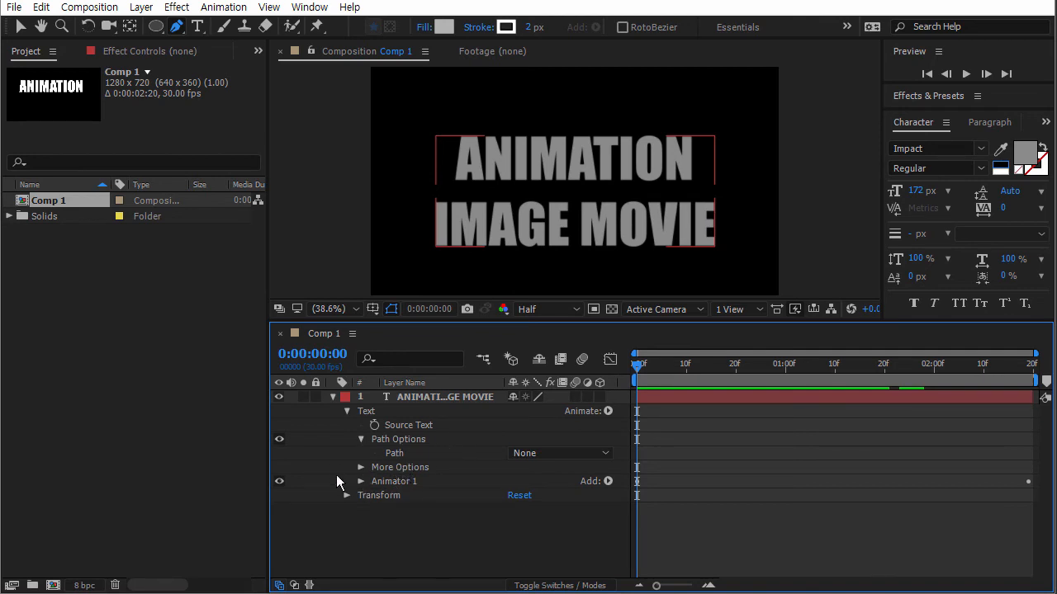
{"action": "left_click", "coordinate": [360, 482]}
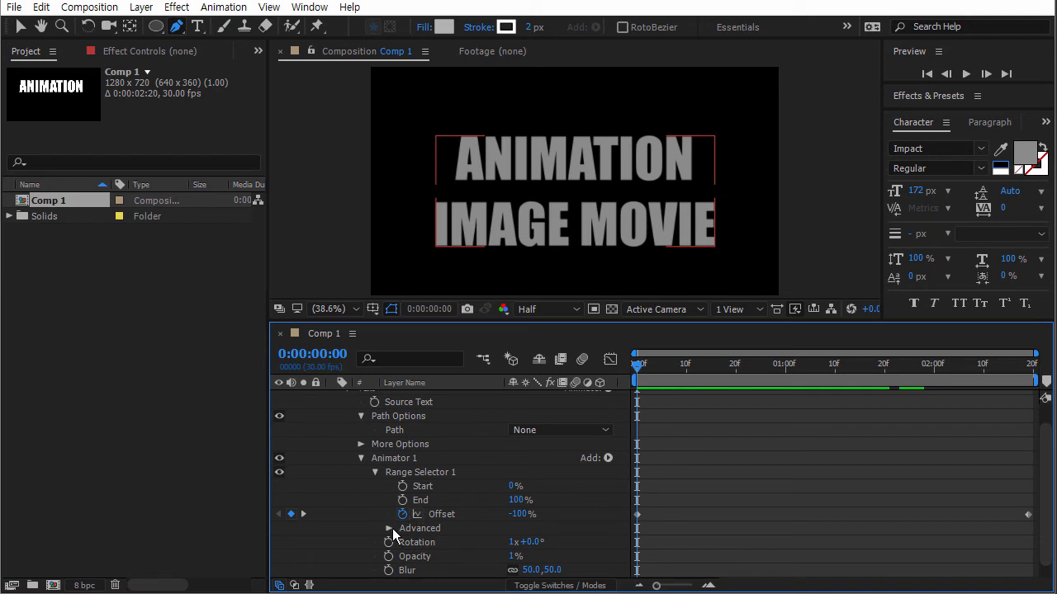
{"action": "left_click", "coordinate": [387, 529]}
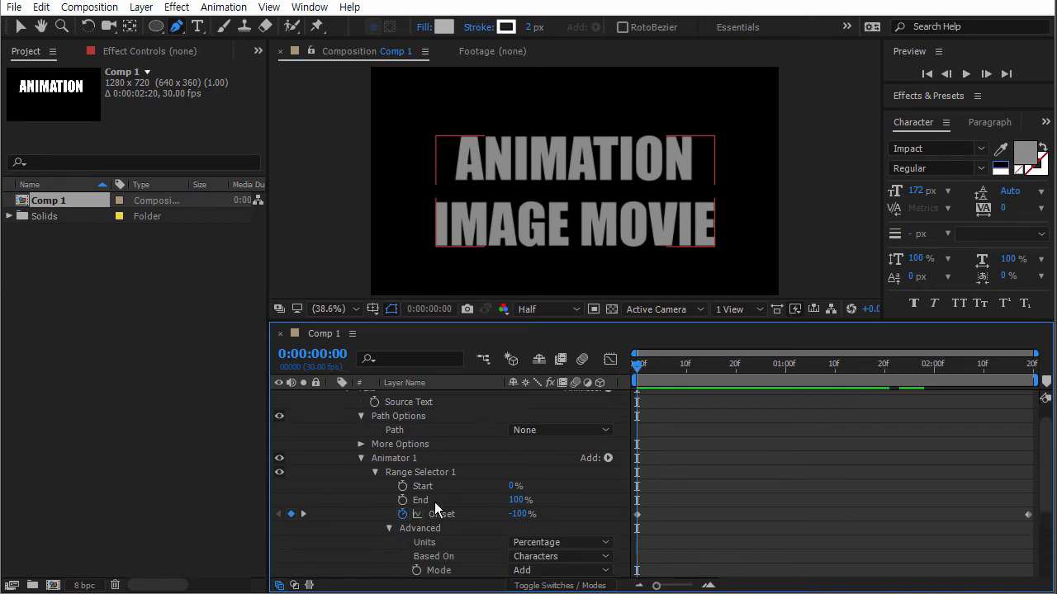
{"action": "scroll", "coordinate": [441, 494], "scroll_direction": "down", "scroll_amount": 3}
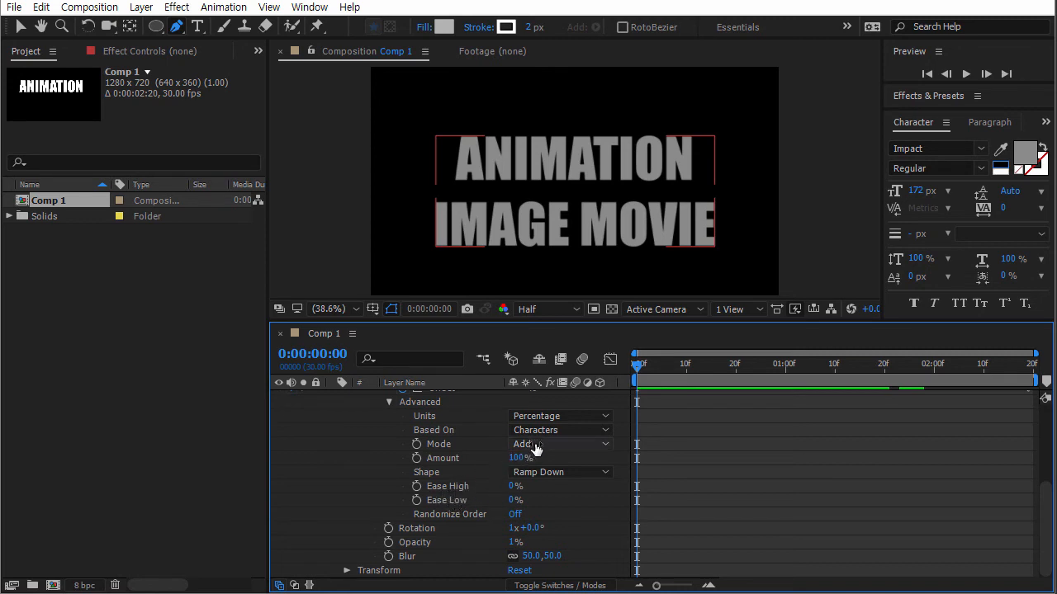
Try an Ease High of 100% at frame 5 and preview the text animation from the start.
{"action": "left_click_drag", "start_coordinate": [666, 363], "coordinate": [618, 361]}
{"action": "key", "text": "space"}
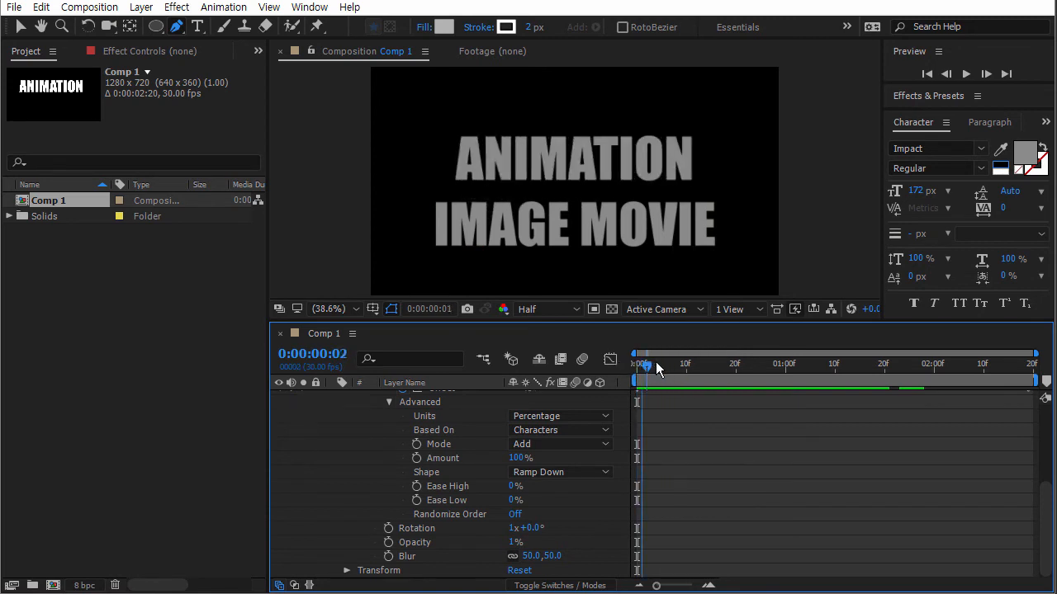
{"action": "left_click", "coordinate": [663, 363]}
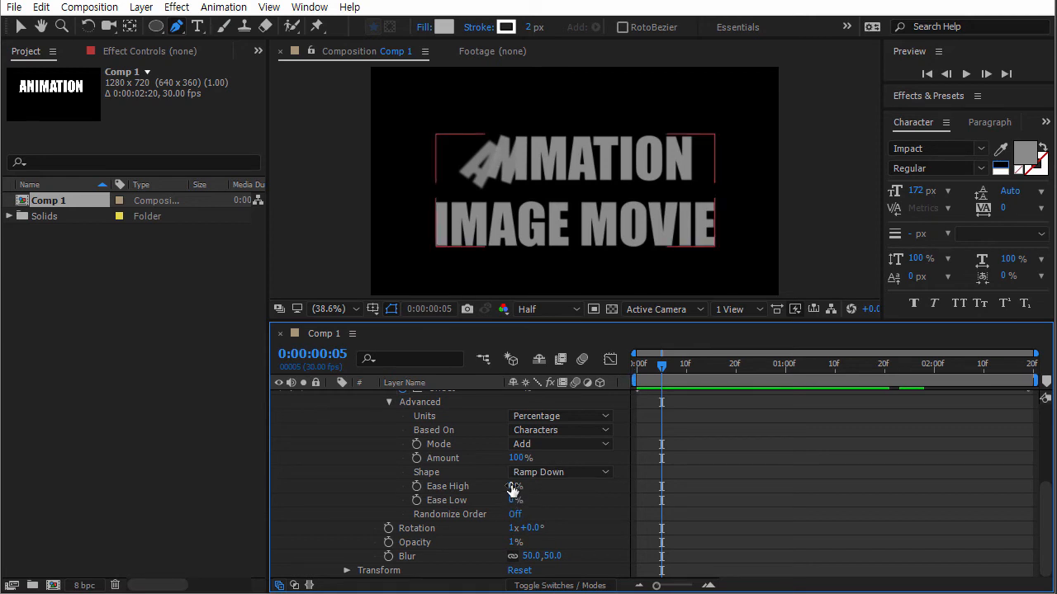
{"action": "left_click_drag", "start_coordinate": [513, 489], "coordinate": [569, 489]}
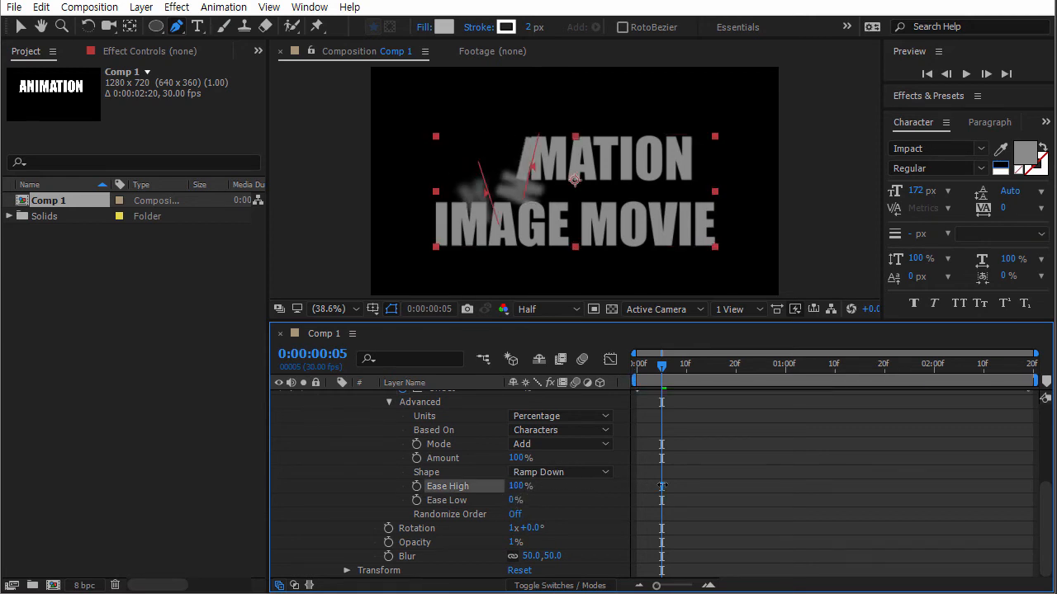
{"action": "key", "text": "Home"}
{"action": "left_click", "coordinate": [966, 74]}
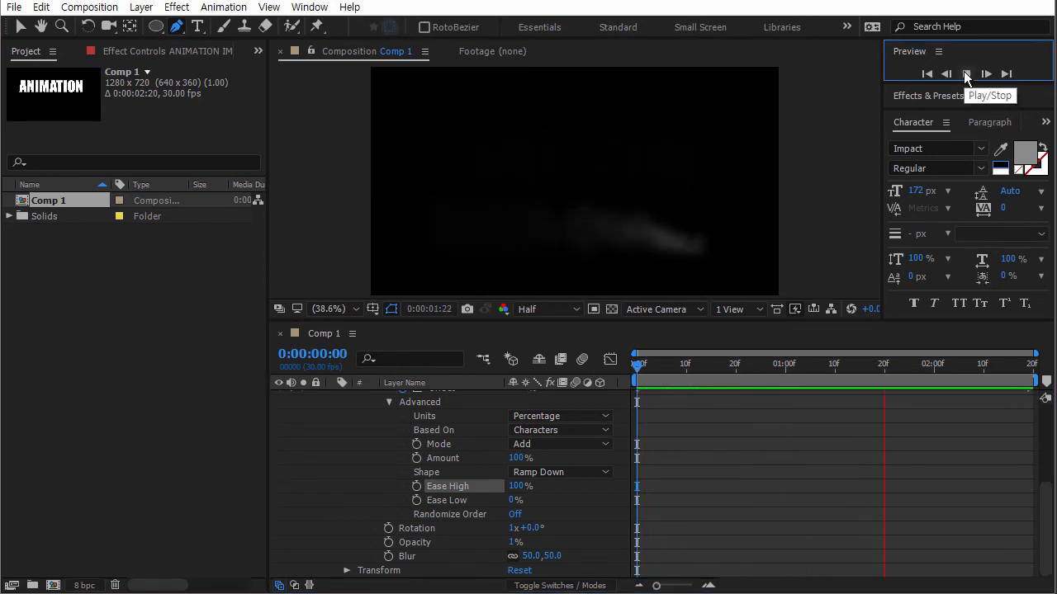
{"action": "left_click", "coordinate": [966, 73]}
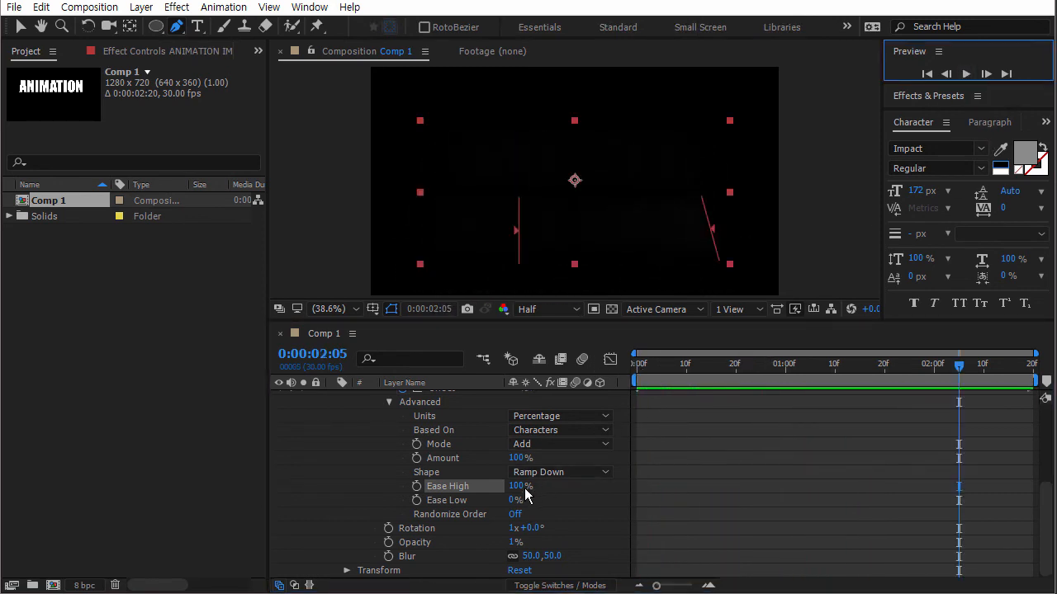
Try the range selector with Ease High at 0% and Ease Low at 100%, and preview the animation from the start.
{"action": "left_click_drag", "start_coordinate": [520, 492], "coordinate": [627, 501]}
{"action": "left_click", "coordinate": [515, 486]}
{"action": "left_click_drag", "start_coordinate": [672, 363], "coordinate": [595, 365]}
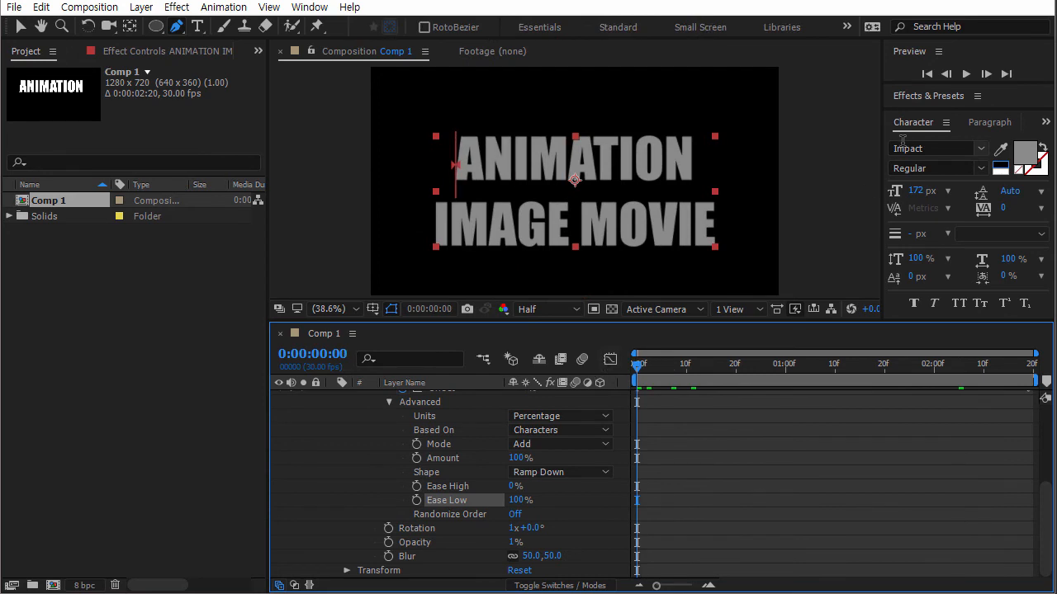
{"action": "left_click", "coordinate": [964, 74]}
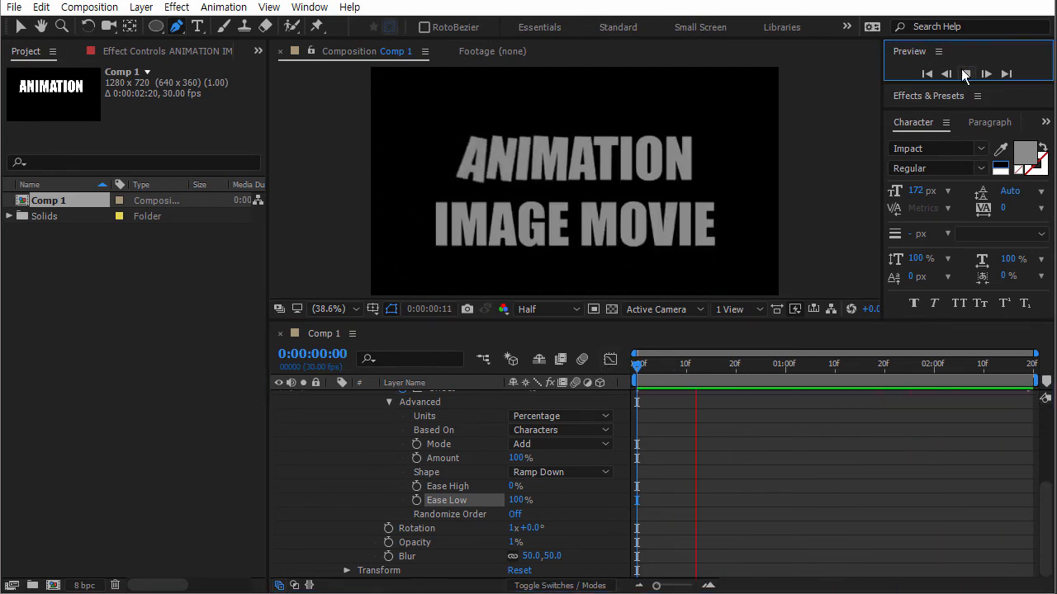
{"action": "key", "text": "space"}
Set Ease Low to 0%, try an Ease High of -61%, and preview the animation from the start.
{"action": "left_click", "coordinate": [518, 501]}
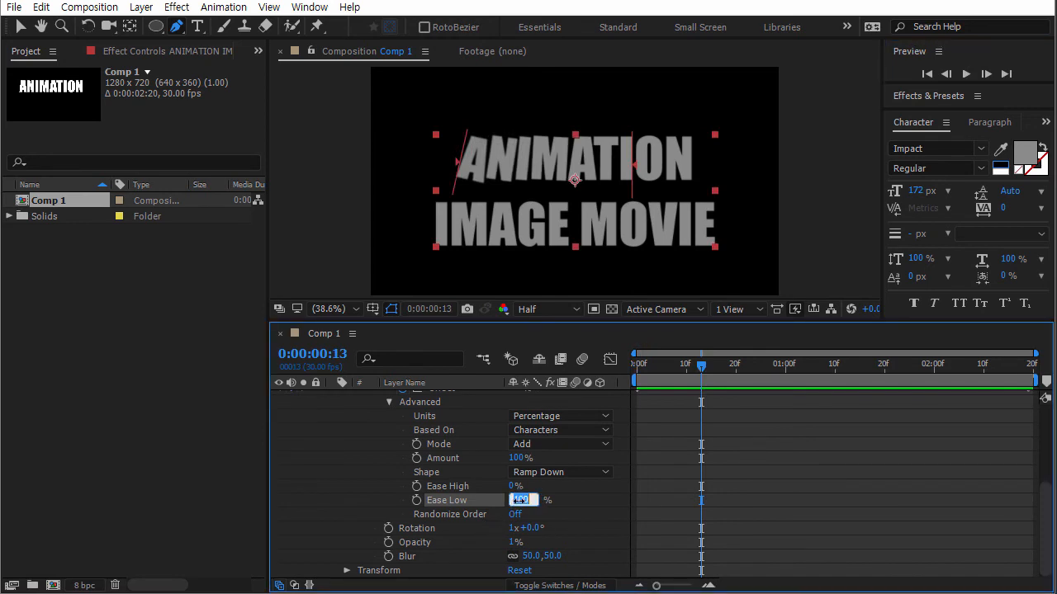
{"action": "type", "text": "0"}
{"action": "key", "text": "Return"}
{"action": "left_click_drag", "start_coordinate": [506, 487], "coordinate": [456, 486]}
{"action": "key", "text": "Home"}
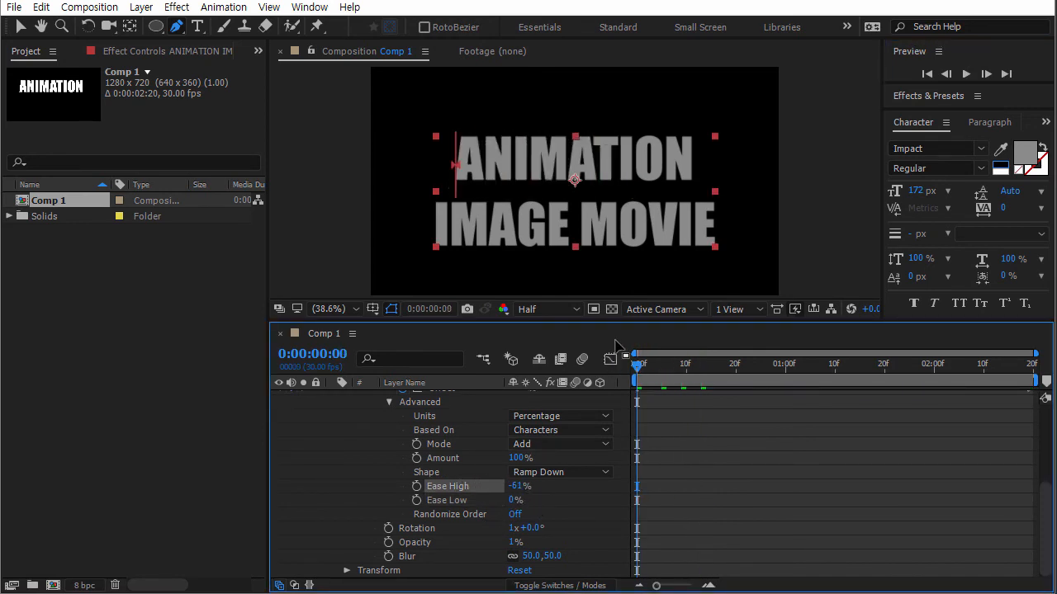
{"action": "left_click", "coordinate": [966, 73]}
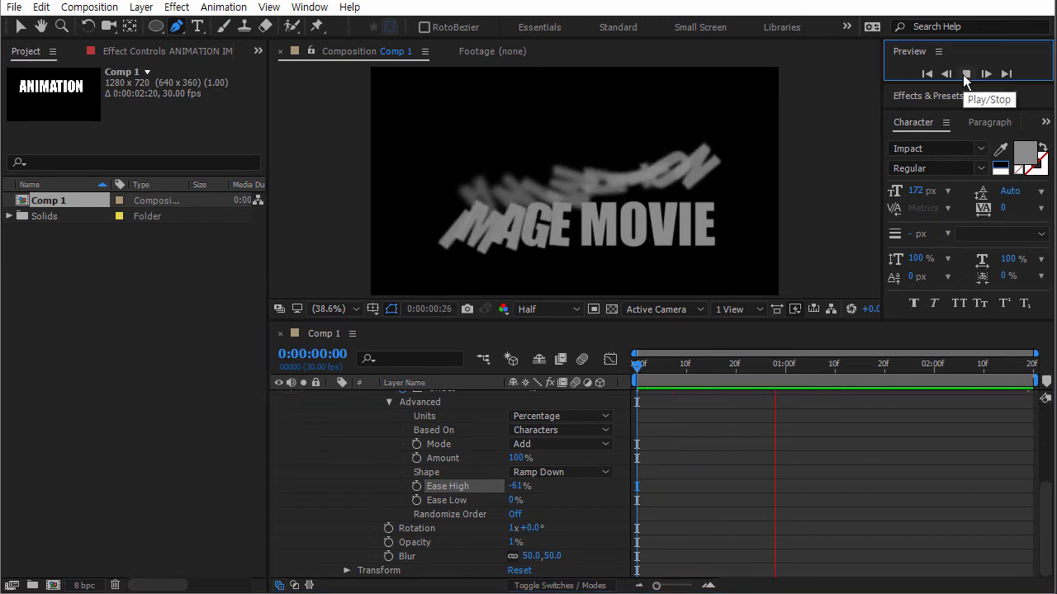
{"action": "left_click", "coordinate": [964, 74]}
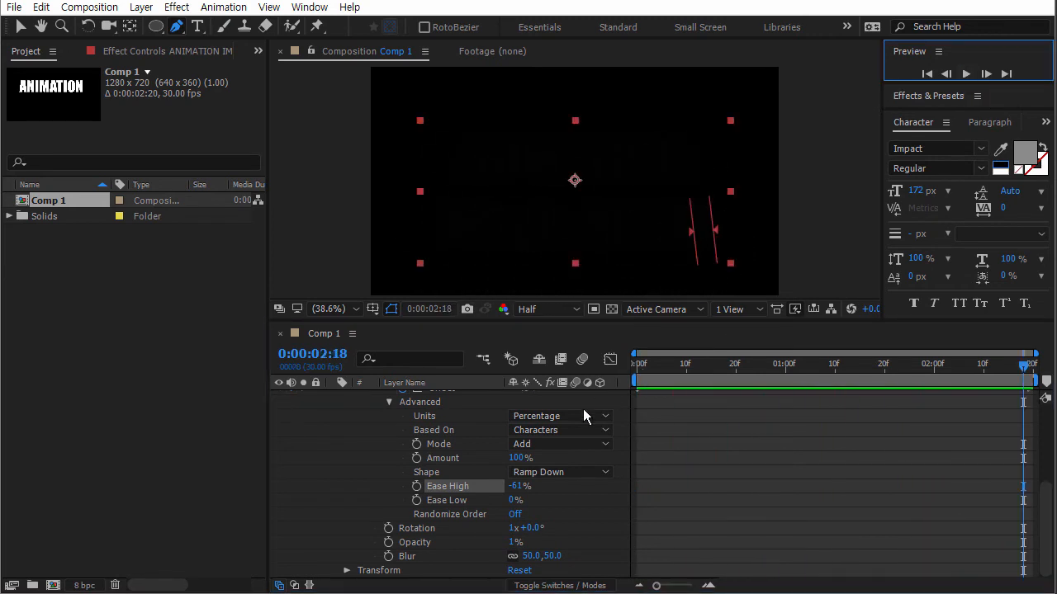
Try an Ease Low of 57% and play the animation from the first frame.
{"action": "left_click_drag", "start_coordinate": [512, 500], "coordinate": [562, 504]}
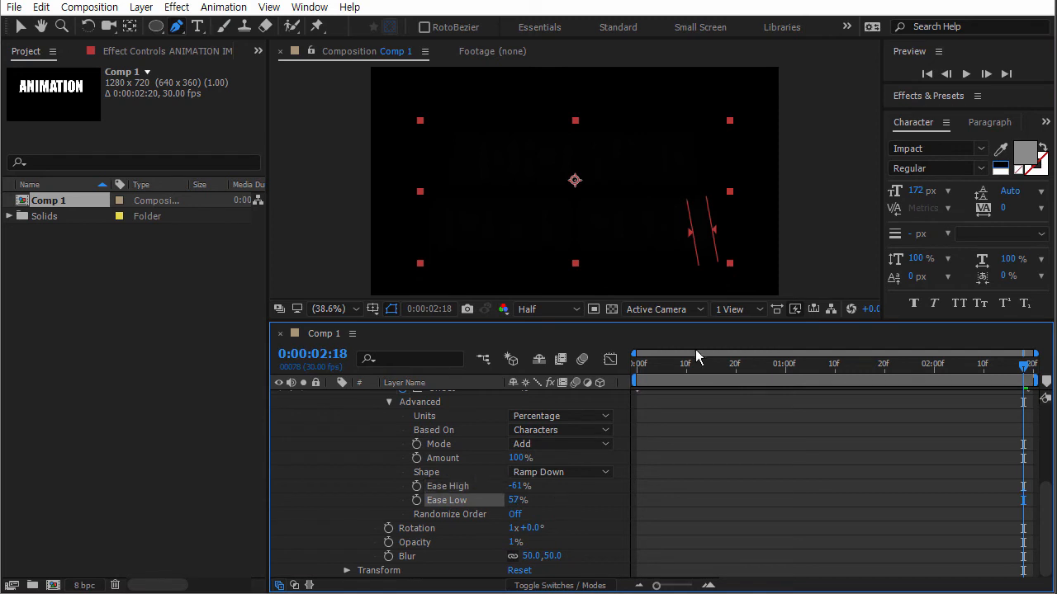
{"action": "left_click_drag", "start_coordinate": [693, 363], "coordinate": [611, 363]}
{"action": "left_click", "coordinate": [966, 73]}
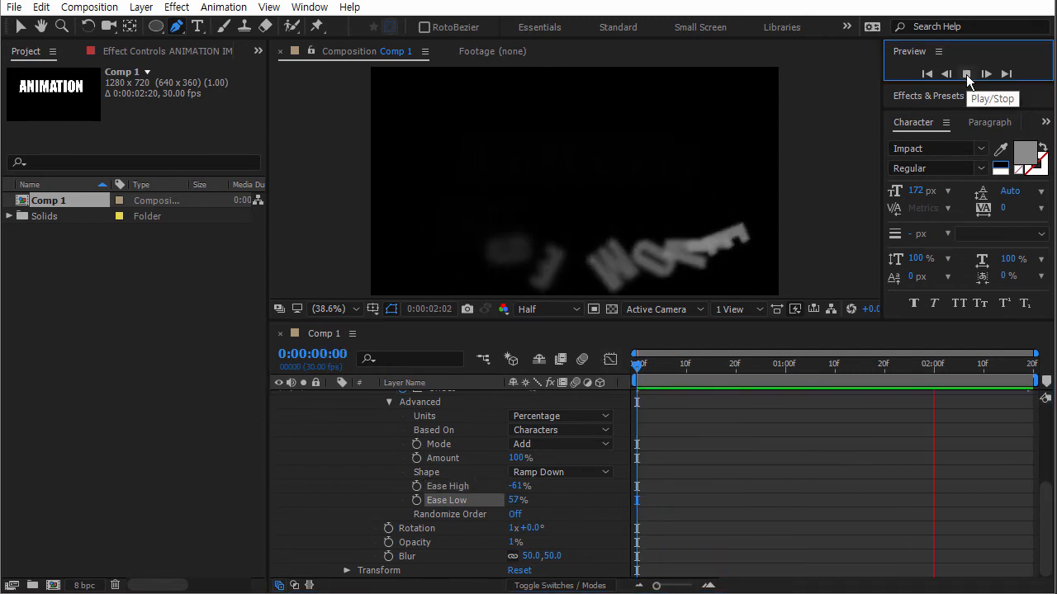
{"action": "left_click", "coordinate": [966, 75]}
Try an Ease High of 62% with an Ease Low of -15% at frame 4, and preview the animation.
{"action": "left_click_drag", "start_coordinate": [637, 365], "coordinate": [656, 487]}
{"action": "mouse_move", "coordinate": [512, 490]}
{"action": "left_mouse_down"}
{"action": "mouse_move", "coordinate": [598, 489]}
{"action": "mouse_move", "coordinate": [552, 507]}
{"action": "mouse_move", "coordinate": [508, 500]}
{"action": "mouse_move", "coordinate": [491, 479]}
{"action": "left_mouse_up"}
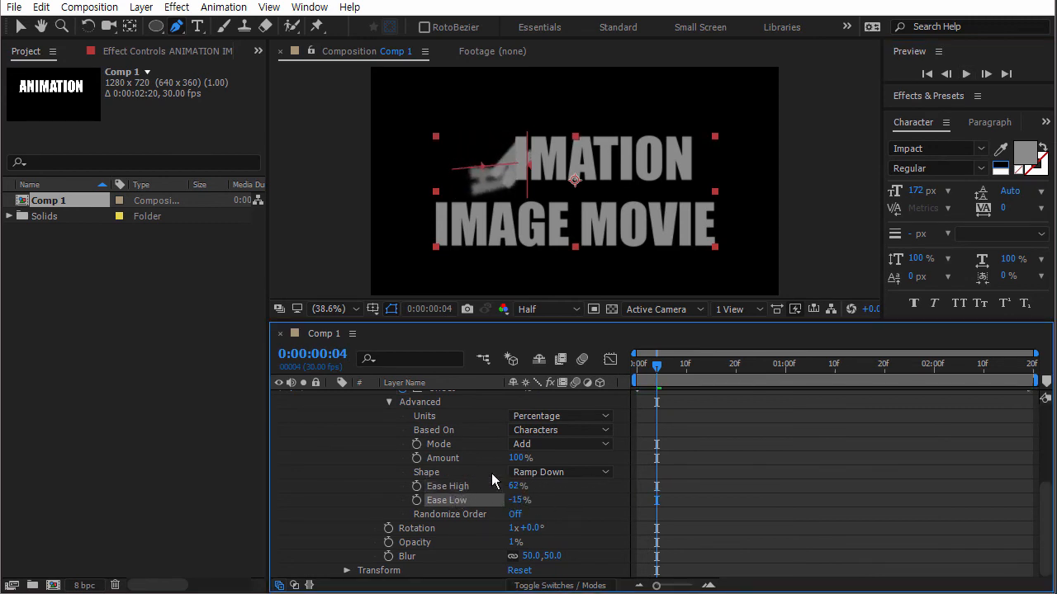
{"action": "left_click_drag", "start_coordinate": [656, 365], "coordinate": [616, 360]}
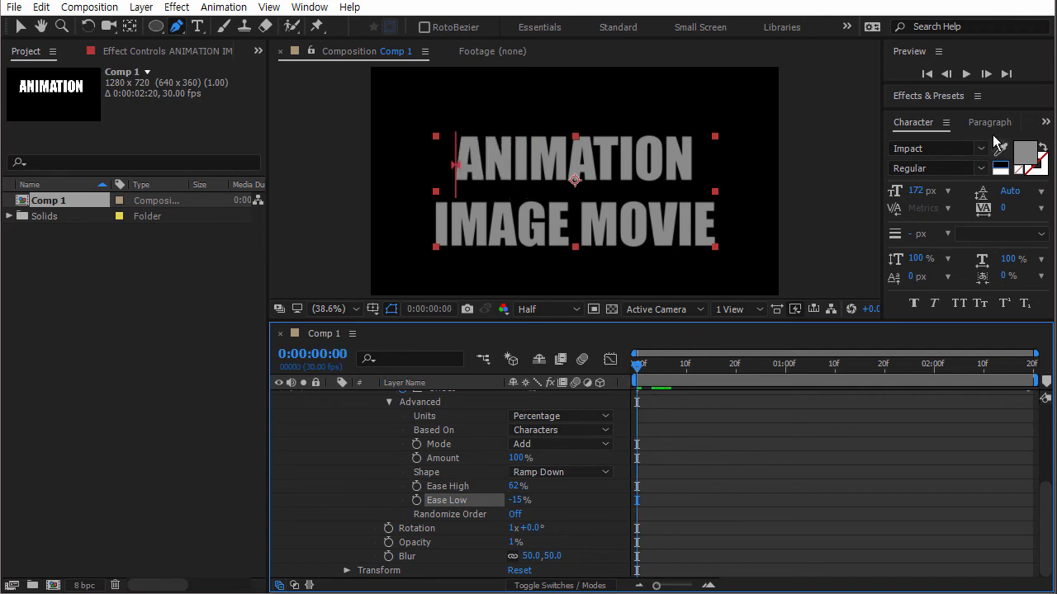
{"action": "left_click", "coordinate": [966, 74]}
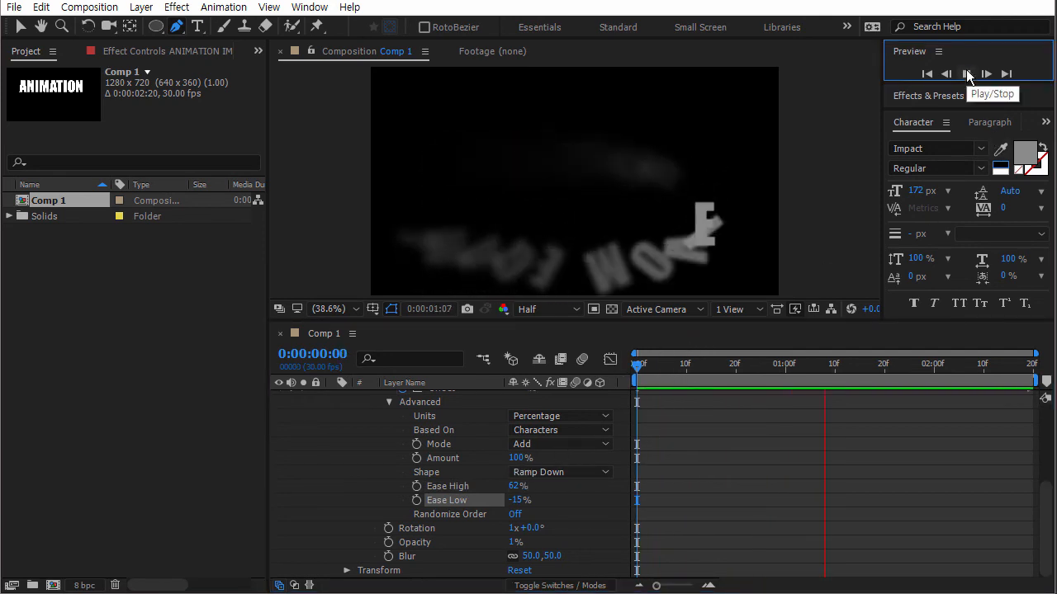
{"action": "left_click", "coordinate": [967, 74]}
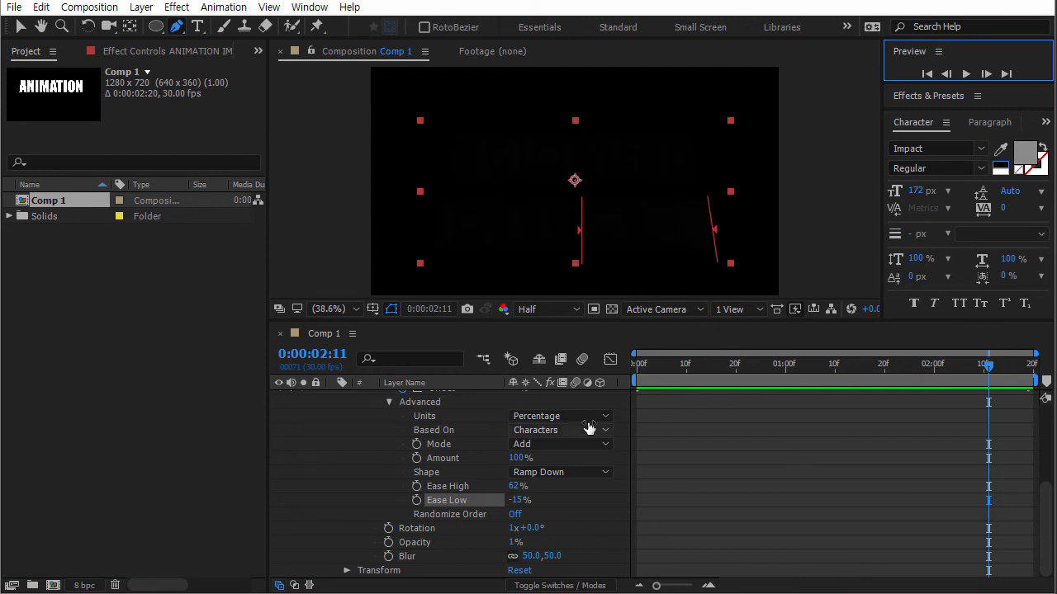
Reset both Ease High and Ease Low of the range selector to 0%.
{"action": "left_click", "coordinate": [515, 487]}
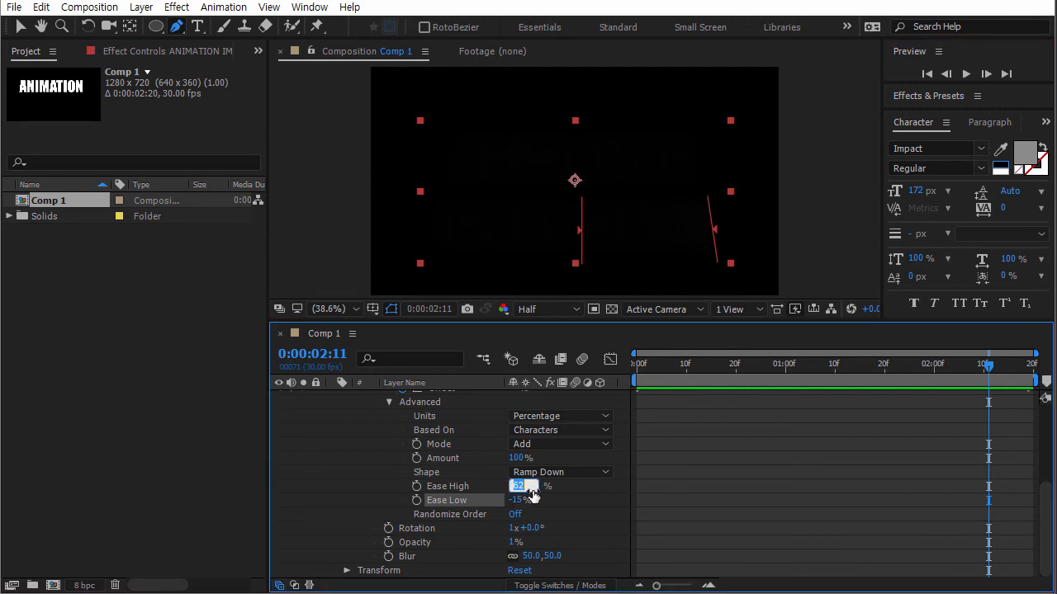
{"action": "left_click", "coordinate": [518, 500]}
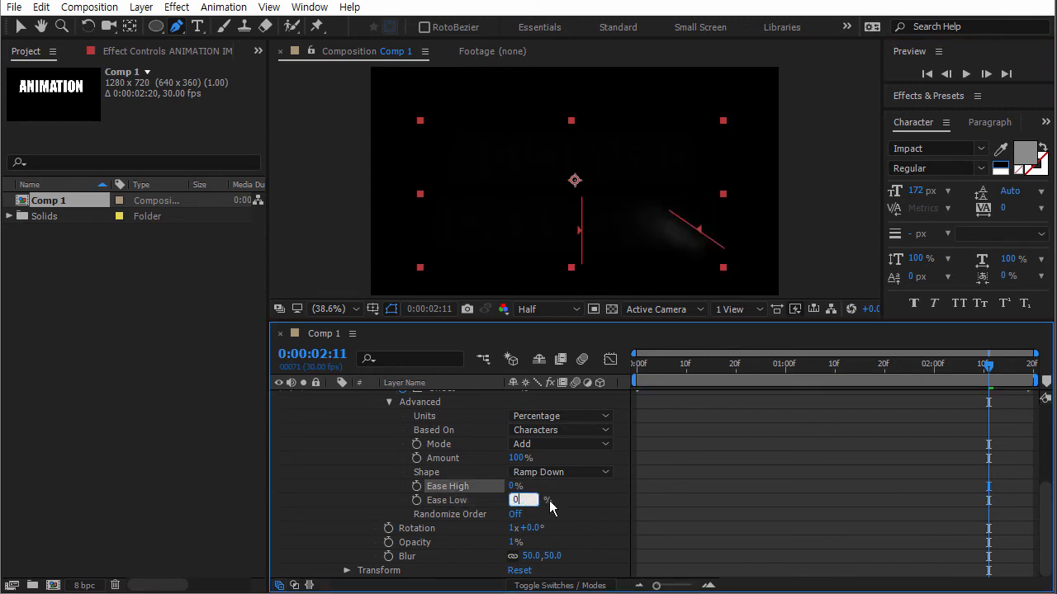
{"action": "type", "text": "0"}
{"action": "key", "text": "Return"}
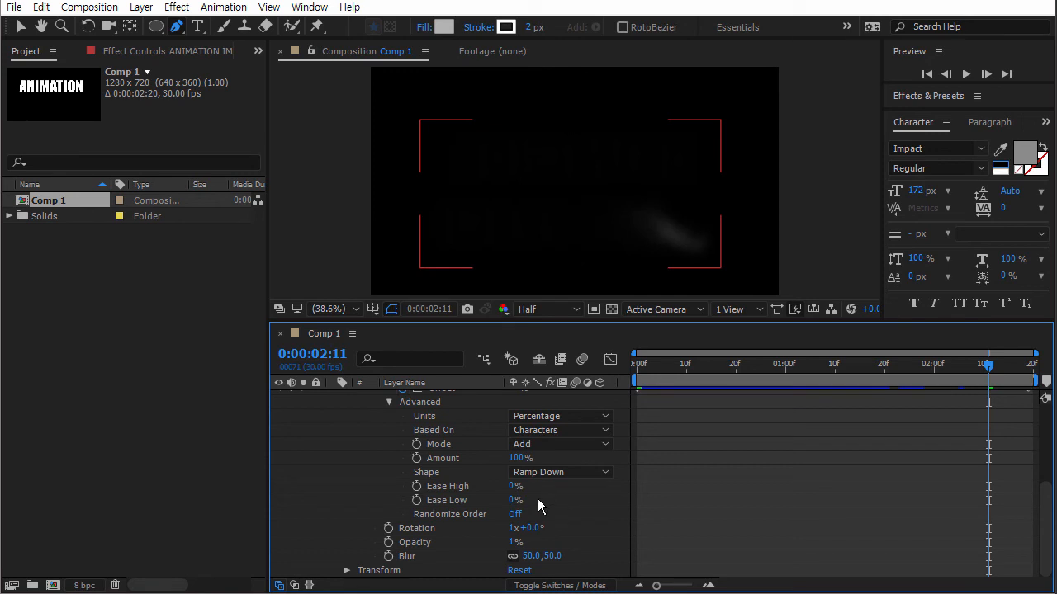
Turn Randomize Order on for the range selector at frame 7 and preview the animation from the start.
{"action": "mouse_move", "coordinate": [692, 365]}
{"action": "left_mouse_down"}
{"action": "mouse_move", "coordinate": [625, 364]}
{"action": "mouse_move", "coordinate": [686, 366]}
{"action": "mouse_move", "coordinate": [671, 366]}
{"action": "left_mouse_up"}
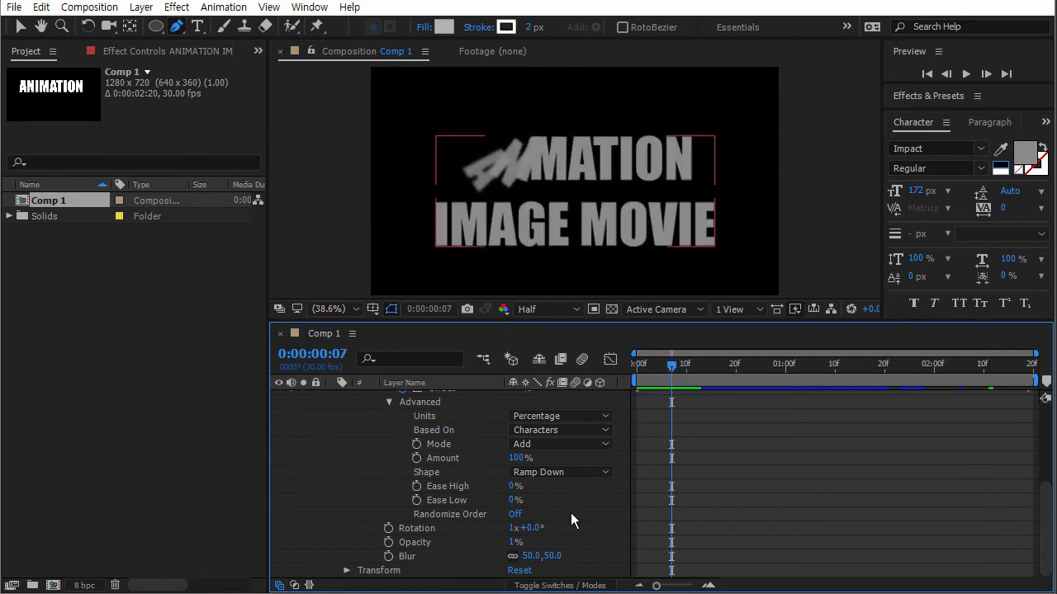
{"action": "left_click", "coordinate": [515, 515]}
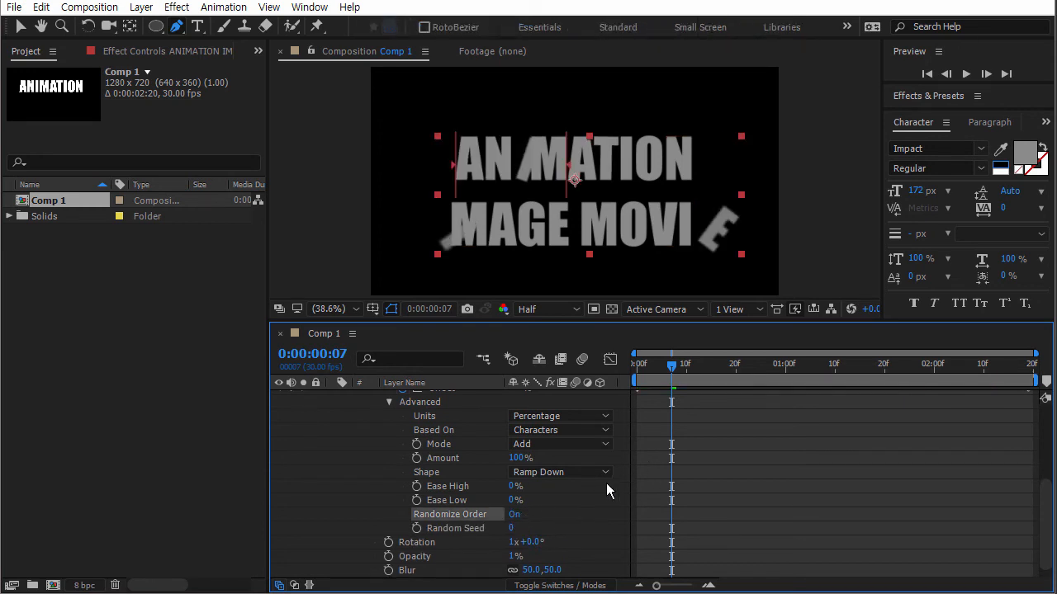
{"action": "left_click_drag", "start_coordinate": [656, 365], "coordinate": [632, 359]}
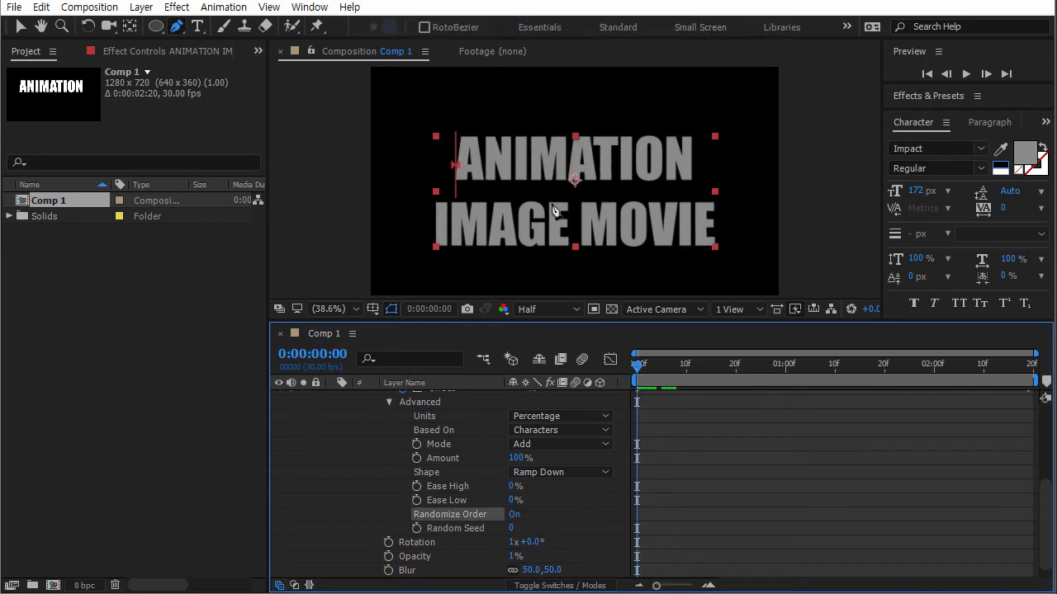
{"action": "left_click", "coordinate": [965, 74]}
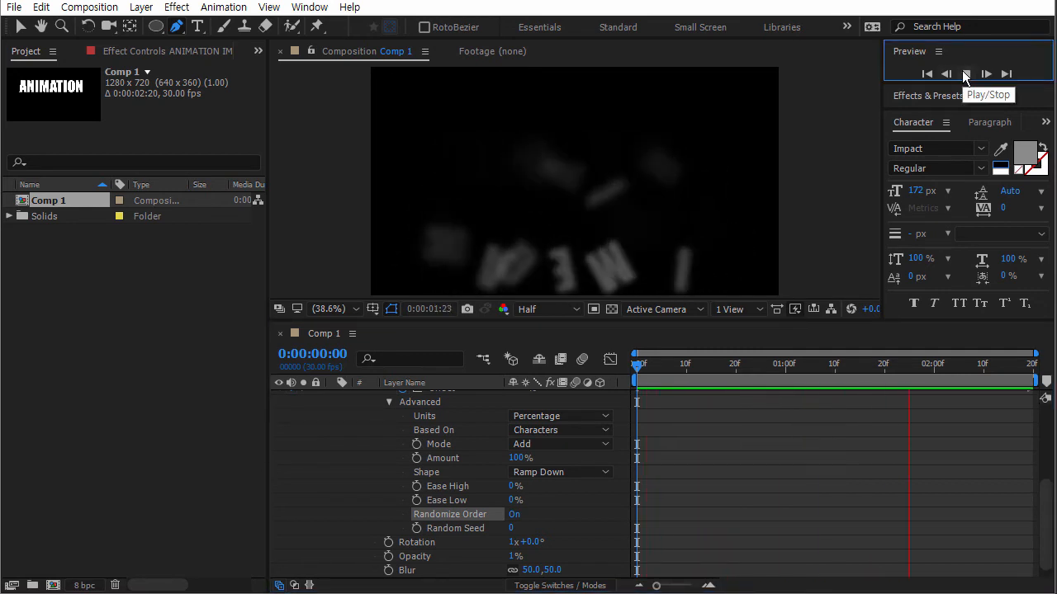
{"action": "left_click", "coordinate": [965, 73]}
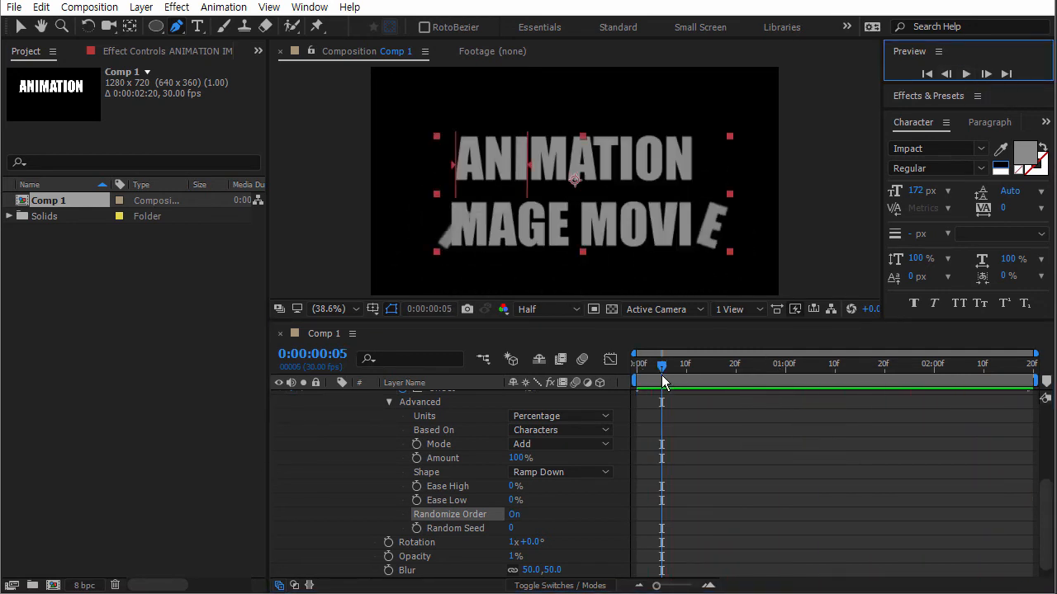
Replay the randomized text animation from the start and scrub to frame 16 to examine the character order.
{"action": "left_click_drag", "start_coordinate": [661, 369], "coordinate": [632, 365]}
{"action": "left_click", "coordinate": [966, 74]}
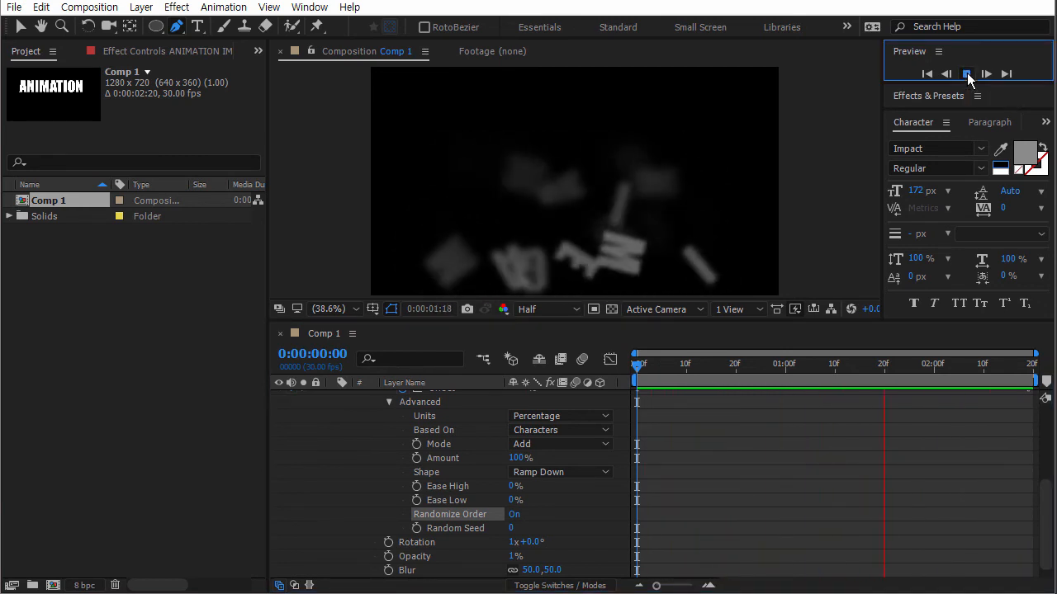
{"action": "left_click", "coordinate": [967, 74]}
{"action": "left_click_drag", "start_coordinate": [682, 367], "coordinate": [716, 369]}
{"action": "left_click", "coordinate": [692, 367]}
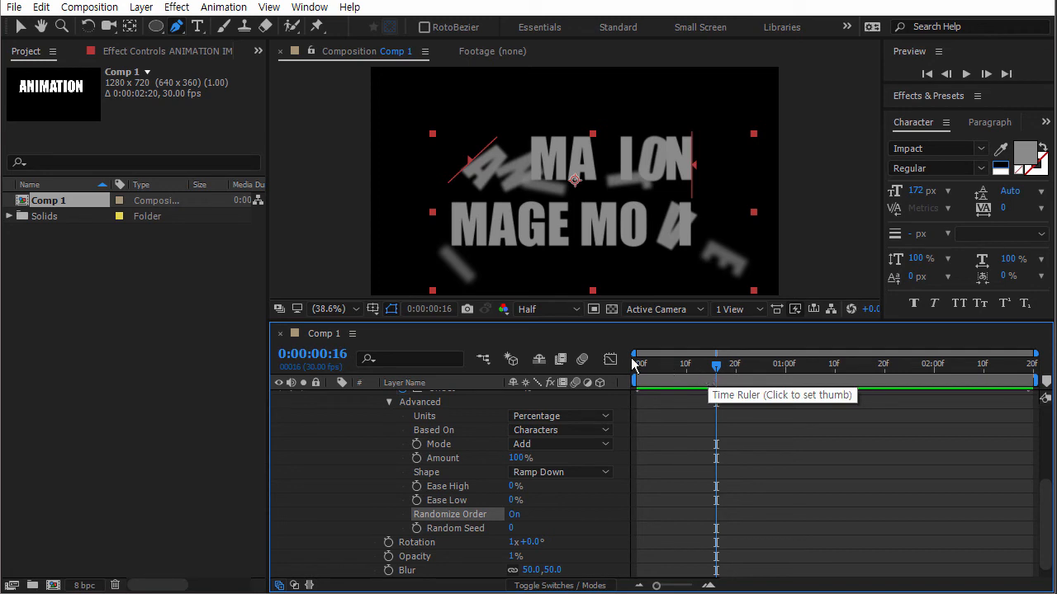
Try a Random Seed of 7 in the range selector, preview the animation from the start, and return the seed to 0.
{"action": "left_click_drag", "start_coordinate": [513, 532], "coordinate": [543, 527]}
{"action": "left_click", "coordinate": [633, 371]}
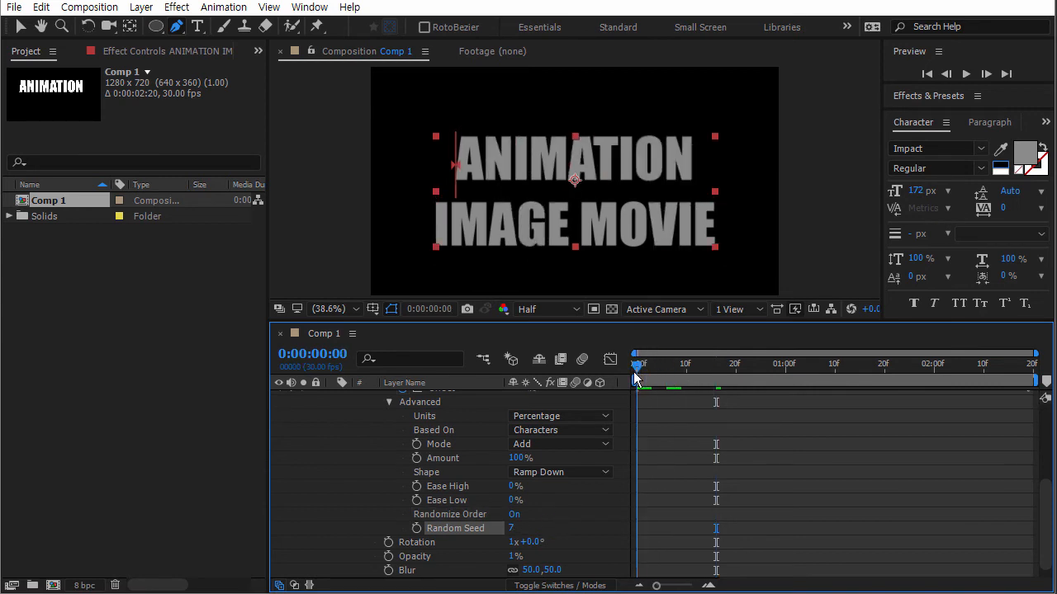
{"action": "key", "text": "space"}
{"action": "key", "text": "space"}
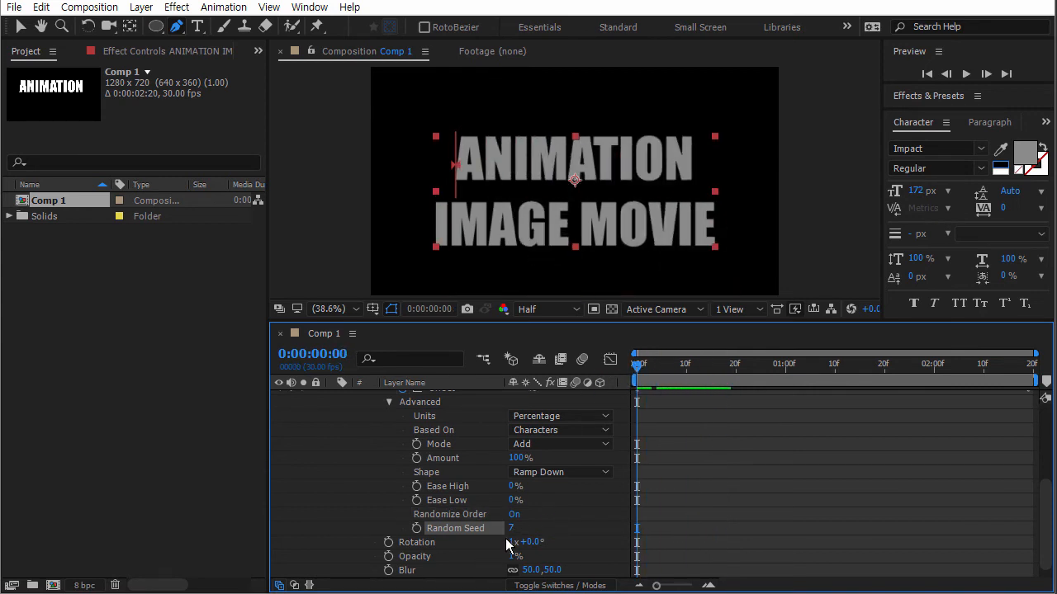
{"action": "left_click_drag", "start_coordinate": [512, 529], "coordinate": [500, 528]}
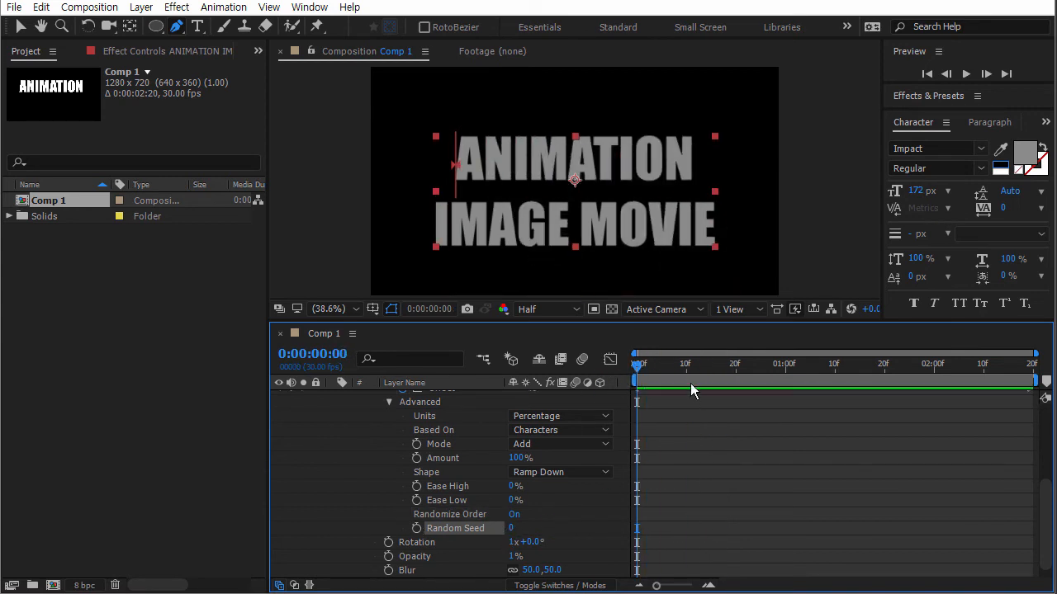
{"action": "mouse_move", "coordinate": [655, 365]}
{"action": "left_mouse_down"}
{"action": "mouse_move", "coordinate": [689, 368]}
{"action": "mouse_move", "coordinate": [635, 368]}
{"action": "left_mouse_up"}
Set the range selector's Random Seed to 7, play the animation from the start, and return to frame 0.
{"action": "left_click_drag", "start_coordinate": [512, 529], "coordinate": [525, 529]}
{"action": "left_click", "coordinate": [641, 364]}
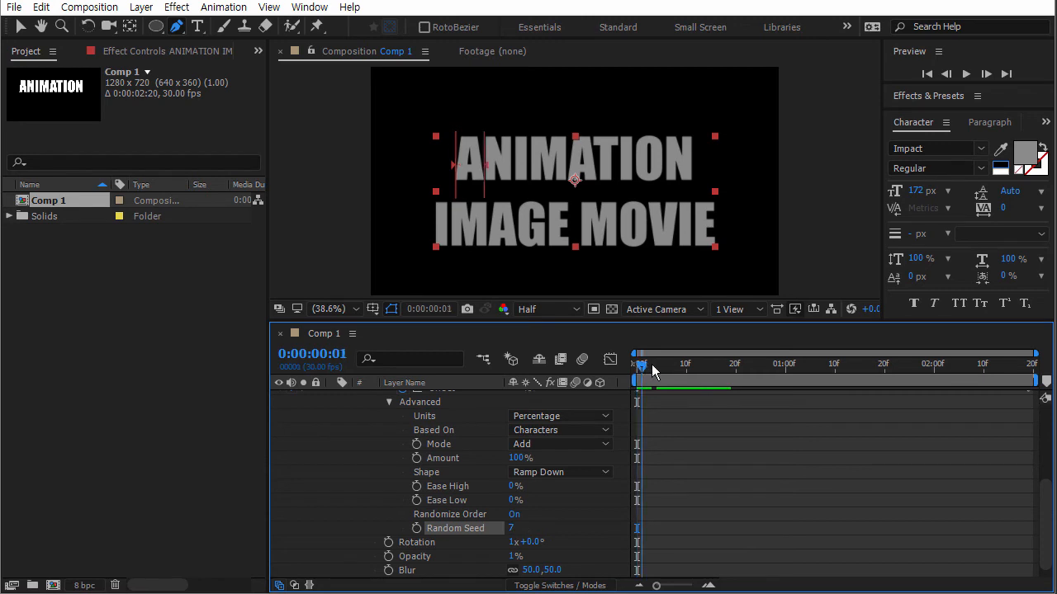
{"action": "mouse_move", "coordinate": [651, 364]}
{"action": "left_mouse_down"}
{"action": "mouse_move", "coordinate": [798, 378]}
{"action": "mouse_move", "coordinate": [635, 368]}
{"action": "left_mouse_up"}
{"action": "left_click", "coordinate": [965, 73]}
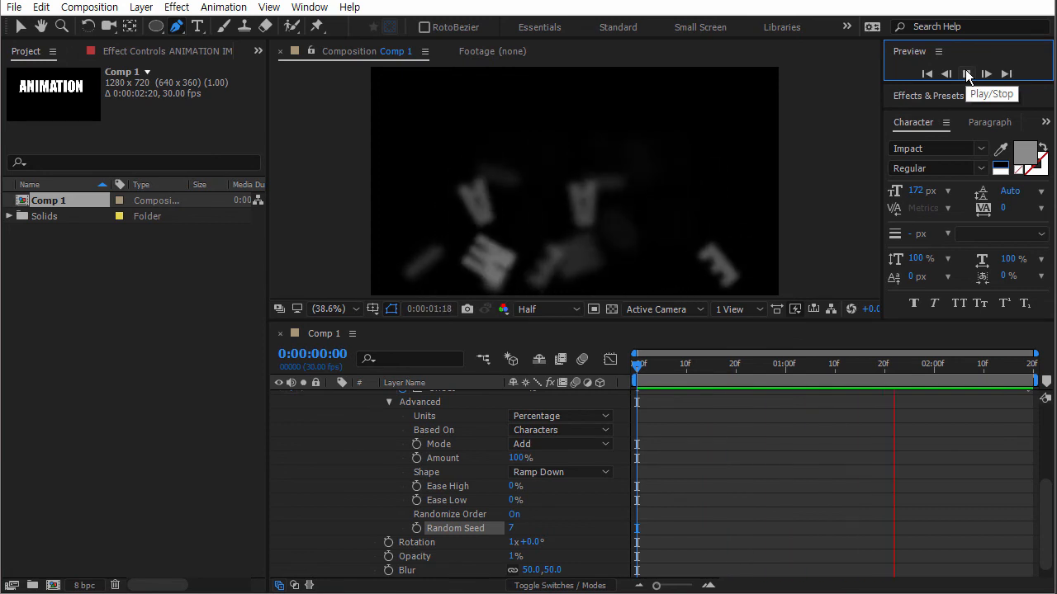
{"action": "left_click", "coordinate": [966, 74]}
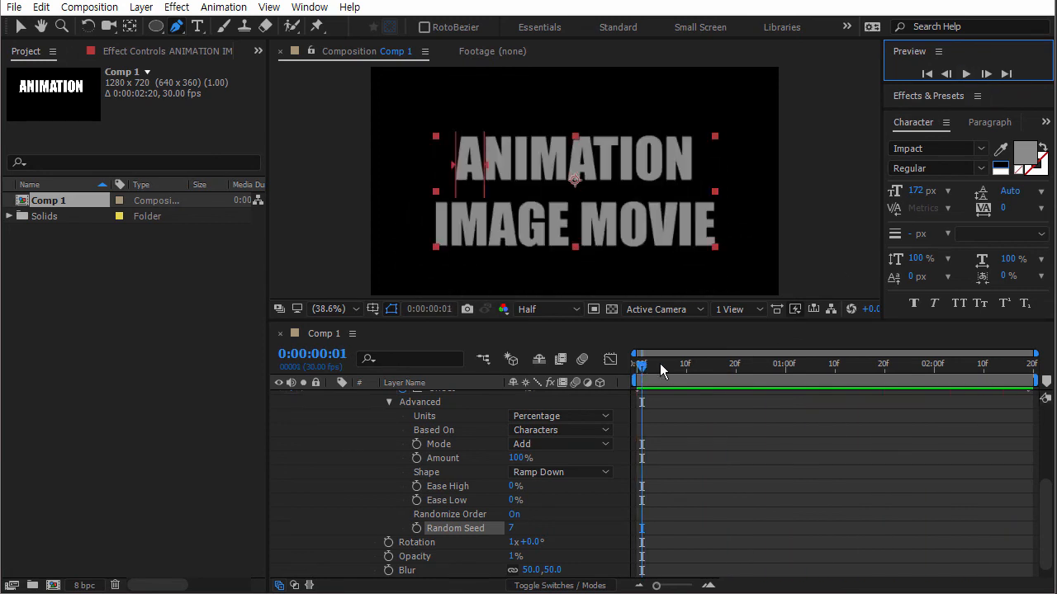
{"action": "left_click_drag", "start_coordinate": [659, 364], "coordinate": [618, 341]}
Review the Advanced group of Range Selector 1 and its first Offset keyframe.
{"action": "left_click", "coordinate": [387, 403]}
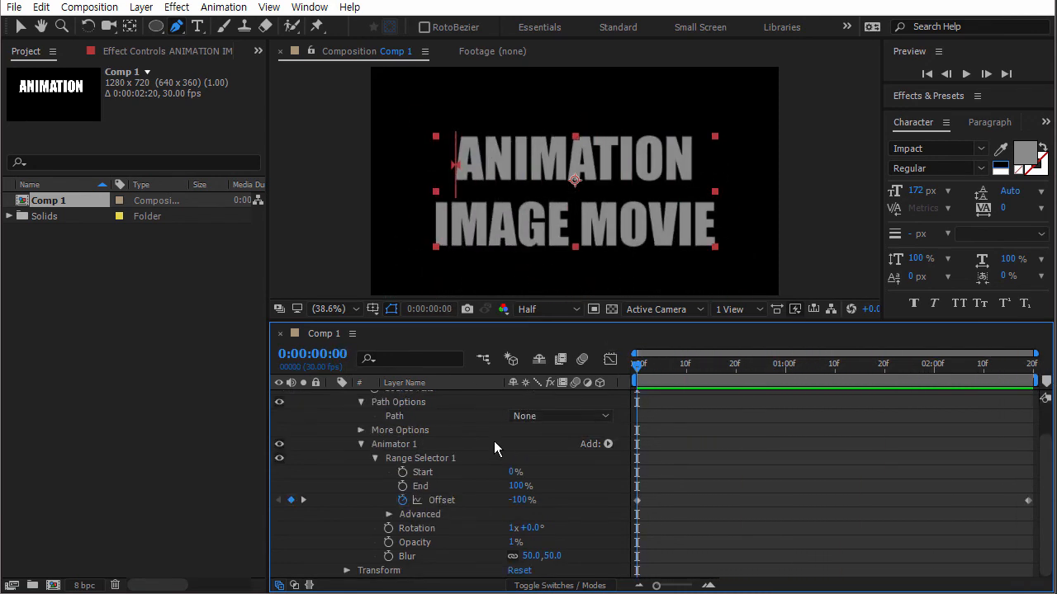
{"action": "left_click", "coordinate": [388, 514]}
{"action": "left_click", "coordinate": [391, 452]}
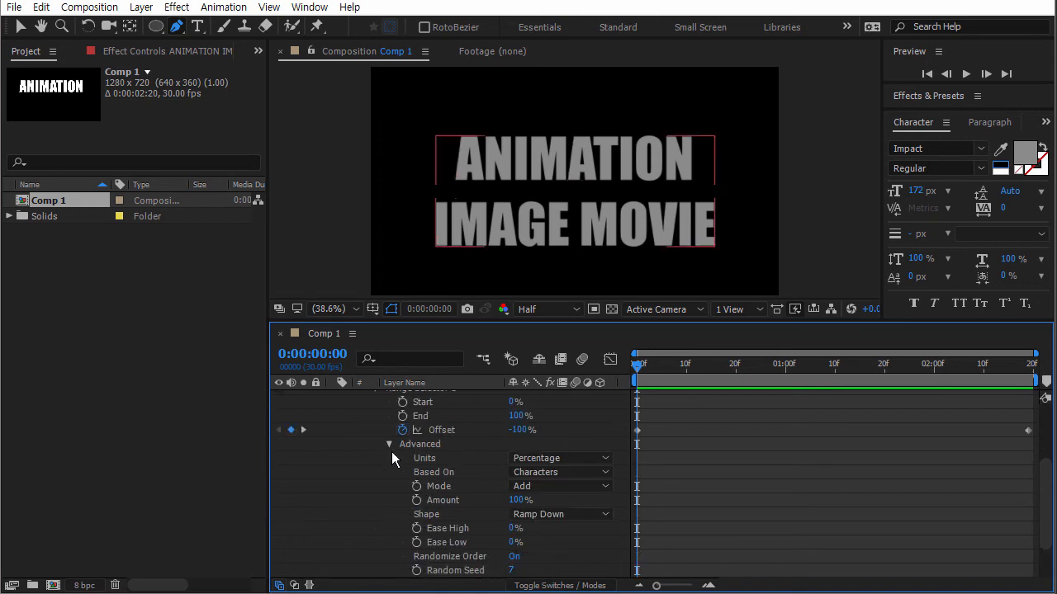
{"action": "left_click", "coordinate": [389, 444]}
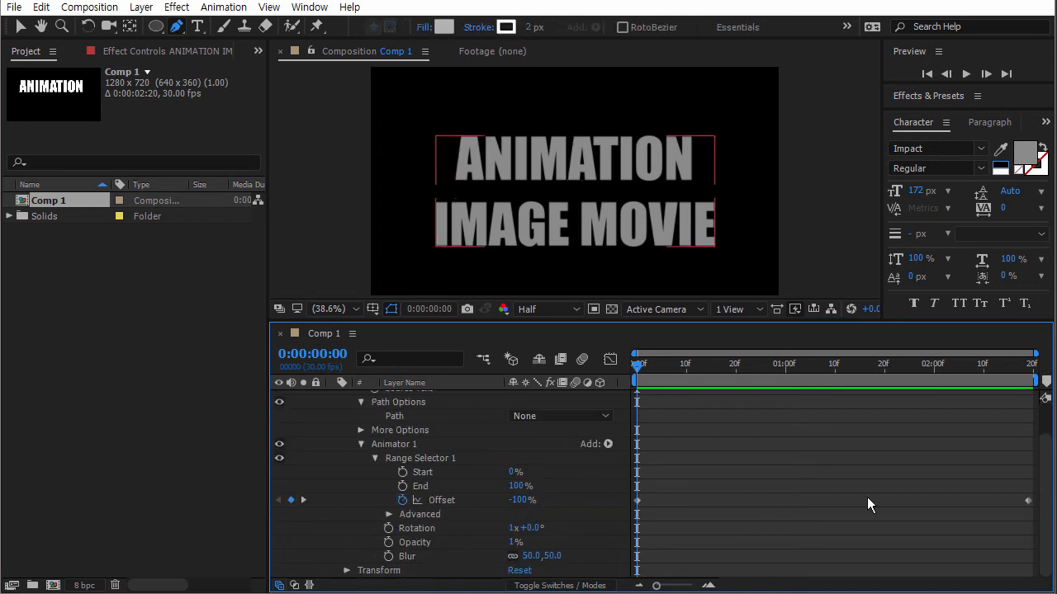
{"action": "left_click", "coordinate": [637, 500]}
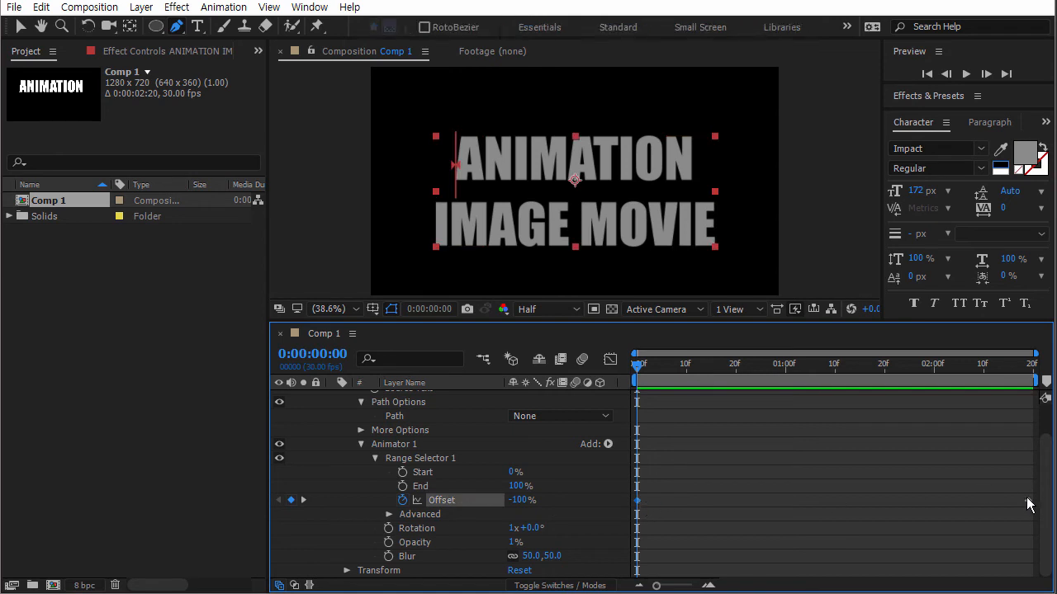
Collapse Range Selector 1 and examine the Rotation, Opacity and Blur properties of Animator 1.
{"action": "left_click", "coordinate": [374, 458]}
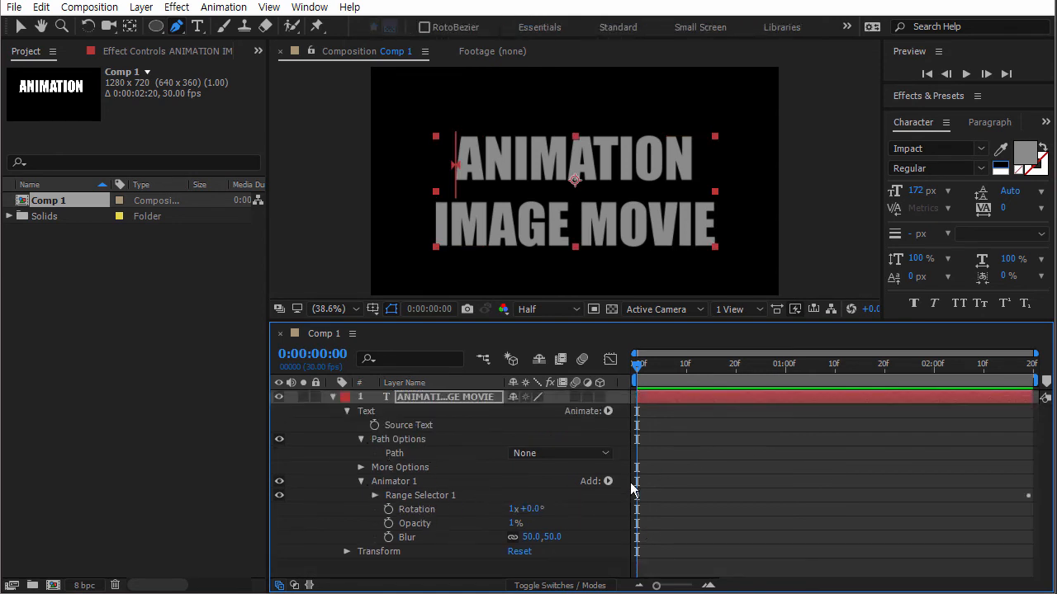
{"action": "left_click", "coordinate": [418, 510]}
{"action": "left_click", "coordinate": [417, 523]}
{"action": "left_click", "coordinate": [408, 538]}
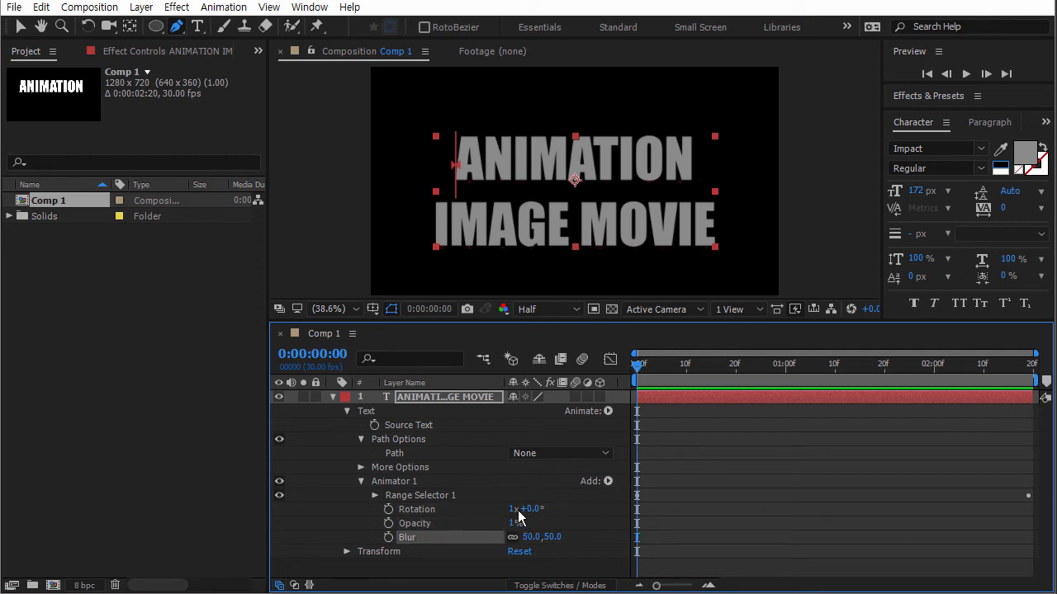
Try an Opacity of 100% for Animator 1 at frame 22 and scrub to 0:00:02:19 to check the text.
{"action": "left_click_drag", "start_coordinate": [659, 367], "coordinate": [750, 367]}
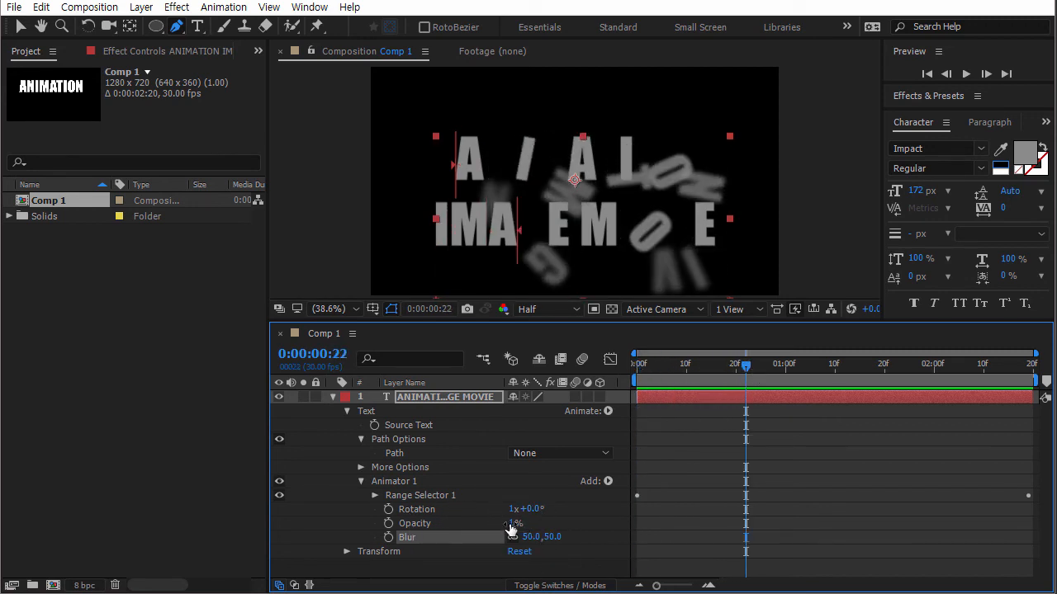
{"action": "left_click_drag", "start_coordinate": [511, 529], "coordinate": [766, 543]}
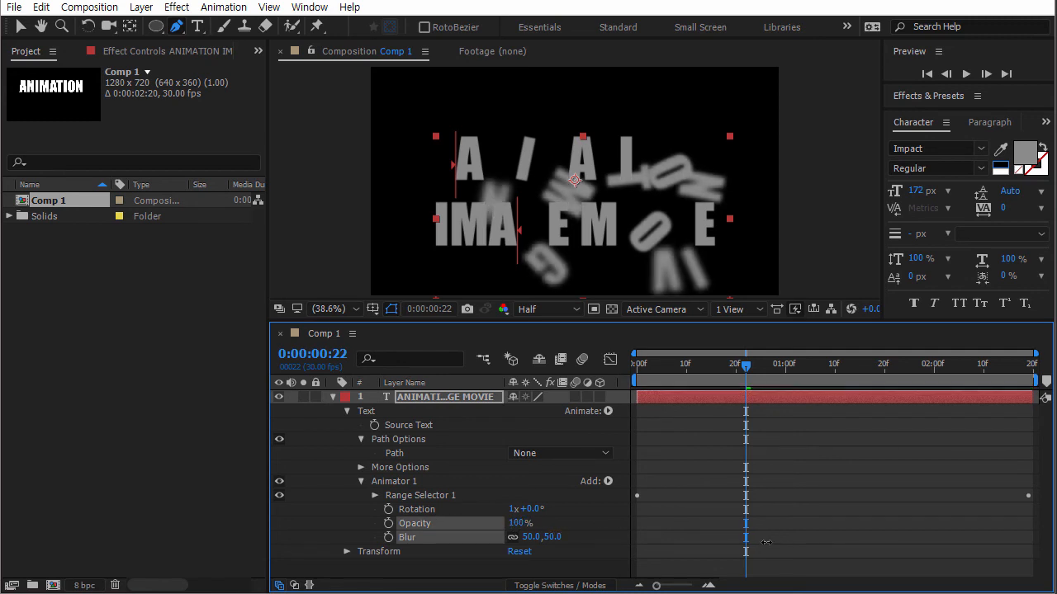
{"action": "left_click_drag", "start_coordinate": [718, 363], "coordinate": [1031, 375]}
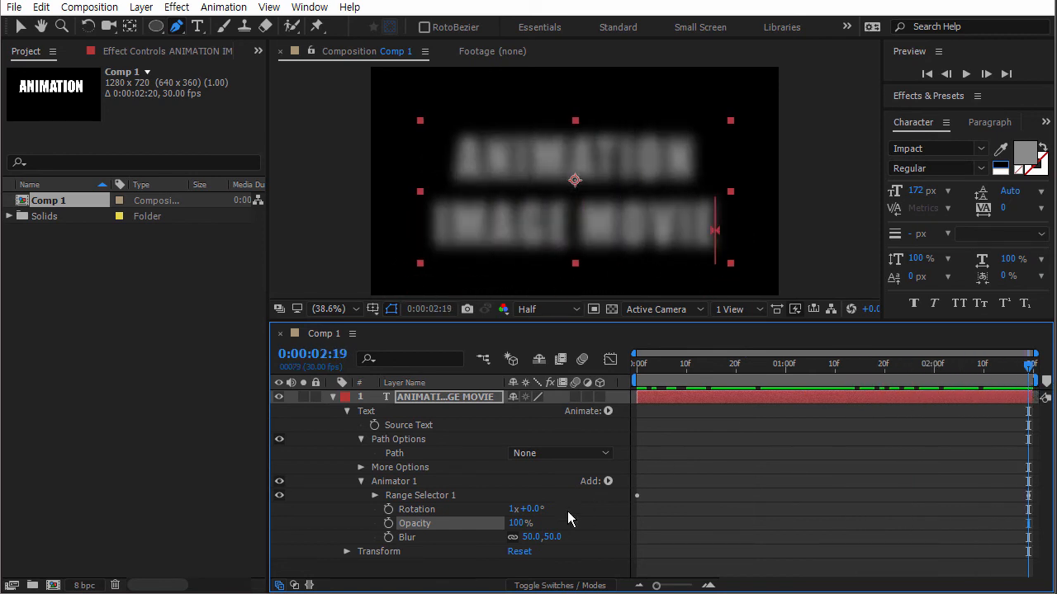
Set Animator 1's Opacity to 0% and scrub back to the start of the composition.
{"action": "left_click", "coordinate": [515, 523]}
{"action": "type", "text": "0"}
{"action": "key", "text": "Return"}
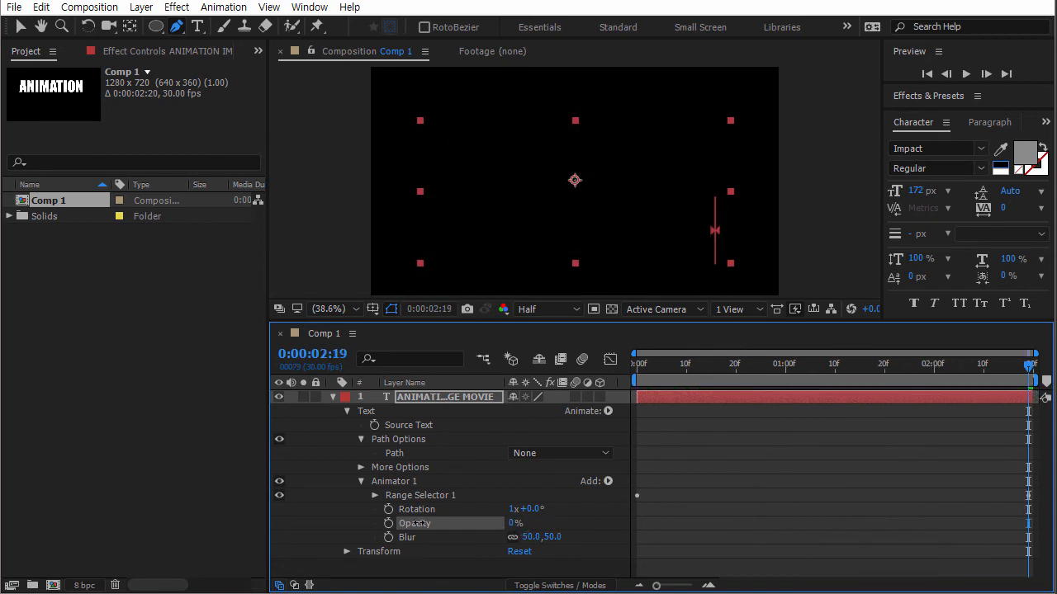
{"action": "left_click_drag", "start_coordinate": [857, 363], "coordinate": [599, 348]}
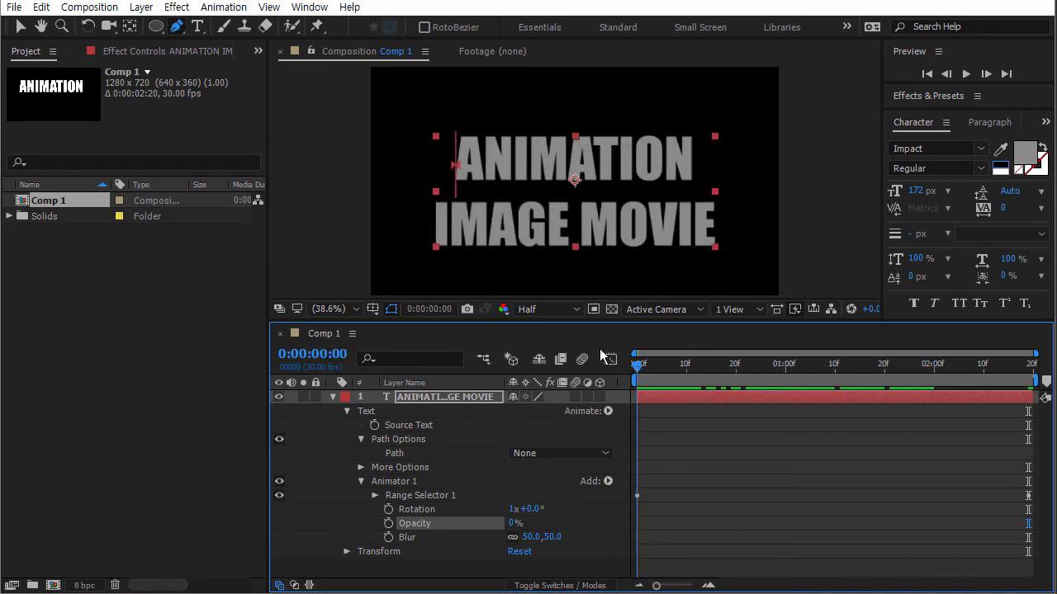
Examine the properties that can be added to Animator 1 and those available for a new text animator.
{"action": "left_click", "coordinate": [606, 481]}
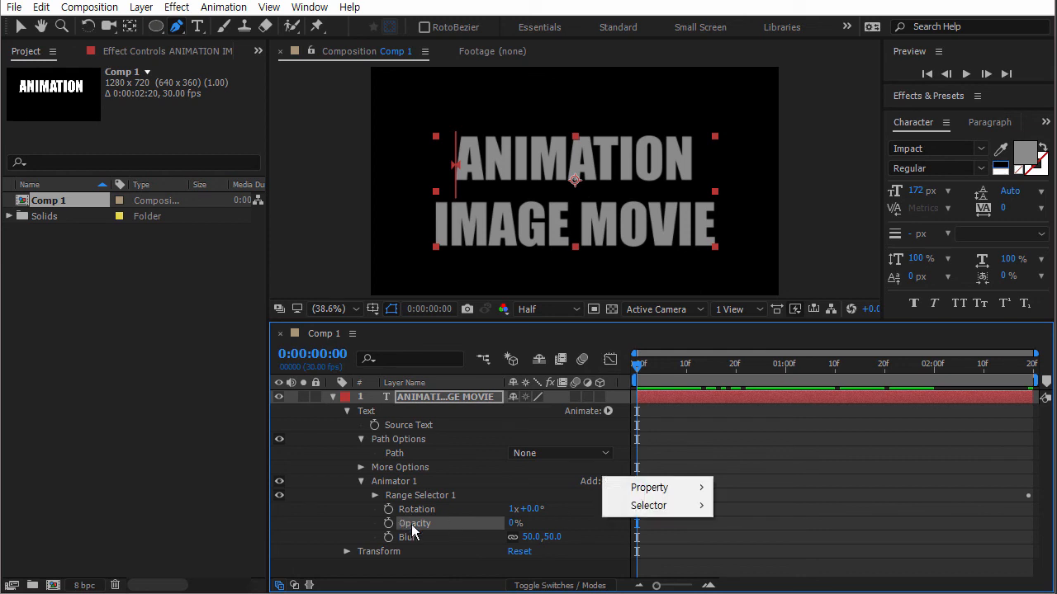
{"action": "mouse_move", "coordinate": [692, 490]}
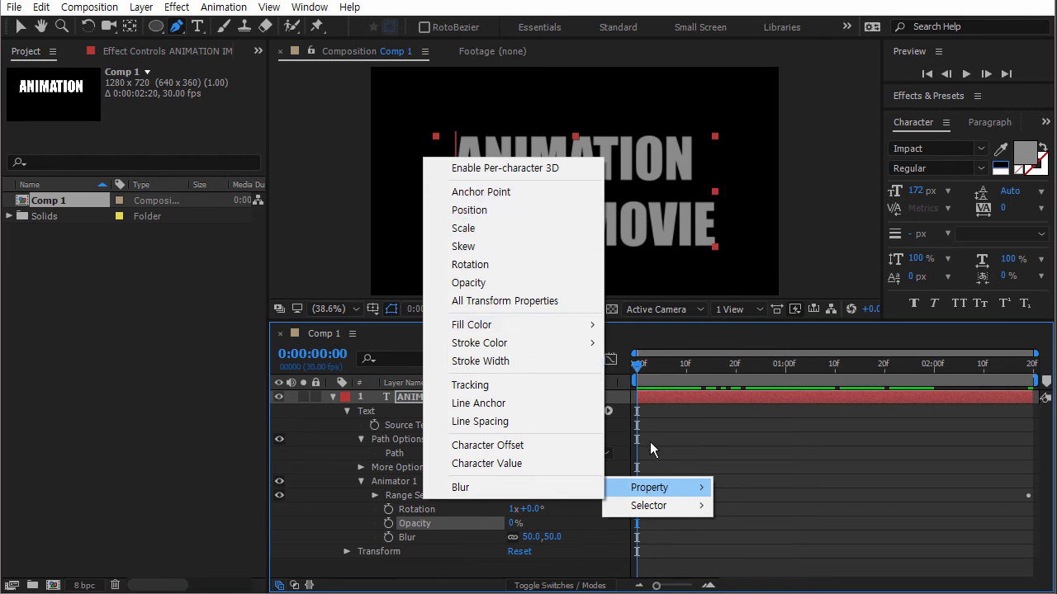
{"action": "left_click", "coordinate": [609, 523]}
{"action": "left_click", "coordinate": [608, 411]}
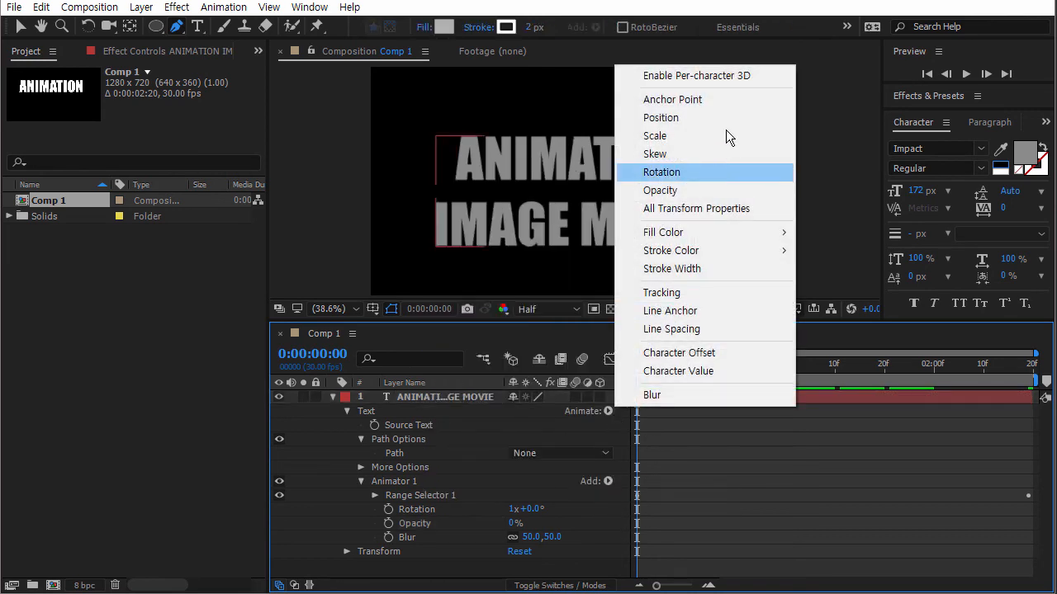
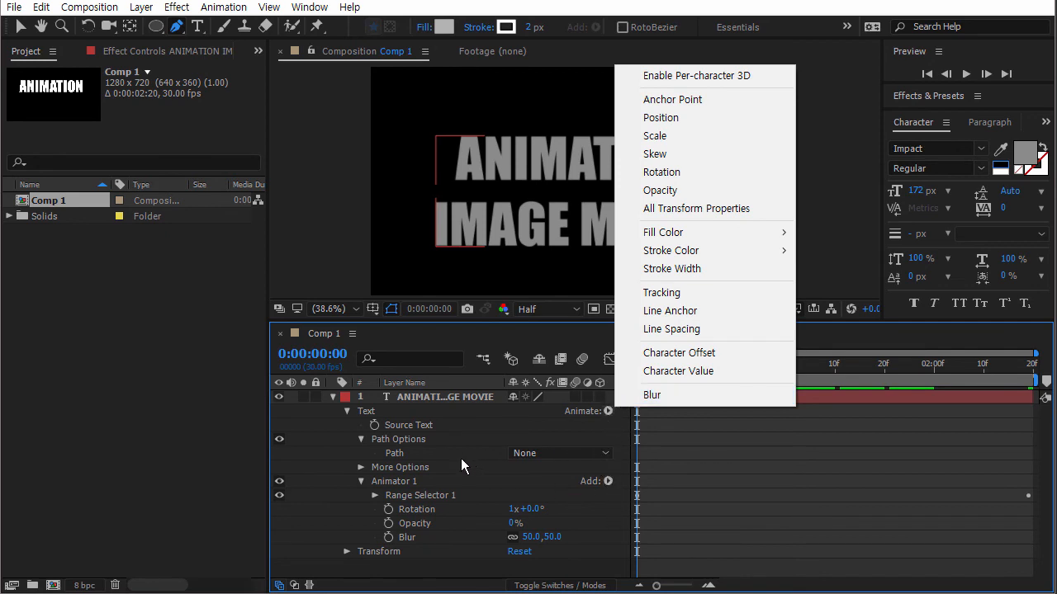
{"action": "key", "text": "Escape"}
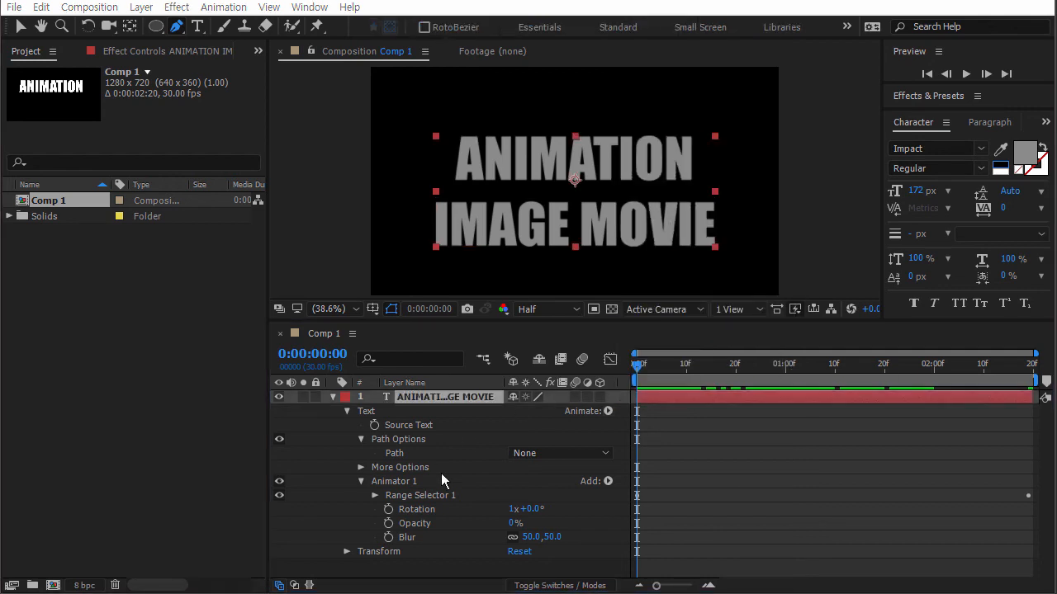
Add a second animator with the Scale property to the text layer, and compare it with Animator 1.
{"action": "left_click", "coordinate": [609, 410]}
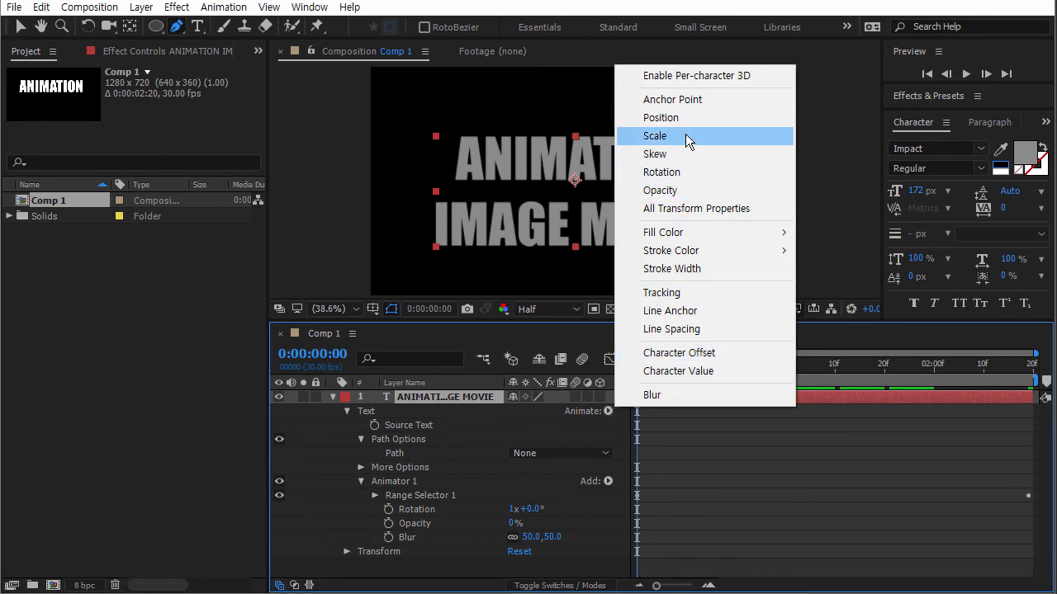
{"action": "left_click", "coordinate": [685, 135]}
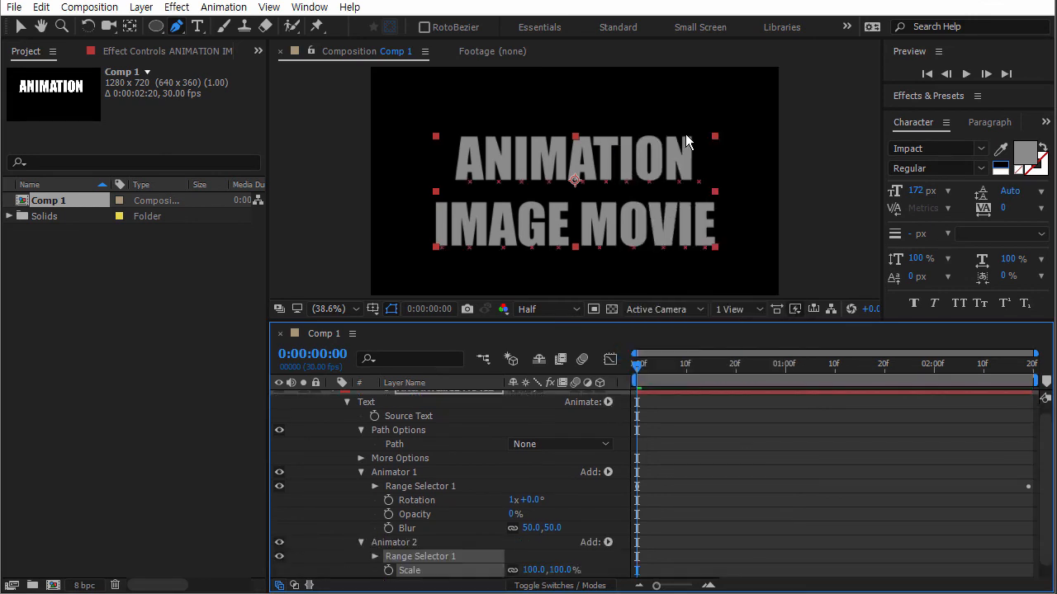
{"action": "left_click", "coordinate": [408, 473]}
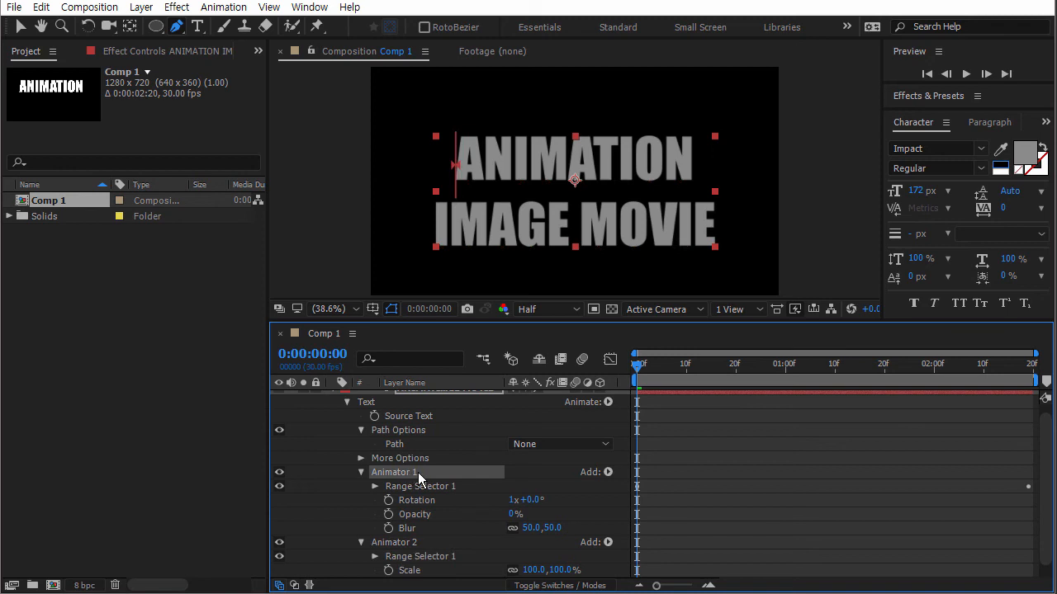
{"action": "left_click", "coordinate": [404, 544]}
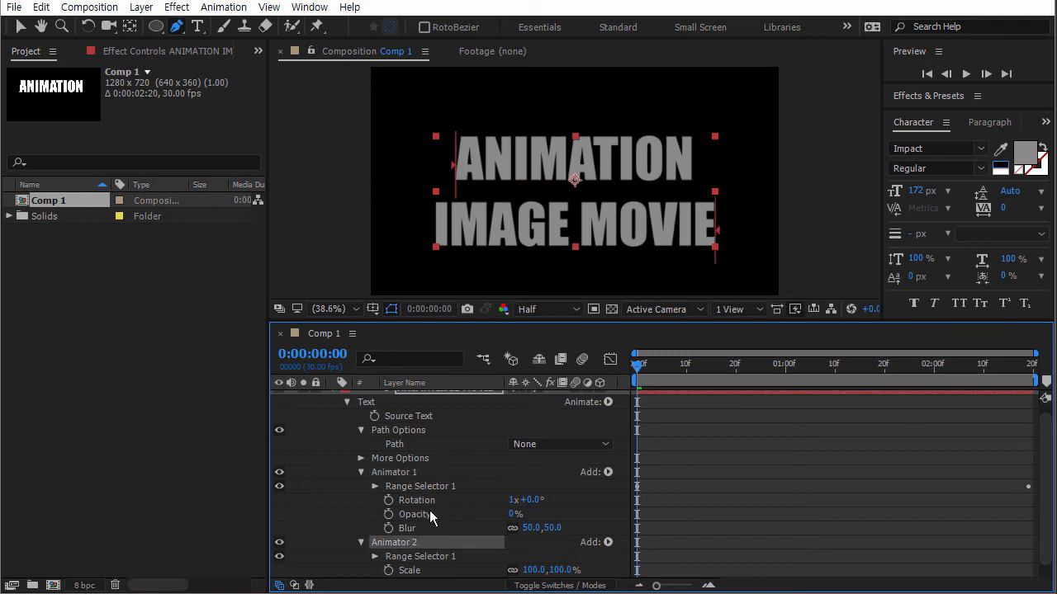
Collapse the Path Options, Animator 1 and Animator 2 groups to get an overview of the text layer's structure.
{"action": "left_click", "coordinate": [346, 402]}
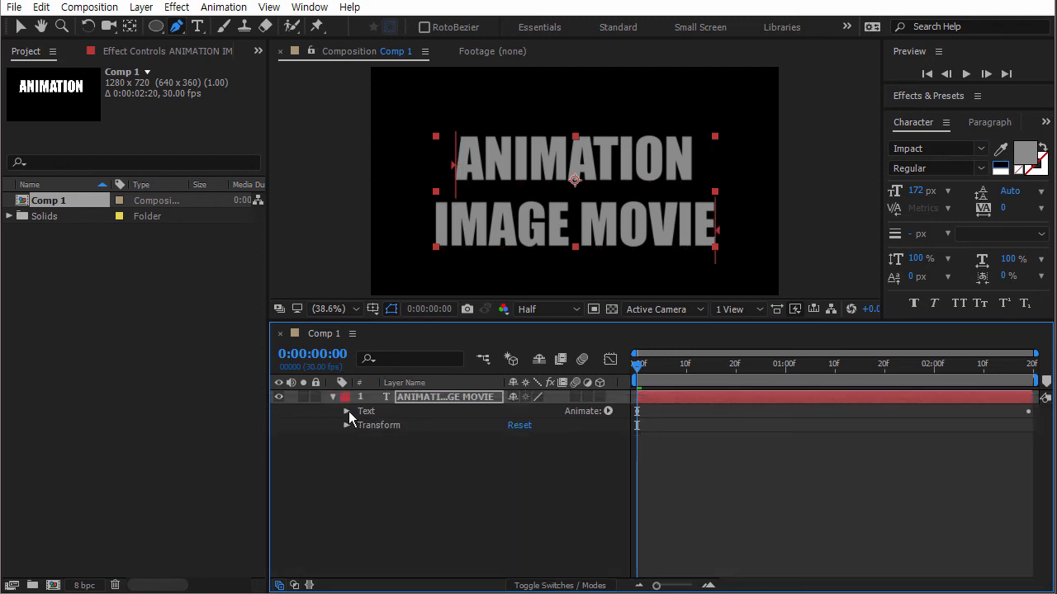
{"action": "left_click", "coordinate": [347, 403]}
{"action": "left_click", "coordinate": [360, 430]}
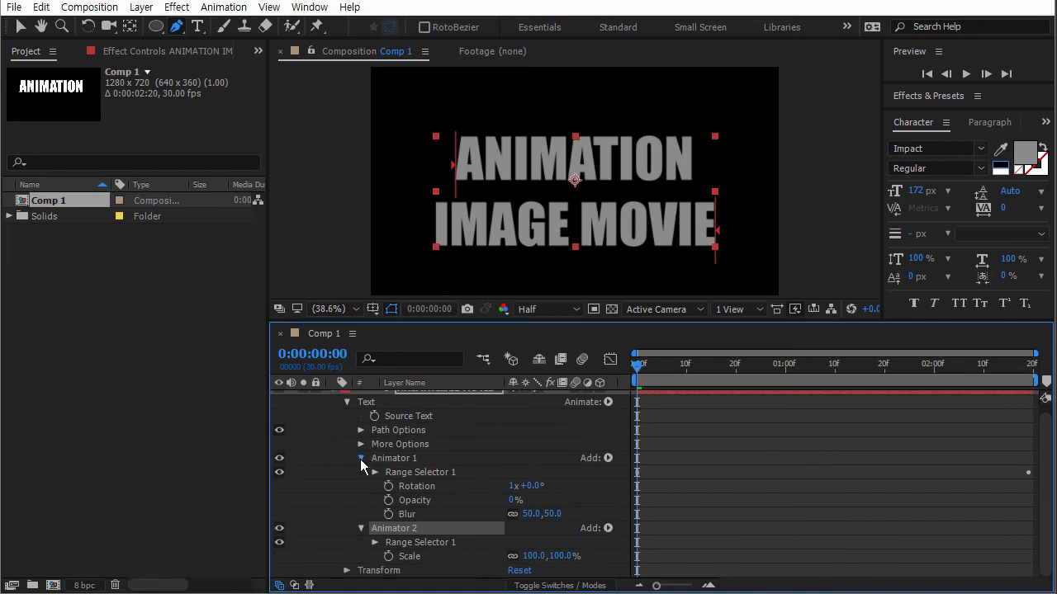
{"action": "left_click", "coordinate": [360, 459]}
{"action": "left_click", "coordinate": [361, 481]}
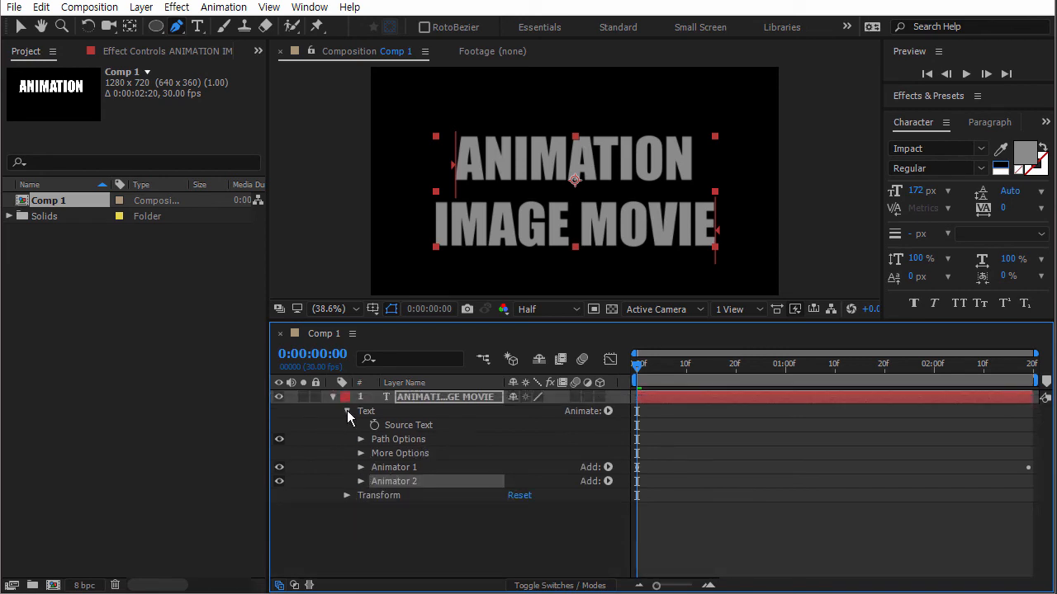
{"action": "left_click", "coordinate": [347, 412]}
{"action": "left_click", "coordinate": [347, 411]}
Examine the Source Text, Path Options and More Options entries of the text layer.
{"action": "left_click", "coordinate": [420, 441]}
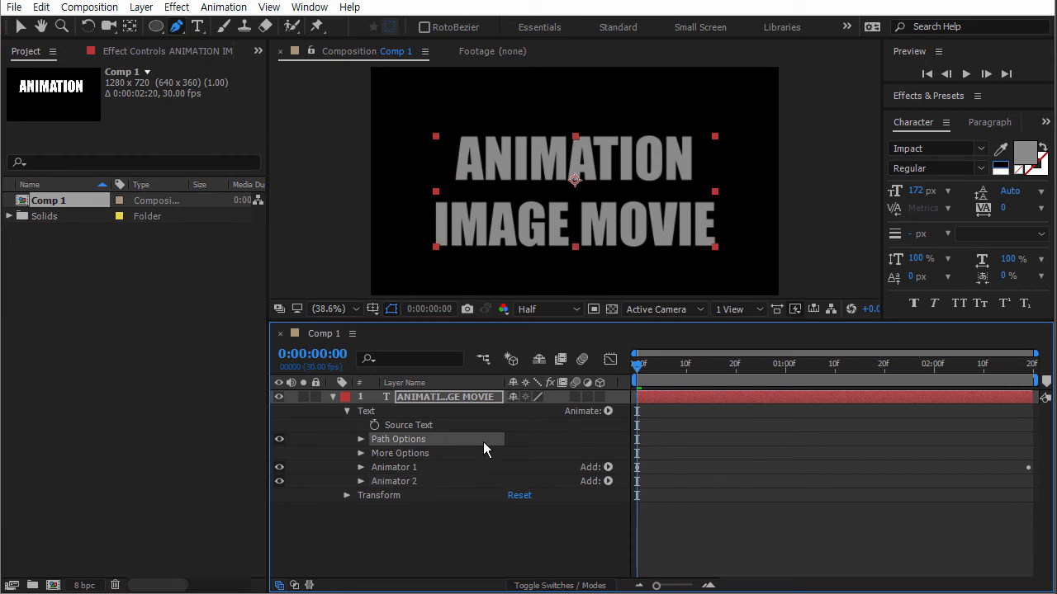
{"action": "left_click", "coordinate": [414, 425]}
{"action": "left_click", "coordinate": [407, 441]}
{"action": "left_click", "coordinate": [413, 454]}
{"action": "left_click", "coordinate": [413, 440]}
{"action": "left_click", "coordinate": [413, 427]}
{"action": "left_click", "coordinate": [409, 441]}
{"action": "left_click", "coordinate": [403, 451]}
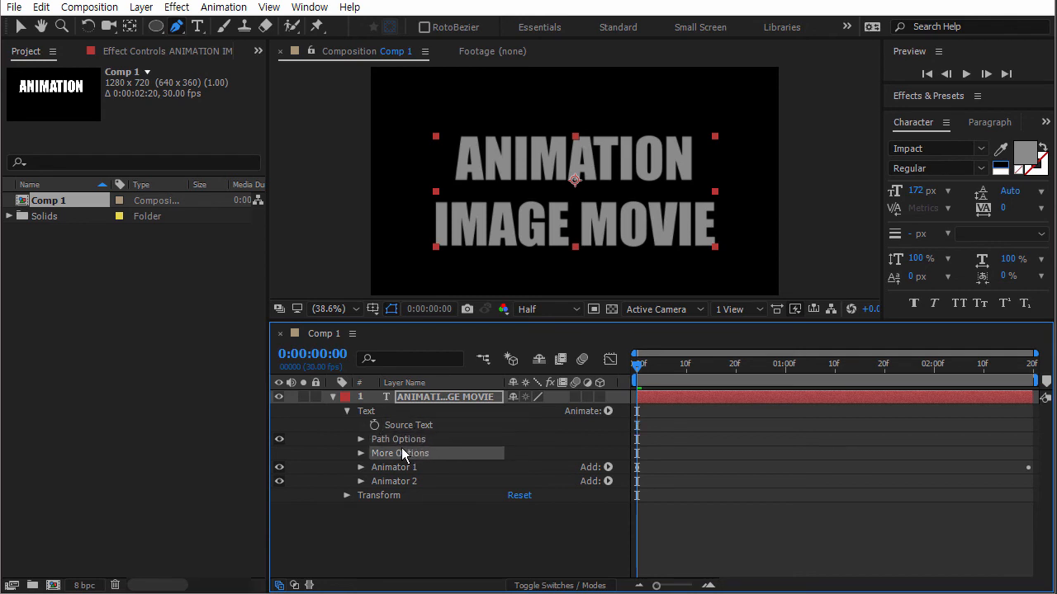
Expand Animator 1 and its range selector to review them alongside the Rotation, Opacity and Blur properties.
{"action": "left_click", "coordinate": [393, 469]}
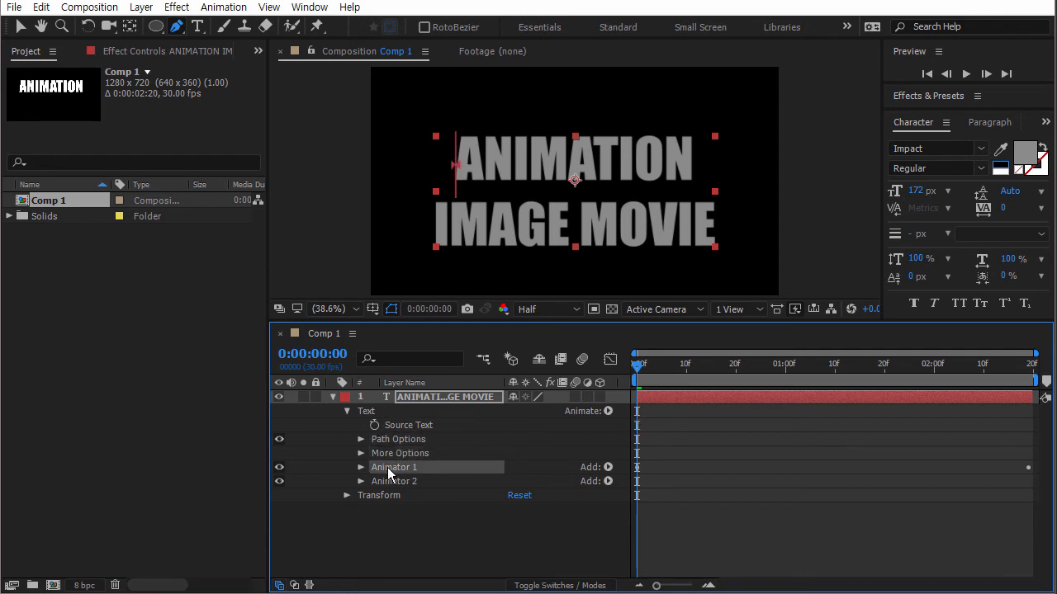
{"action": "left_click", "coordinate": [360, 468]}
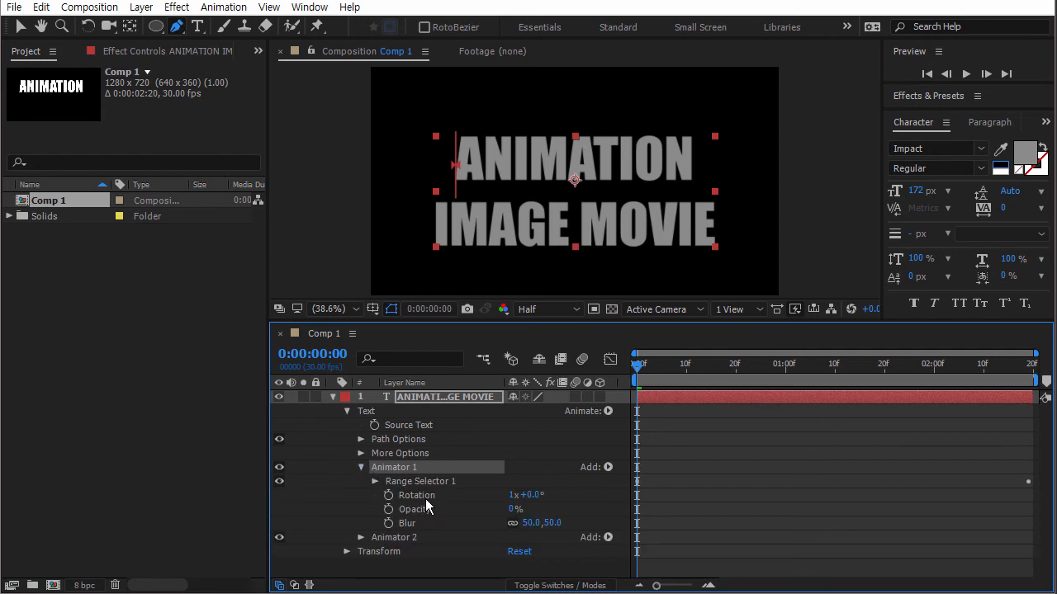
{"action": "left_click", "coordinate": [417, 495]}
{"action": "left_click", "coordinate": [418, 508]}
{"action": "left_click", "coordinate": [411, 520]}
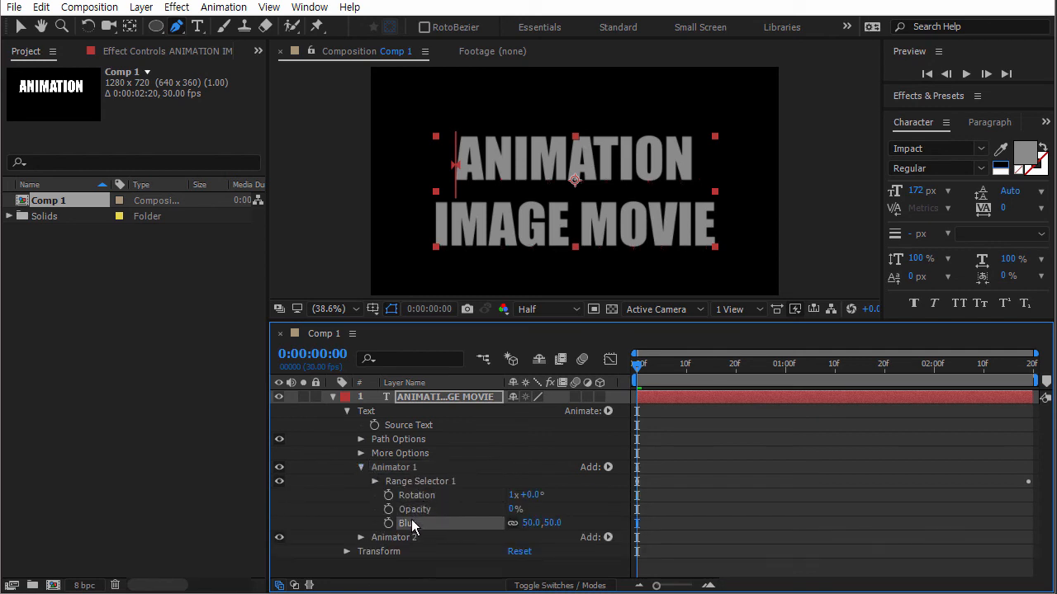
{"action": "left_click", "coordinate": [374, 482]}
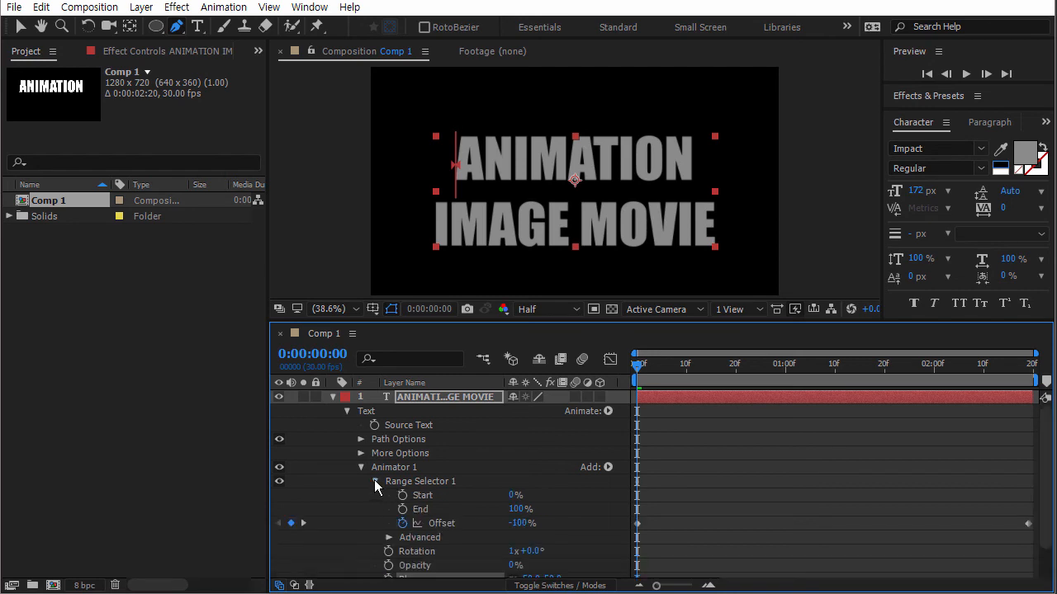
Review the Offset property of Animator 1's range selector, and collapse the selector and the animator.
{"action": "left_click", "coordinate": [448, 524]}
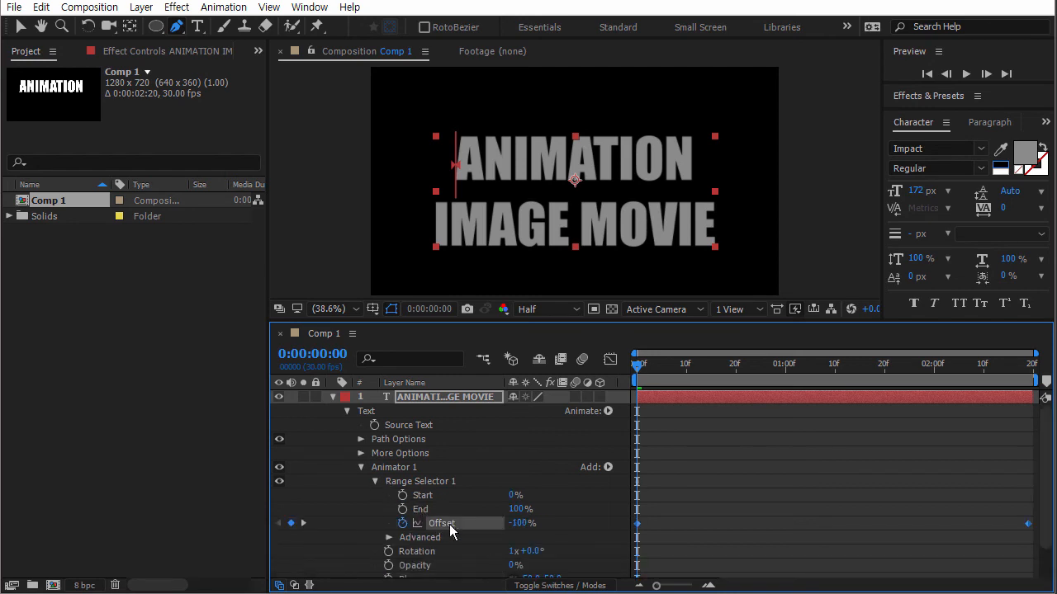
{"action": "left_click", "coordinate": [374, 482]}
{"action": "left_click", "coordinate": [360, 468]}
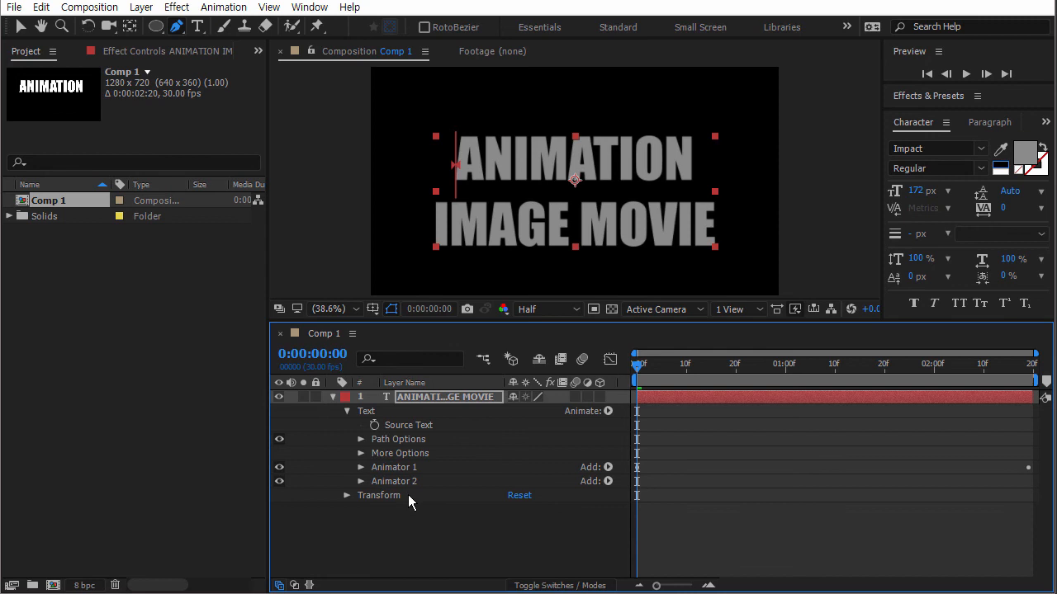
Set Animator 2's Scale to 122% and preview the enlarged text from the start of the composition.
{"action": "left_click", "coordinate": [360, 482]}
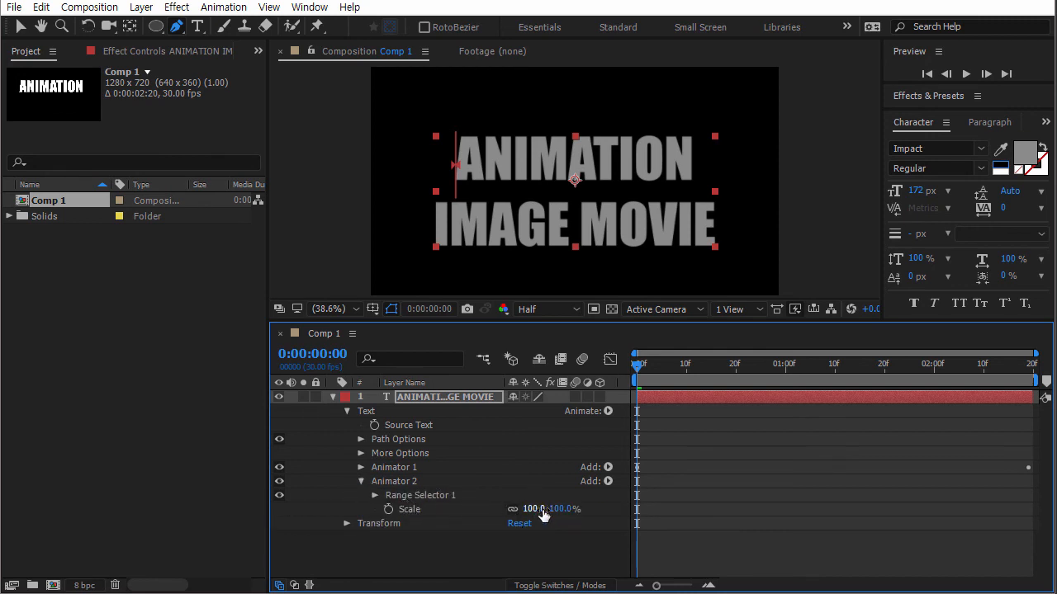
{"action": "mouse_move", "coordinate": [533, 510]}
{"action": "left_mouse_down"}
{"action": "mouse_move", "coordinate": [552, 510]}
{"action": "mouse_move", "coordinate": [542, 510]}
{"action": "left_mouse_up"}
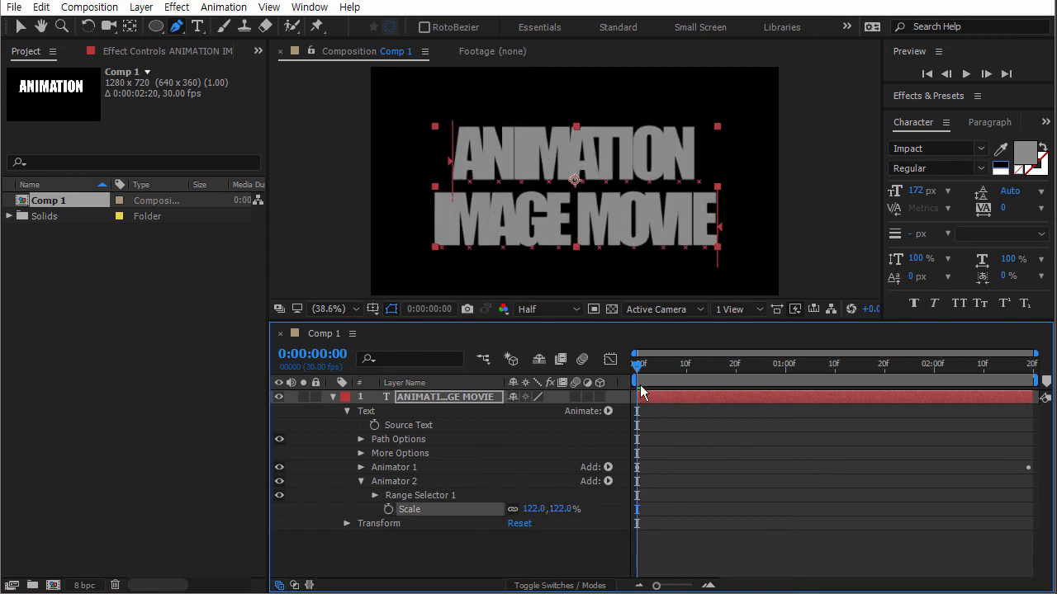
{"action": "mouse_move", "coordinate": [639, 364]}
{"action": "left_mouse_down"}
{"action": "mouse_move", "coordinate": [1001, 373]}
{"action": "mouse_move", "coordinate": [633, 374]}
{"action": "left_mouse_up"}
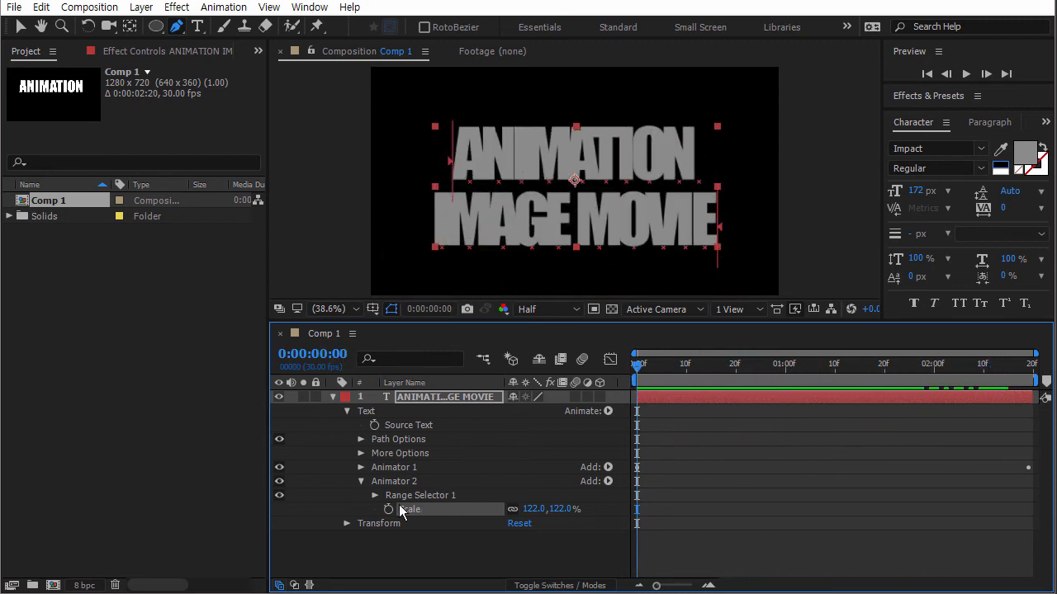
Set the Offset of Animator 2's range selector to -100% and keyframe it at 0:00:00:00.
{"action": "left_click", "coordinate": [375, 495]}
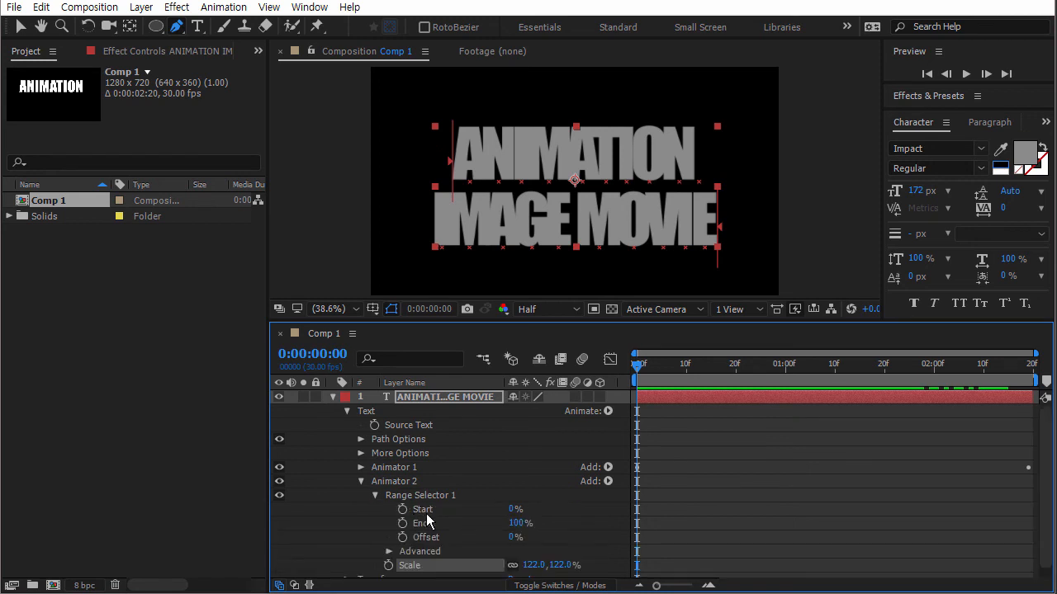
{"action": "left_click", "coordinate": [513, 538]}
{"action": "type", "text": "-100"}
{"action": "left_click", "coordinate": [402, 538]}
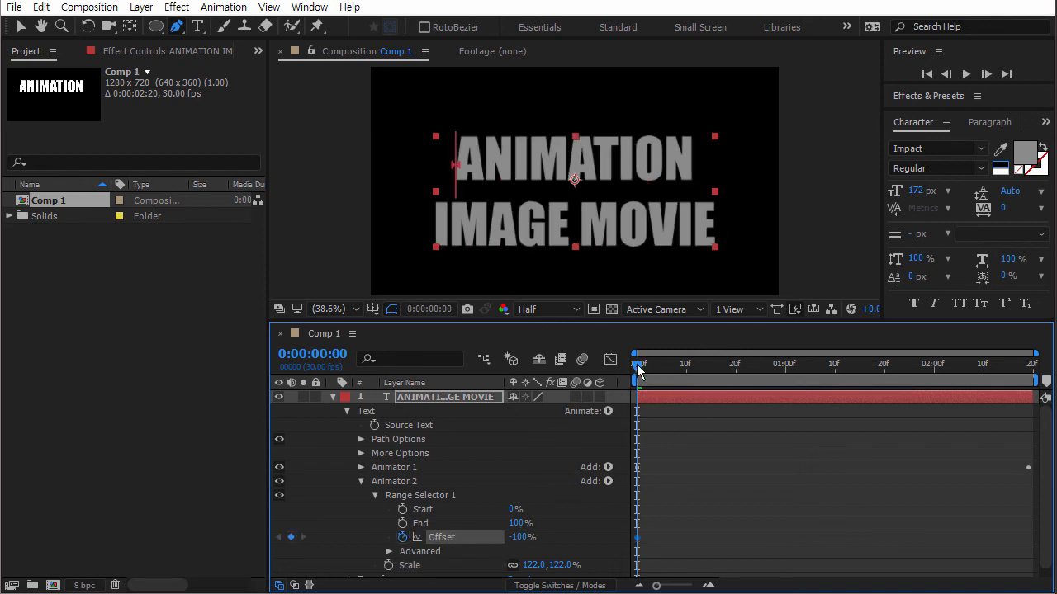
Add a second Offset keyframe of 100% for Animator 2 at 0:00:01:18.
{"action": "left_click_drag", "start_coordinate": [866, 365], "coordinate": [874, 364]}
{"action": "left_click", "coordinate": [520, 538]}
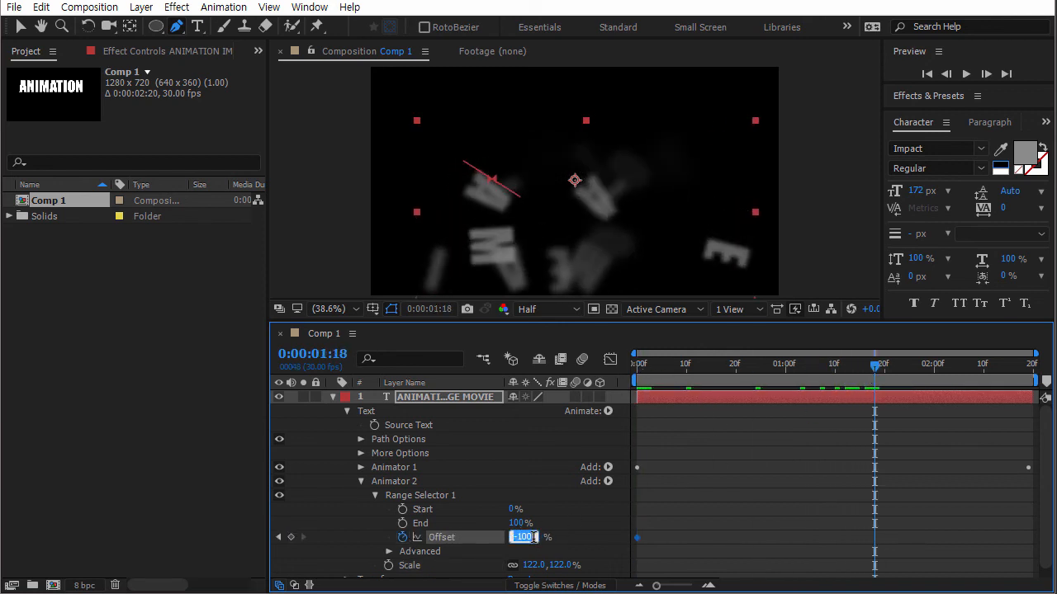
{"action": "type", "text": "100"}
{"action": "key", "text": "Return"}
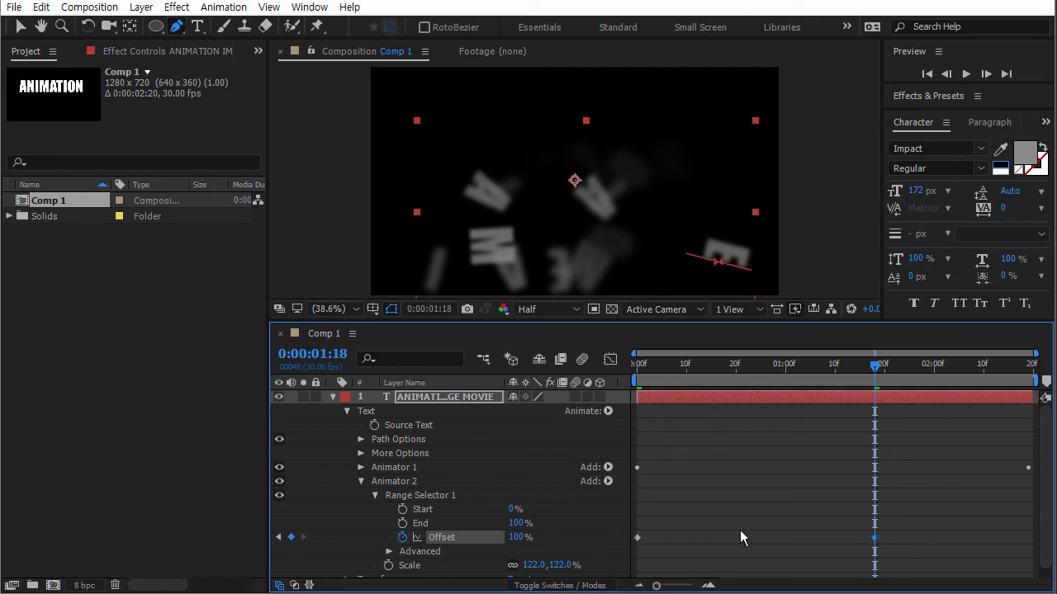
Move Animator 2's first Offset keyframe to about 0:00:00:21 and check the start of the animation.
{"action": "left_click_drag", "start_coordinate": [635, 537], "coordinate": [747, 538]}
{"action": "left_click", "coordinate": [747, 464]}
{"action": "left_click", "coordinate": [686, 363]}
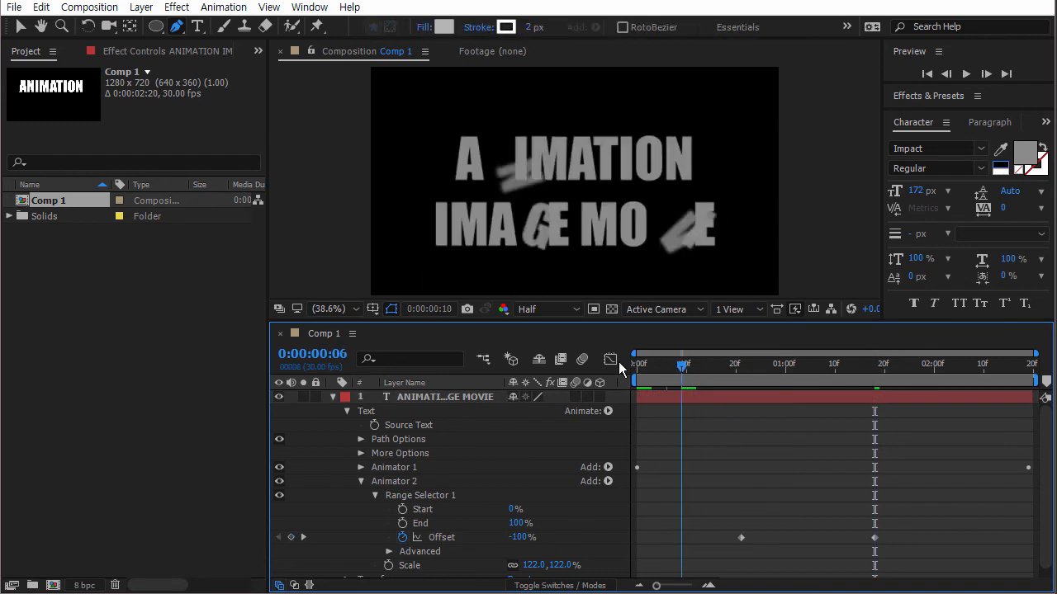
Set Animator 2's Scale to 189% and scrub the timeline to preview the letters enlarging.
{"action": "left_click_drag", "start_coordinate": [697, 367], "coordinate": [780, 367]}
{"action": "left_click_drag", "start_coordinate": [532, 566], "coordinate": [628, 563]}
{"action": "left_click", "coordinate": [696, 486]}
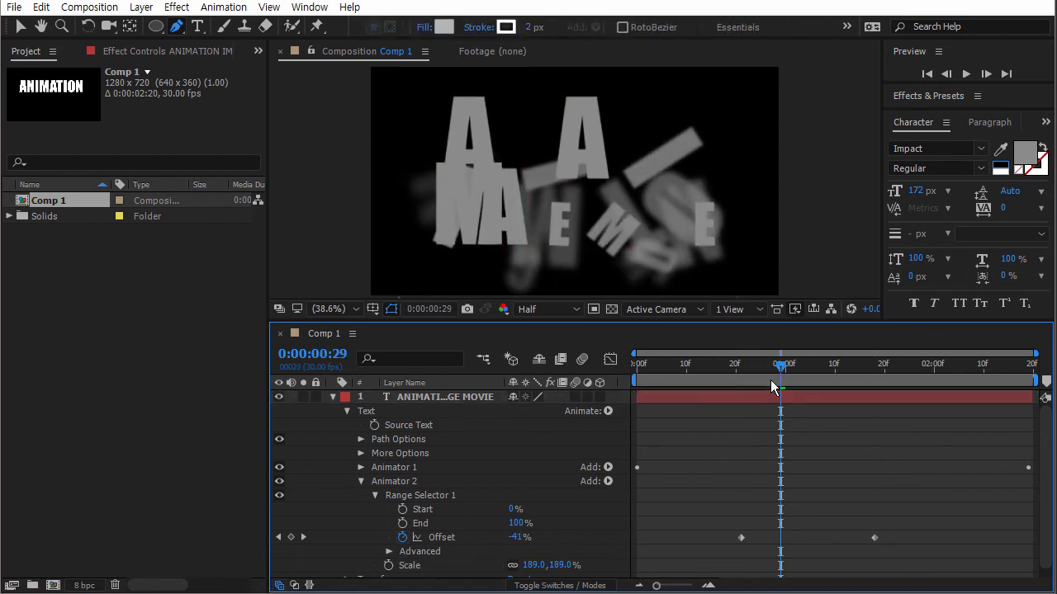
{"action": "mouse_move", "coordinate": [780, 364]}
{"action": "left_mouse_down"}
{"action": "mouse_move", "coordinate": [616, 365]}
{"action": "mouse_move", "coordinate": [896, 375]}
{"action": "mouse_move", "coordinate": [714, 365]}
{"action": "mouse_move", "coordinate": [823, 368]}
{"action": "mouse_move", "coordinate": [765, 366]}
{"action": "left_mouse_up"}
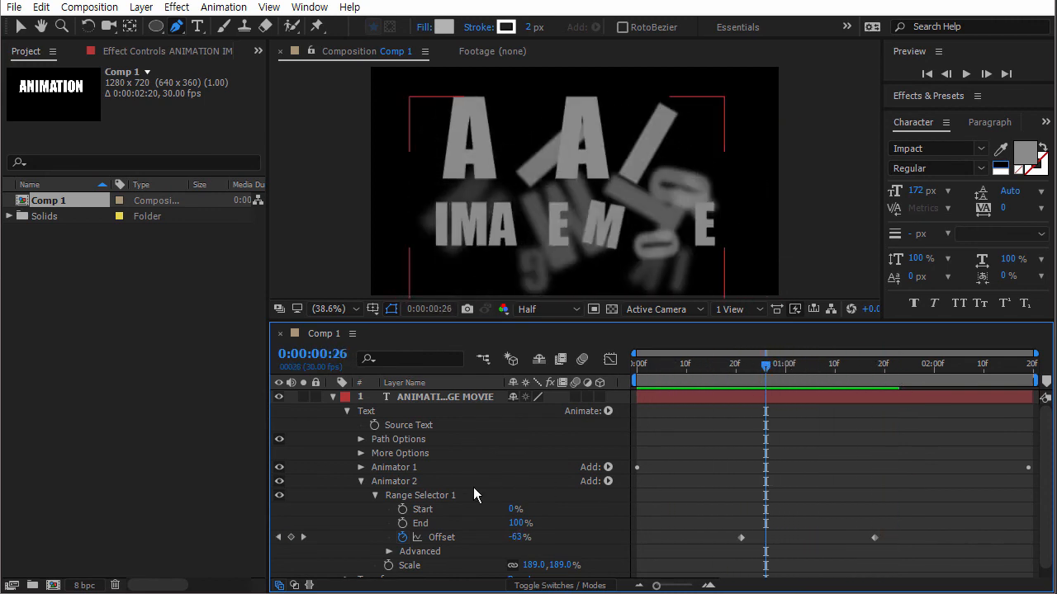
Collapse Animator 2 and delete it from the text layer.
{"action": "left_click", "coordinate": [404, 495]}
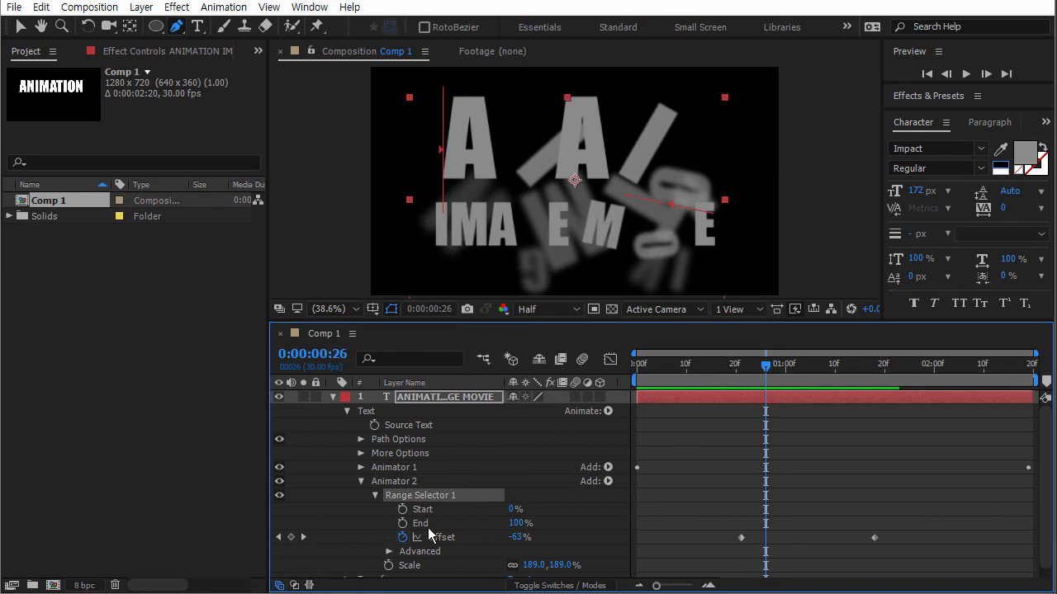
{"action": "left_click", "coordinate": [361, 481]}
{"action": "left_click", "coordinate": [510, 557]}
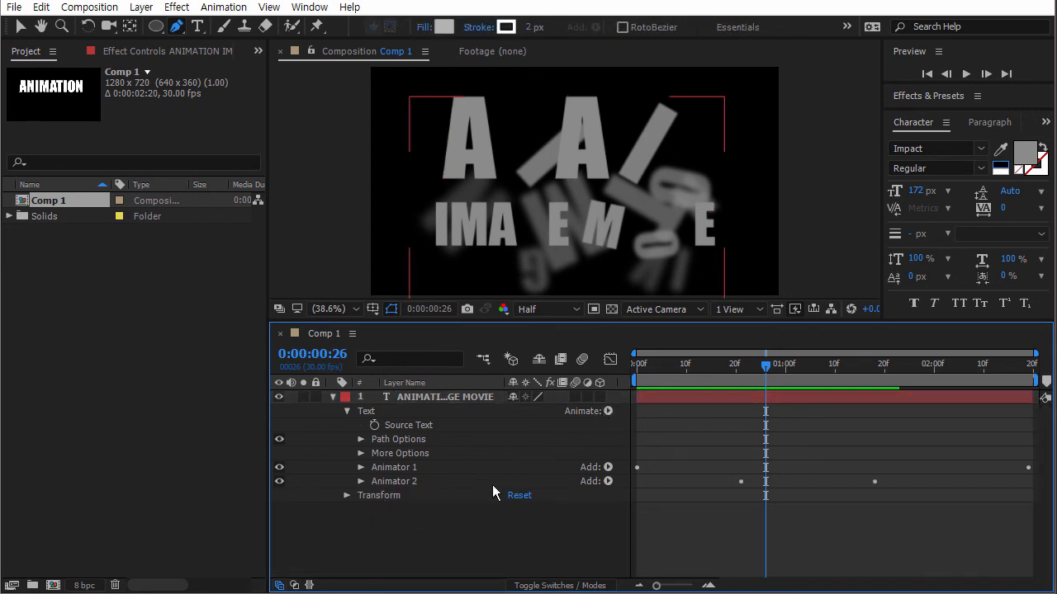
{"action": "left_click", "coordinate": [406, 495]}
{"action": "left_click", "coordinate": [424, 485]}
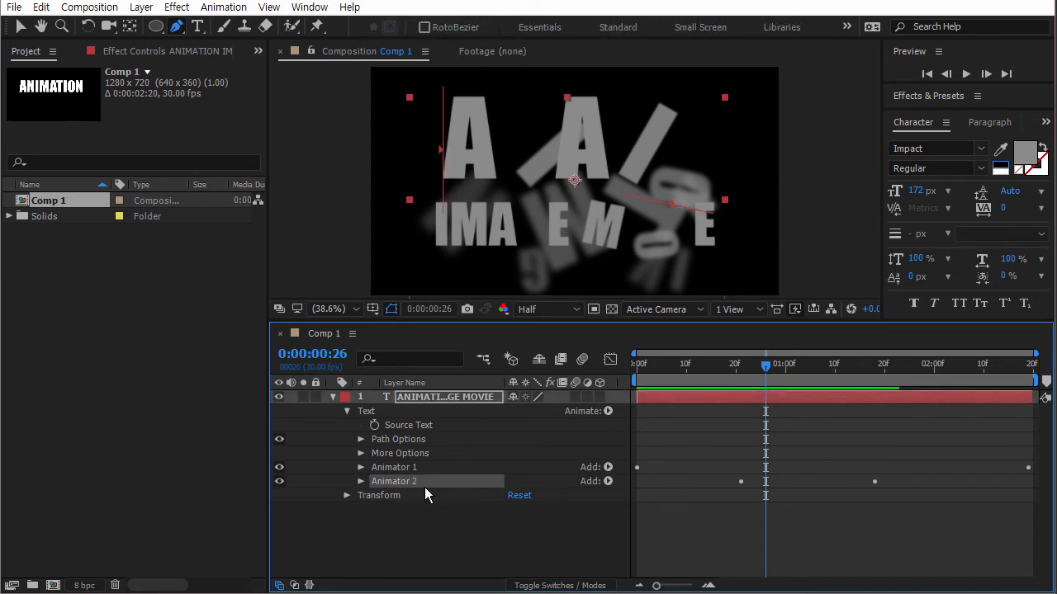
{"action": "key", "text": "Delete"}
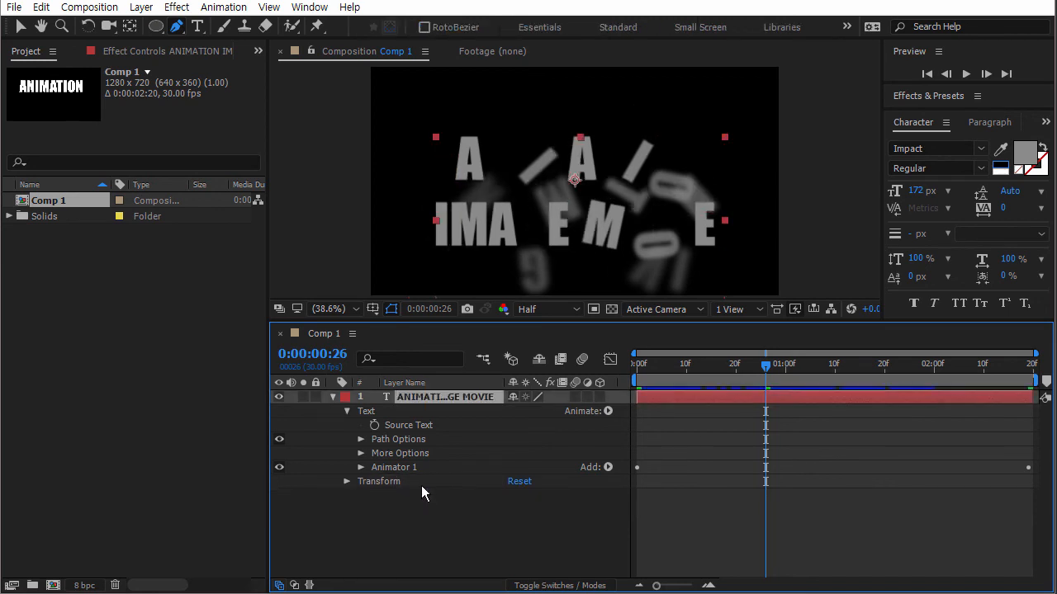
Expand Animator 1 and add the Skew property to it.
{"action": "left_click", "coordinate": [361, 467]}
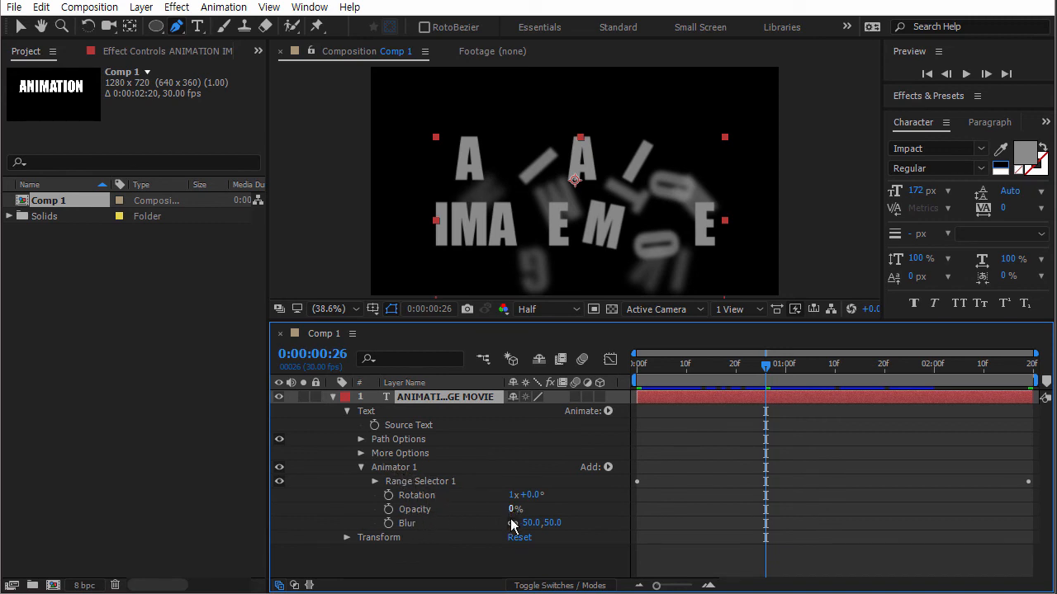
{"action": "left_click", "coordinate": [608, 411]}
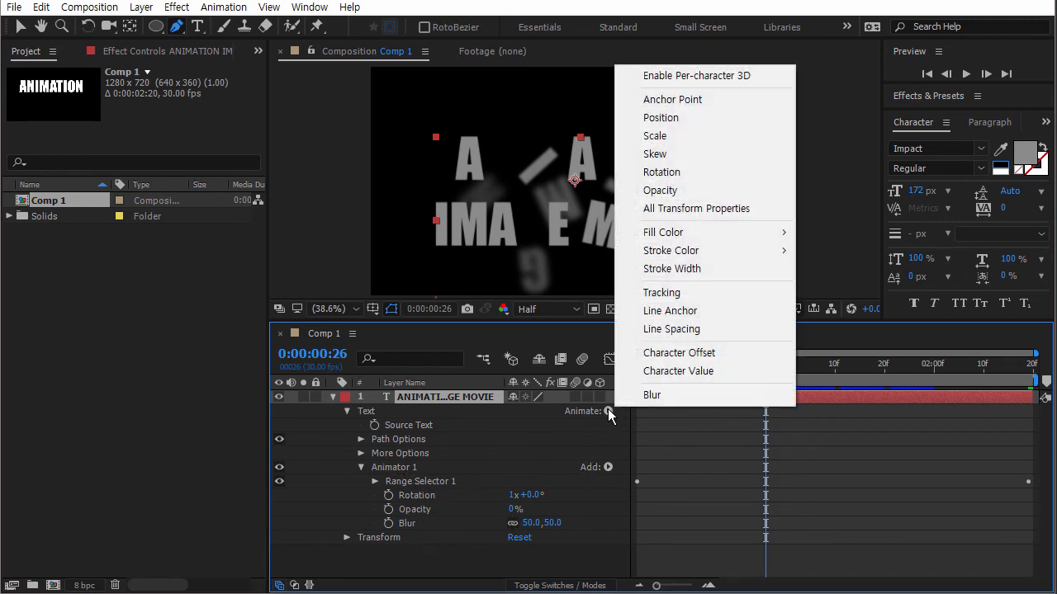
{"action": "left_click", "coordinate": [607, 467]}
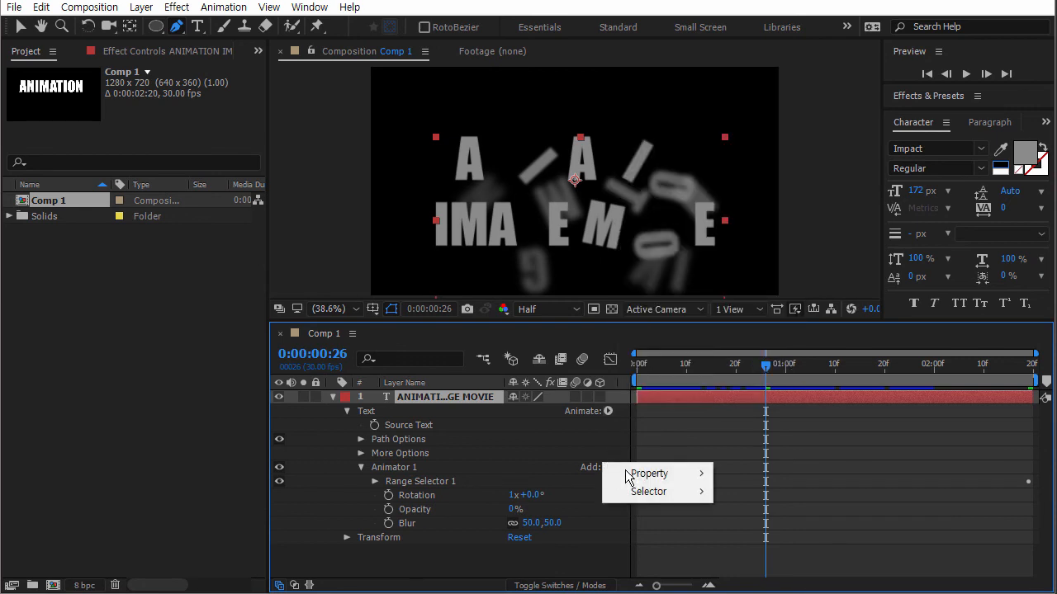
{"action": "mouse_move", "coordinate": [639, 472]}
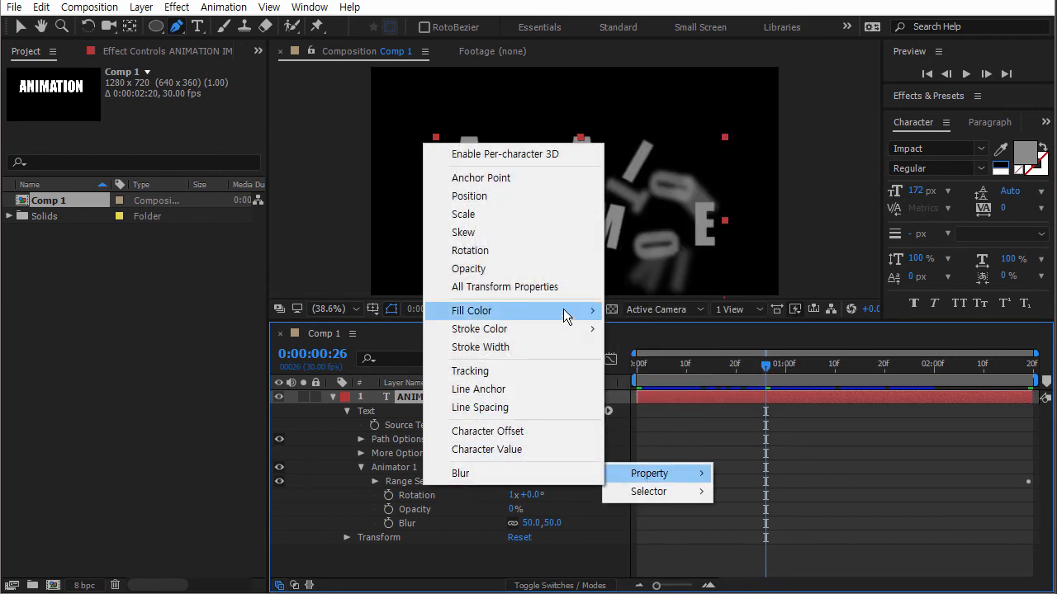
{"action": "left_click", "coordinate": [521, 233]}
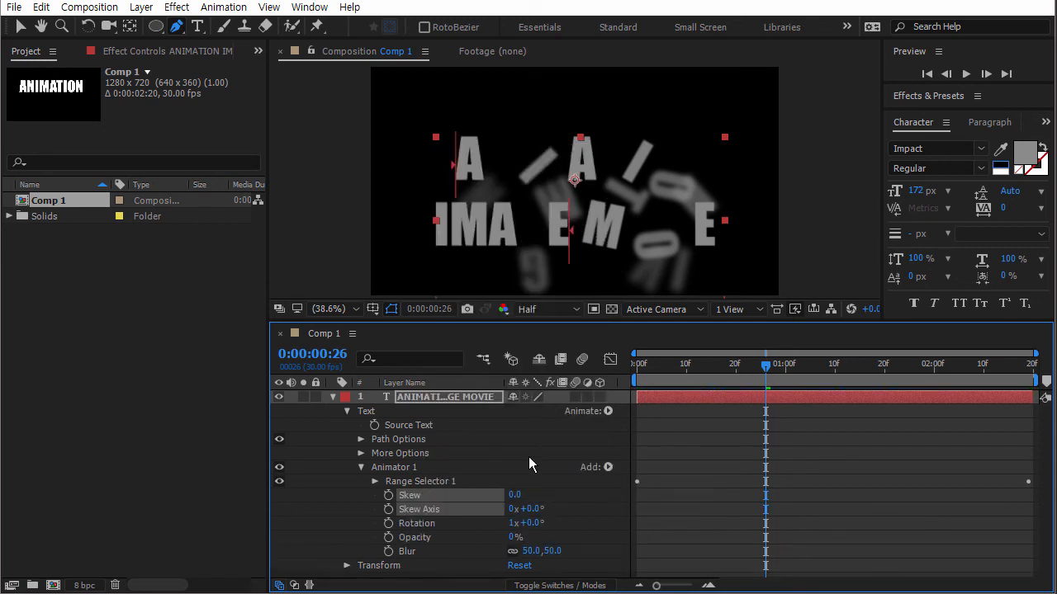
Set Animator 1's Skew to 70 and return to the start of the composition.
{"action": "left_click", "coordinate": [551, 495]}
{"action": "type", "text": "35"}
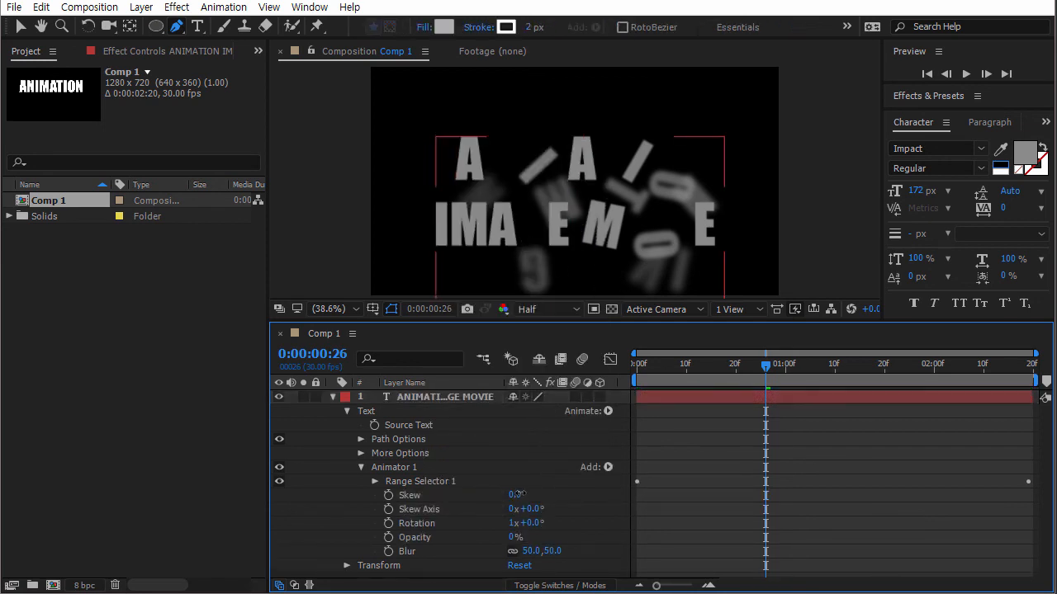
{"action": "key", "text": "Return"}
{"action": "left_click", "coordinate": [707, 397]}
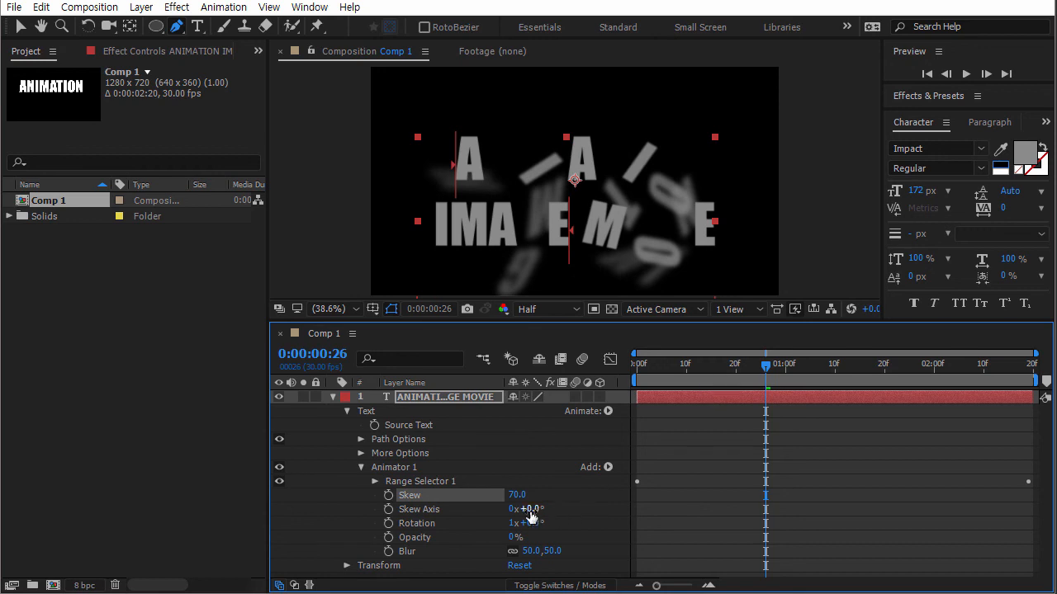
{"action": "left_click_drag", "start_coordinate": [515, 496], "coordinate": [543, 495]}
{"action": "left_click", "coordinate": [633, 364]}
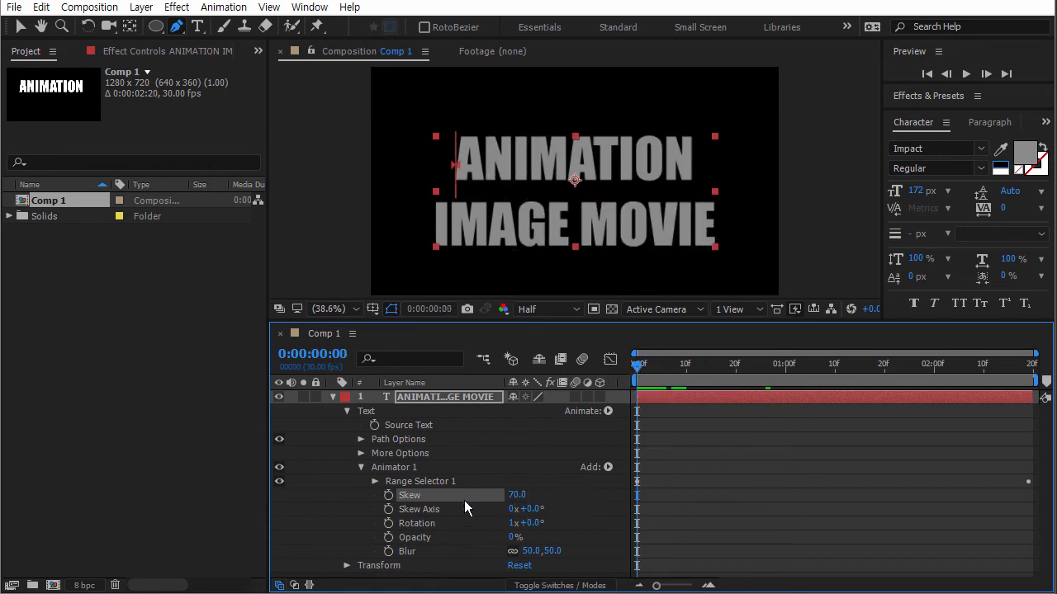
Turn off Randomize Order in the Advanced options of Animator 1's range selector, and preview the animation up to 0:00:01:06.
{"action": "left_click", "coordinate": [374, 481]}
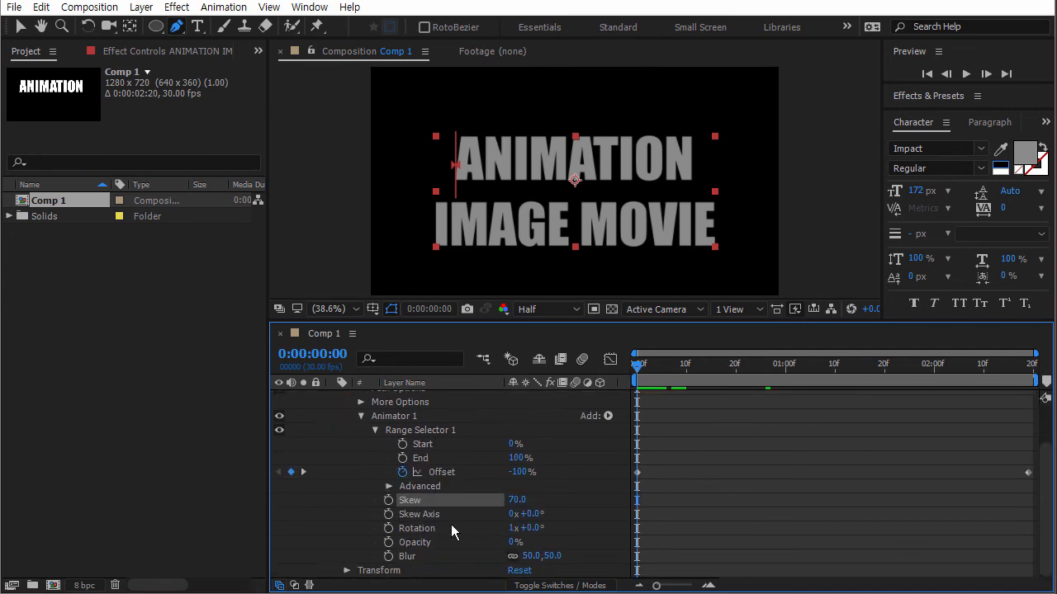
{"action": "left_click", "coordinate": [390, 485]}
{"action": "scroll", "coordinate": [489, 495], "scroll_direction": "down", "scroll_amount": 2}
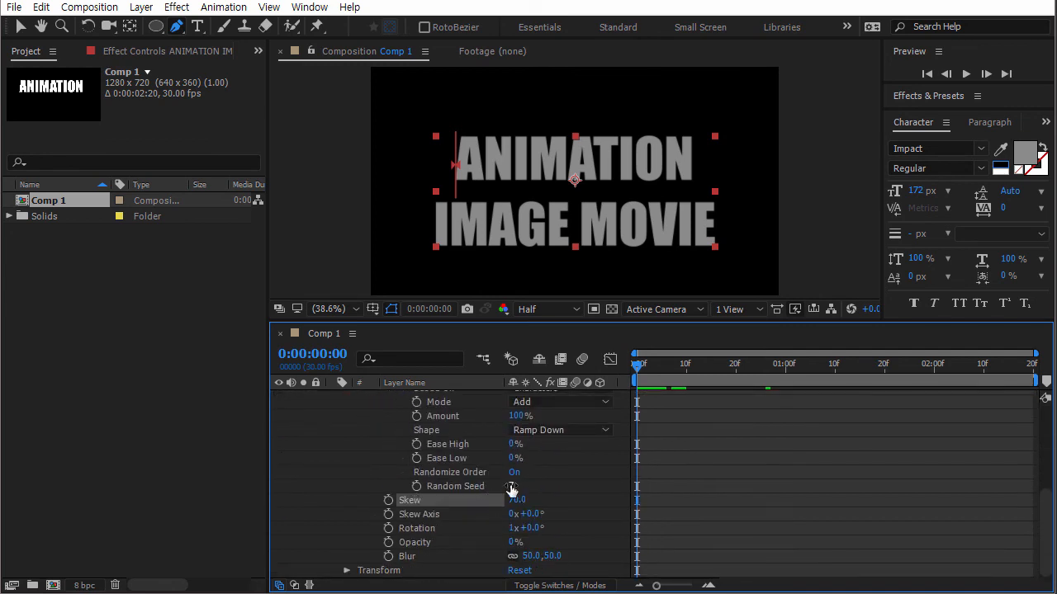
{"action": "left_click", "coordinate": [515, 472]}
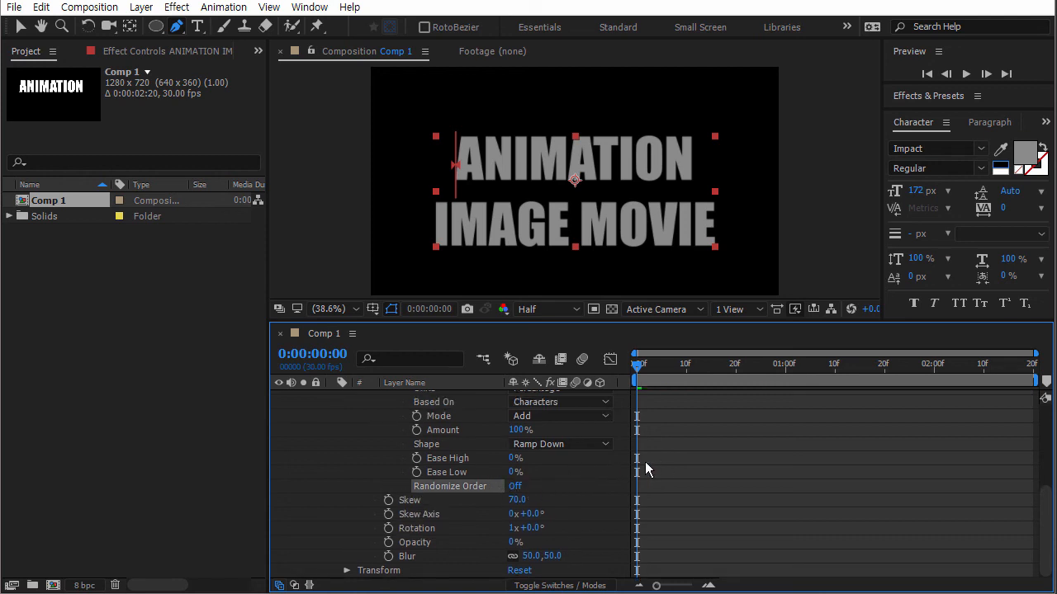
{"action": "scroll", "coordinate": [656, 460], "scroll_direction": "up", "scroll_amount": 4}
{"action": "left_click_drag", "start_coordinate": [638, 369], "coordinate": [814, 366]}
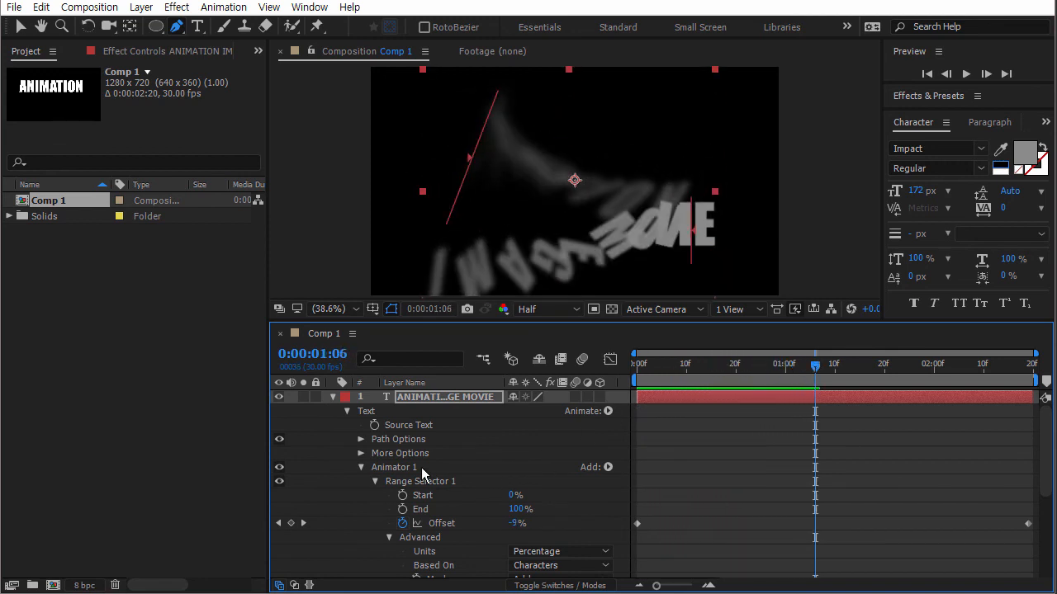
Collapse the Advanced options and scrub through the timeline to review the skewed letters animating in sequence.
{"action": "left_click", "coordinate": [390, 538]}
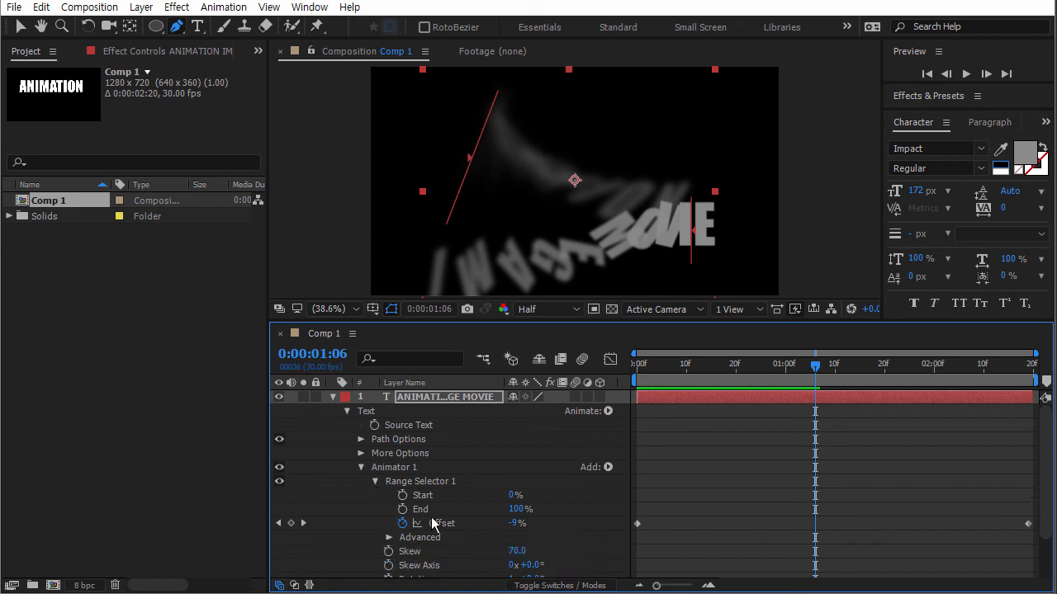
{"action": "scroll", "coordinate": [474, 540], "scroll_direction": "down", "scroll_amount": 1}
{"action": "mouse_move", "coordinate": [518, 511]}
{"action": "left_mouse_down"}
{"action": "mouse_move", "coordinate": [549, 508]}
{"action": "mouse_move", "coordinate": [499, 501]}
{"action": "mouse_move", "coordinate": [537, 500]}
{"action": "left_mouse_up"}
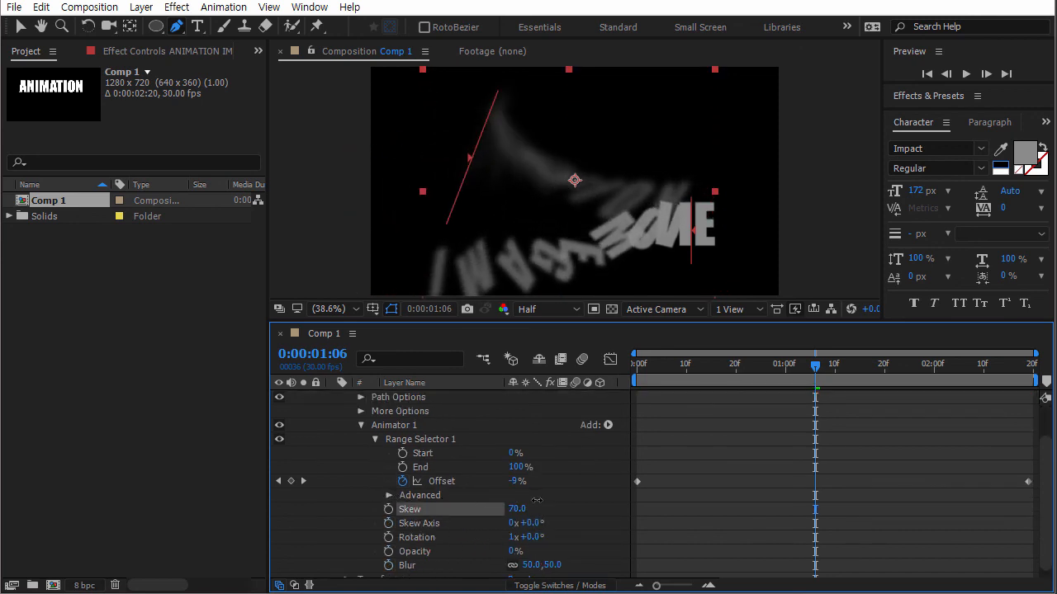
{"action": "left_click_drag", "start_coordinate": [676, 369], "coordinate": [731, 370]}
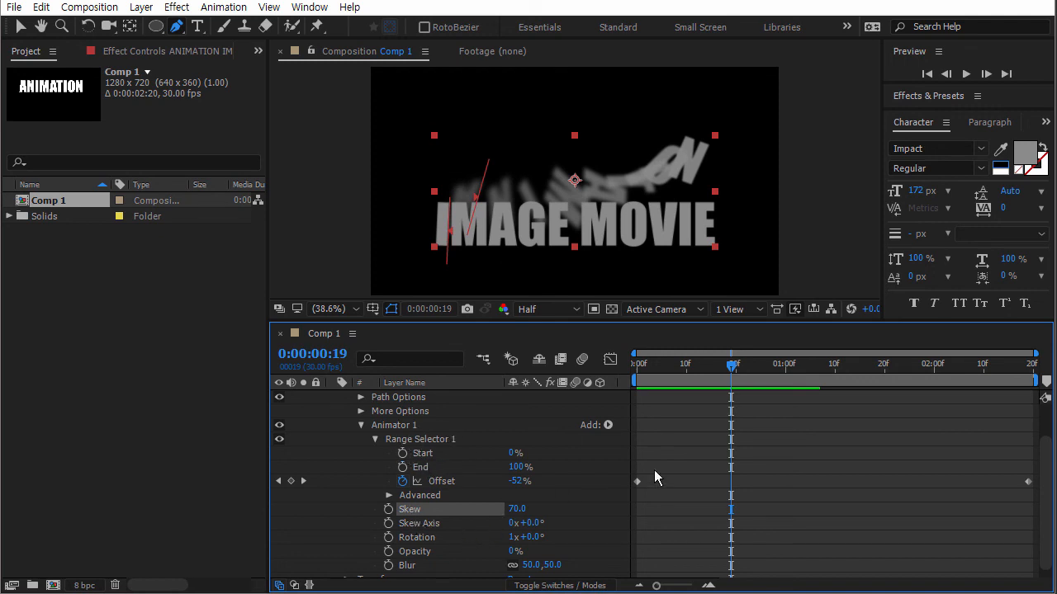
{"action": "left_click_drag", "start_coordinate": [660, 364], "coordinate": [791, 377]}
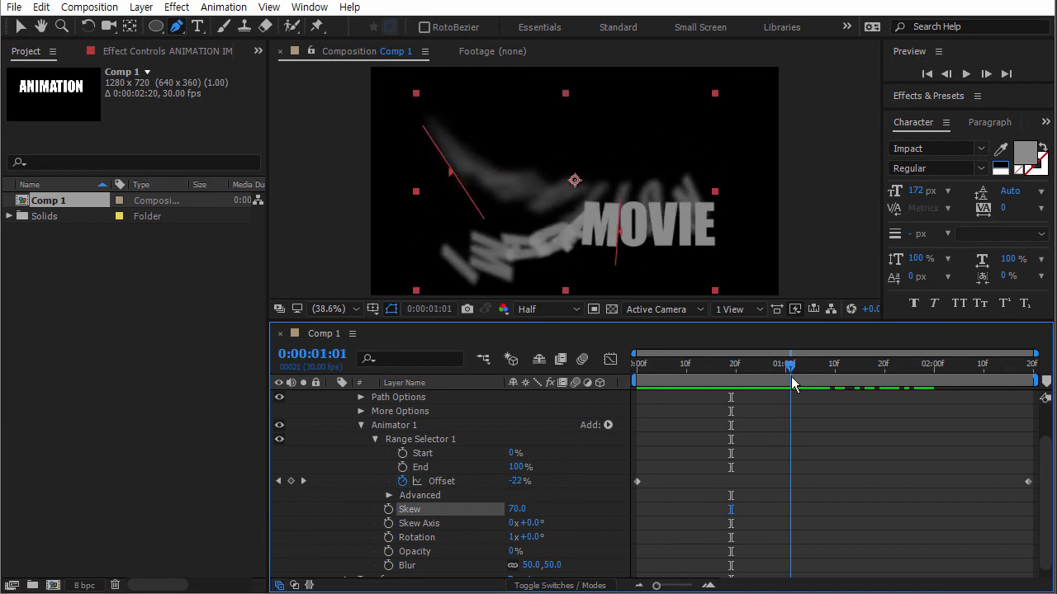
Examine the properties and selectors that can be added to Animator 1, without adding any.
{"action": "left_click", "coordinate": [608, 425]}
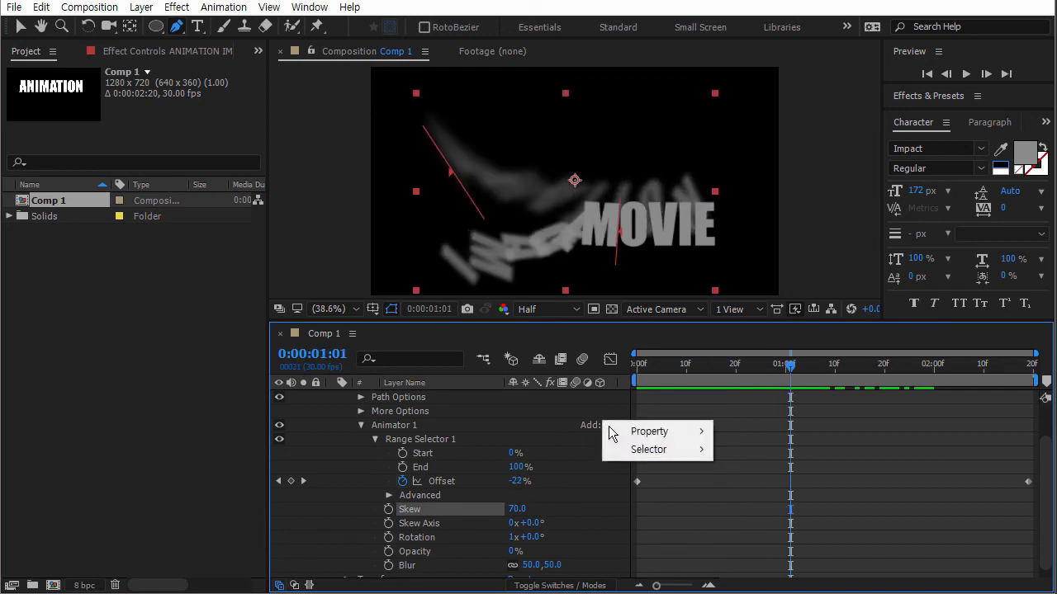
{"action": "mouse_move", "coordinate": [645, 451]}
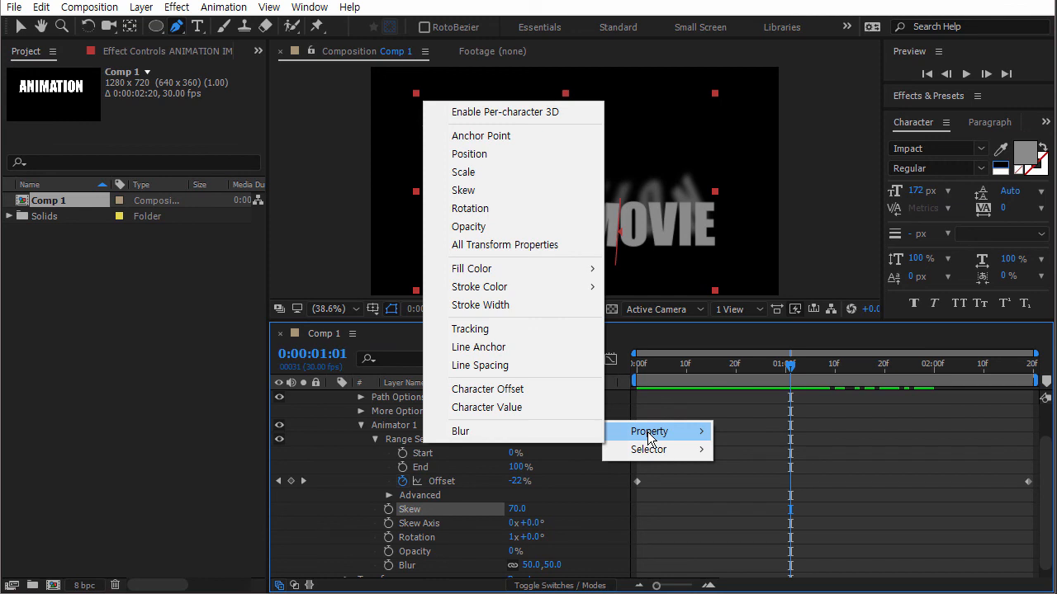
{"action": "left_click", "coordinate": [588, 494]}
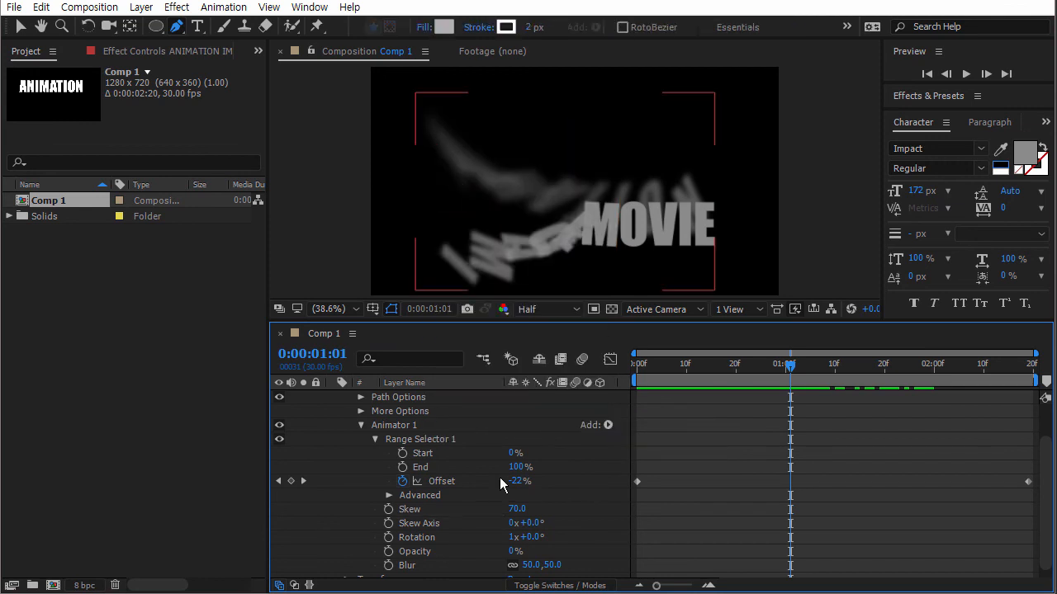
Delete the Skew and Skew Axis properties from Animator 1, and collapse its range selector.
{"action": "scroll", "coordinate": [564, 491], "scroll_direction": "up", "scroll_amount": 2}
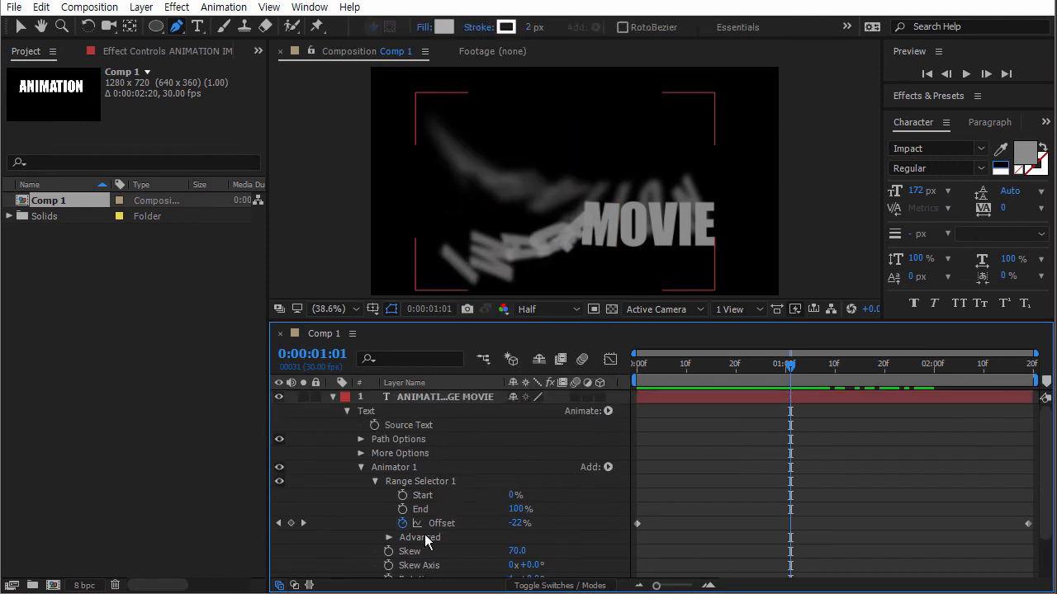
{"action": "left_click", "coordinate": [410, 551]}
{"action": "key", "text": "Delete"}
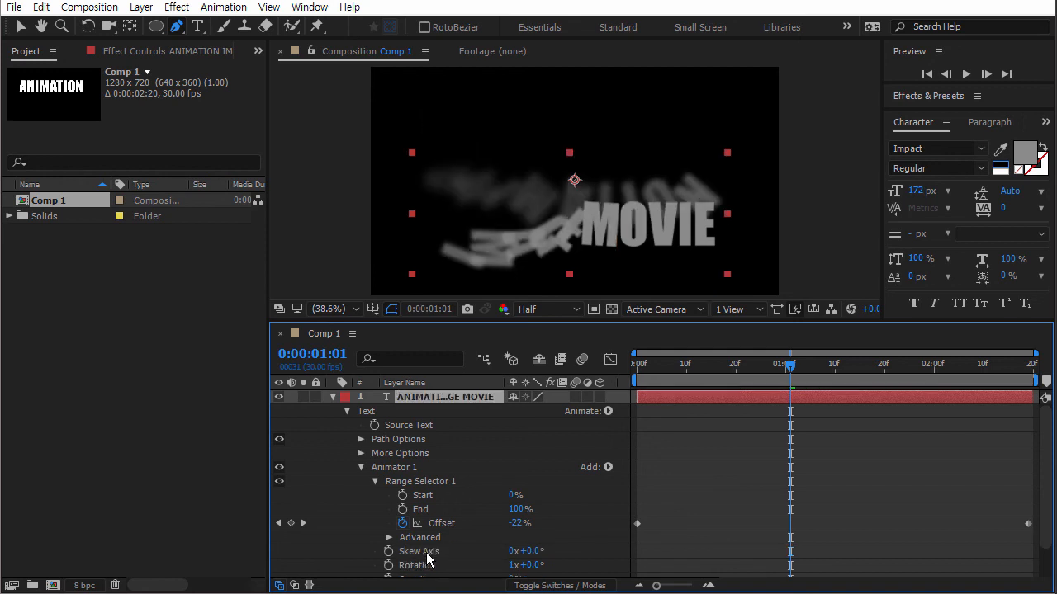
{"action": "left_click", "coordinate": [426, 553]}
{"action": "key", "text": "Delete"}
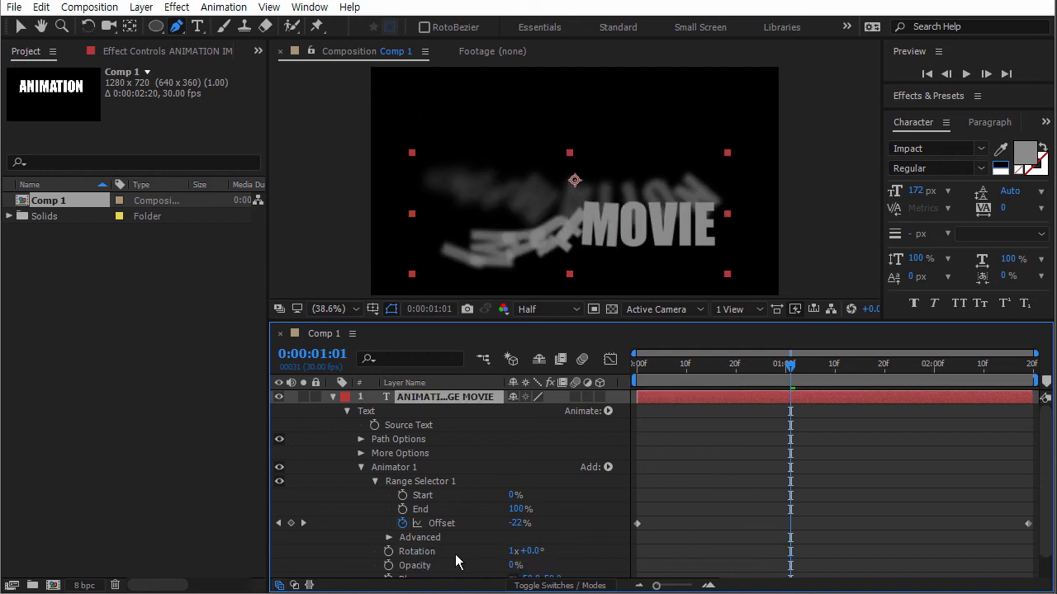
{"action": "left_click", "coordinate": [374, 481]}
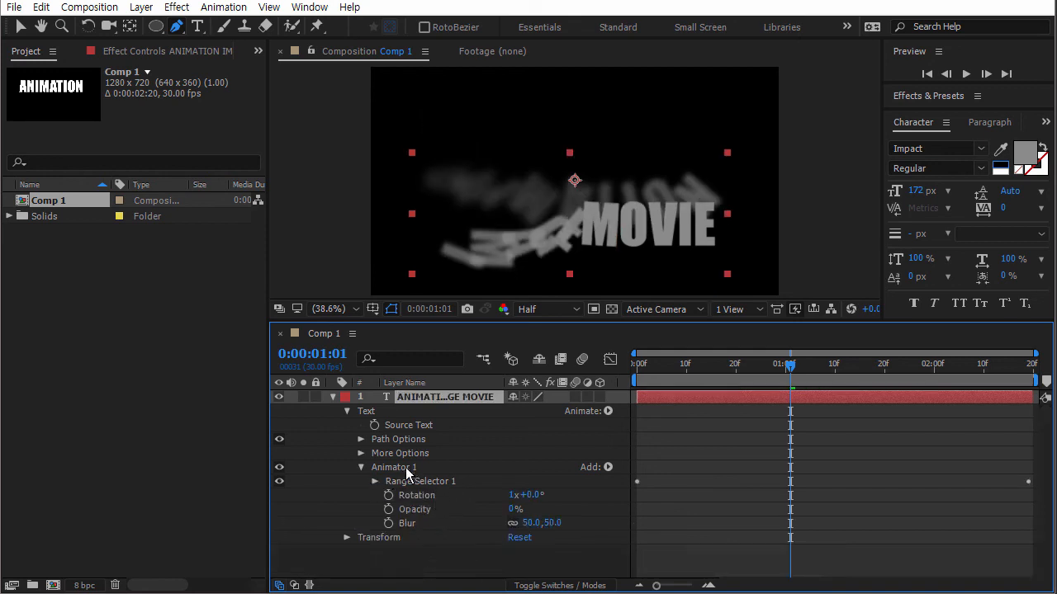
Add a Skew property to the existing Animator 1, and delete it again.
{"action": "left_click", "coordinate": [402, 470]}
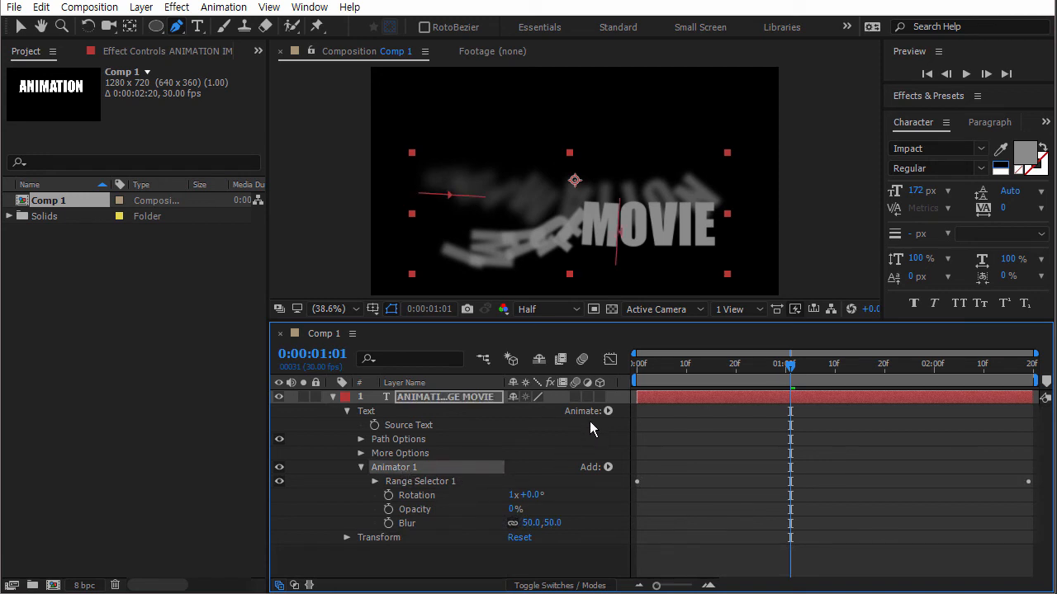
{"action": "left_click", "coordinate": [608, 410]}
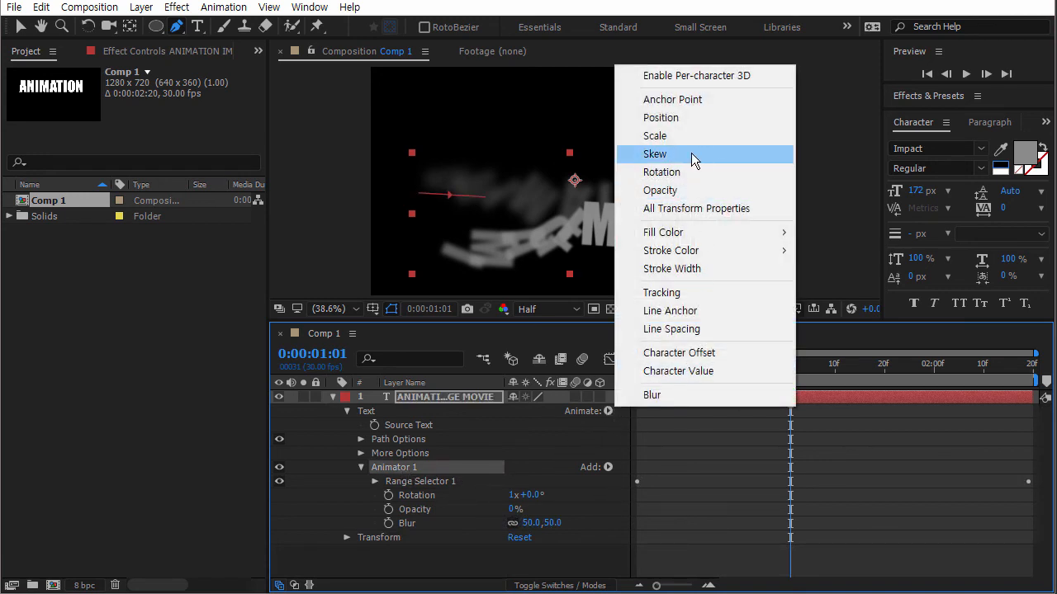
{"action": "left_click", "coordinate": [693, 157]}
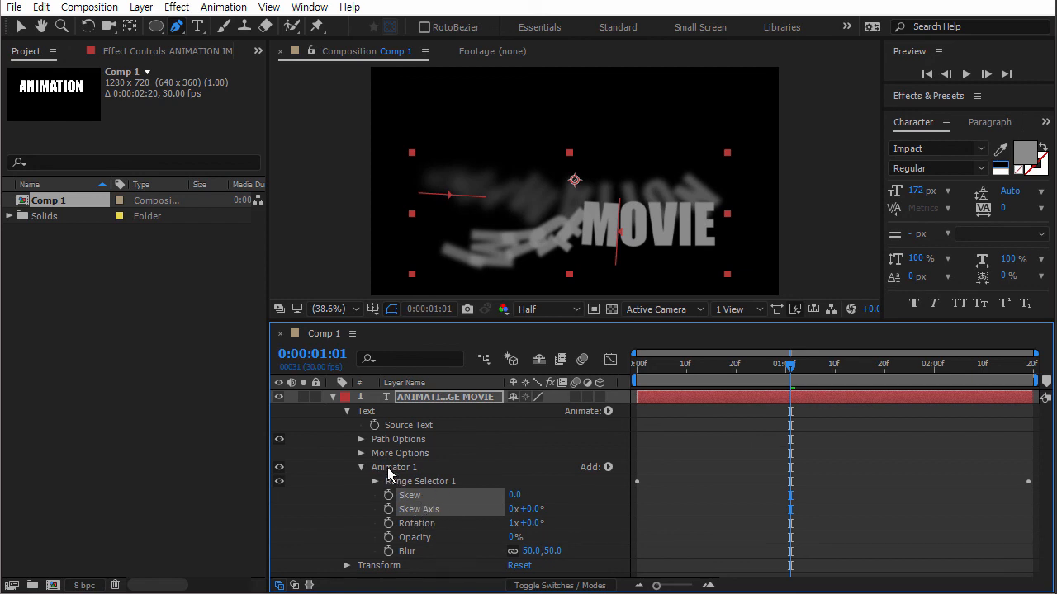
{"action": "key", "text": "Delete"}
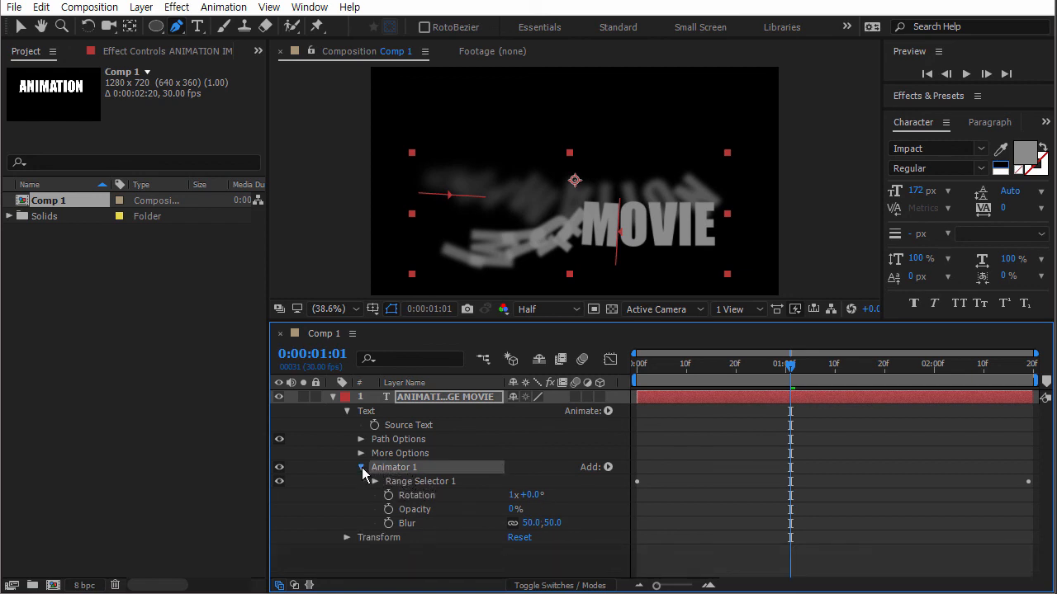
With Animator 1 deselected, add Skew to the text as a separate second animator, and delete that animator.
{"action": "left_click", "coordinate": [361, 467]}
{"action": "left_click", "coordinate": [412, 540]}
{"action": "left_click", "coordinate": [608, 411]}
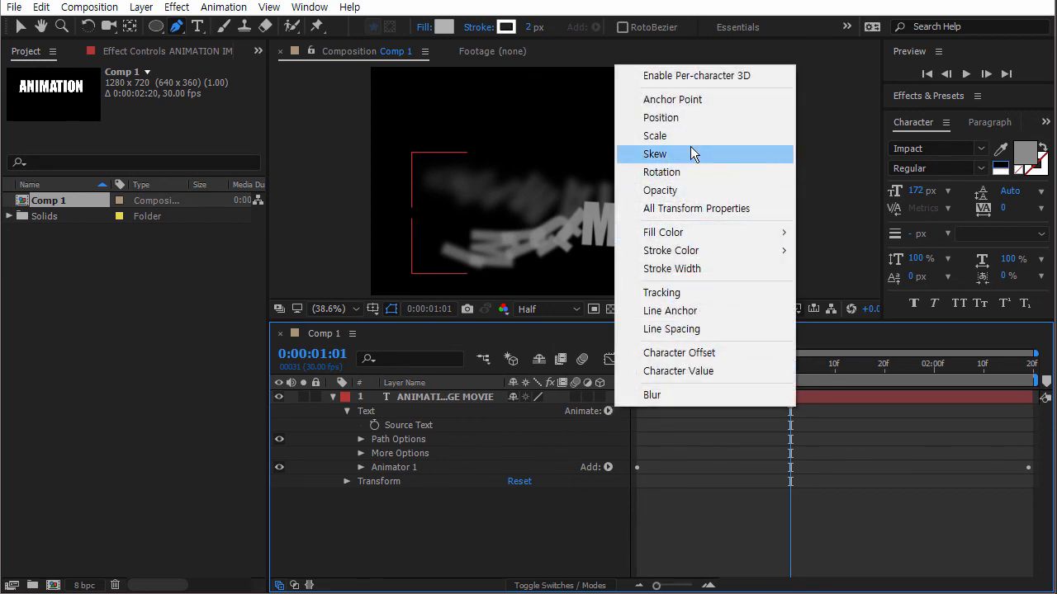
{"action": "left_click", "coordinate": [654, 154]}
{"action": "left_click", "coordinate": [417, 483]}
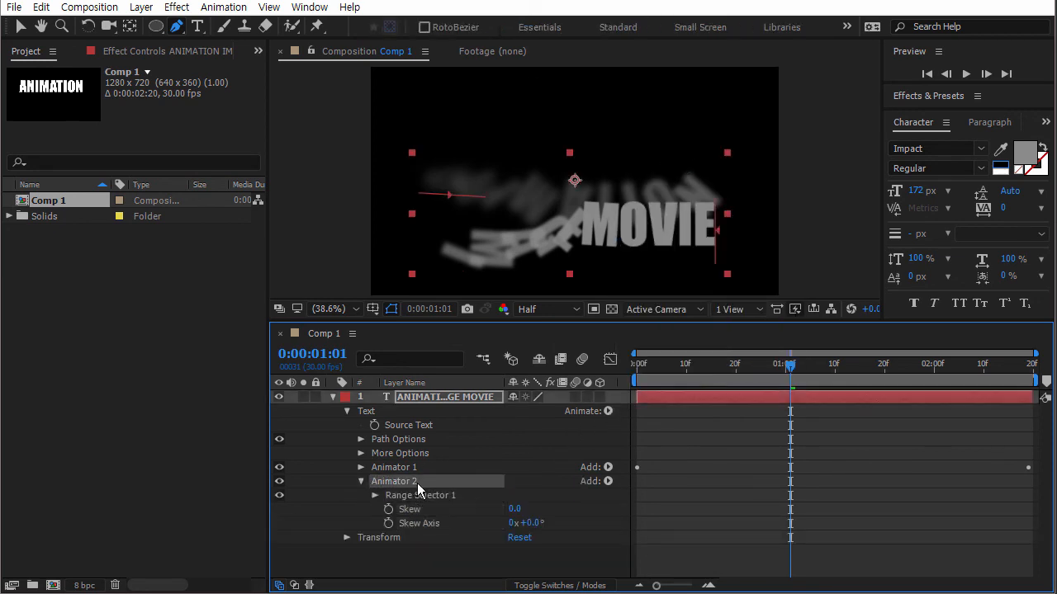
{"action": "key", "text": "Delete"}
Add Skew to Animator 1 with a value of 70, and scrub the timeline to 0:00:00:20.
{"action": "left_click", "coordinate": [405, 468]}
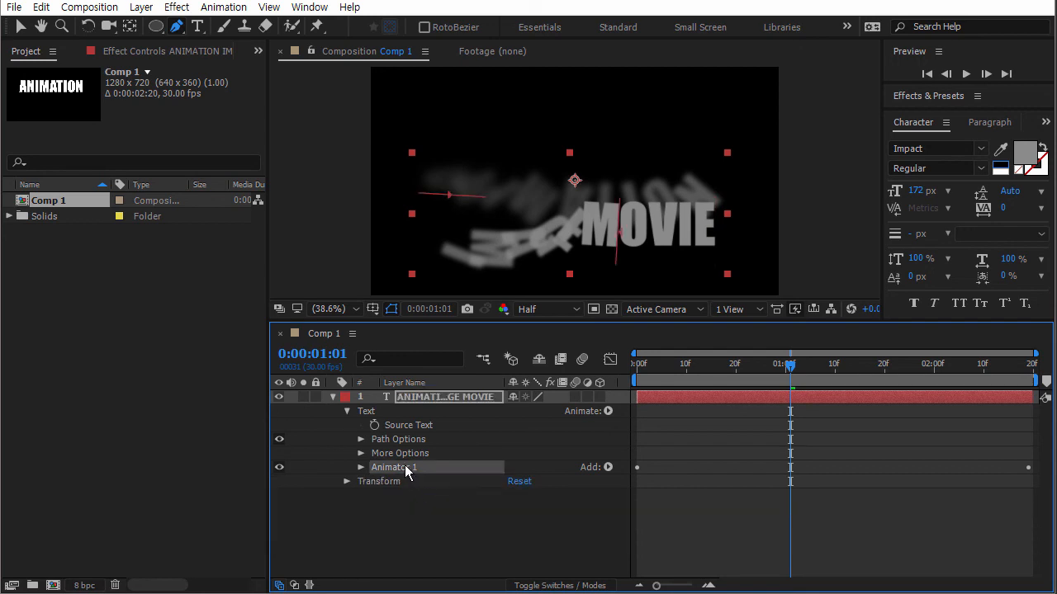
{"action": "left_click", "coordinate": [608, 412]}
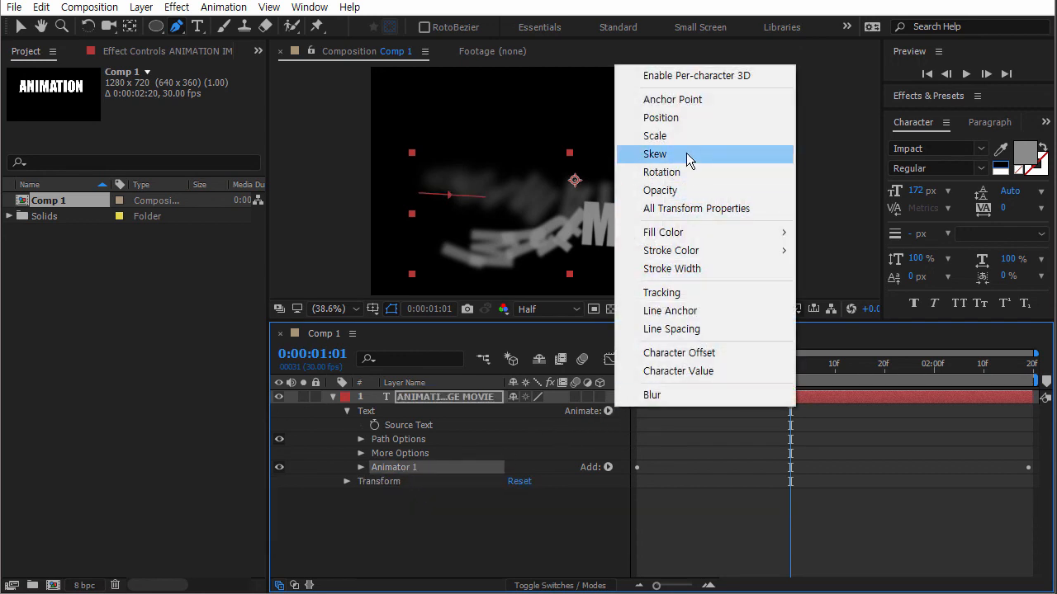
{"action": "left_click", "coordinate": [654, 154]}
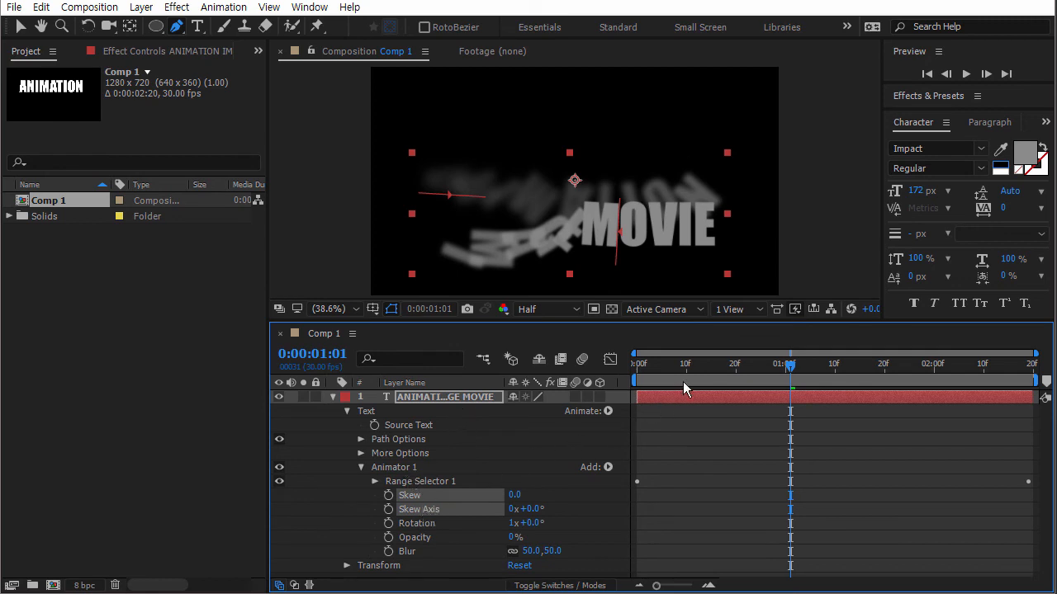
{"action": "left_click_drag", "start_coordinate": [515, 495], "coordinate": [713, 506]}
{"action": "left_click_drag", "start_coordinate": [664, 367], "coordinate": [737, 372]}
Remove Skew and Skew Axis from Animator 1, and look over the available animator properties without adding any.
{"action": "left_click", "coordinate": [424, 510], "text": "shift"}
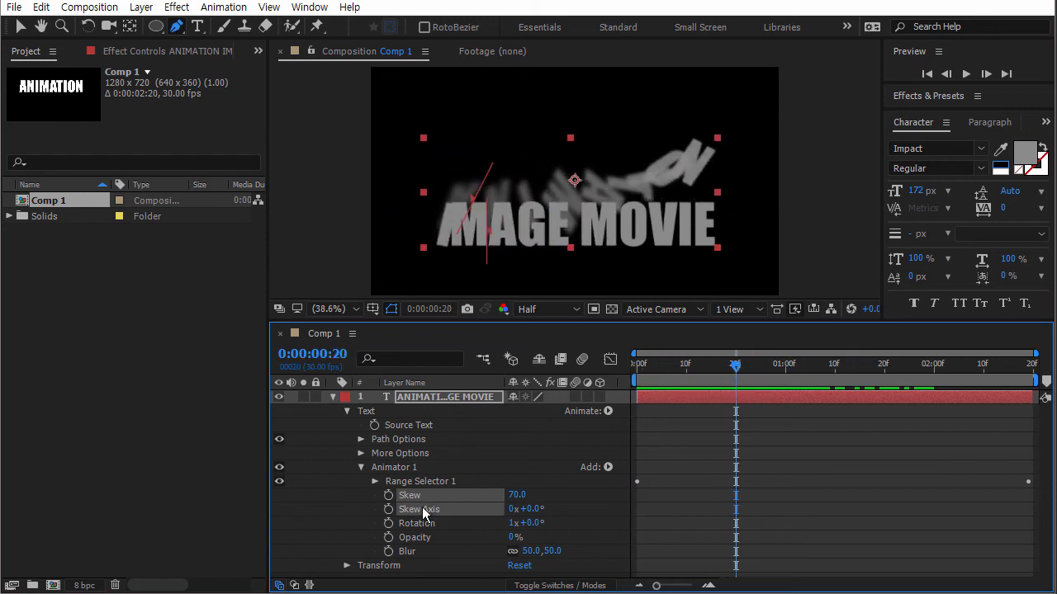
{"action": "key", "text": "Delete"}
{"action": "left_click", "coordinate": [608, 467]}
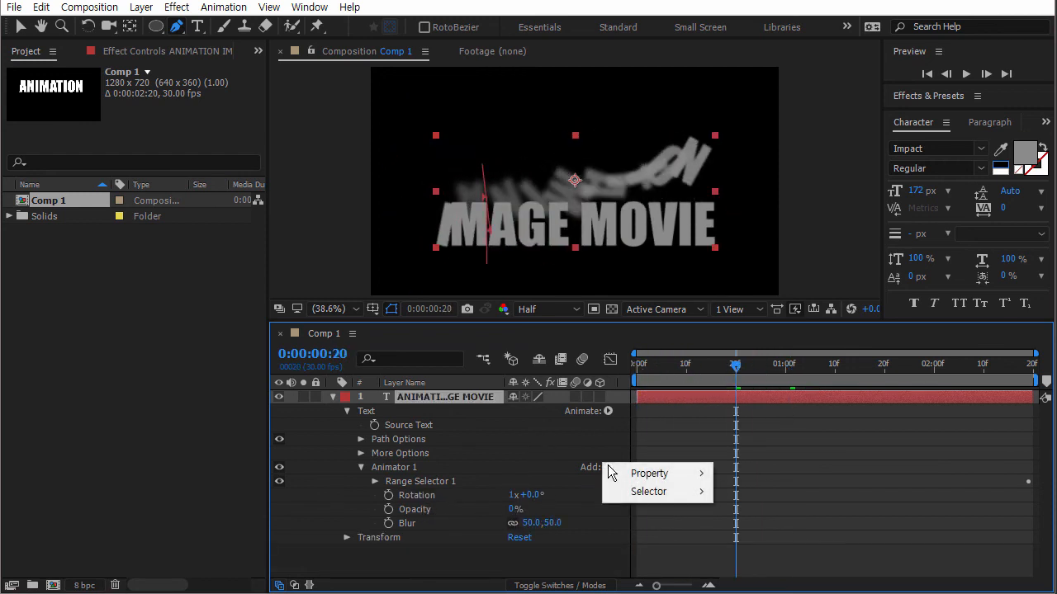
{"action": "left_click", "coordinate": [429, 469]}
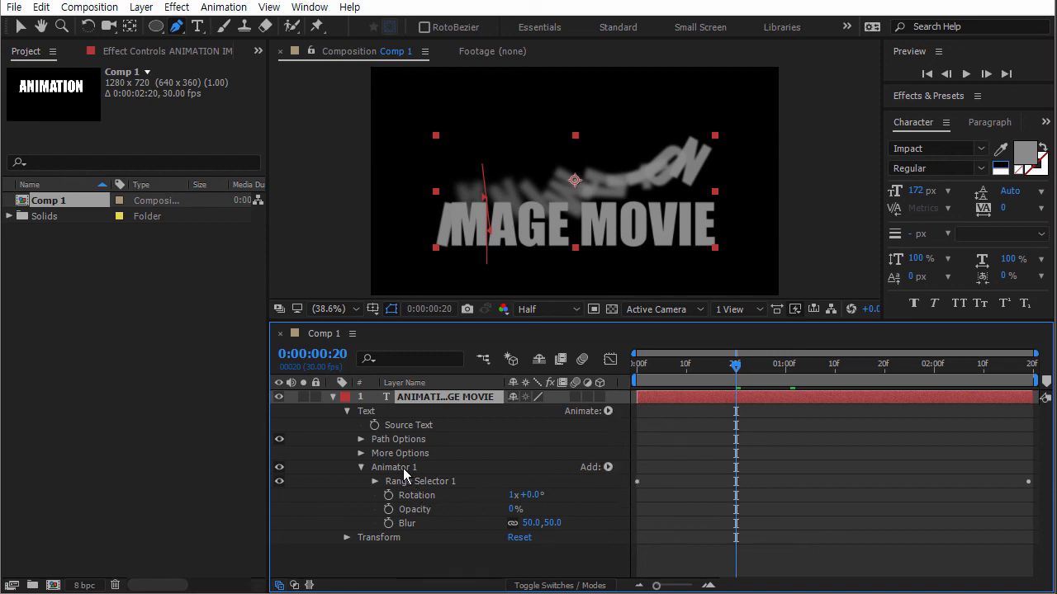
{"action": "left_click", "coordinate": [608, 410]}
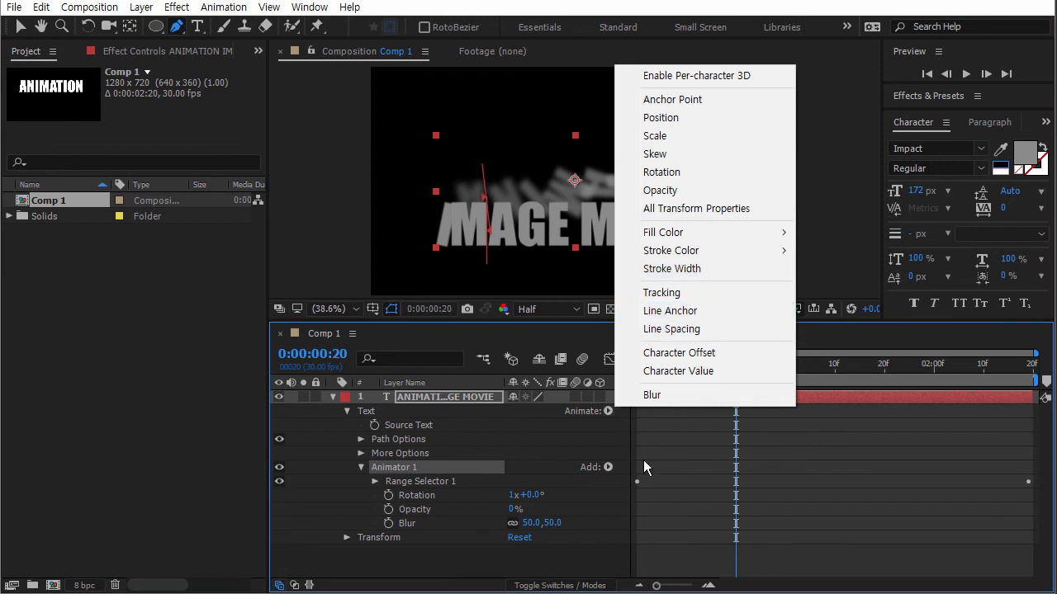
{"action": "left_click", "coordinate": [567, 555]}
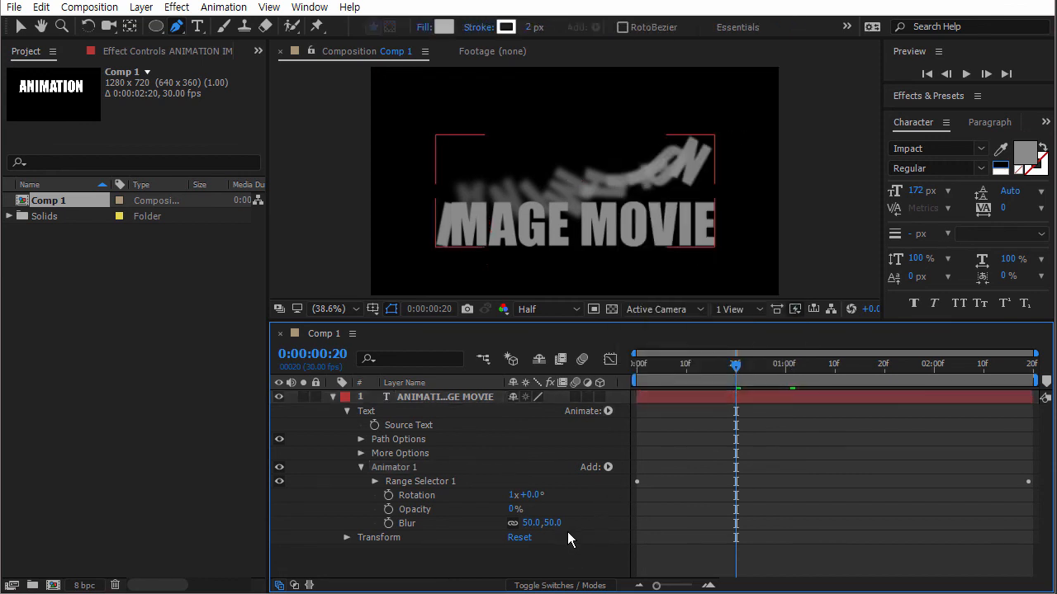
Add a Wiggly selector to Animator 1 and preview the animation from the start of the composition.
{"action": "key", "text": "Home"}
{"action": "key", "text": "ctrl+a"}
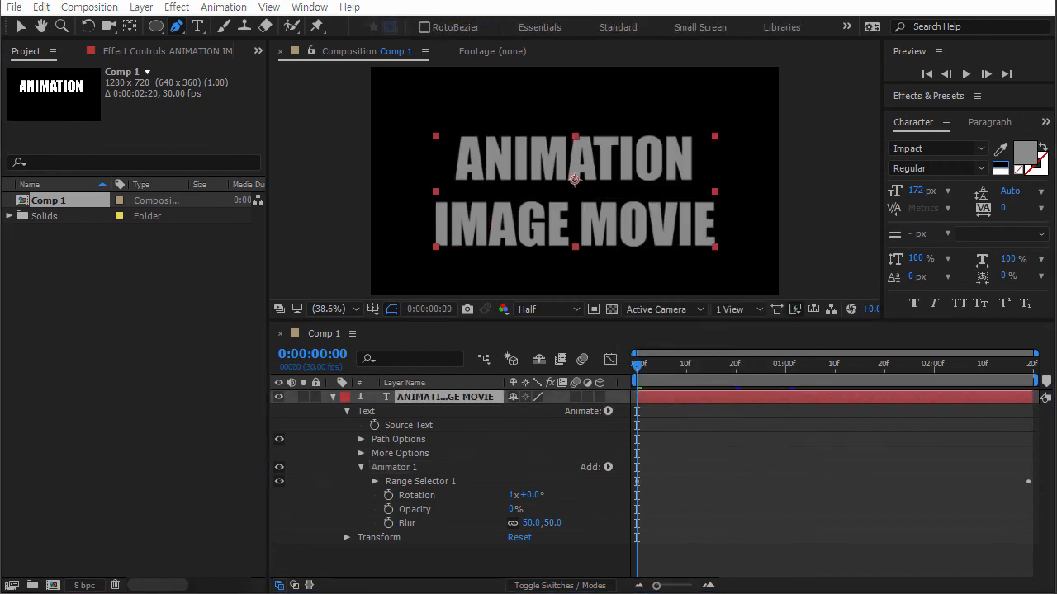
{"action": "left_click", "coordinate": [609, 469]}
{"action": "mouse_move", "coordinate": [638, 493]}
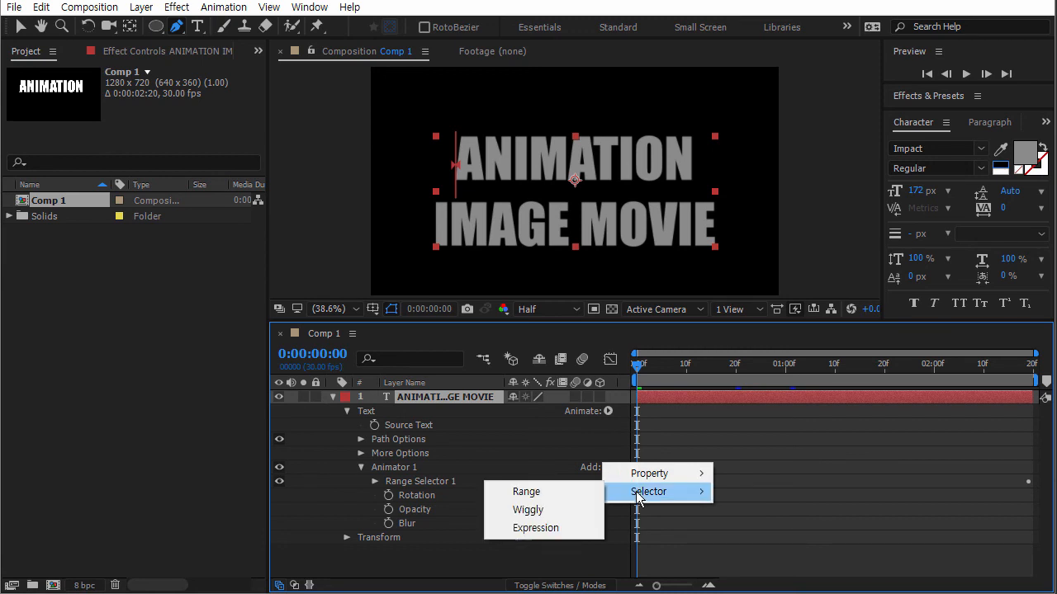
{"action": "left_click", "coordinate": [553, 514]}
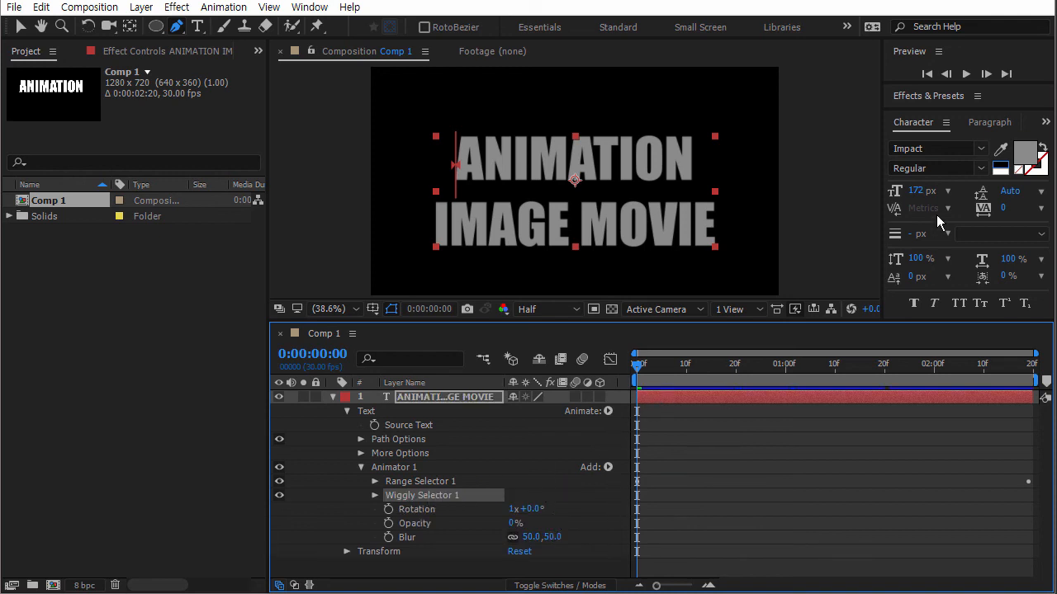
{"action": "left_click", "coordinate": [966, 75]}
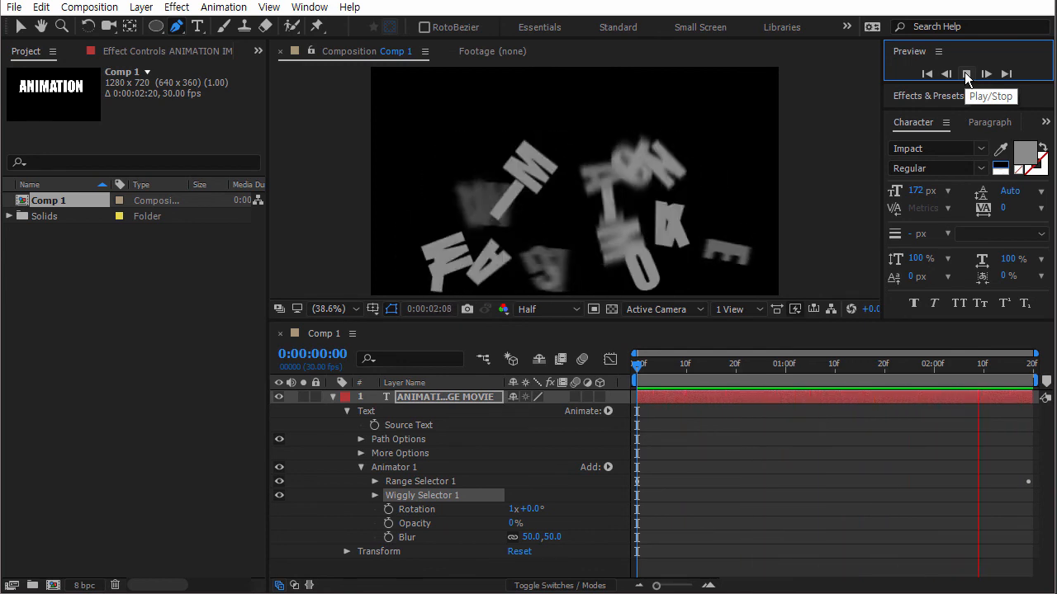
{"action": "left_click", "coordinate": [966, 75]}
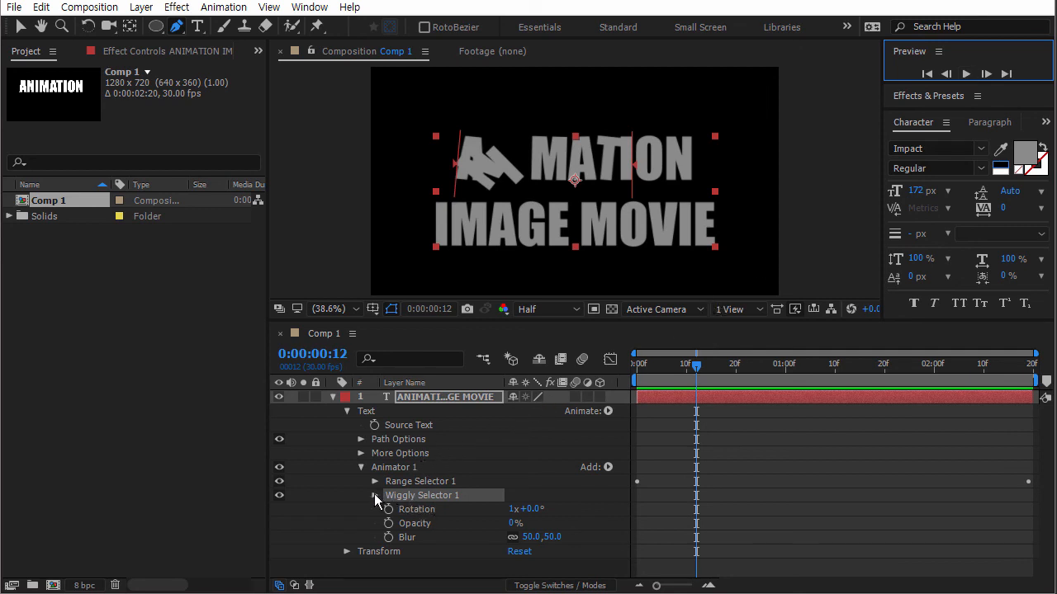
Expand Animator 1's Wiggly selector and set its Wiggles/Second to 9.
{"action": "left_click", "coordinate": [405, 483]}
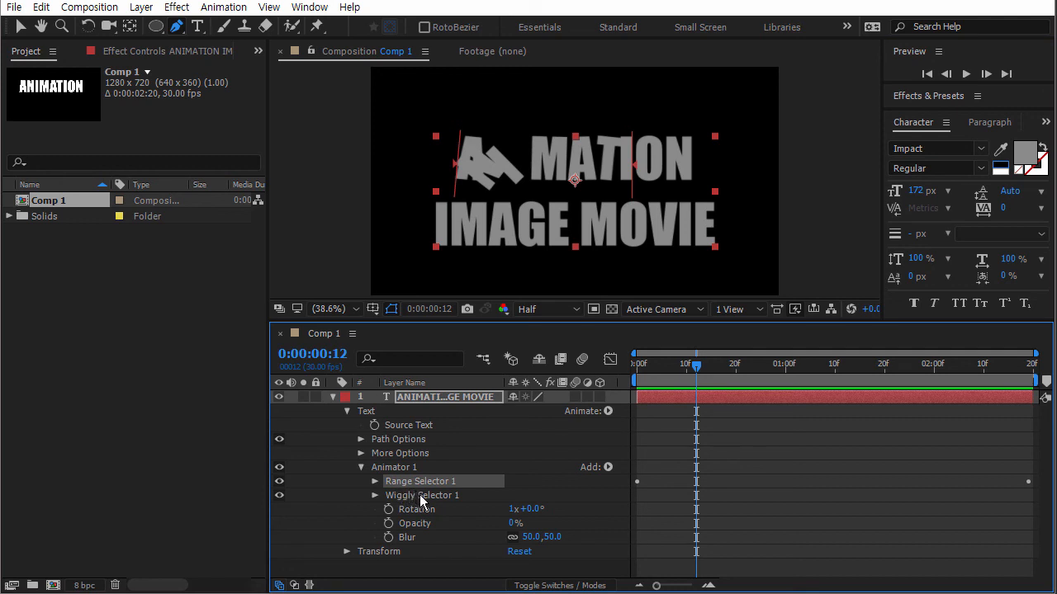
{"action": "left_click", "coordinate": [374, 481]}
{"action": "left_click", "coordinate": [375, 479]}
{"action": "left_click", "coordinate": [430, 497]}
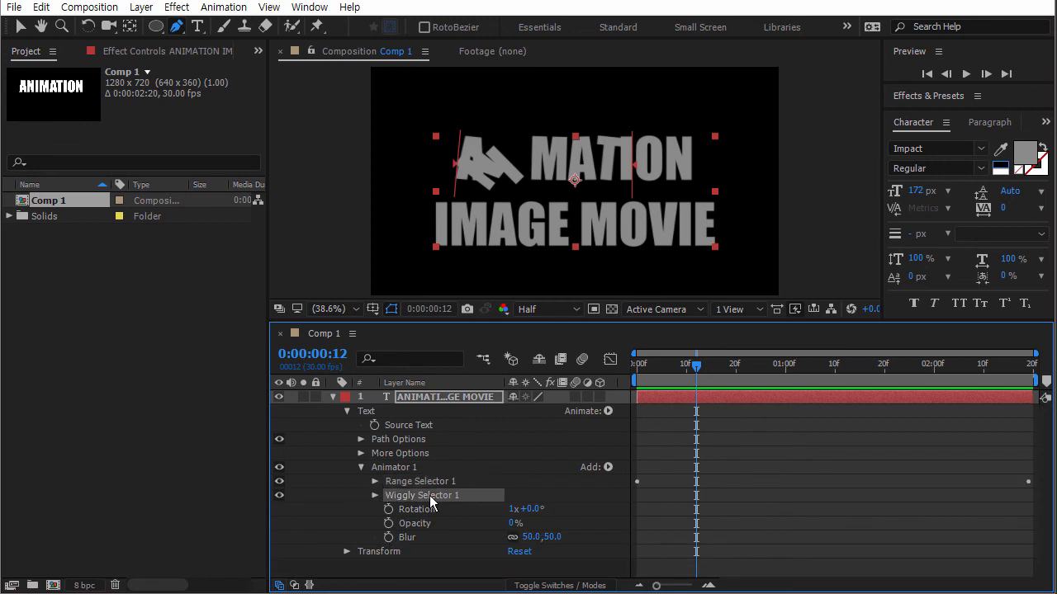
{"action": "left_click", "coordinate": [374, 495]}
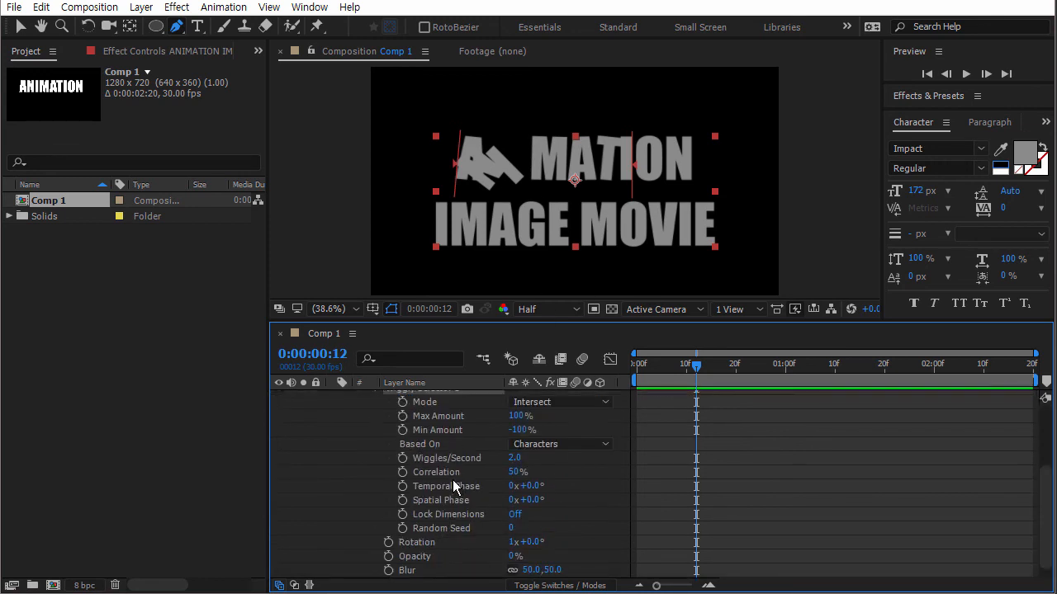
{"action": "scroll", "coordinate": [466, 474], "scroll_direction": "up", "scroll_amount": 2}
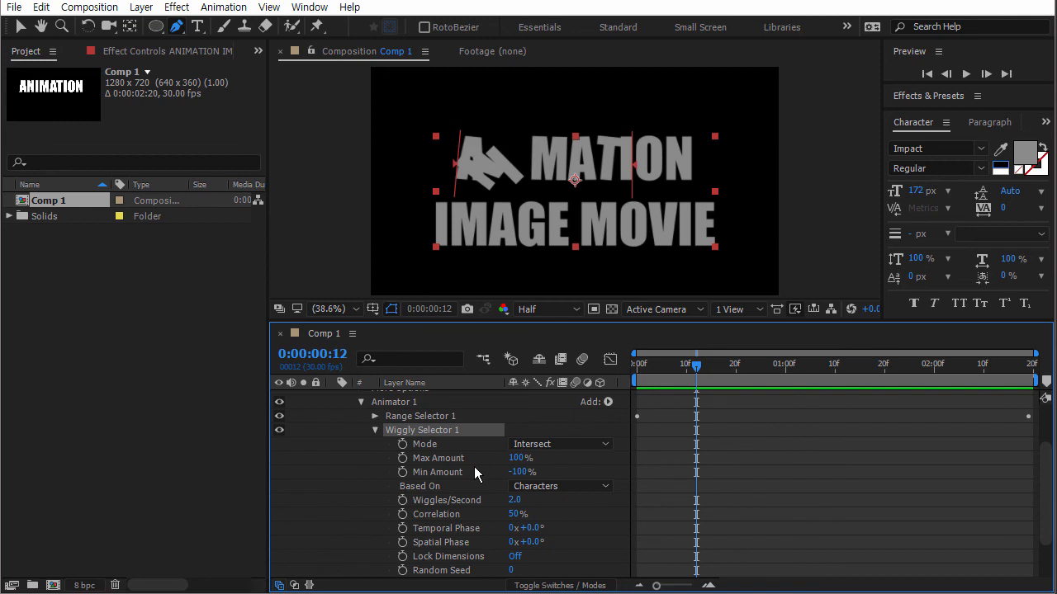
{"action": "left_click", "coordinate": [511, 501]}
{"action": "type", "text": "9"}
{"action": "key", "text": "Return"}
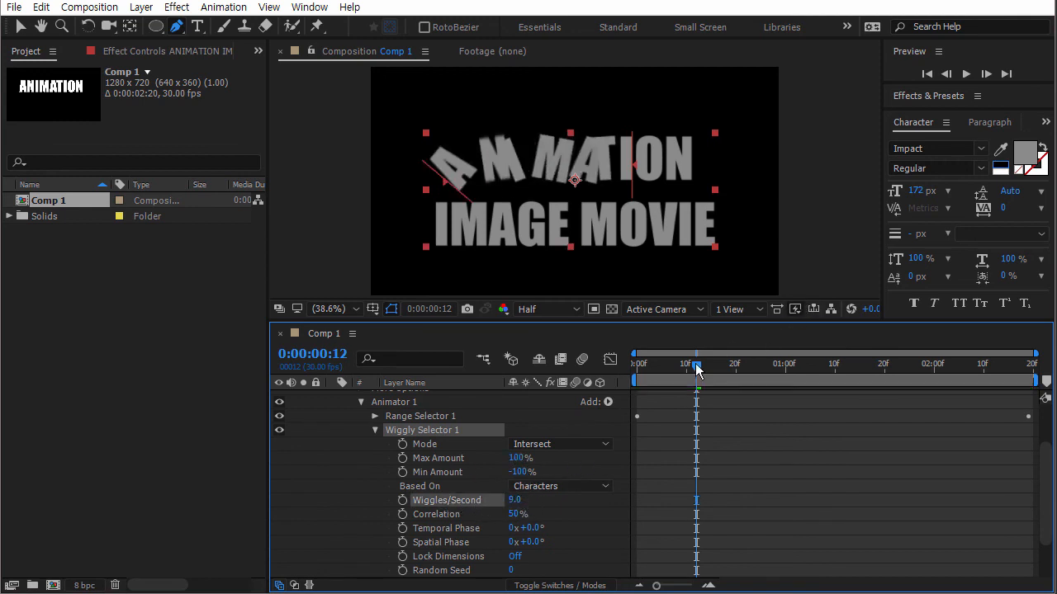
Return to the start of the composition and preview the wiggling letters.
{"action": "left_click_drag", "start_coordinate": [696, 368], "coordinate": [621, 369]}
{"action": "left_click", "coordinate": [966, 74]}
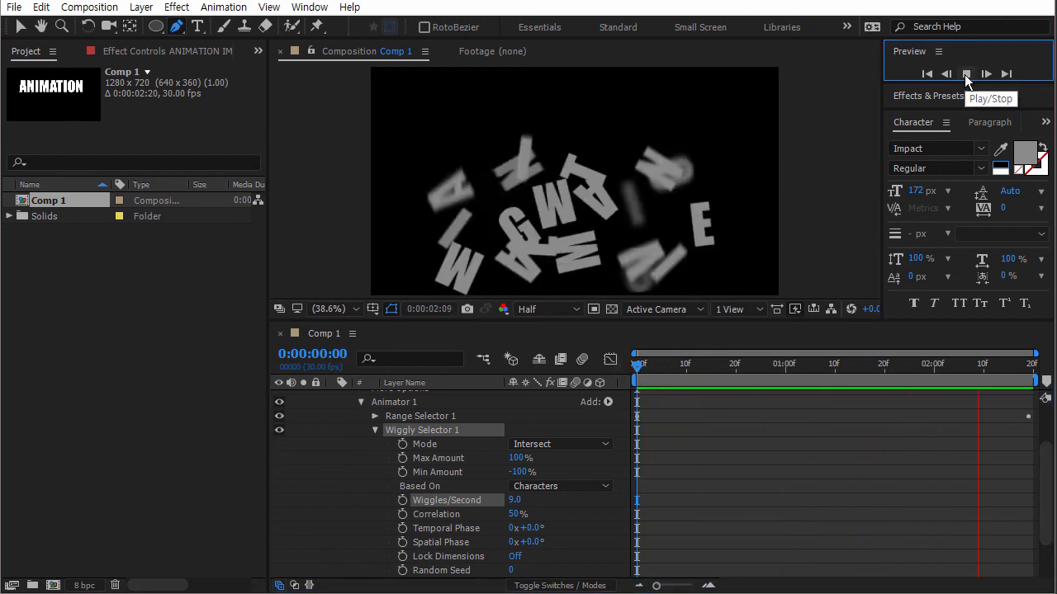
{"action": "left_click", "coordinate": [966, 74]}
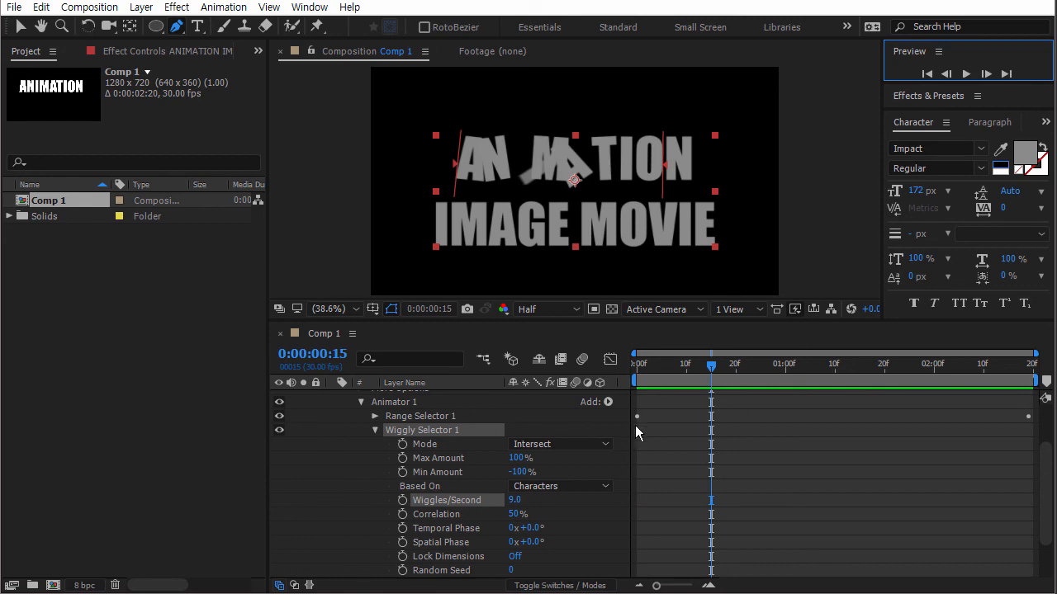
Try basing the Wiggly selector on Words and on Lines, and return it to Characters.
{"action": "left_click", "coordinate": [548, 487]}
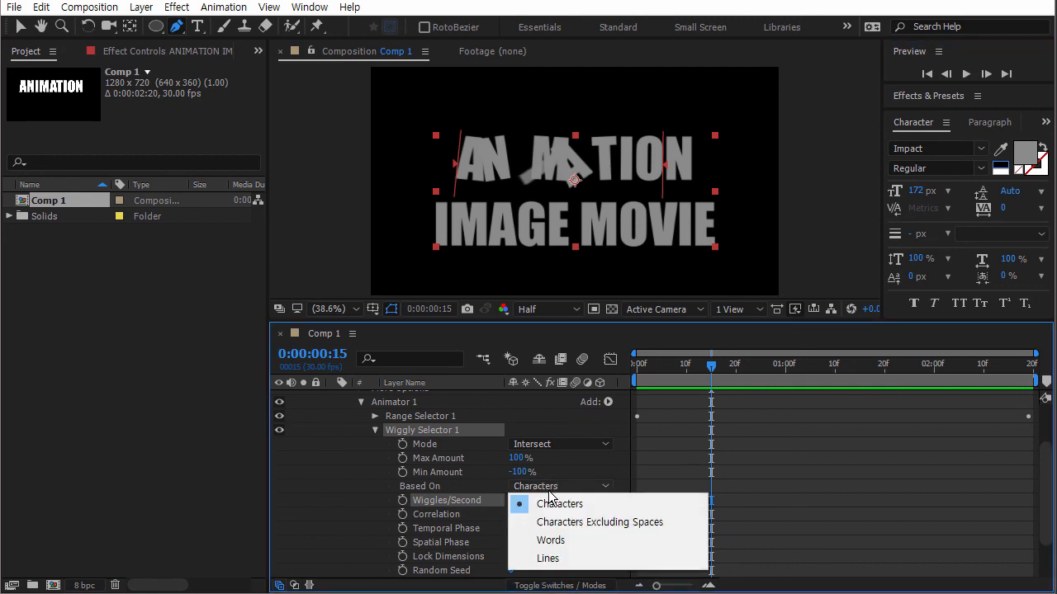
{"action": "left_click", "coordinate": [556, 539]}
{"action": "left_click_drag", "start_coordinate": [660, 364], "coordinate": [634, 369]}
{"action": "left_click", "coordinate": [549, 487]}
{"action": "left_click", "coordinate": [550, 560]}
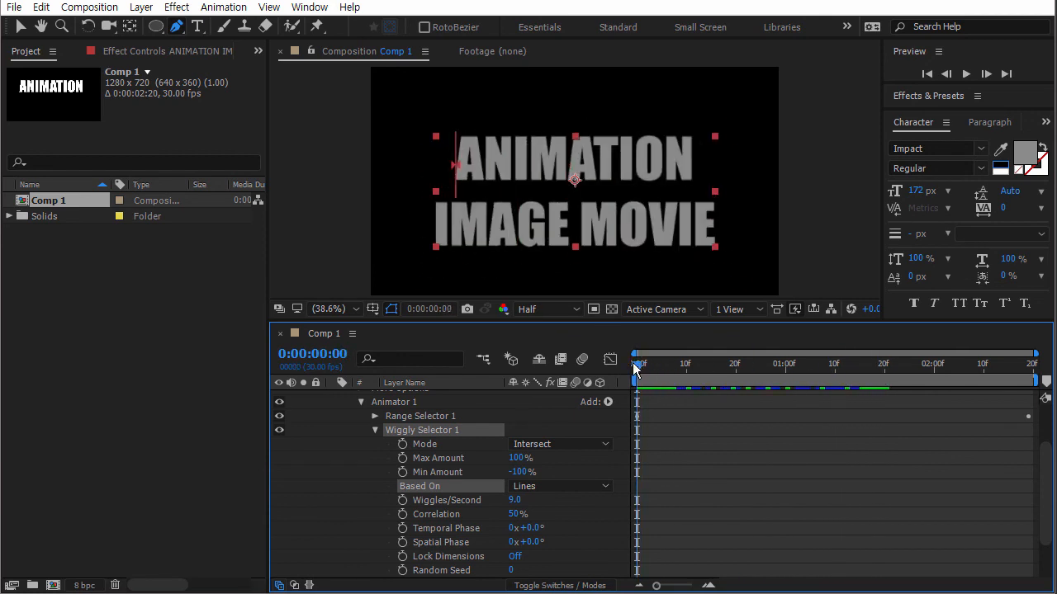
{"action": "left_click", "coordinate": [551, 487]}
{"action": "left_click", "coordinate": [561, 501]}
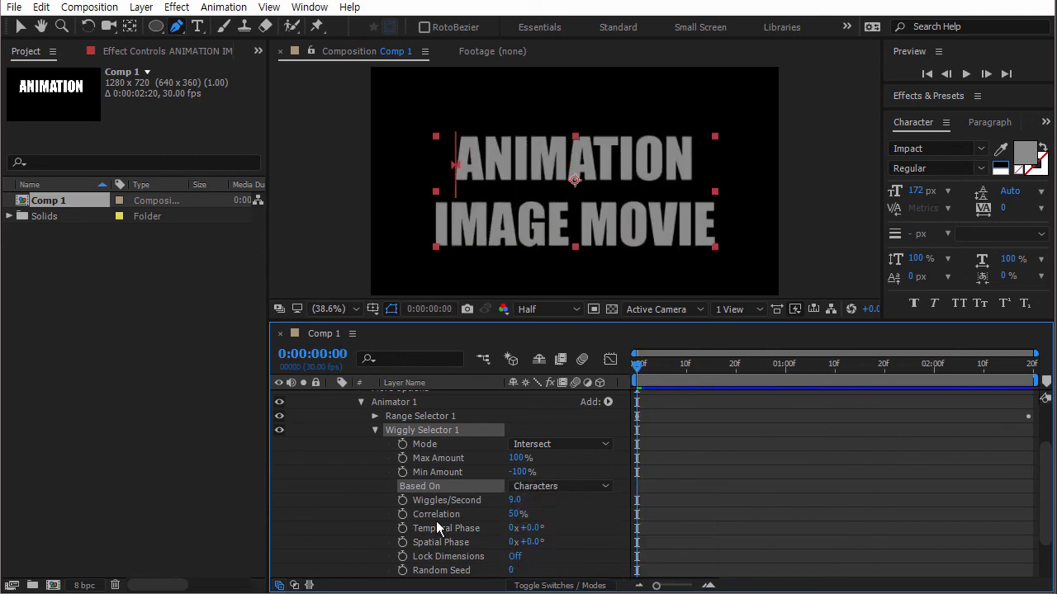
Review the remaining Wiggly selector settings, and scrub through the character-based wiggle, ending at the start of the composition.
{"action": "scroll", "coordinate": [550, 520], "scroll_direction": "down", "scroll_amount": 2}
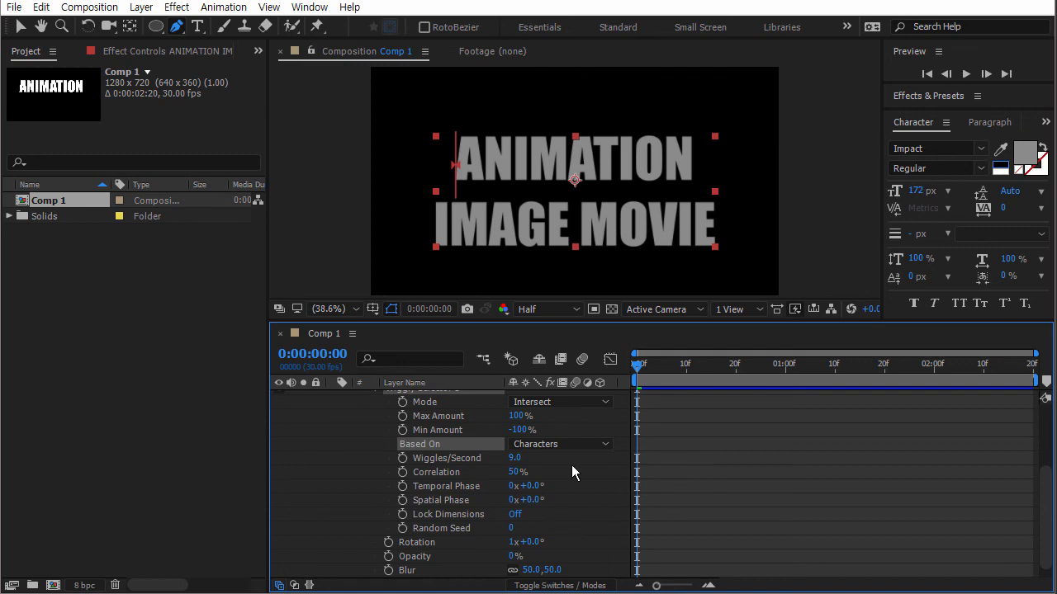
{"action": "scroll", "coordinate": [584, 465], "scroll_direction": "up", "scroll_amount": 4}
{"action": "left_click_drag", "start_coordinate": [633, 365], "coordinate": [614, 354]}
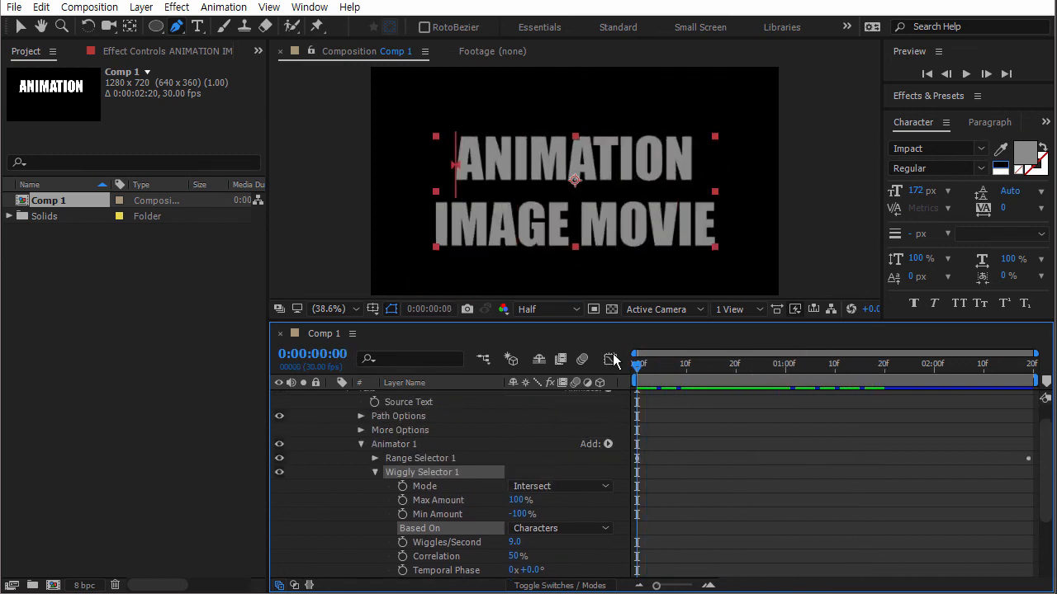
Check which selector types can be added to Animator 1, and leave the choices without adding one.
{"action": "left_click", "coordinate": [607, 444]}
{"action": "mouse_move", "coordinate": [648, 468]}
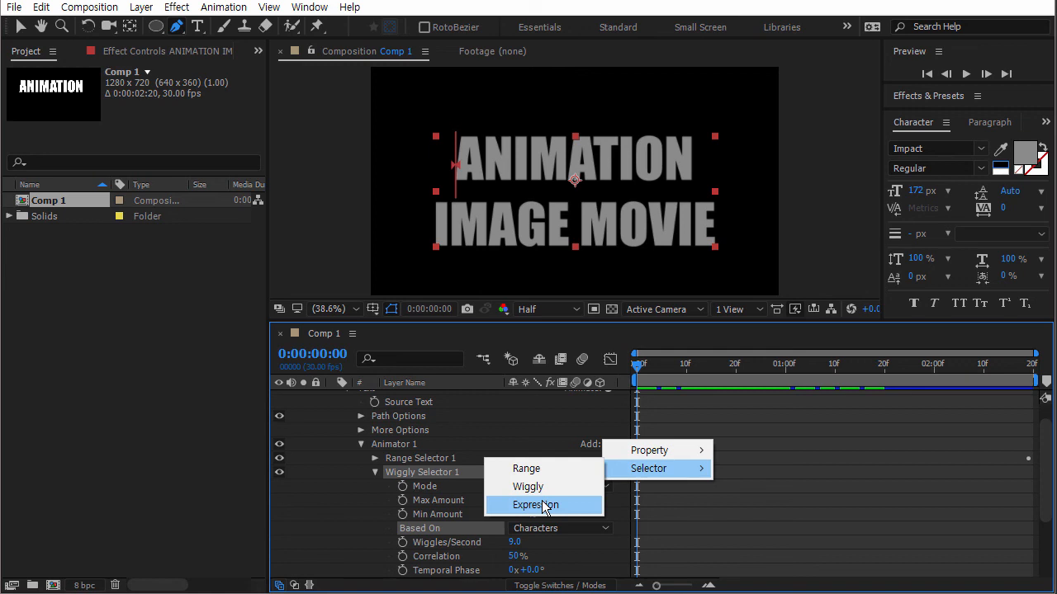
{"action": "left_click", "coordinate": [465, 472]}
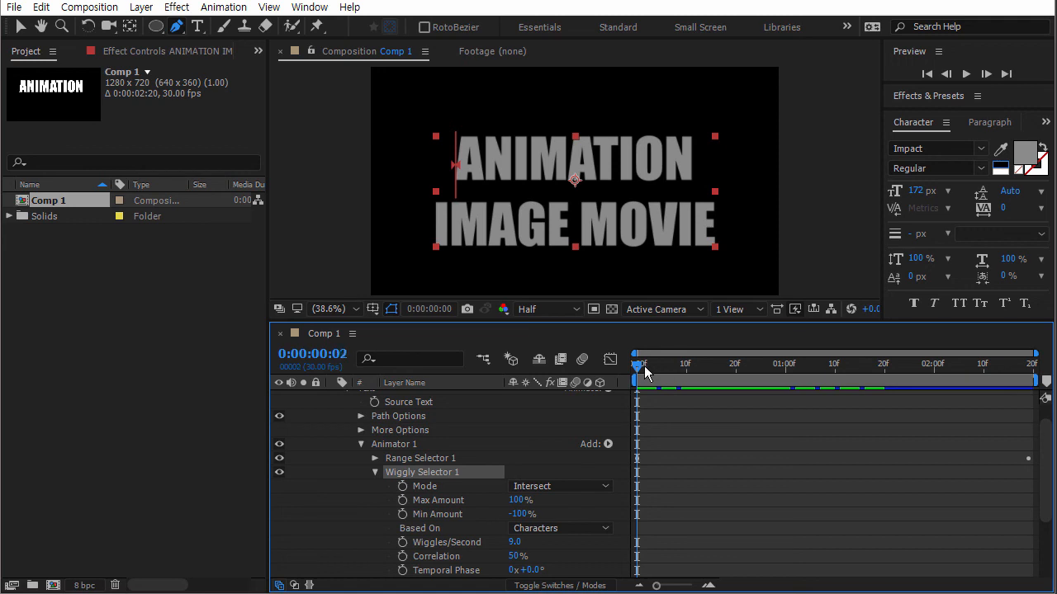
Play the wiggling text animation, stop playback, and scrub from near the end back to the start of the composition.
{"action": "left_click", "coordinate": [965, 73]}
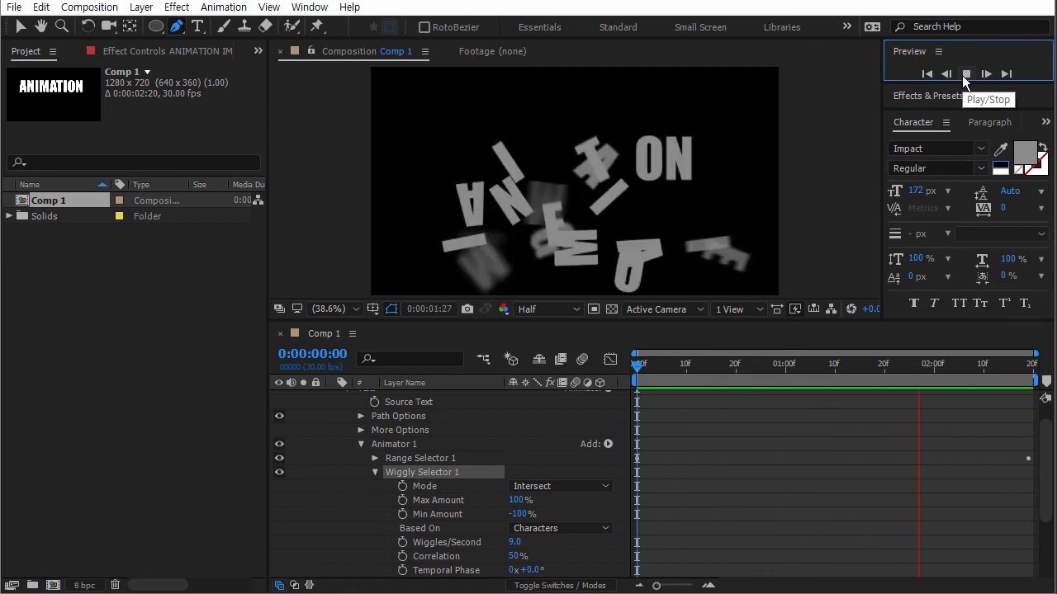
{"action": "left_click", "coordinate": [966, 73]}
{"action": "left_click", "coordinate": [1027, 365]}
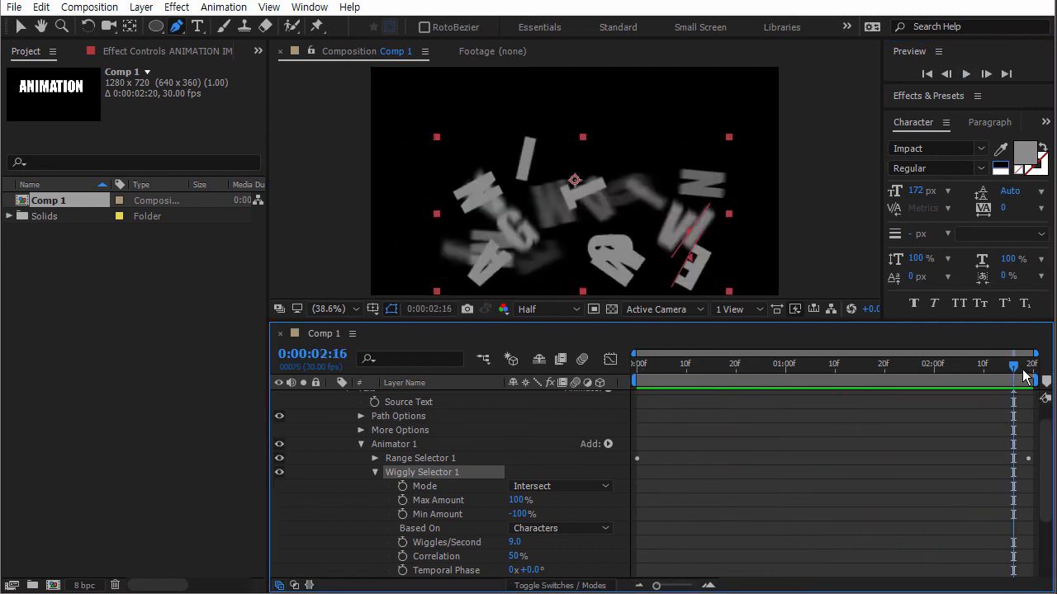
{"action": "left_click_drag", "start_coordinate": [1017, 376], "coordinate": [481, 391]}
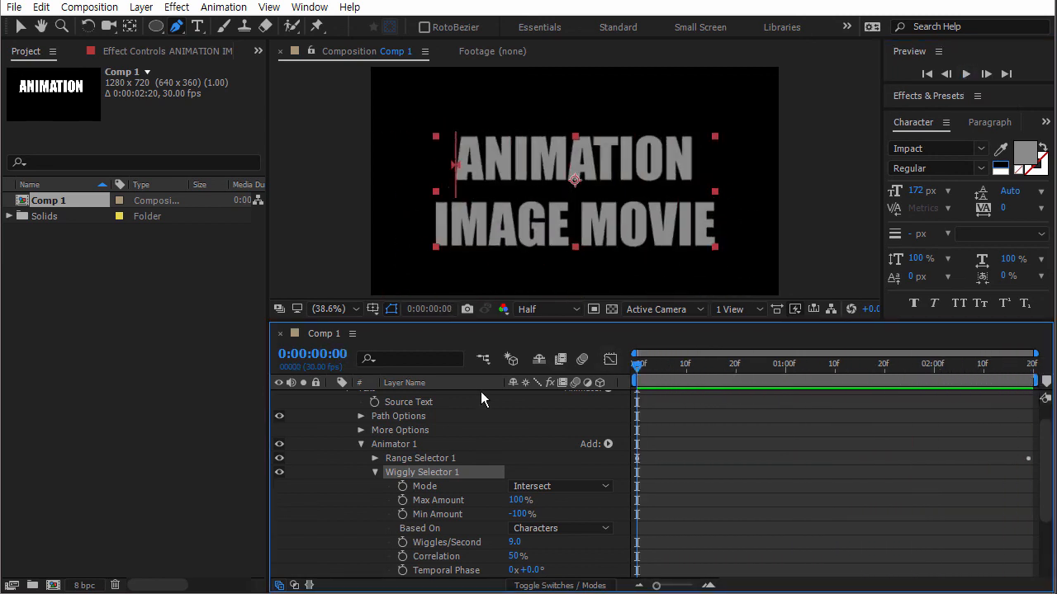
Collapse the Wiggly selector's settings and scrub forward through the text animation and back to the first frame.
{"action": "left_click", "coordinate": [374, 472]}
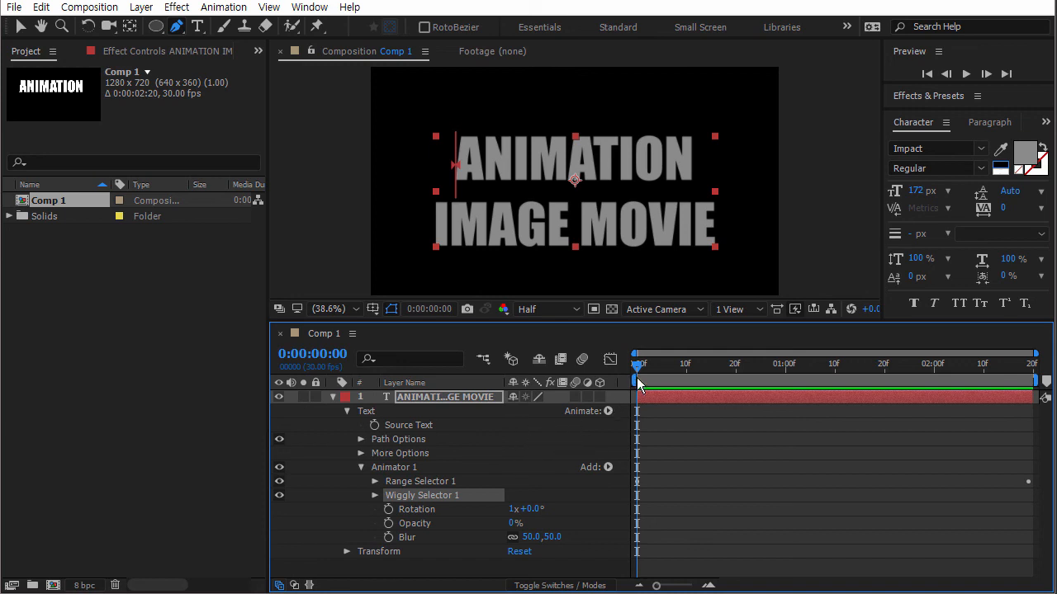
{"action": "left_click_drag", "start_coordinate": [668, 365], "coordinate": [969, 367]}
{"action": "left_click_drag", "start_coordinate": [888, 369], "coordinate": [634, 366]}
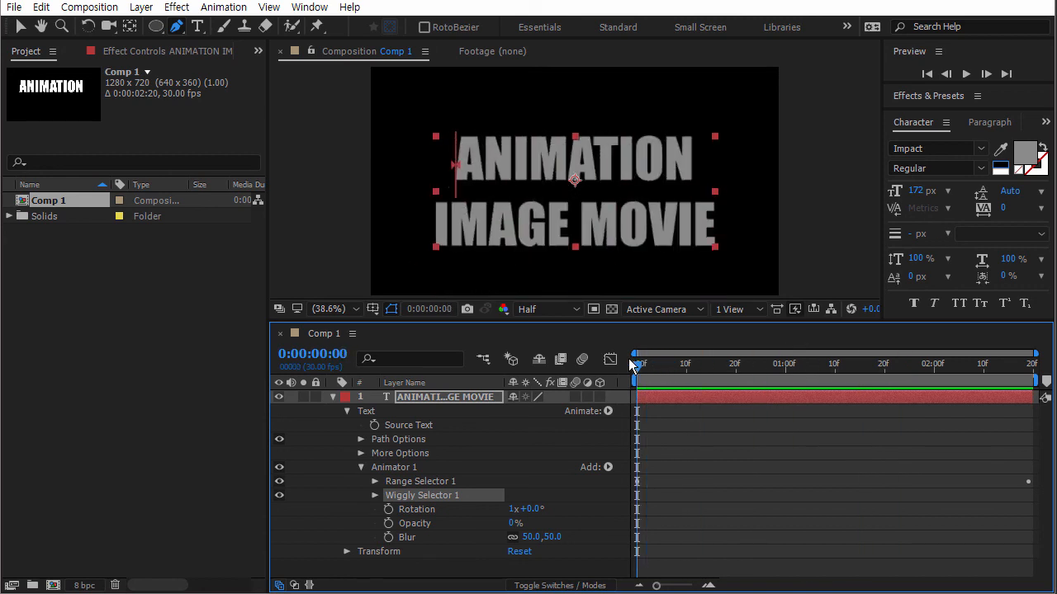